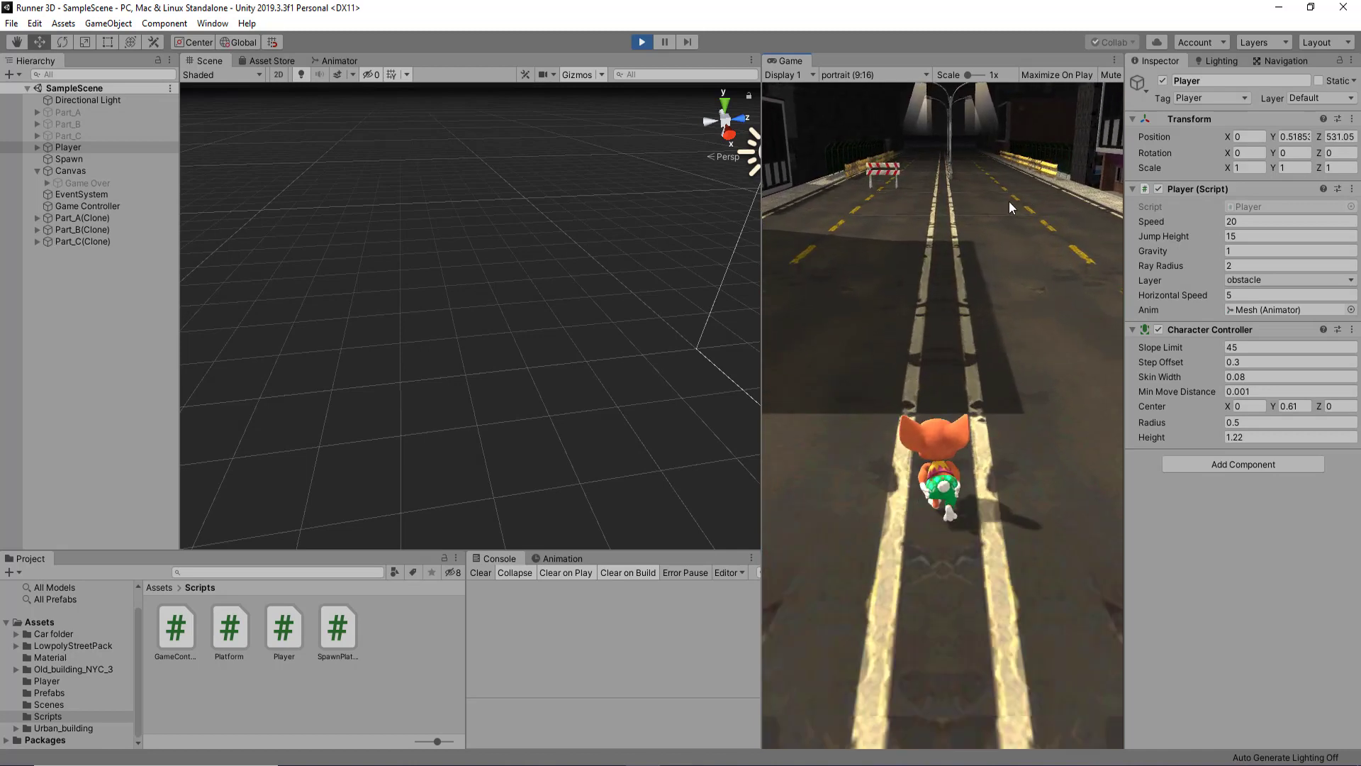
Stop Play mode and open Player.cs from the Scripts folder in Visual Studio.
click(641, 41)
double_click(1236, 211)
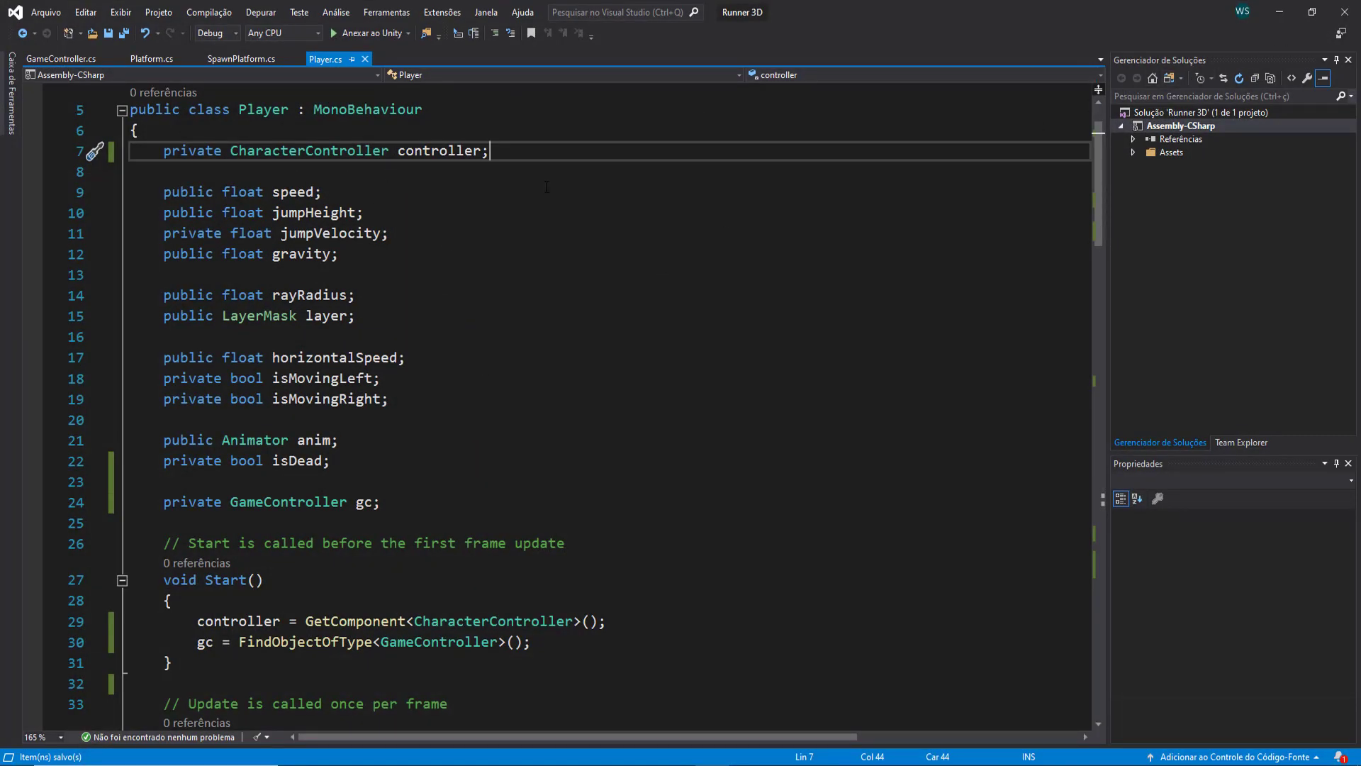
Minimize Visual Studio to bring the Unity editor back into view.
click(1273, 19)
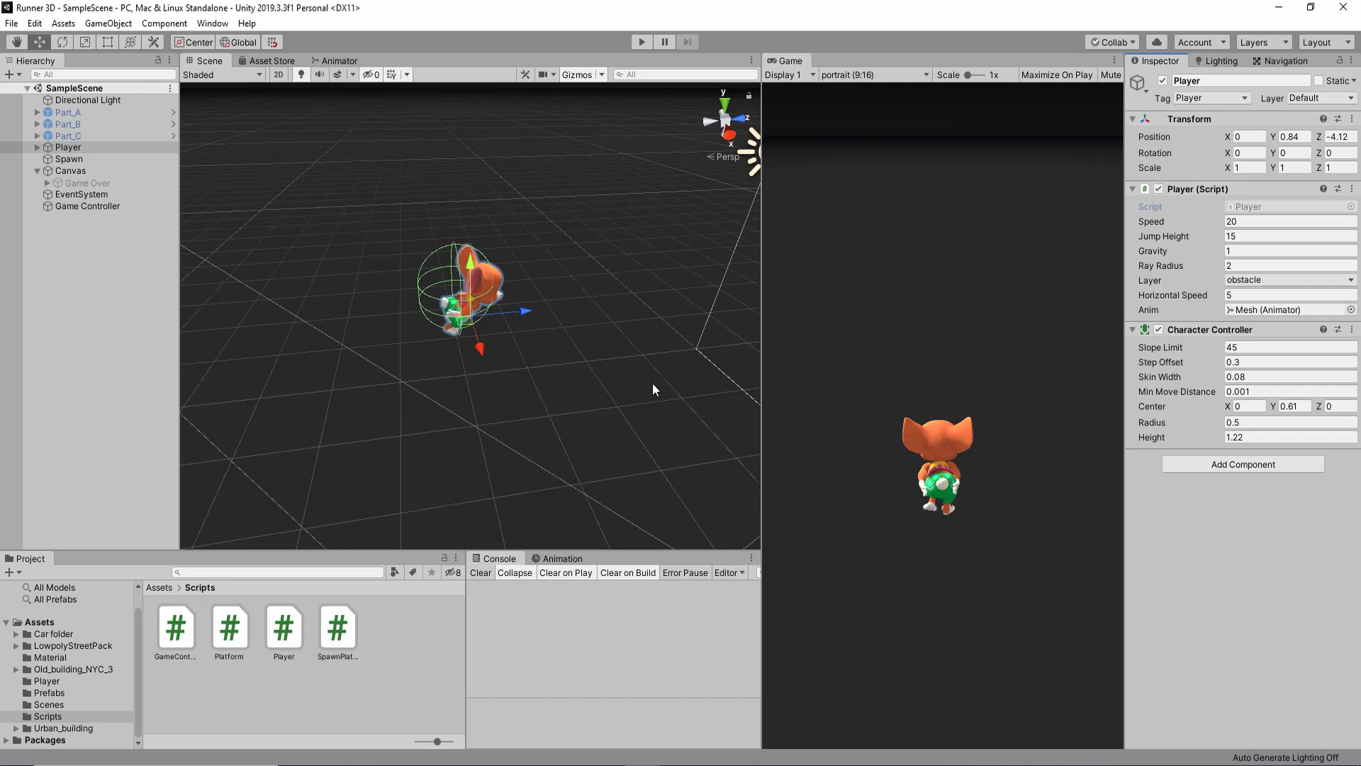
Reopen Player.cs from the Project panel in Visual Studio.
double_click(1236, 207)
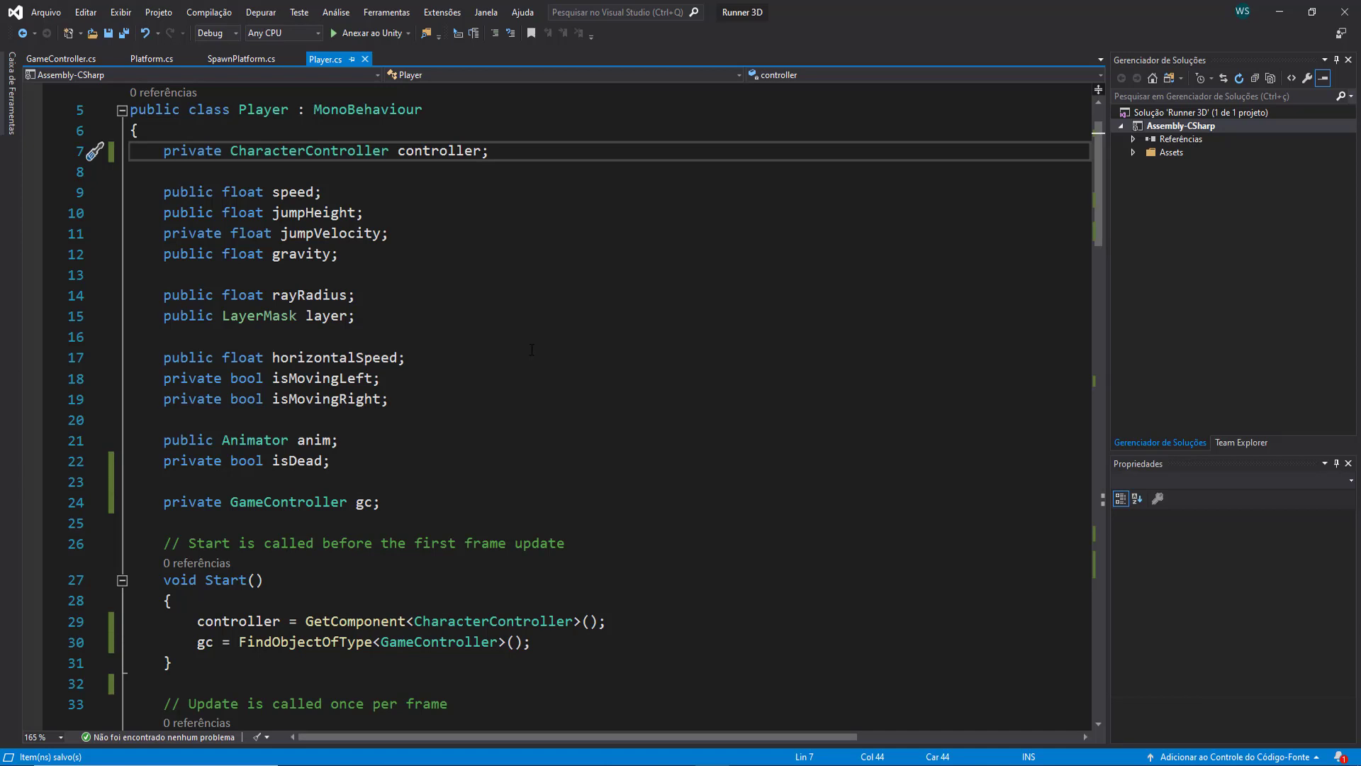
Add a 'public float score;' field below the controller field.
key(Return)
key(Return)
text(publ)
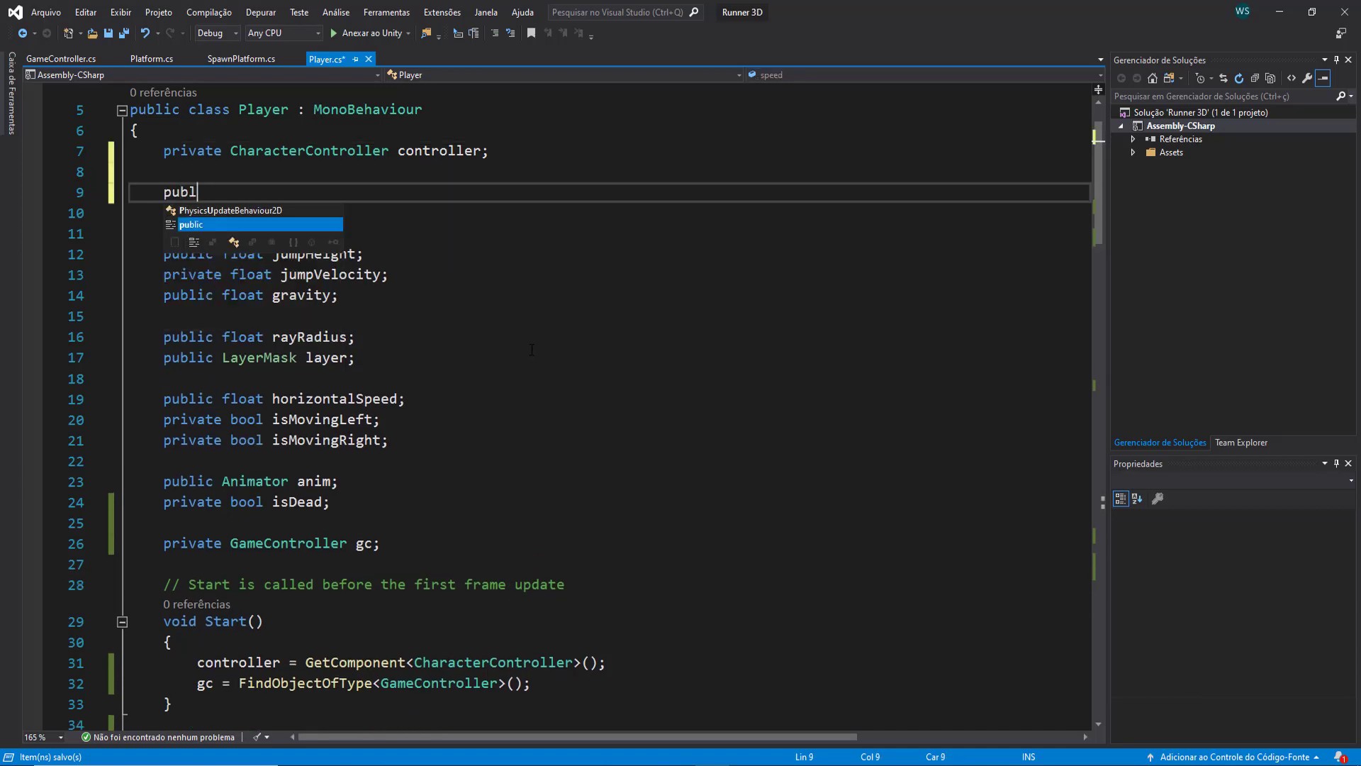
text(ic float score;)
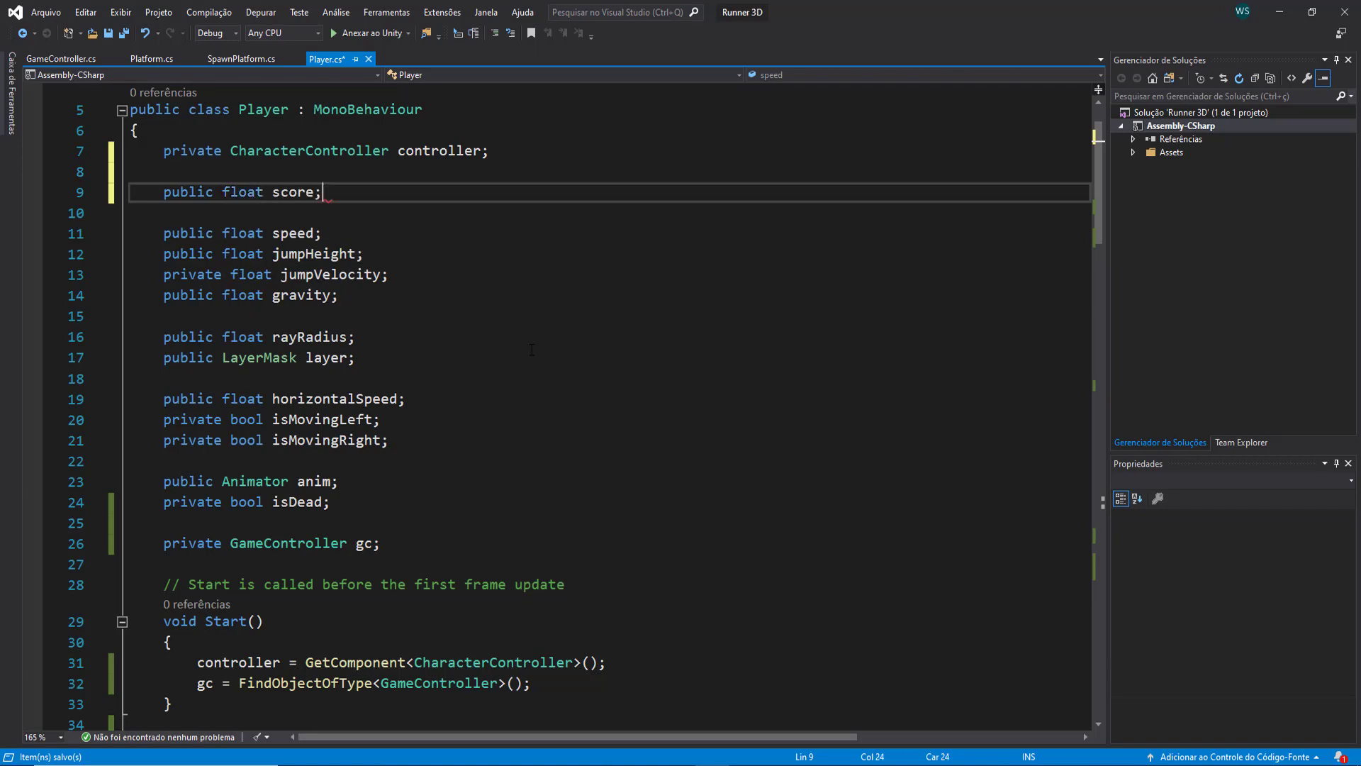
scroll(531, 350, down, 7)
scroll(482, 390, down, 2)
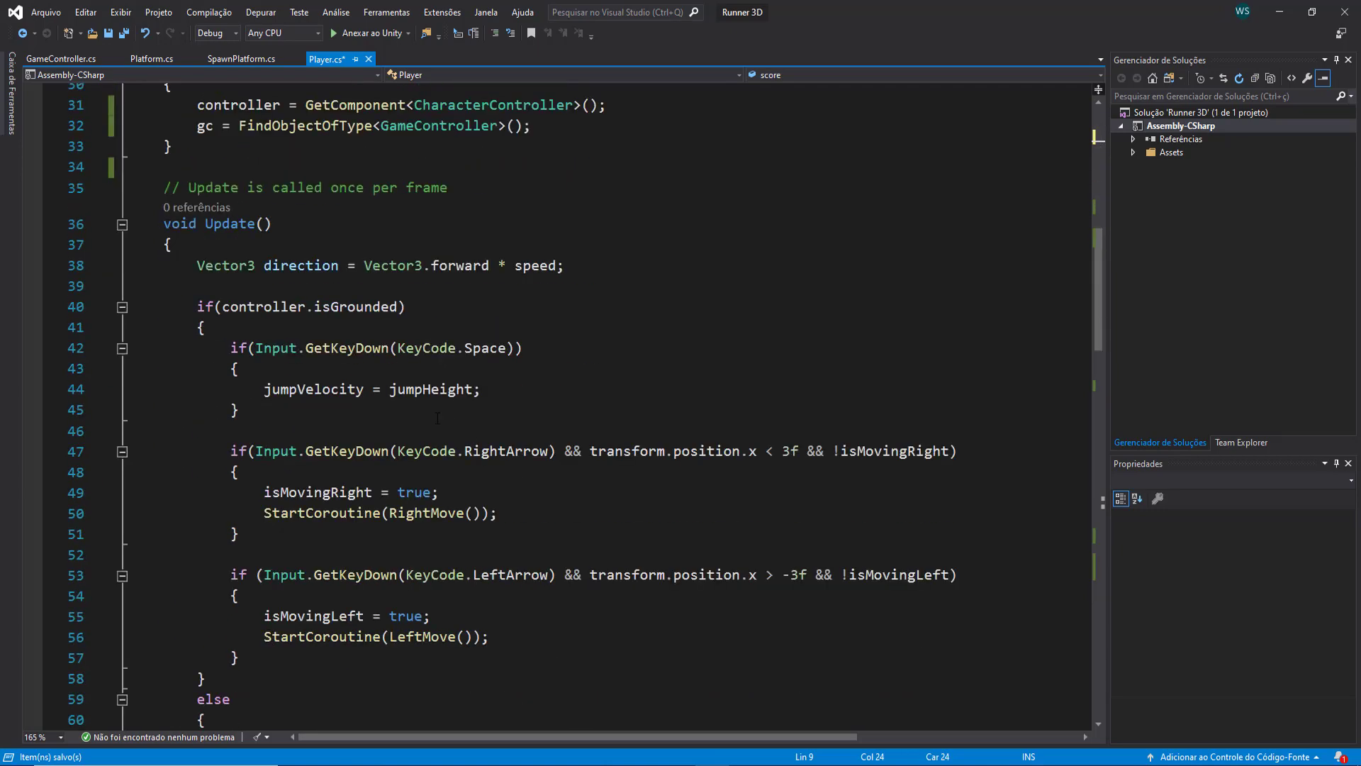
scroll(429, 427, down, 4)
scroll(429, 428, down, 3)
scroll(431, 422, down, 1)
Add 'score += Time.deltaTime * 10f;' at the end of Update and save the script.
click(433, 416)
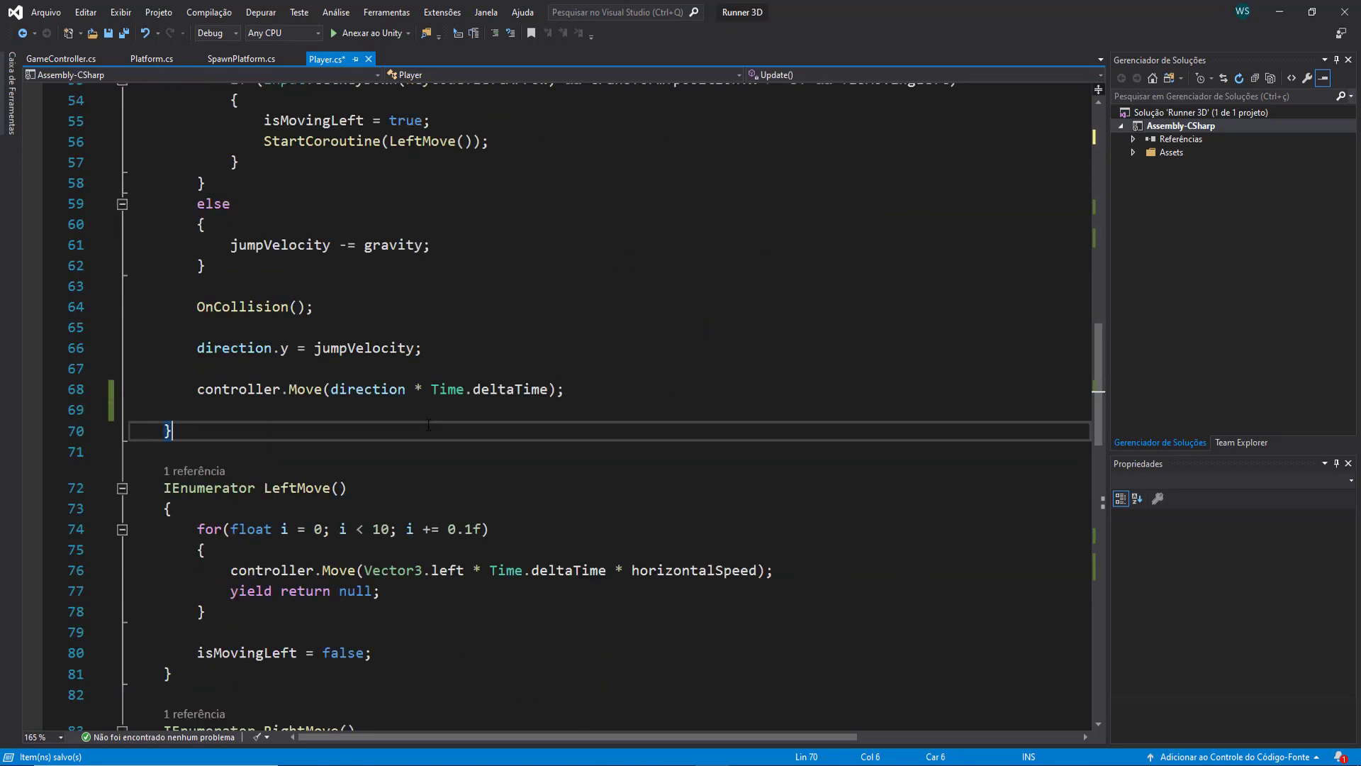
key(Return)
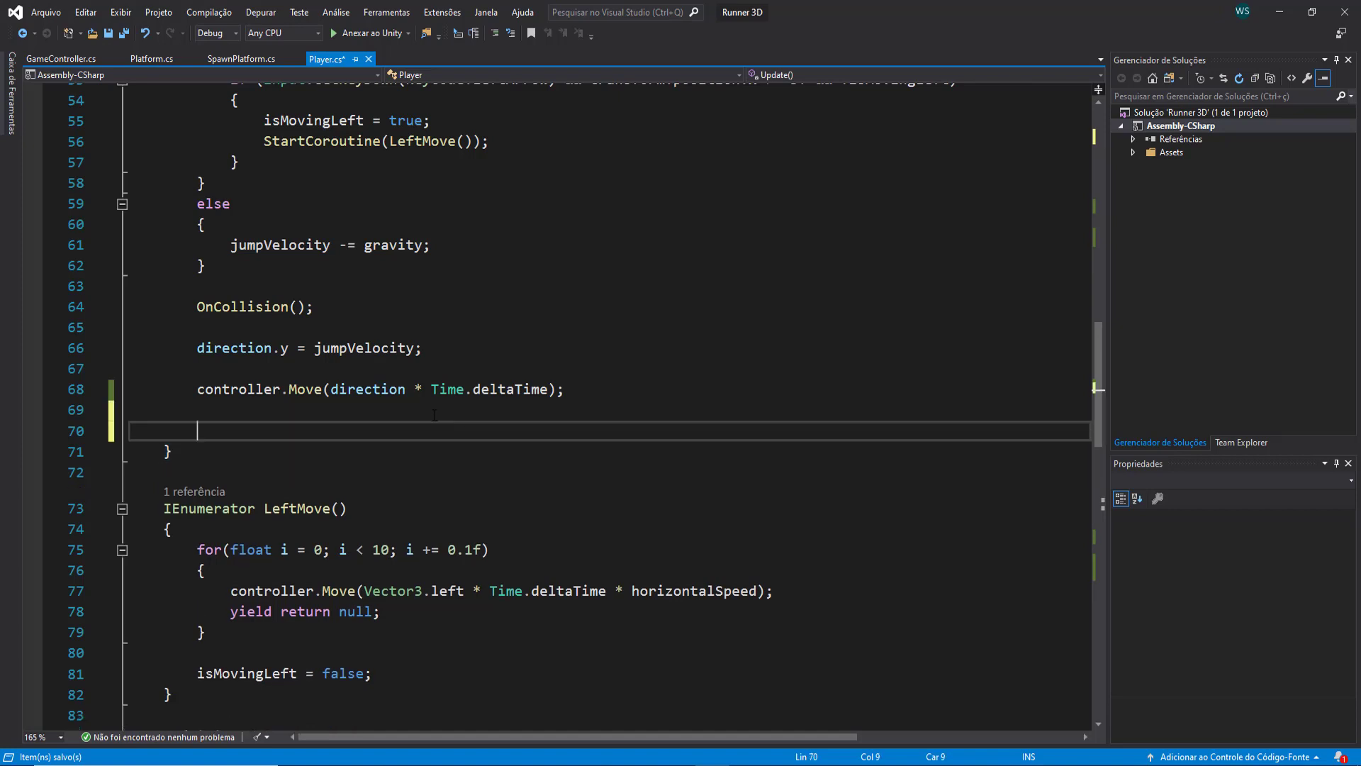
text(score )
text(+=)
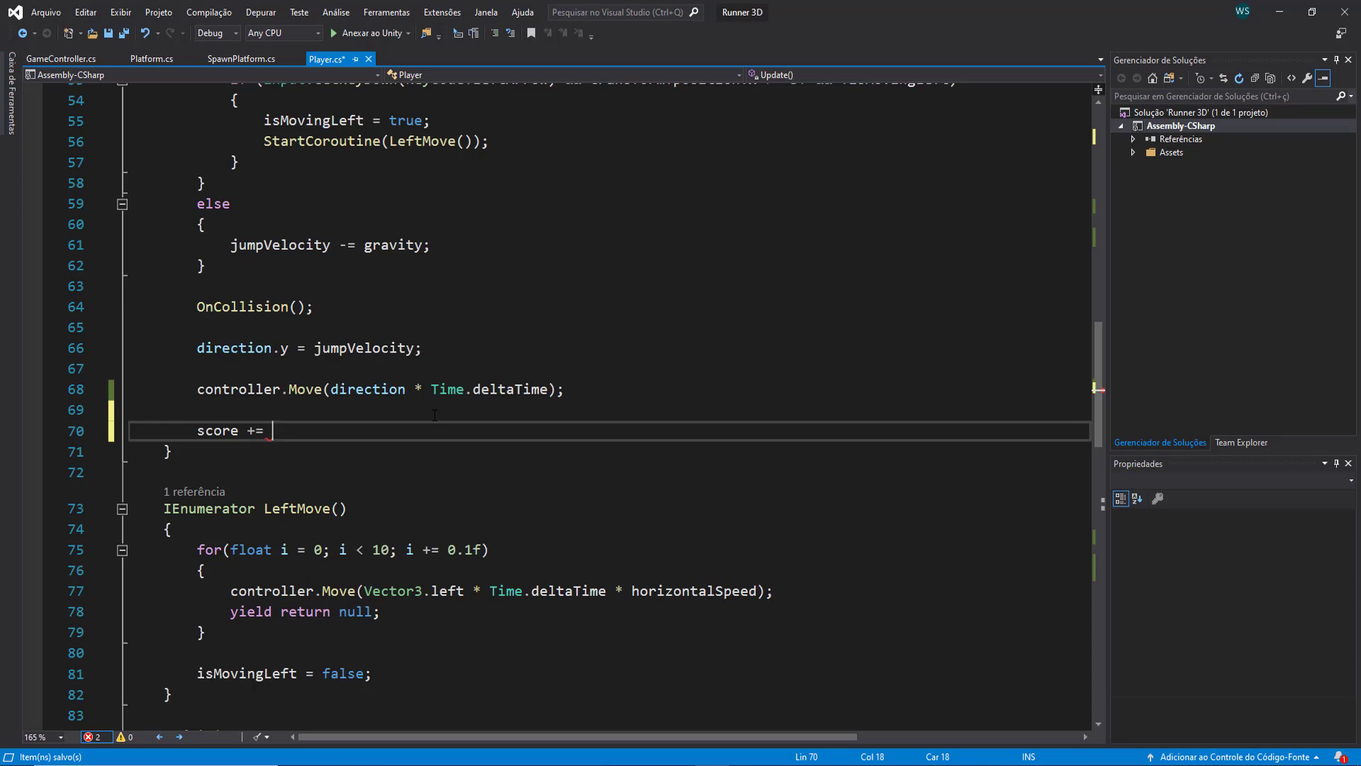
text( tim.de)
key(Tab)
text(10)
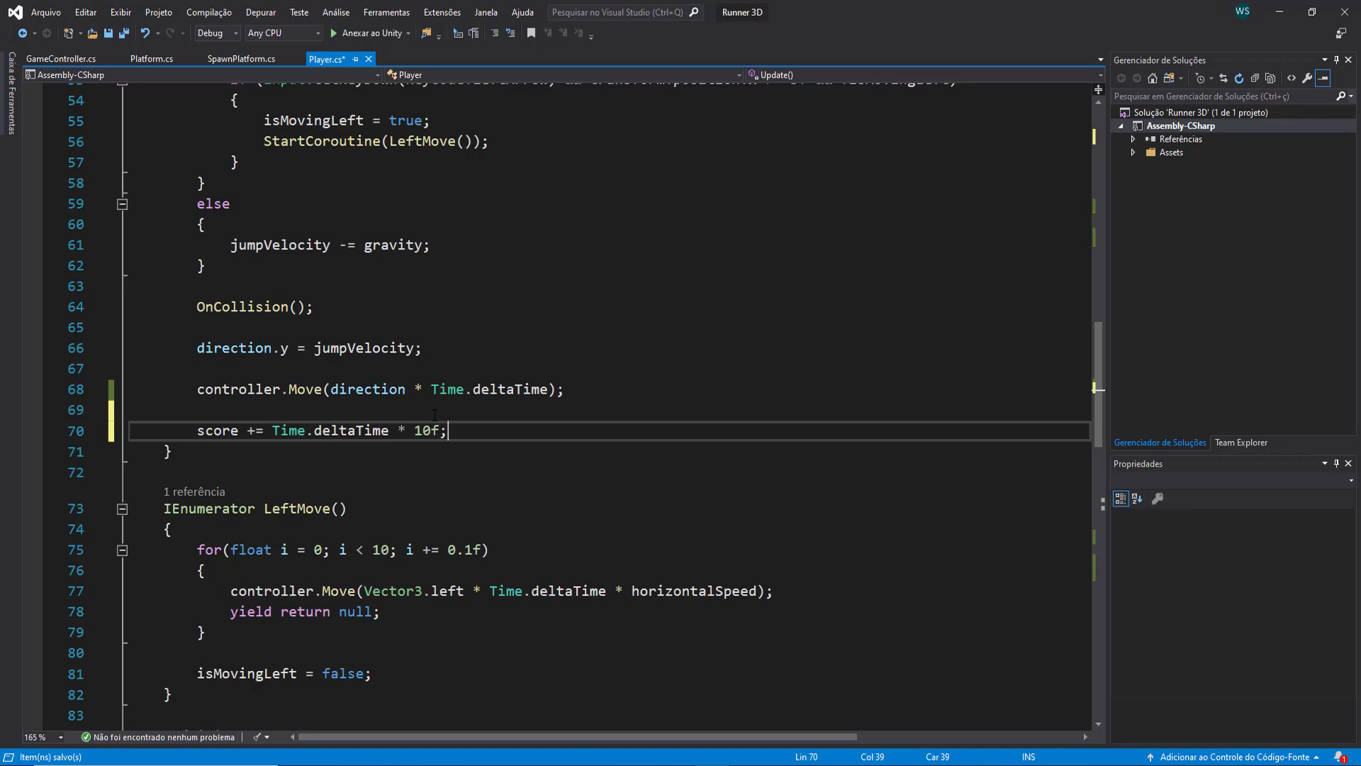
double_click(418, 431)
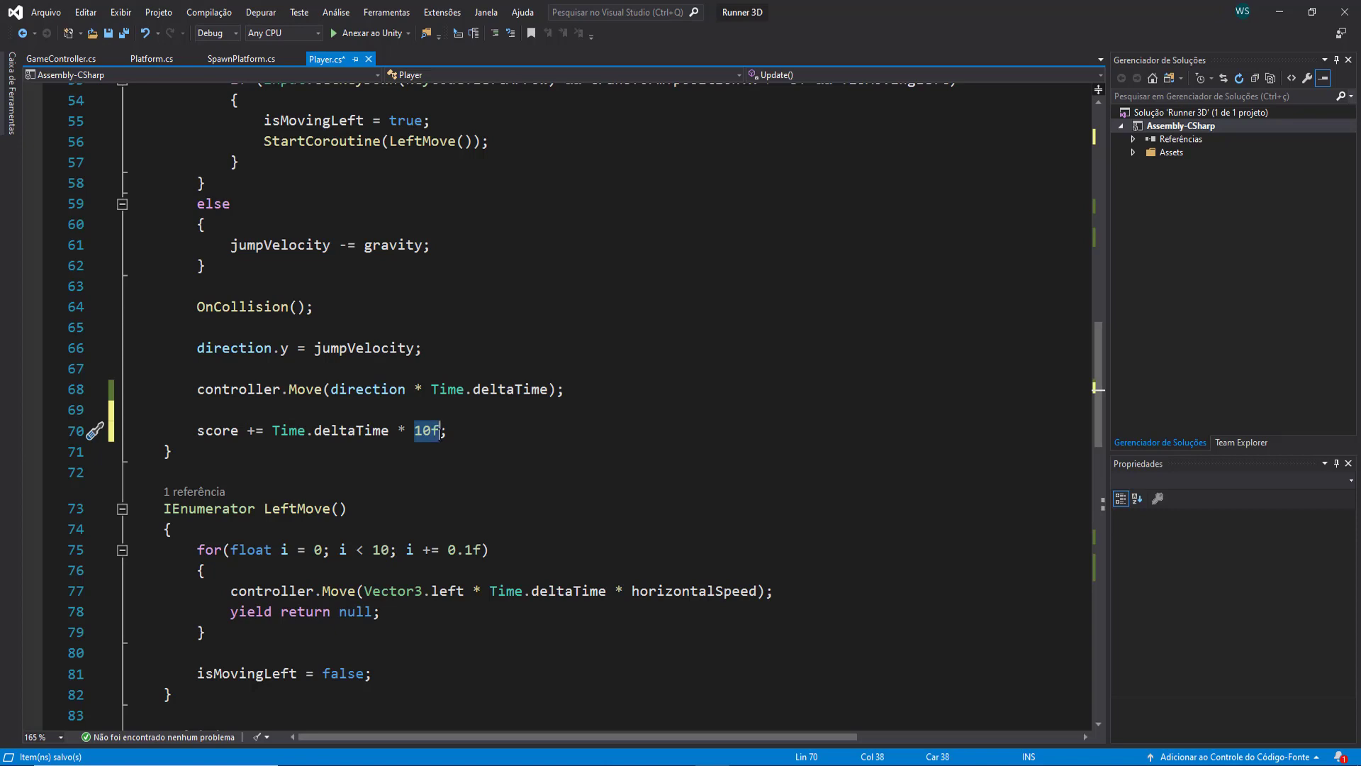
click(452, 433)
key(ctrl+s)
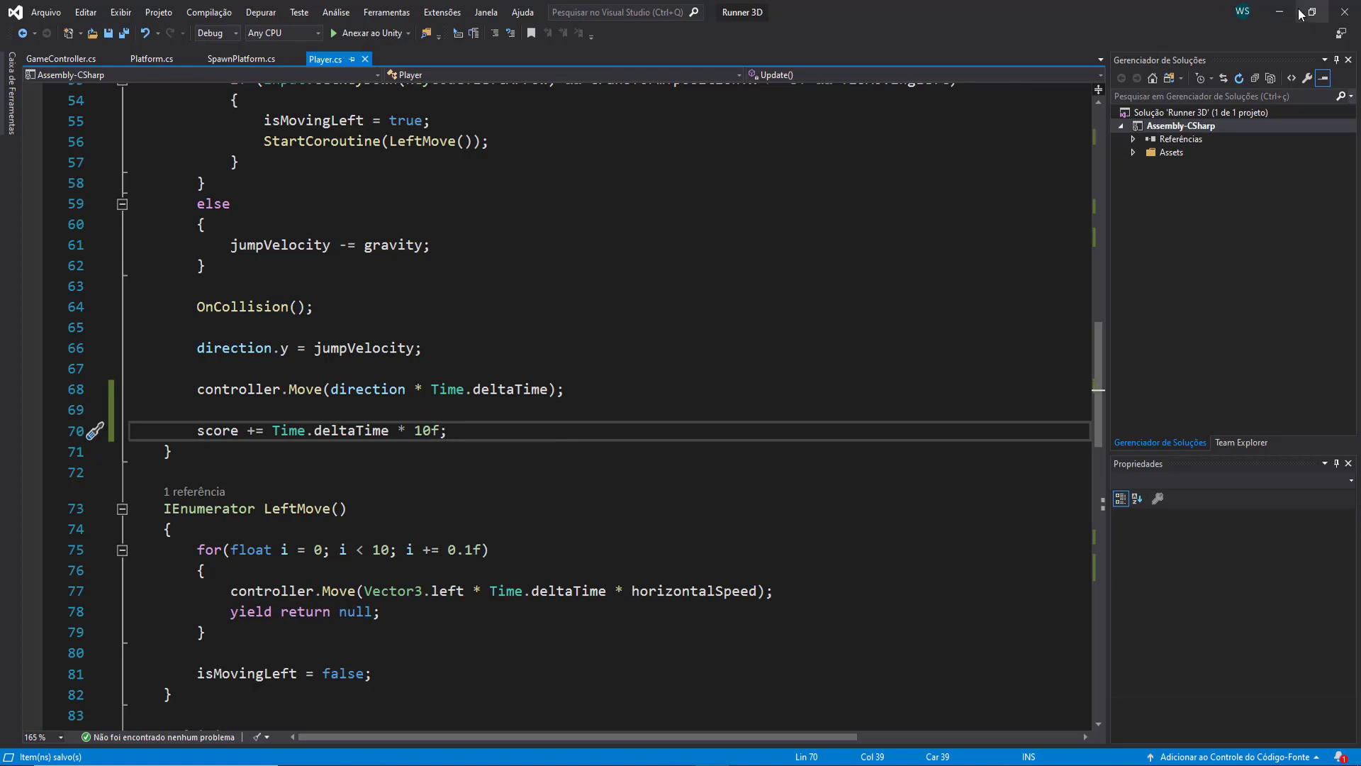
Run the game, watch the Player's Score climb past 250, then stop it.
click(1280, 12)
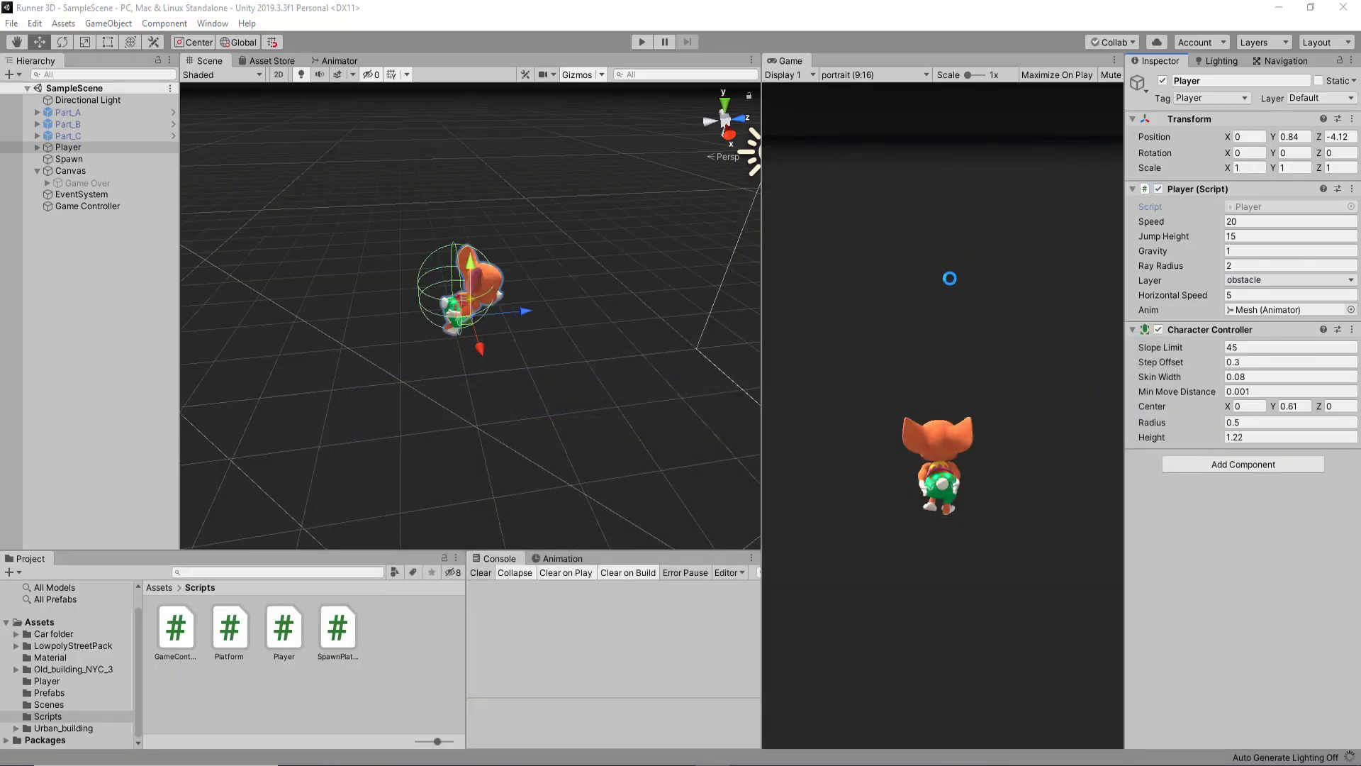
click(640, 45)
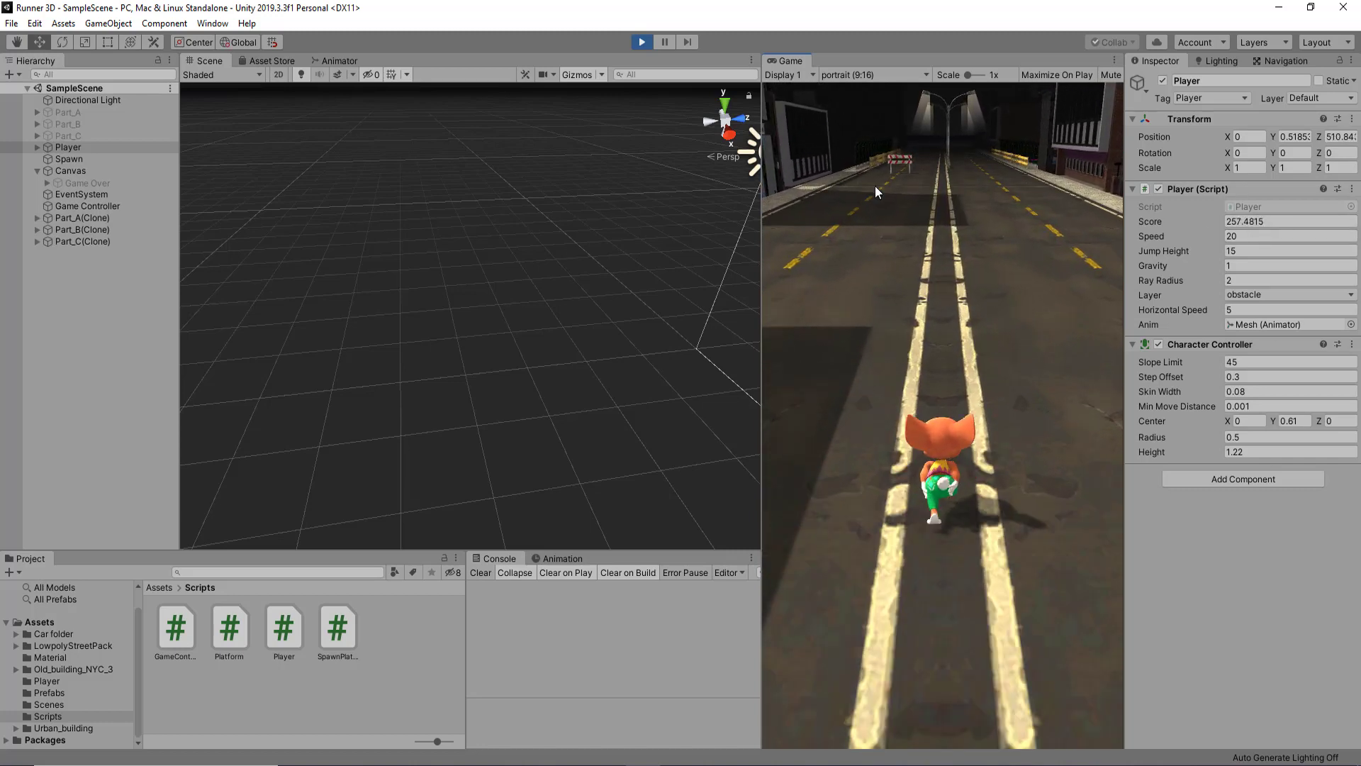
click(645, 41)
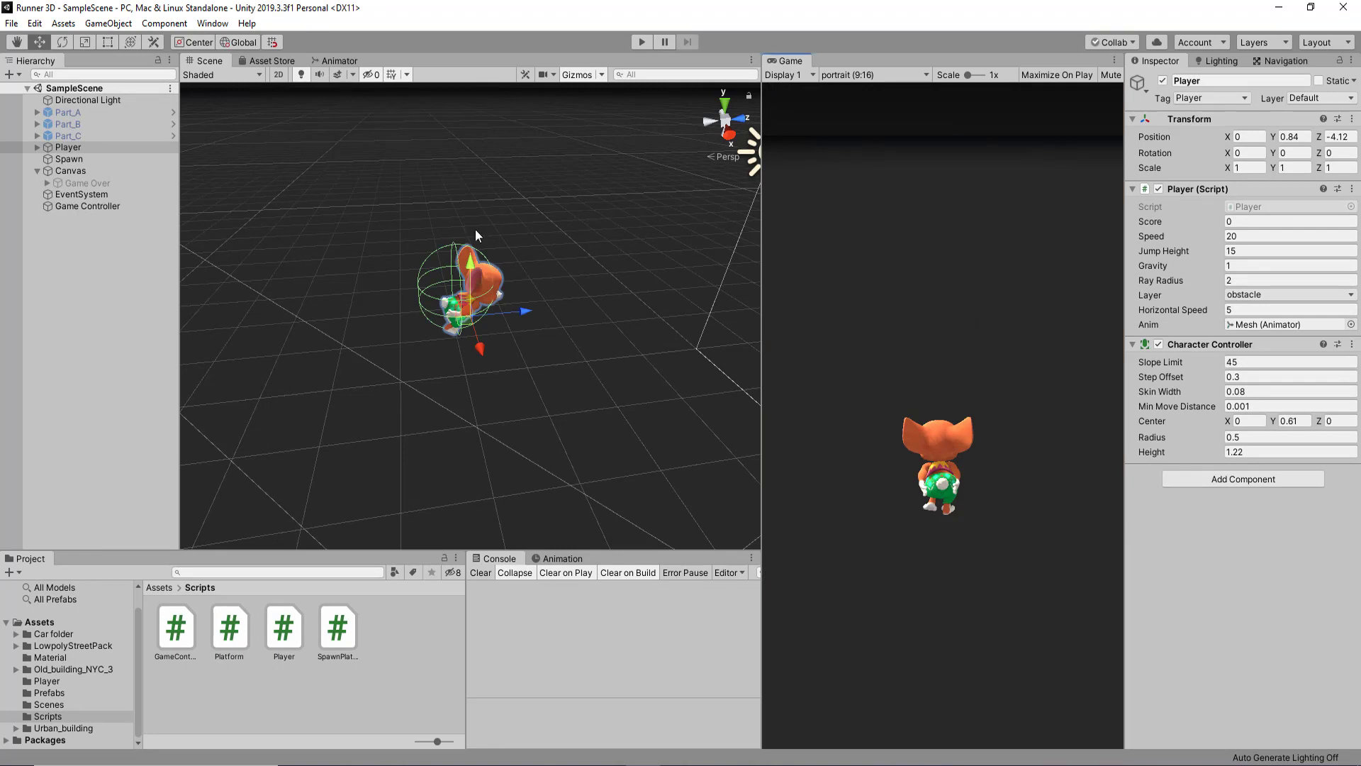
Create a UI Text under the Canvas and name it Score.
click(112, 171)
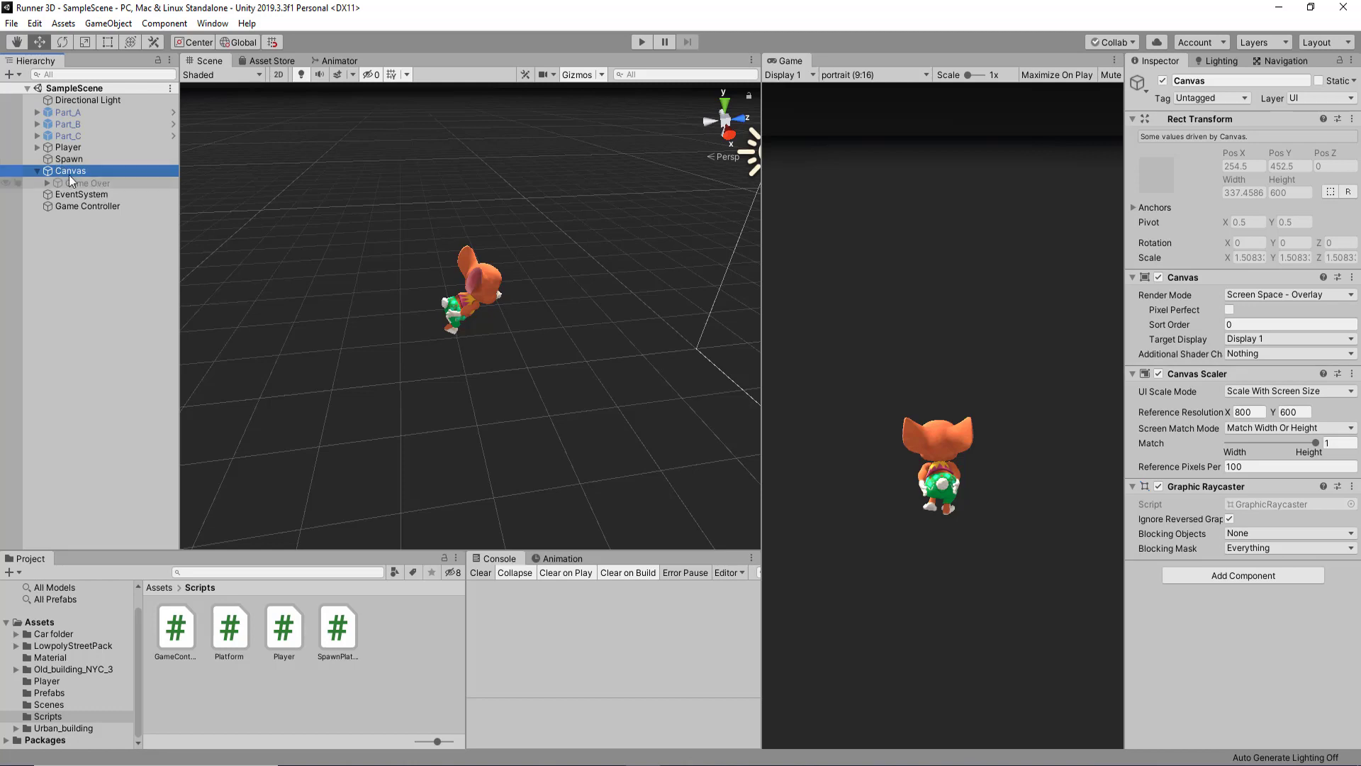
right_click(62, 171)
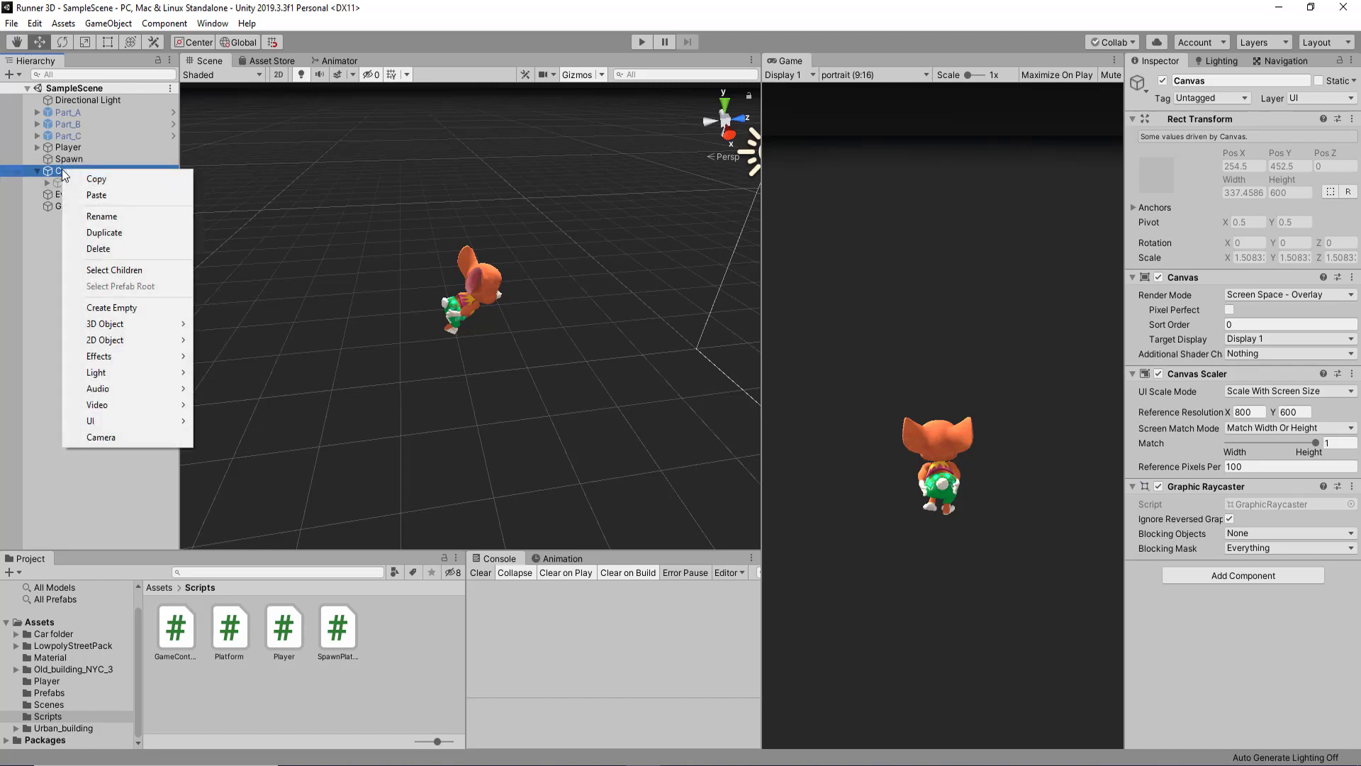
mouse_move(133, 419)
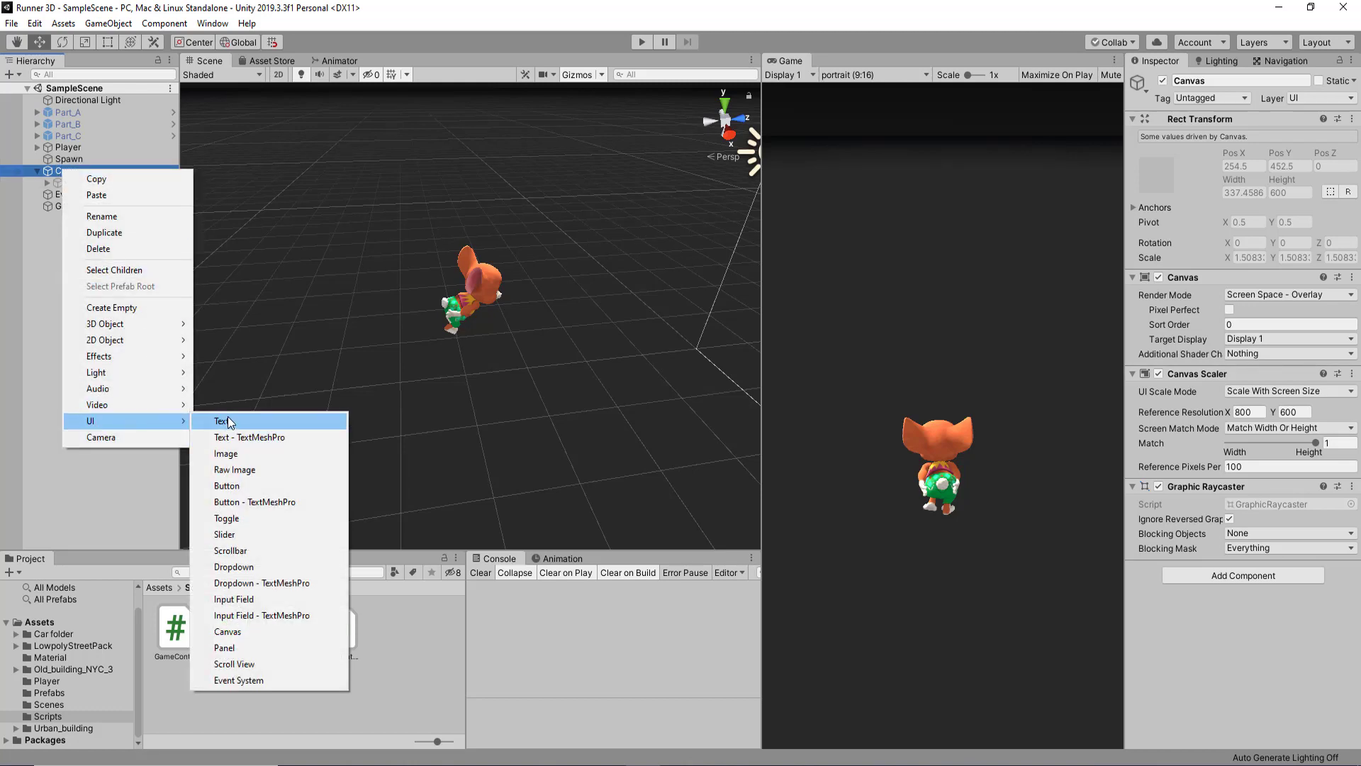
click(225, 421)
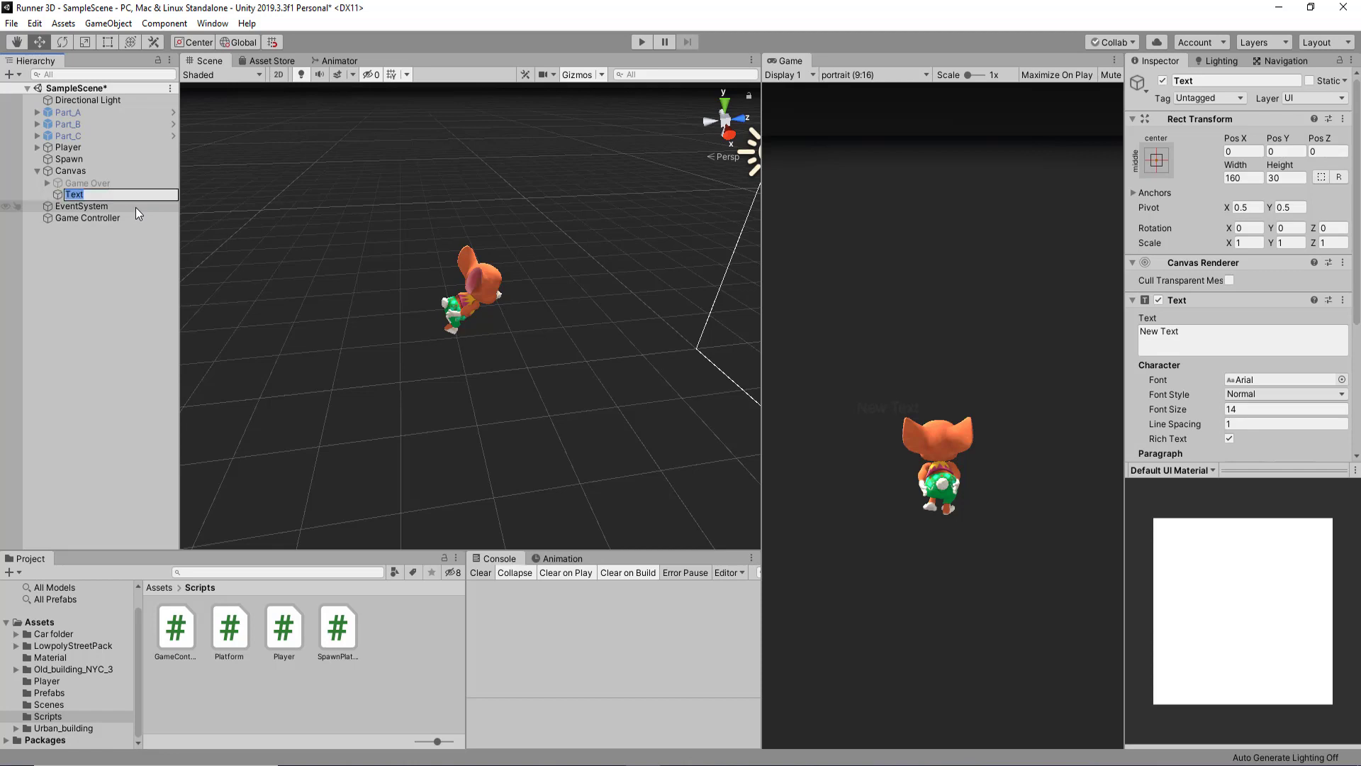
text(Score)
key(Return)
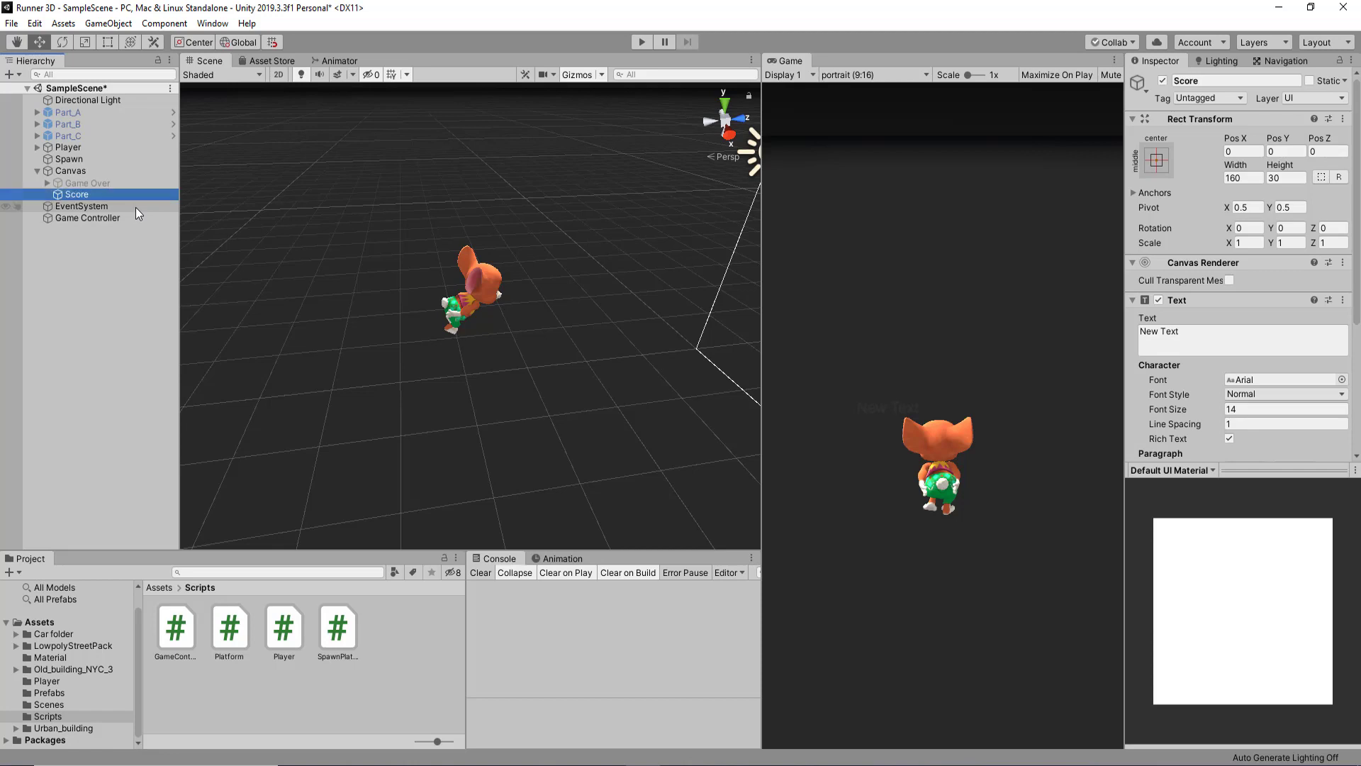
Frame the Score text in a 2D Scene view and adjust its rectangle.
double_click(96, 191)
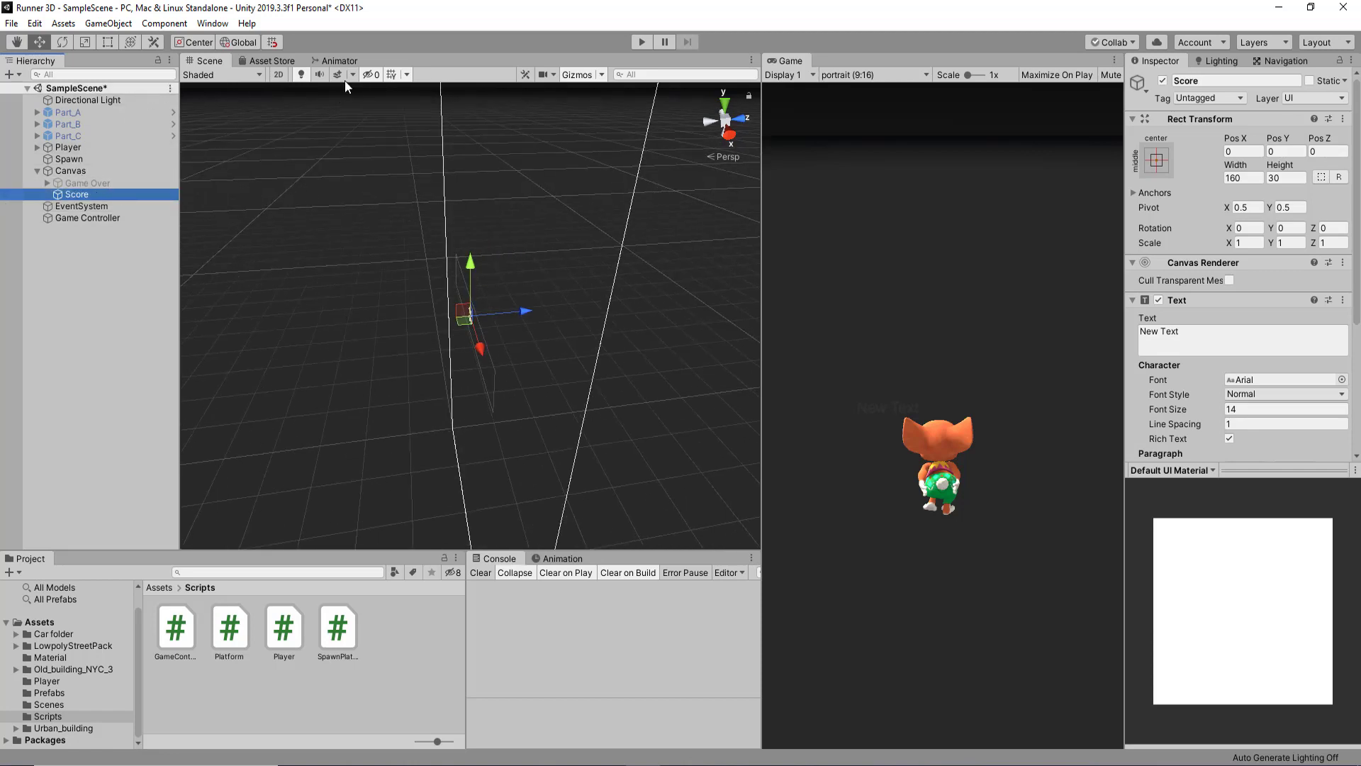
click(278, 74)
key(t)
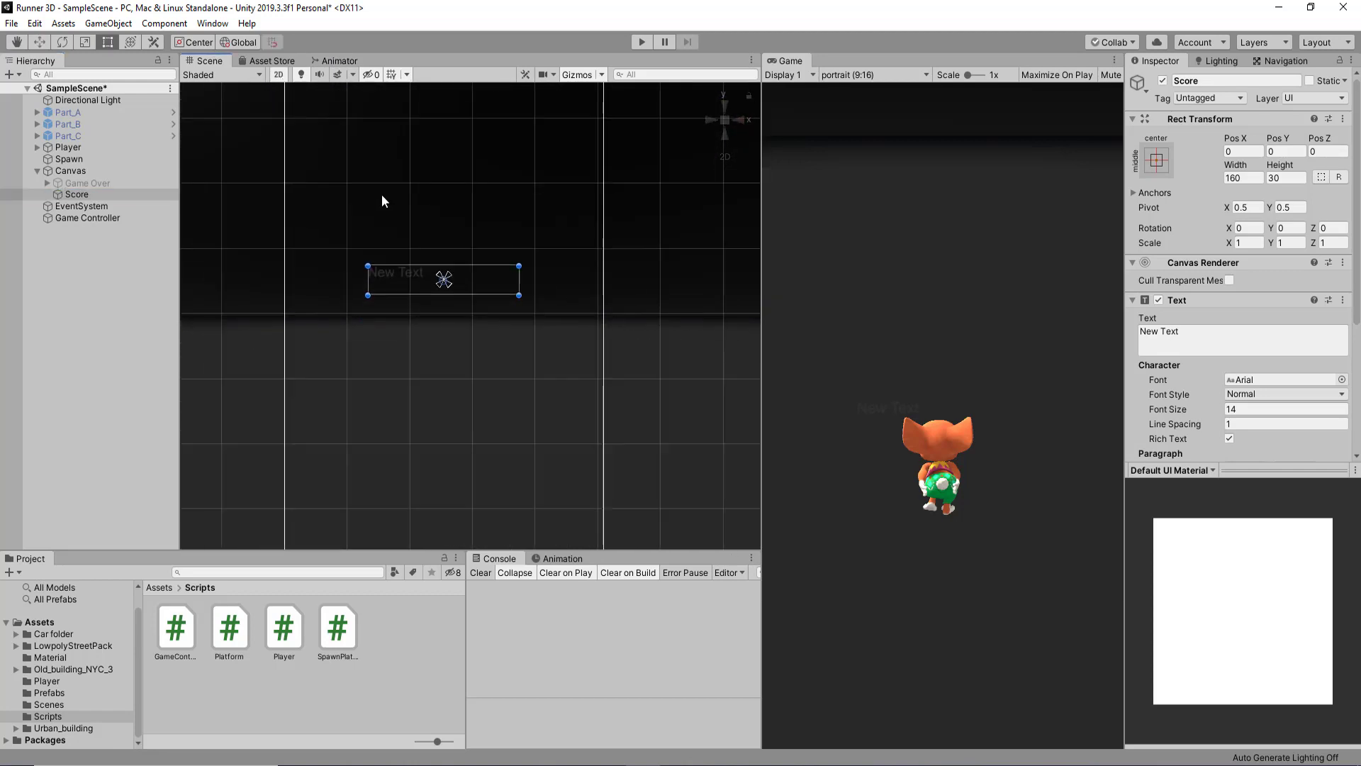
scroll(385, 194, down, 5)
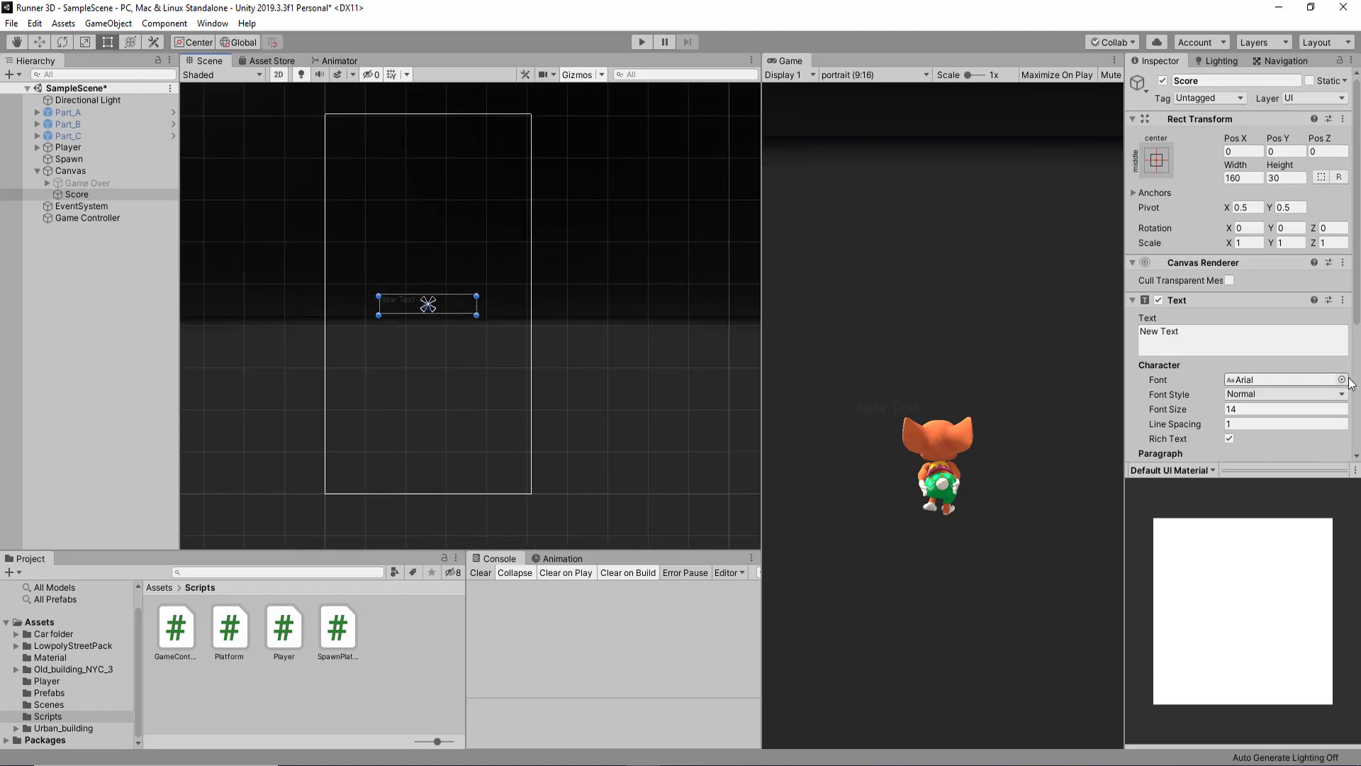
scroll(427, 312, up, 1)
scroll(428, 312, up, 2)
scroll(428, 312, down, 2)
key(w)
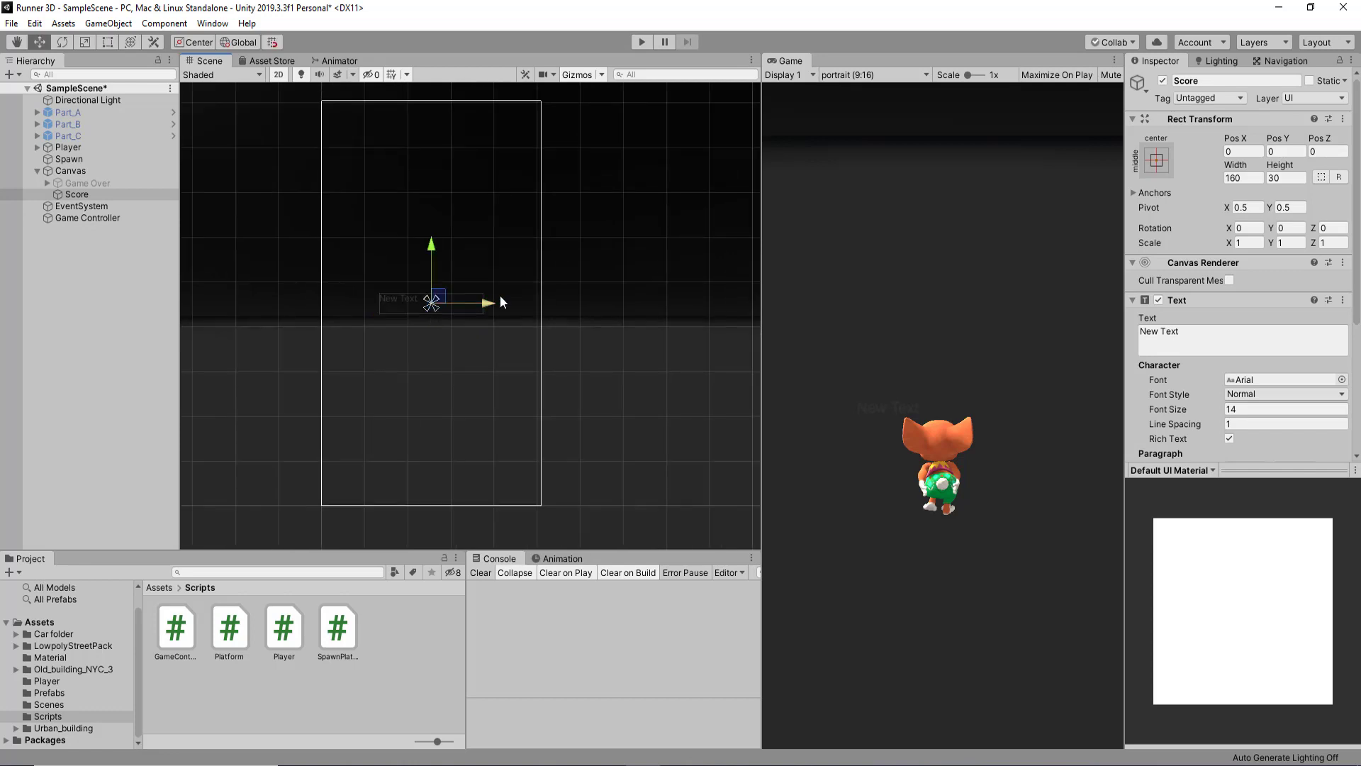
key(t)
drag(483, 296, 540, 266)
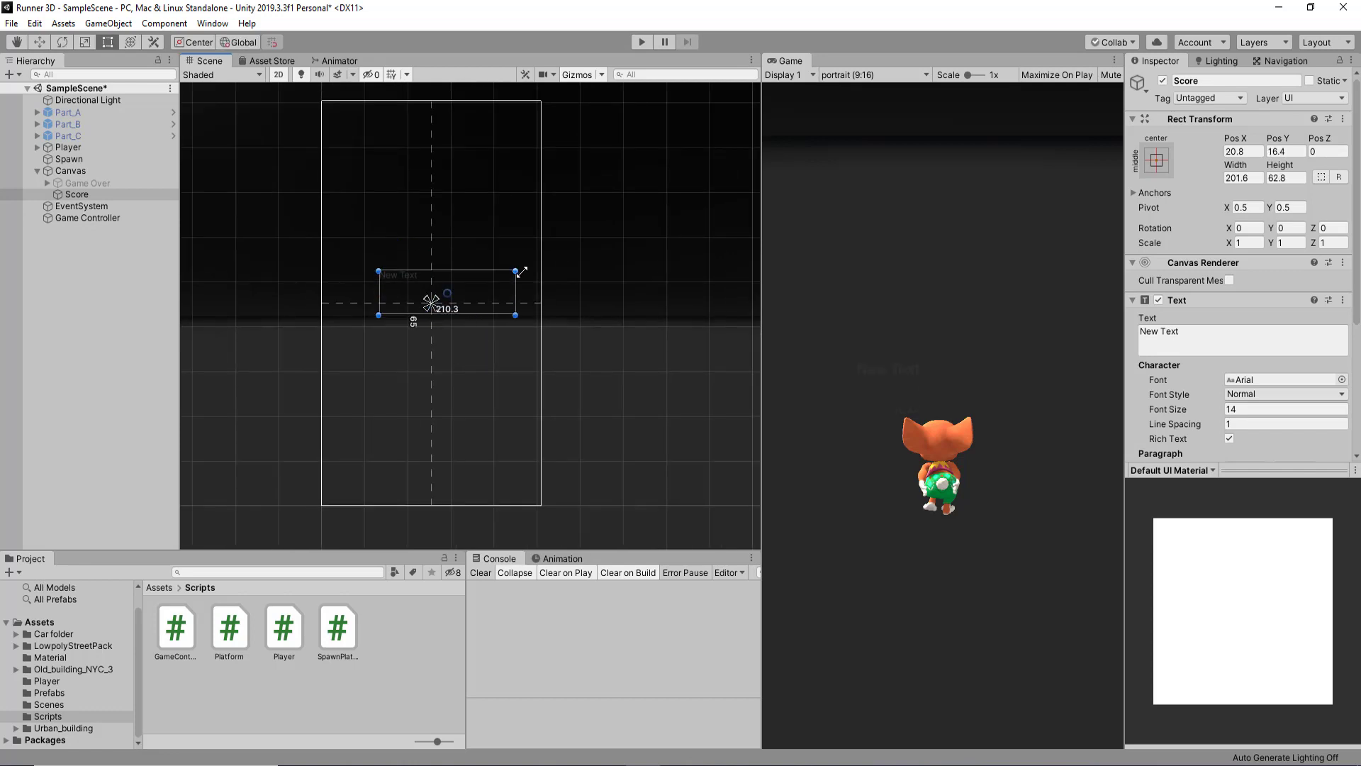
scroll(1282, 395, down, 5)
Make the Score text white, font size 30 and bold.
click(1259, 343)
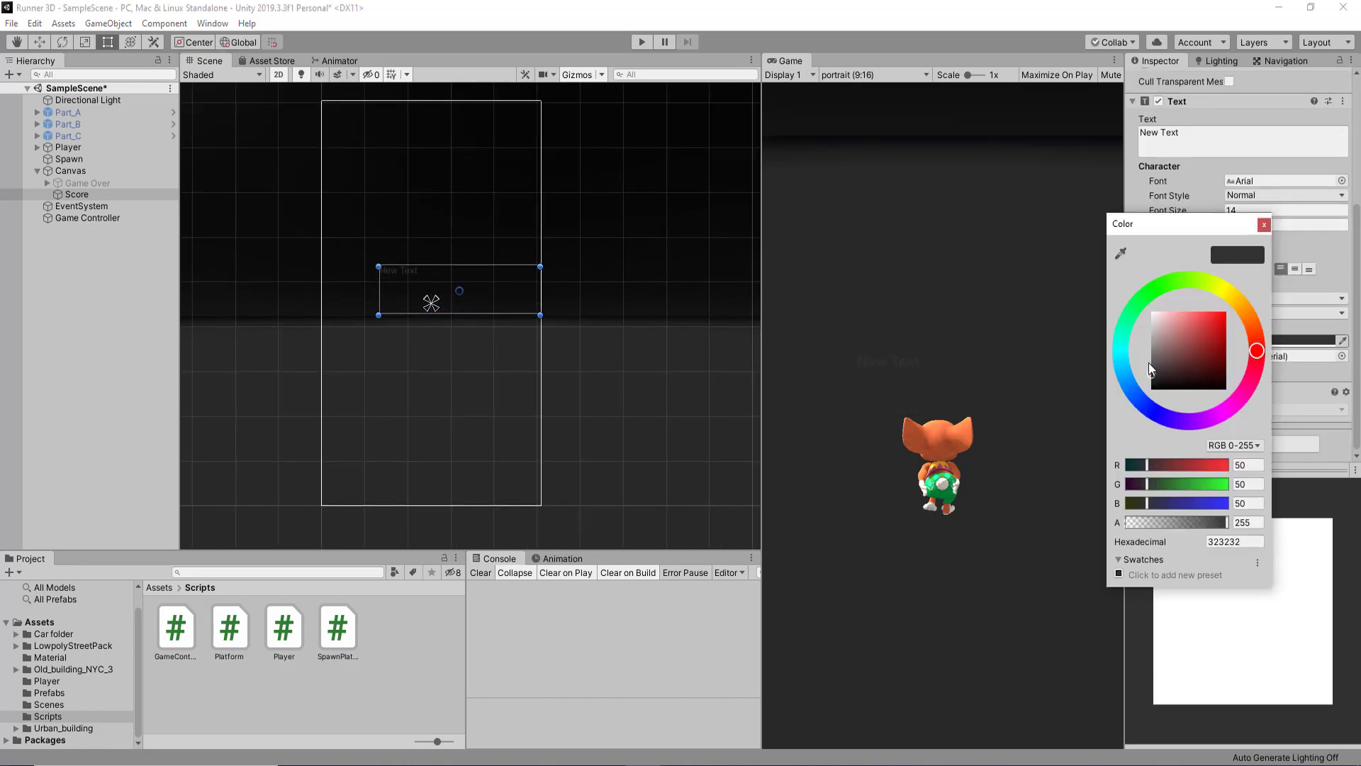
drag(1148, 363, 1152, 312)
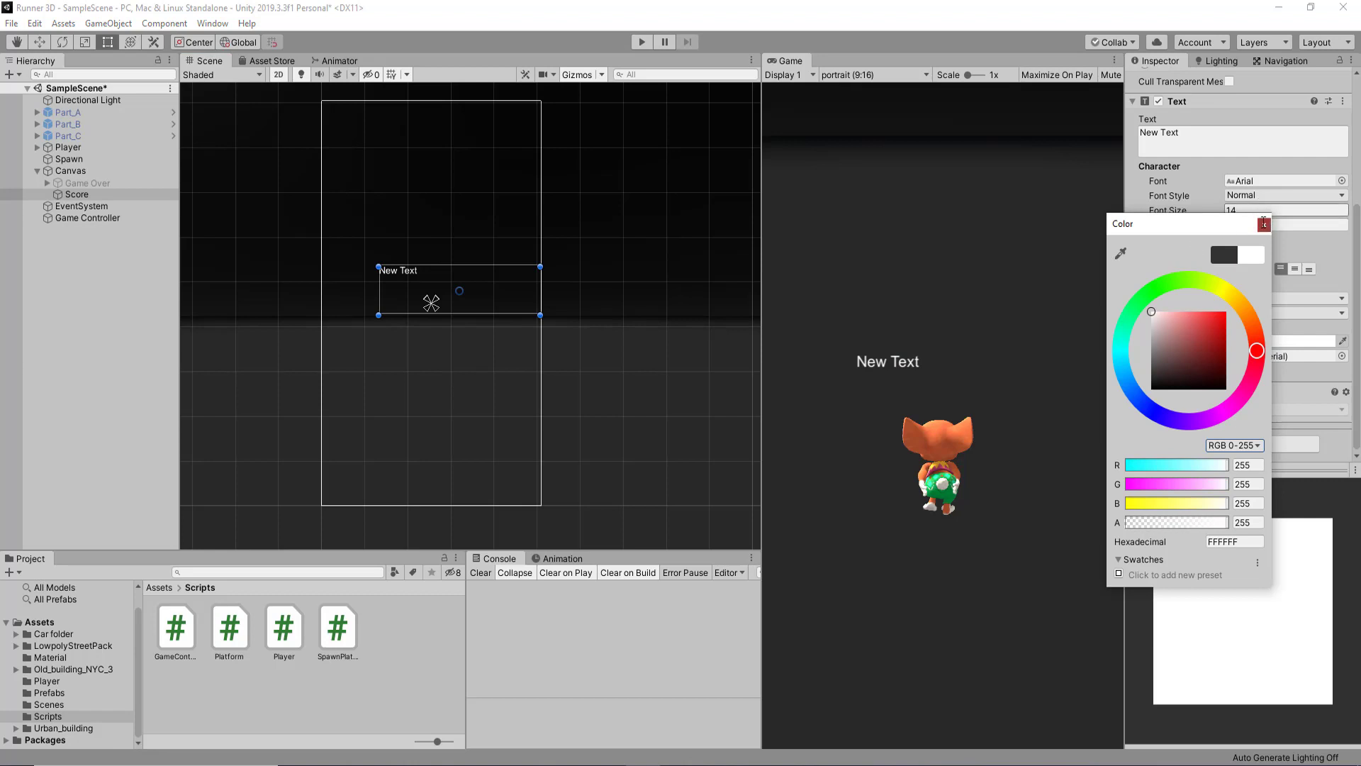
click(1266, 224)
drag(1196, 210, 1214, 209)
click(1236, 197)
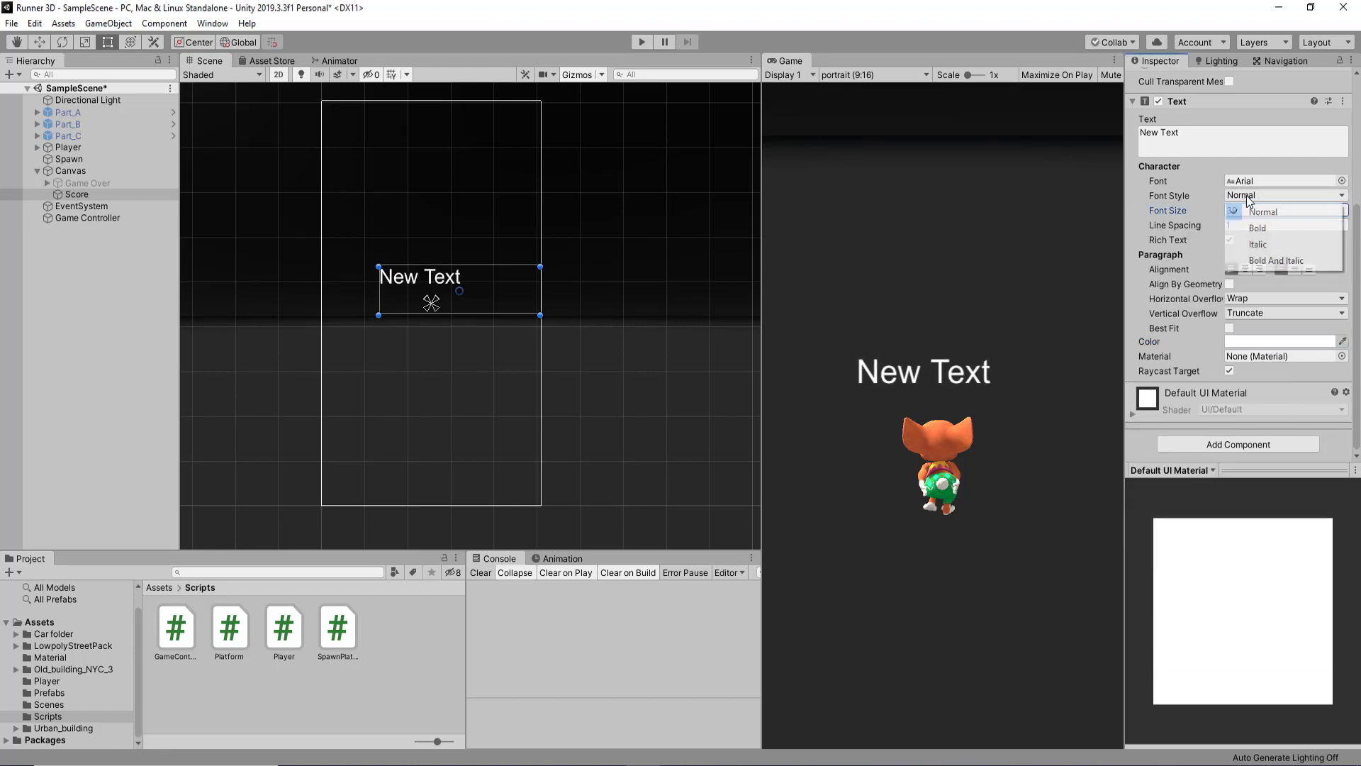
click(1254, 230)
Widen the Score text box and move it up to the top-left, Pos Y 225.
drag(370, 303, 321, 301)
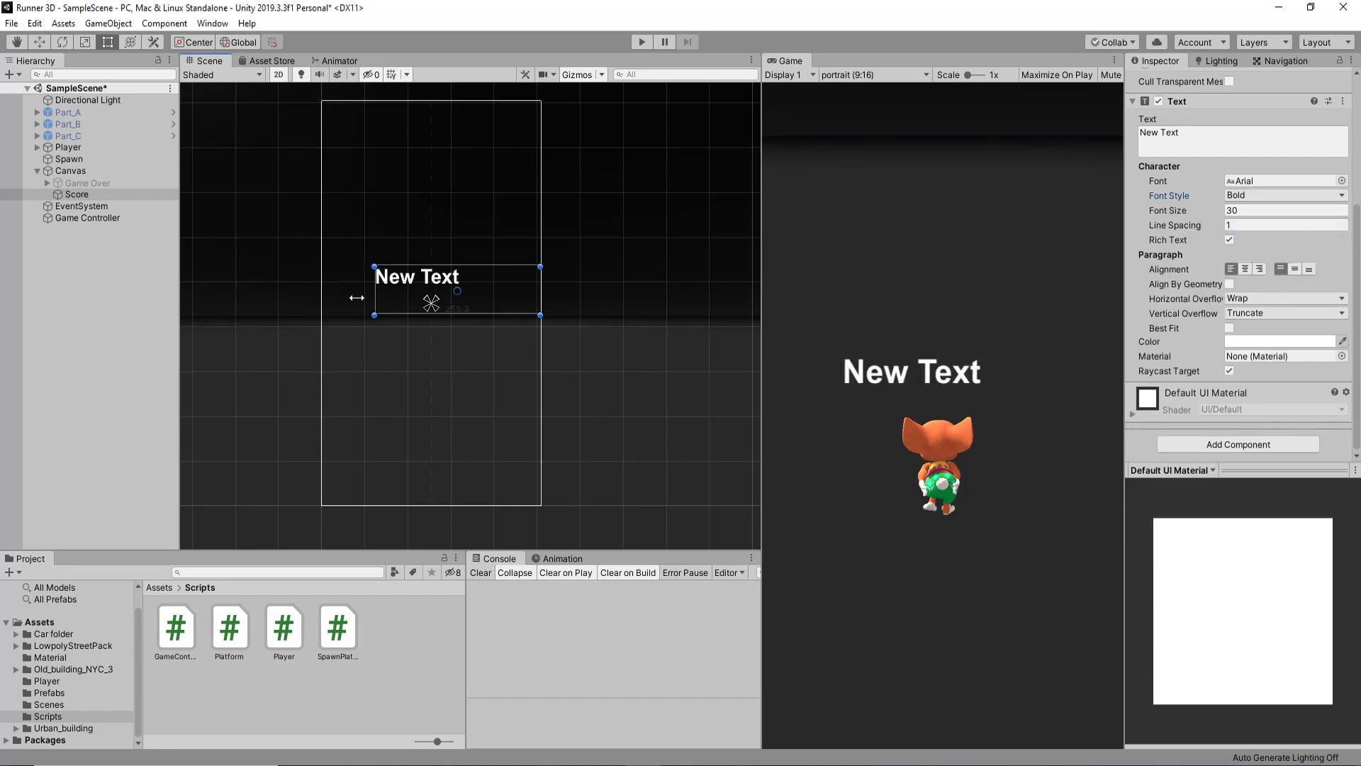
key(w)
drag(435, 258, 445, 93)
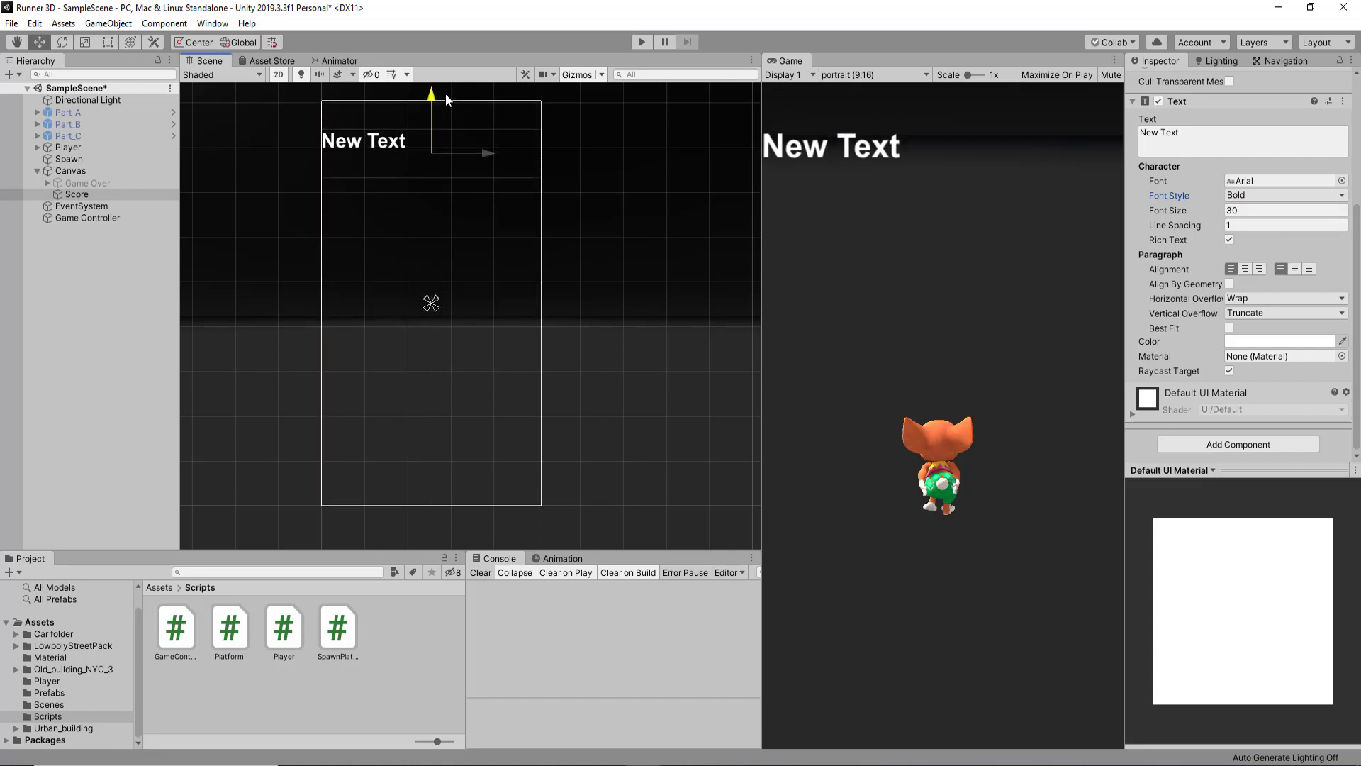
middle_drag(479, 148, 487, 245)
Widen the Scene view beside the Game view.
scroll(1244, 275, up, 5)
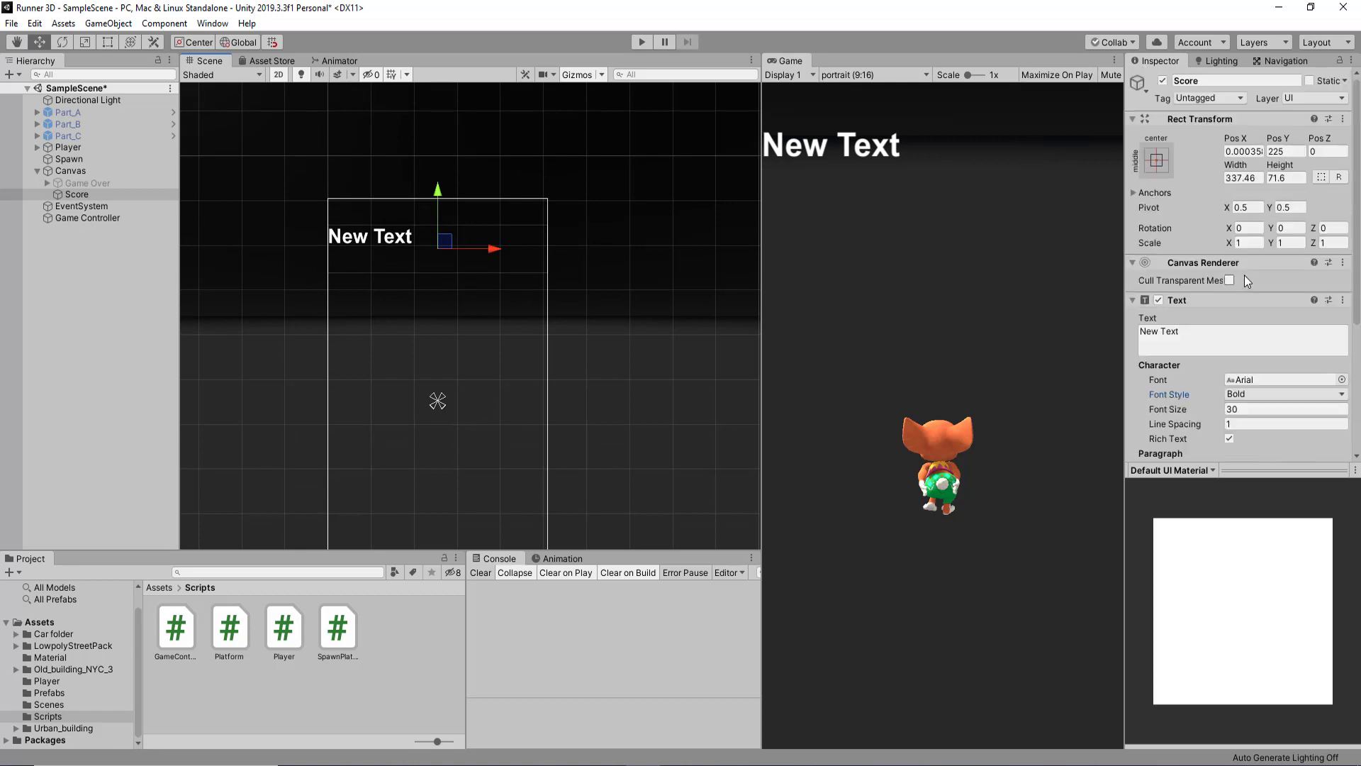
click(1156, 159)
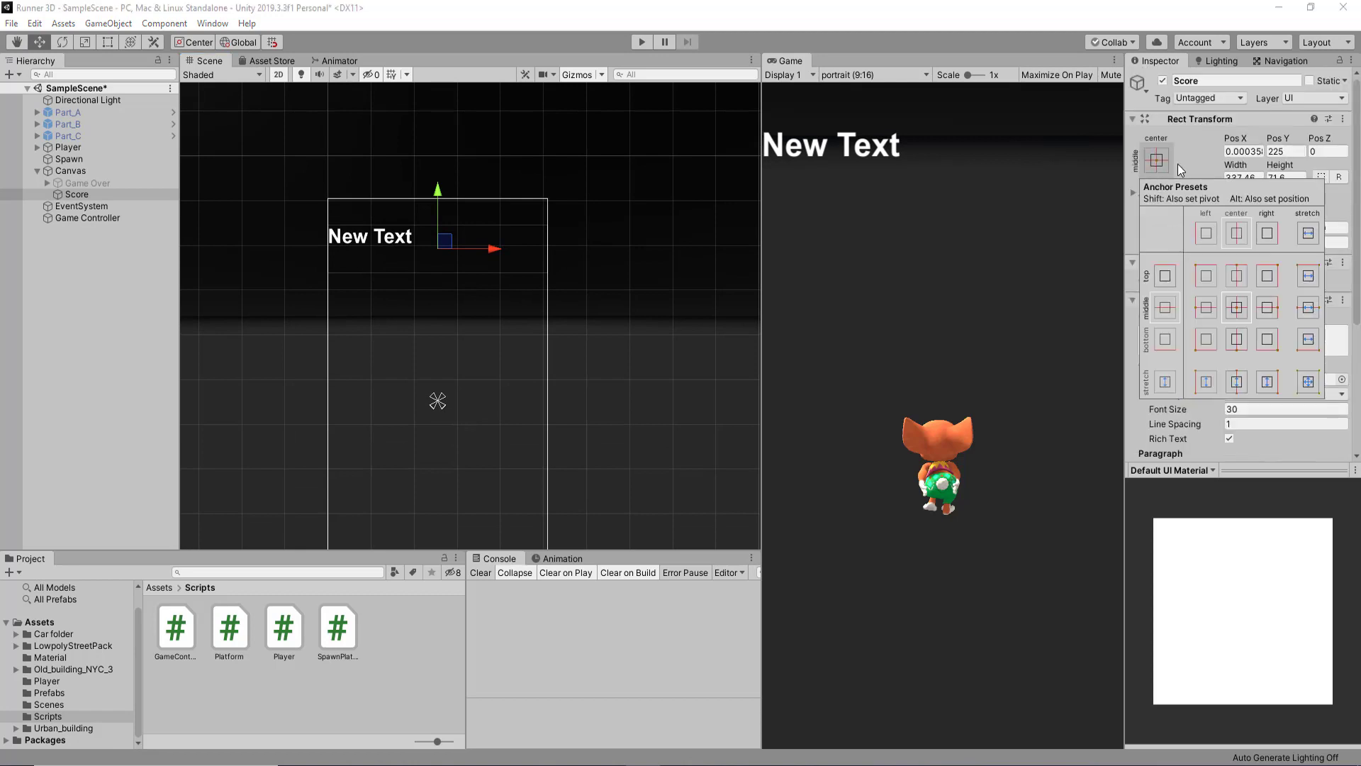
click(1158, 161)
click(1159, 162)
click(882, 347)
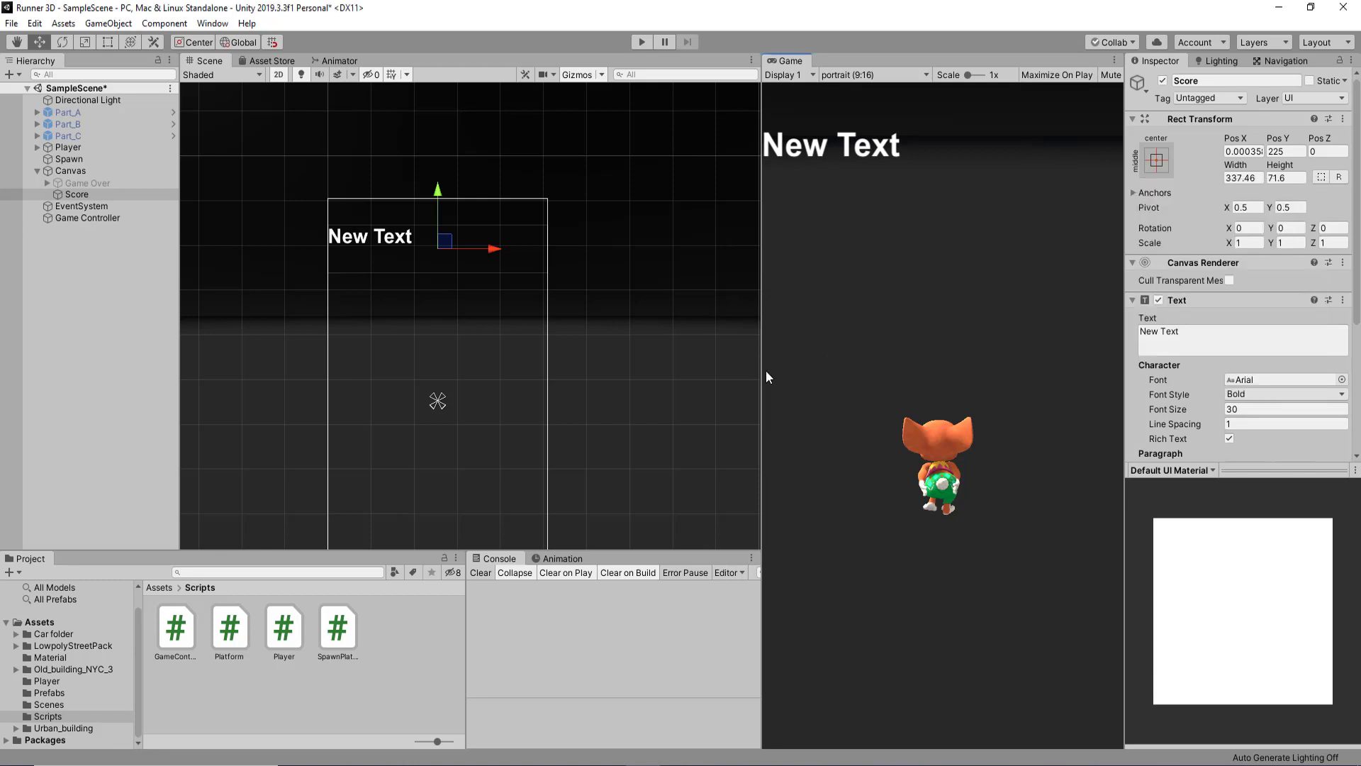
mouse_move(765, 377)
mouse_down()
mouse_move(963, 379)
mouse_move(785, 410)
mouse_up()
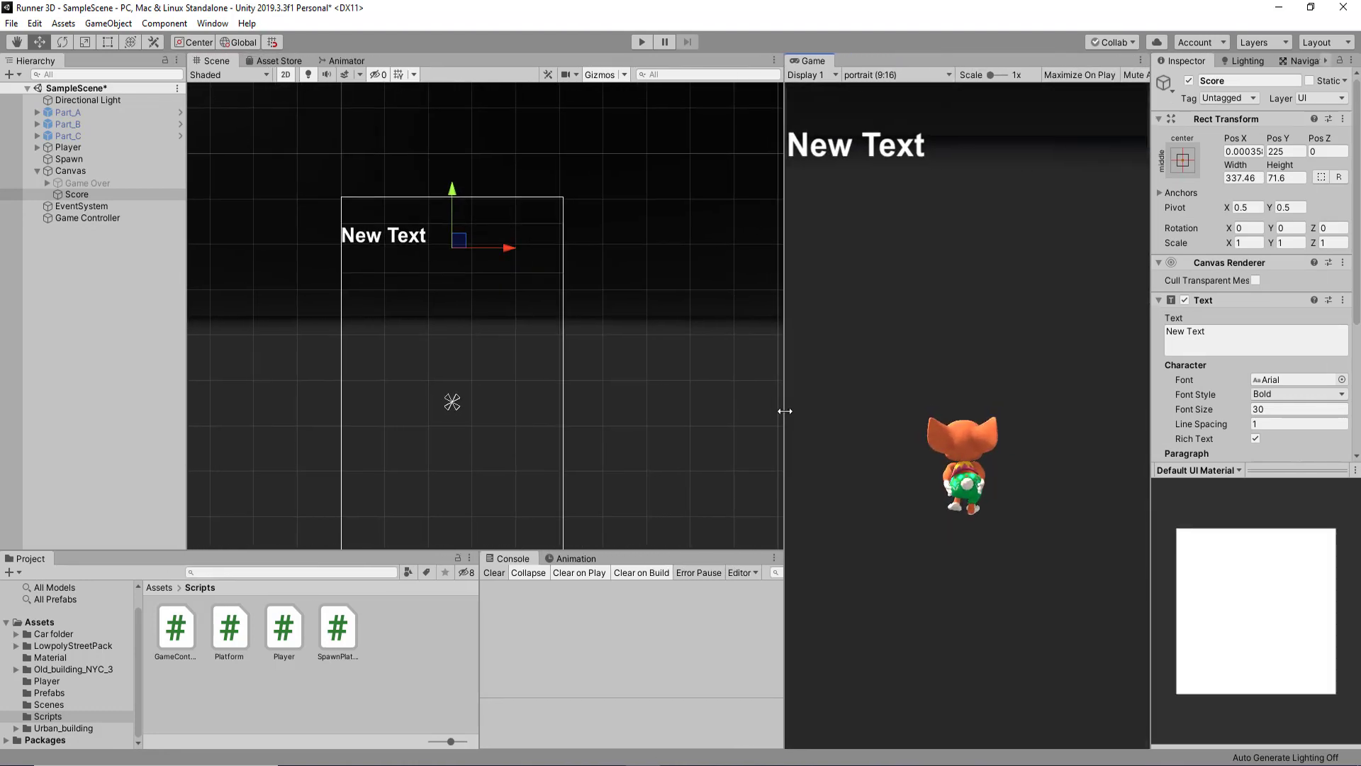
Anchor the Score text to the top-center preset, giving Pos Y -75.
click(1183, 159)
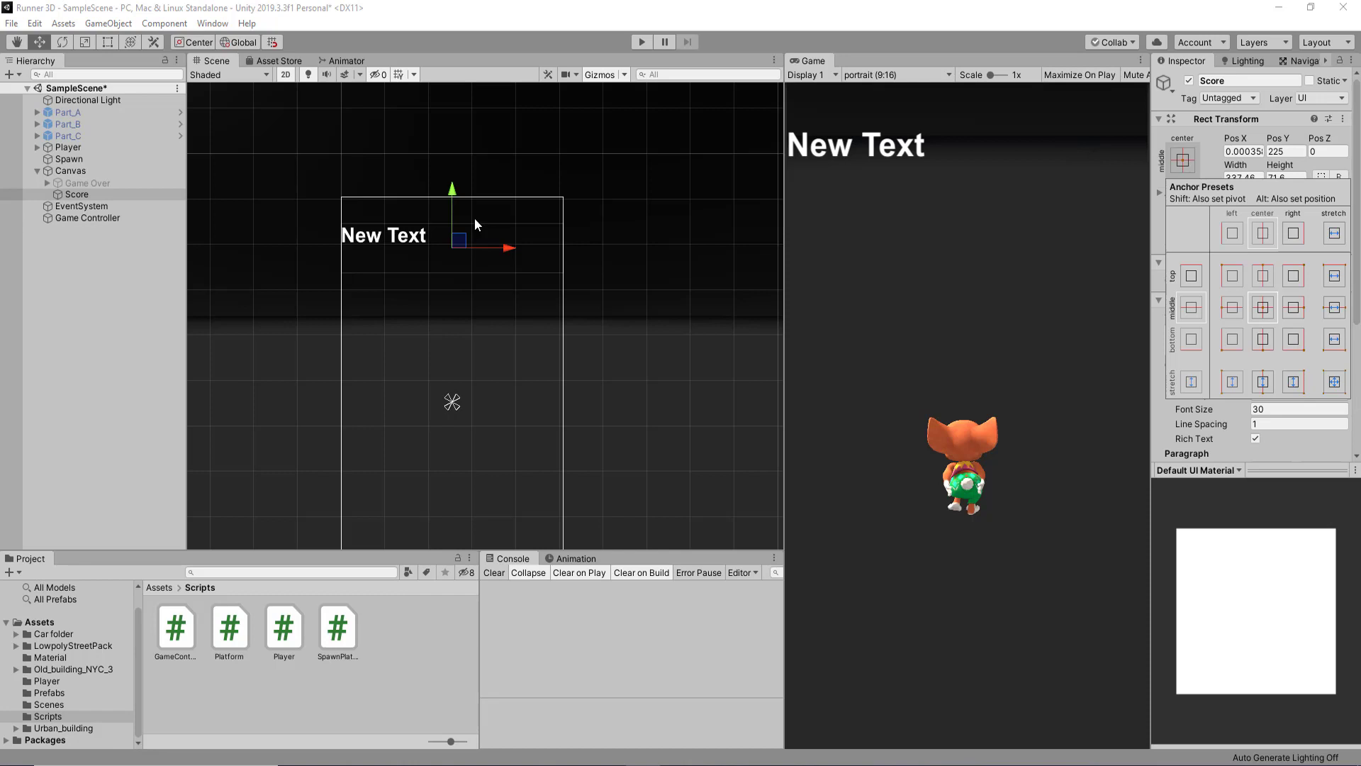
click(1263, 275)
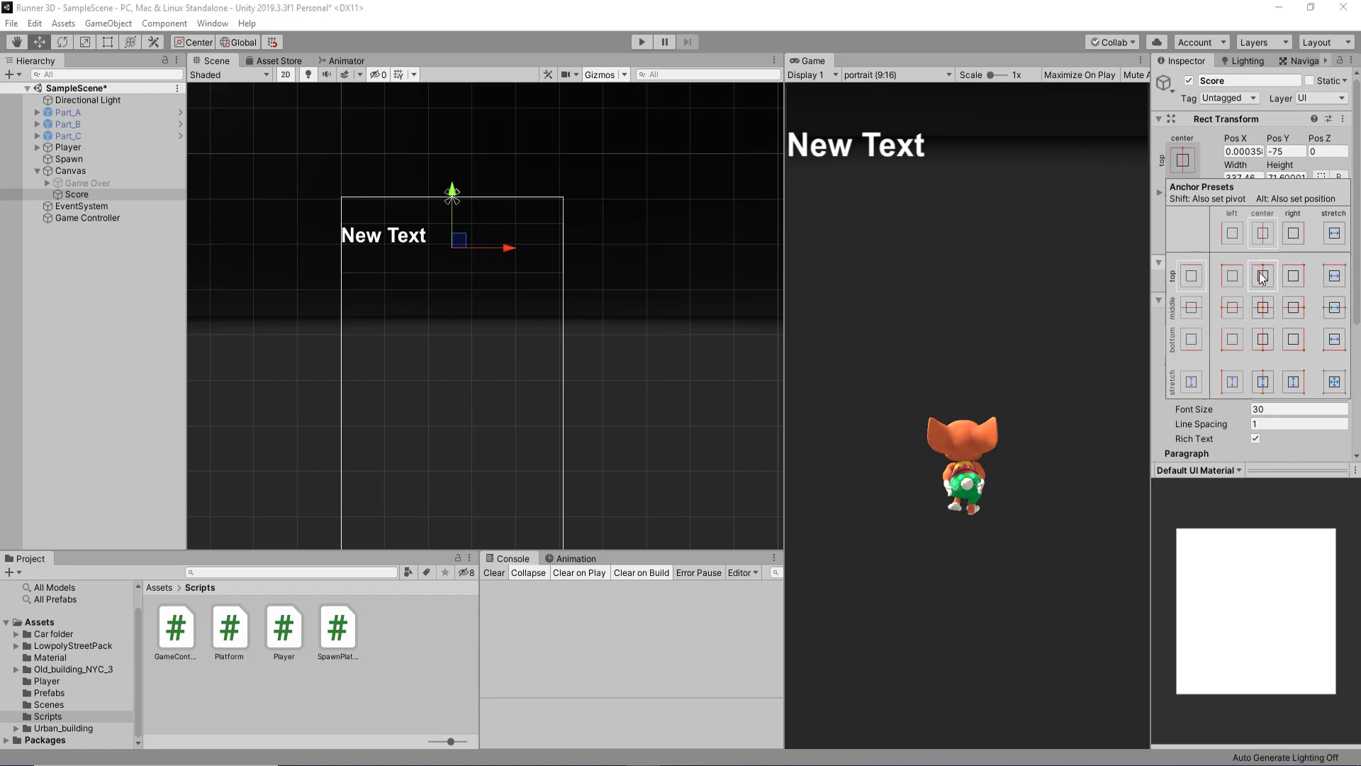
click(1267, 309)
click(1268, 275)
click(912, 158)
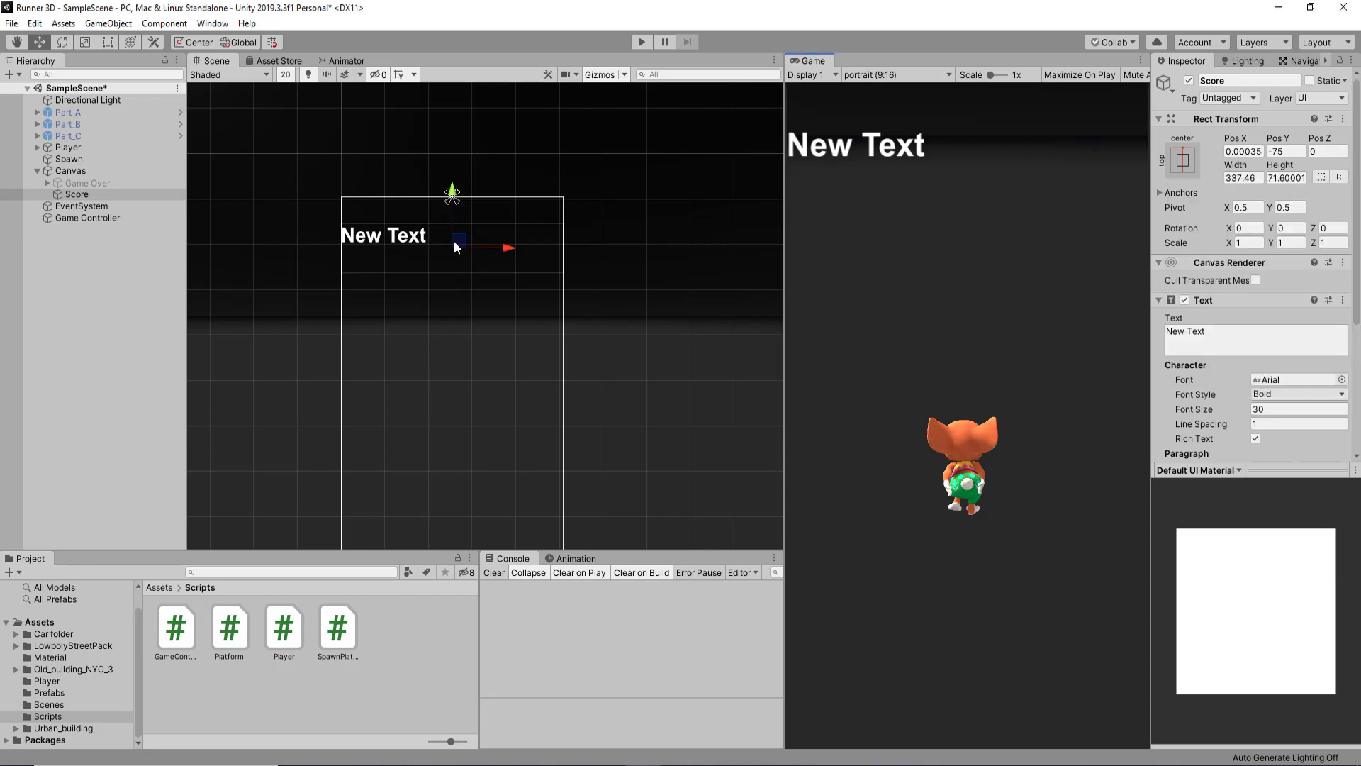
scroll(1222, 384, down, 3)
Centre the Score text both ways and change its text to 0000.
click(1271, 335)
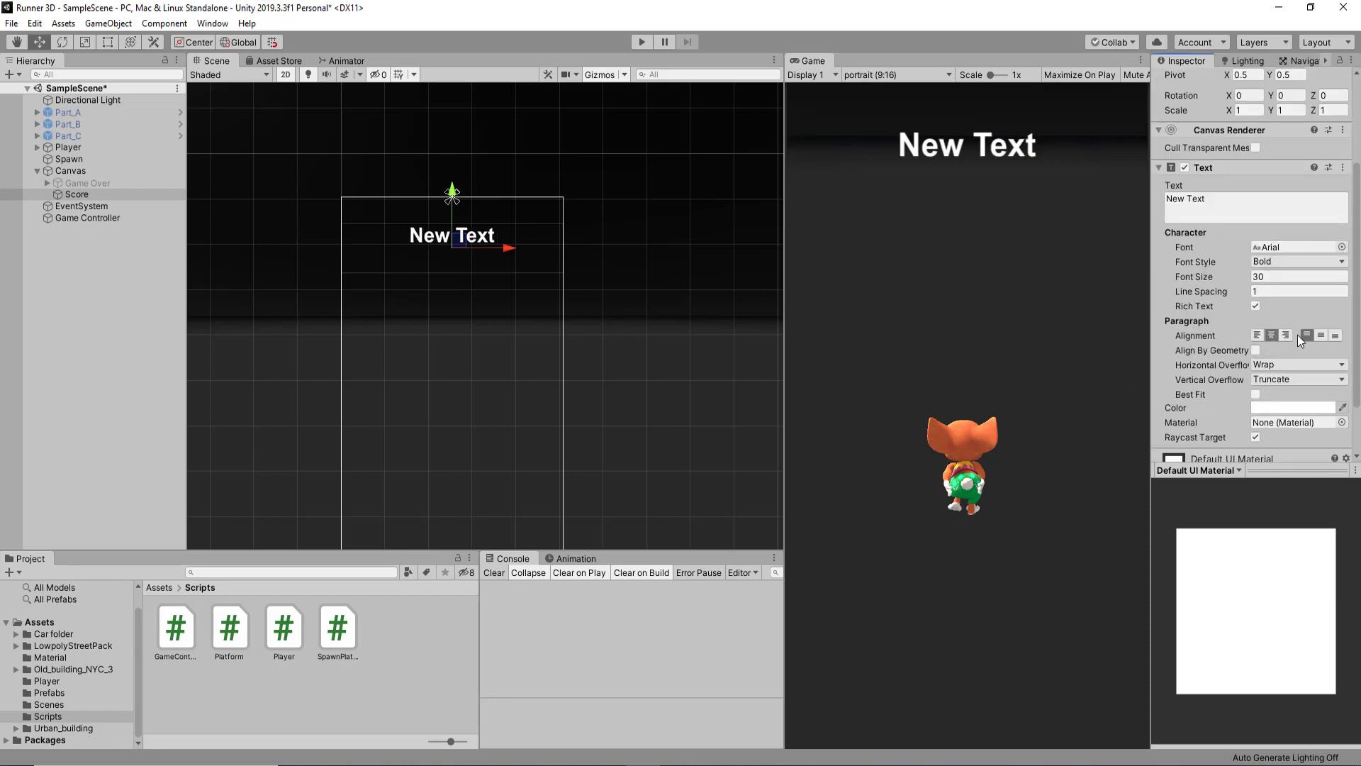
click(1320, 334)
click(1234, 205)
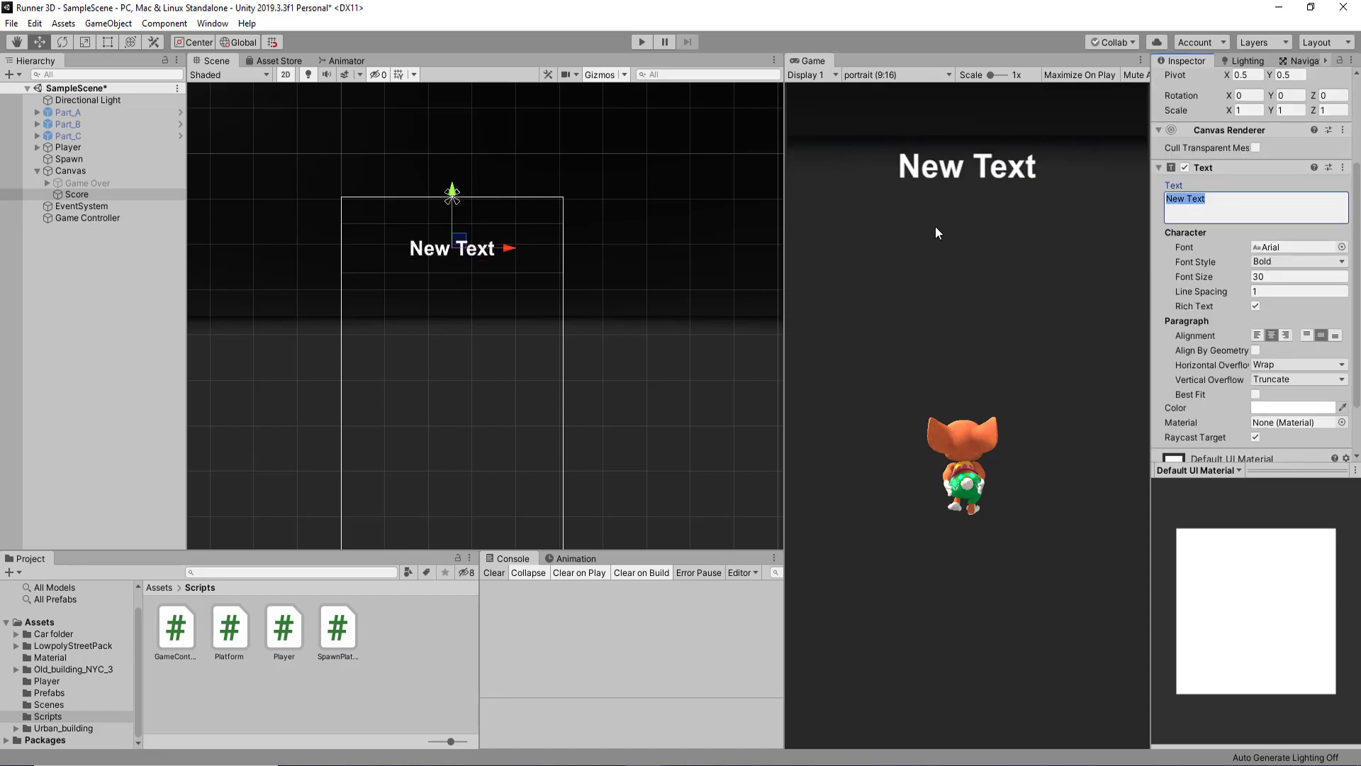
text(0000)
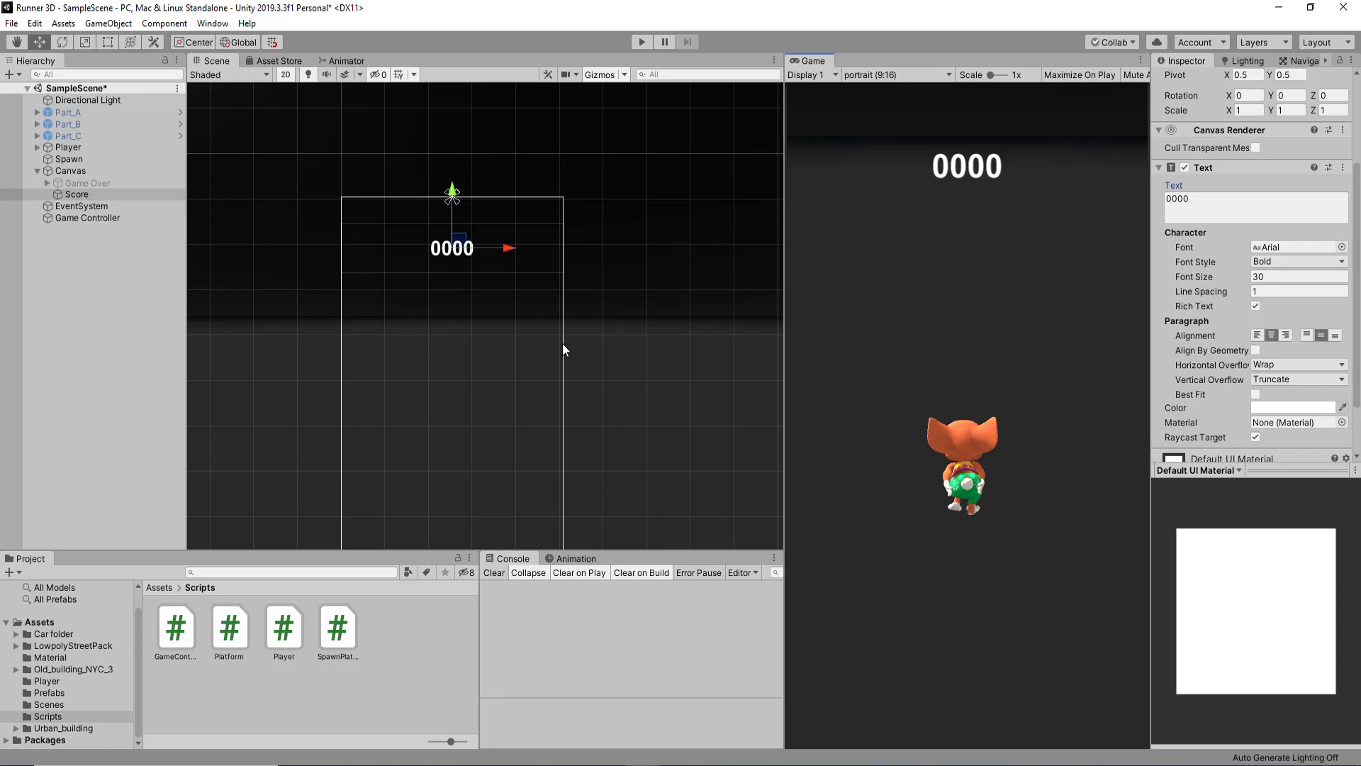
scroll(579, 334, down, 1)
scroll(580, 334, down, 1)
scroll(582, 330, up, 2)
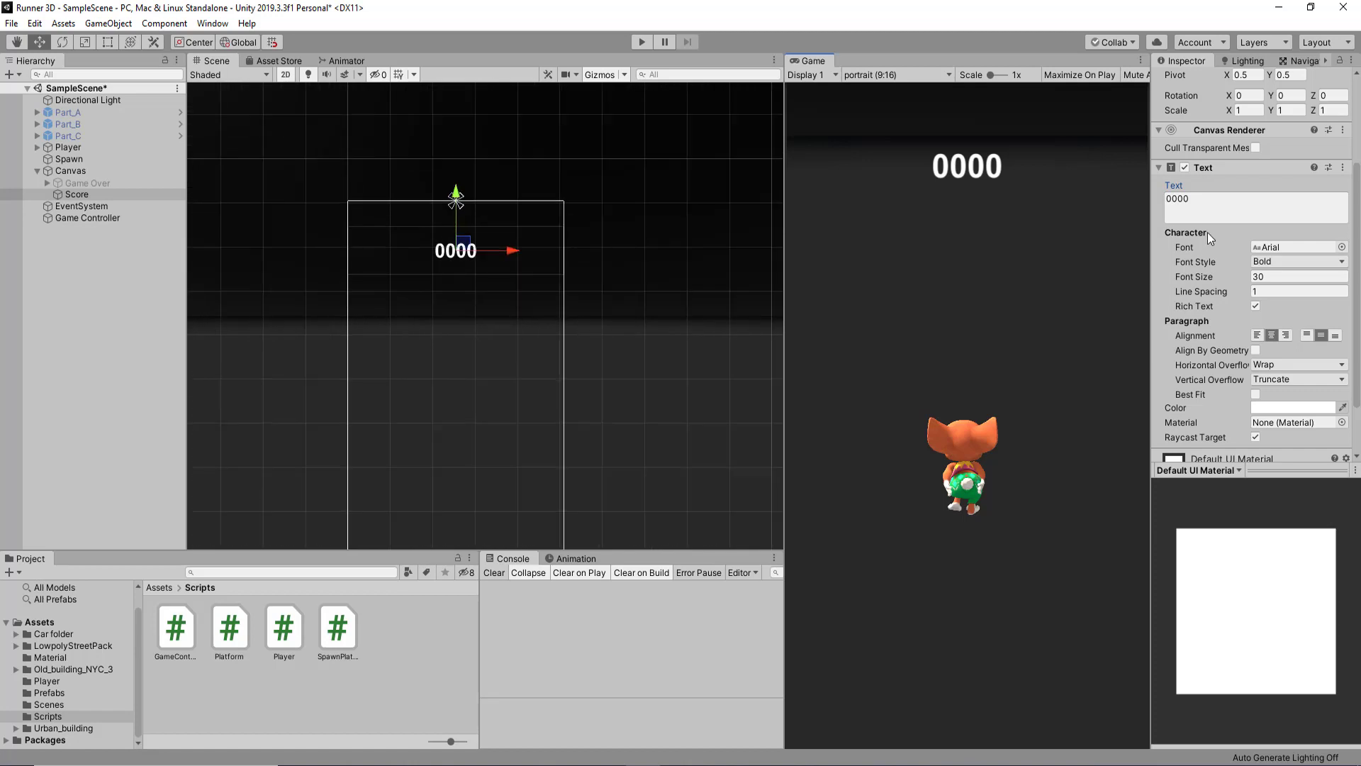
Raise the font size to 67, adjust scale and widen the rect across the canvas.
drag(1214, 281, 1228, 279)
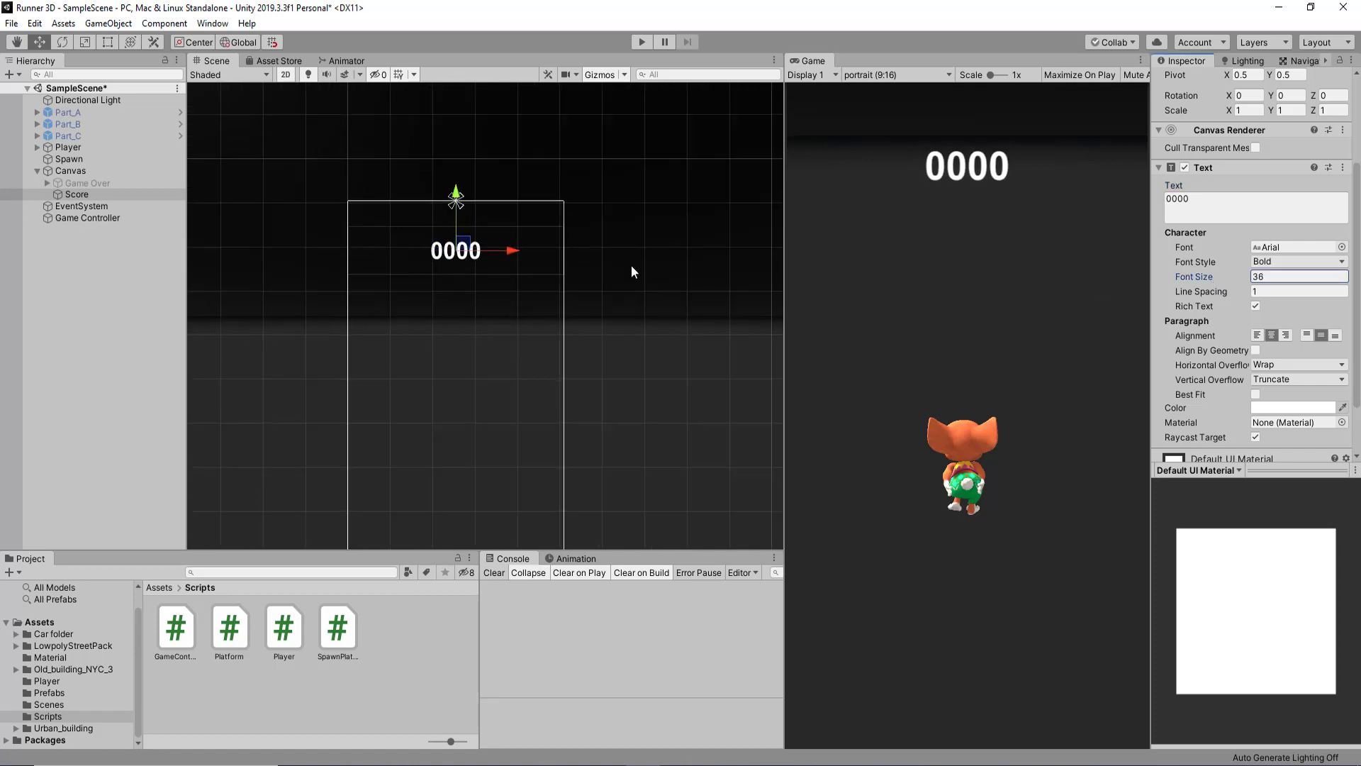
key(r)
mouse_move(456, 251)
mouse_down()
mouse_move(457, 279)
mouse_move(567, 250)
mouse_up()
key(t)
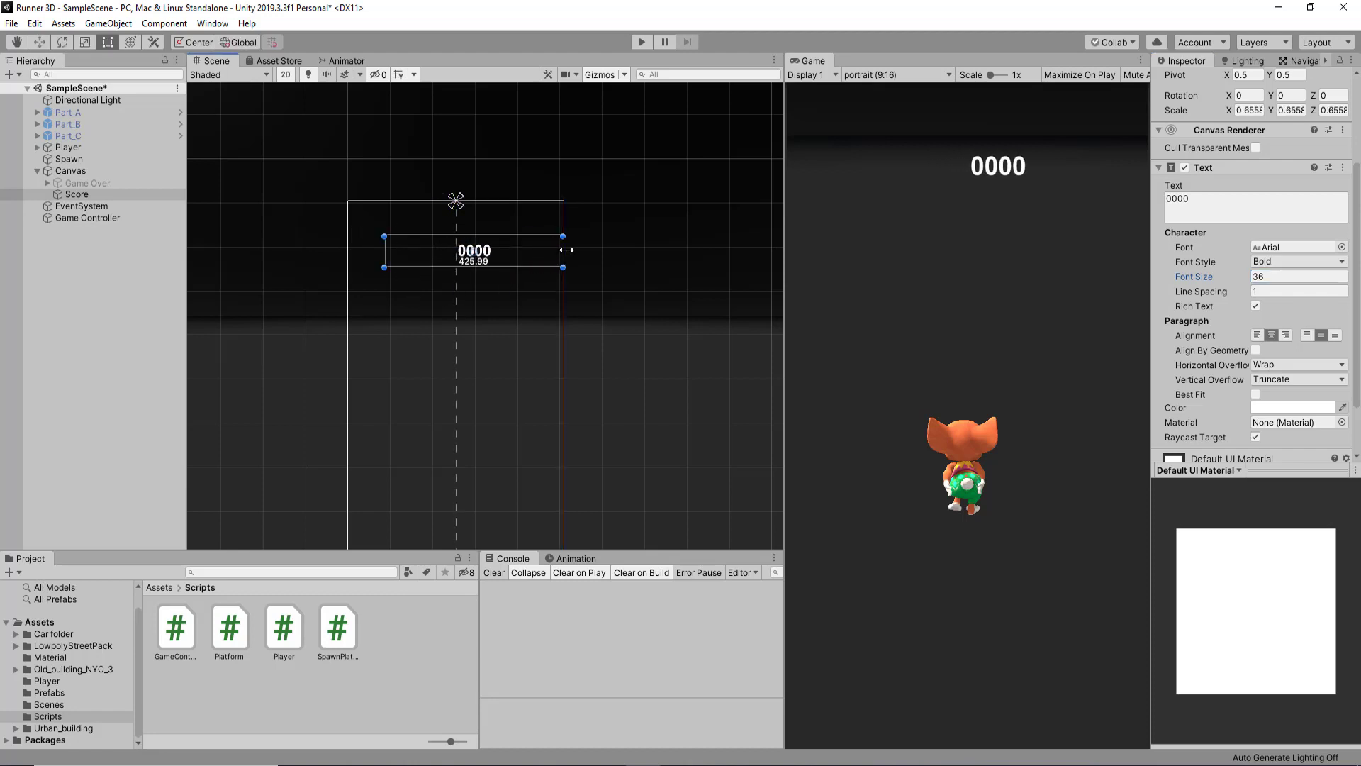
mouse_move(384, 250)
mouse_down()
mouse_move(347, 250)
mouse_move(399, 217)
mouse_up()
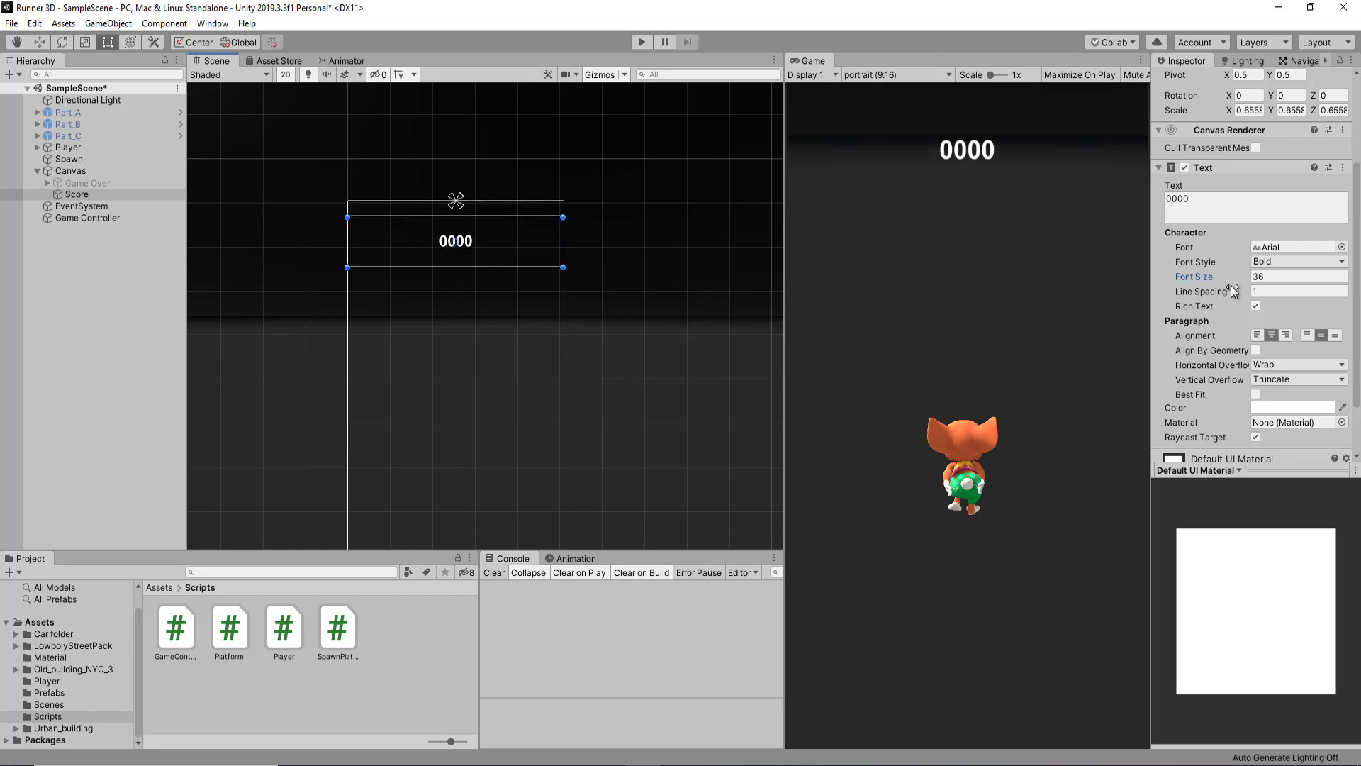
drag(1222, 278, 1247, 281)
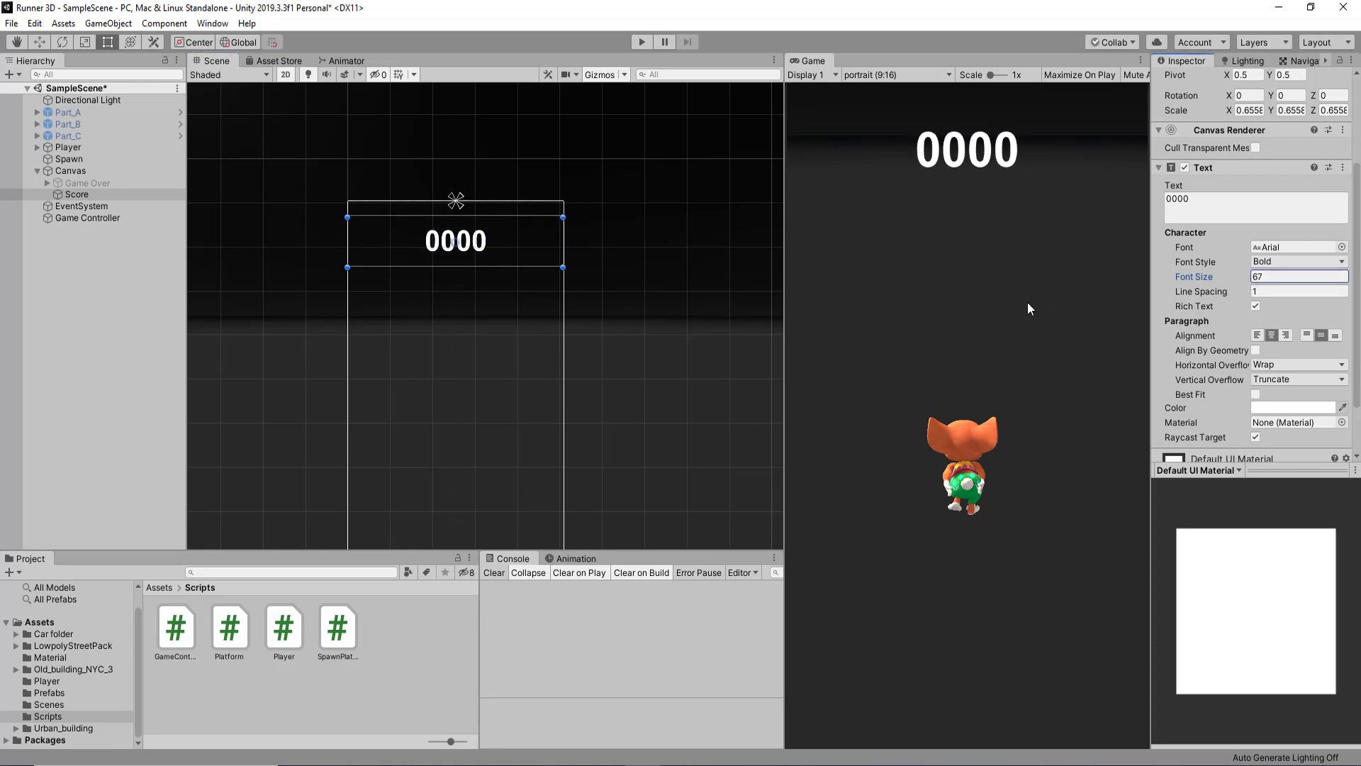
click(78, 193)
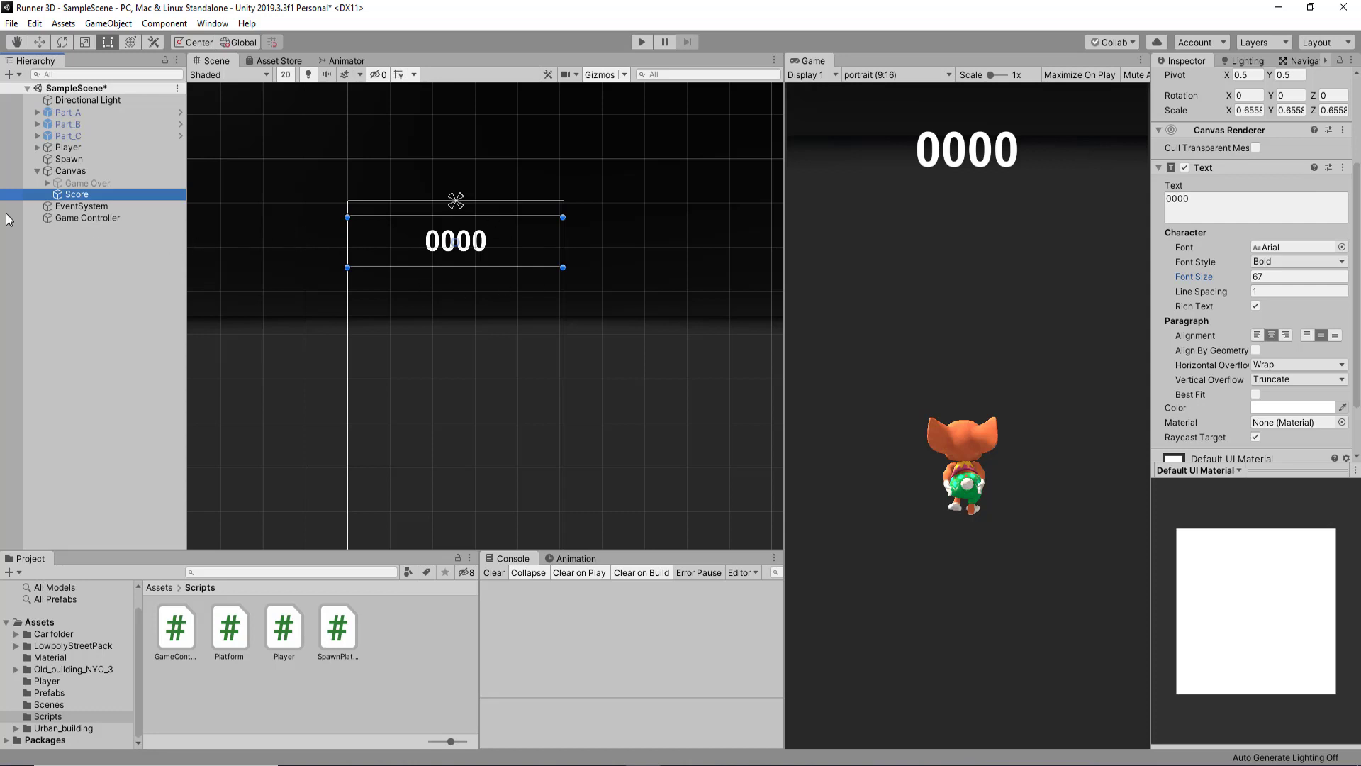
click(93, 147)
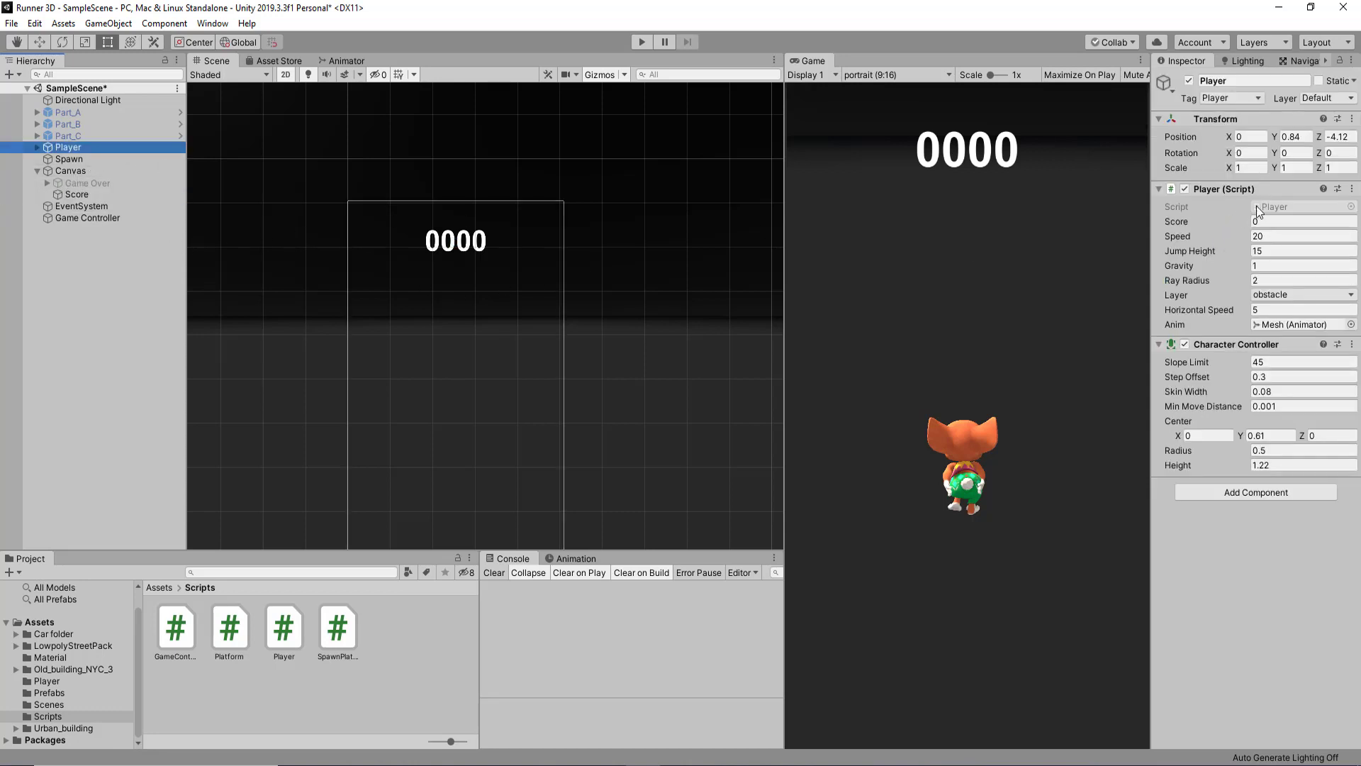
Move the 'public float score;' field from Player.cs into GameController.cs.
double_click(284, 627)
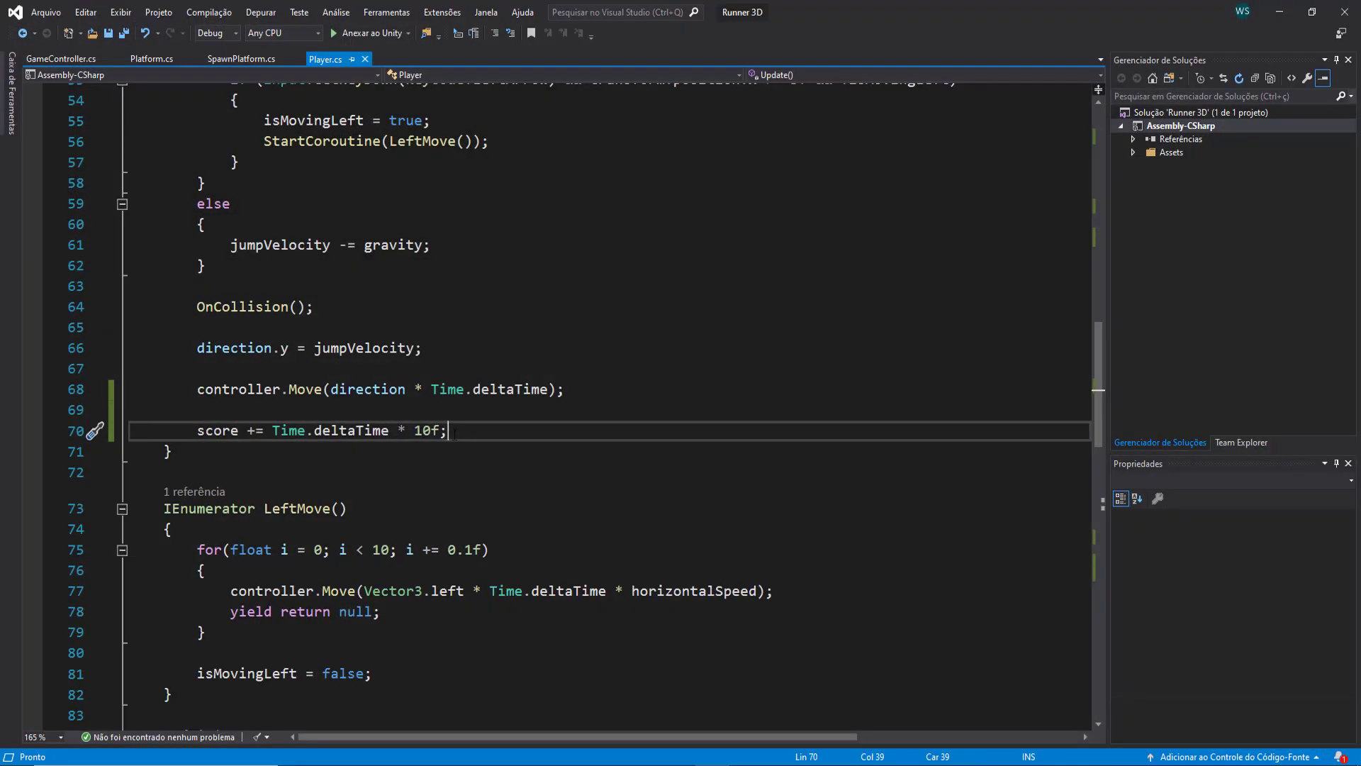
scroll(364, 377, up, 6)
scroll(363, 378, up, 12)
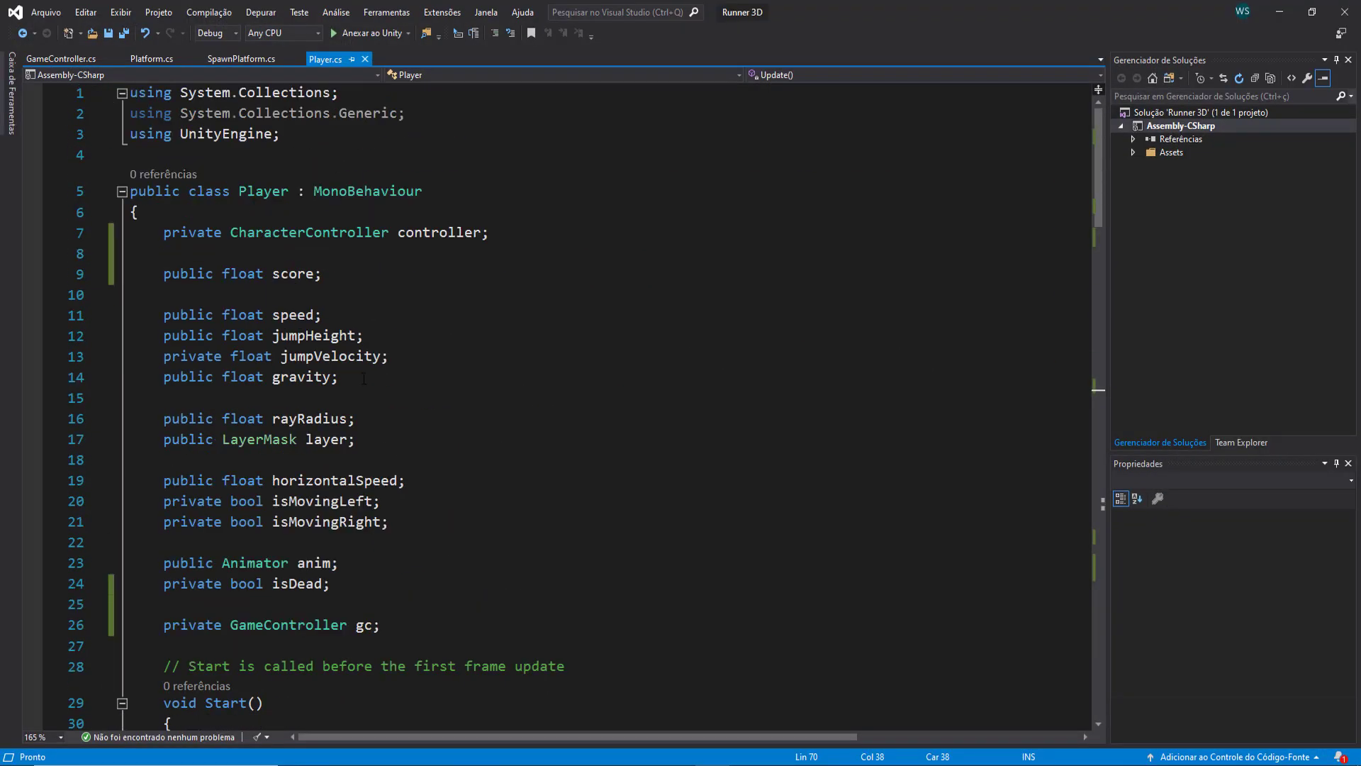
click(60, 59)
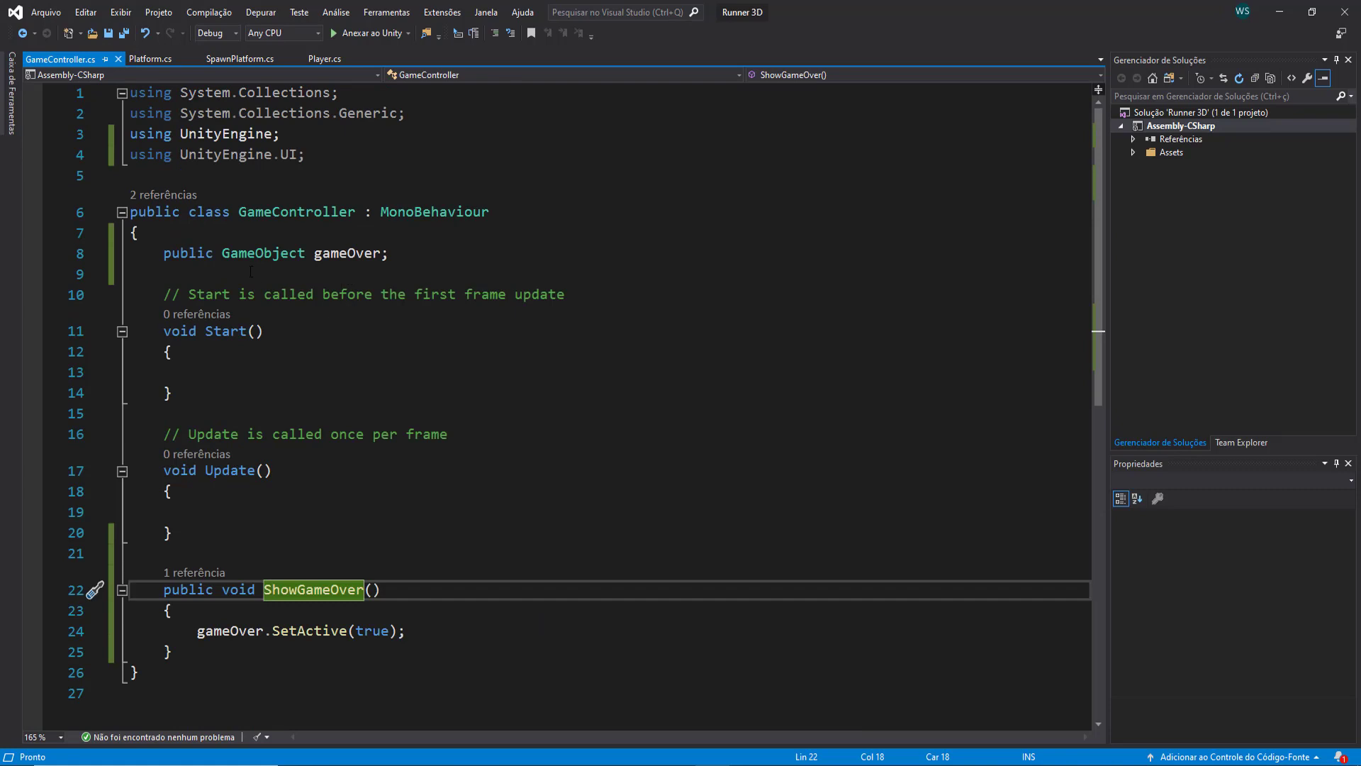
click(516, 295)
key(Up)
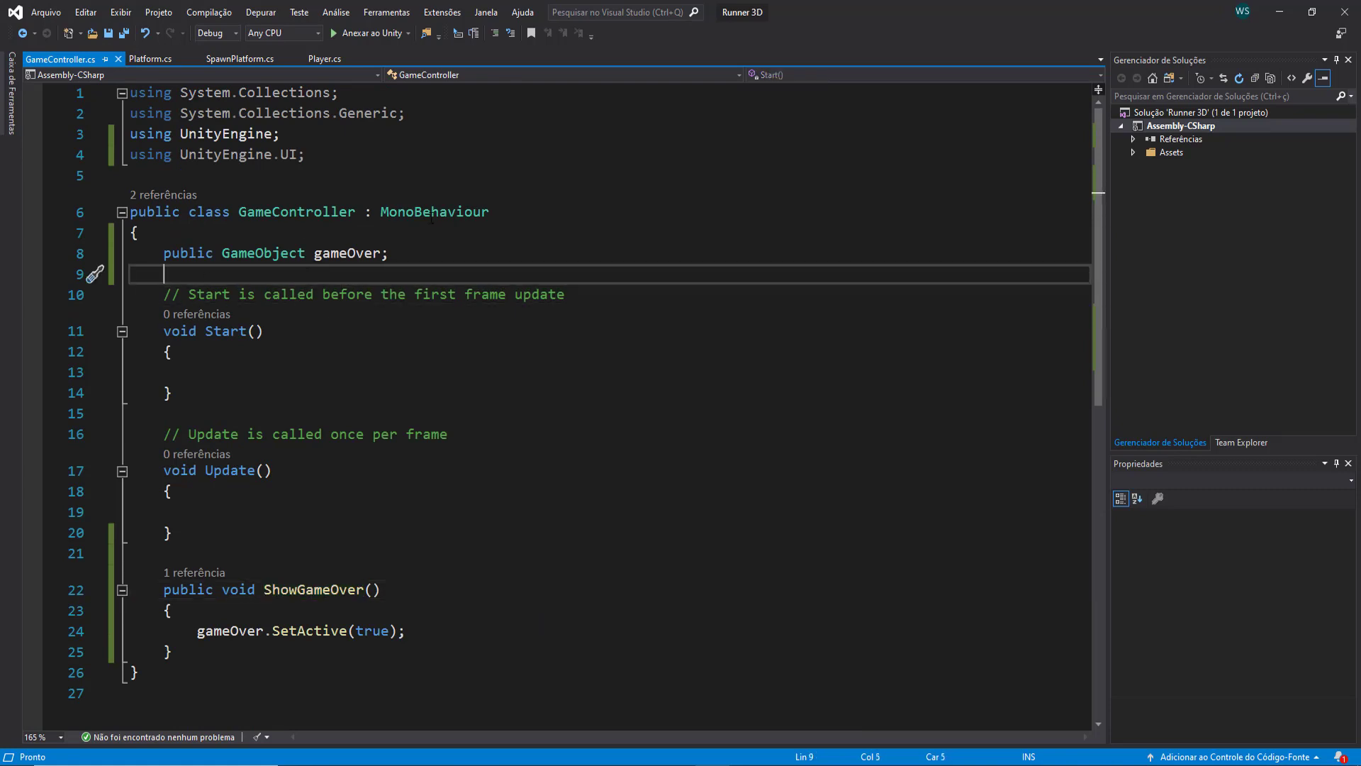
click(325, 59)
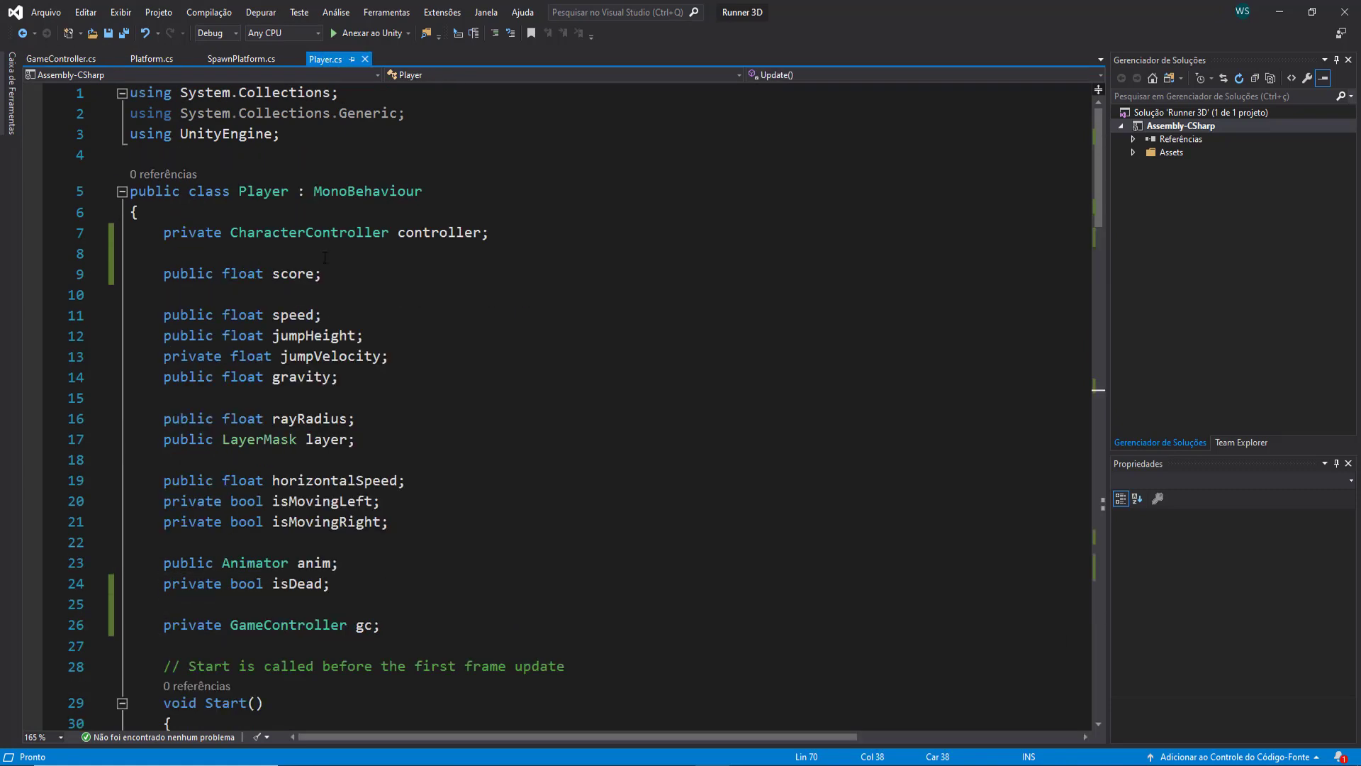
drag(350, 268, 129, 275)
key(ctrl+c)
key(BackSpace)
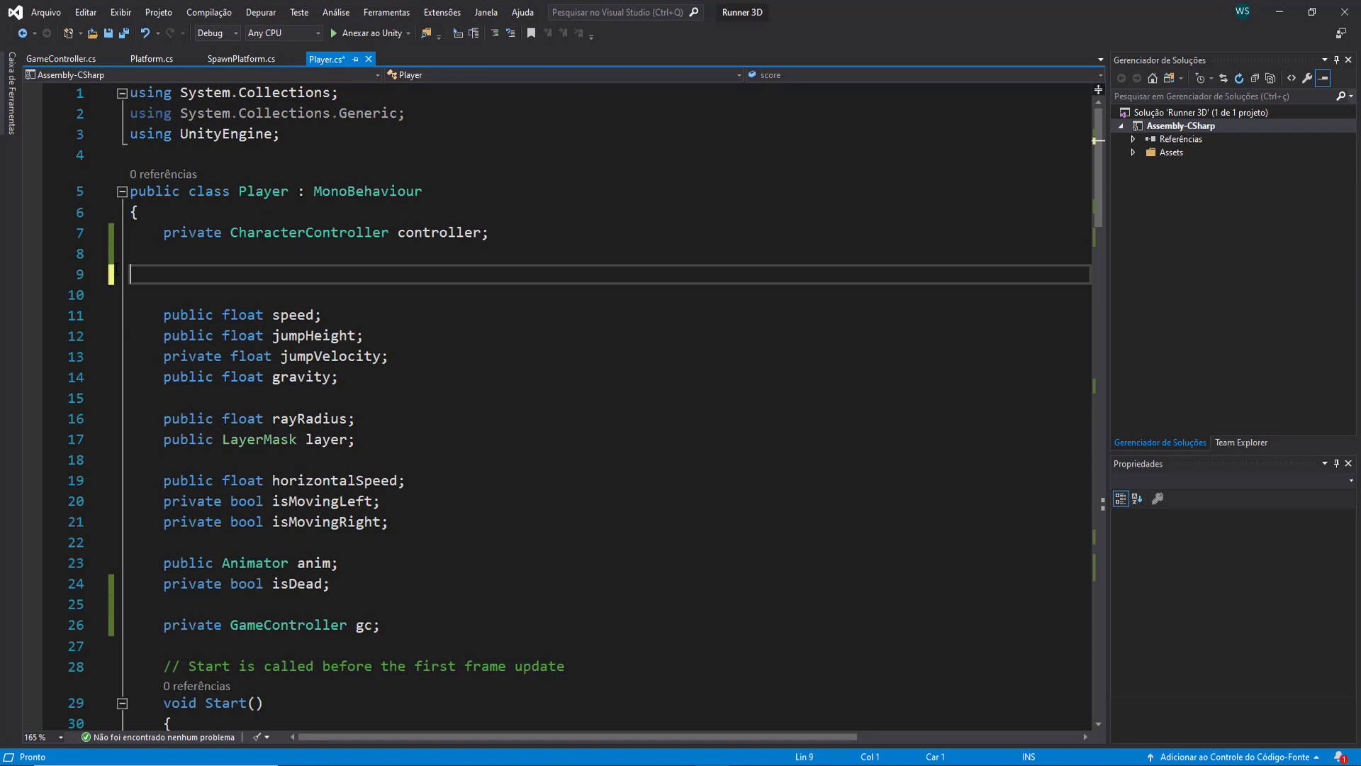
key(BackSpace)
key(BackSpace)
click(71, 59)
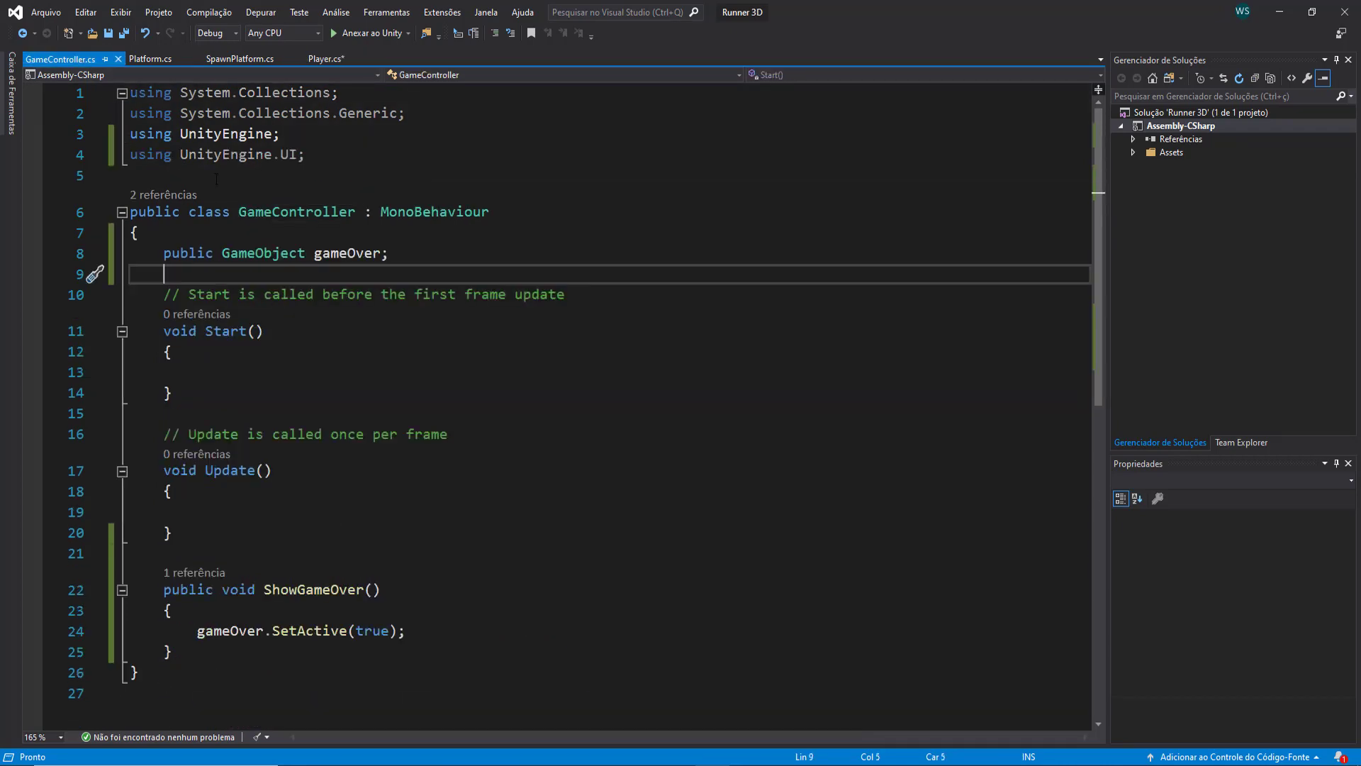
key(ctrl+v)
Move the 'score += Time.deltaTime * 10f;' line into GameController's Update.
click(323, 60)
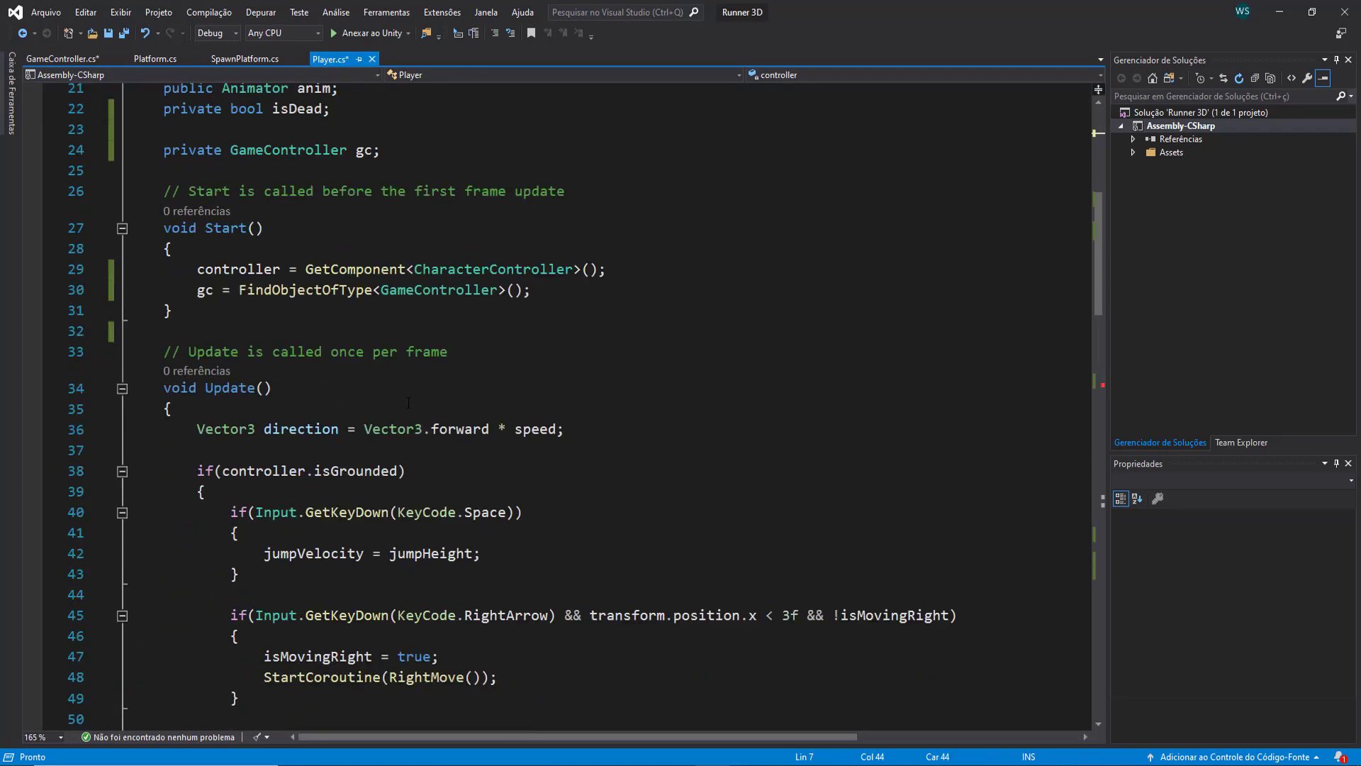
scroll(410, 398, down, 7)
scroll(411, 398, down, 3)
drag(463, 470, 193, 470)
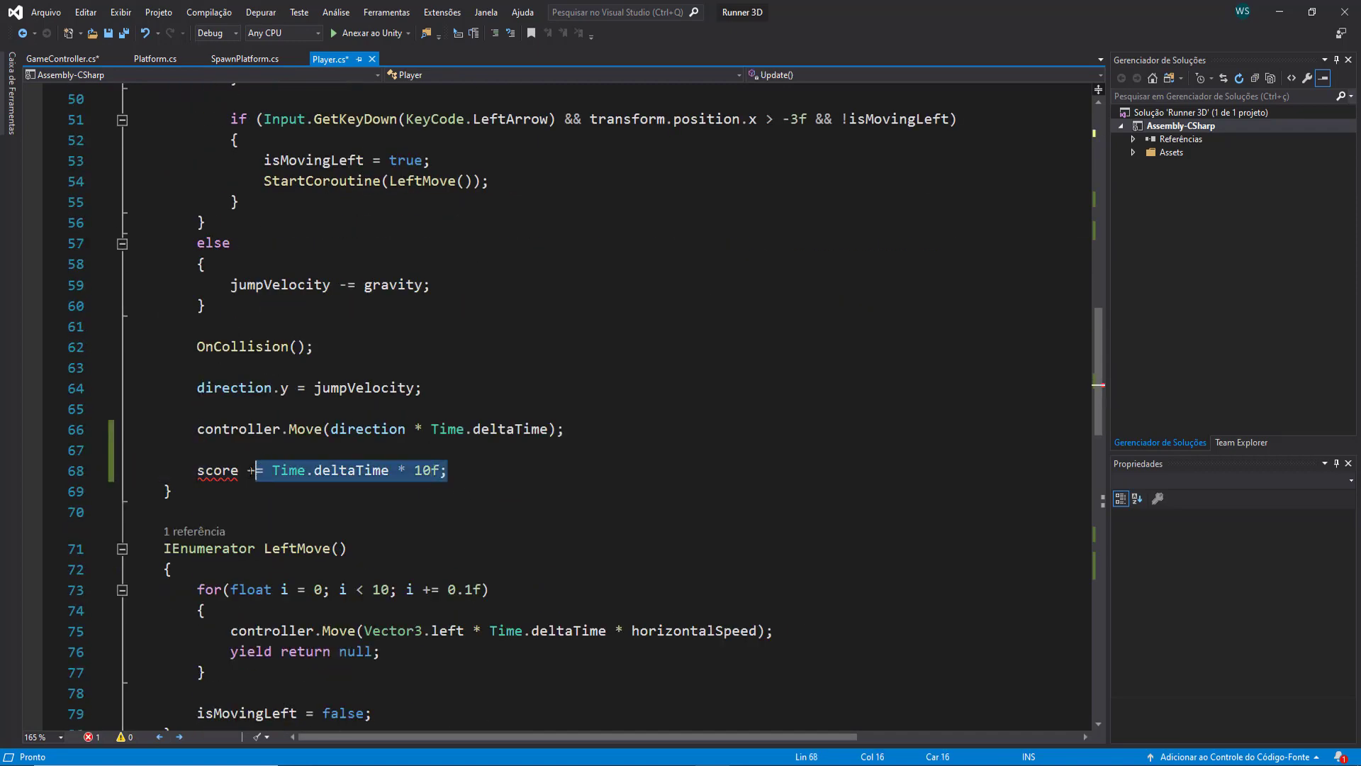
key(ctrl+x)
click(84, 60)
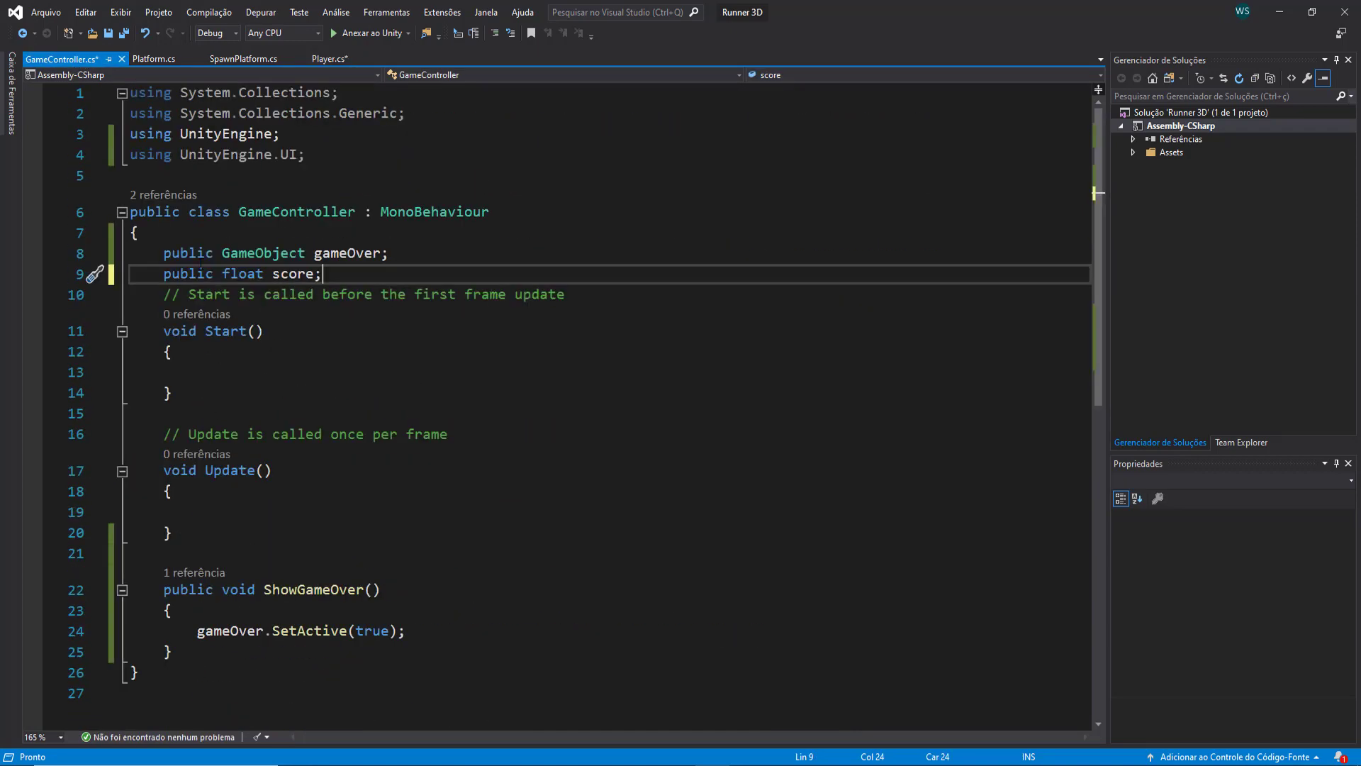
click(319, 512)
key(ctrl+v)
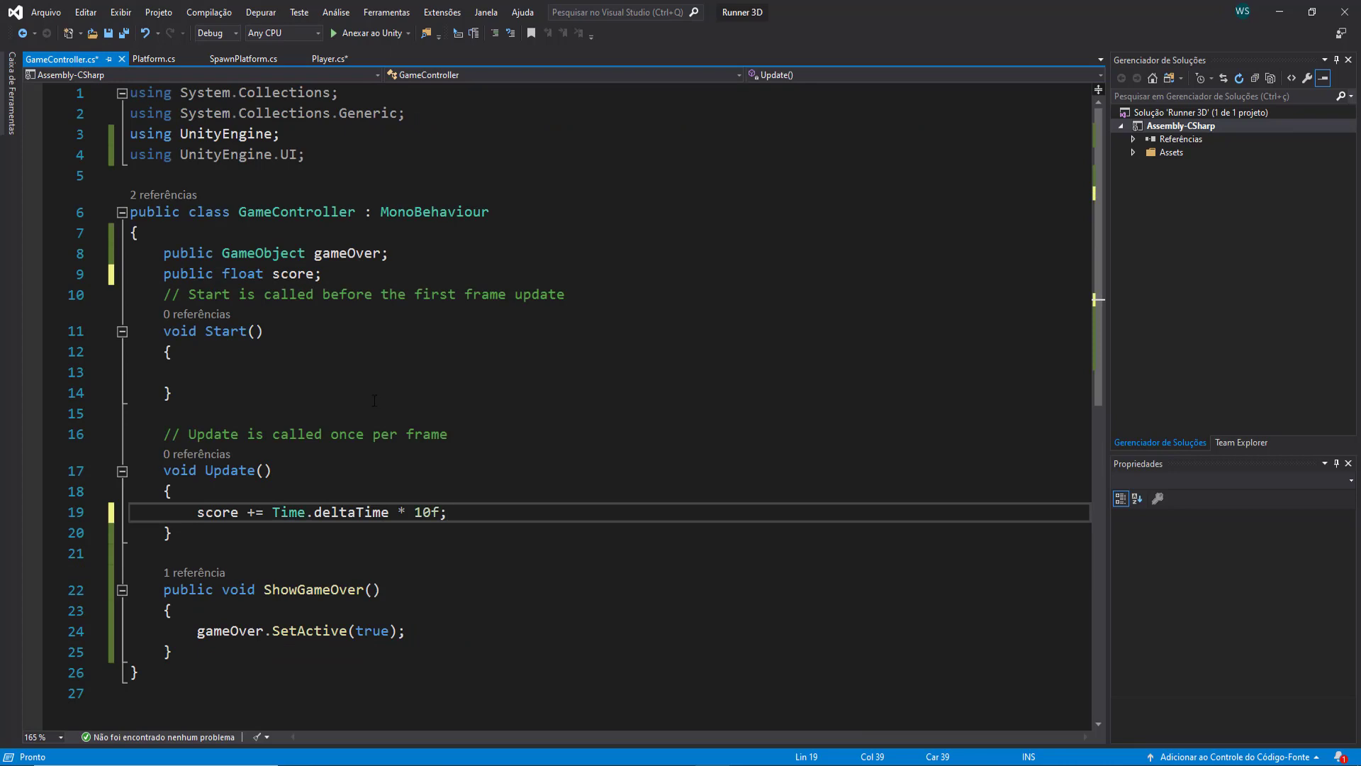
click(384, 276)
key(Return)
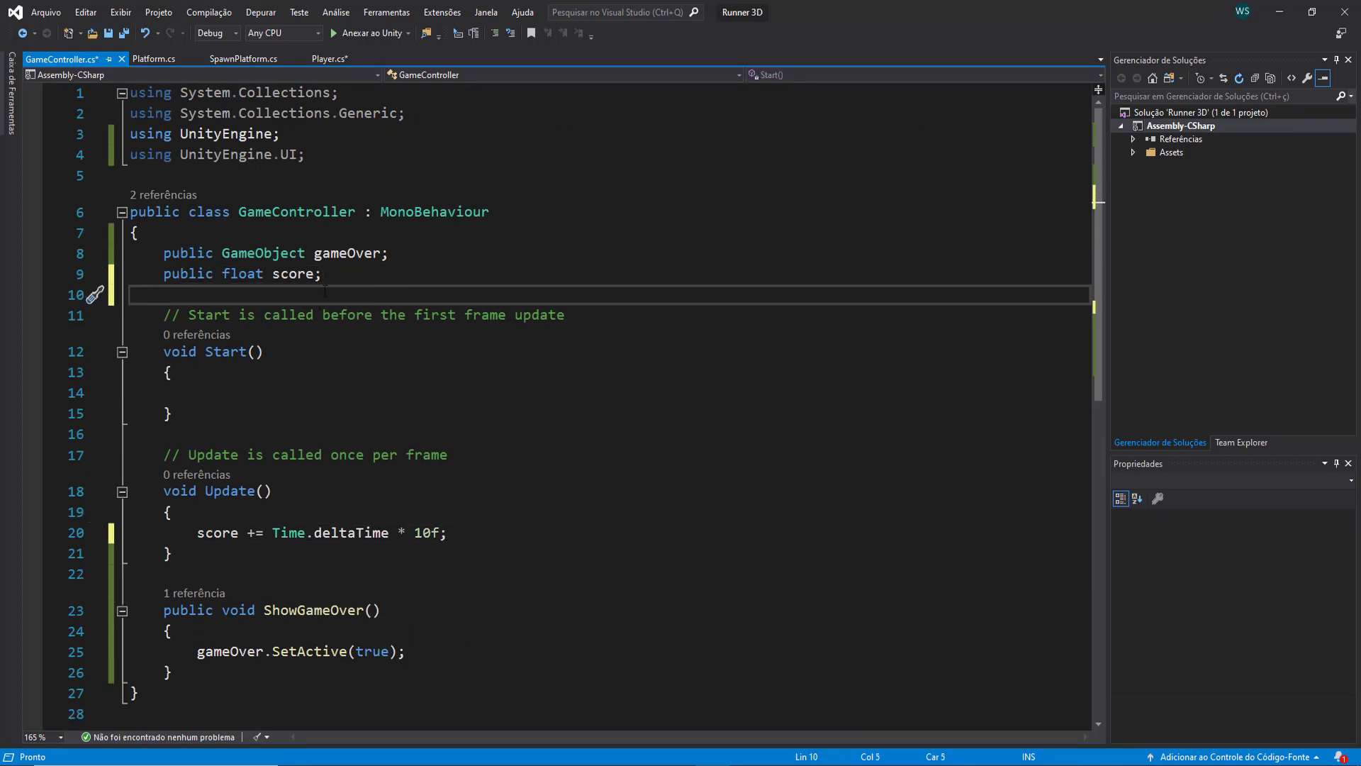
click(336, 277)
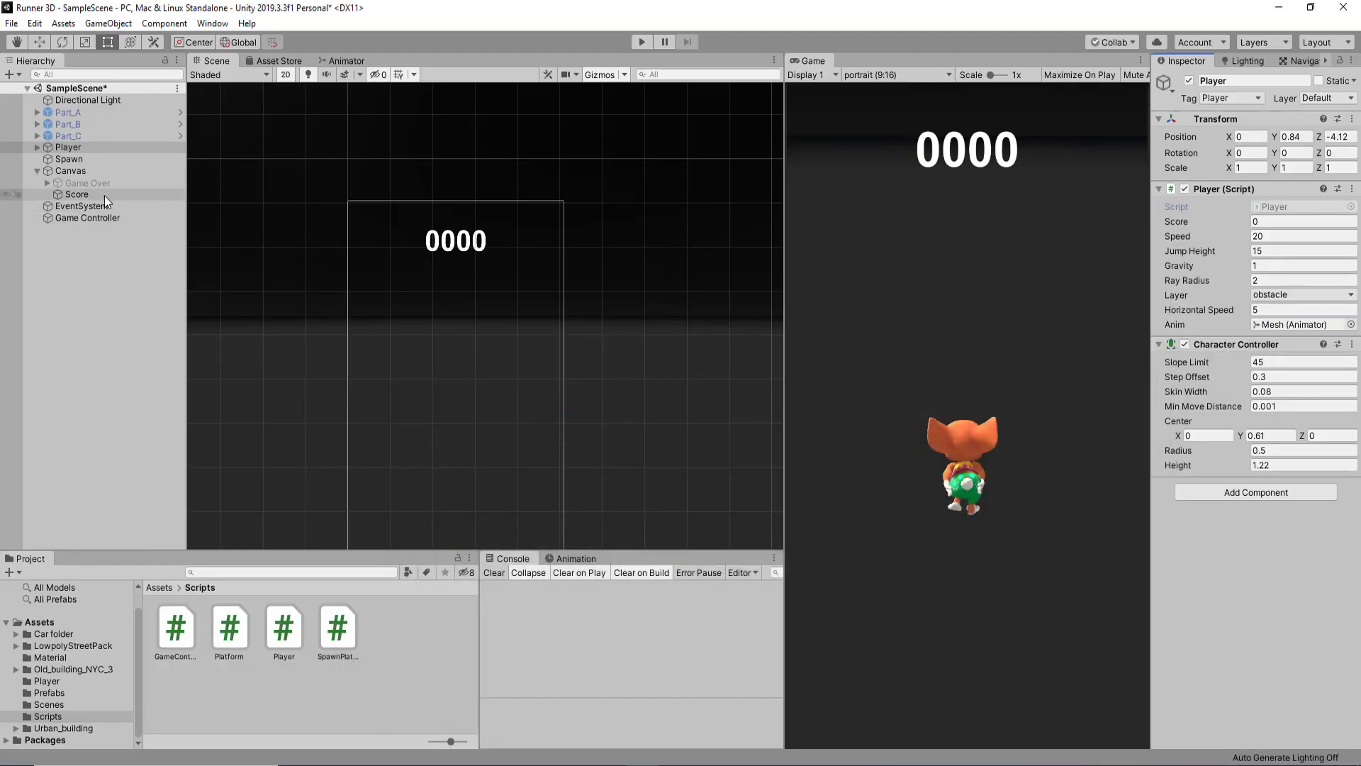
Back in Unity, select Score in the Hierarchy to show its 0000, size 67 settings.
click(76, 194)
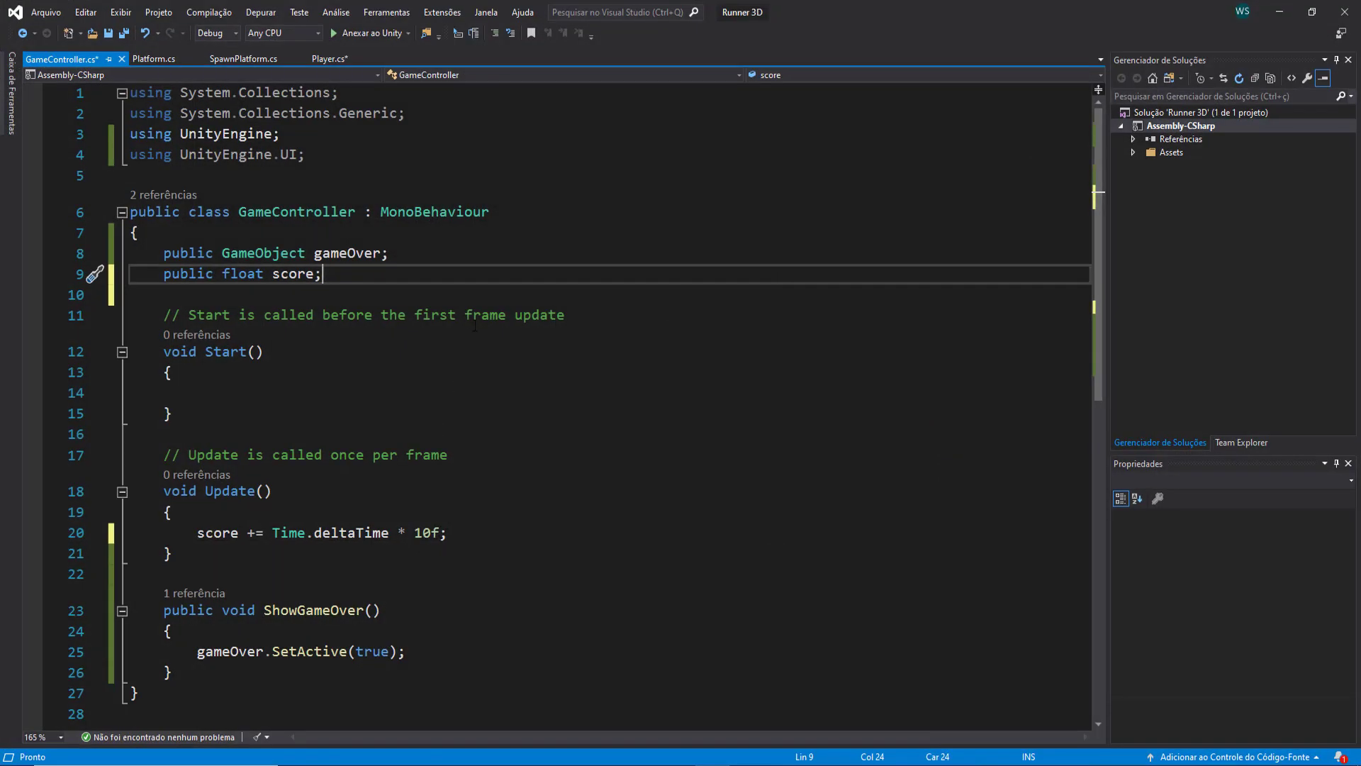
Add 'public Text scoreText;' below the score variable, confirming the UnityEngine.UI import.
key(Return)
key(Return)
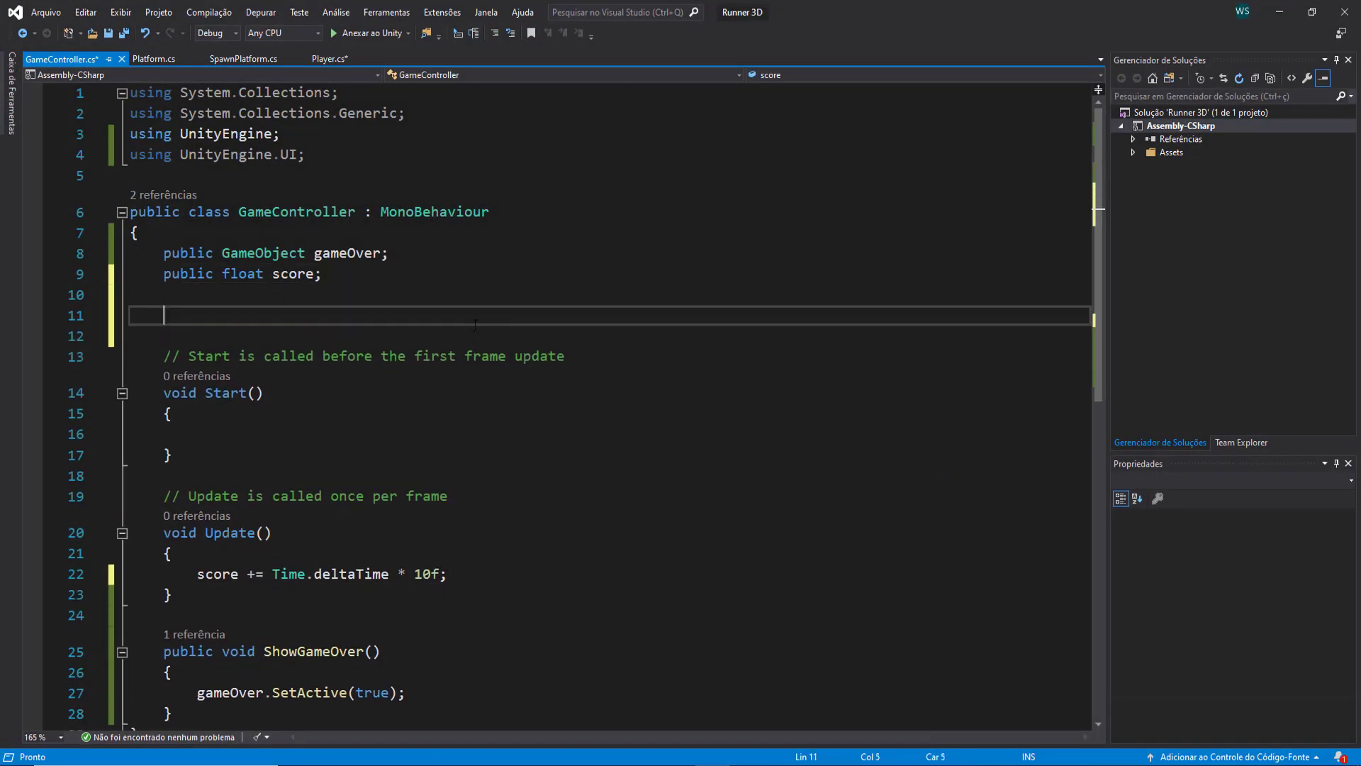
text(public Text)
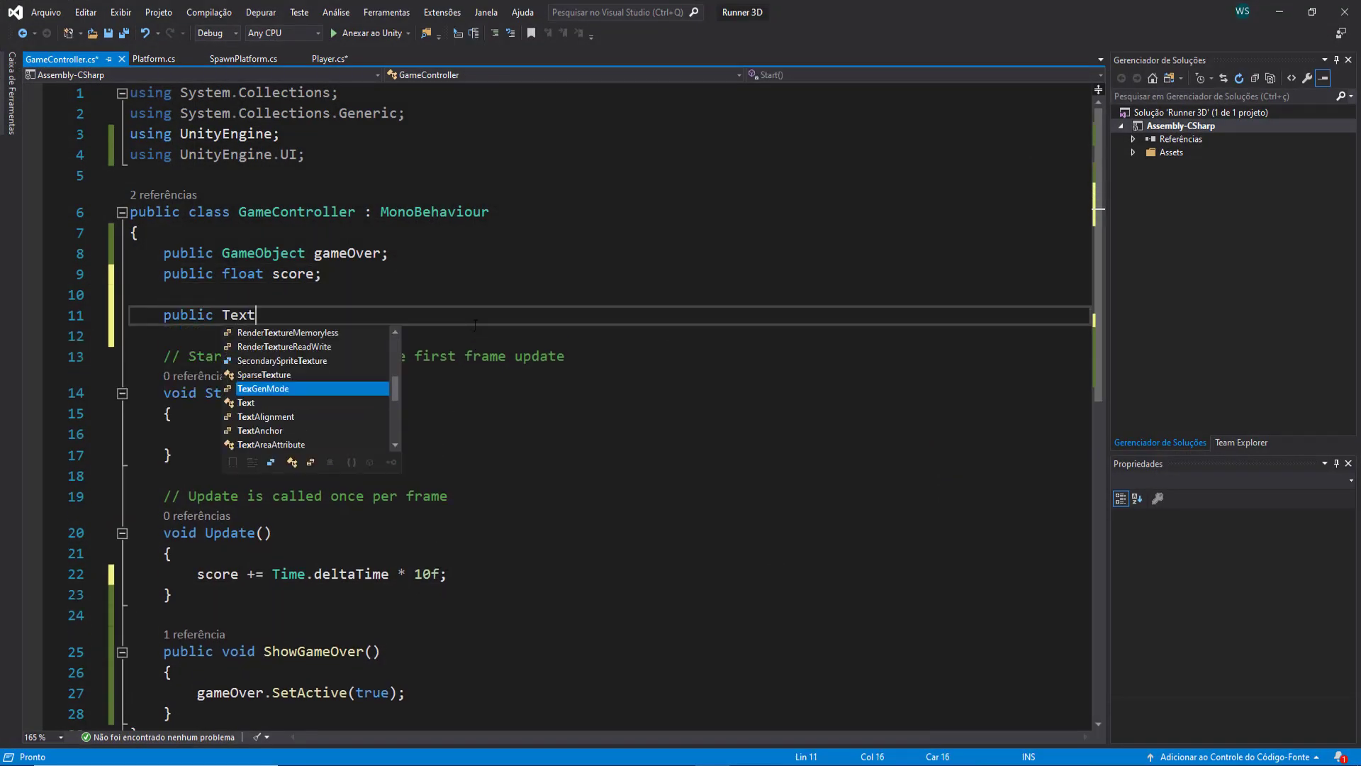
text( score)
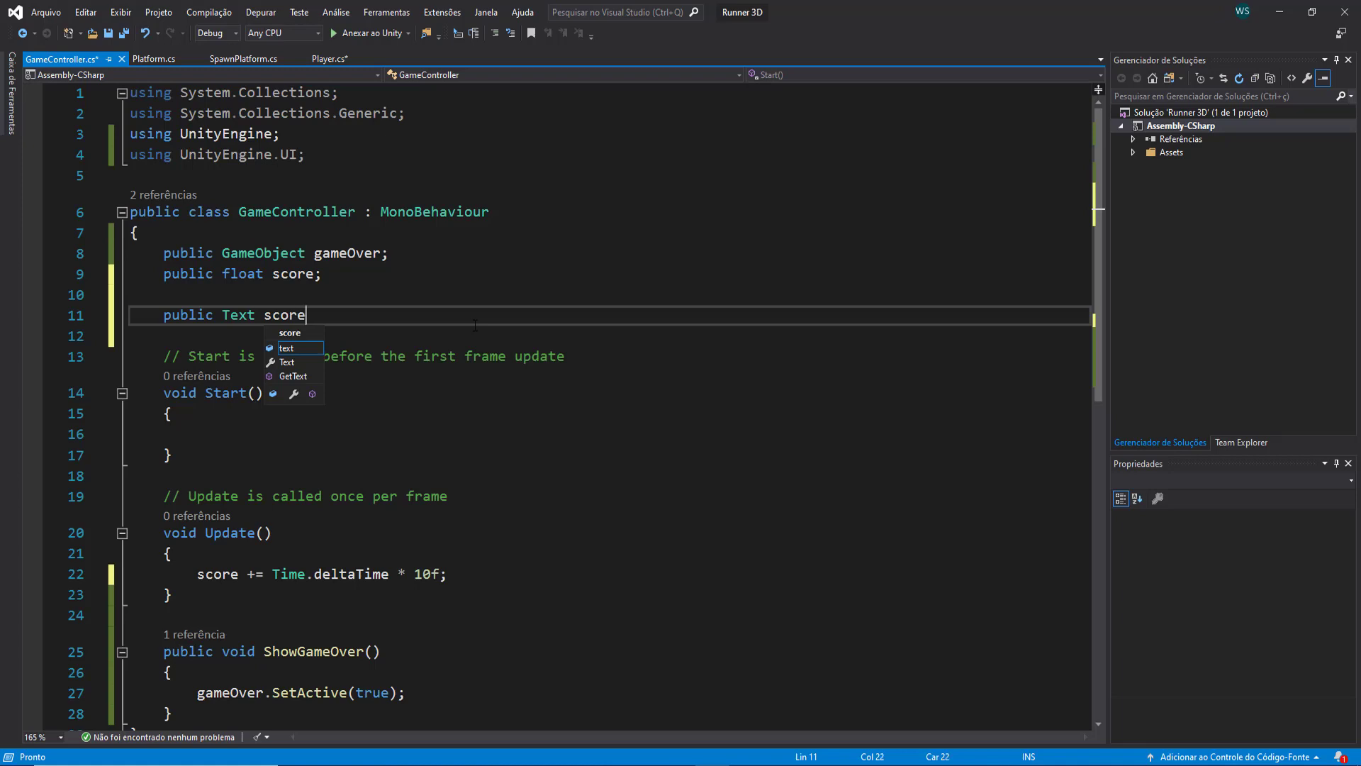
text(Text;)
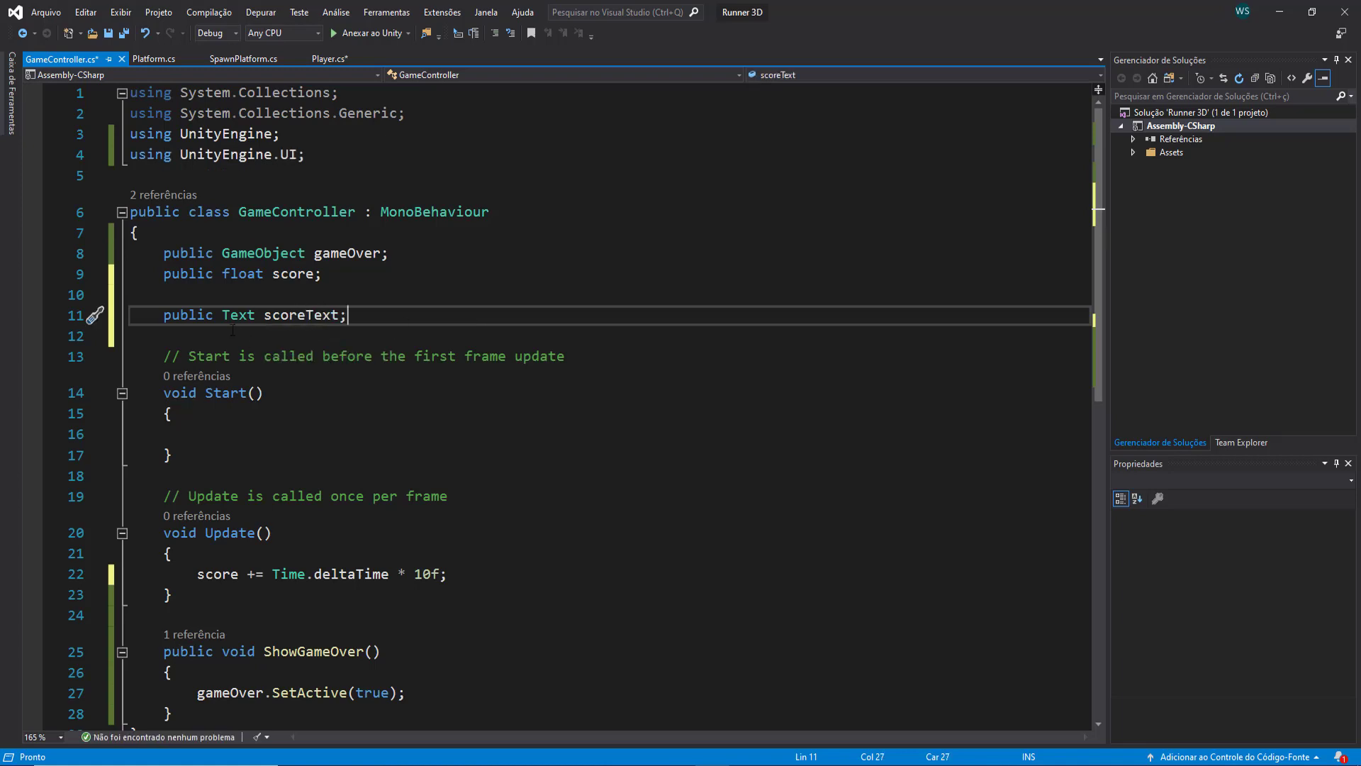
double_click(235, 319)
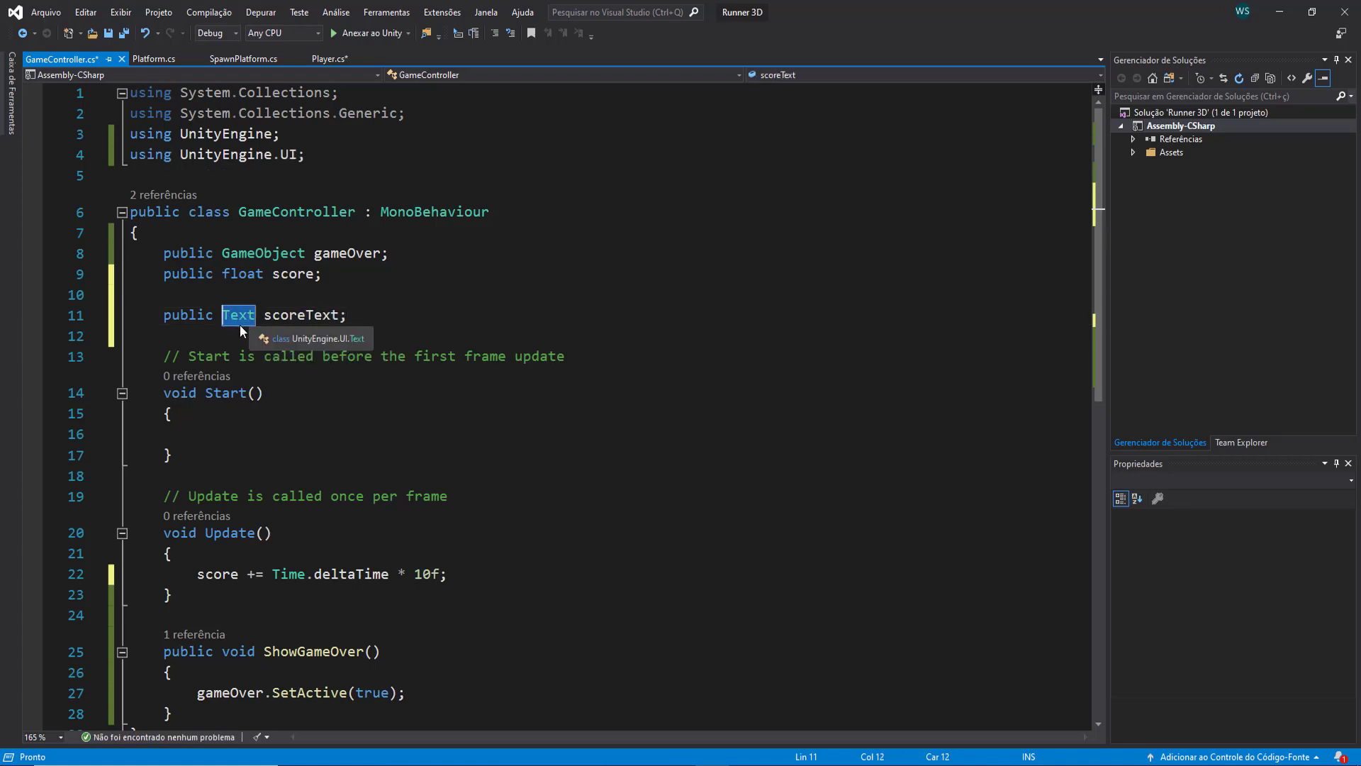
drag(319, 158, 125, 157)
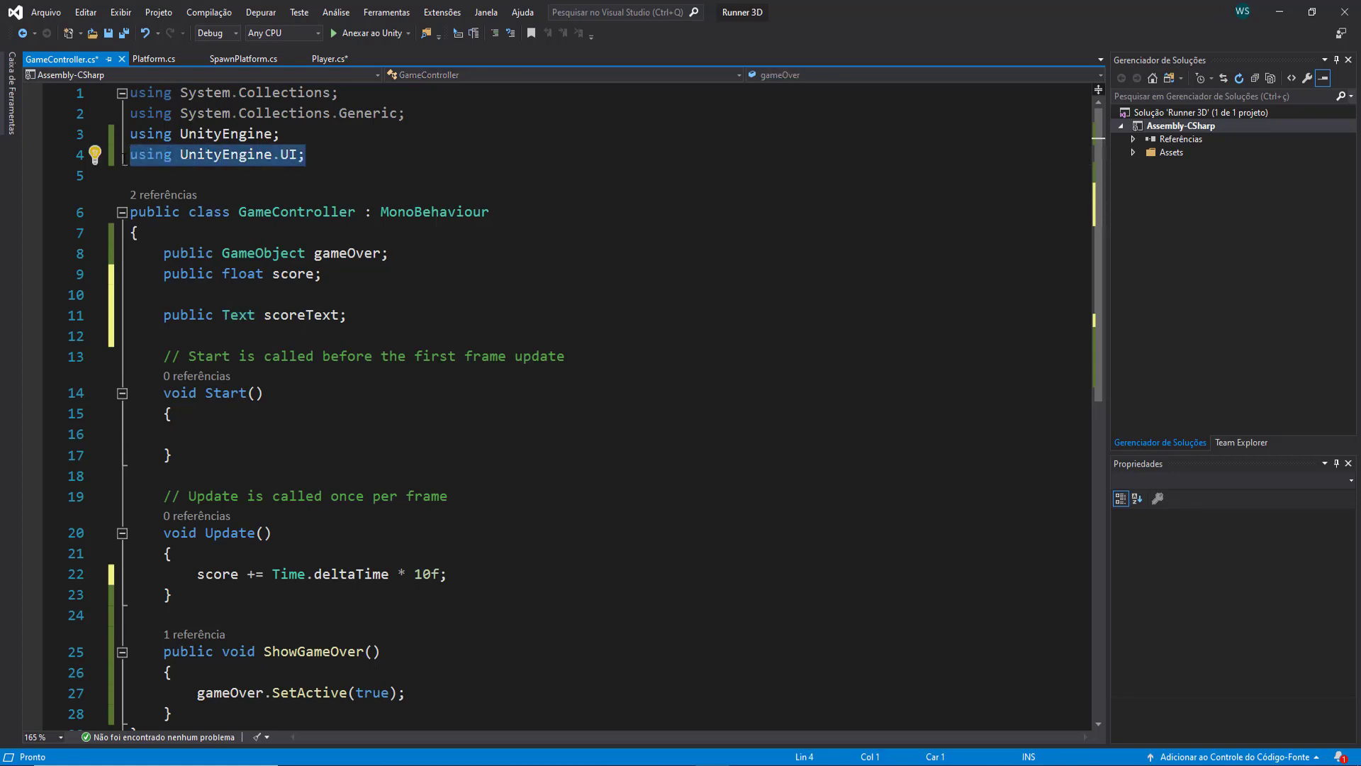
key(ctrl+c)
Move the caret to the end of line 22 inside Update.
double_click(312, 315)
click(391, 312)
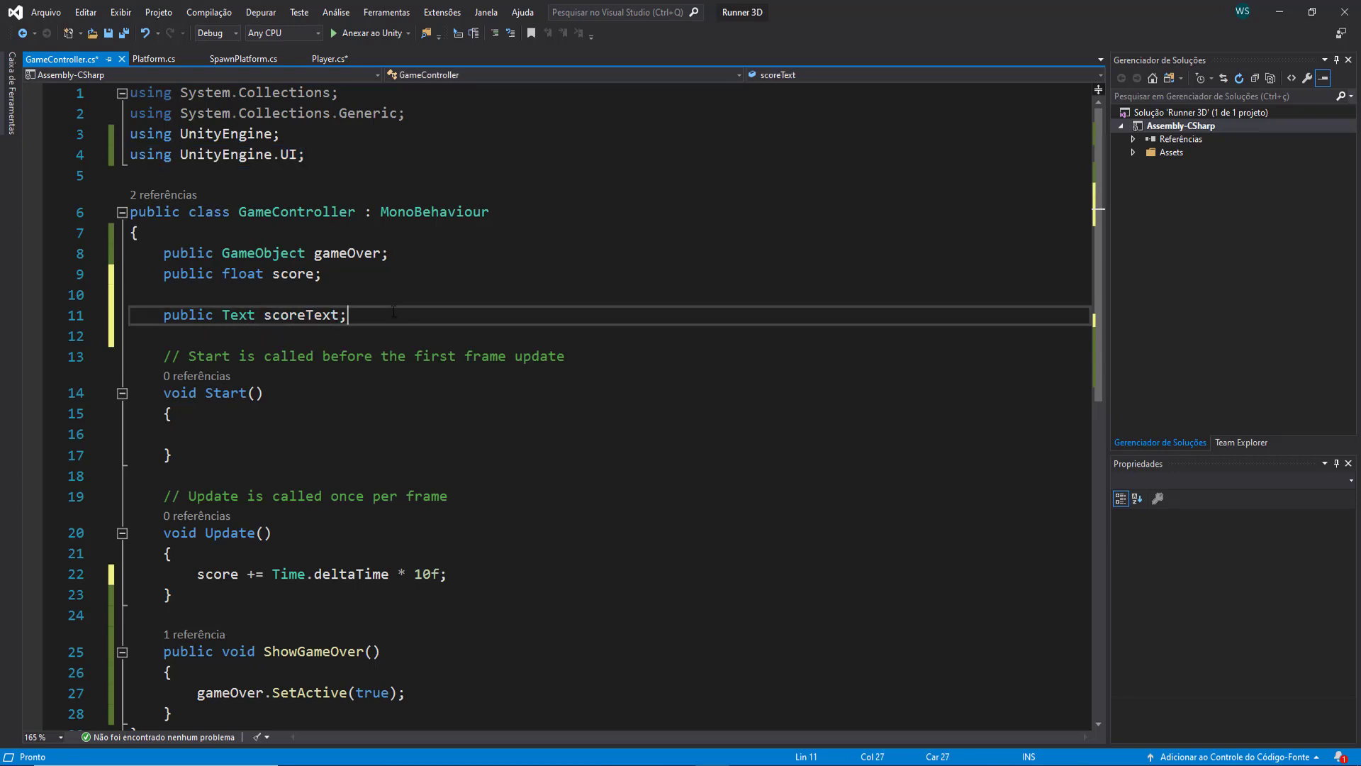
scroll(499, 521, down, 3)
click(475, 390)
scroll(517, 368, up, 1)
Add a new line 23 in Update reading 'scoreText.text = score;'.
scroll(566, 330, up, 1)
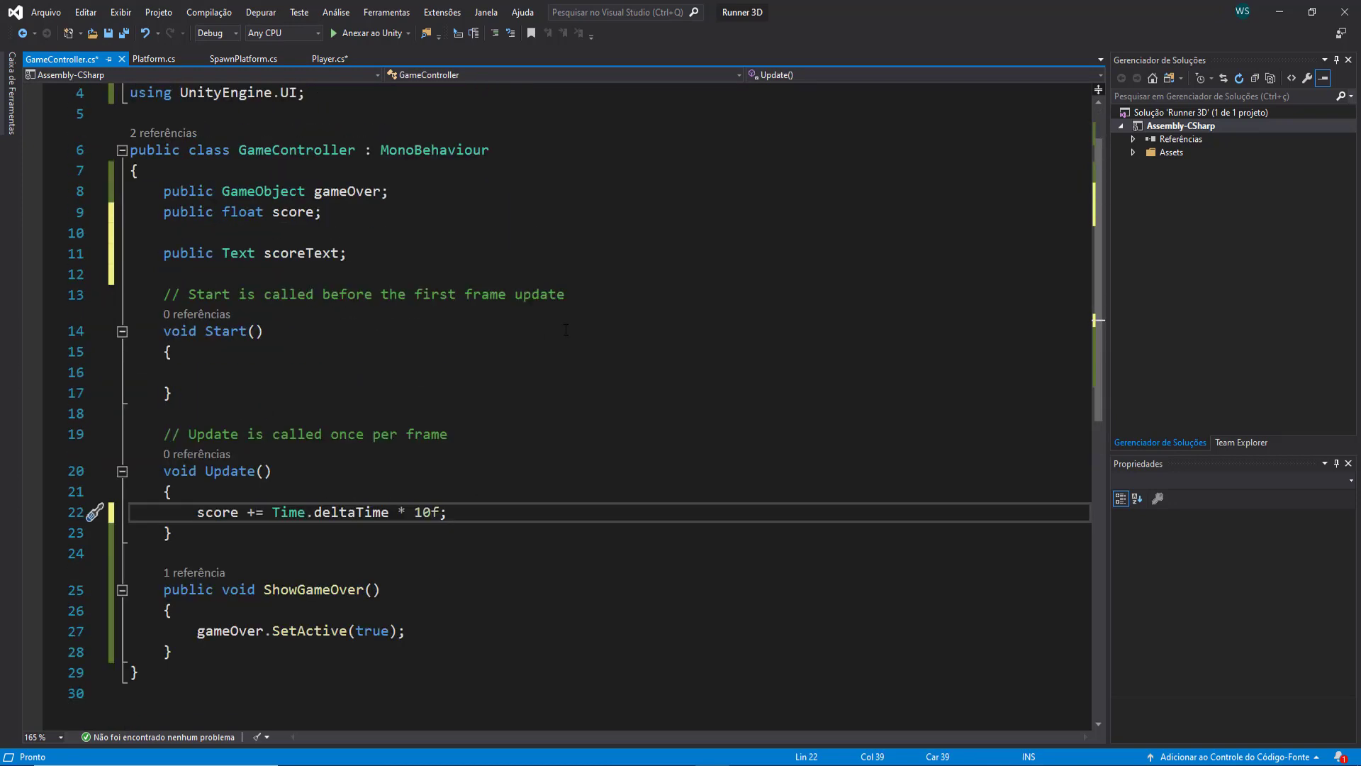
key(Return)
text(s)
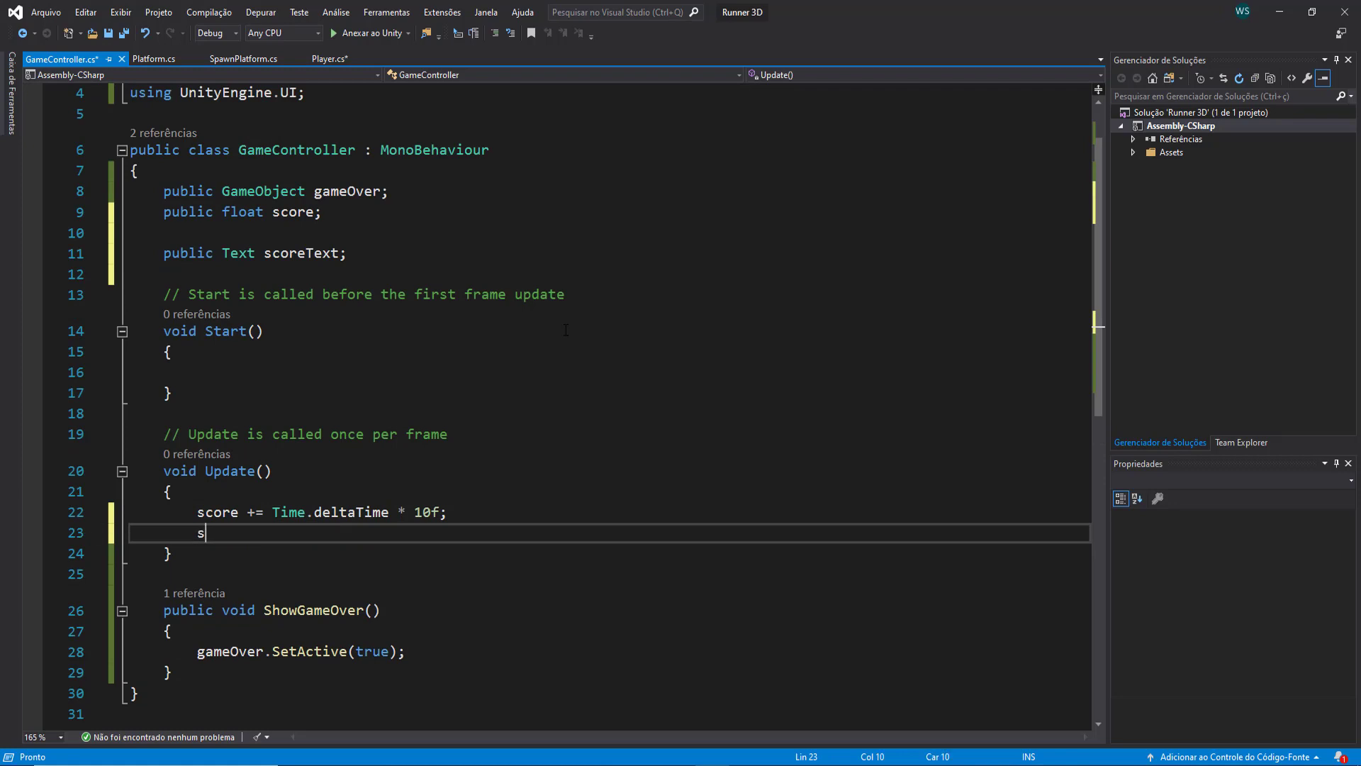
text(core)
key(Down)
key(Tab)
text(.)
text(text = sco)
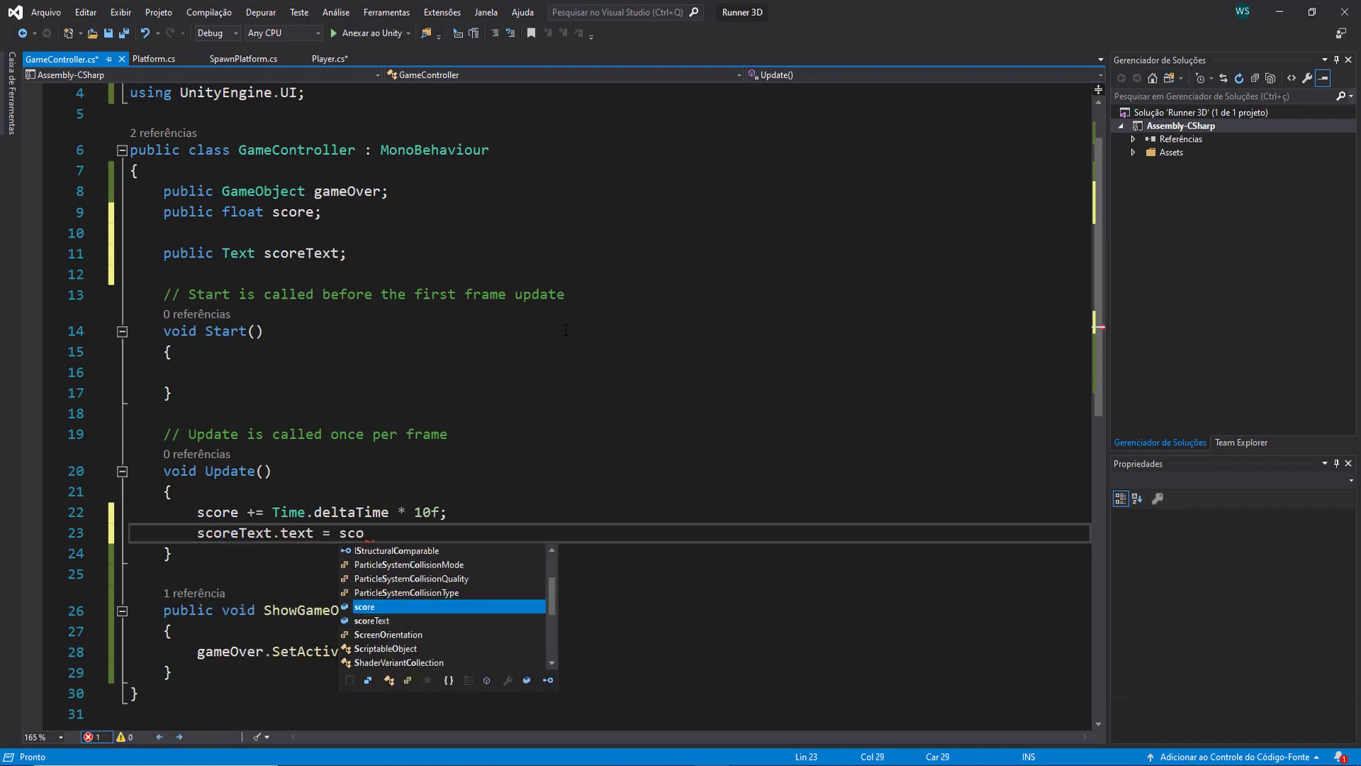
text(re;)
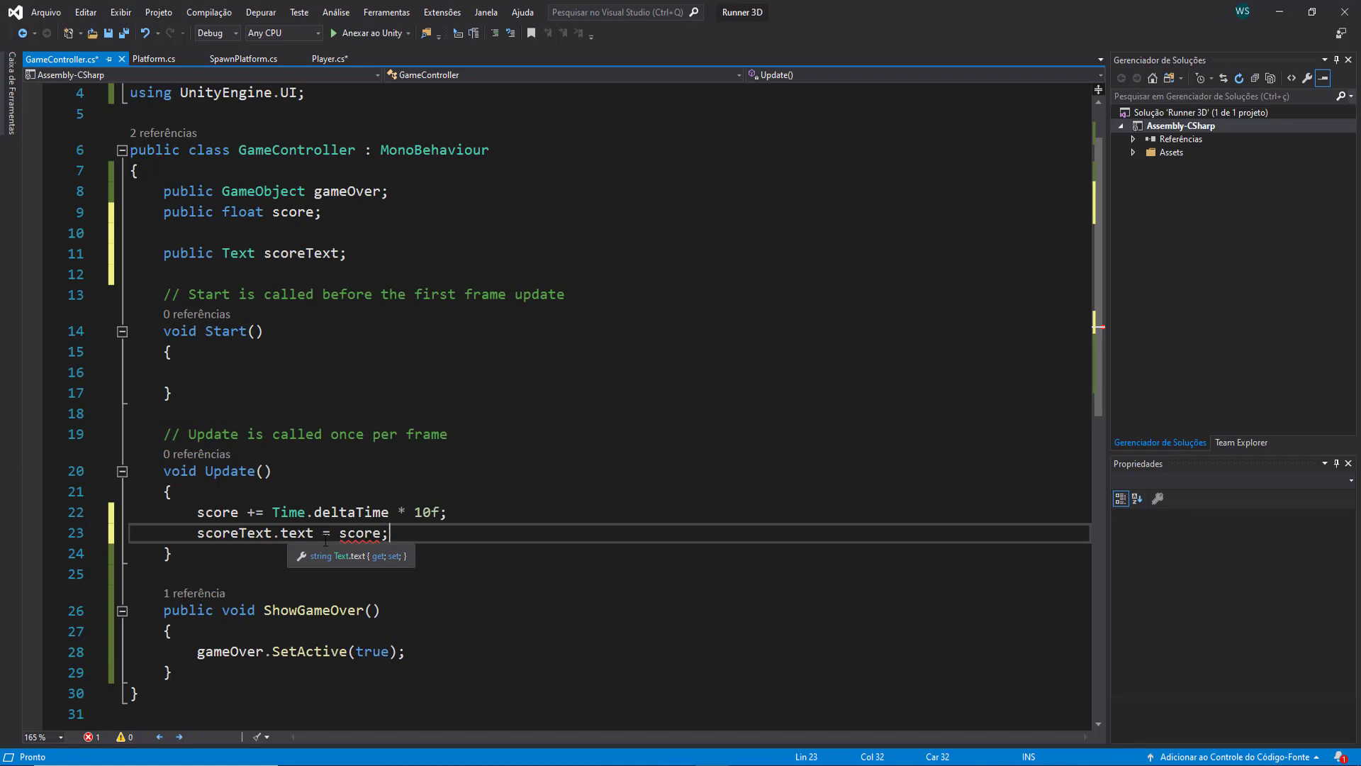
Replace the assigned score with Mathf.Round(score) using IntelliSense.
click(383, 533)
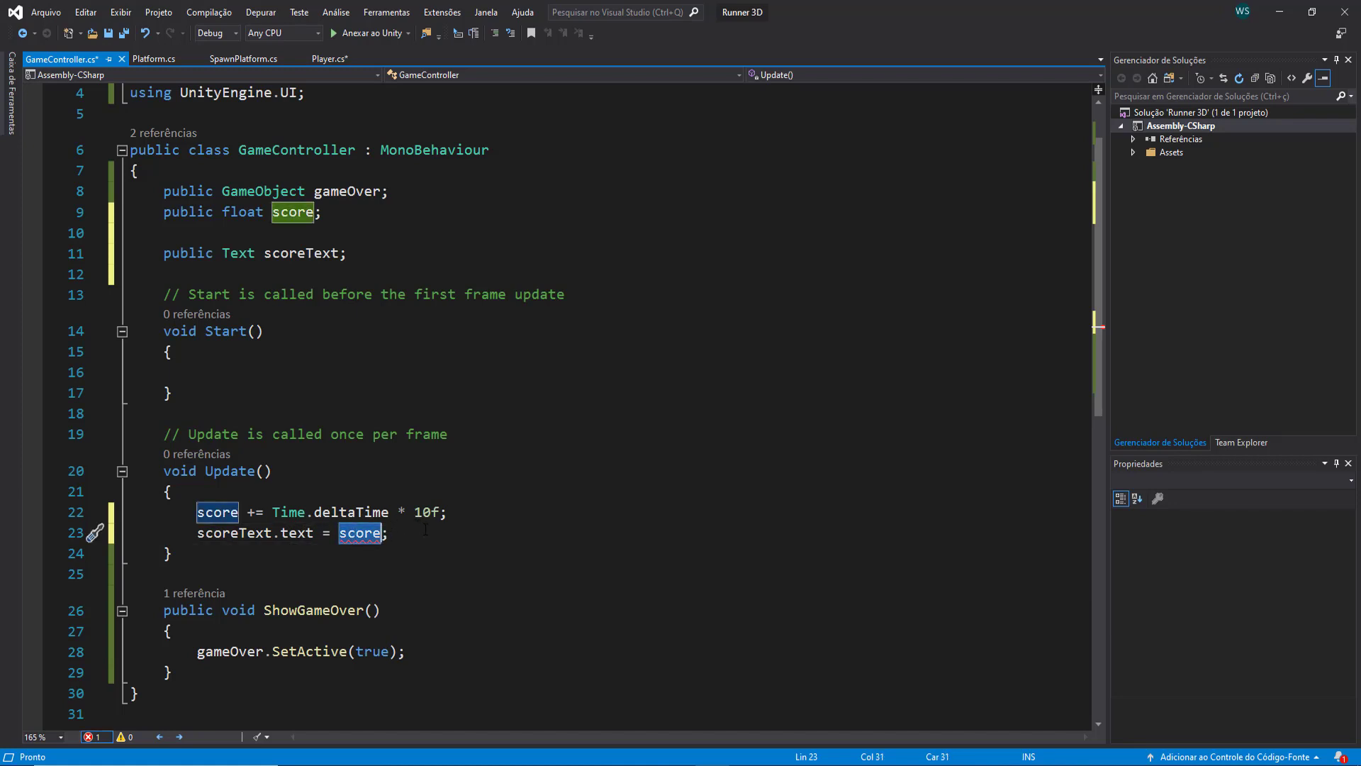
mouse_move(368, 533)
text(Math)
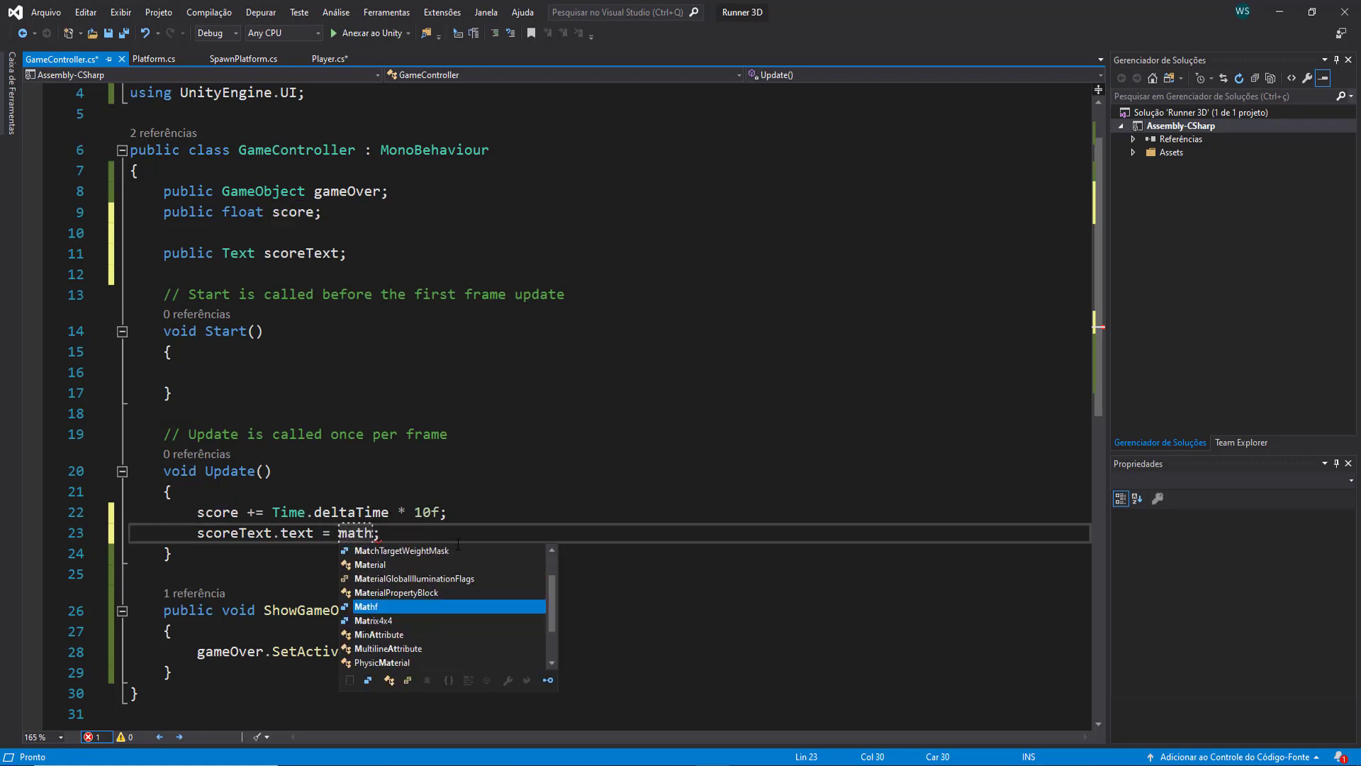
text(f.)
text(Ro)
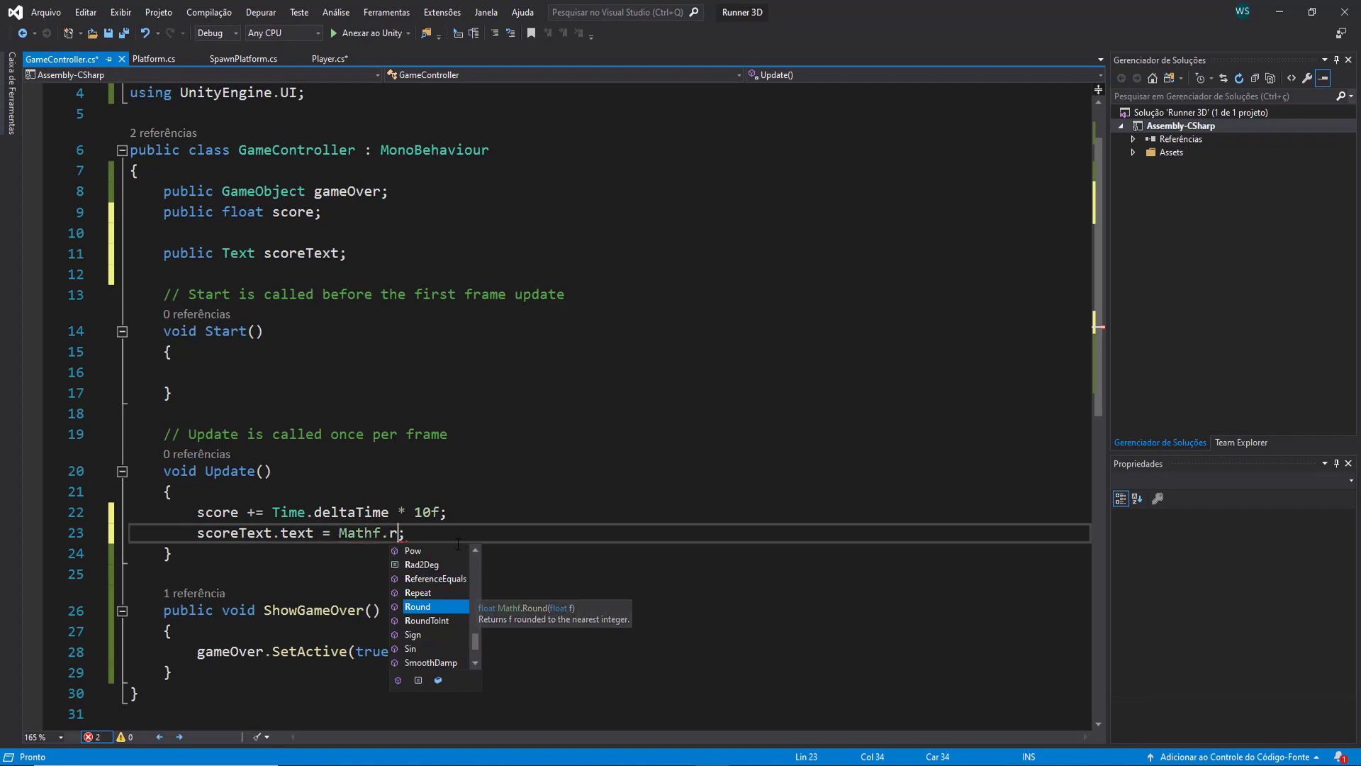
key(Tab)
text((sco)
key(Tab)
Close Mathf.Round(score) and inspect the type conversion error on line 23.
text())
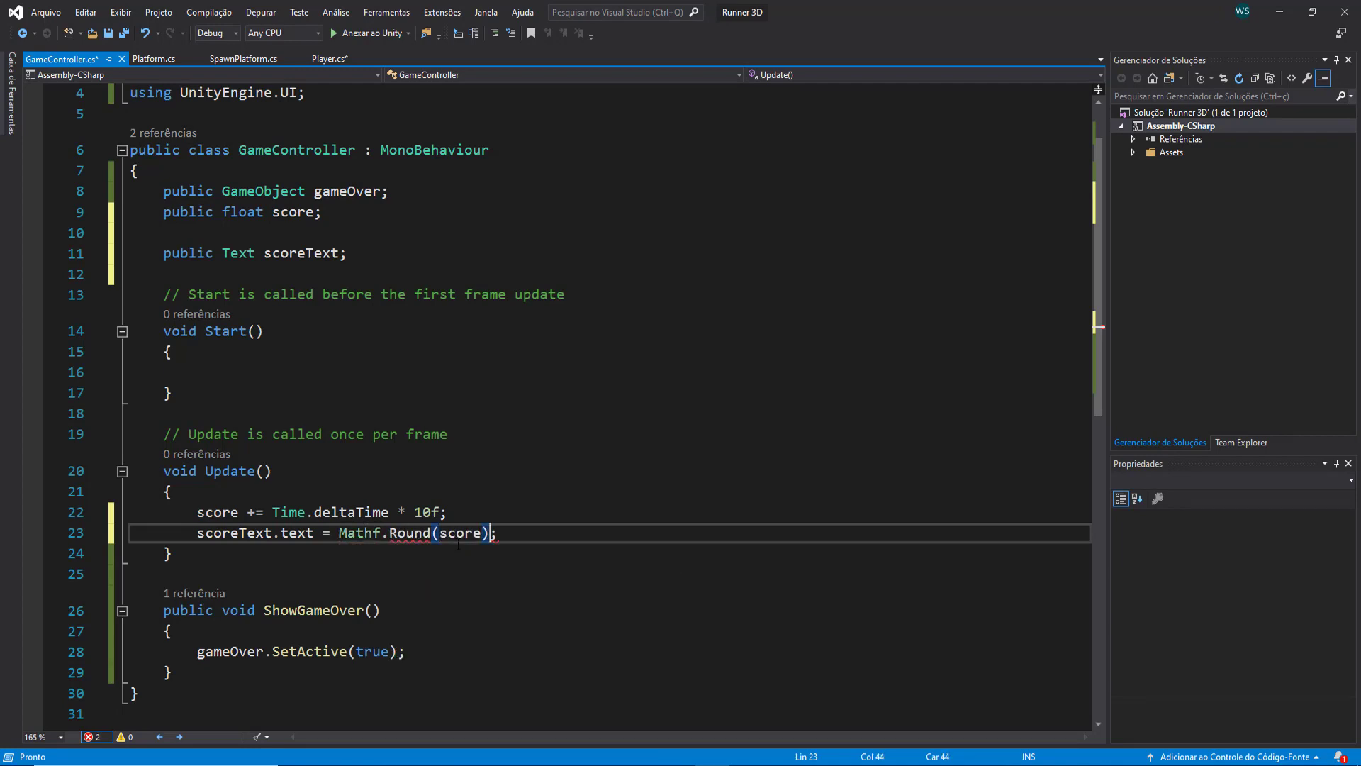
key(Left)
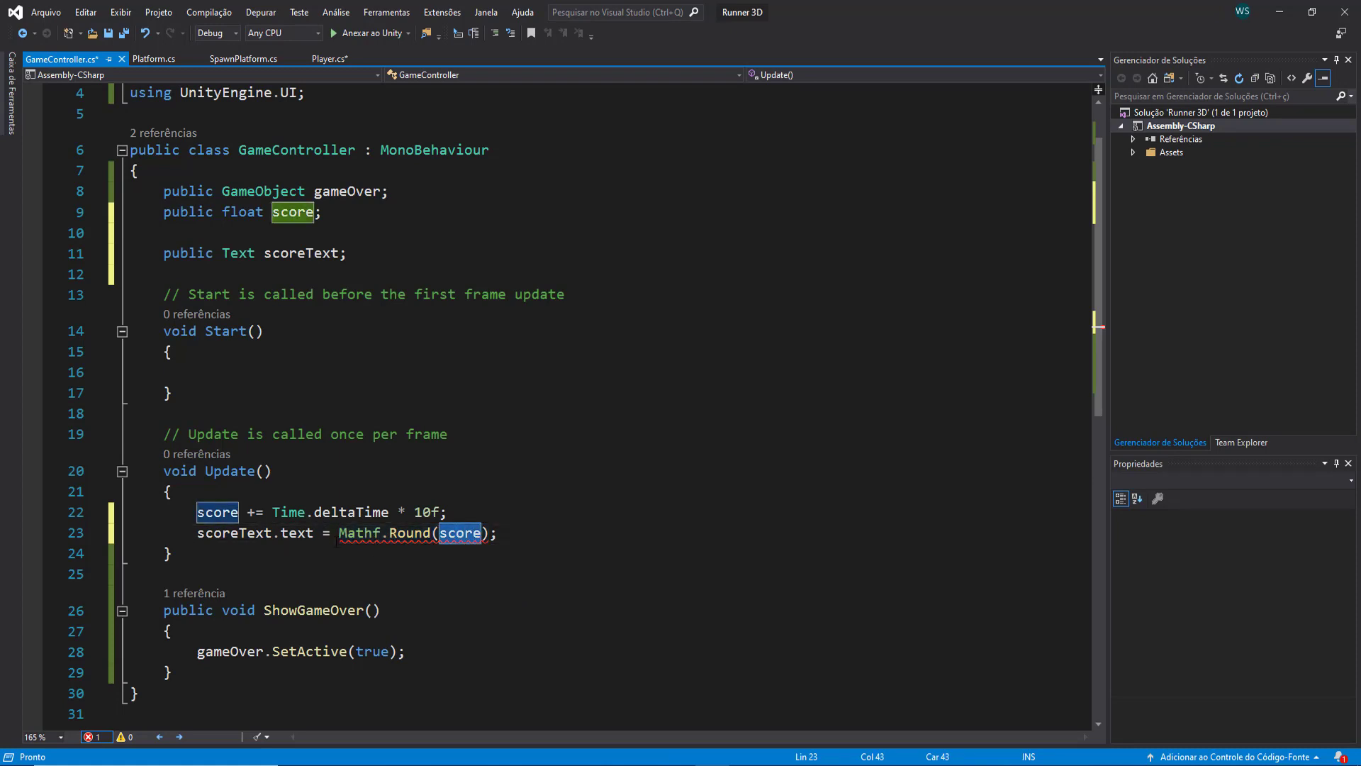
drag(339, 533, 489, 533)
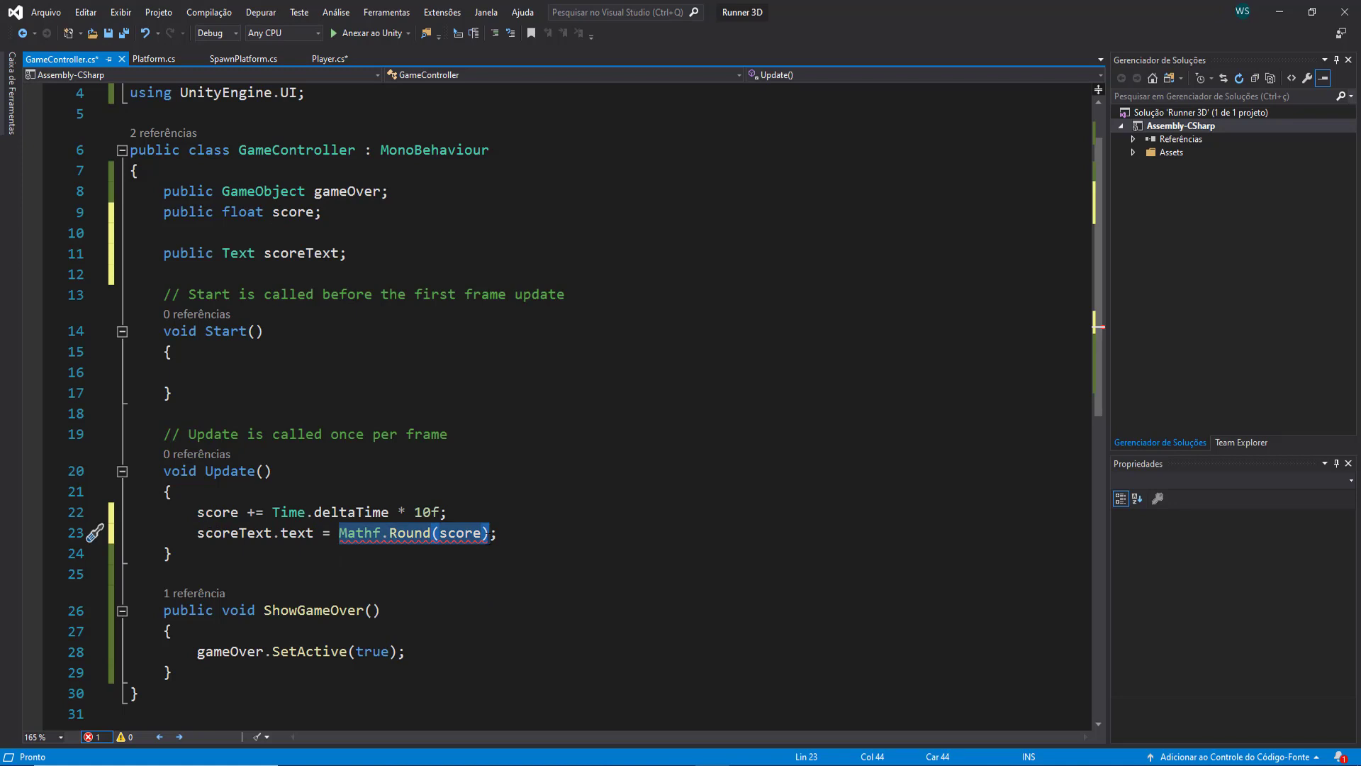
click(487, 538)
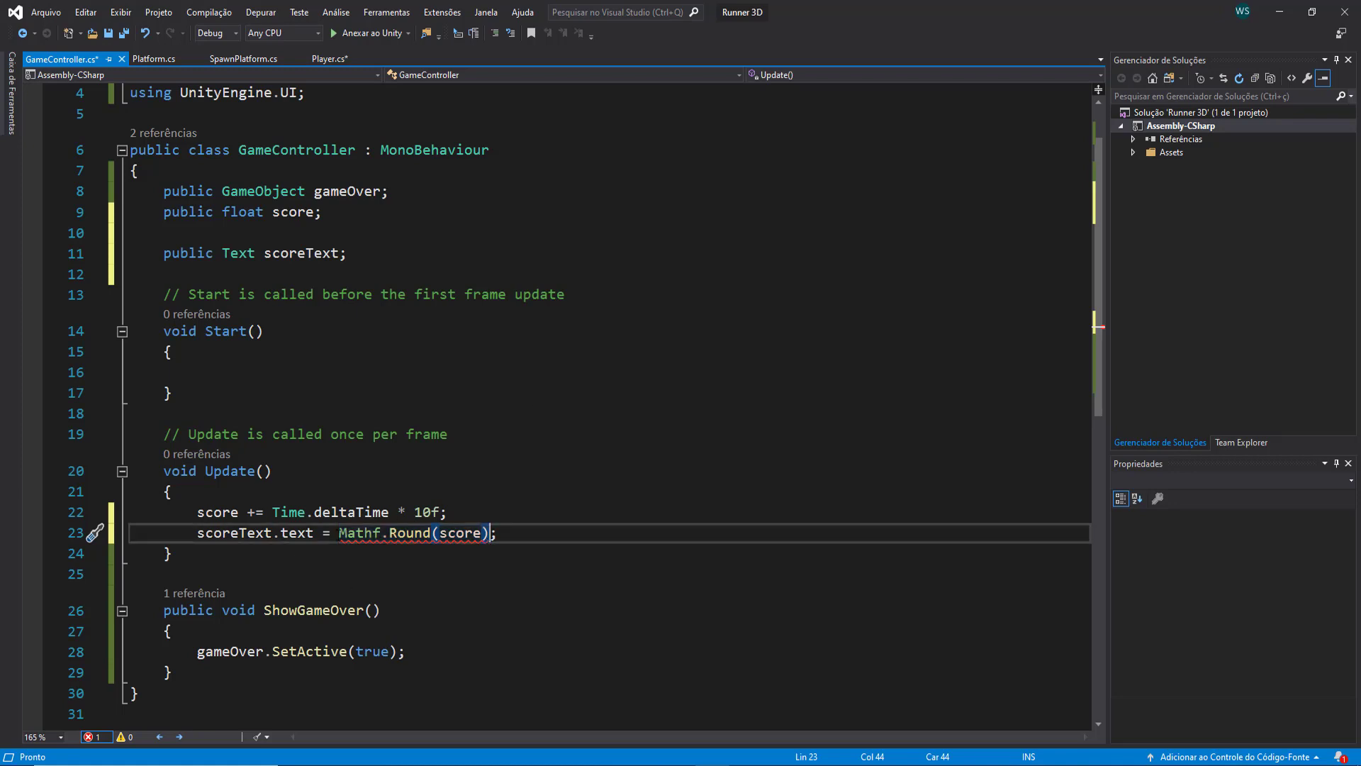
drag(340, 536, 489, 537)
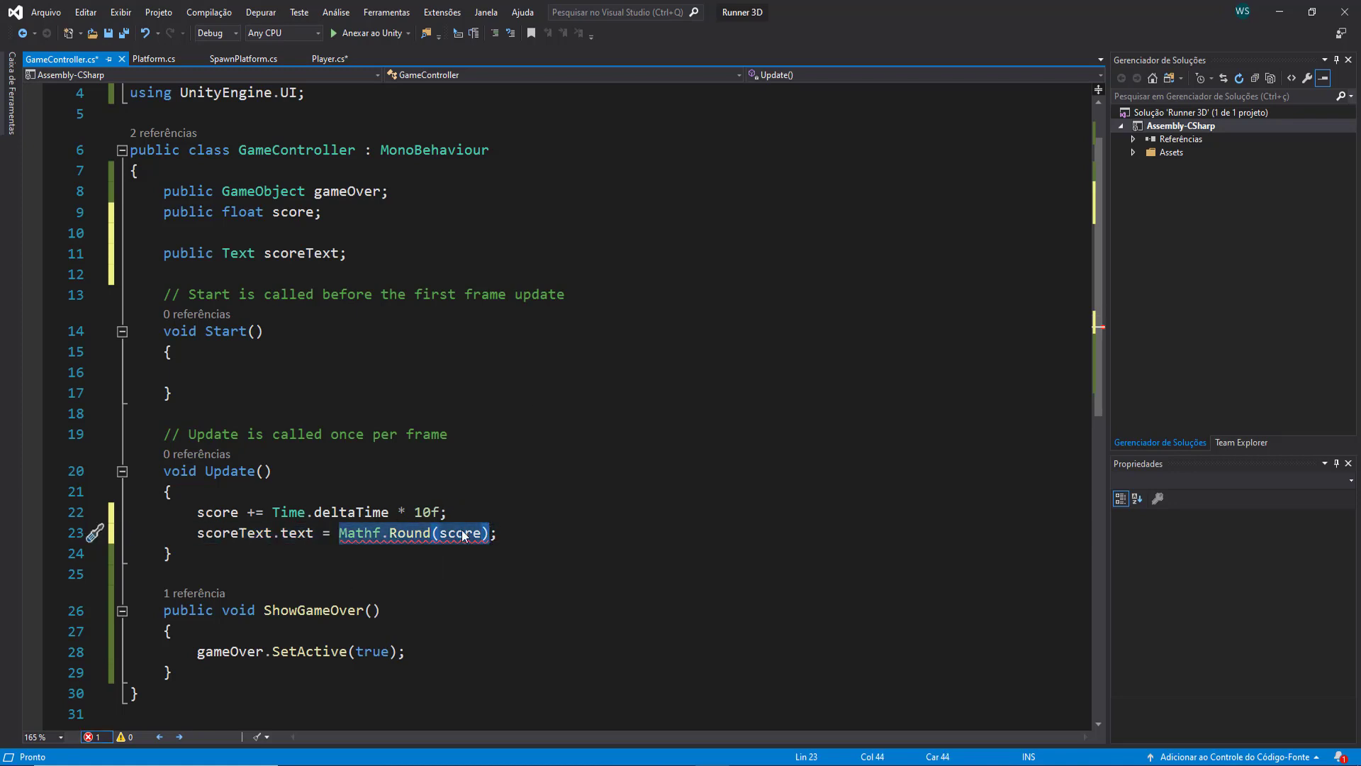
mouse_move(406, 533)
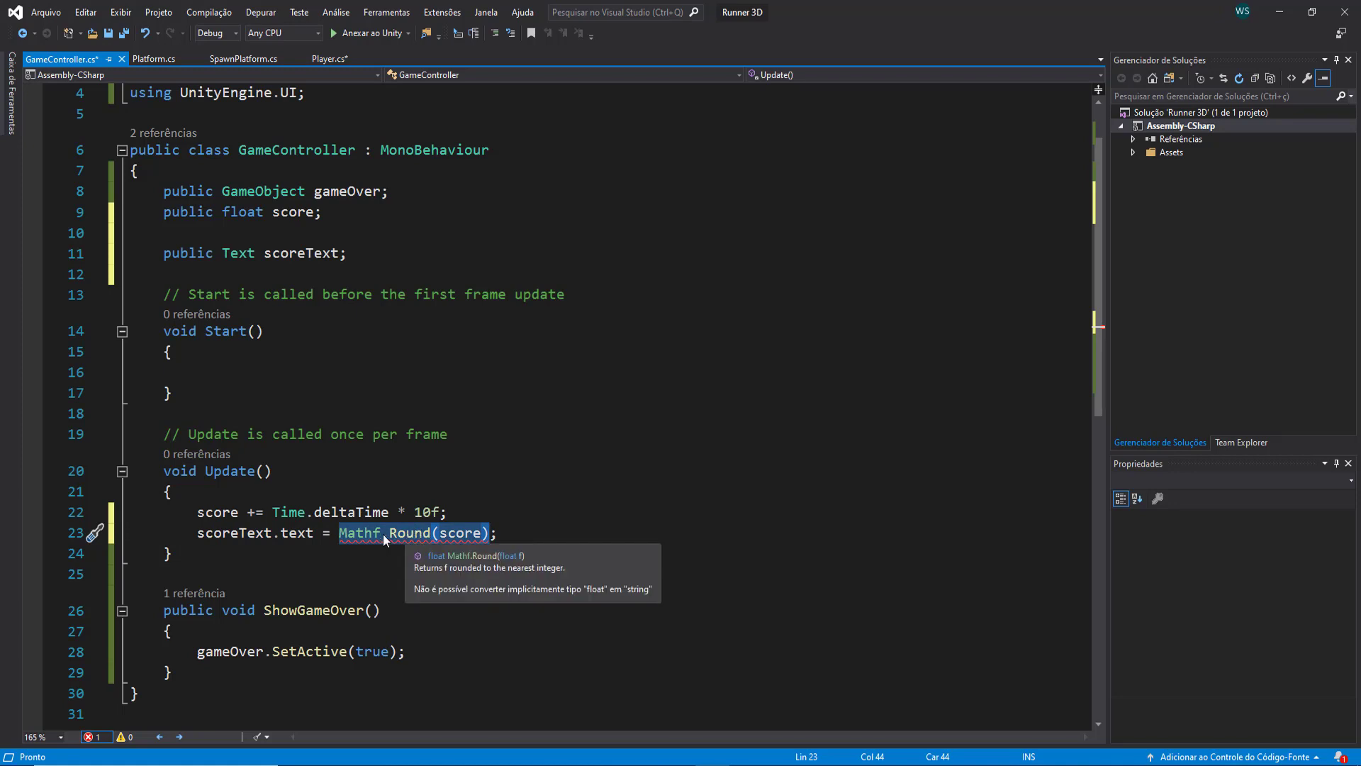
click(298, 533)
double_click(297, 533)
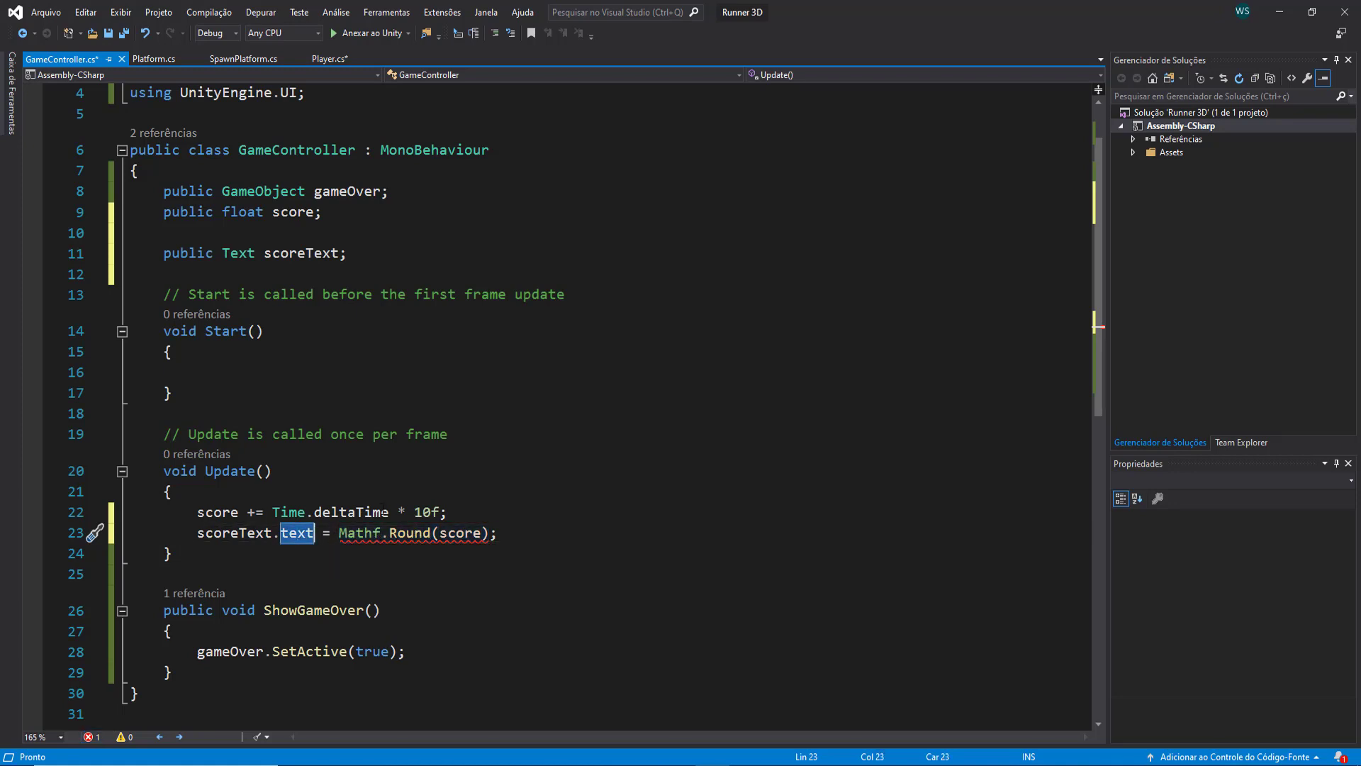
Append .ToString() to Mathf.Round(score) so the text assignment compiles.
click(491, 533)
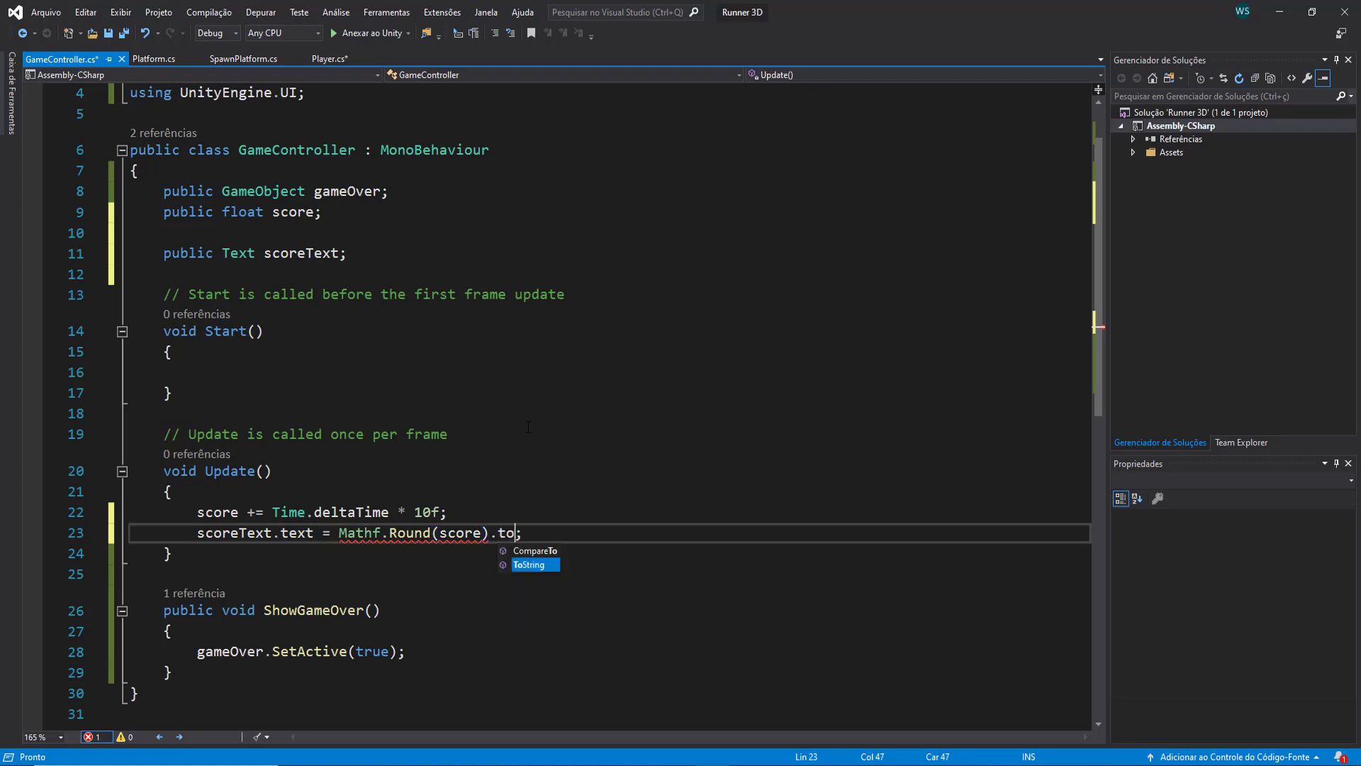
text(())
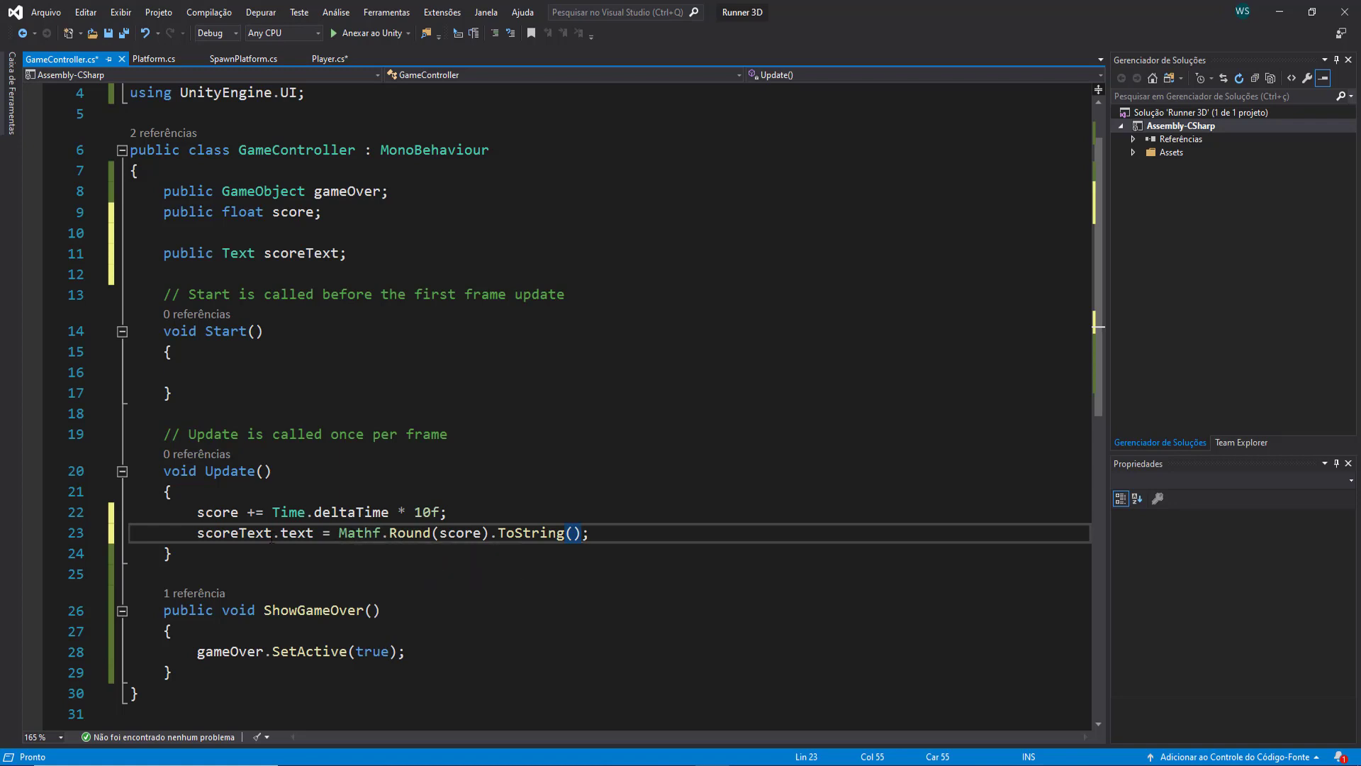
drag(338, 533, 552, 536)
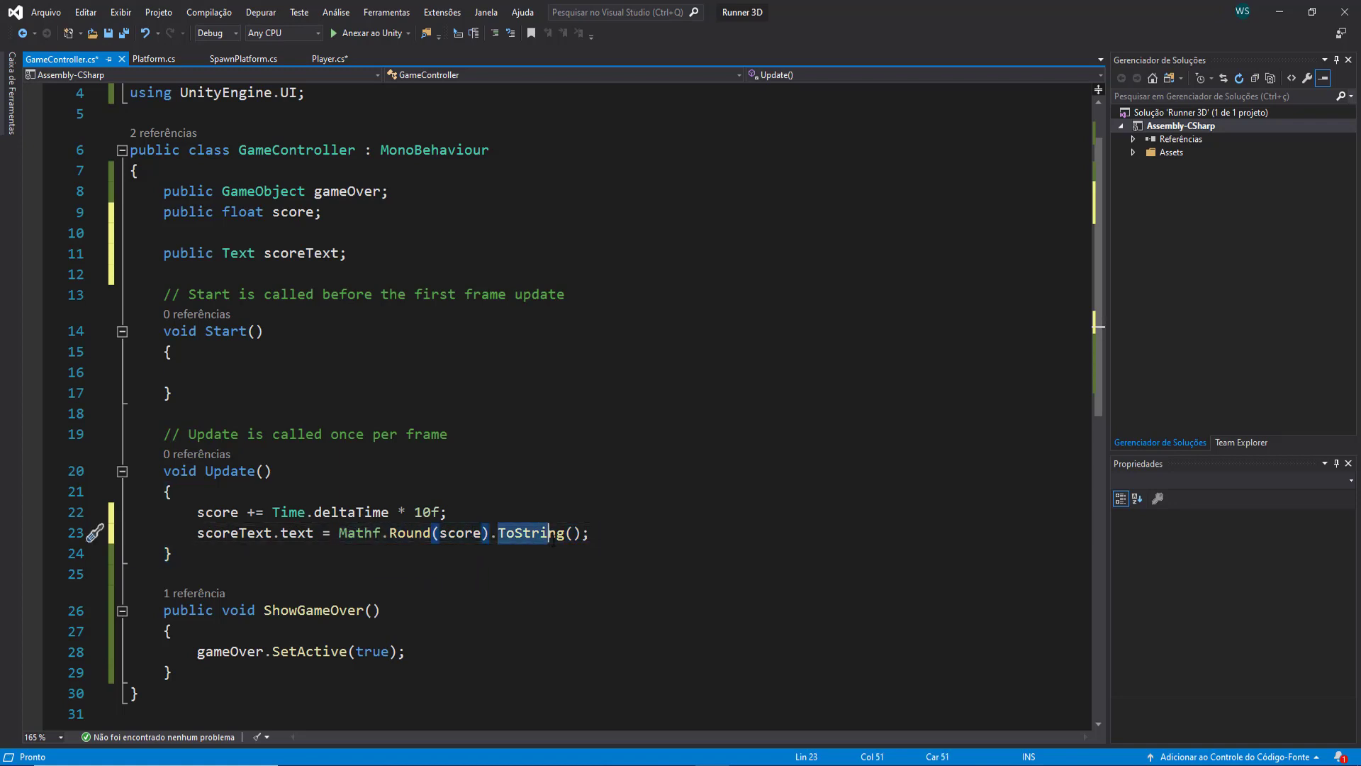
double_click(310, 532)
click(637, 532)
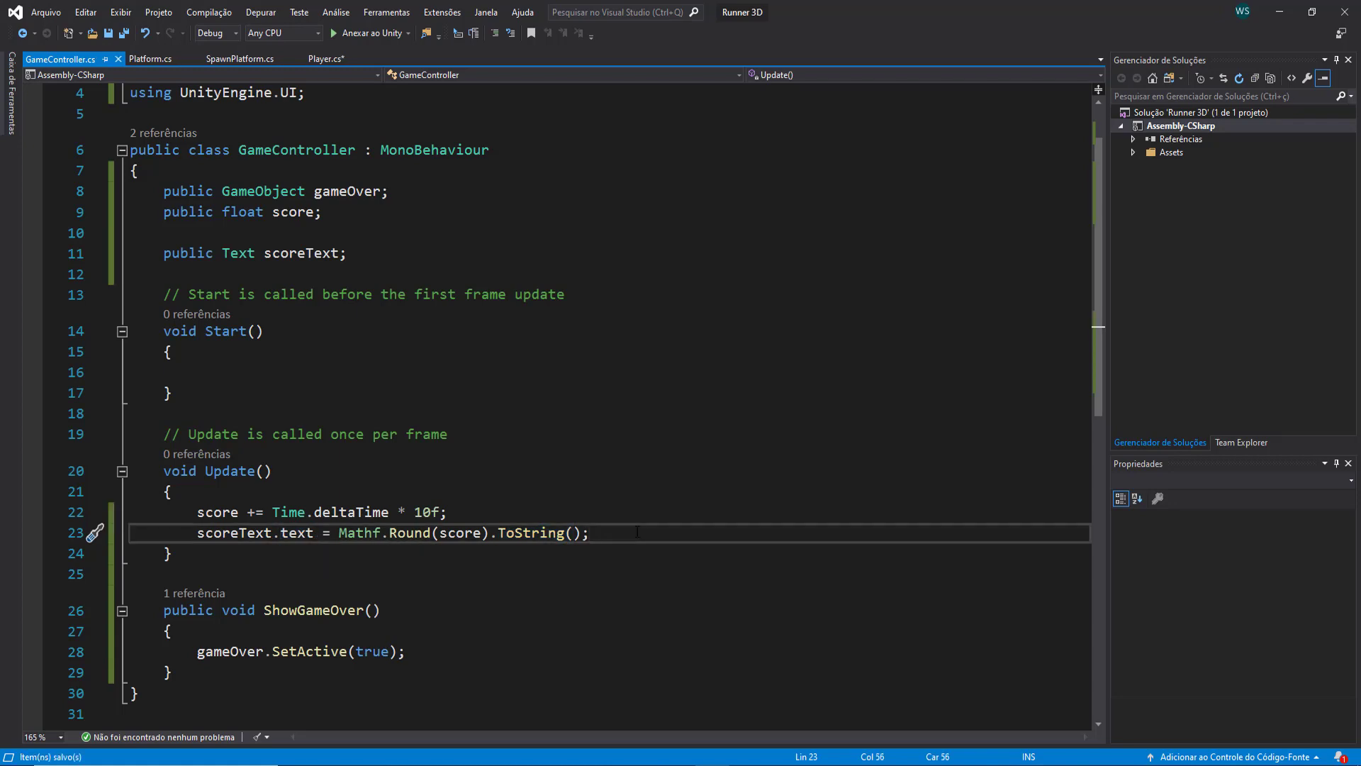
Save all changed scripts and go back to GameController.cs.
click(321, 57)
key(ctrl+s)
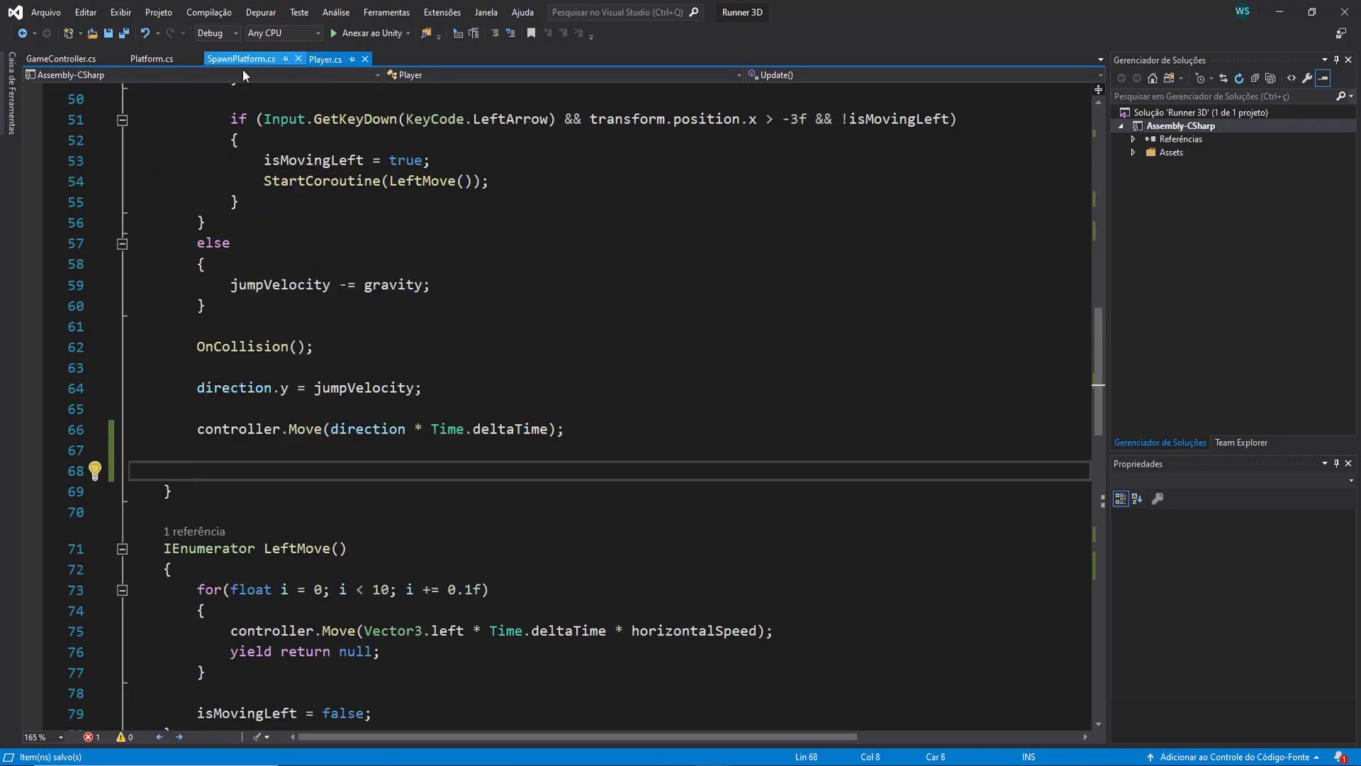
click(55, 62)
Assign the Score text to Game Controller's Score Text field and run the game.
click(1281, 8)
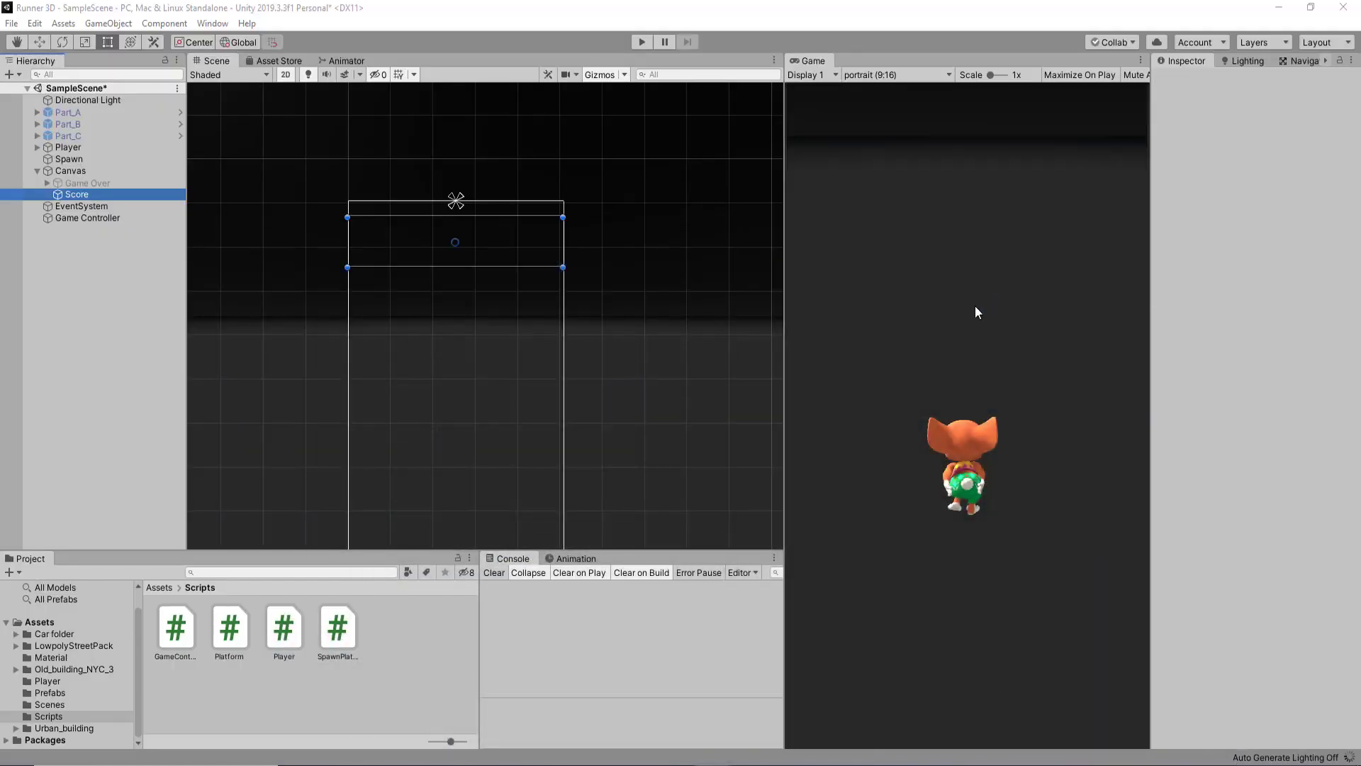
click(87, 219)
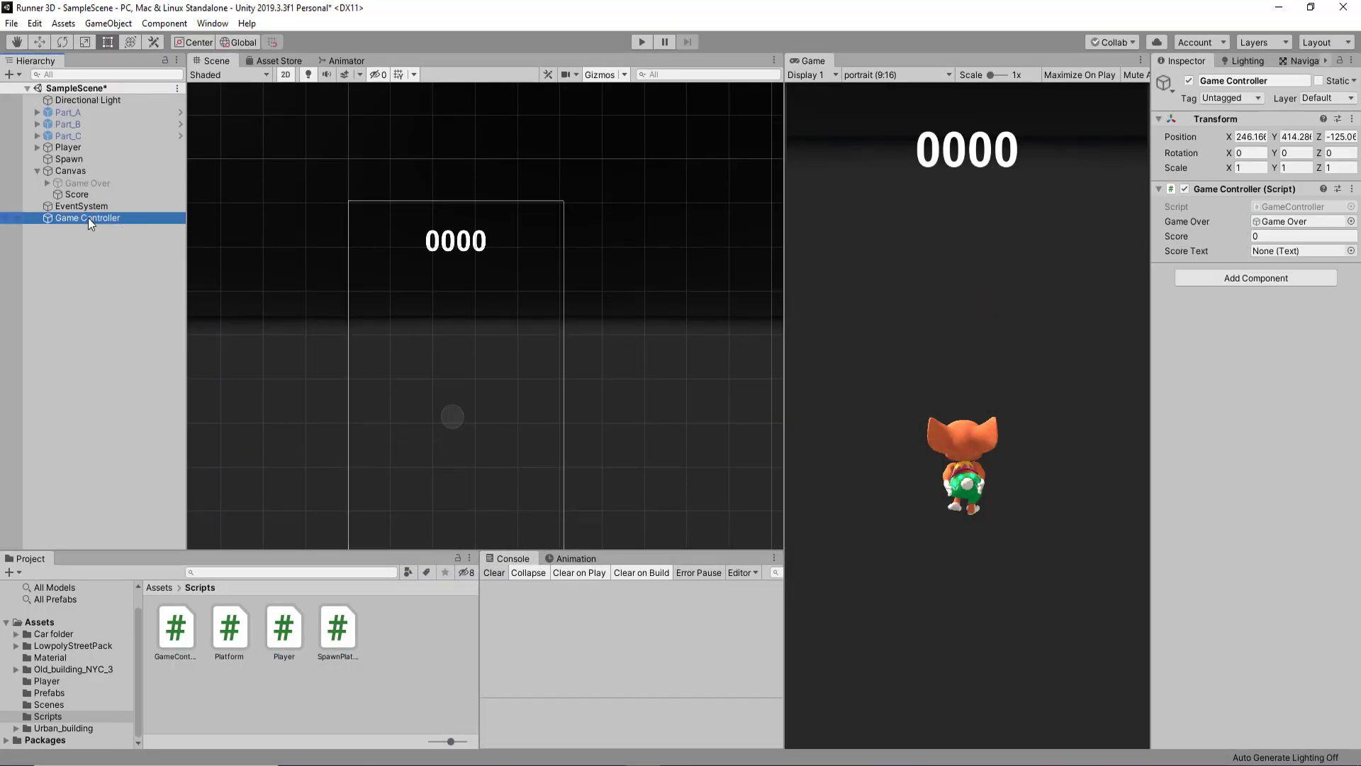
drag(75, 195, 1151, 299)
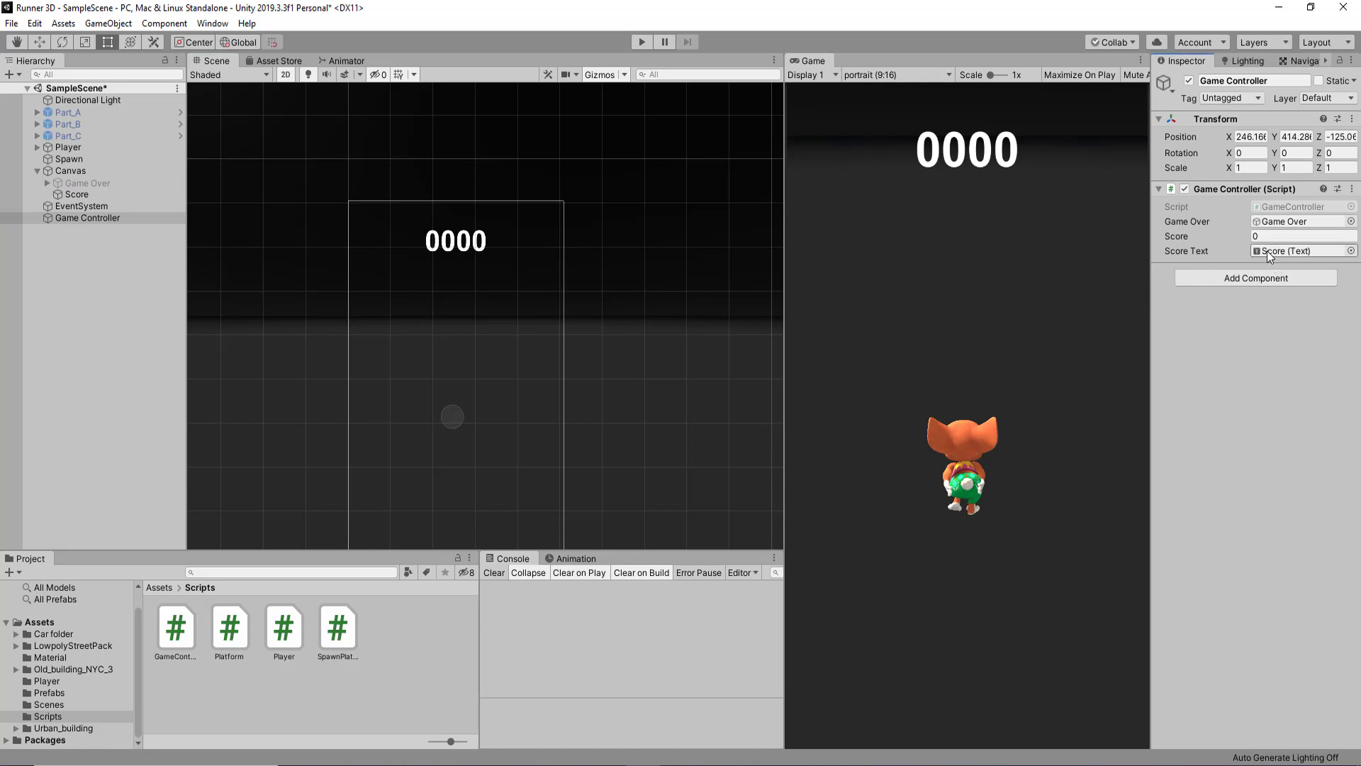
click(641, 40)
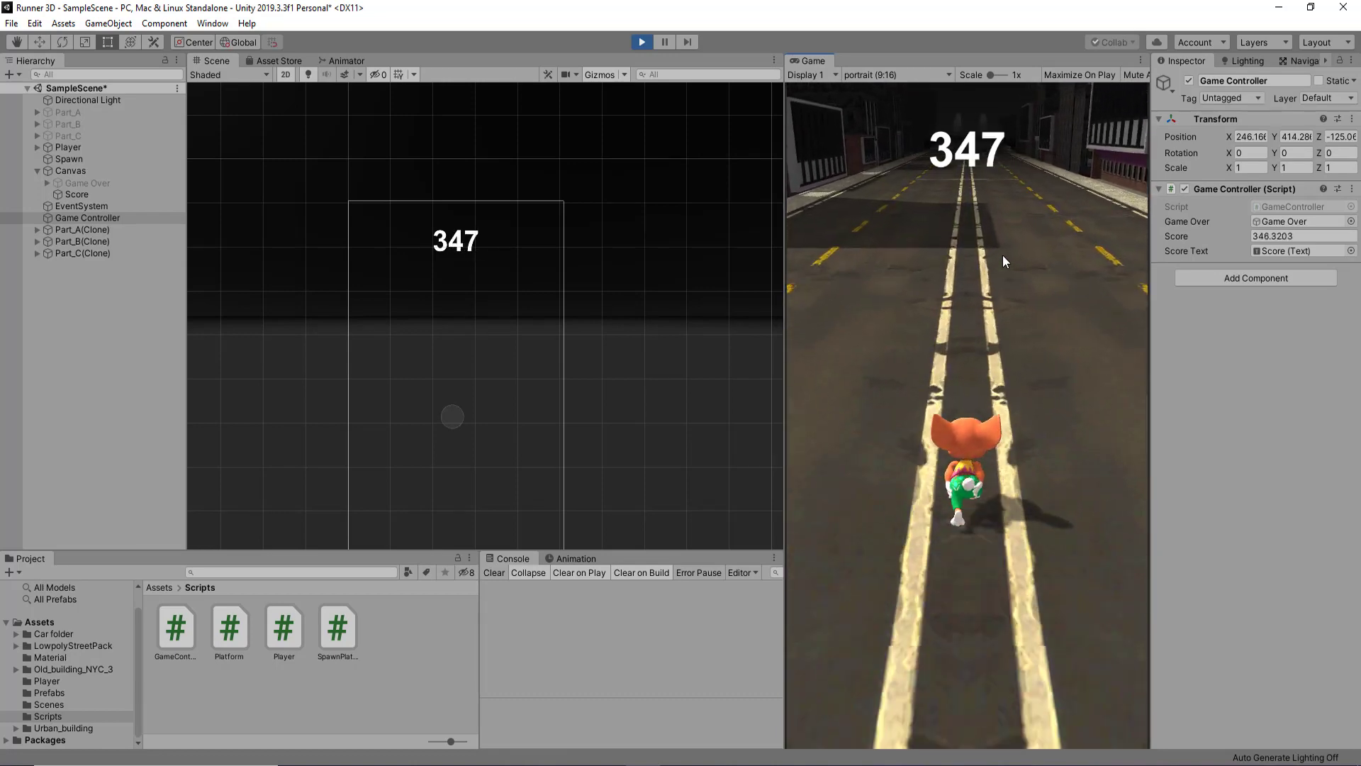
Stop play mode and change the score multiplier on line 22 from 10f to 5f.
click(644, 39)
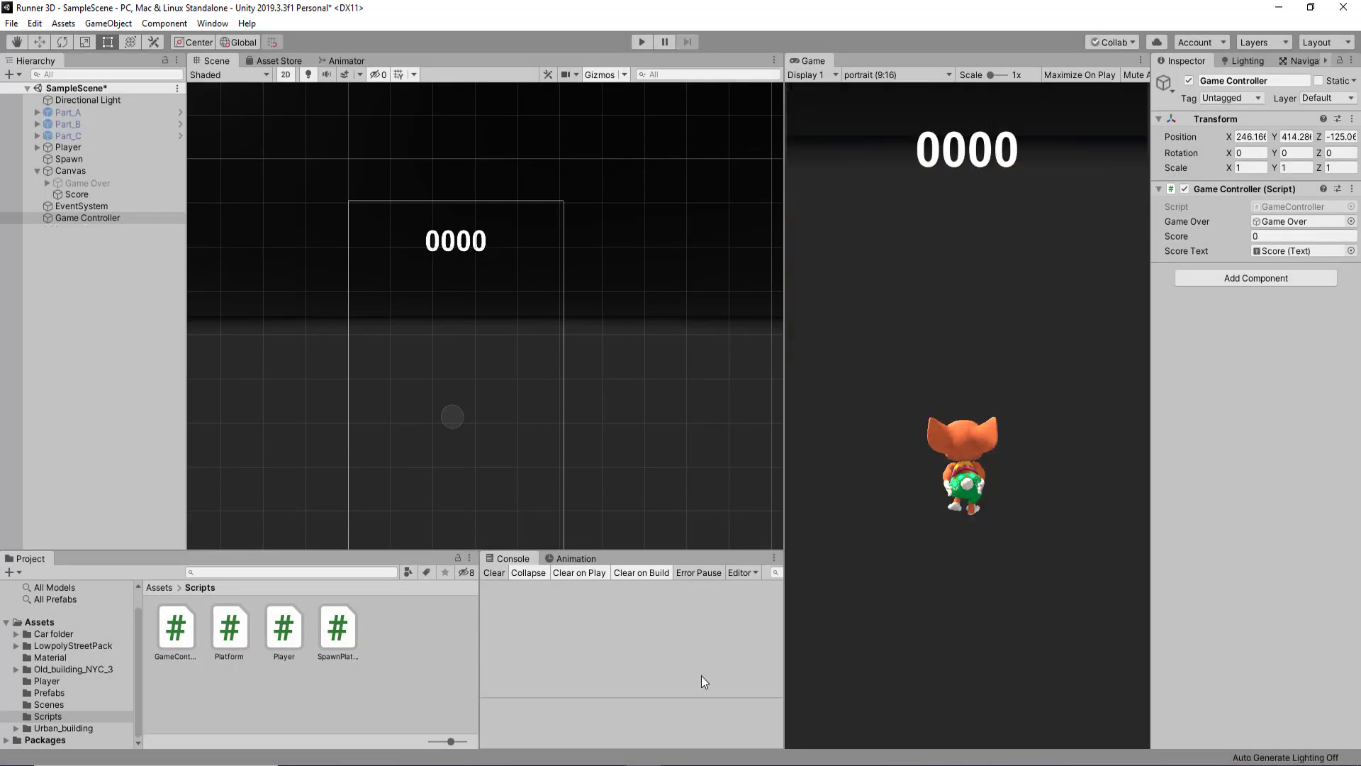
key(alt+Tab)
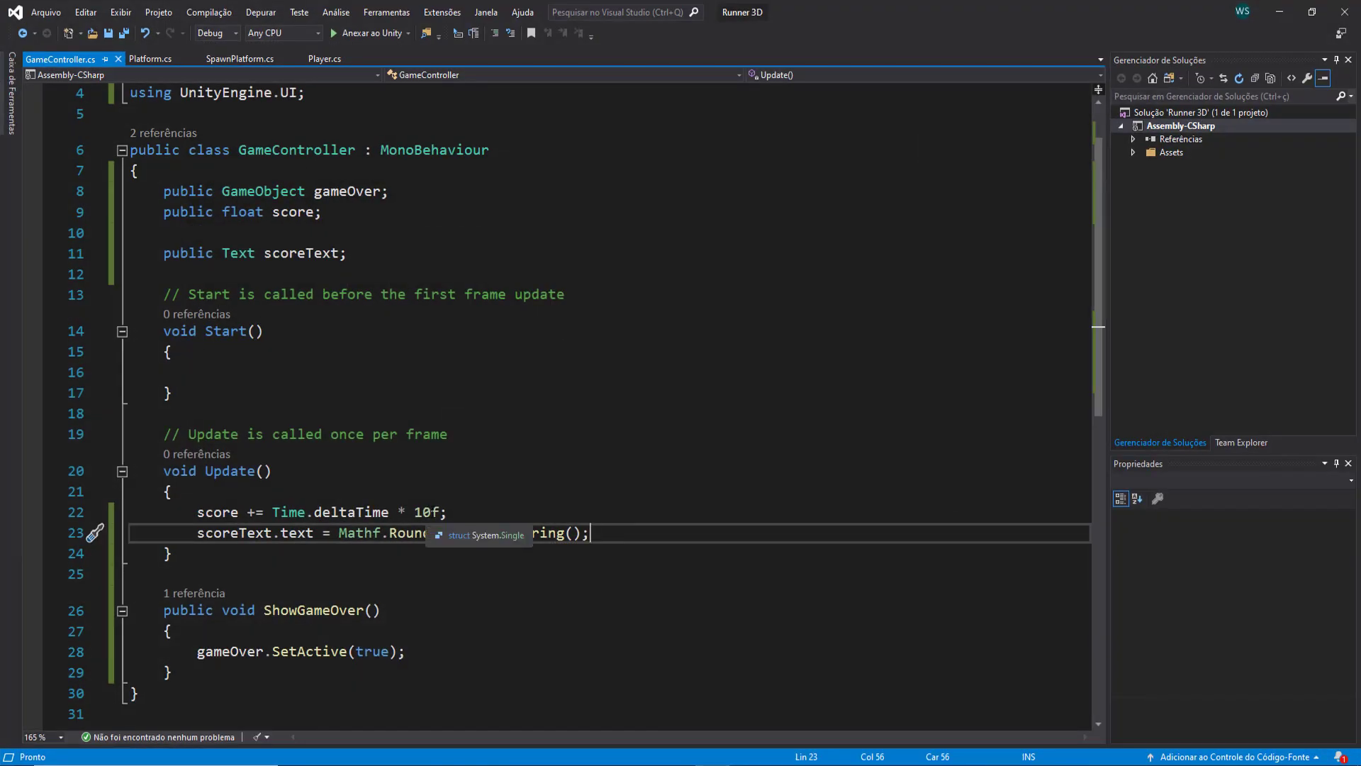
click(415, 511)
text(5)
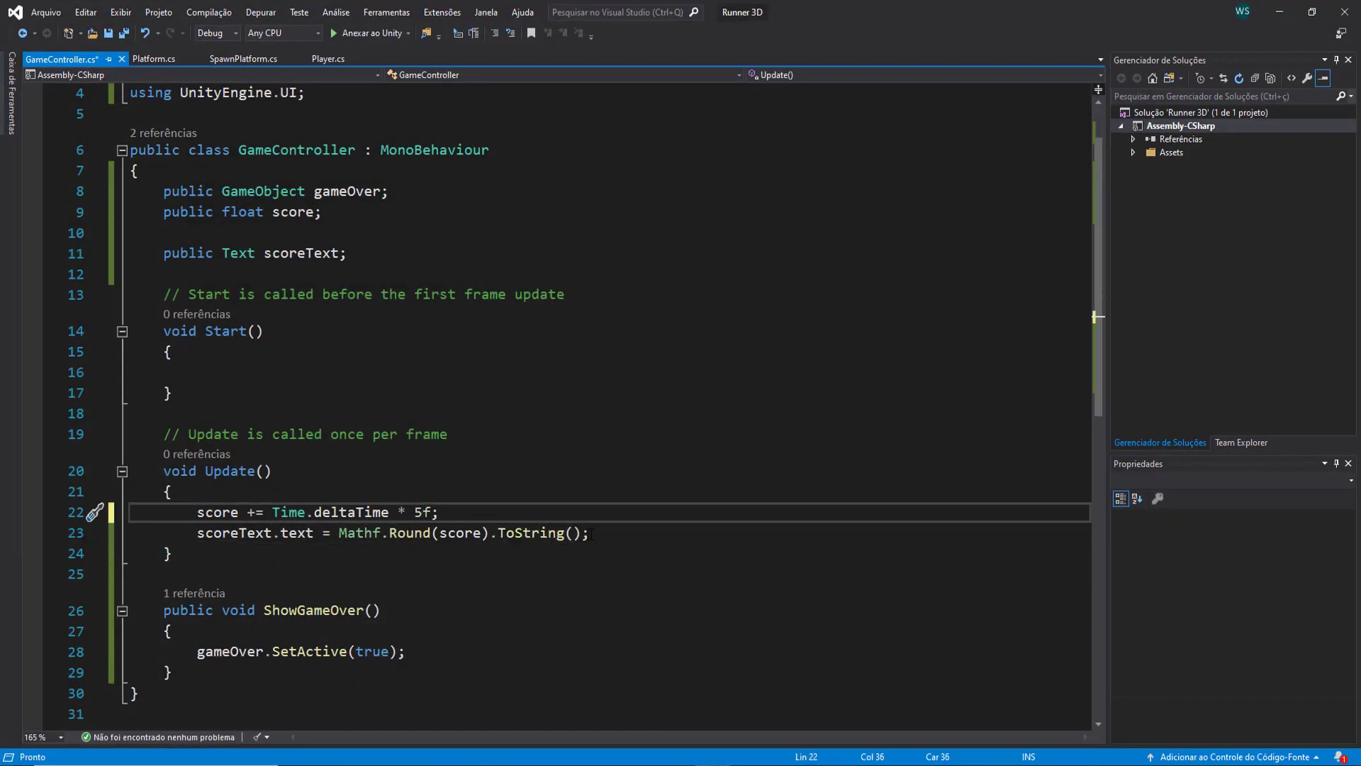
Append + "m" to the score text on line 23, save, and return to Unity.
click(583, 532)
text(+ "m")
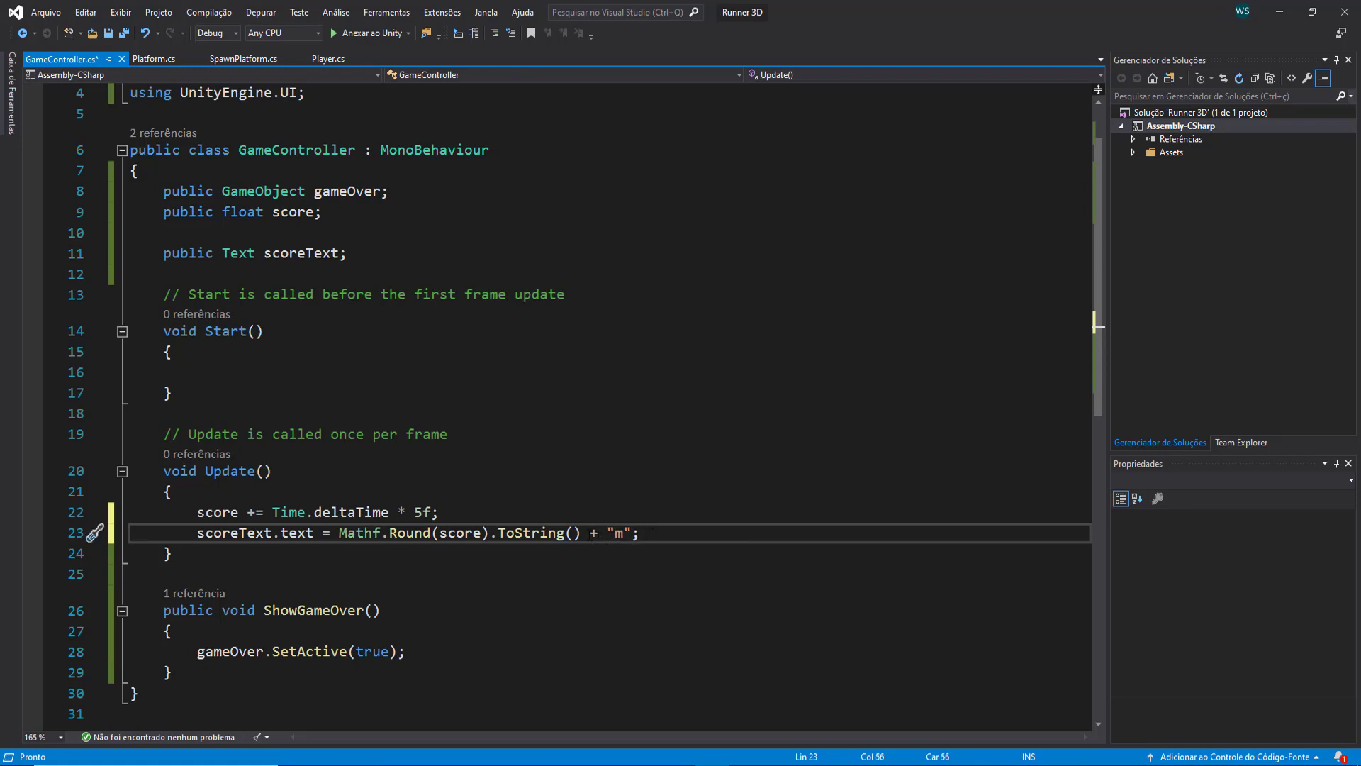
drag(340, 532, 542, 532)
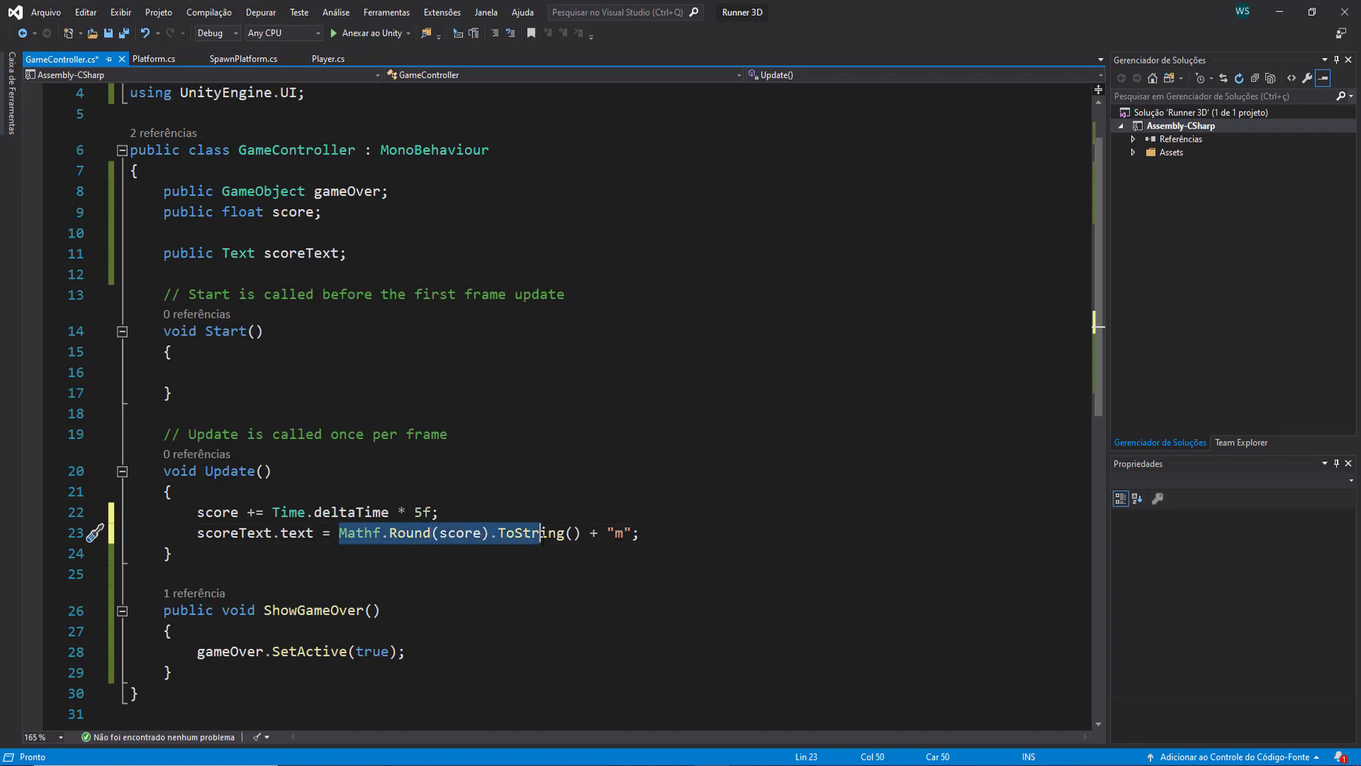
click(607, 532)
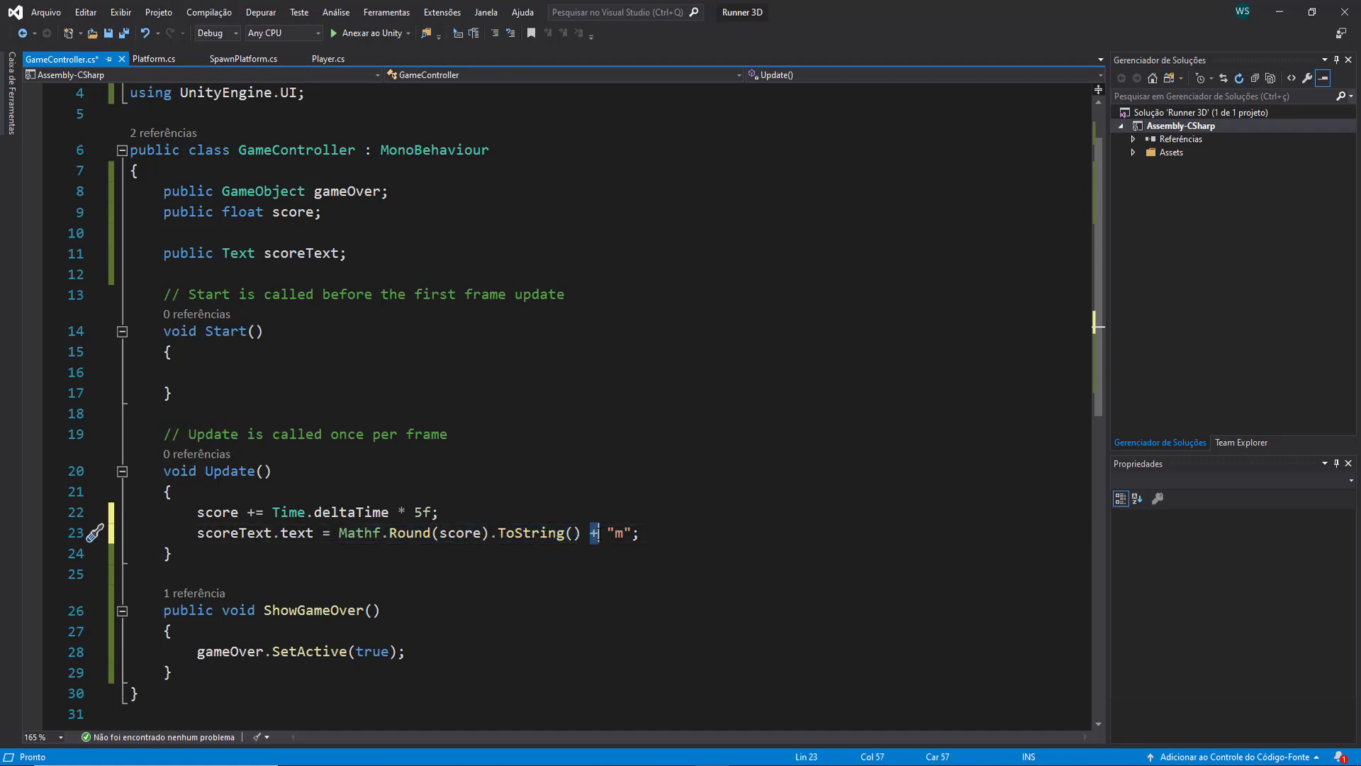
drag(607, 532, 632, 532)
key(Left)
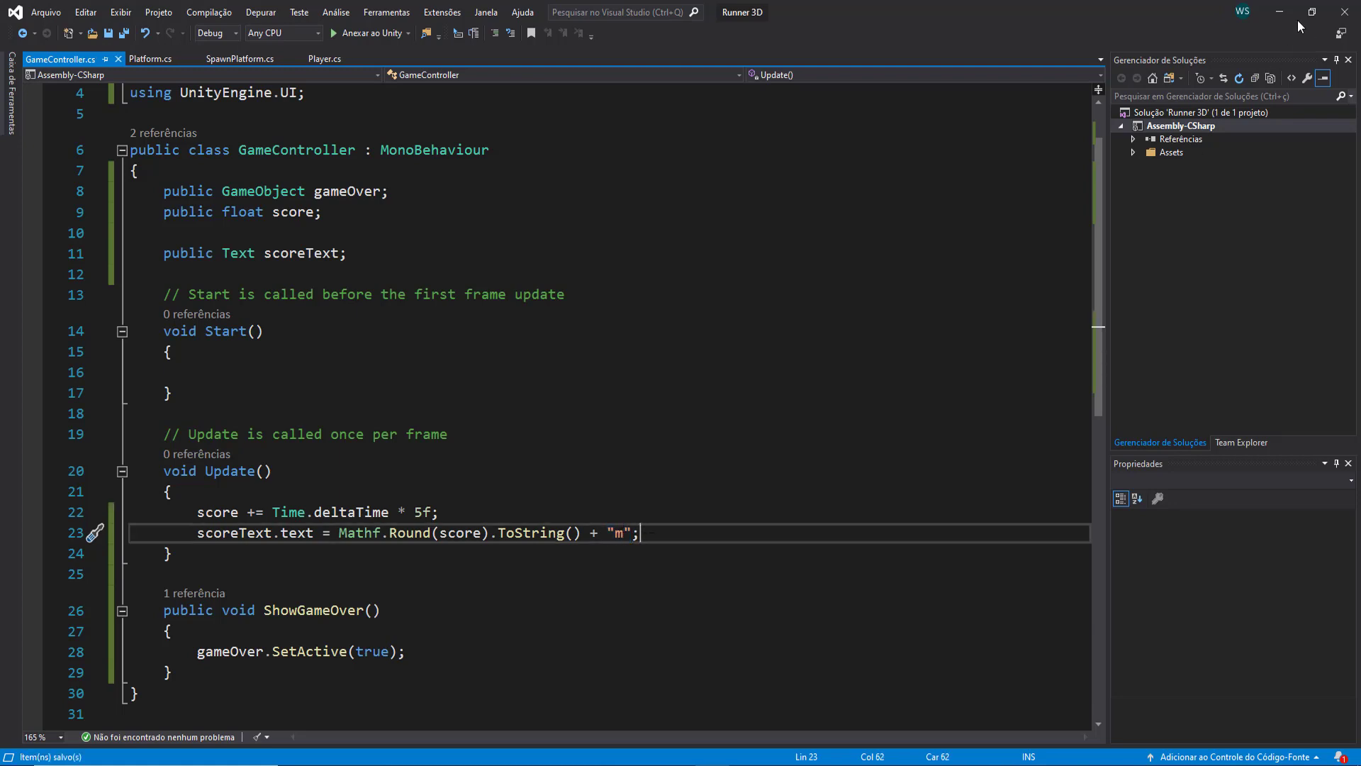
click(1280, 11)
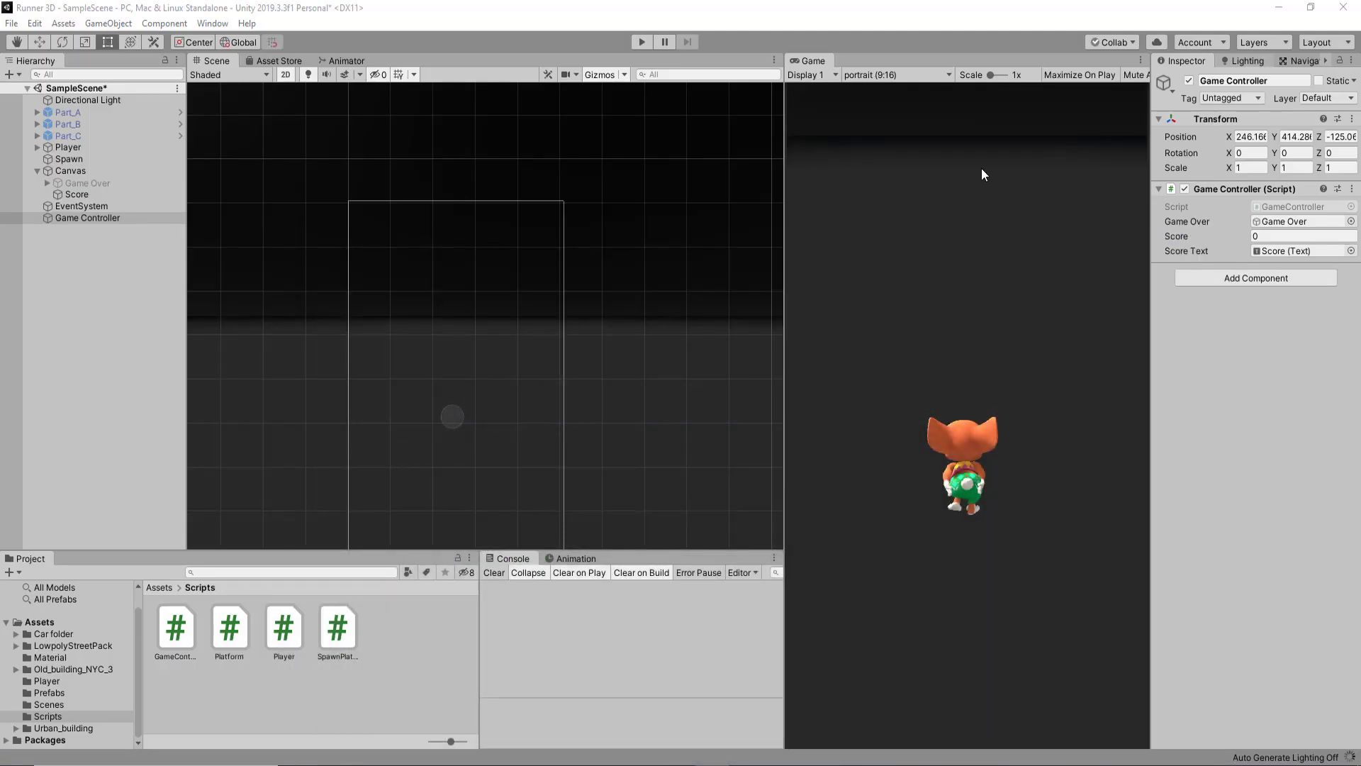
click(641, 42)
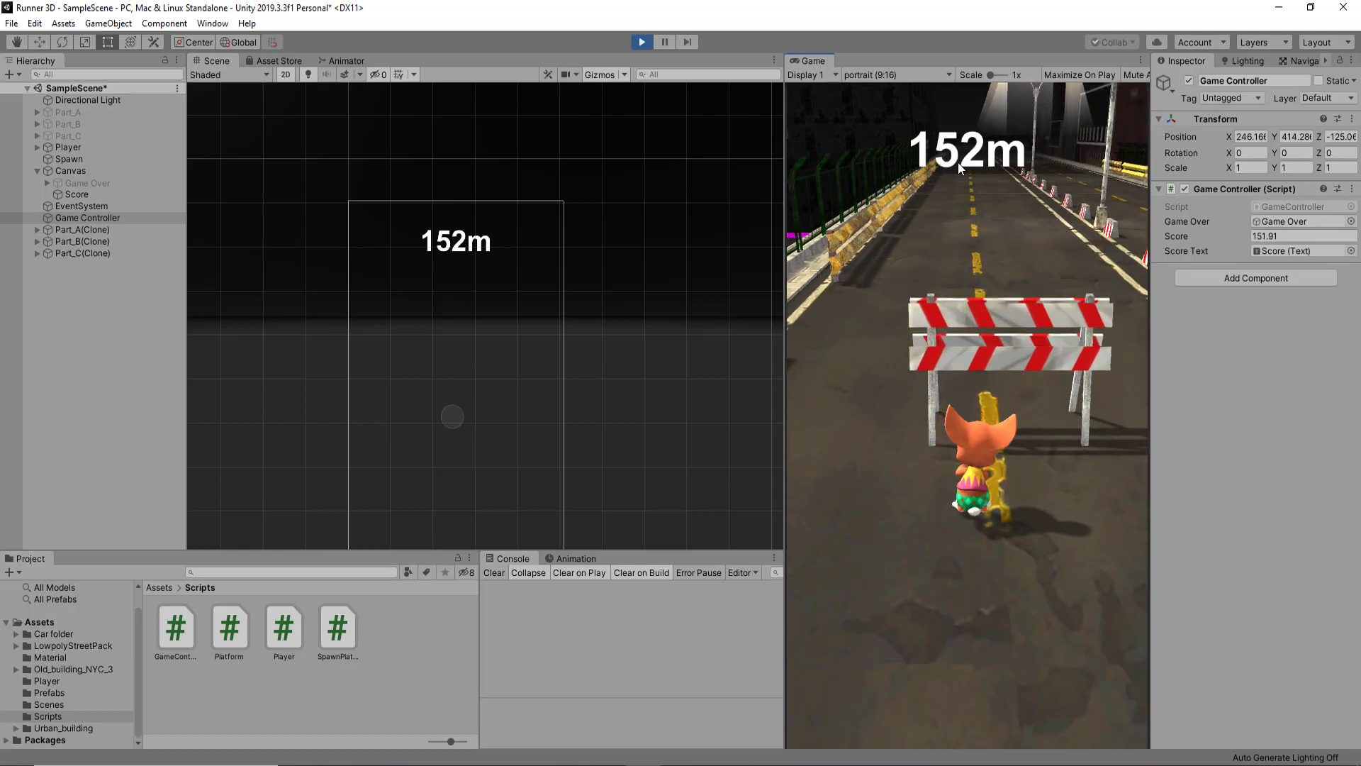
click(641, 45)
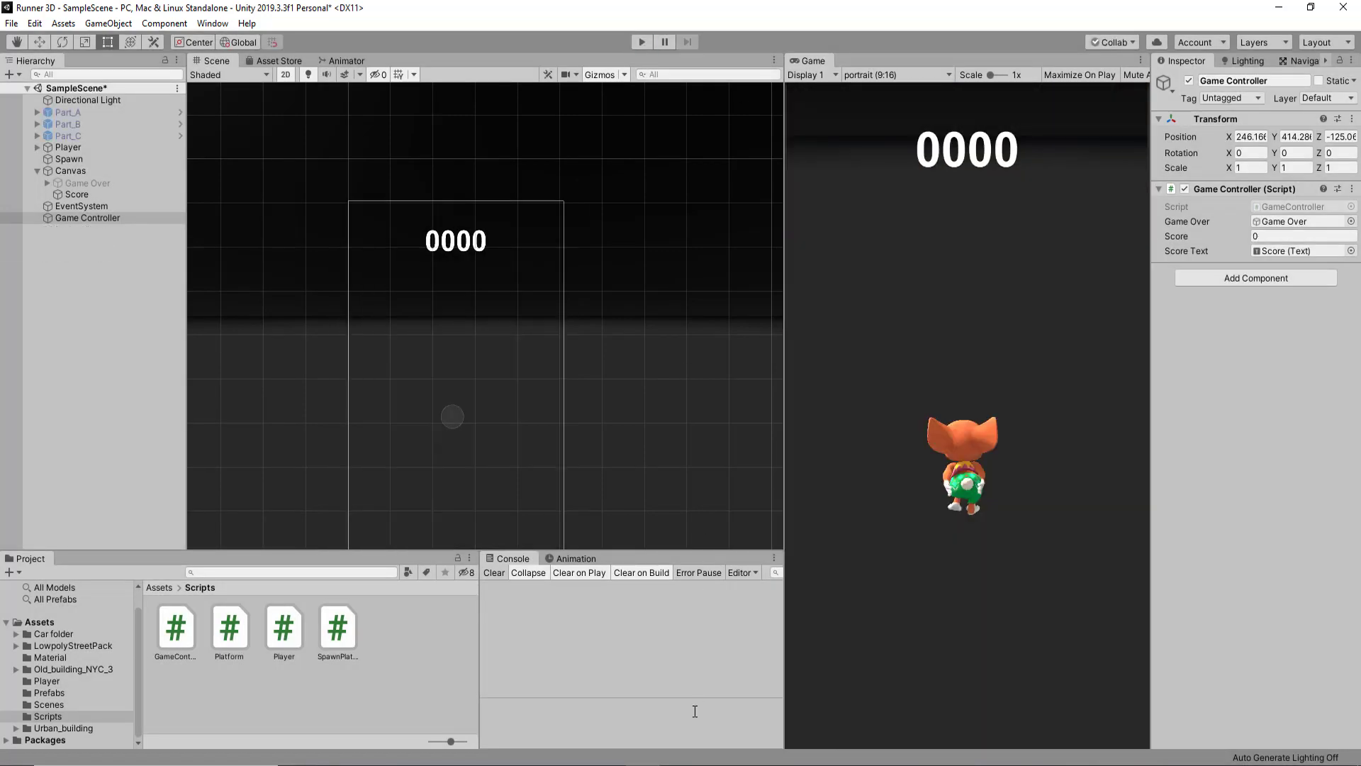
Close the SpawnPlatform.cs and Platform.cs script tabs.
key(alt+Tab)
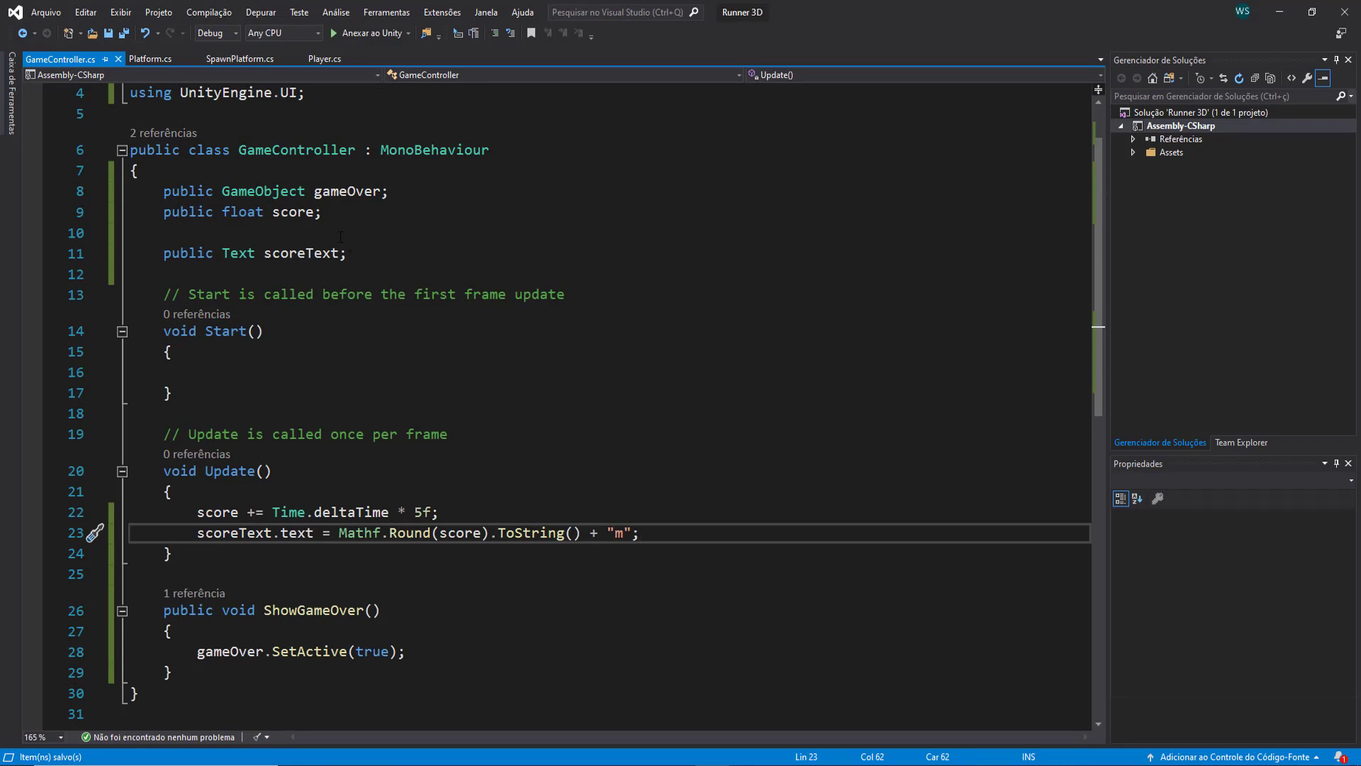
click(317, 58)
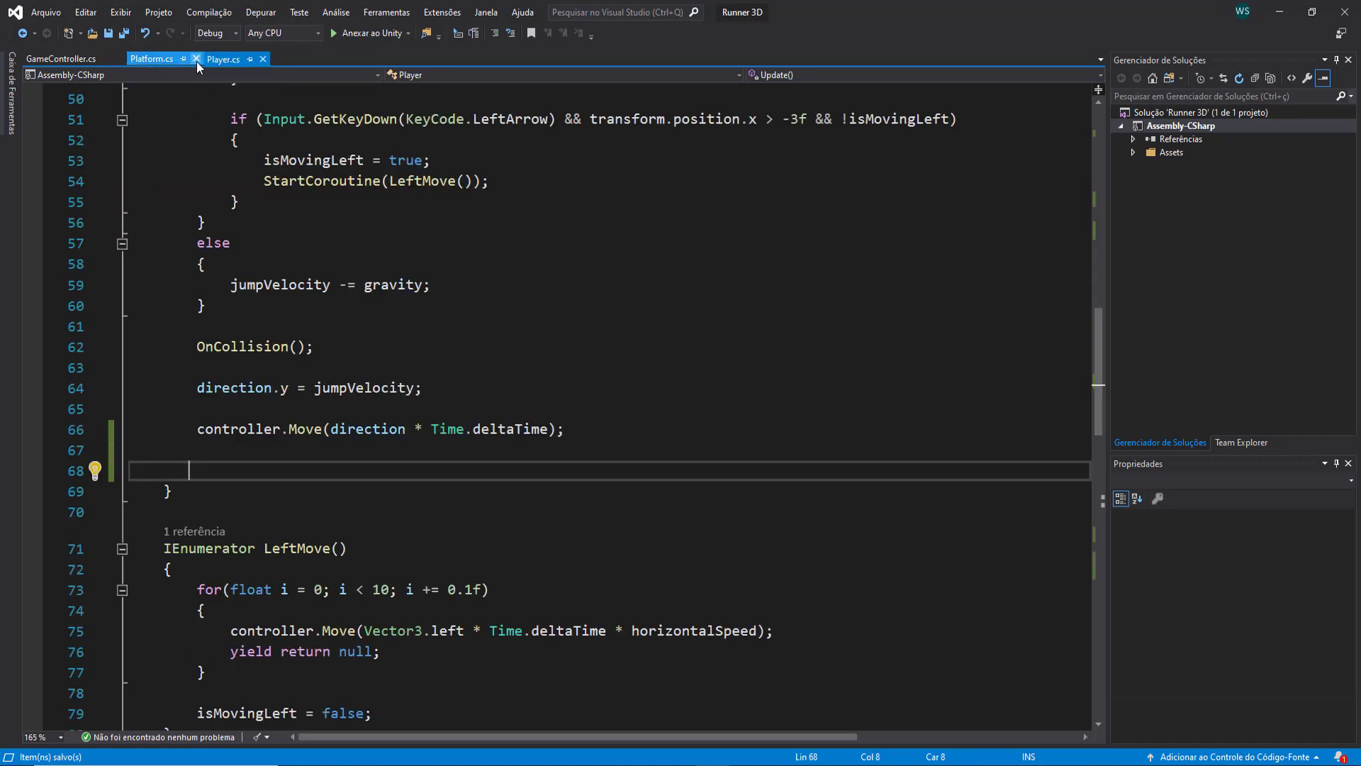
click(196, 59)
scroll(383, 304, up, 5)
scroll(383, 303, up, 10)
scroll(382, 303, down, 2)
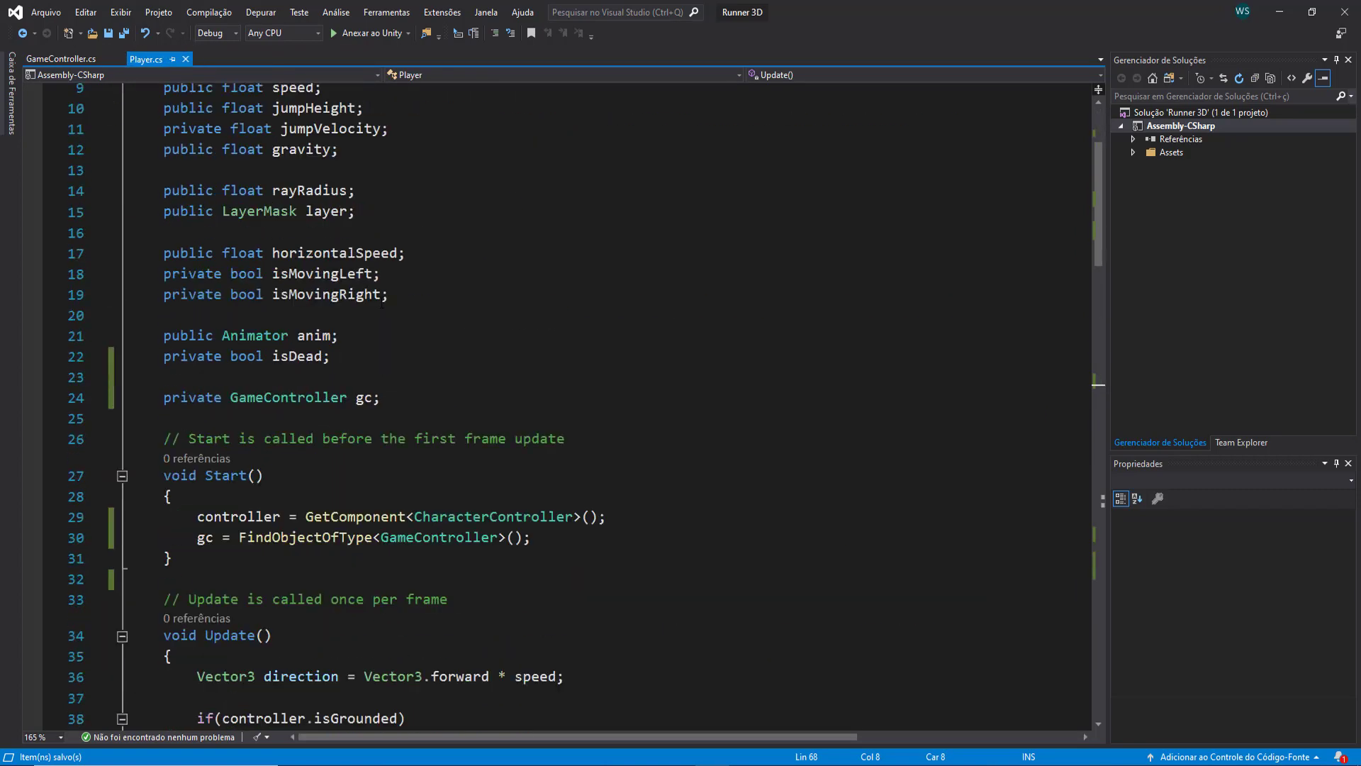
Inspect the isDead field on line 22 and its isDead = true assignment on line 107.
double_click(301, 356)
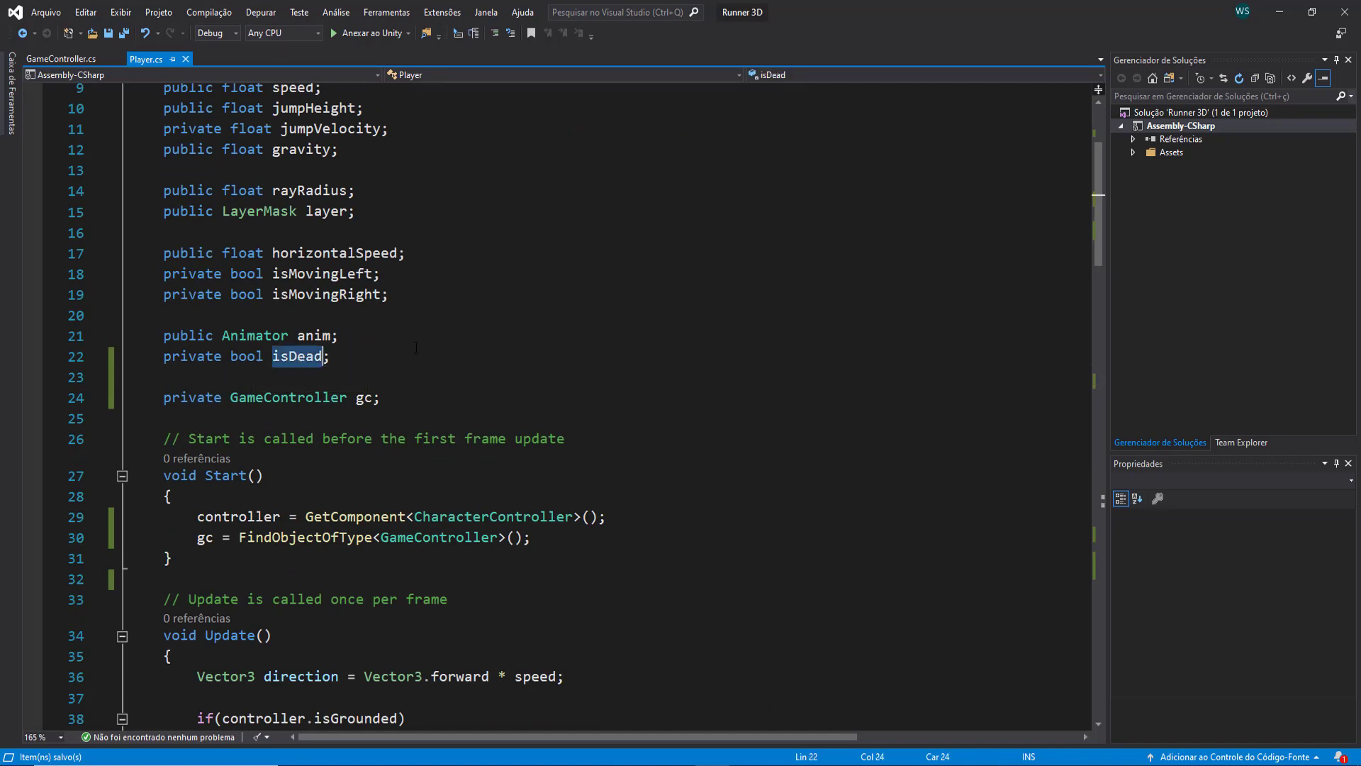
click(256, 356)
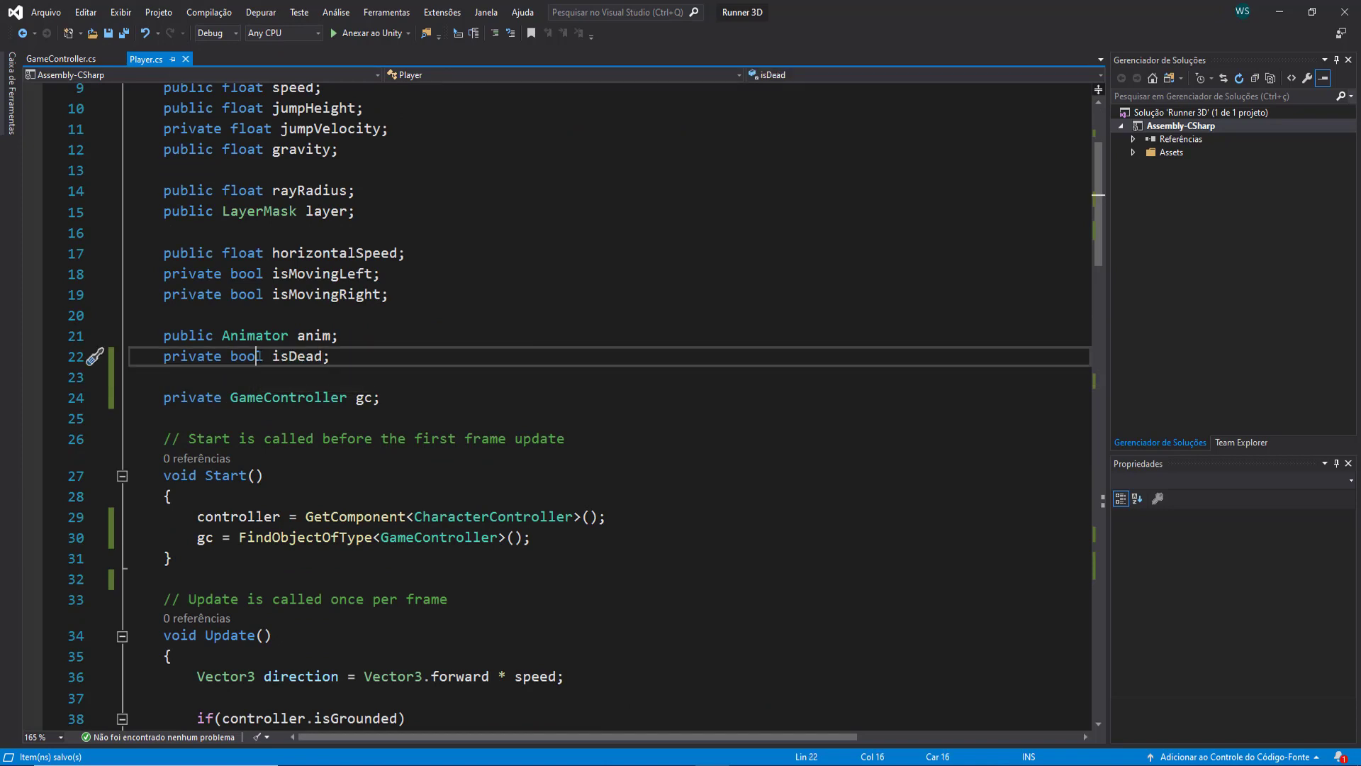
double_click(315, 357)
scroll(319, 360, down, 7)
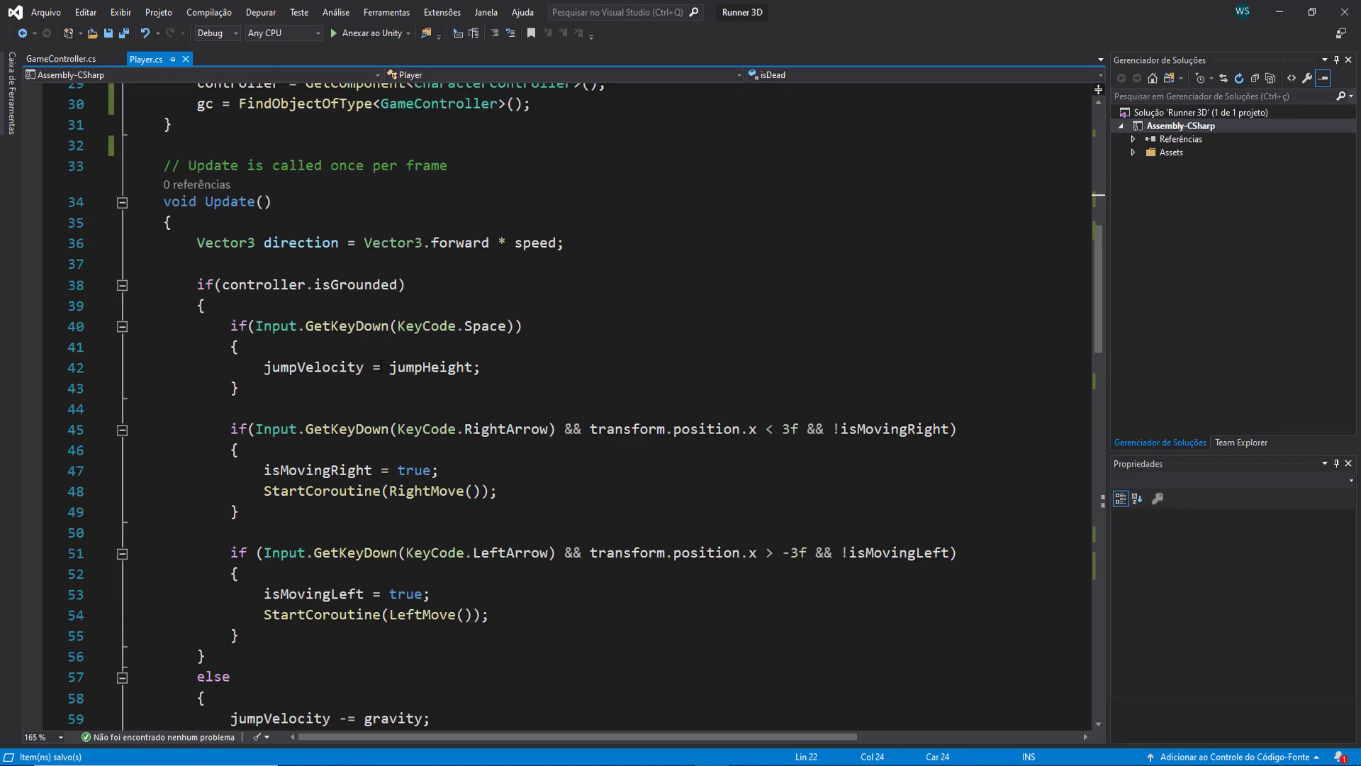
scroll(380, 366, down, 5)
scroll(381, 366, down, 6)
scroll(369, 394, up, 3)
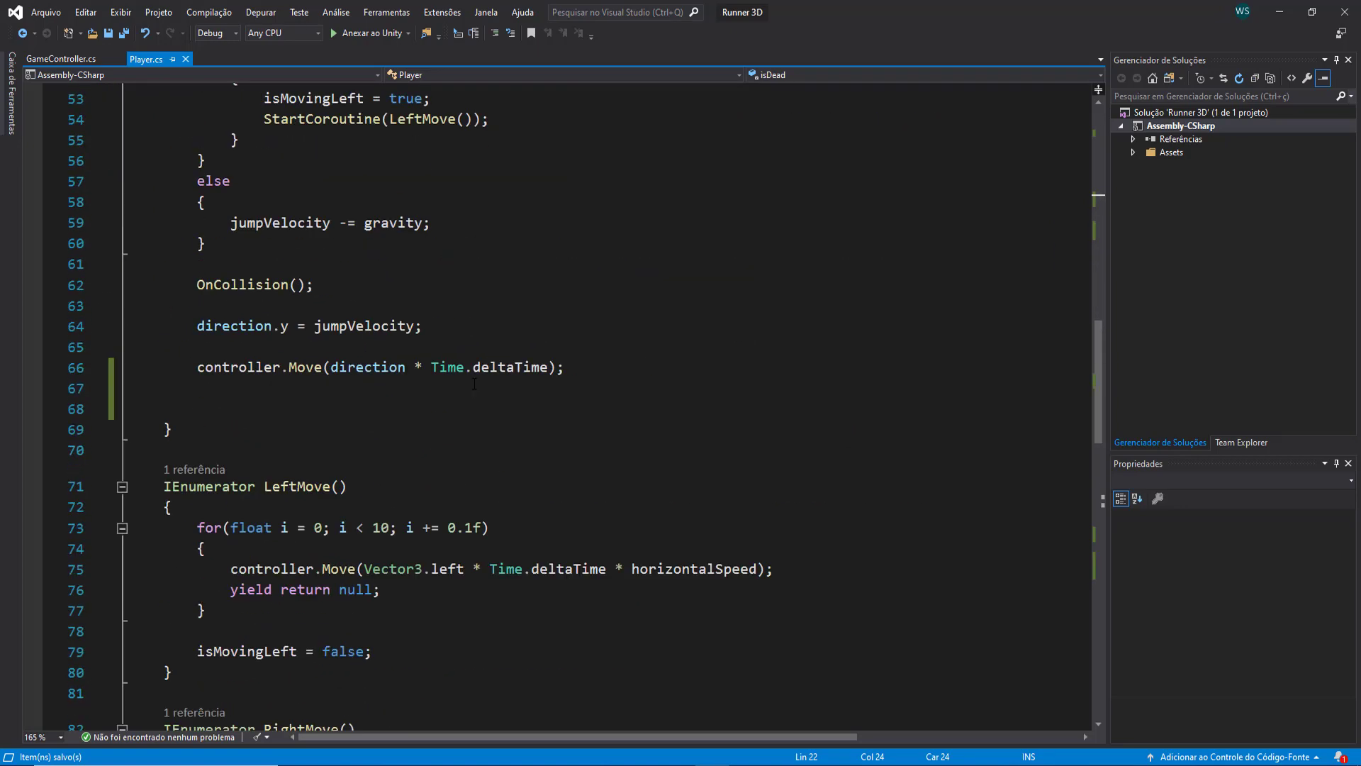
scroll(576, 300, up, 6)
scroll(576, 300, down, 9)
scroll(575, 300, down, 11)
drag(347, 394, 273, 394)
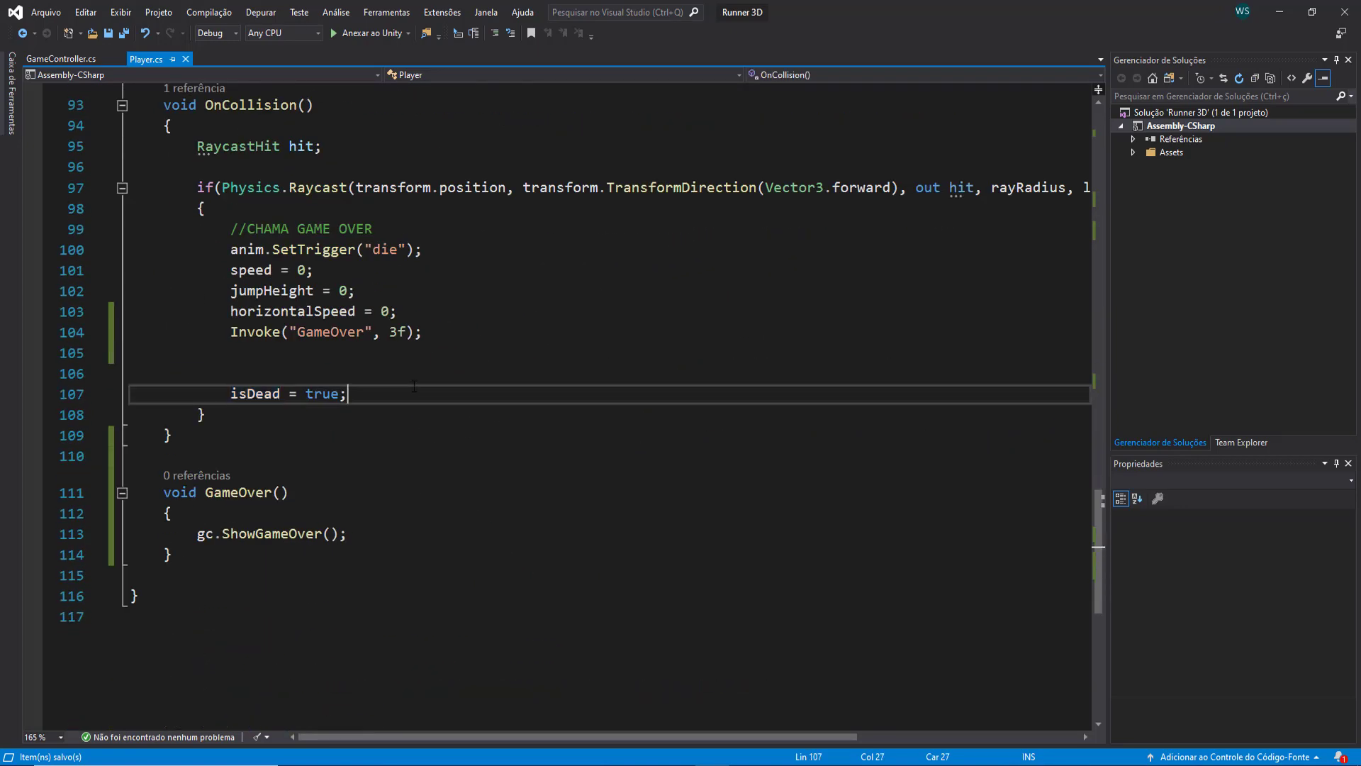
scroll(286, 392, up, 10)
scroll(255, 376, up, 20)
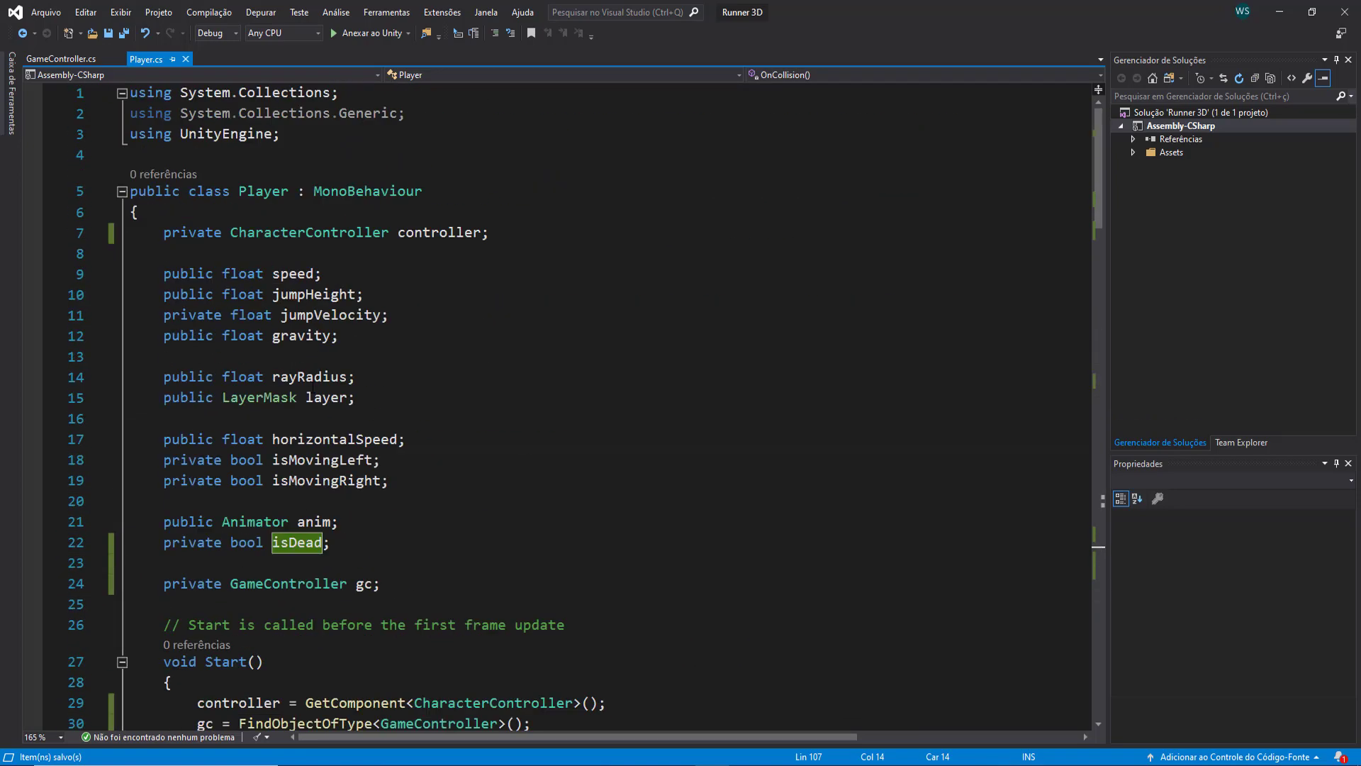
scroll(225, 358, down, 4)
Change isDead from private to public, save Player.cs, and return to GameController.cs.
double_click(194, 292)
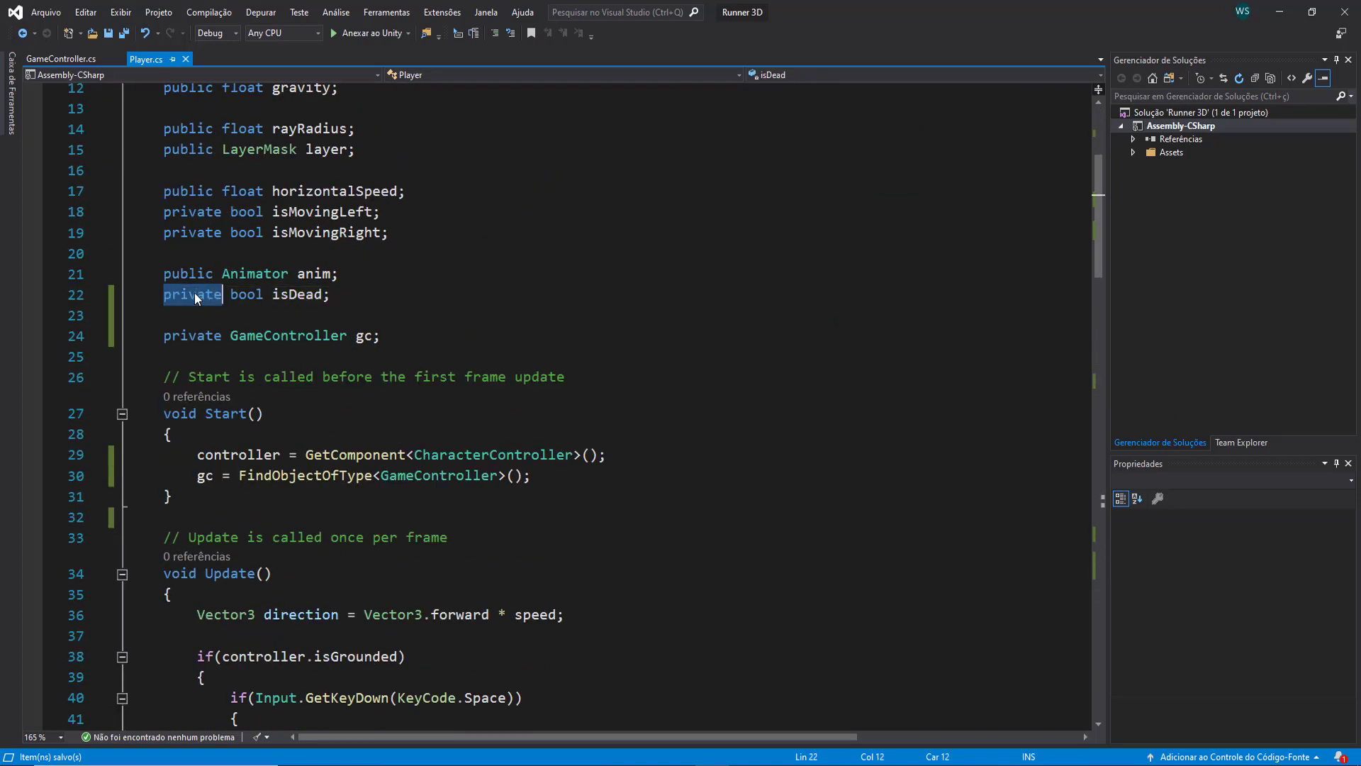
text(public)
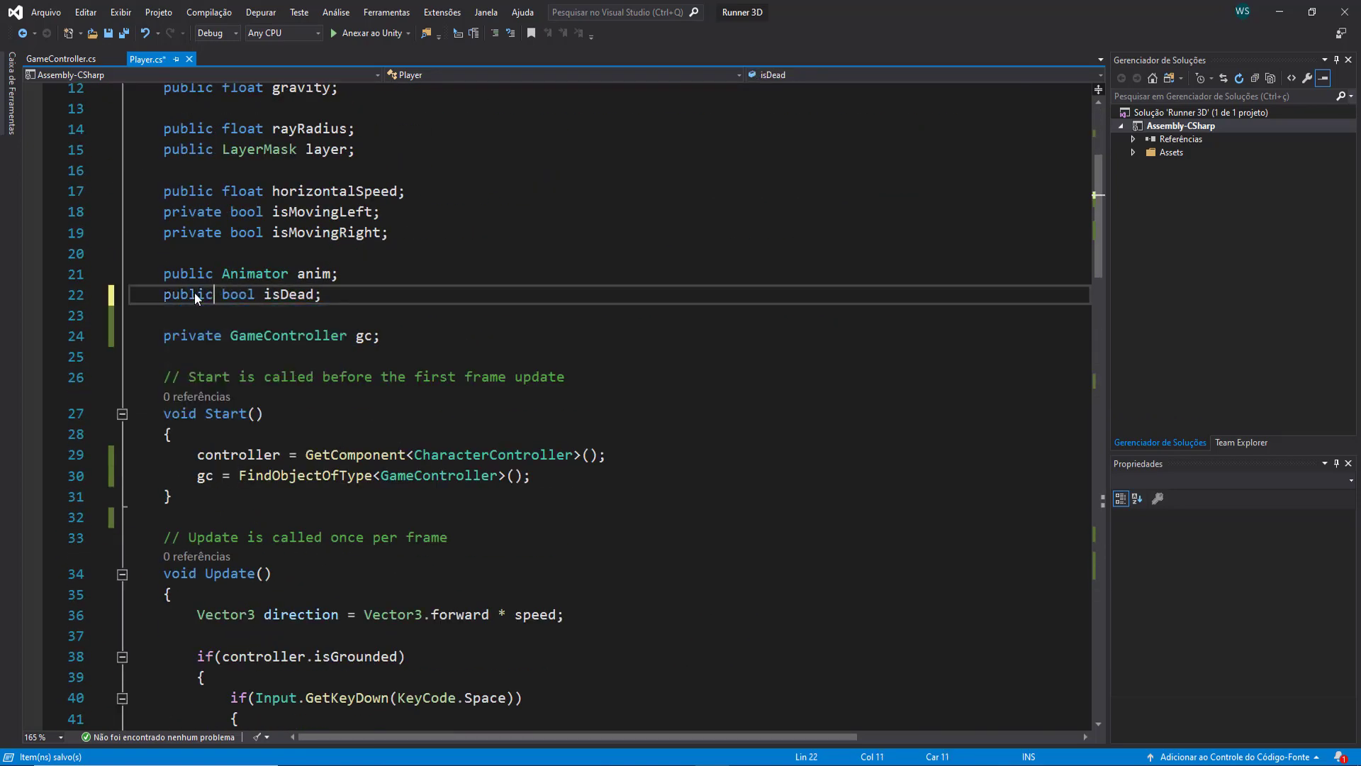
key(ctrl+s)
click(61, 60)
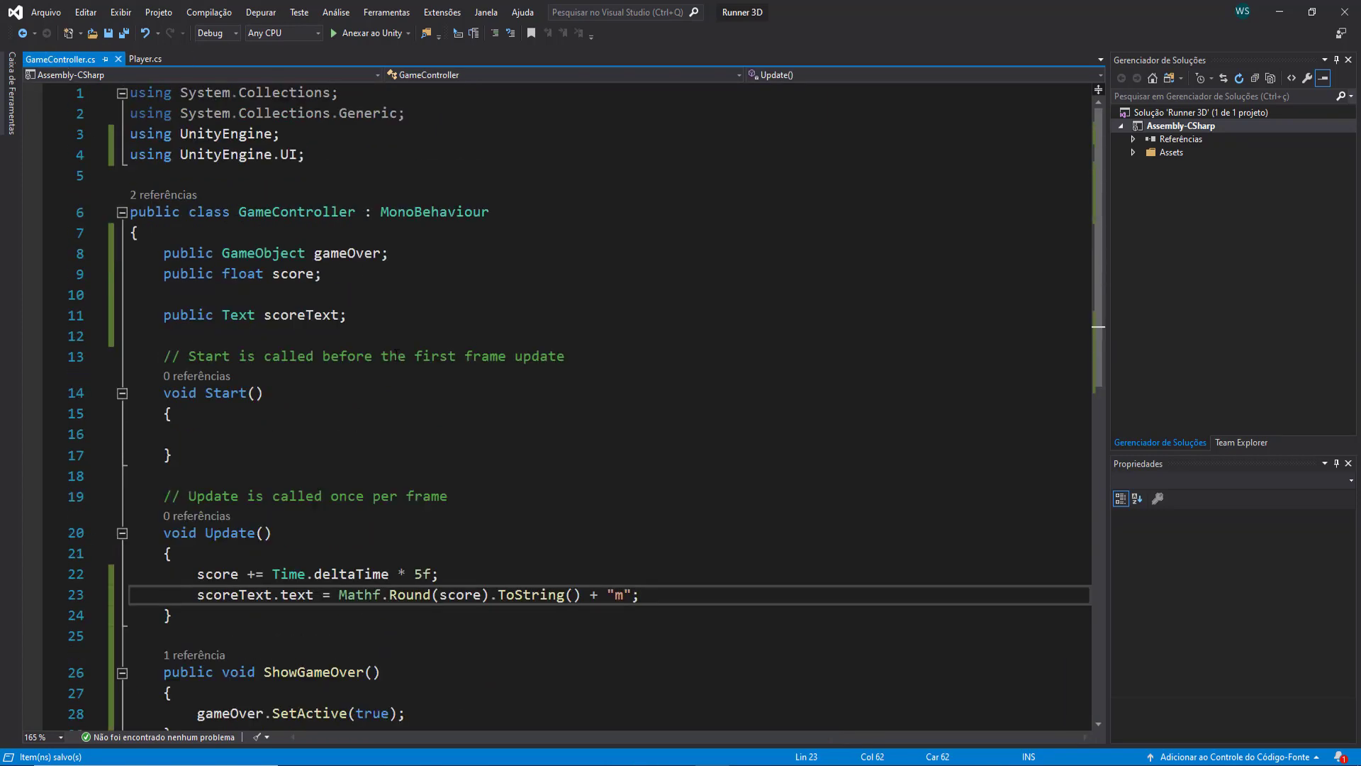
Declare a private Player player field below the scoreText field.
click(408, 317)
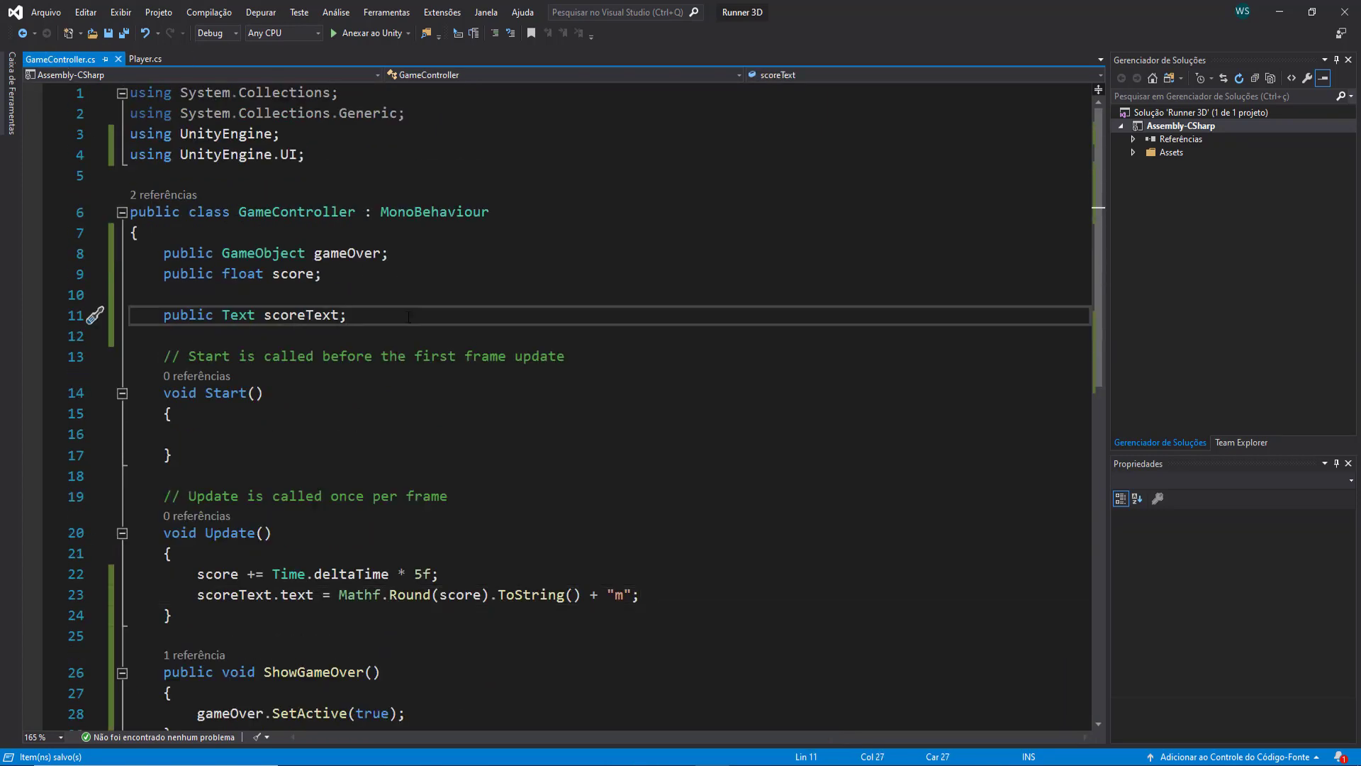
key(Return)
key(Return)
text(pla)
key(BackSpace)
key(BackSpace)
key(BackSpace)
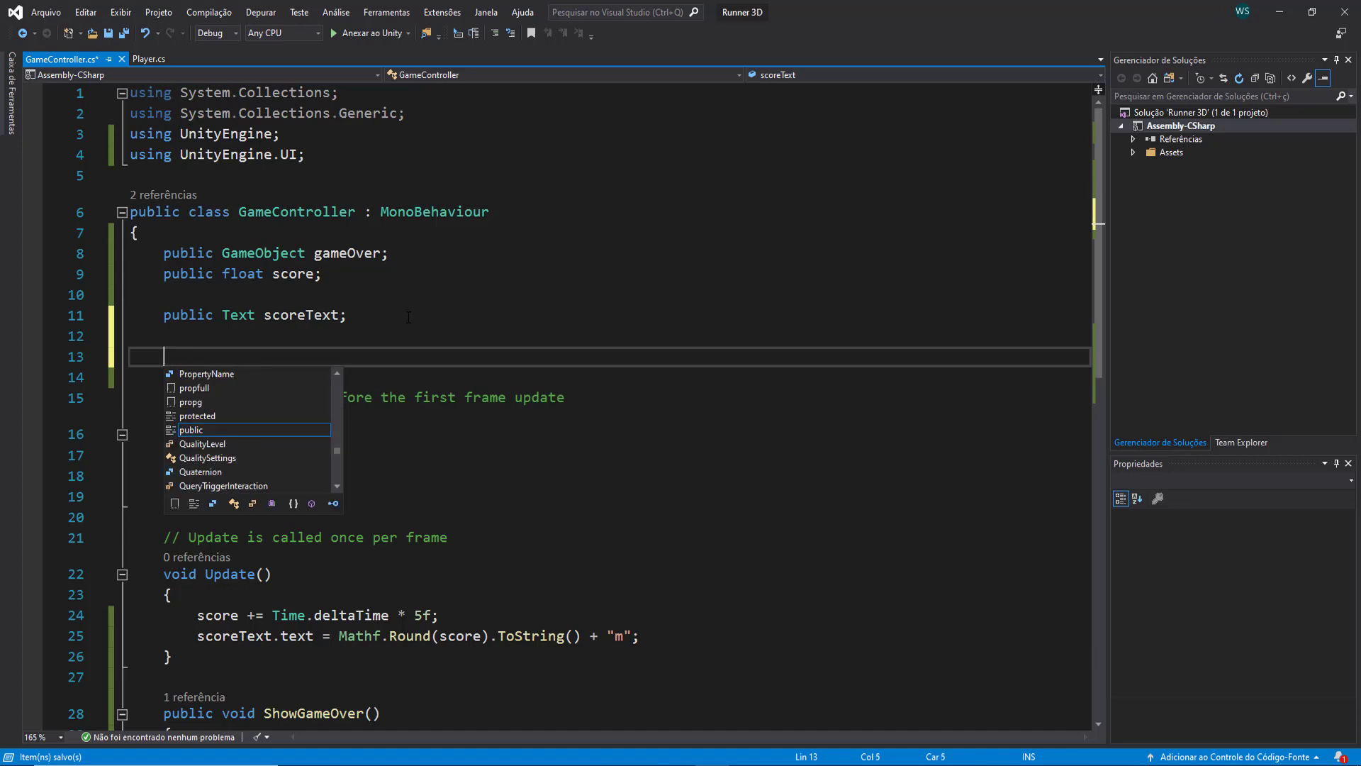
text(private playe)
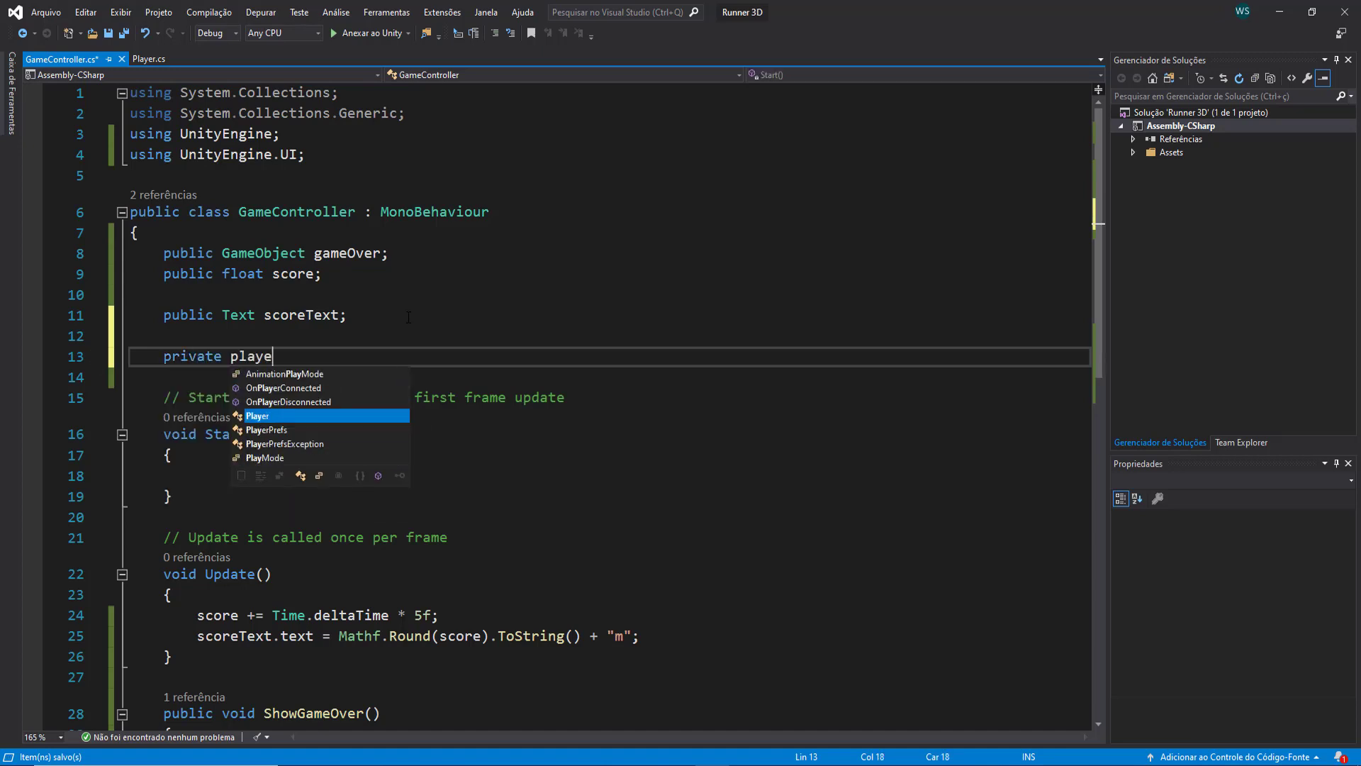
text(r)
key(Tab)
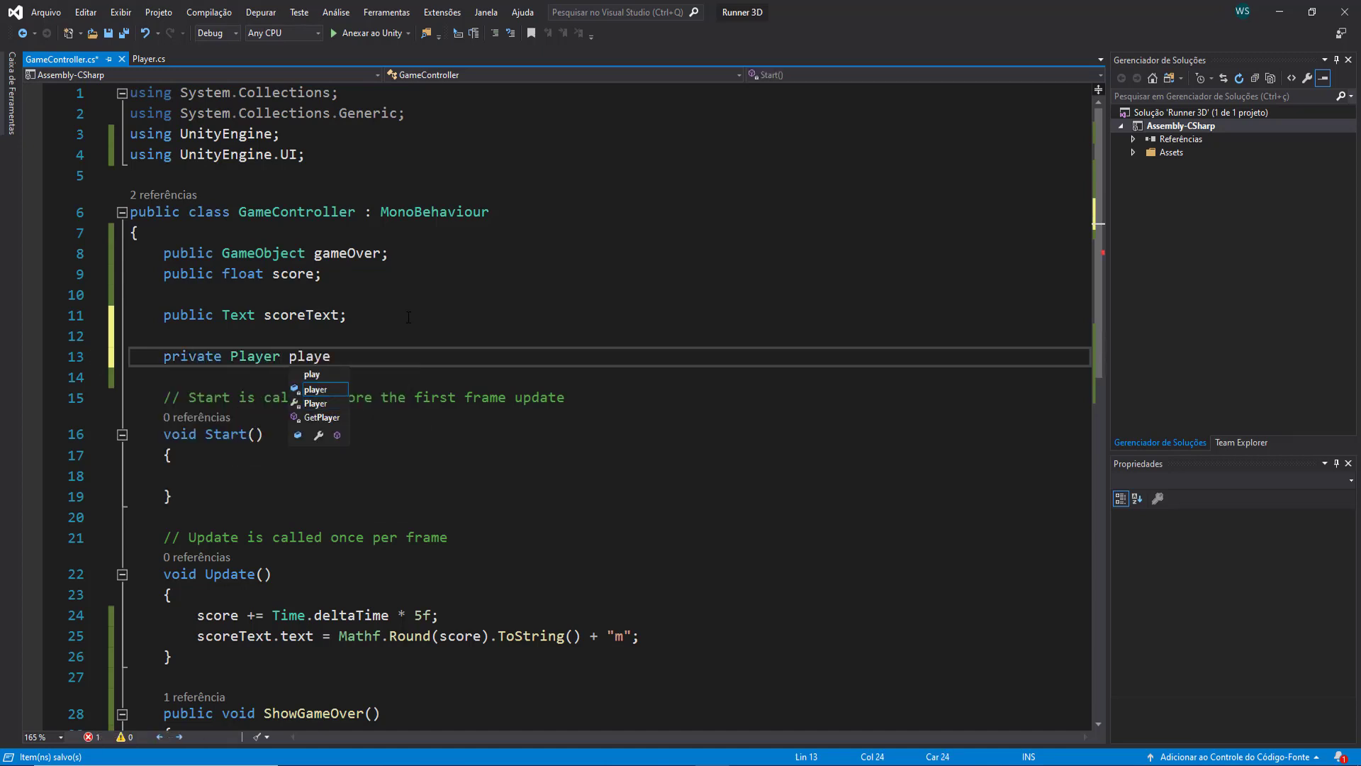
In Start, find the player object by tag and store its Player component in player.
click(269, 471)
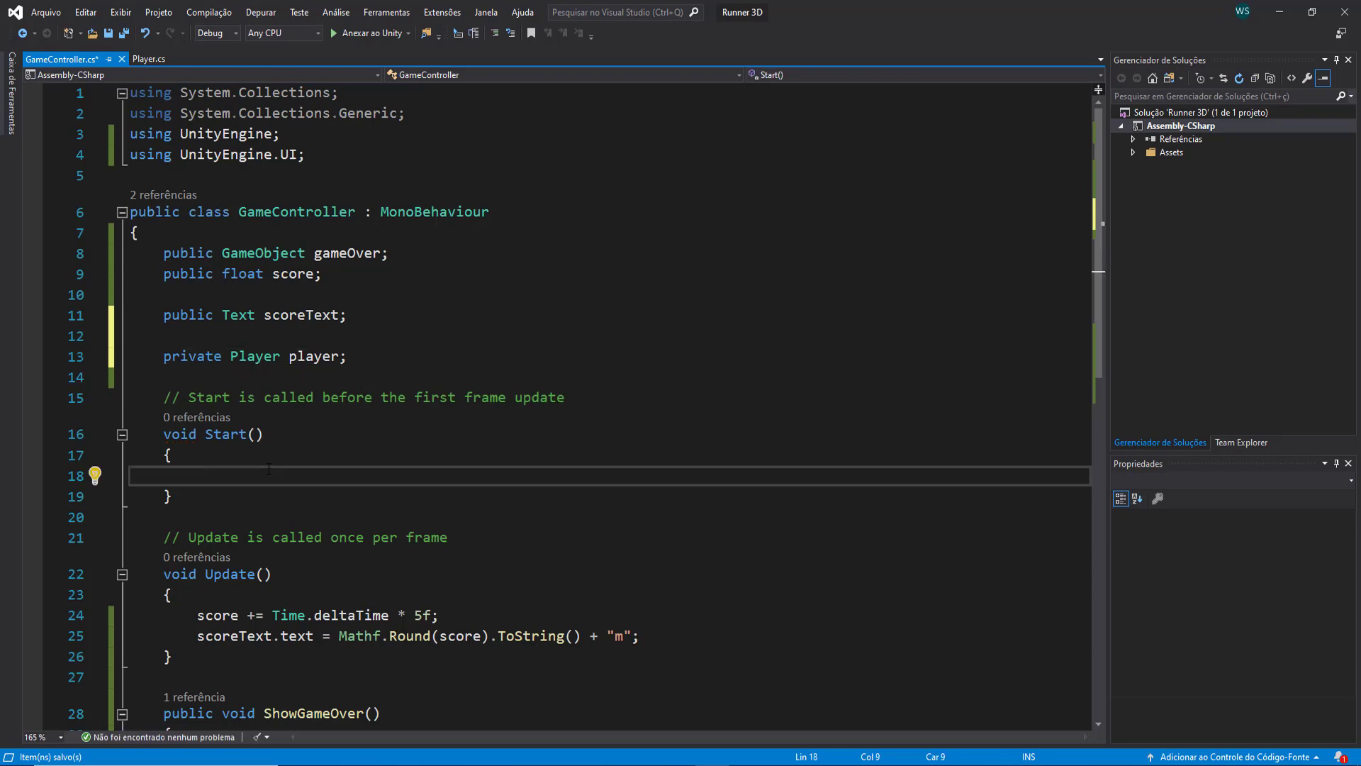
text(player = )
text(game)
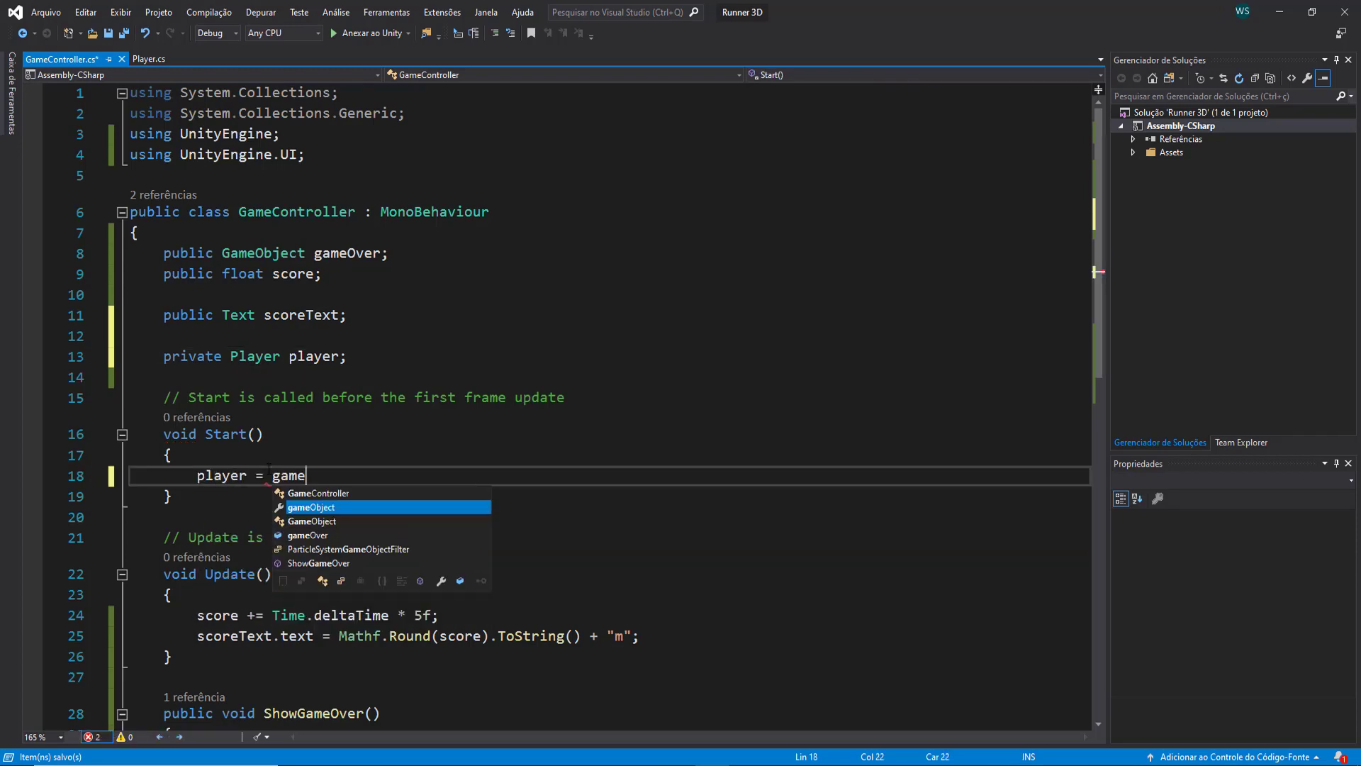
key(Tab)
text(.Find)
key(Down)
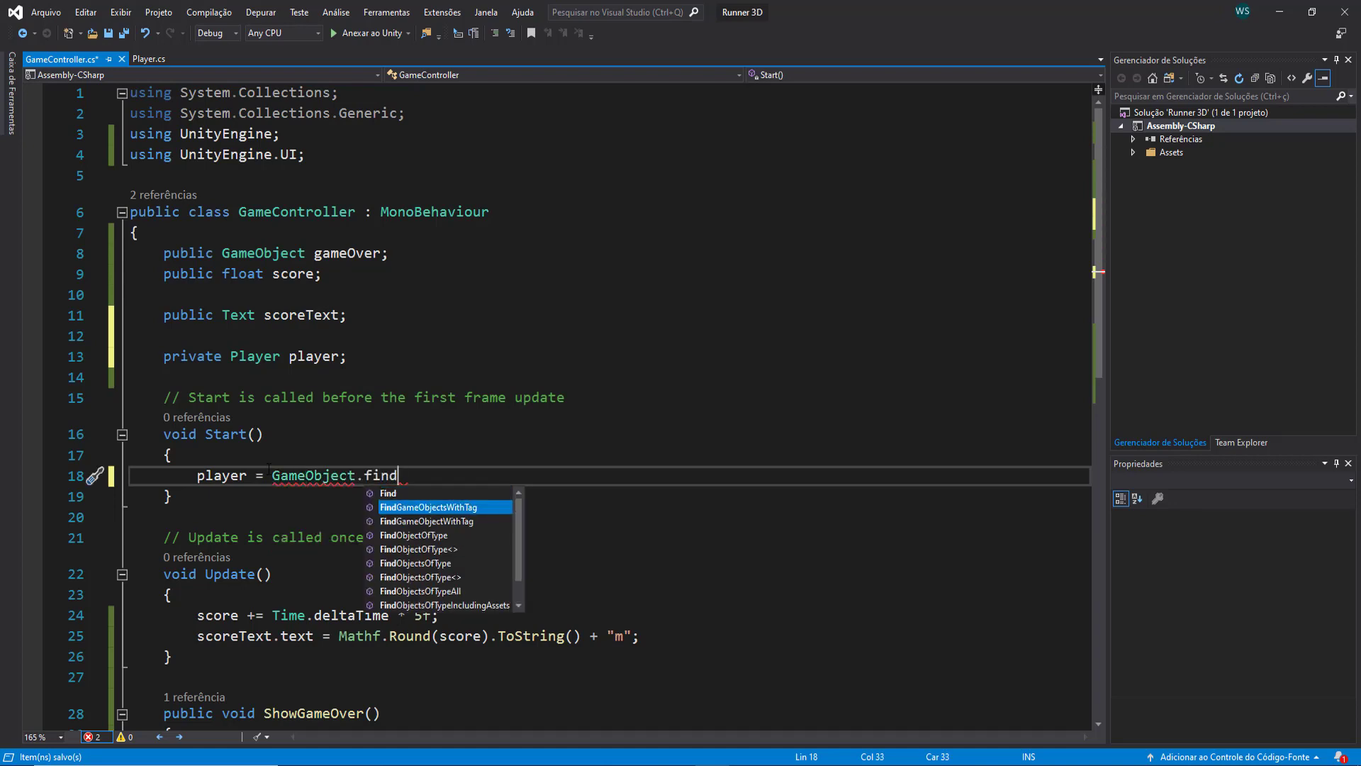
key(Down)
key(Tab)
text((")
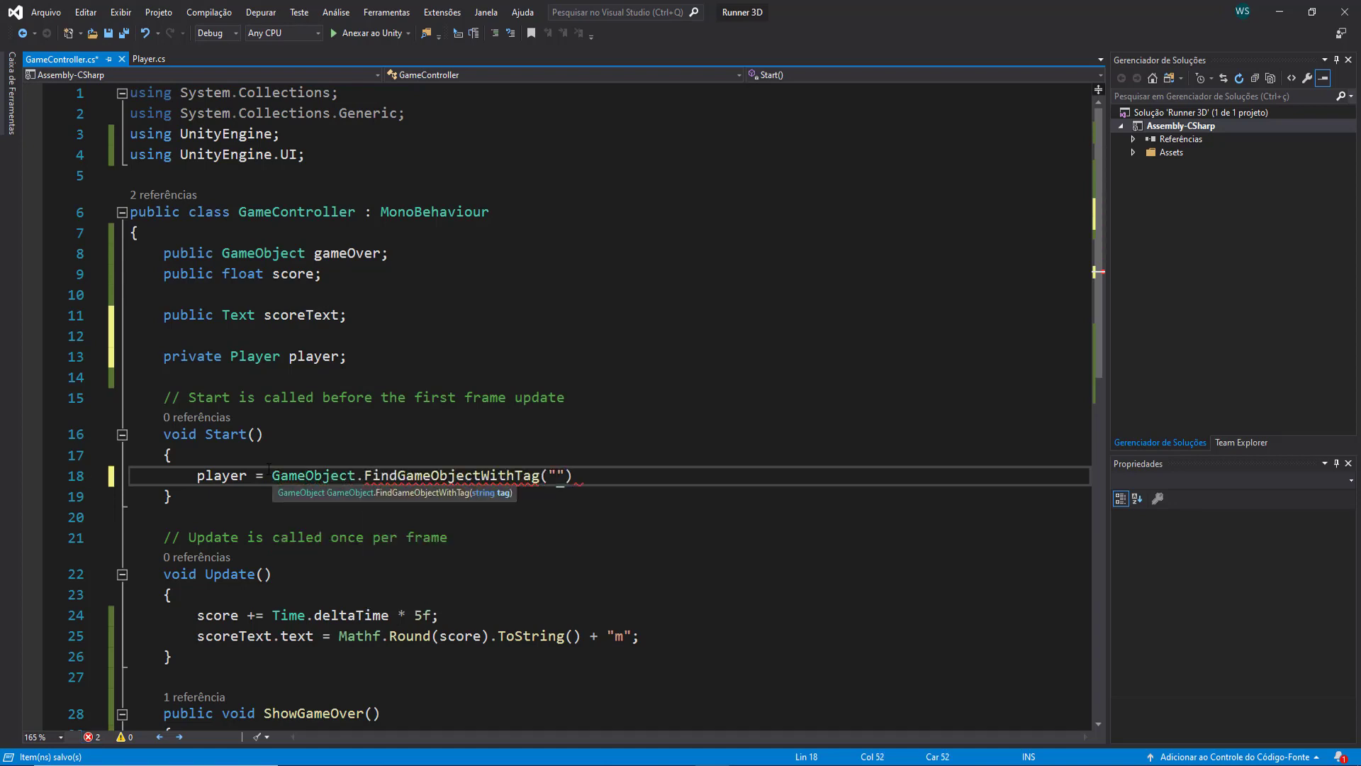
text(r"))
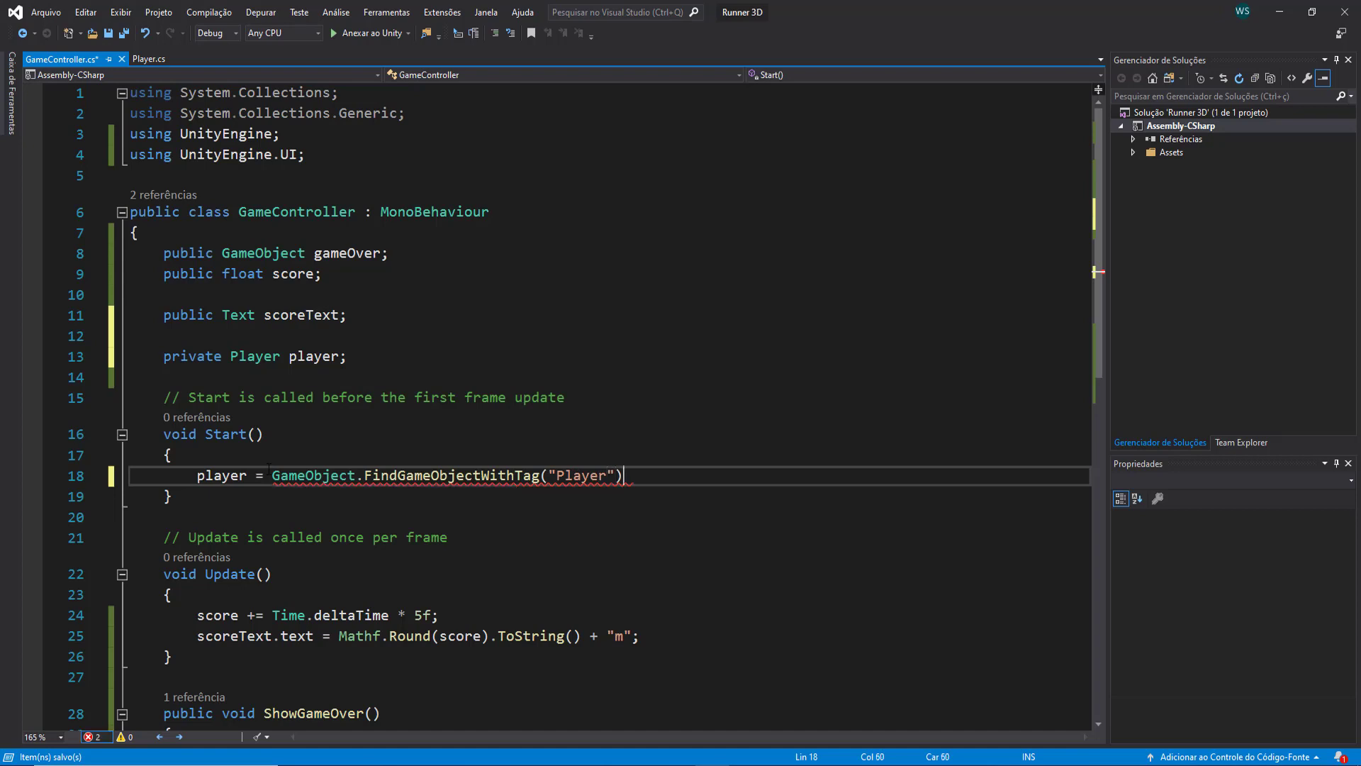
text(.getComponent<P)
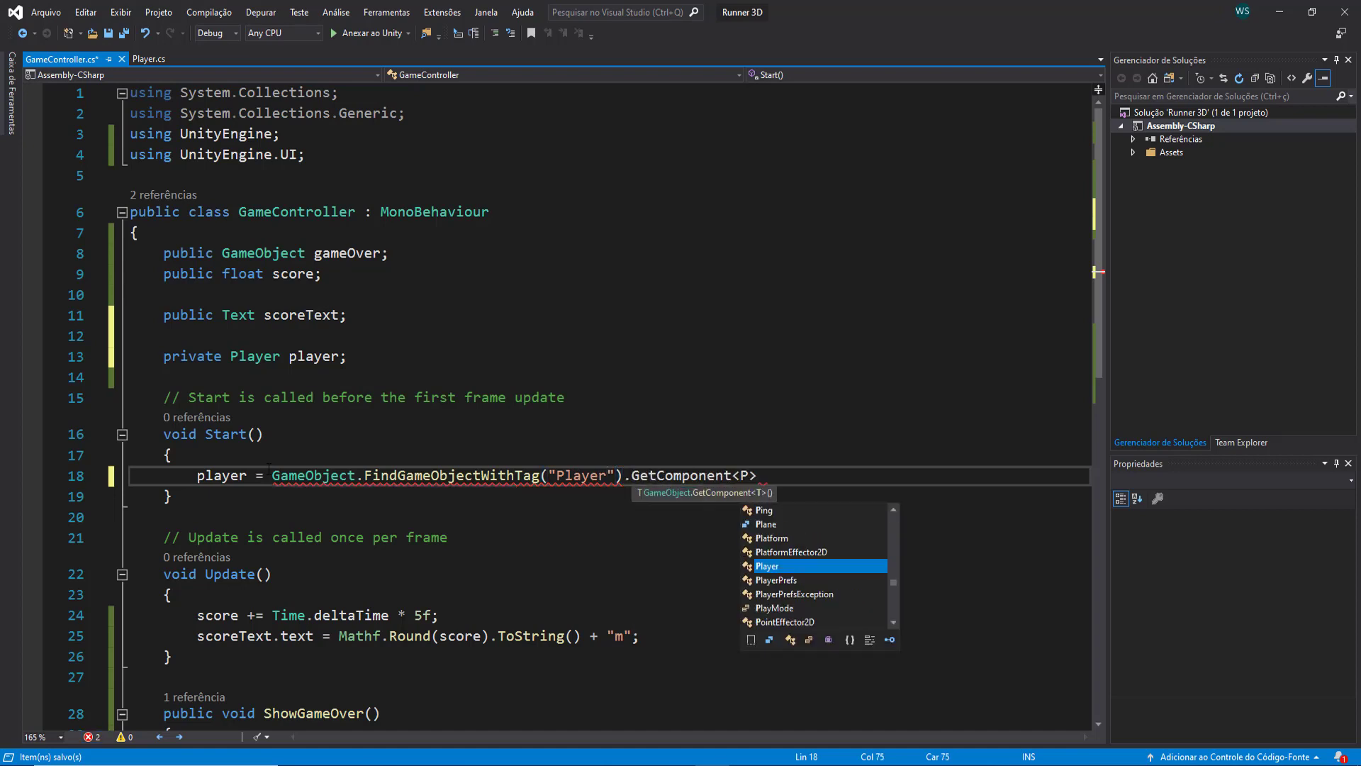
text(layer>();)
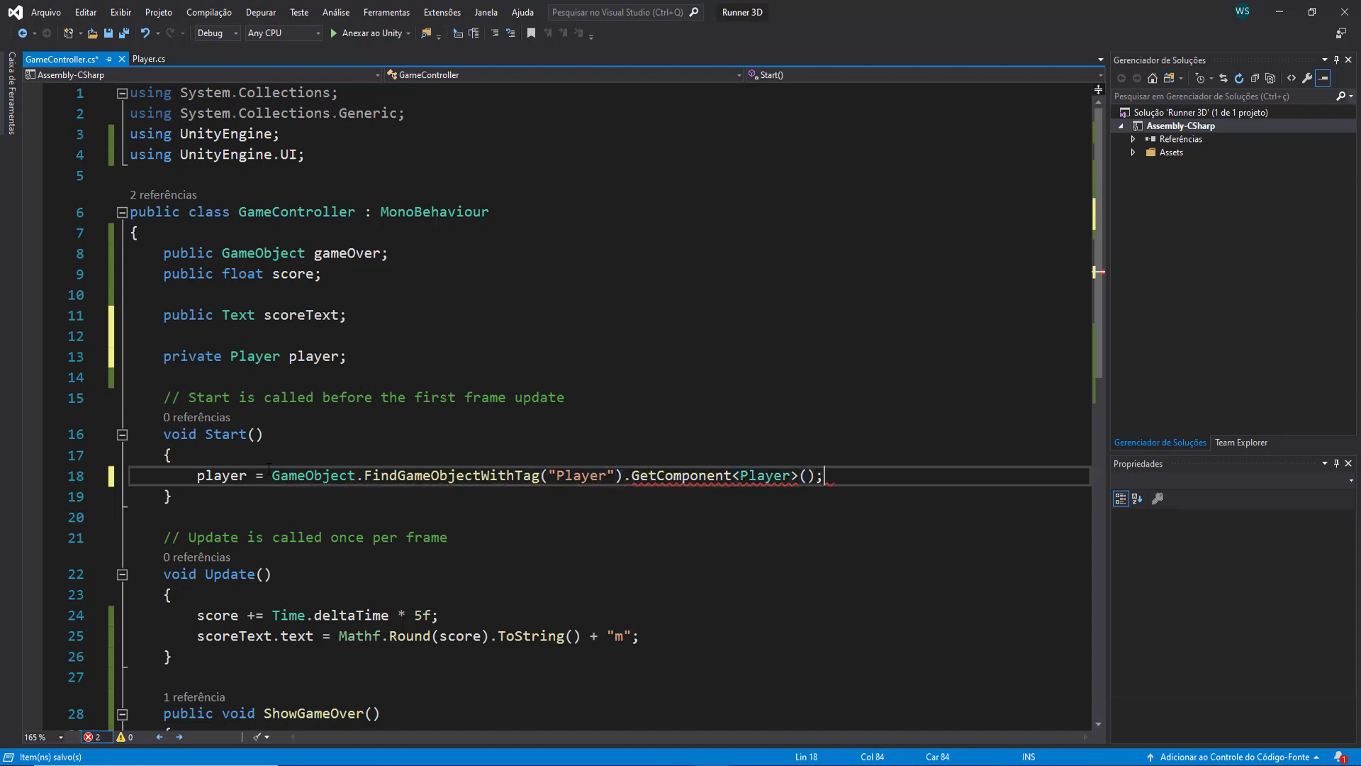
Add an if on player.isDead with an empty brace block at the top of Update.
double_click(207, 476)
scroll(368, 319, down, 2)
scroll(368, 320, down, 1)
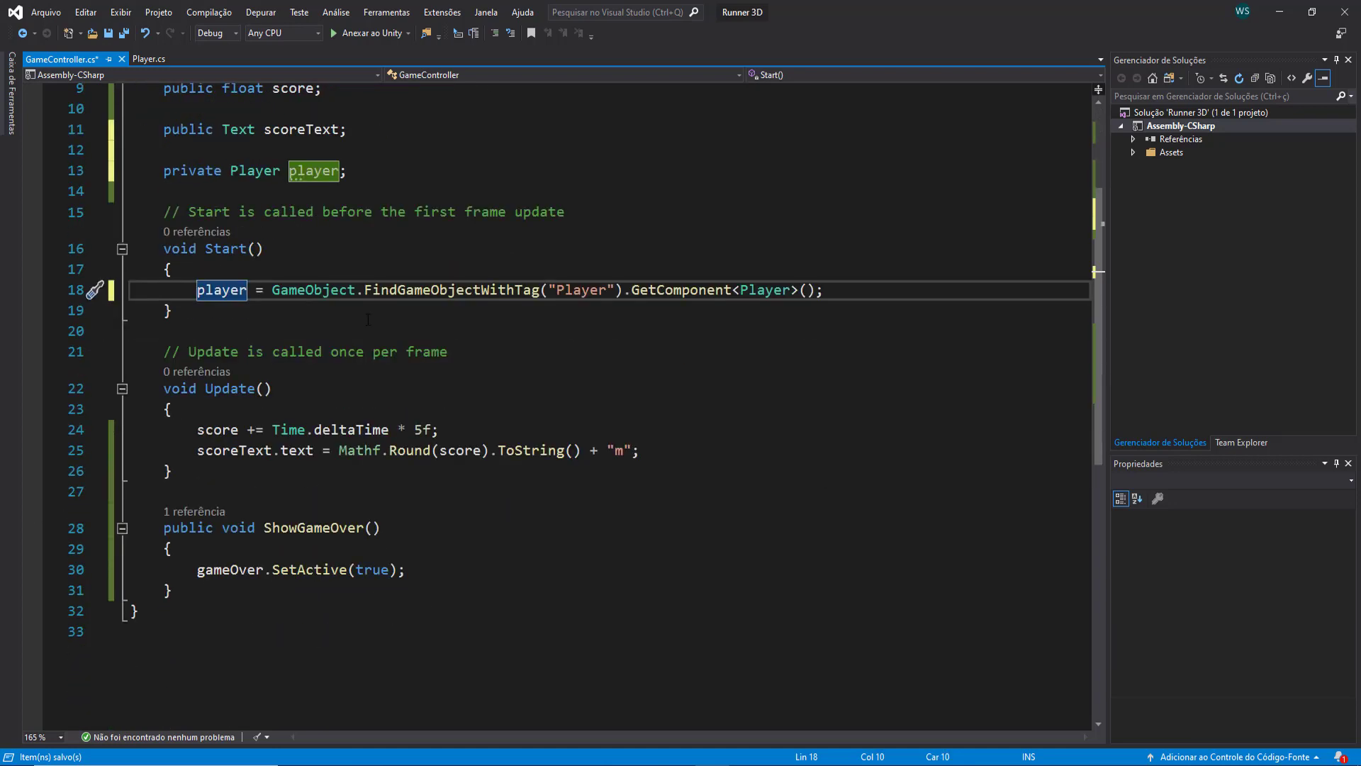
click(289, 412)
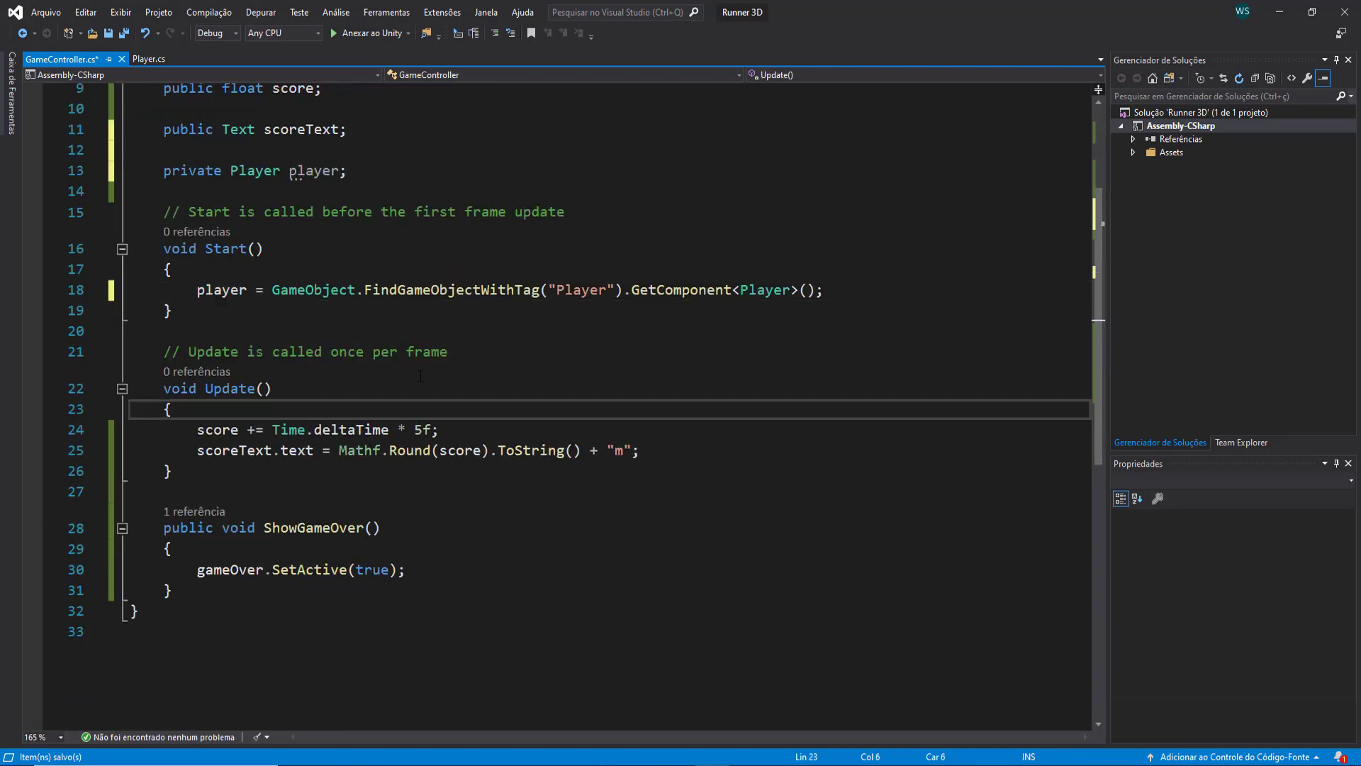
key(Return)
text(if()
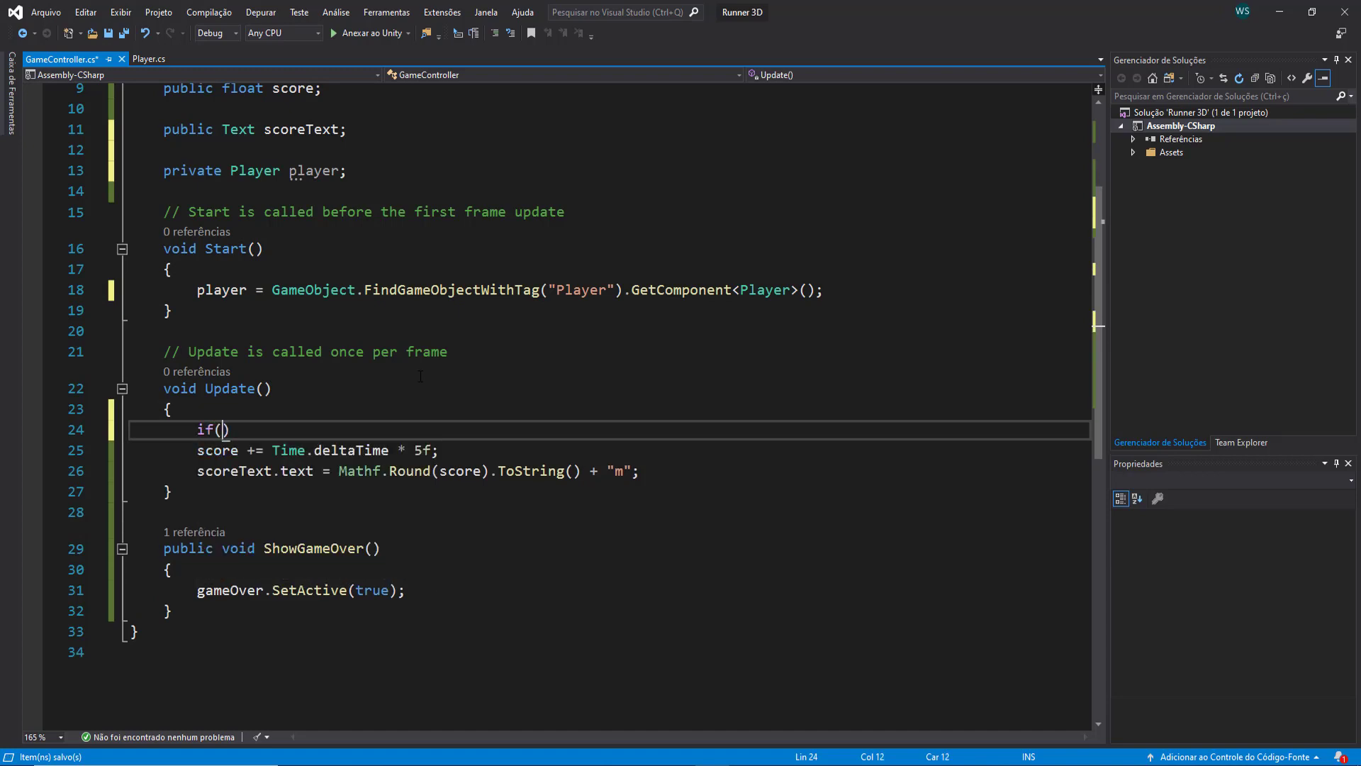
text(player.is)
key(Tab)
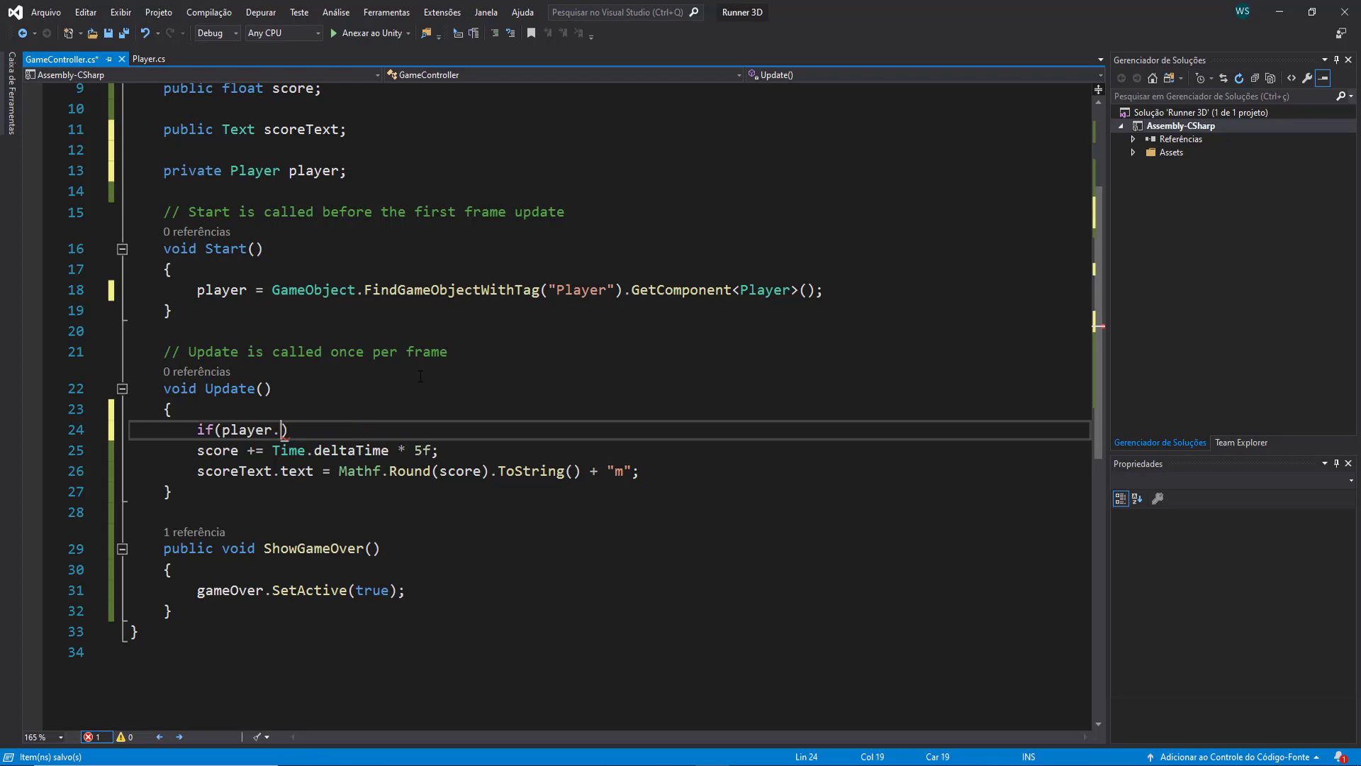
text(i)
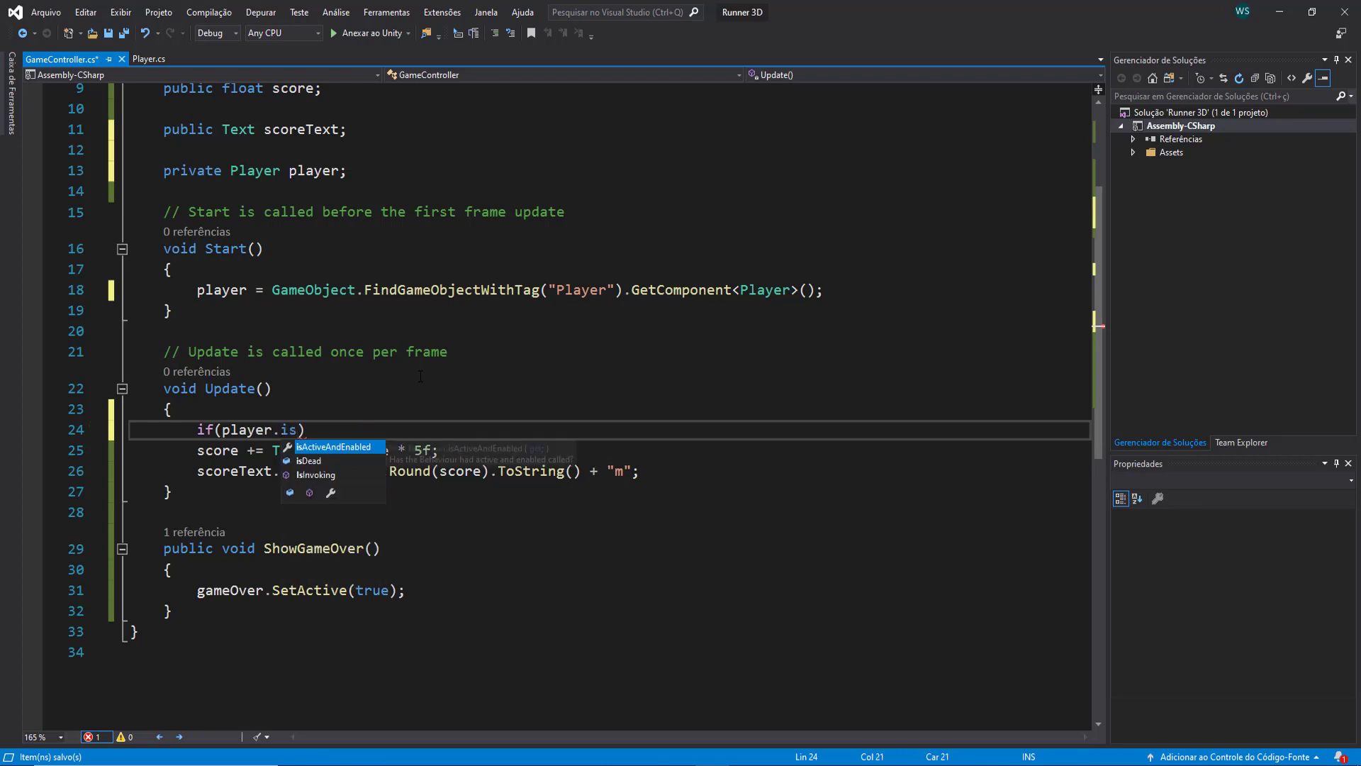
text(s)
key(Down)
key(Tab)
key(Return)
text({)
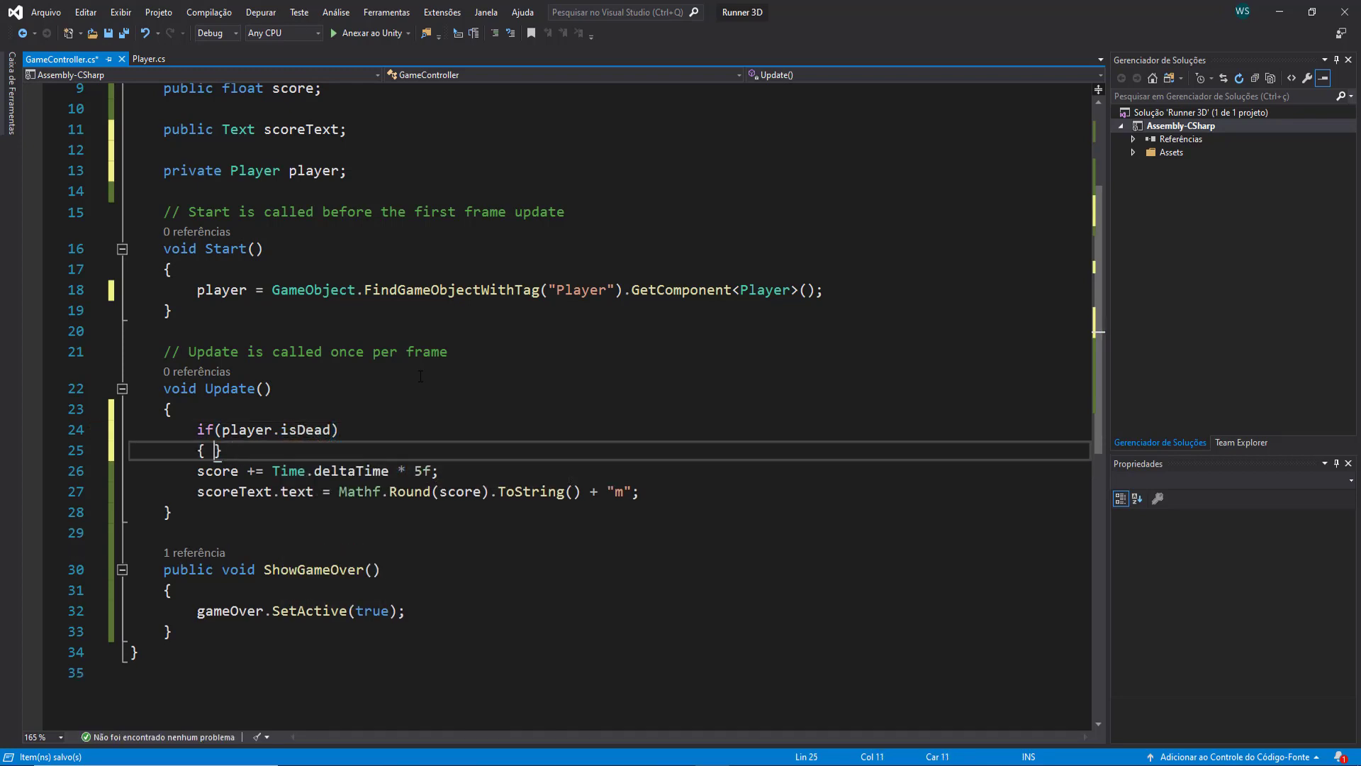
key(Return)
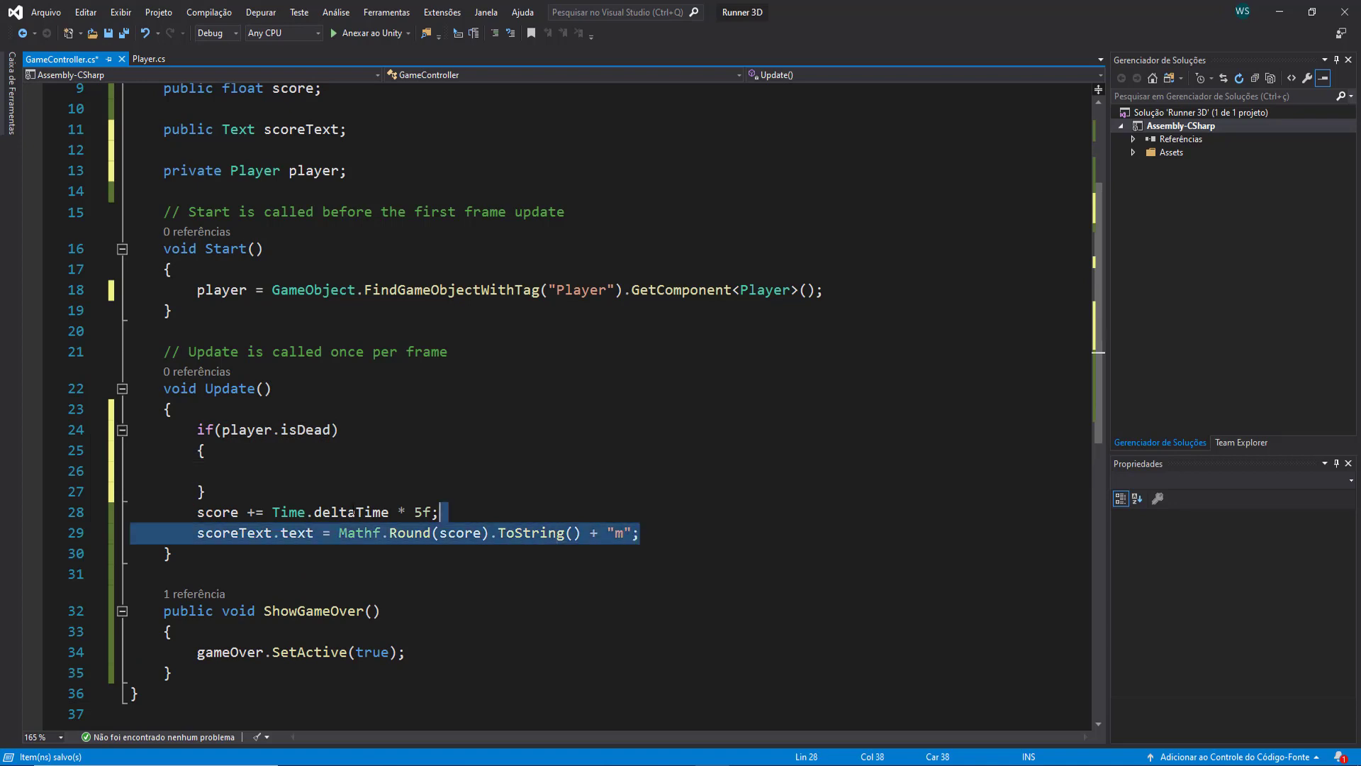
Move the two score lines into the block, negate the condition to !player.isDead, and save.
drag(643, 533, 197, 512)
key(ctrl+c)
click(249, 474)
key(ctrl+v)
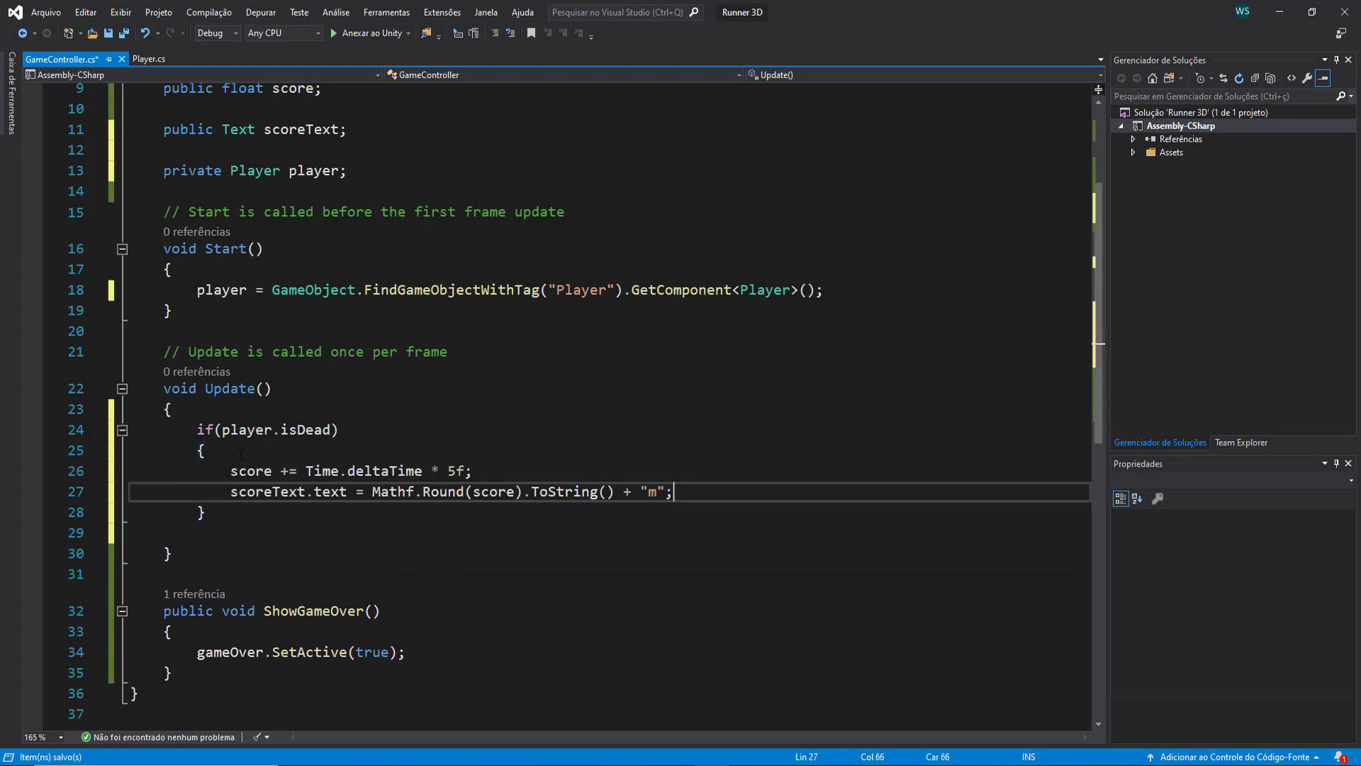
click(222, 430)
text(!)
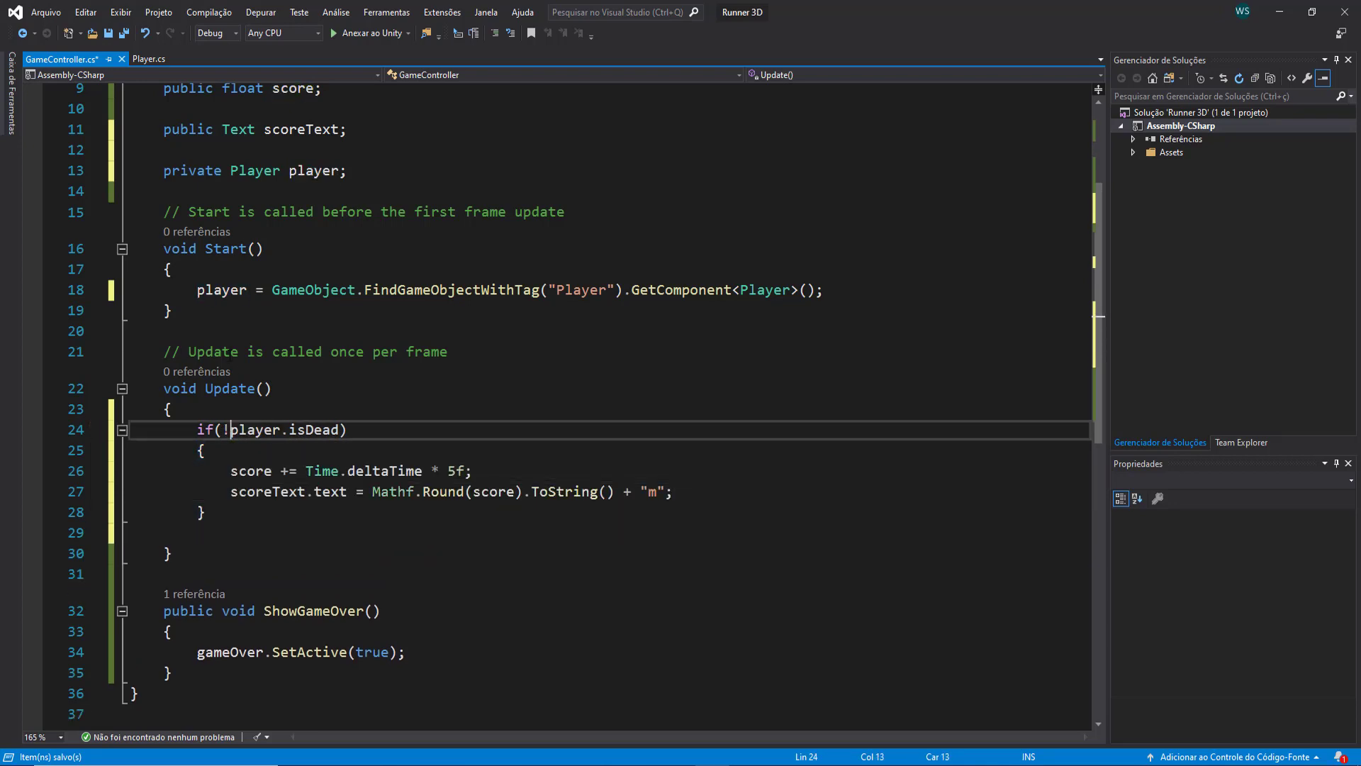
drag(249, 536, 202, 430)
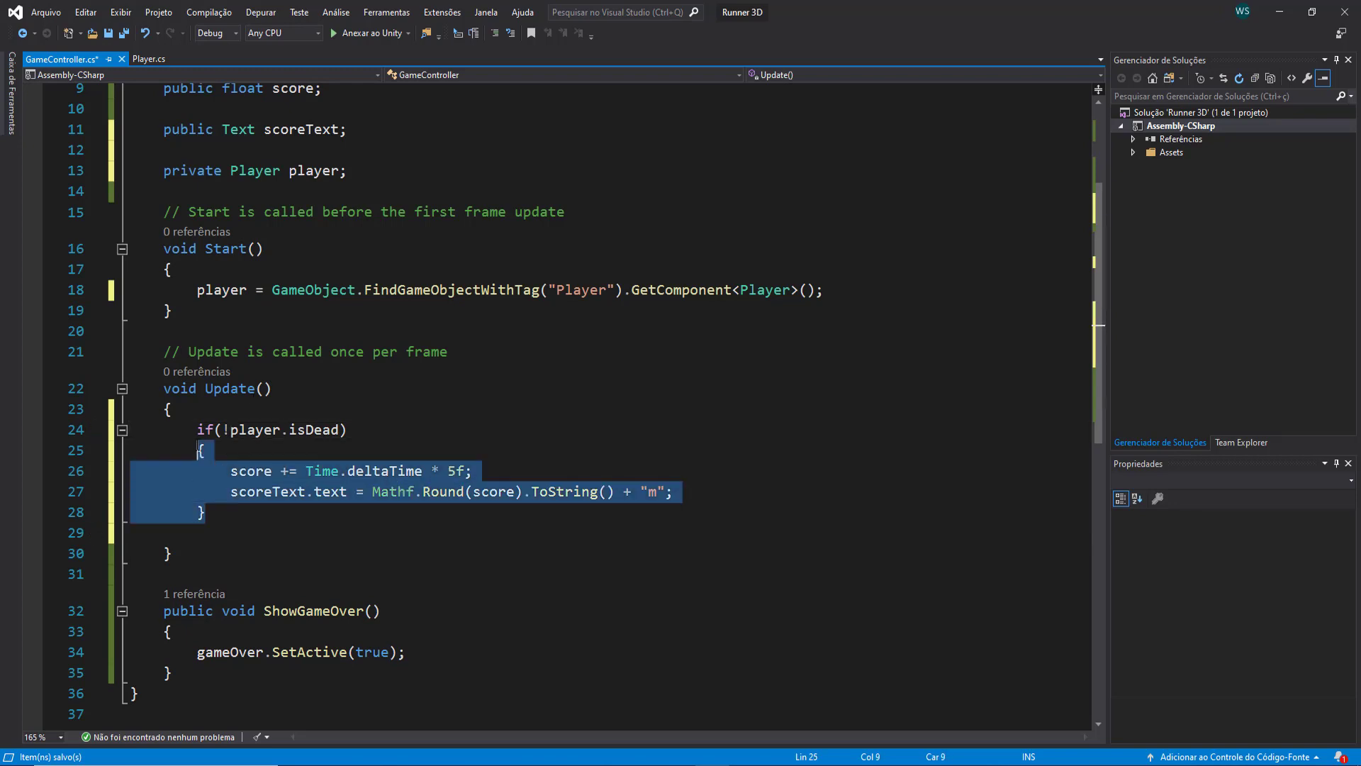
click(202, 436)
click(230, 470)
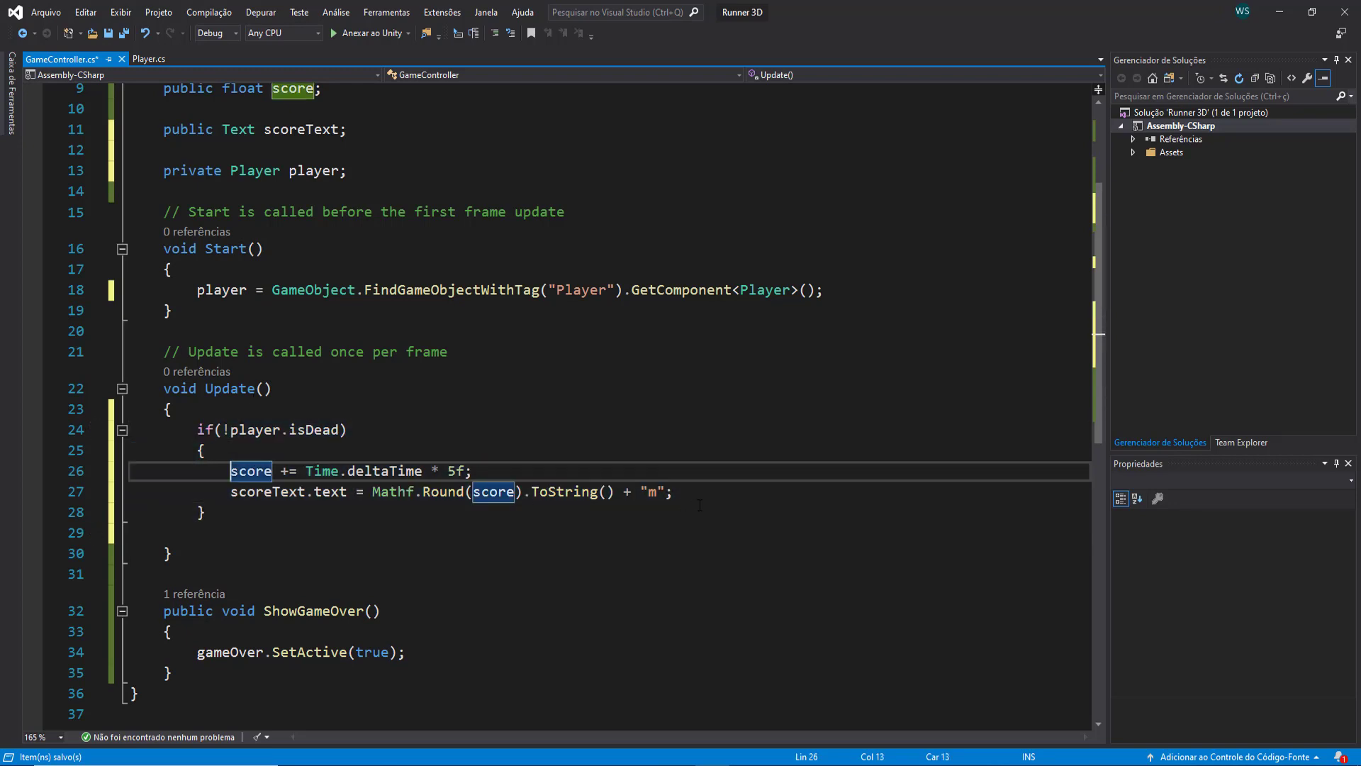
drag(207, 526, 230, 470)
key(ctrl+s)
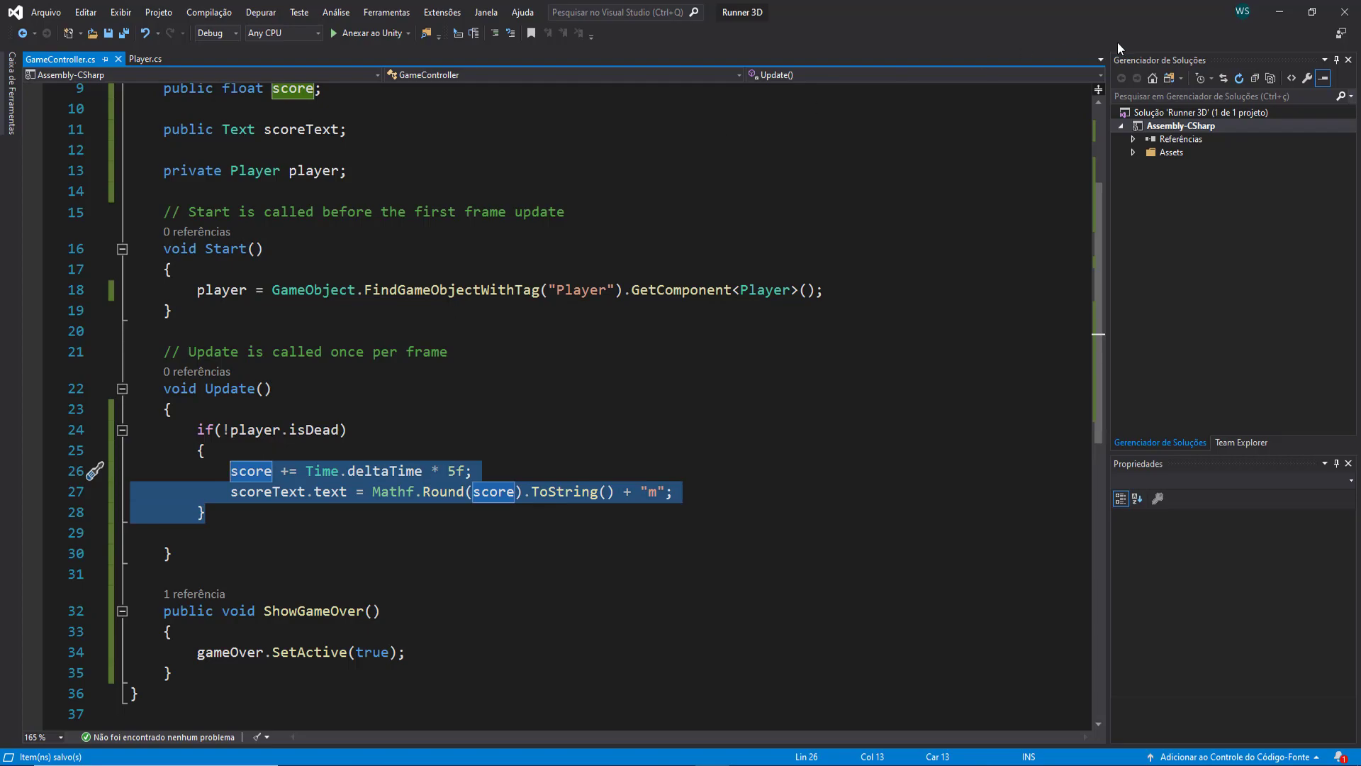
click(1279, 12)
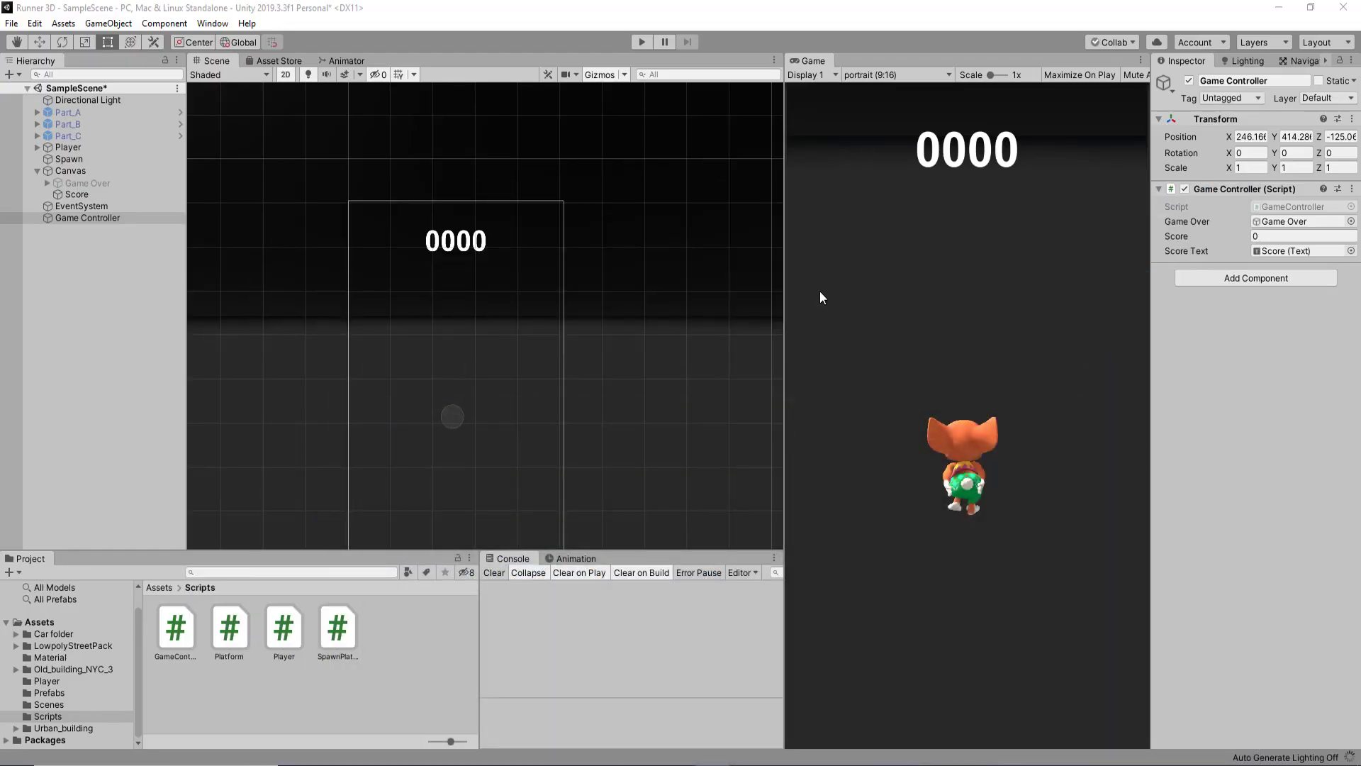
click(644, 41)
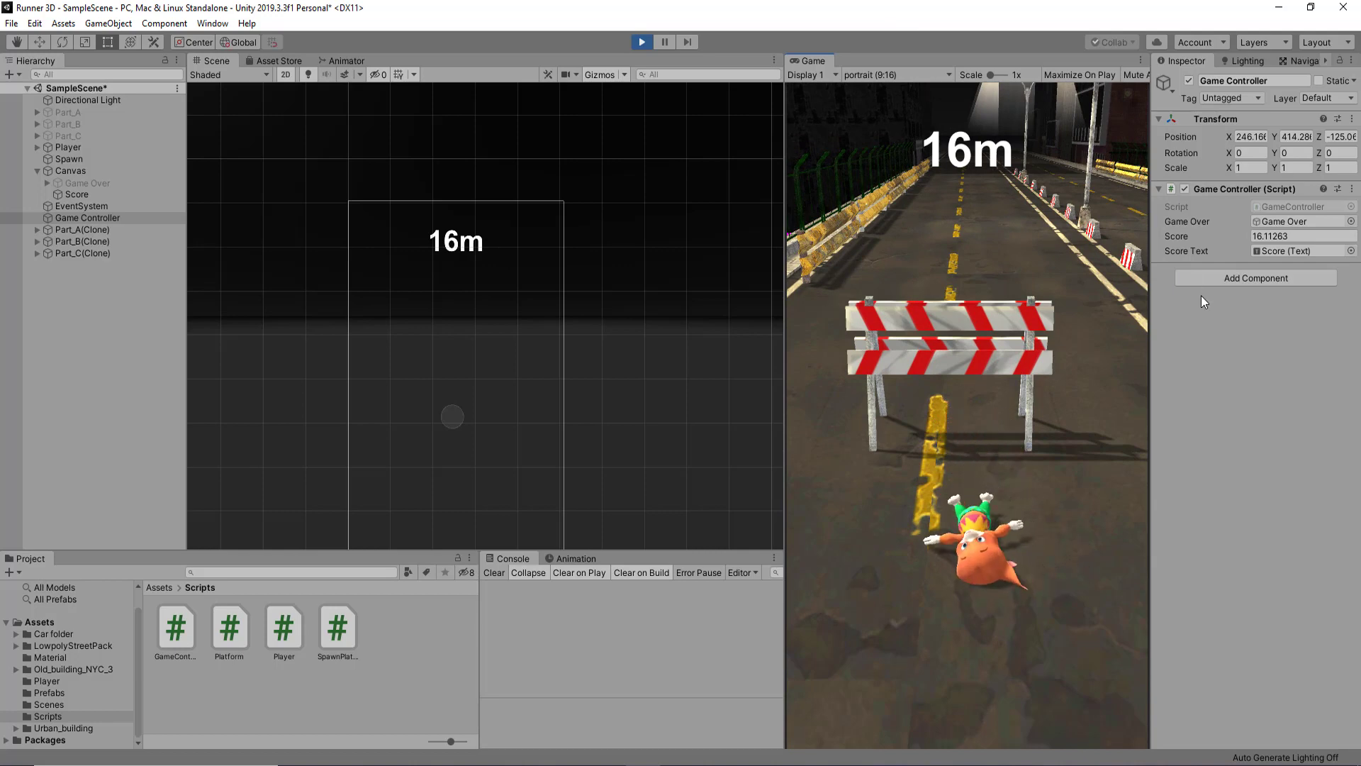
click(647, 42)
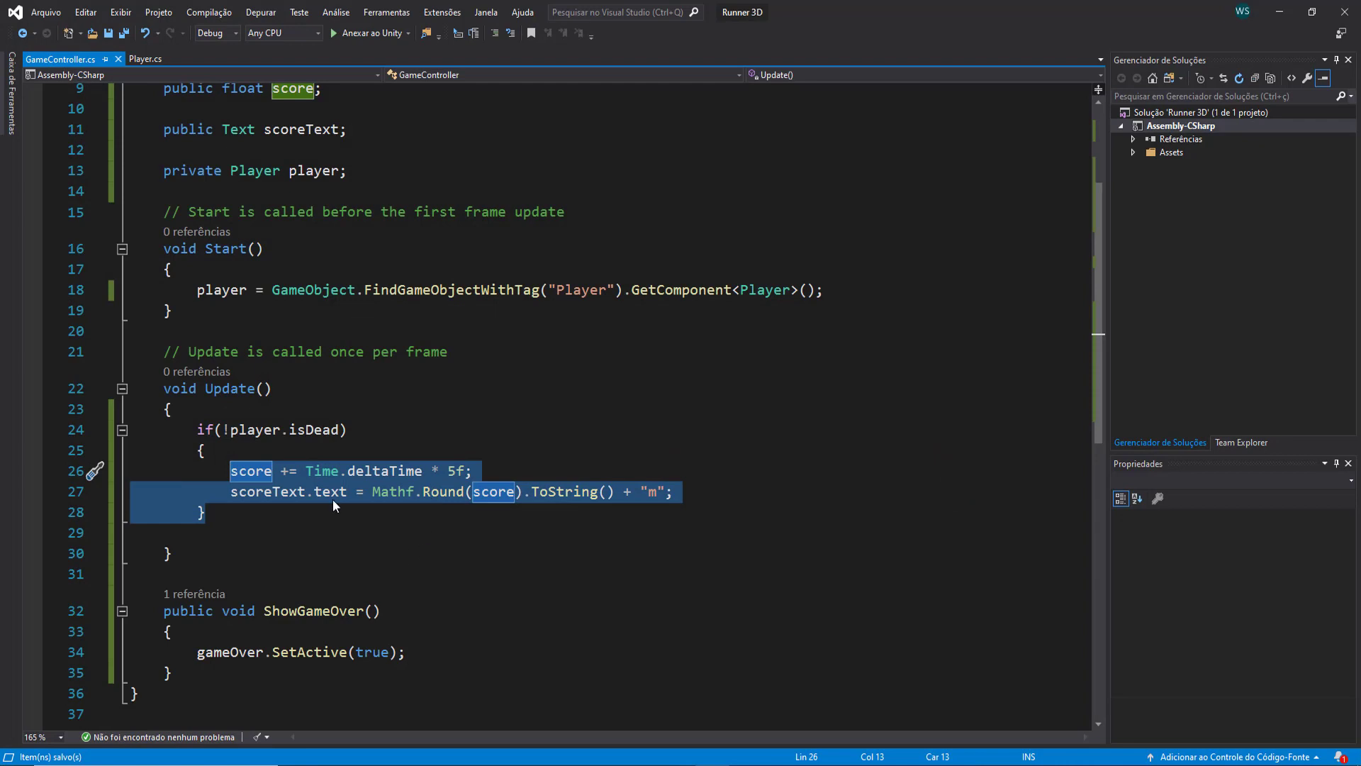
Leave the scoreText line and minimize Visual Studio, bringing back Unity's Game view showing 0000.
click(331, 495)
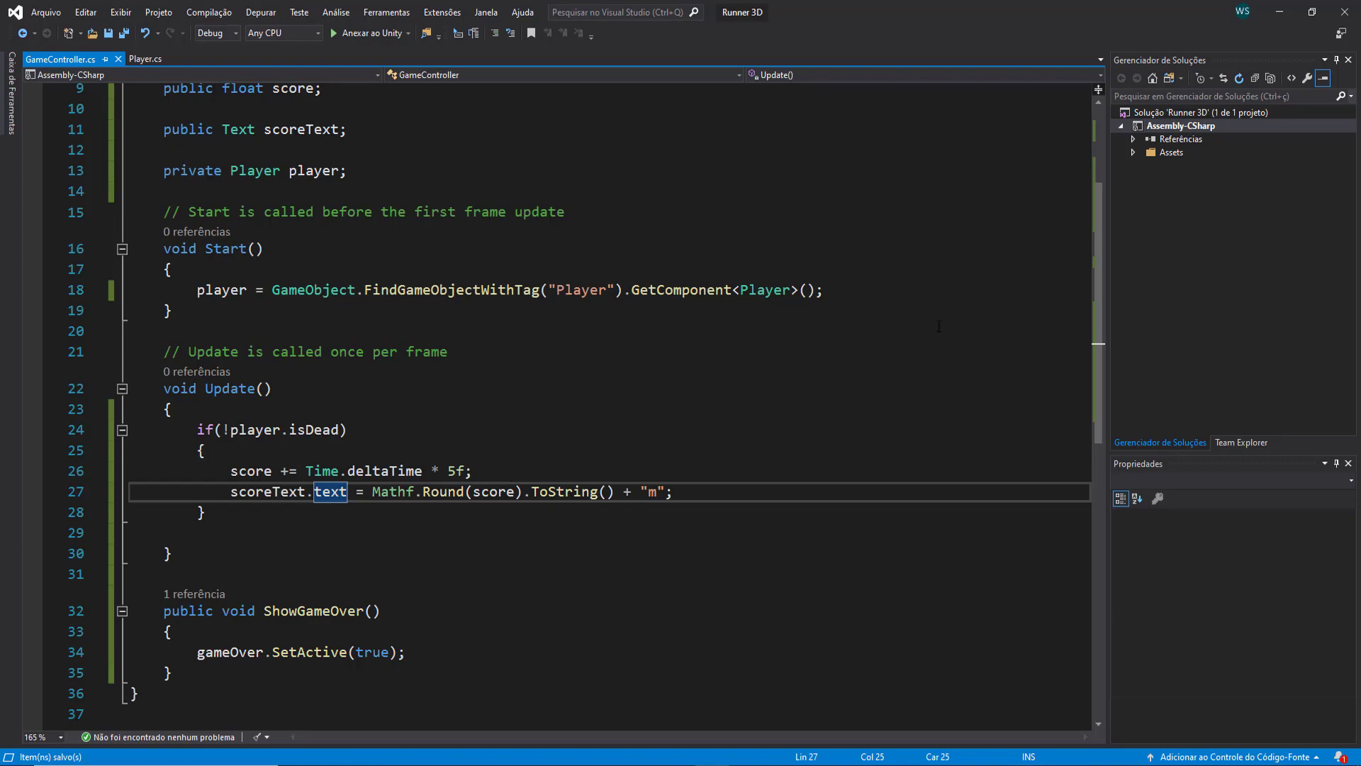
click(1279, 12)
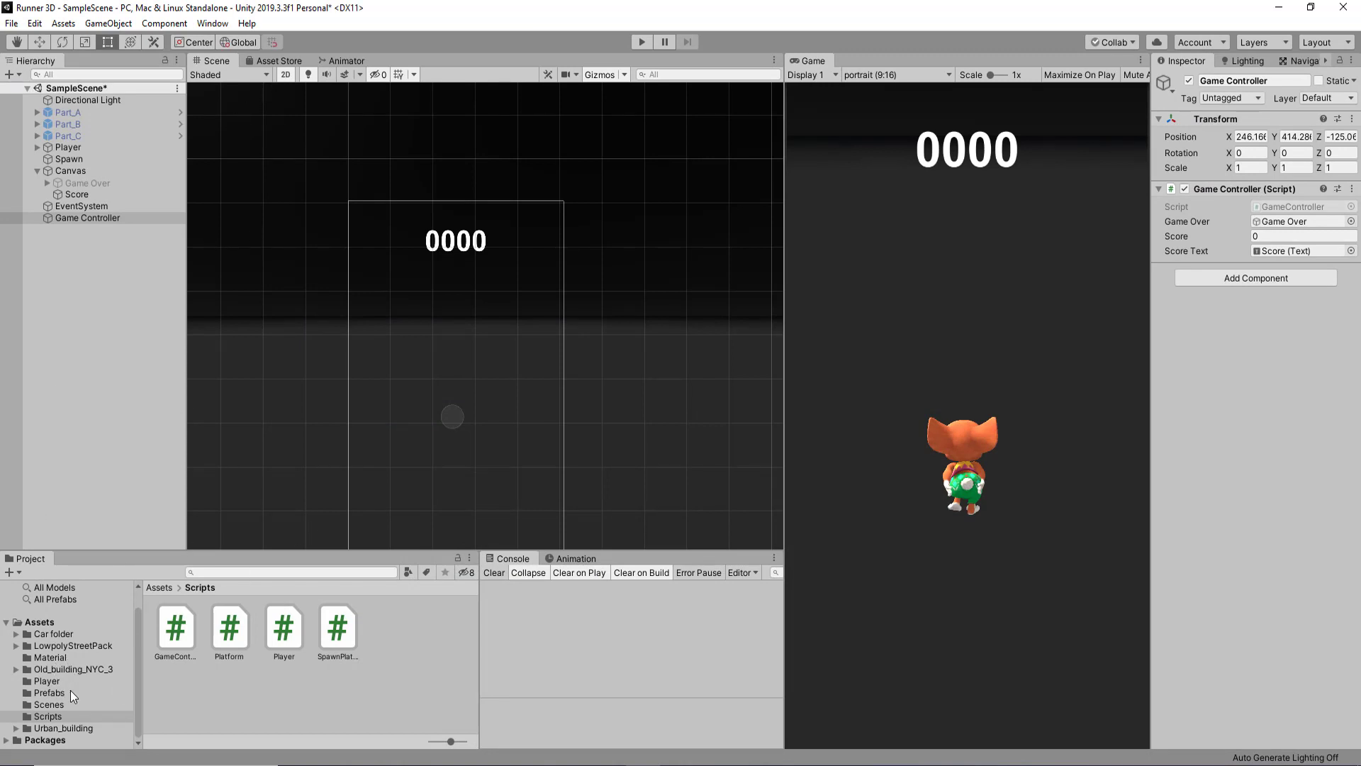
Browse the project asset folders, then import the LiquidFire Package 4 - BSH games coin package.
click(44, 669)
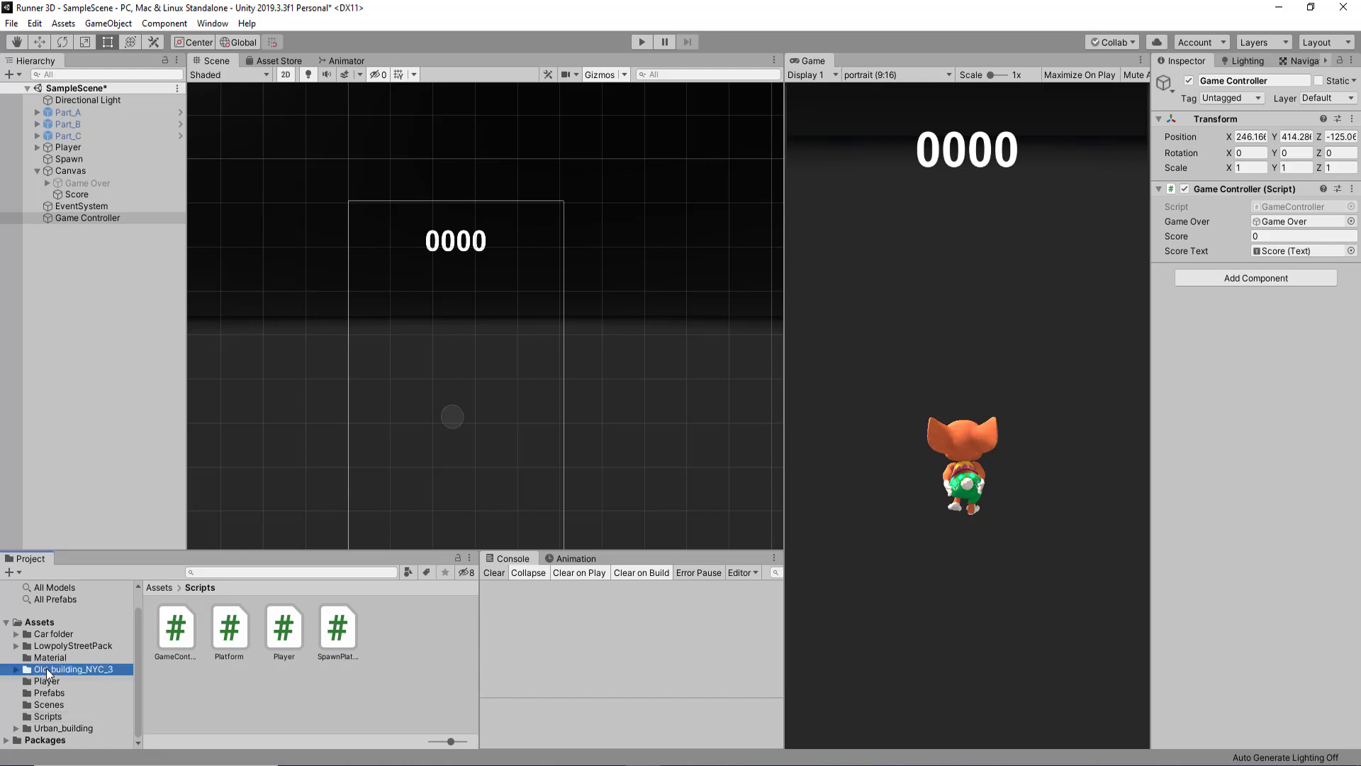
click(19, 647)
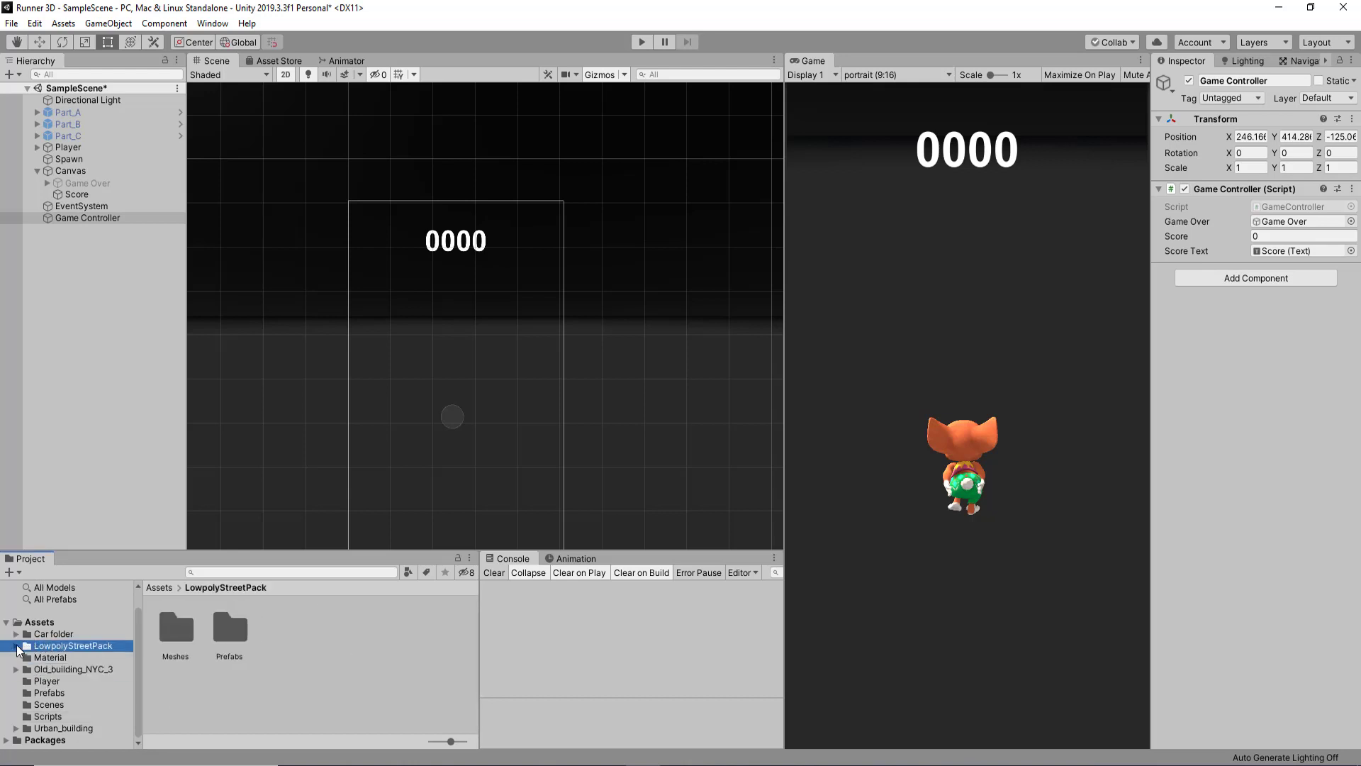
click(40, 727)
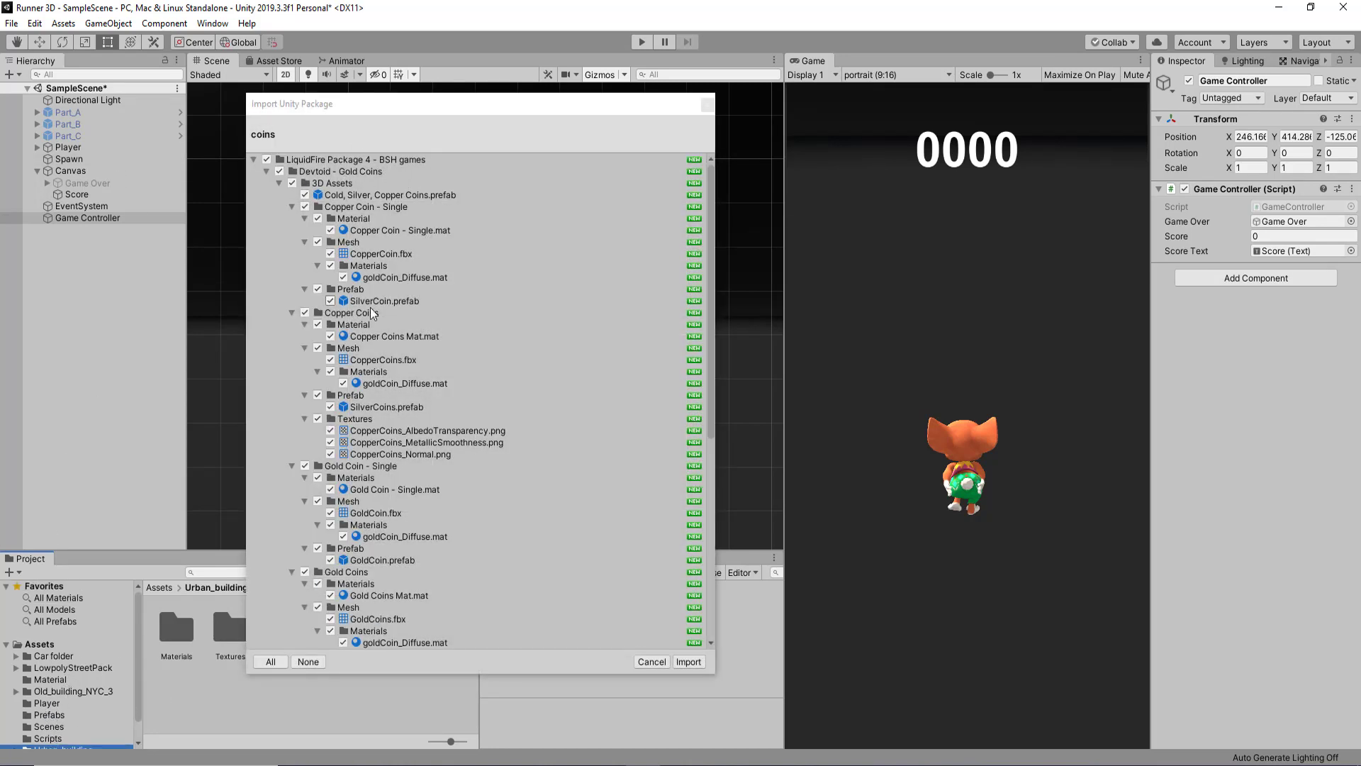
scroll(388, 308, down, 10)
scroll(406, 308, up, 10)
scroll(407, 307, down, 5)
scroll(406, 308, up, 5)
click(693, 661)
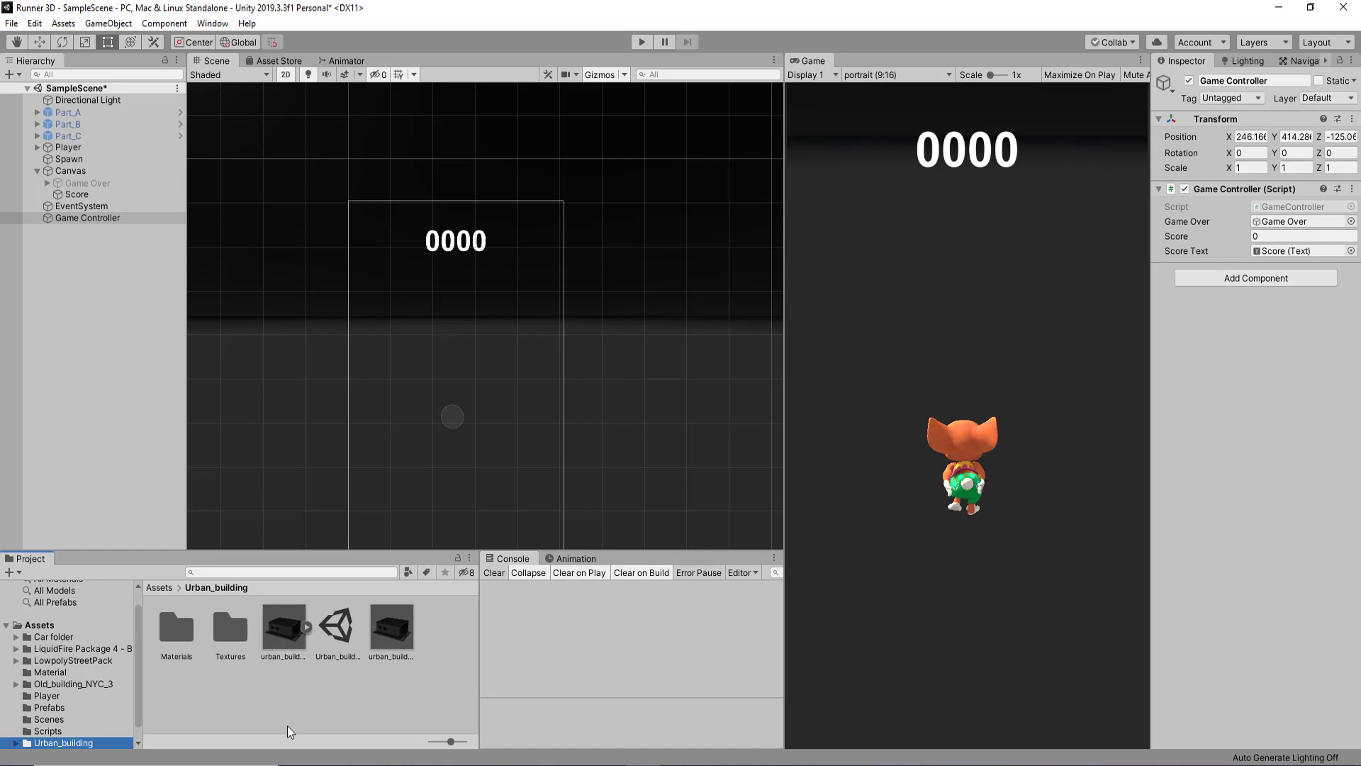
Open Devtoid - Gold Coins > 3D Assets > Gold Coin - Single > Prefab and select GoldCoin.
click(76, 651)
double_click(165, 636)
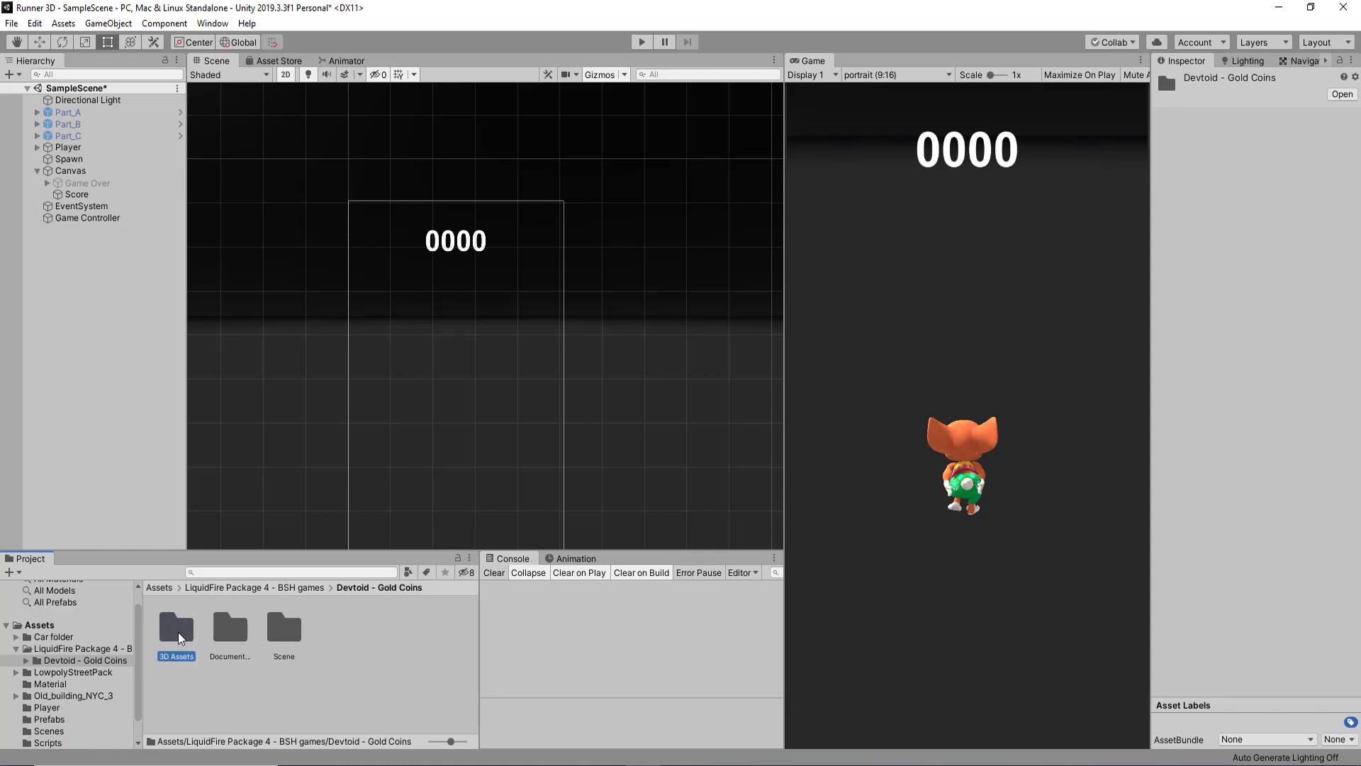
double_click(179, 633)
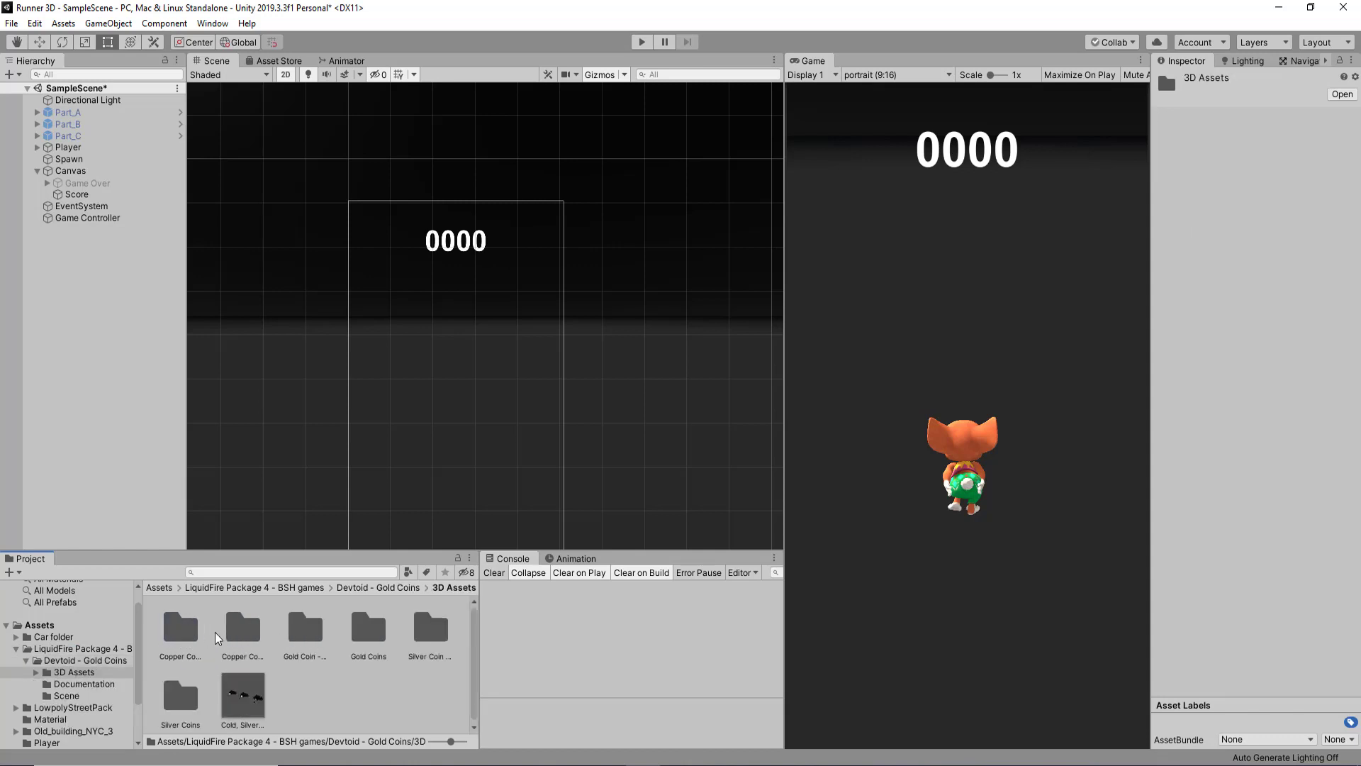
double_click(298, 633)
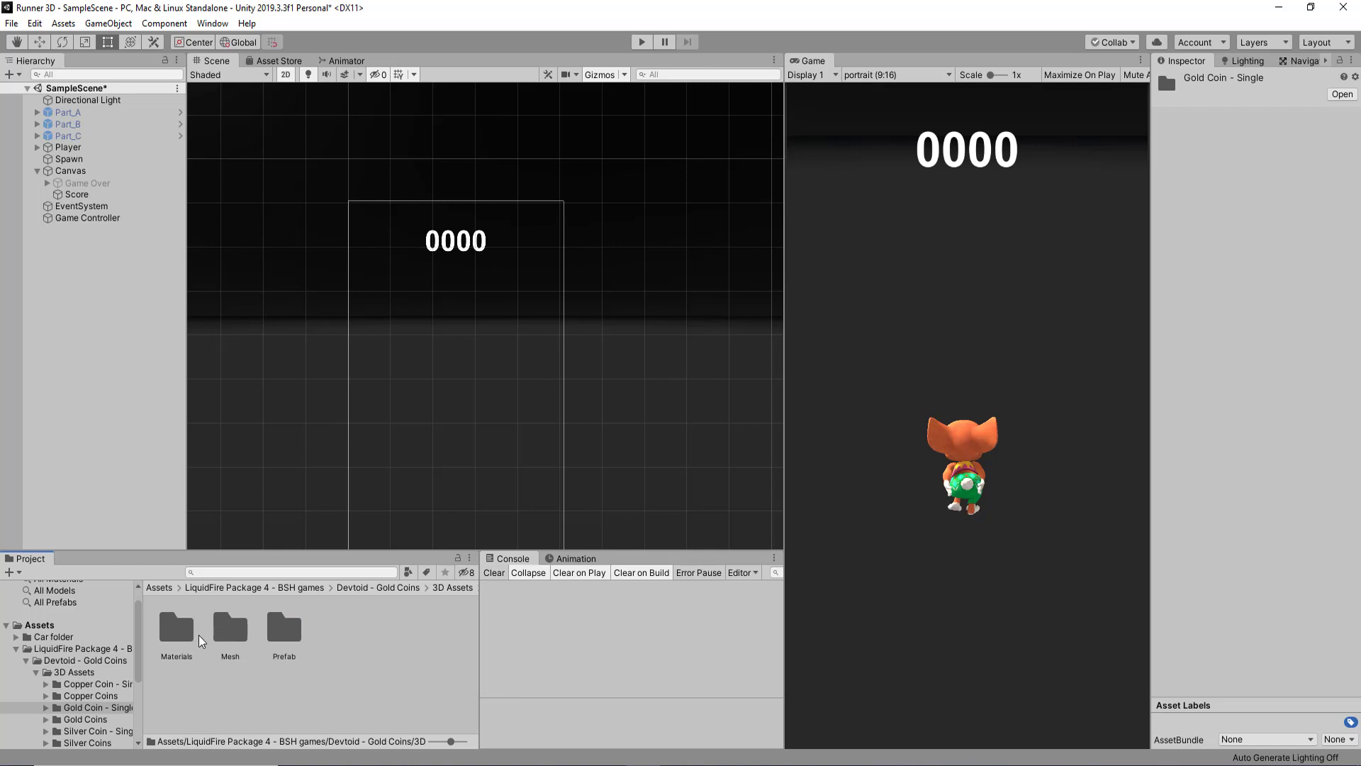
double_click(307, 642)
click(189, 628)
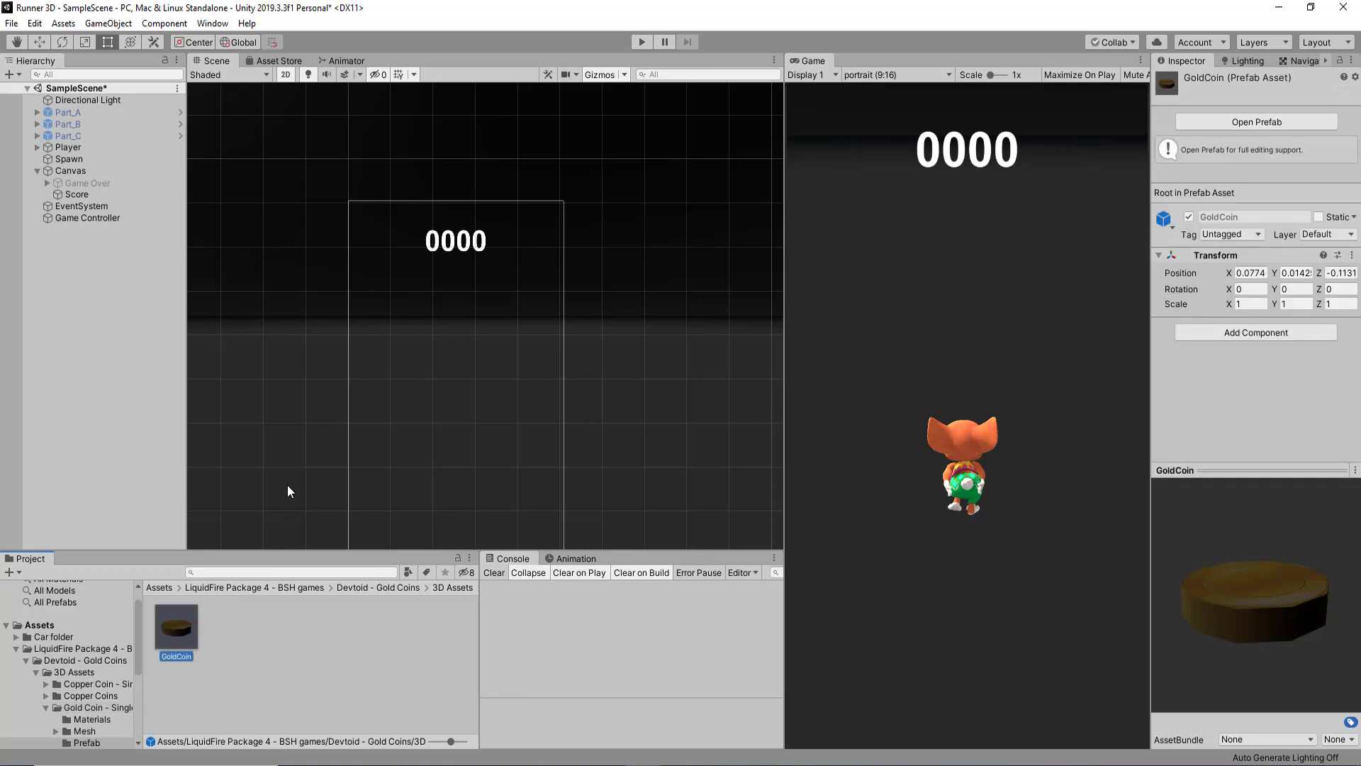
Frame the Player, turn off 2D mode, and orbit the scene into a perspective view.
double_click(104, 146)
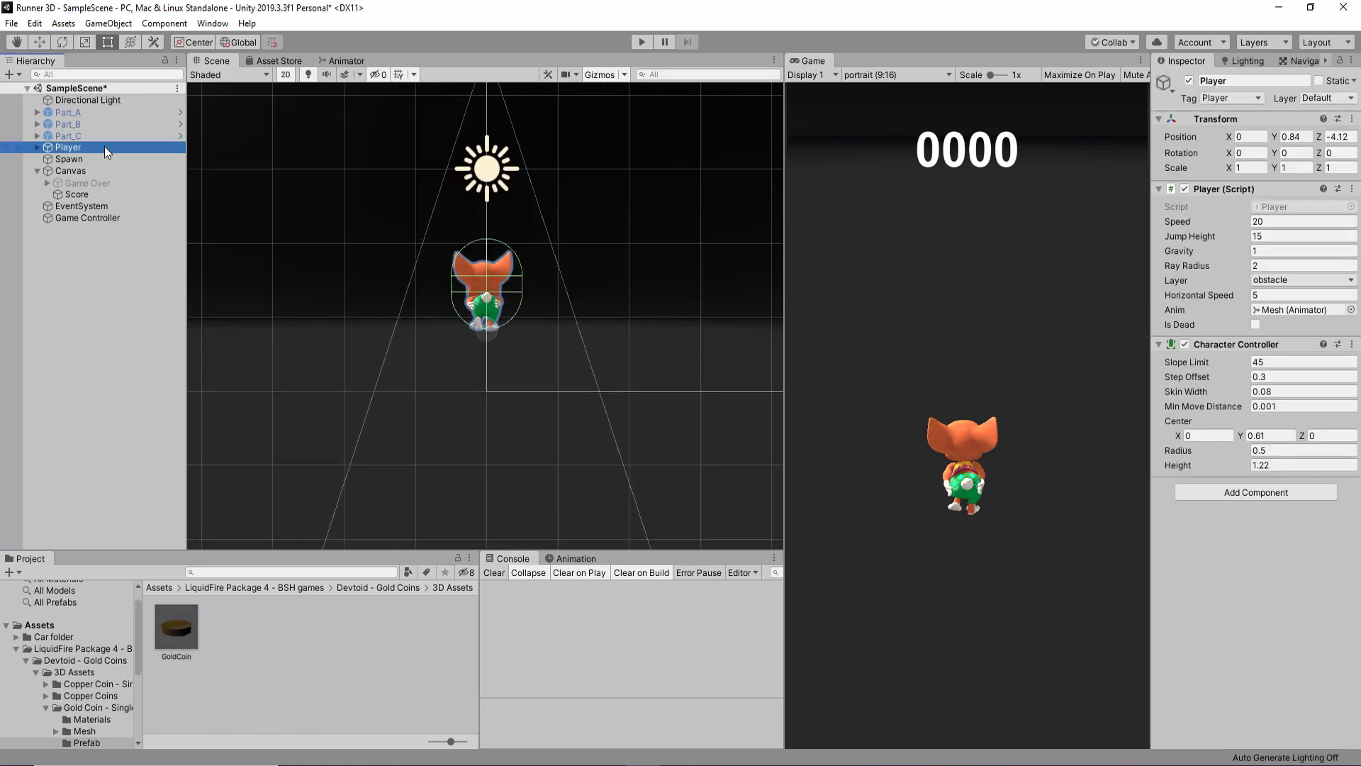
click(284, 75)
alt+drag(428, 313, 717, 301)
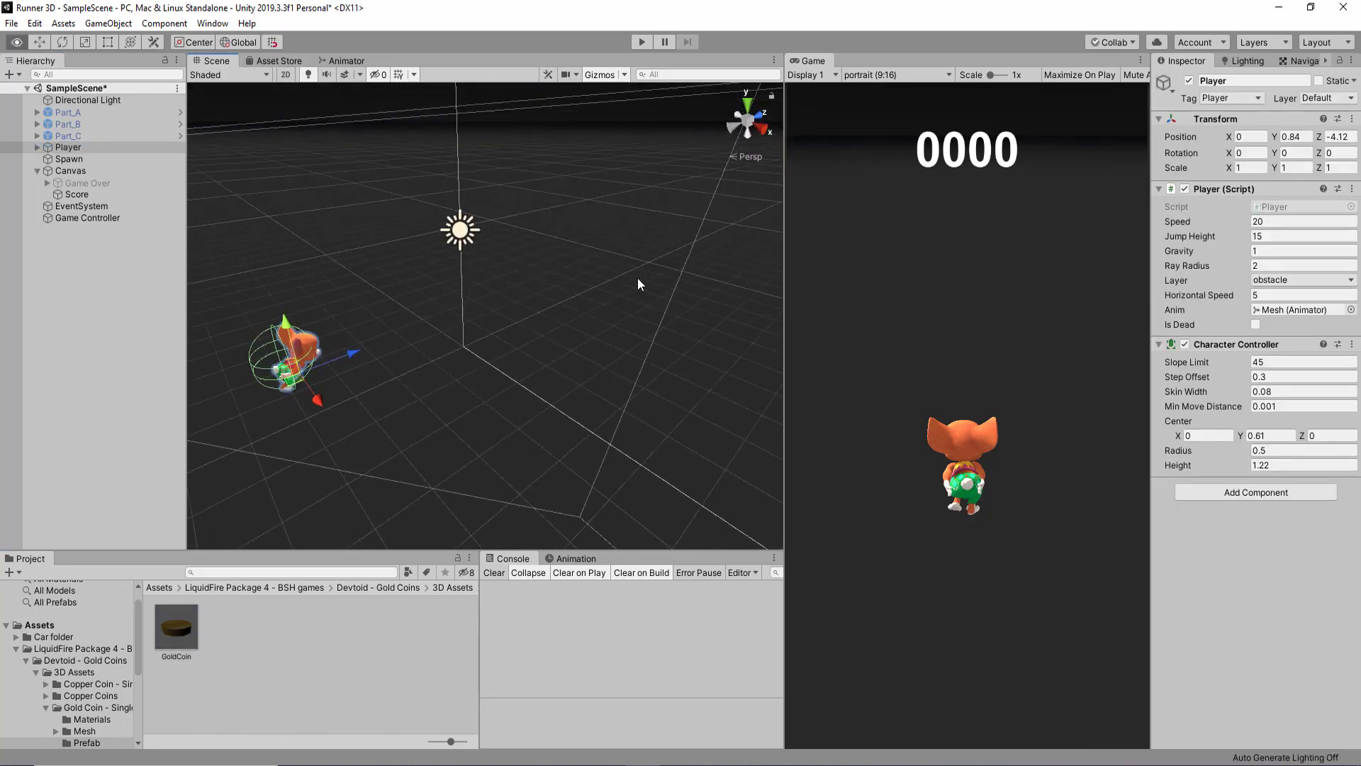
alt+drag(593, 389, 468, 408)
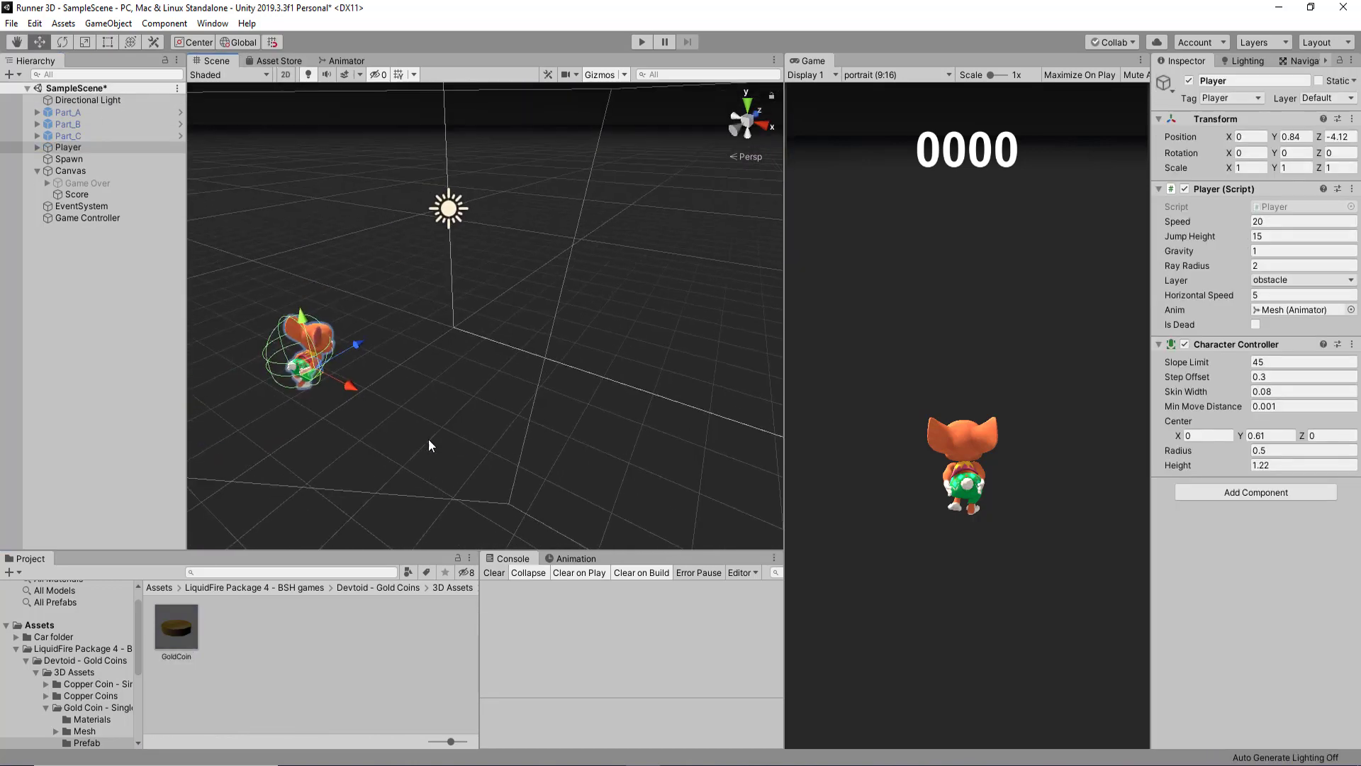
middle_drag(468, 407, 557, 394)
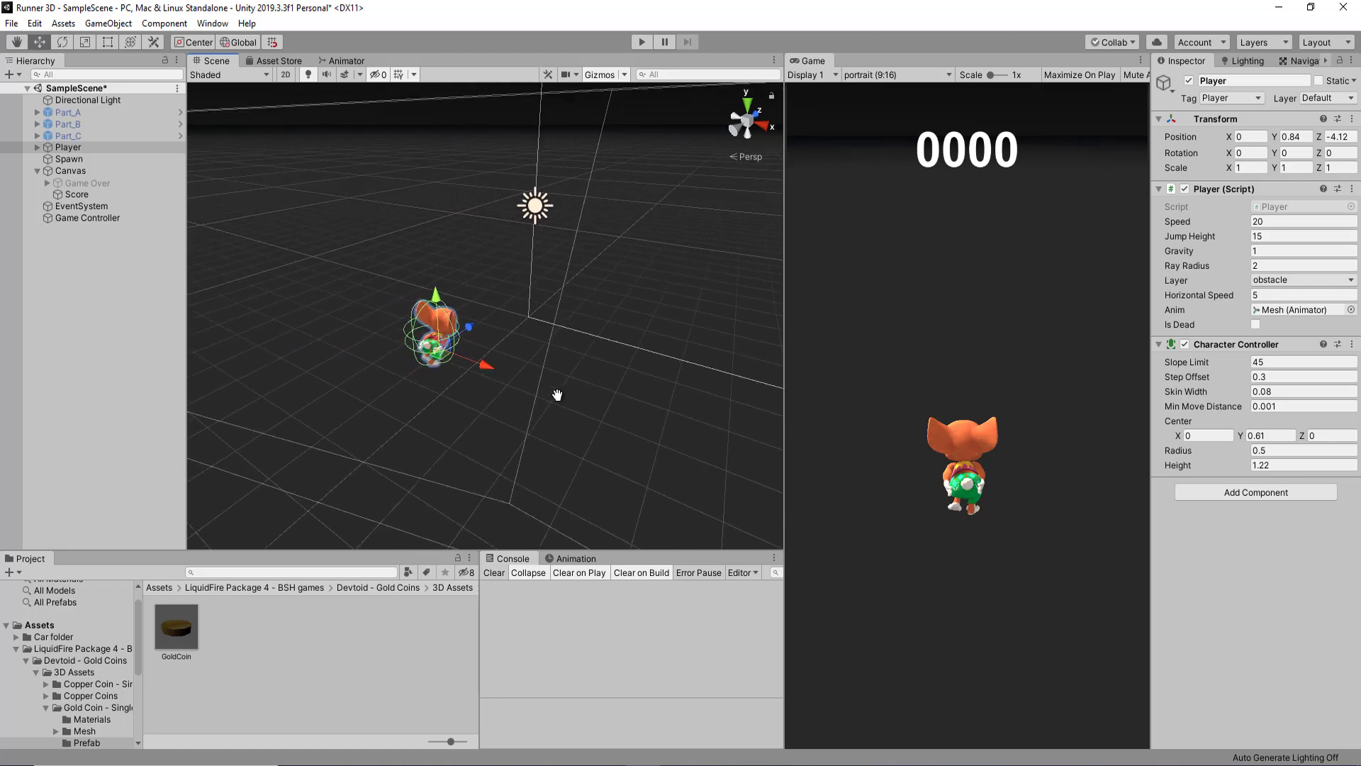
scroll(58, 638, down, 5)
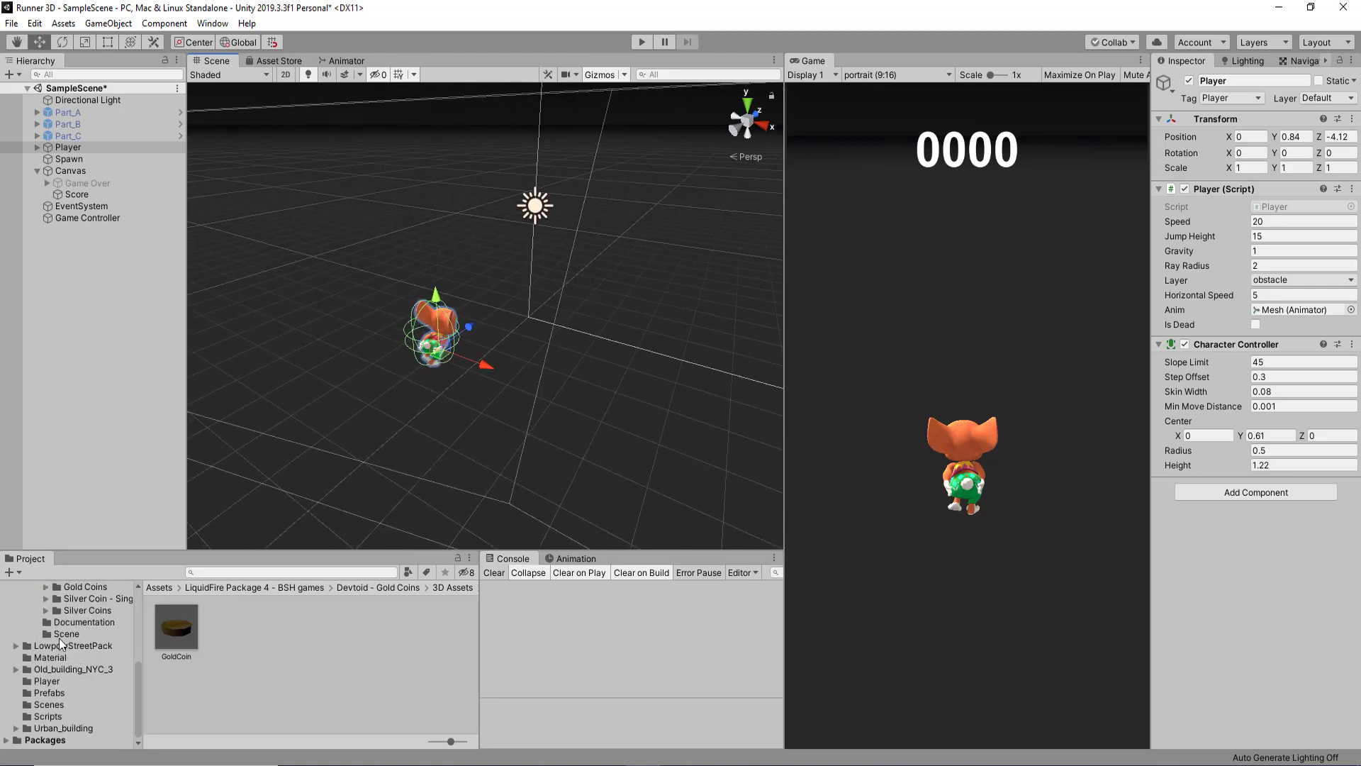
click(50, 693)
Open the Part_A prefab for editing and browse to the Gold Coin - Single Prefab folder.
double_click(167, 630)
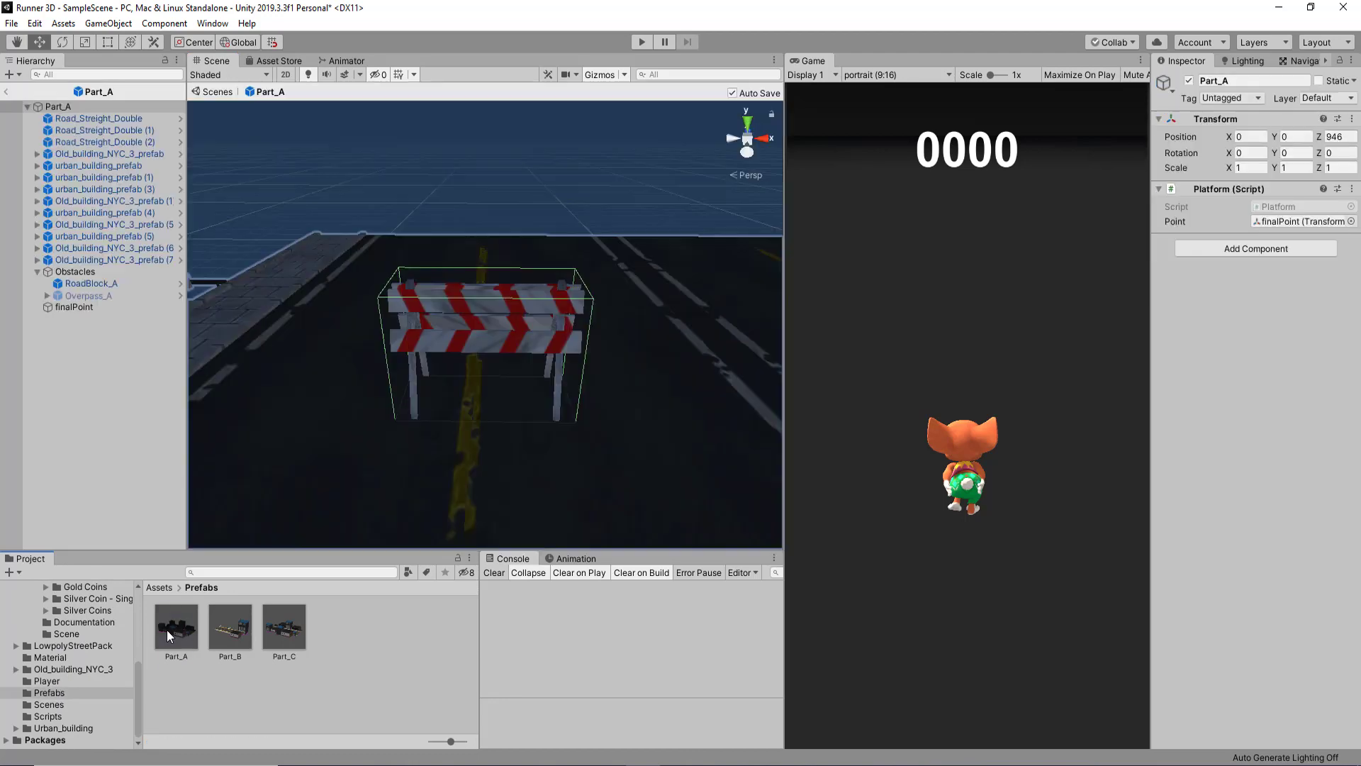
scroll(517, 390, down, 3)
scroll(529, 411, down, 3)
scroll(529, 410, down, 3)
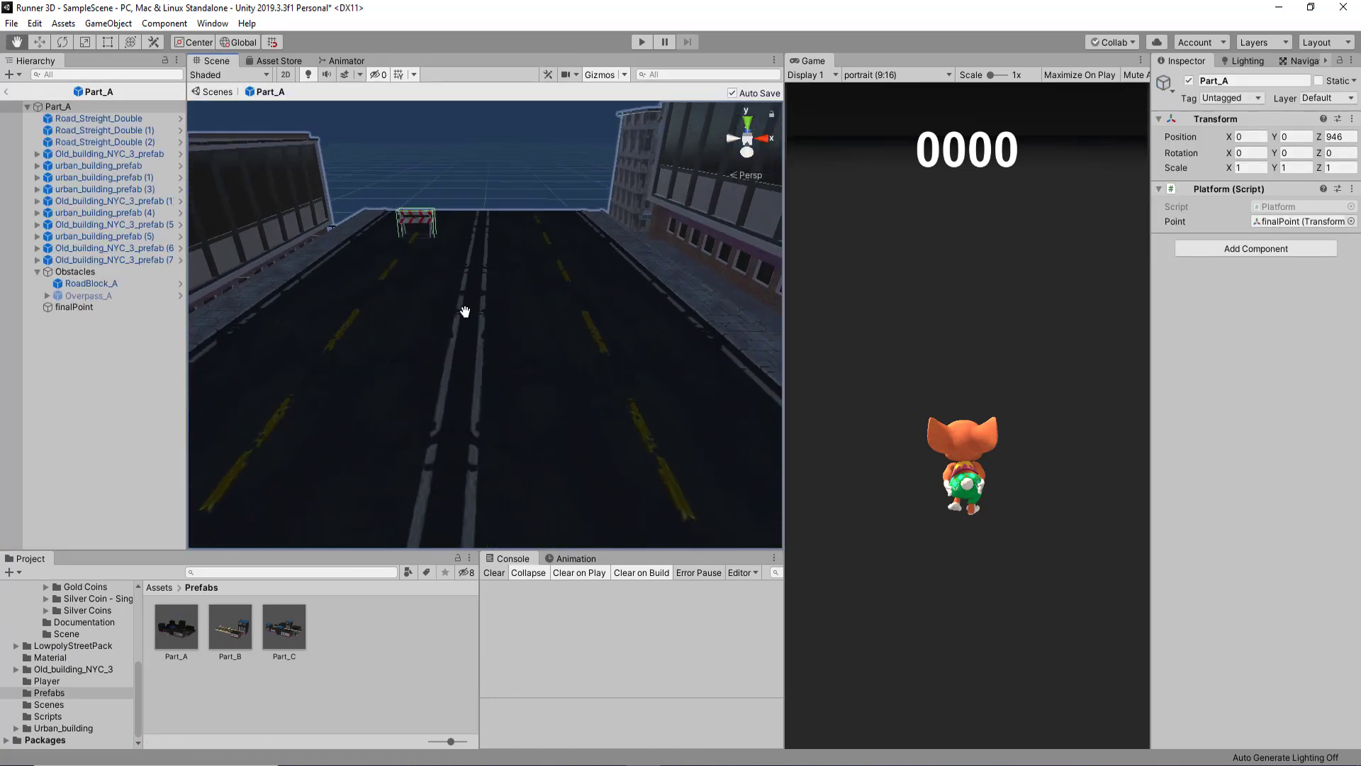
scroll(465, 316, down, 3)
scroll(524, 355, up, 3)
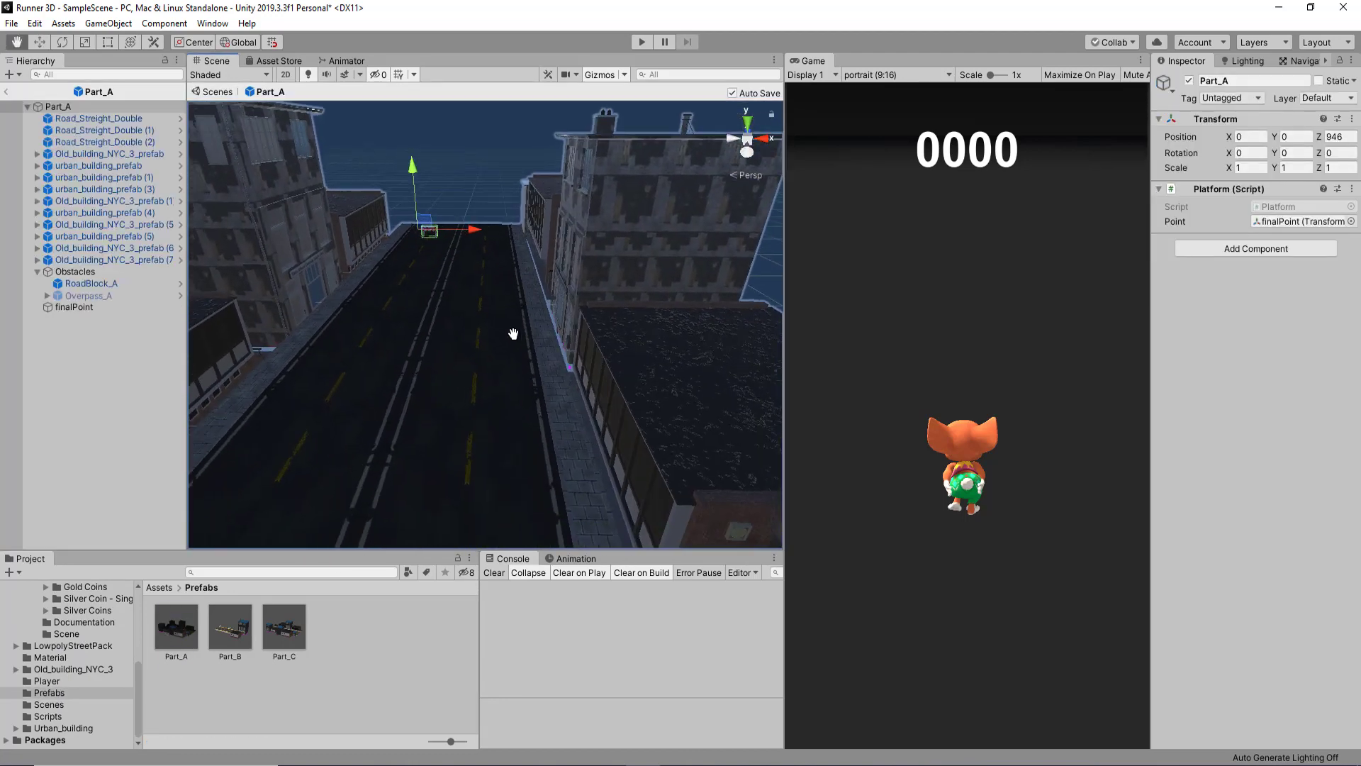
scroll(513, 333, up, 3)
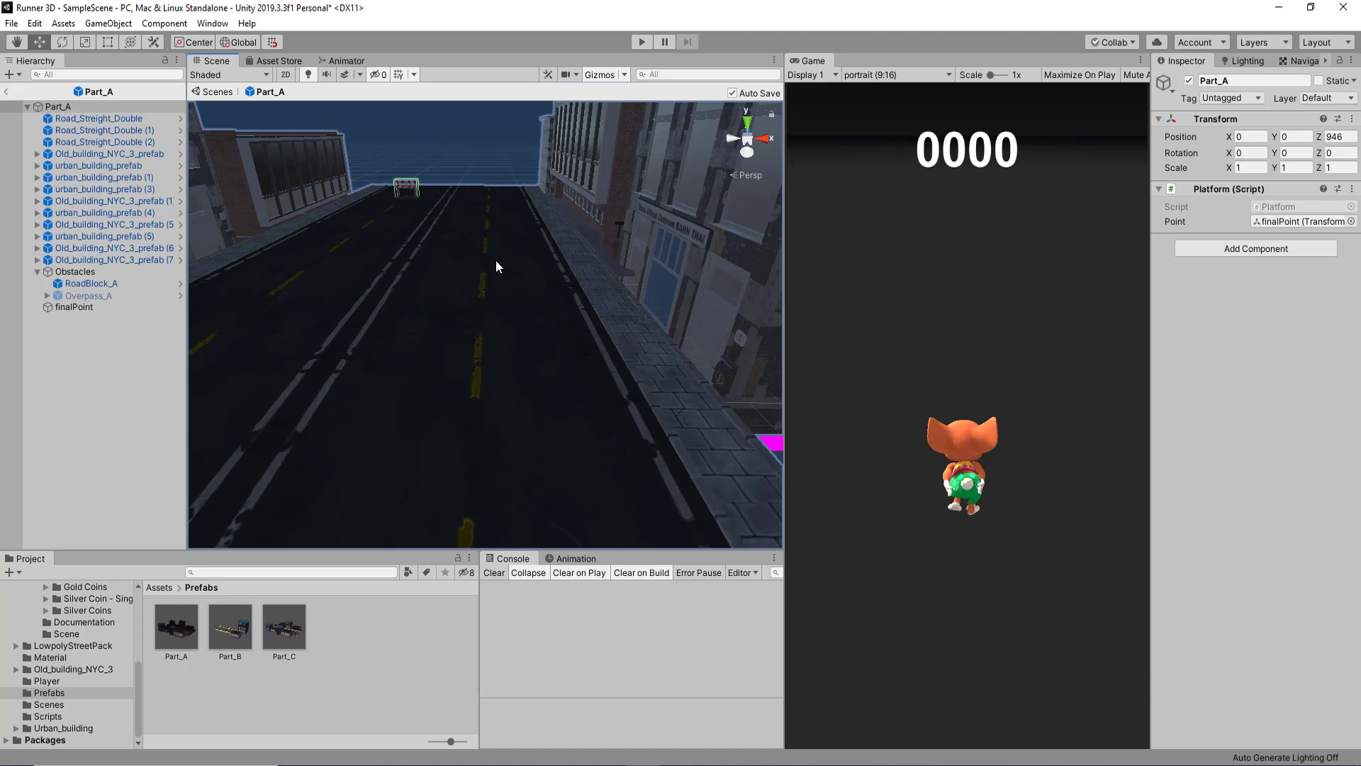
scroll(387, 333, down, 2)
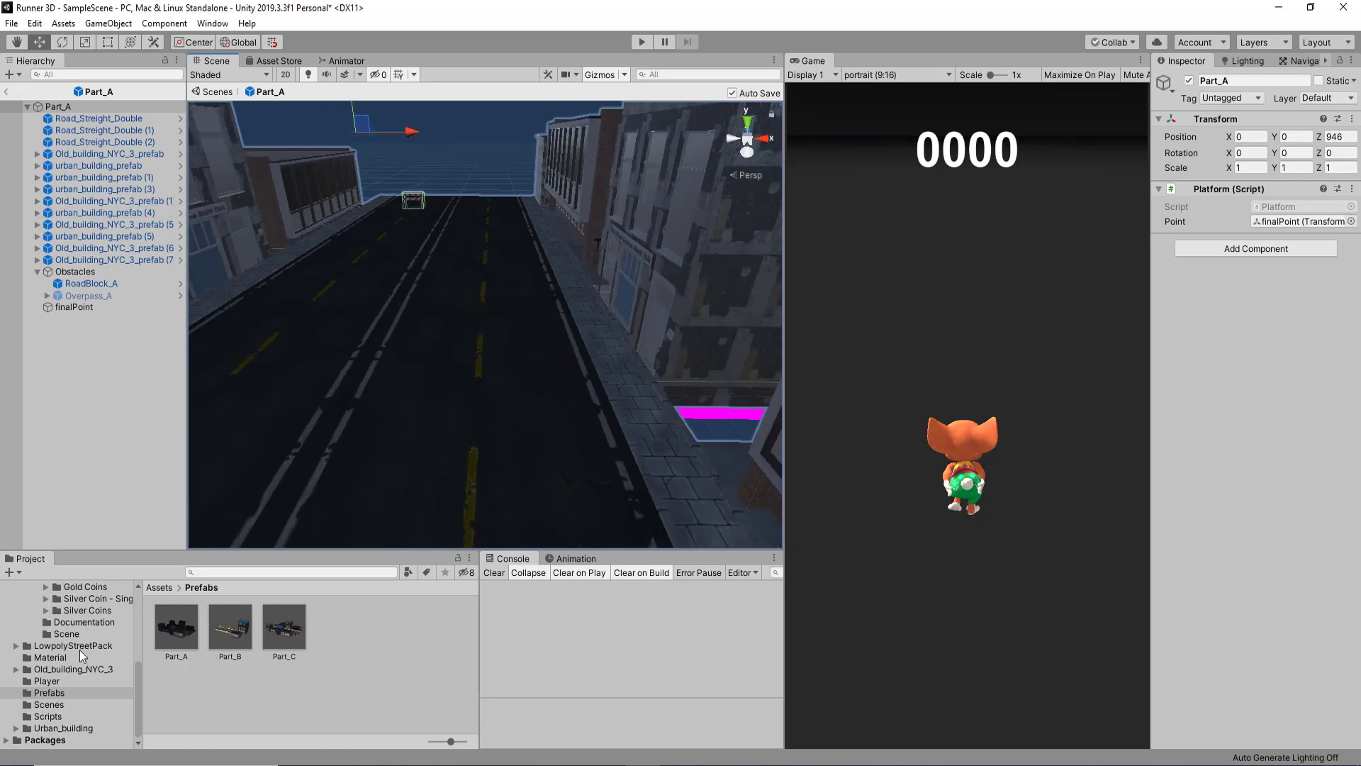
scroll(78, 682, up, 3)
scroll(79, 683, up, 3)
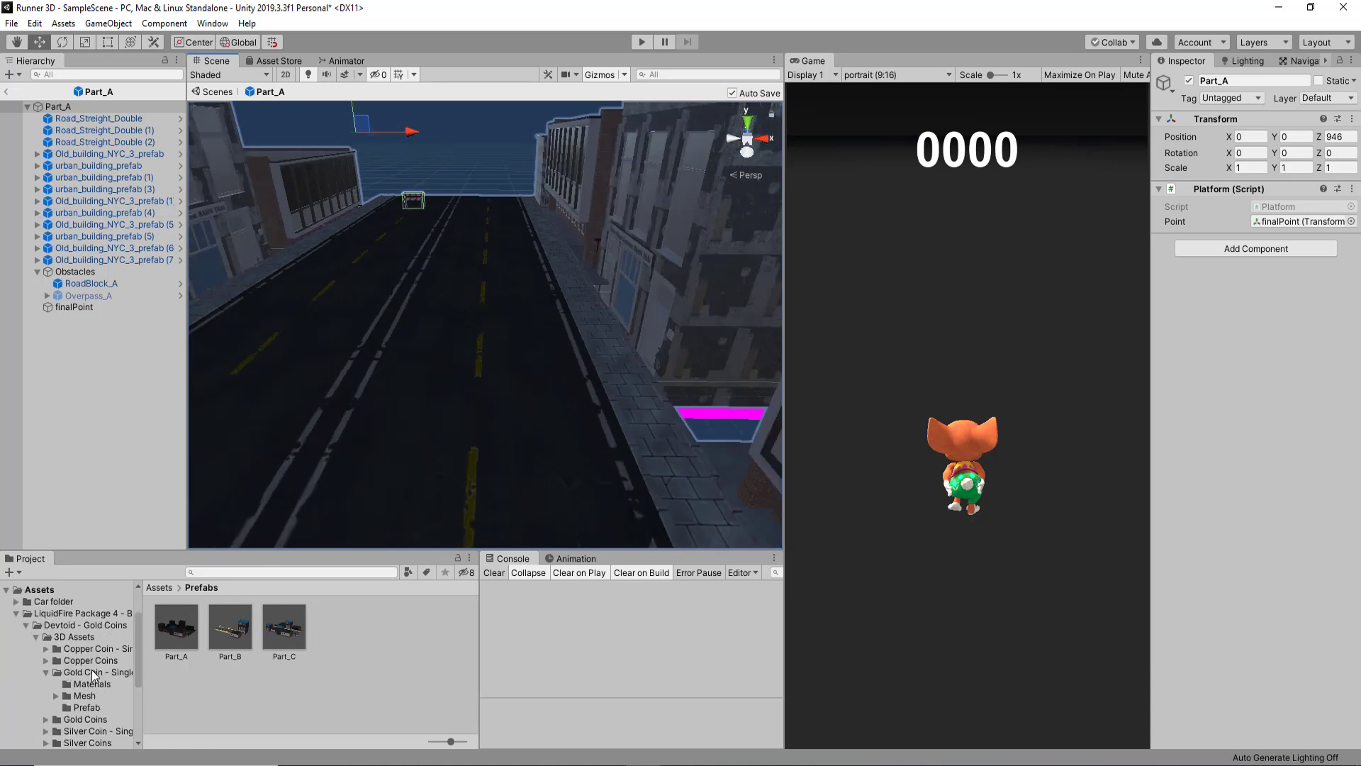
click(83, 672)
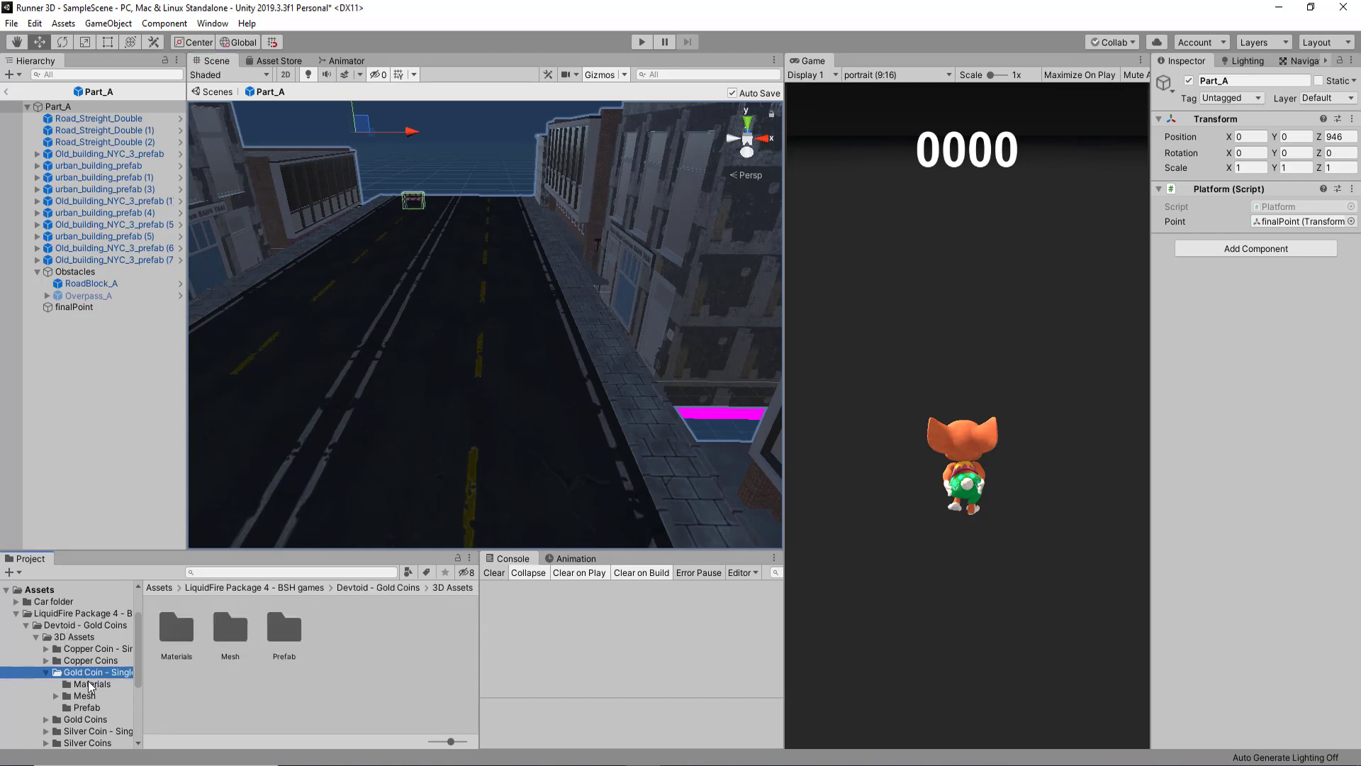
click(98, 708)
Drag the GoldCoin prefab onto the street in Part_A and locate it in the hierarchy.
mouse_move(176, 628)
mouse_down()
mouse_move(489, 405)
mouse_move(484, 368)
mouse_up()
scroll(491, 371, up, 2)
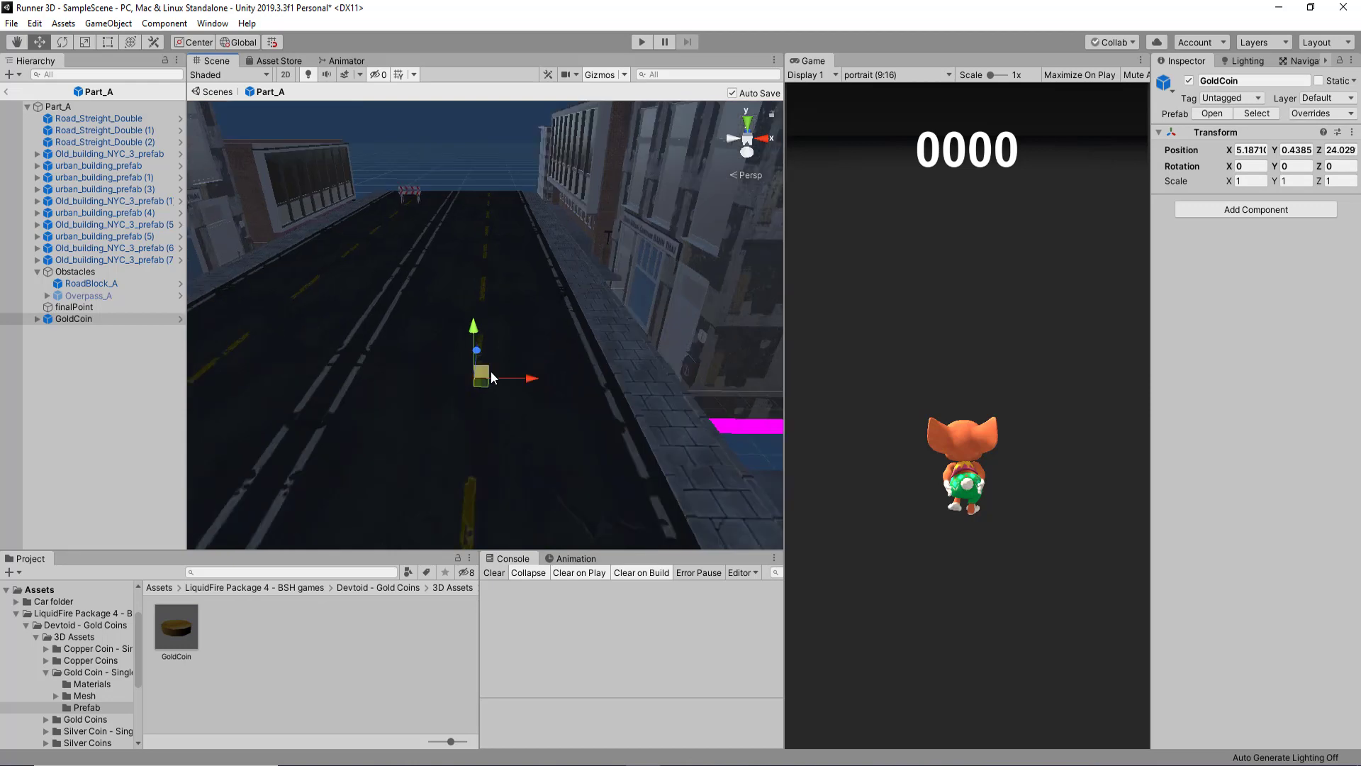
scroll(490, 372, up, 3)
scroll(491, 372, down, 5)
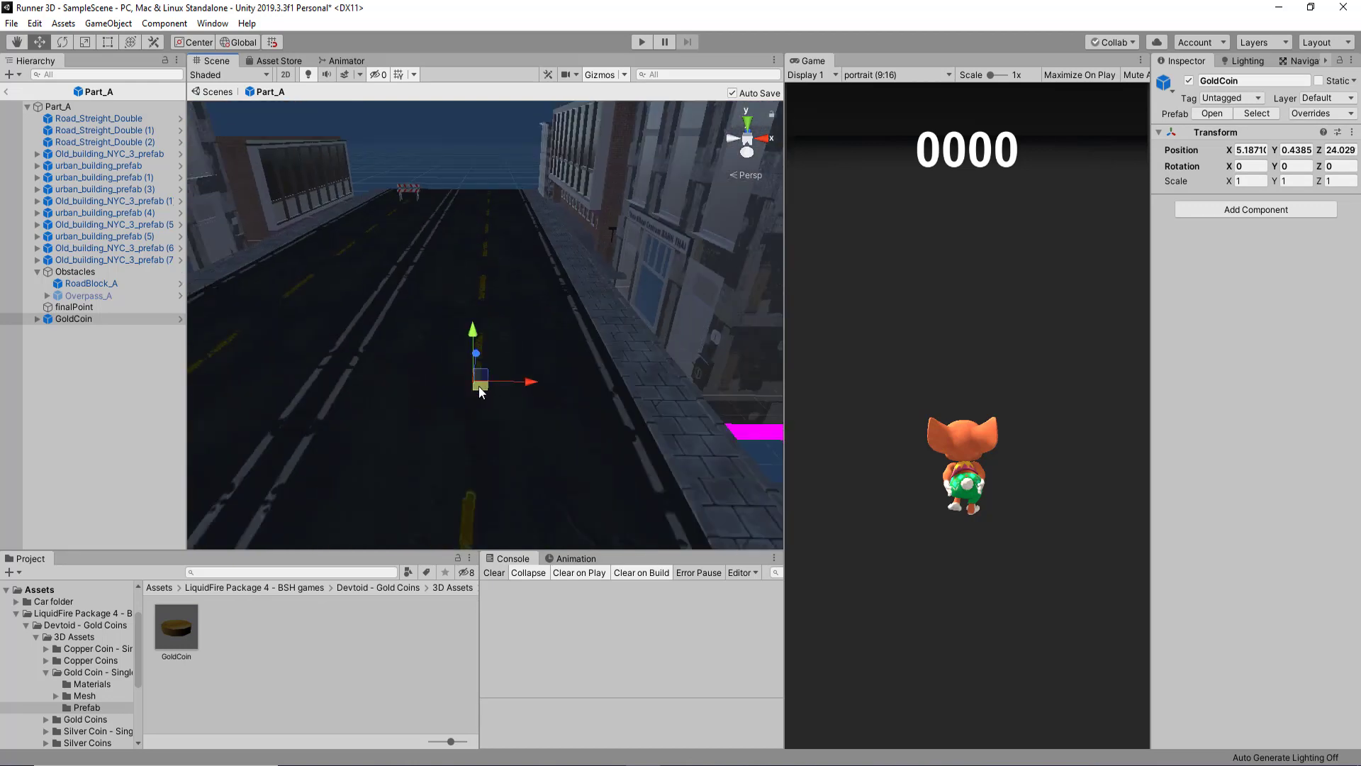
click(27, 107)
click(27, 107)
scroll(475, 368, up, 3)
scroll(478, 368, up, 2)
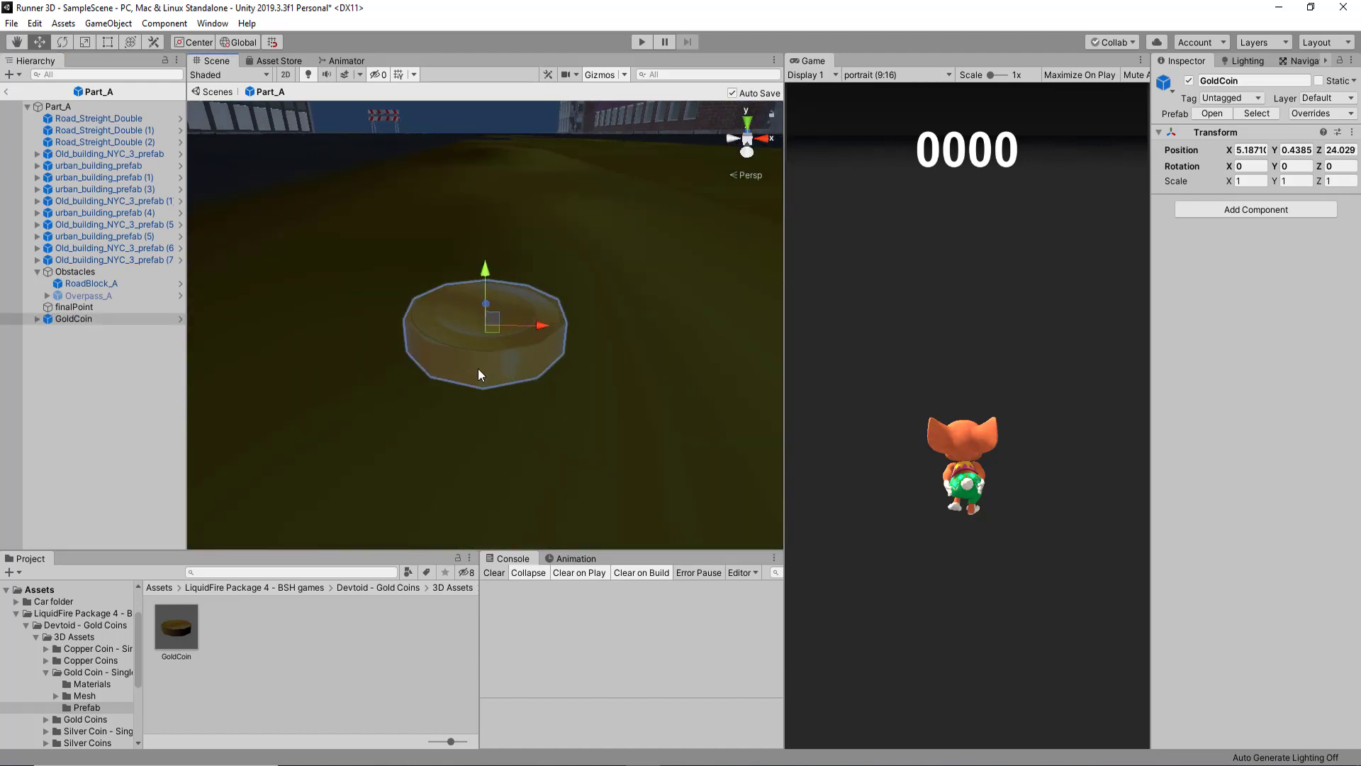
scroll(482, 364, down, 4)
scroll(482, 364, up, 2)
Raise the coin slightly and scale it up to roughly 137 times with the Scale tool.
drag(486, 265, 509, 178)
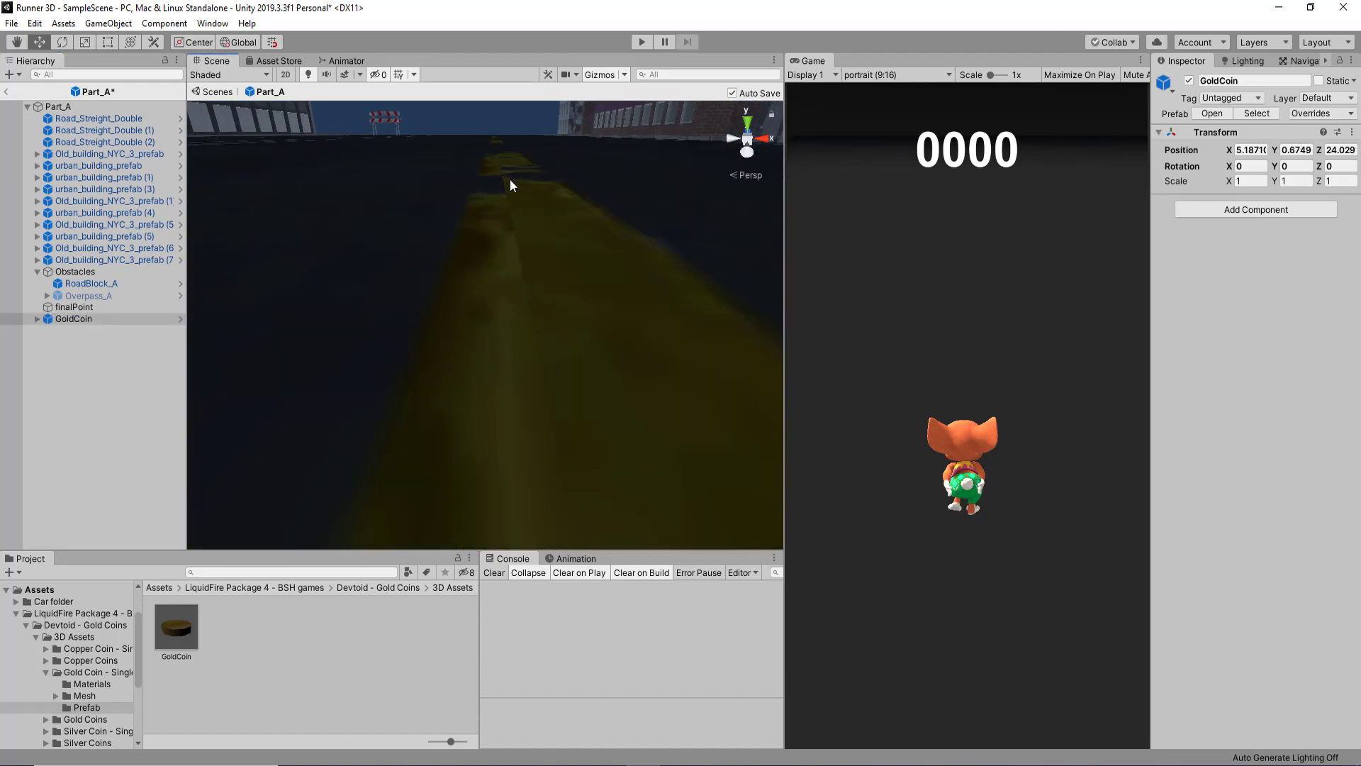
scroll(507, 188, down, 3)
scroll(502, 248, down, 2)
key(e)
key(r)
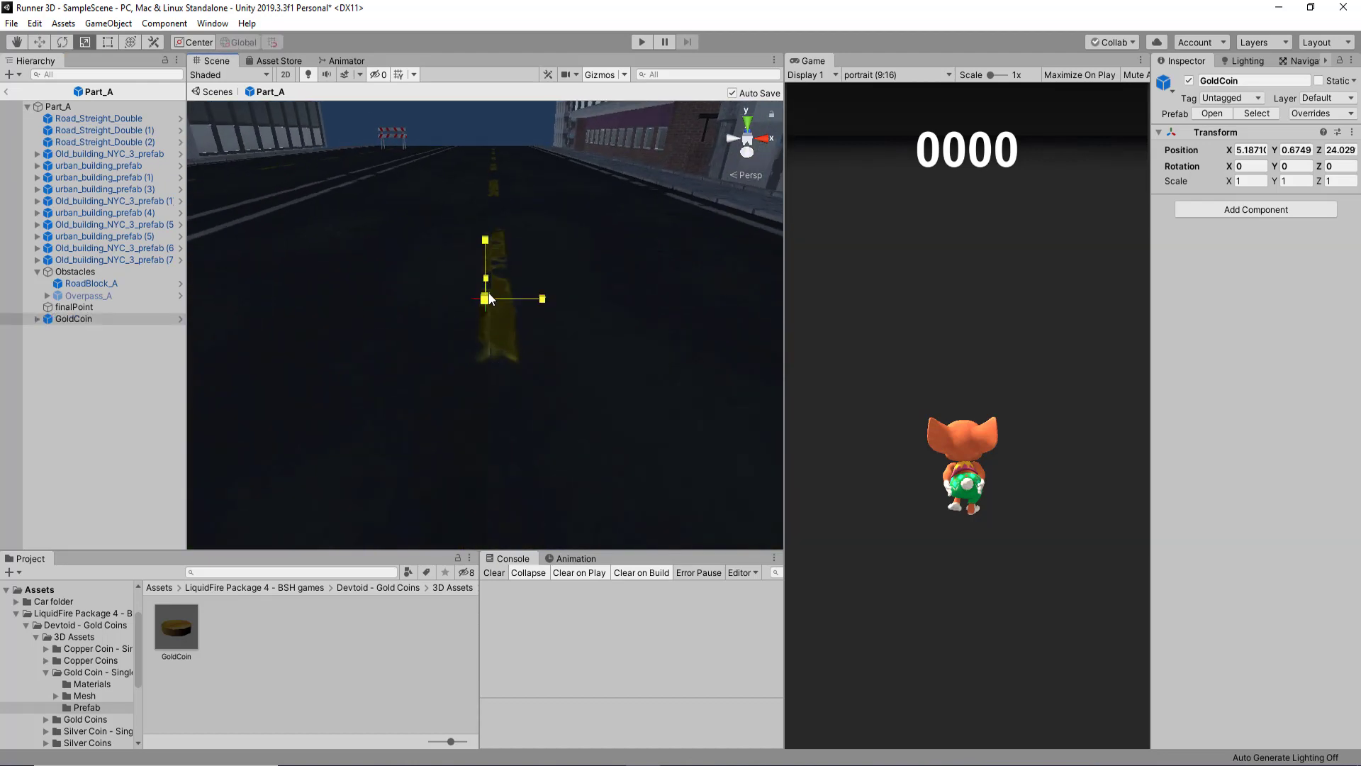
drag(485, 298, 709, 298)
drag(487, 309, 847, 455)
scroll(614, 340, down, 1)
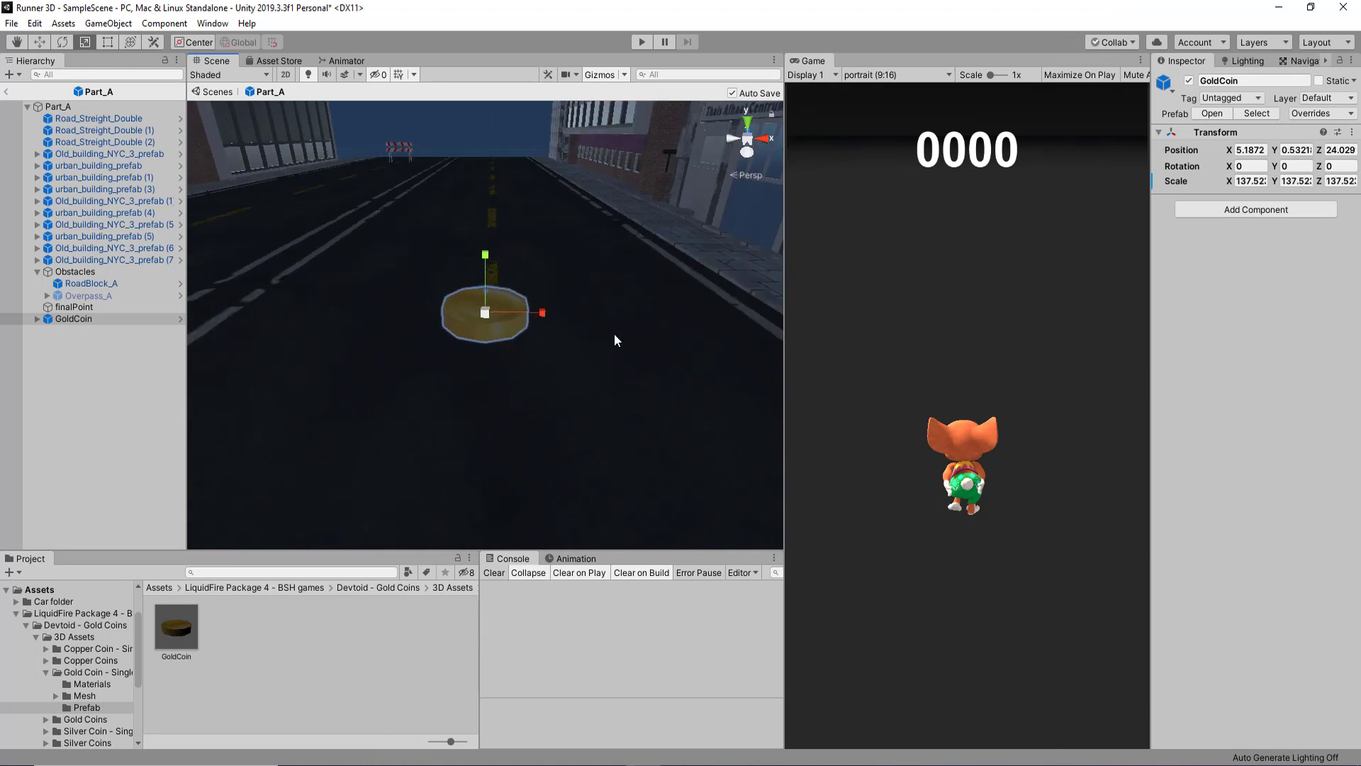
scroll(598, 351, down, 3)
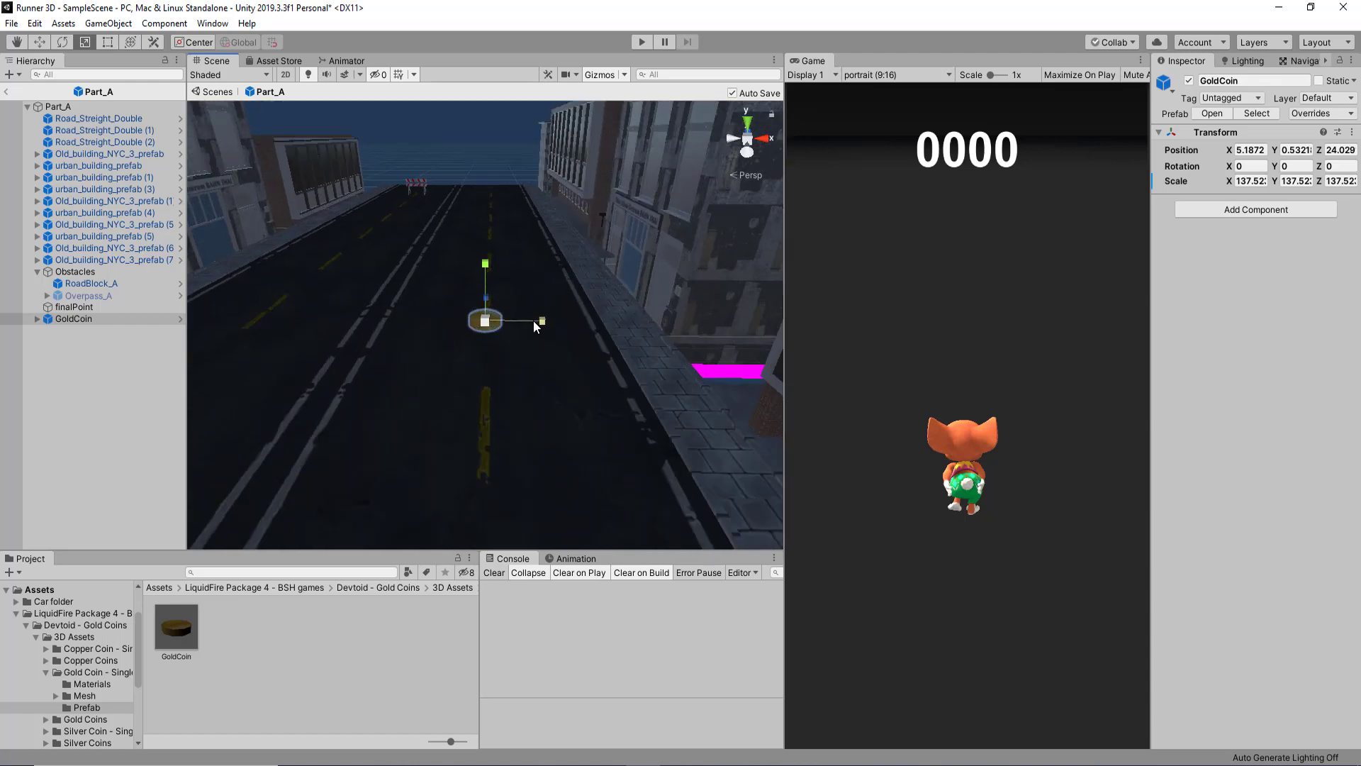
scroll(533, 320, up, 3)
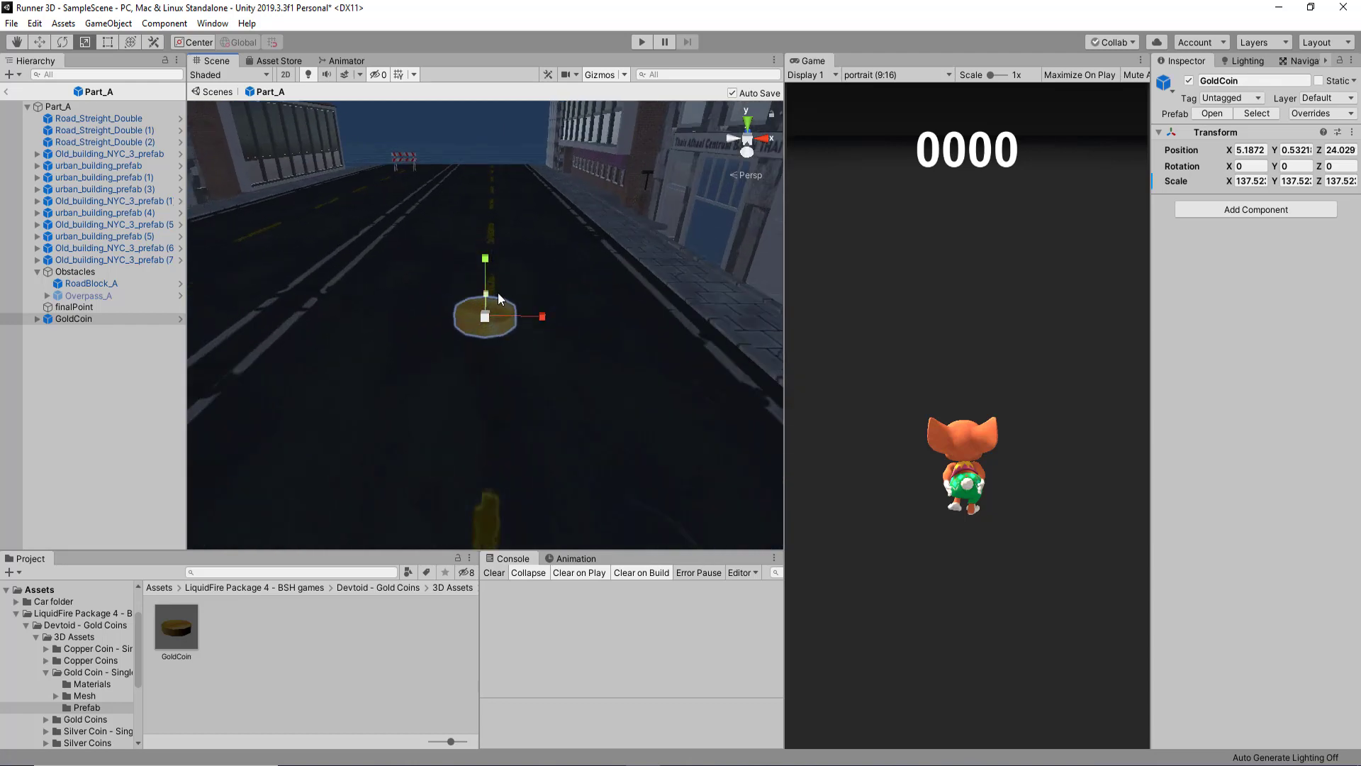
Set the coin's Z rotation to 90 and lift it higher above the road.
key(e)
mouse_move(511, 266)
mouse_down()
mouse_move(568, 358)
mouse_move(601, 470)
mouse_up()
click(1340, 166)
text(0)
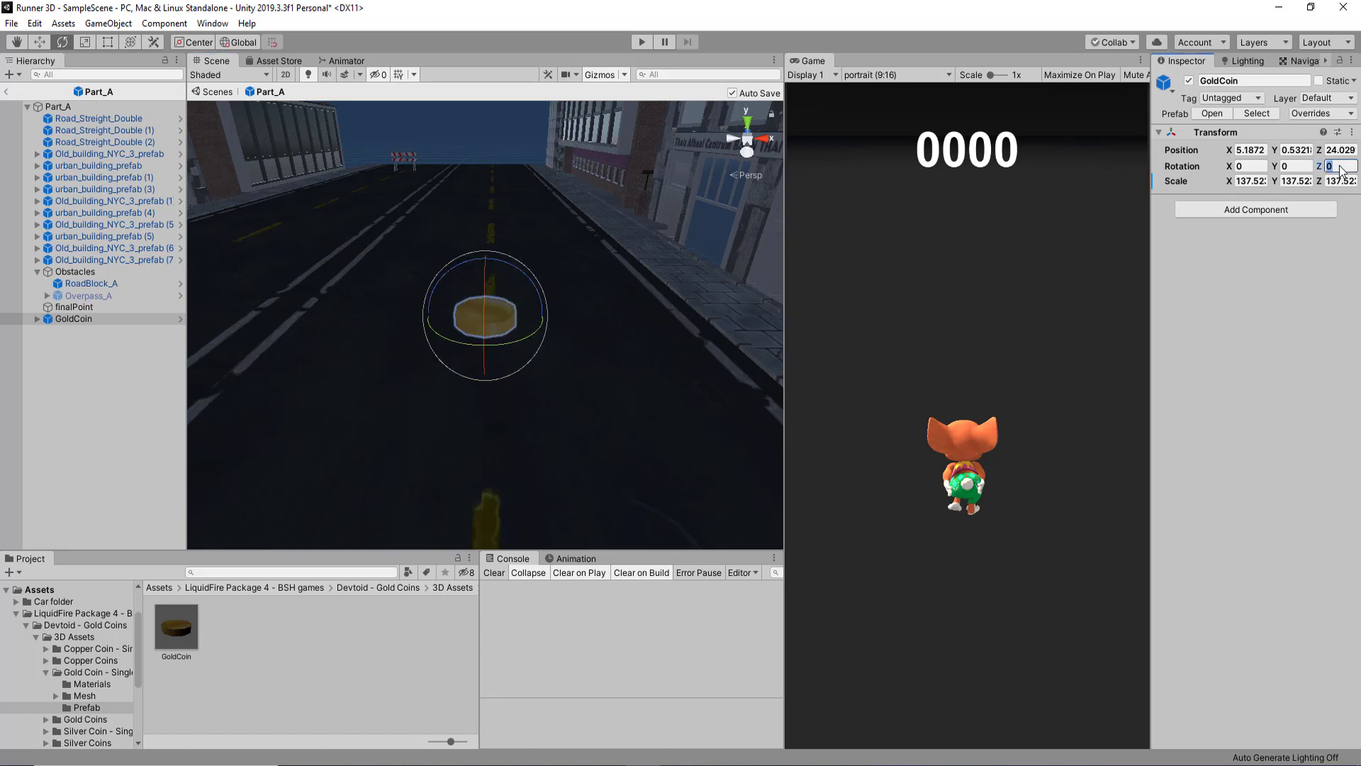
text(90)
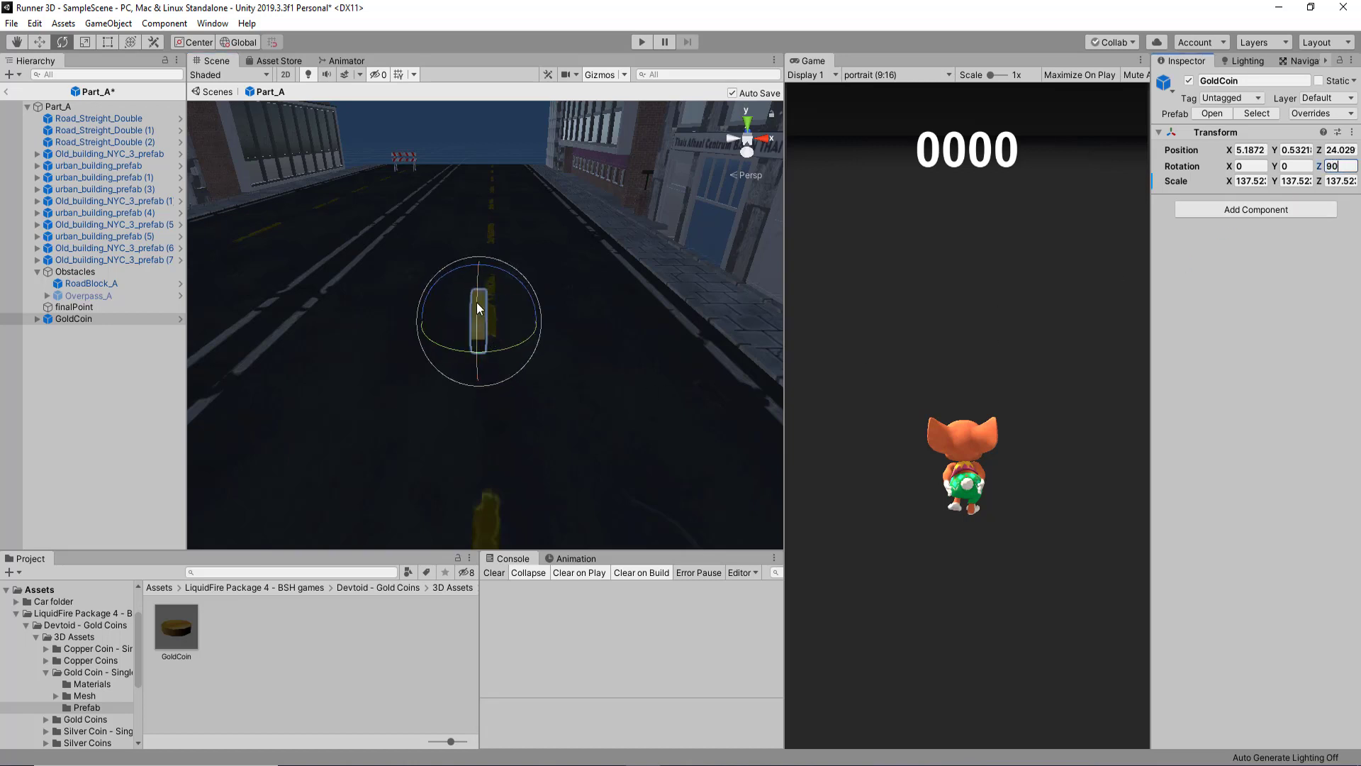
key(Return)
key(w)
drag(479, 273, 492, 215)
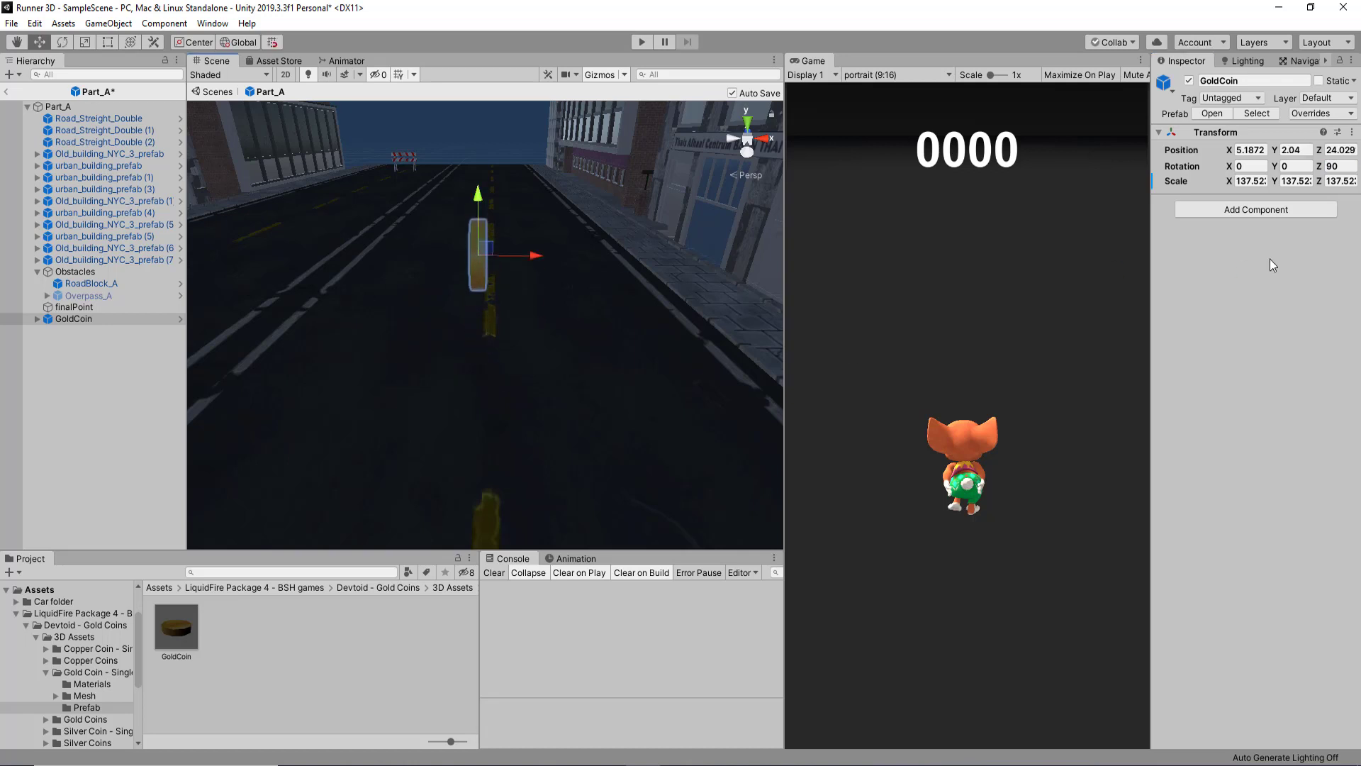
Set the coin's X, Y and Z scale to 140 and nudge it slightly right.
click(1254, 181)
text(140)
click(1299, 182)
text(140)
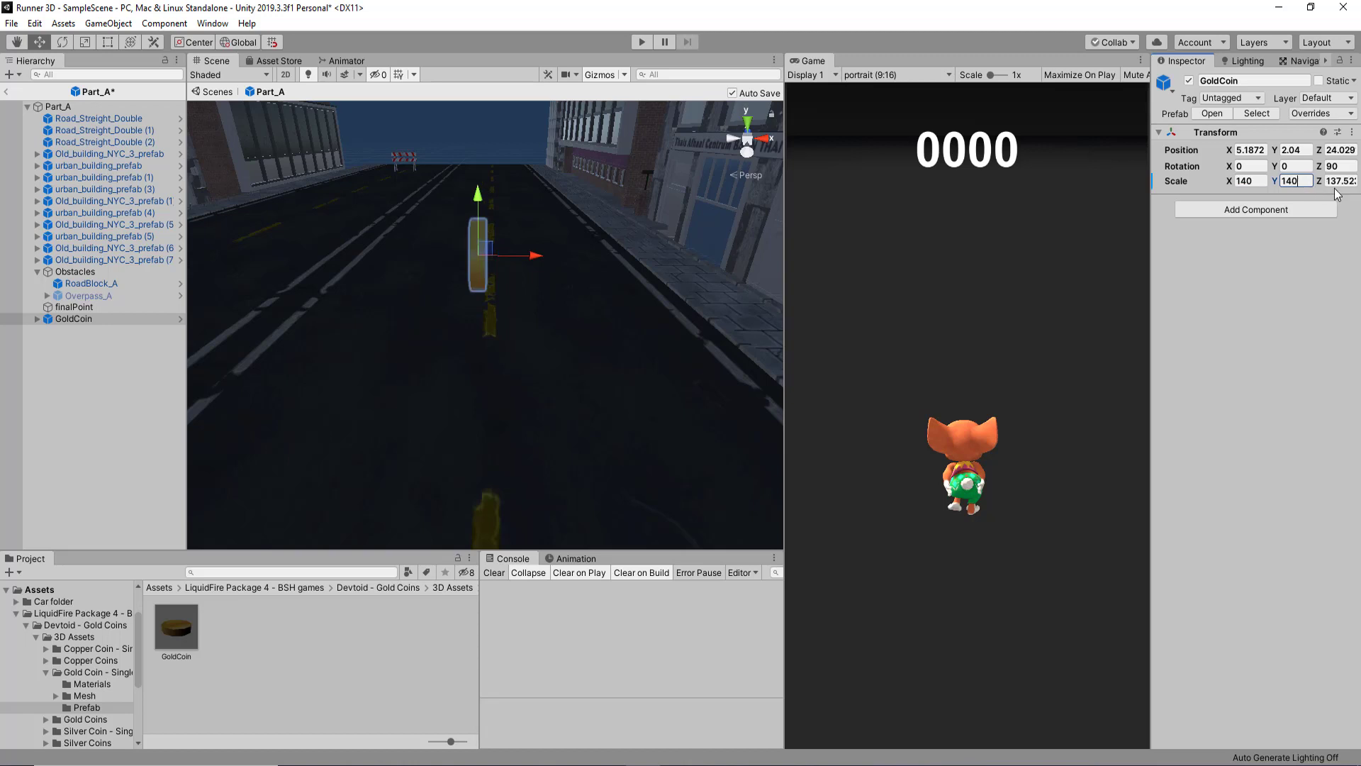
click(1339, 181)
text(140)
drag(487, 256, 522, 261)
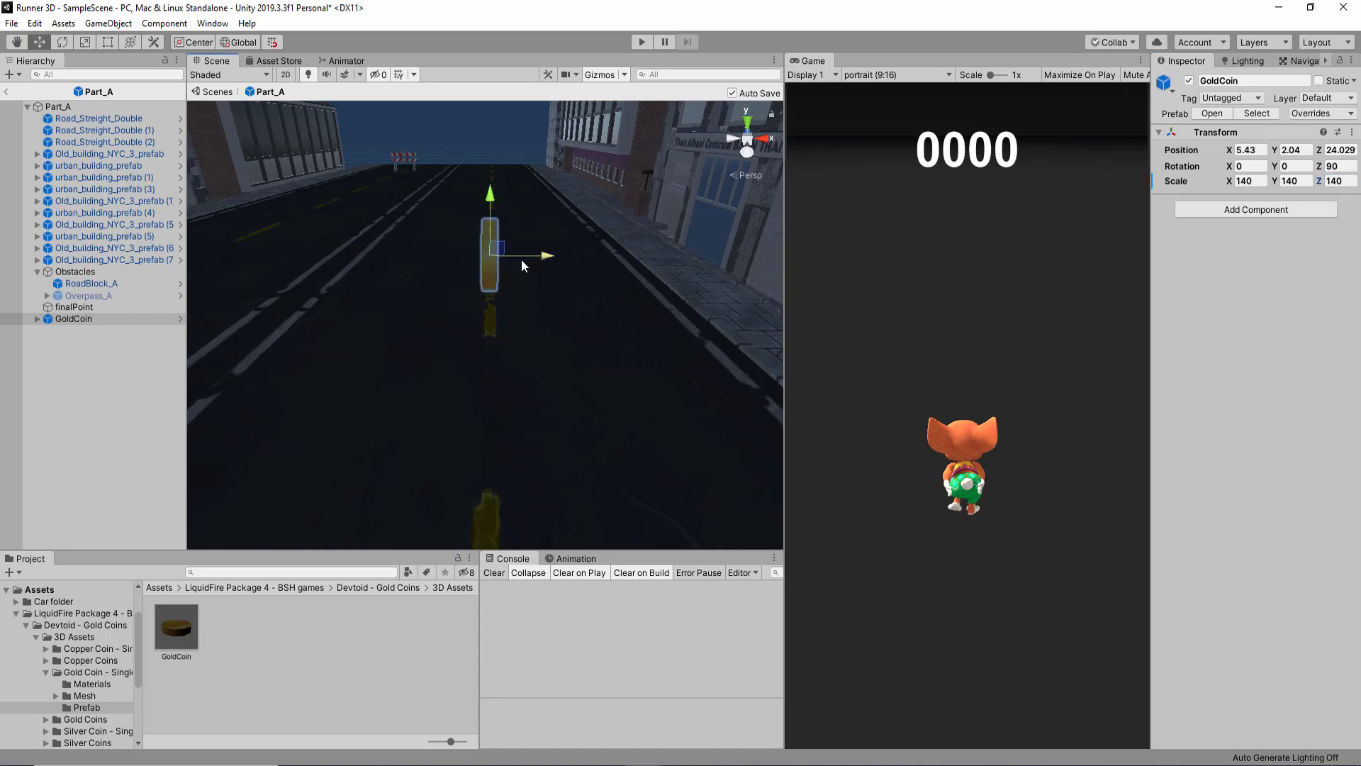
Frame the view around the GoldCoin, reselect it, and widen the Scene view.
scroll(513, 260, down, 2)
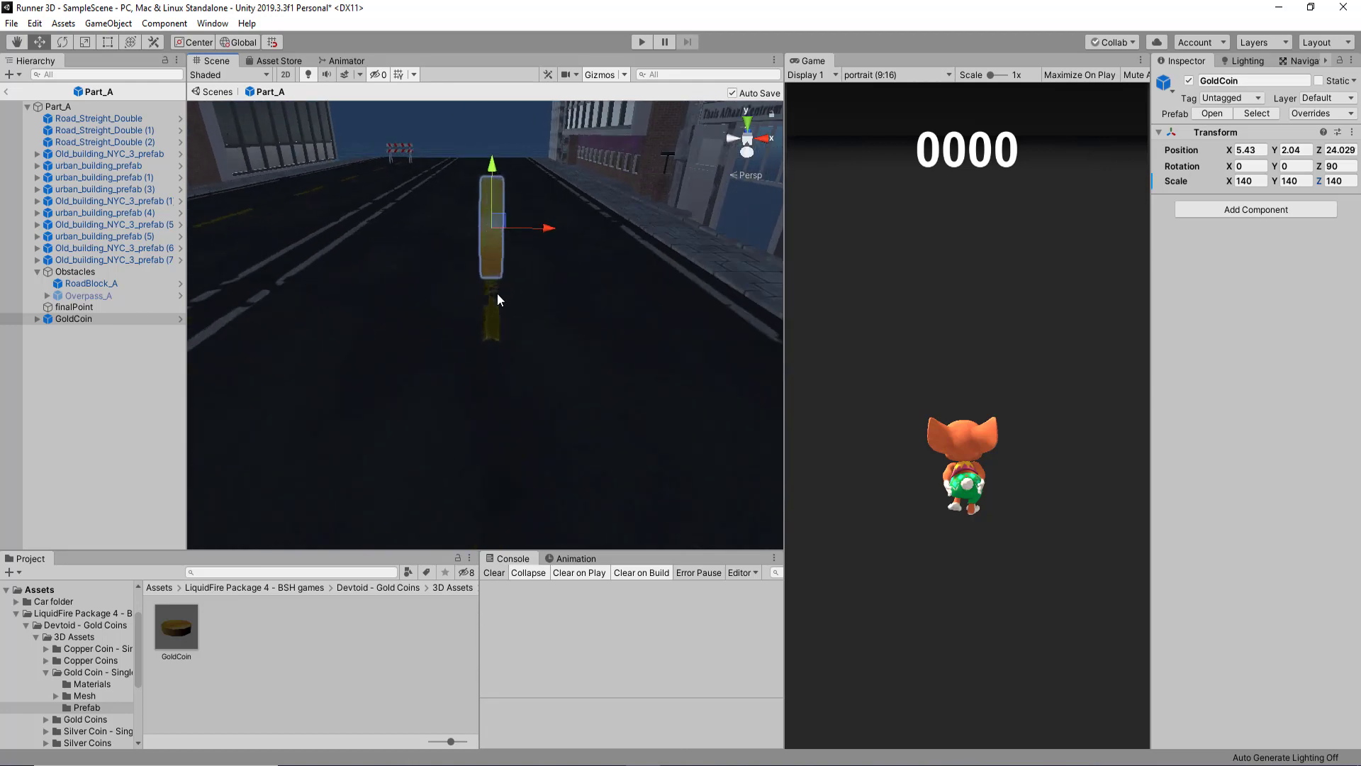
right_drag(506, 287, 451, 362)
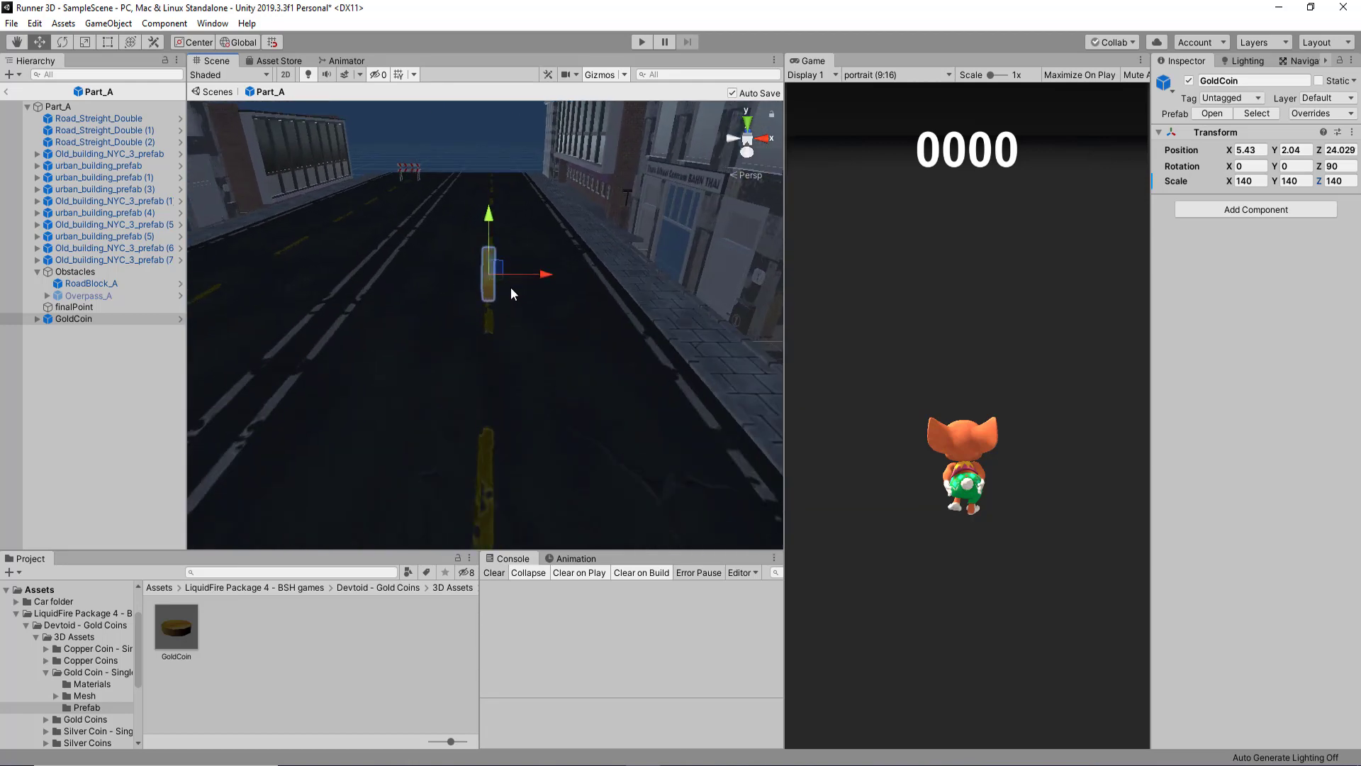
click(88, 323)
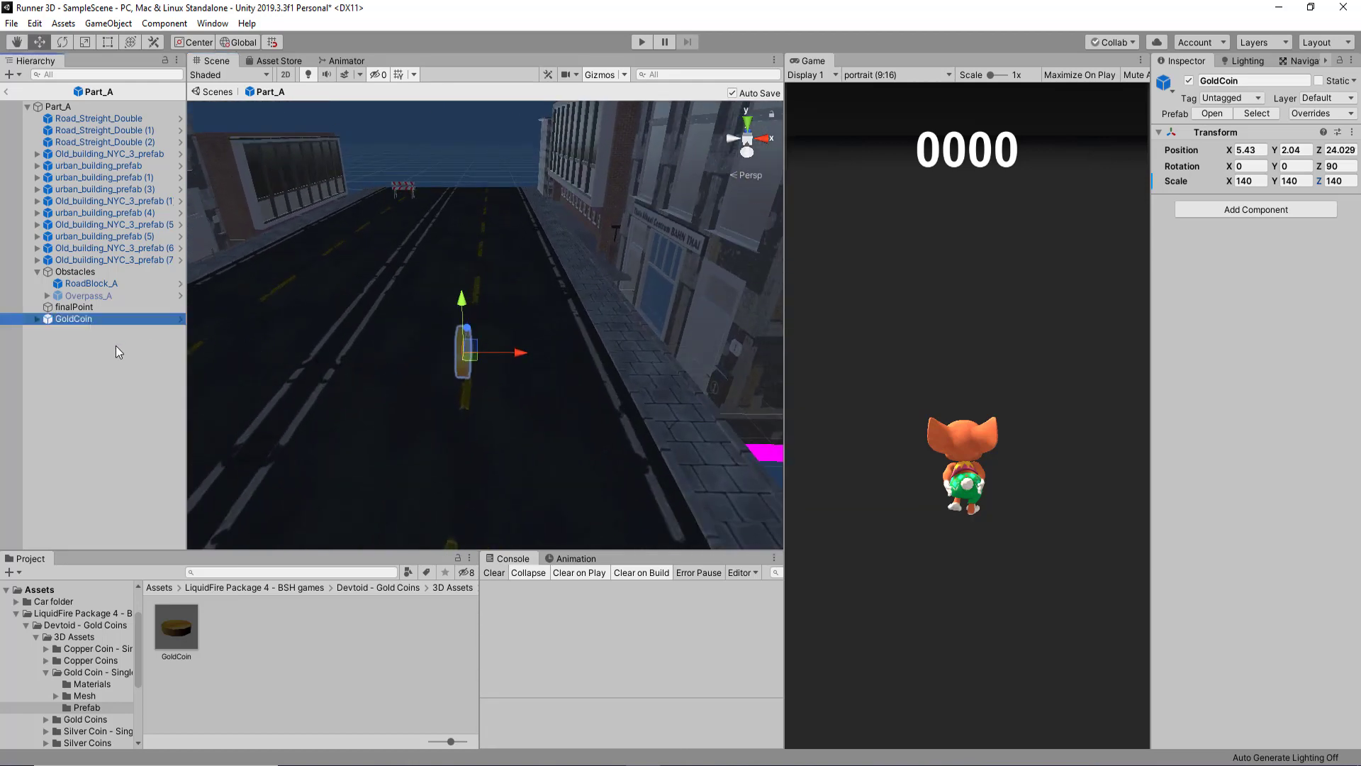
right_drag(410, 344, 429, 355)
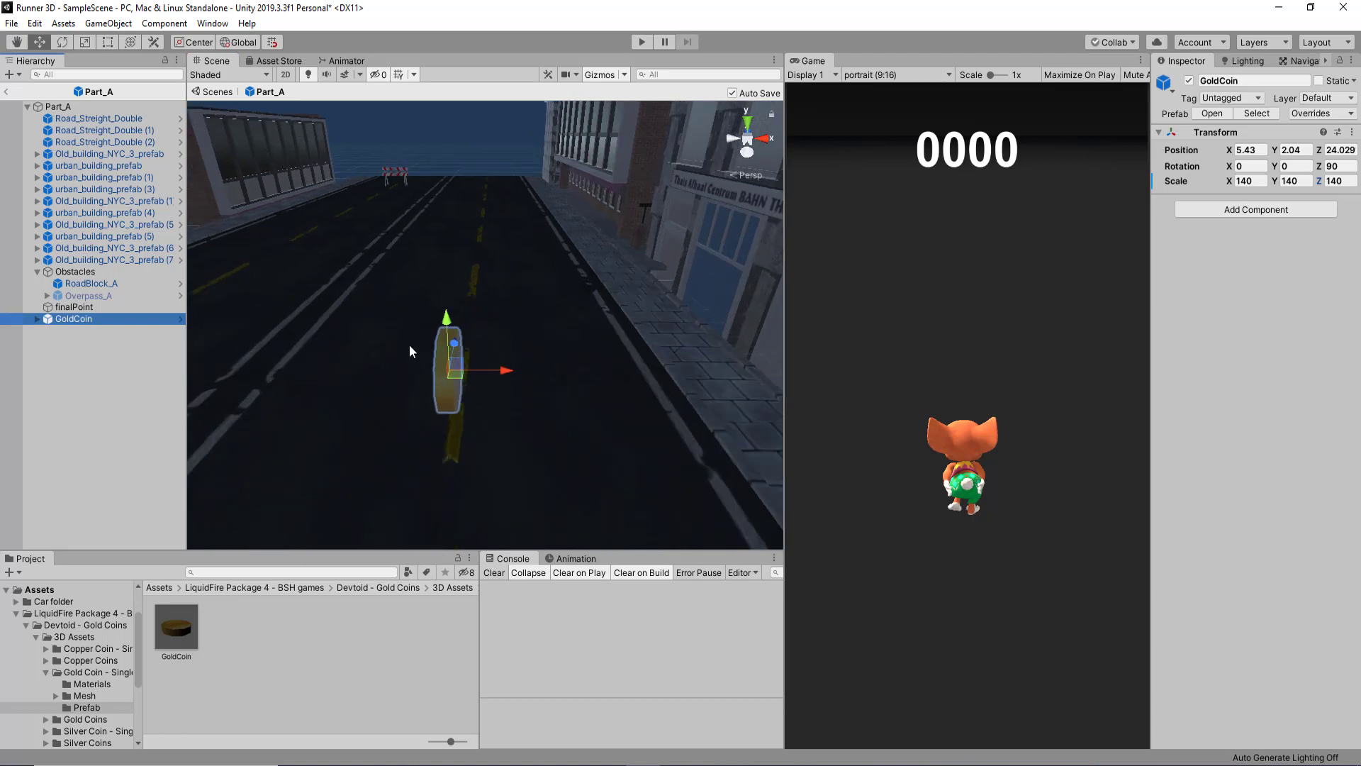
middle_drag(430, 355, 449, 359)
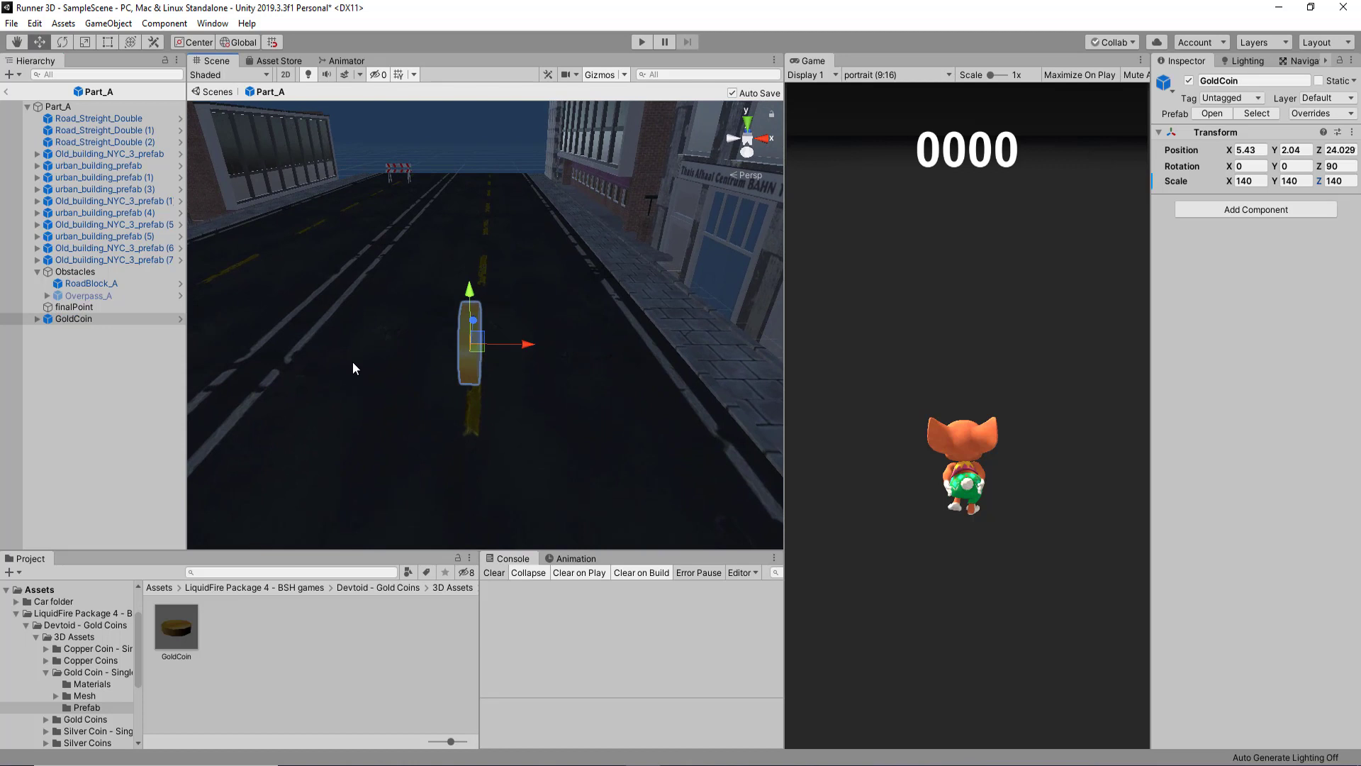
click(133, 319)
drag(783, 424, 820, 432)
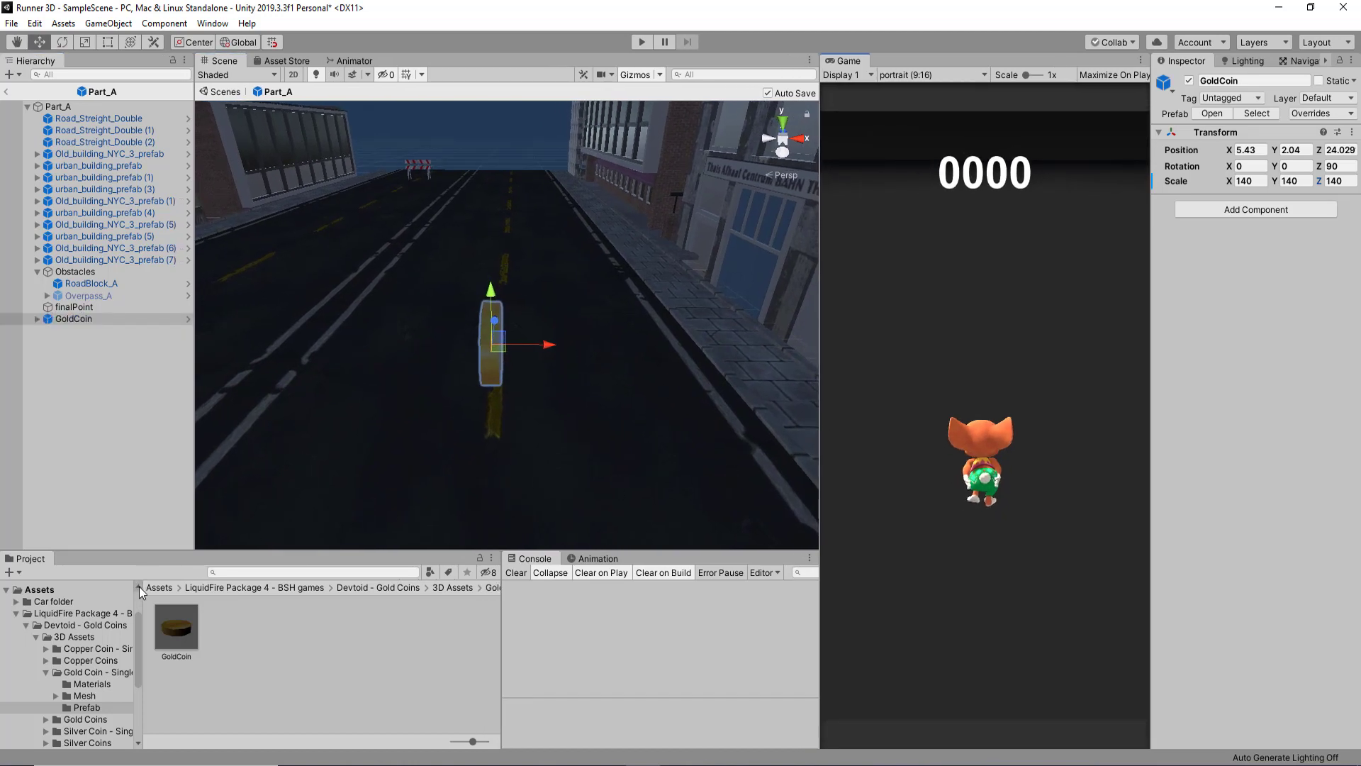
Open the Animation window with the GoldCoin selected.
click(613, 560)
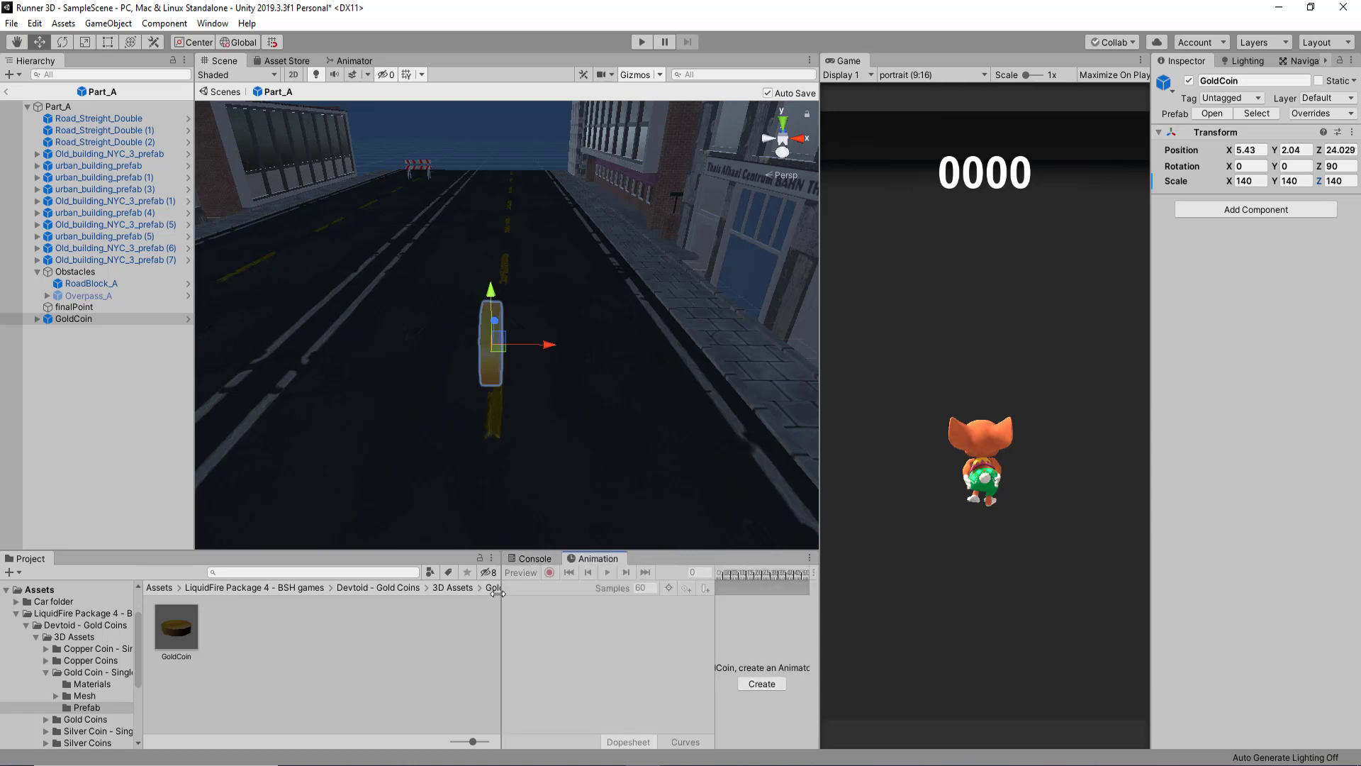
click(85, 319)
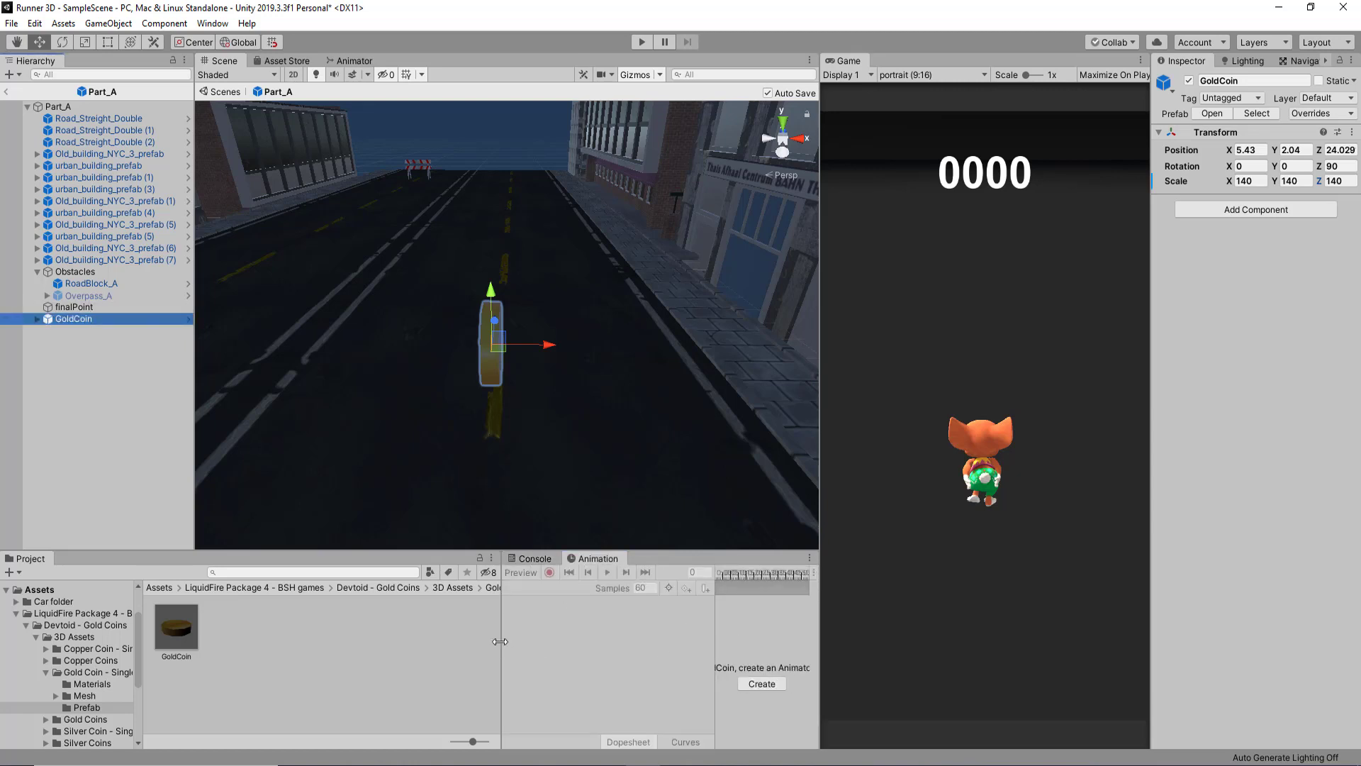
drag(499, 642, 283, 642)
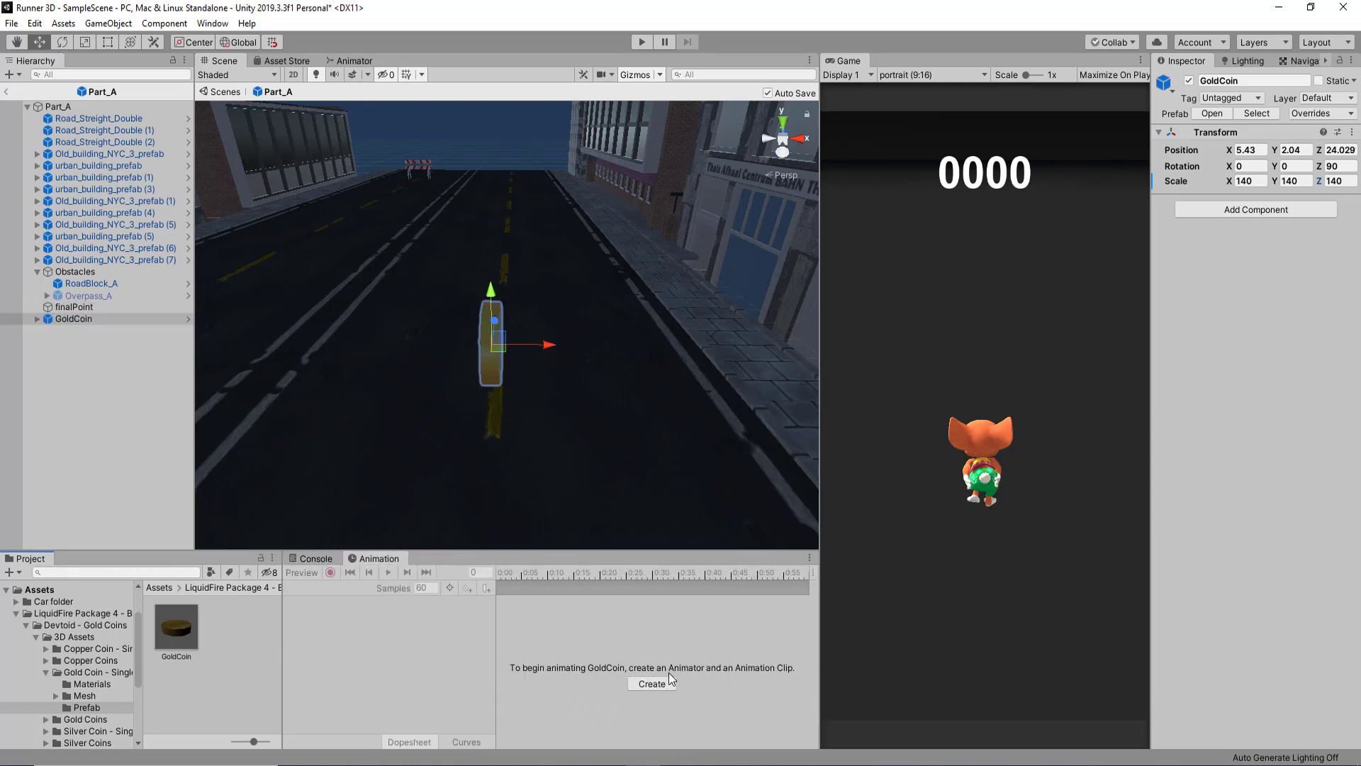
click(379, 560)
click(213, 24)
mouse_move(335, 213)
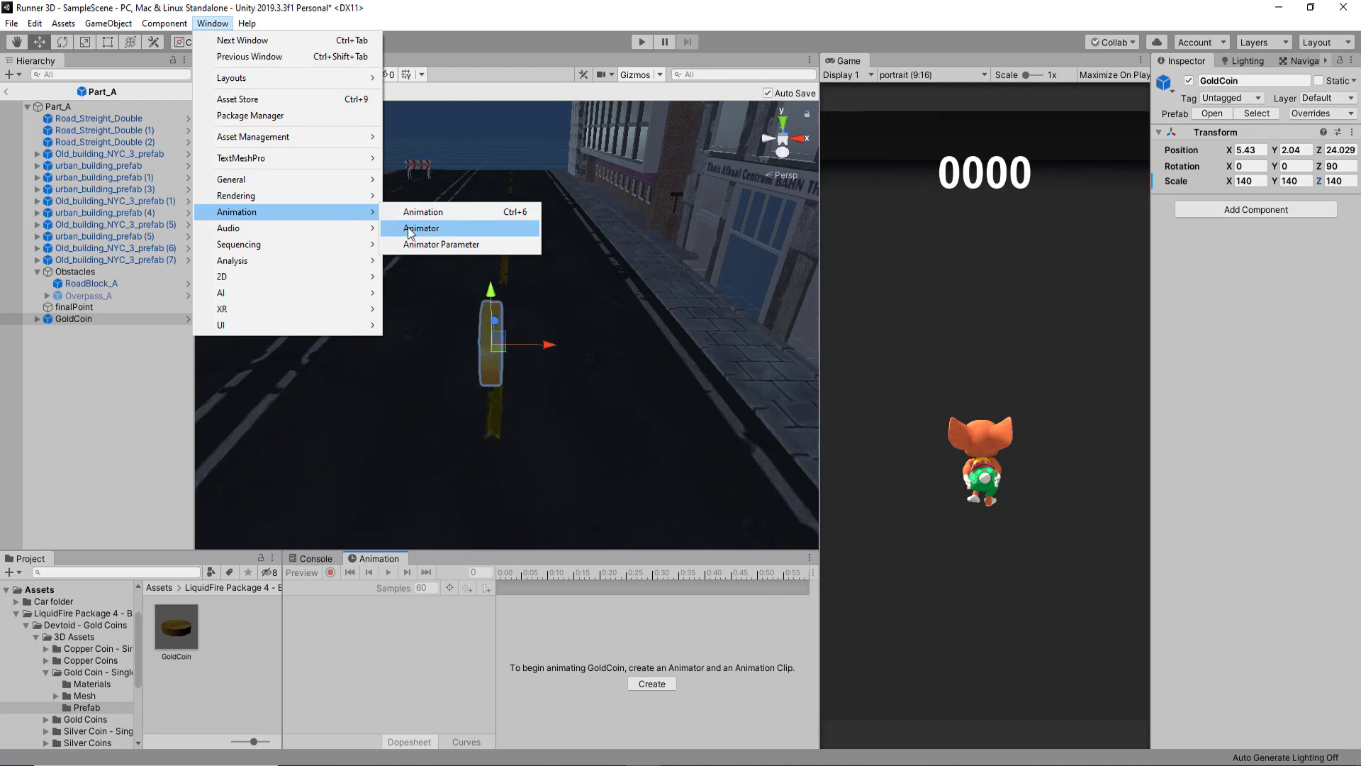
click(425, 211)
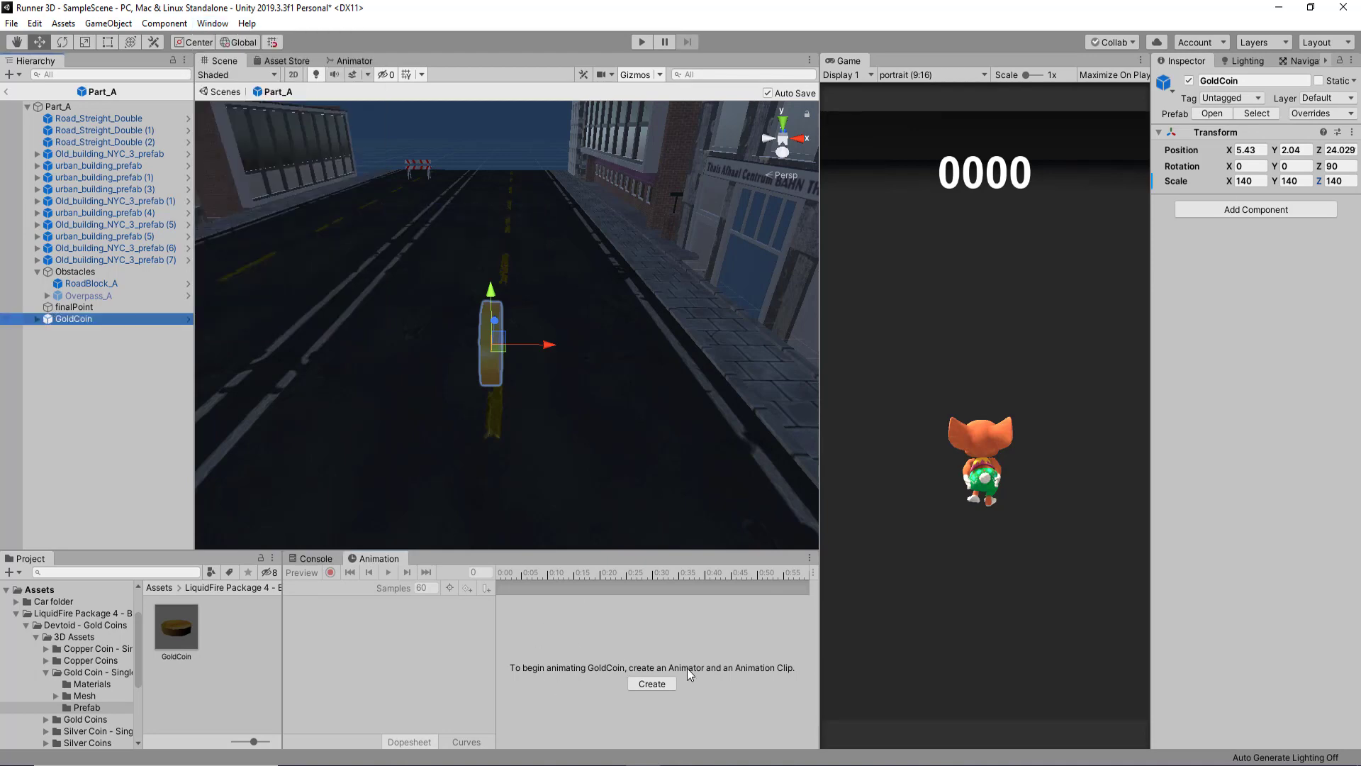
Create a new GoldCoin animation clip and save it in a new Assets/Animations folder.
click(652, 683)
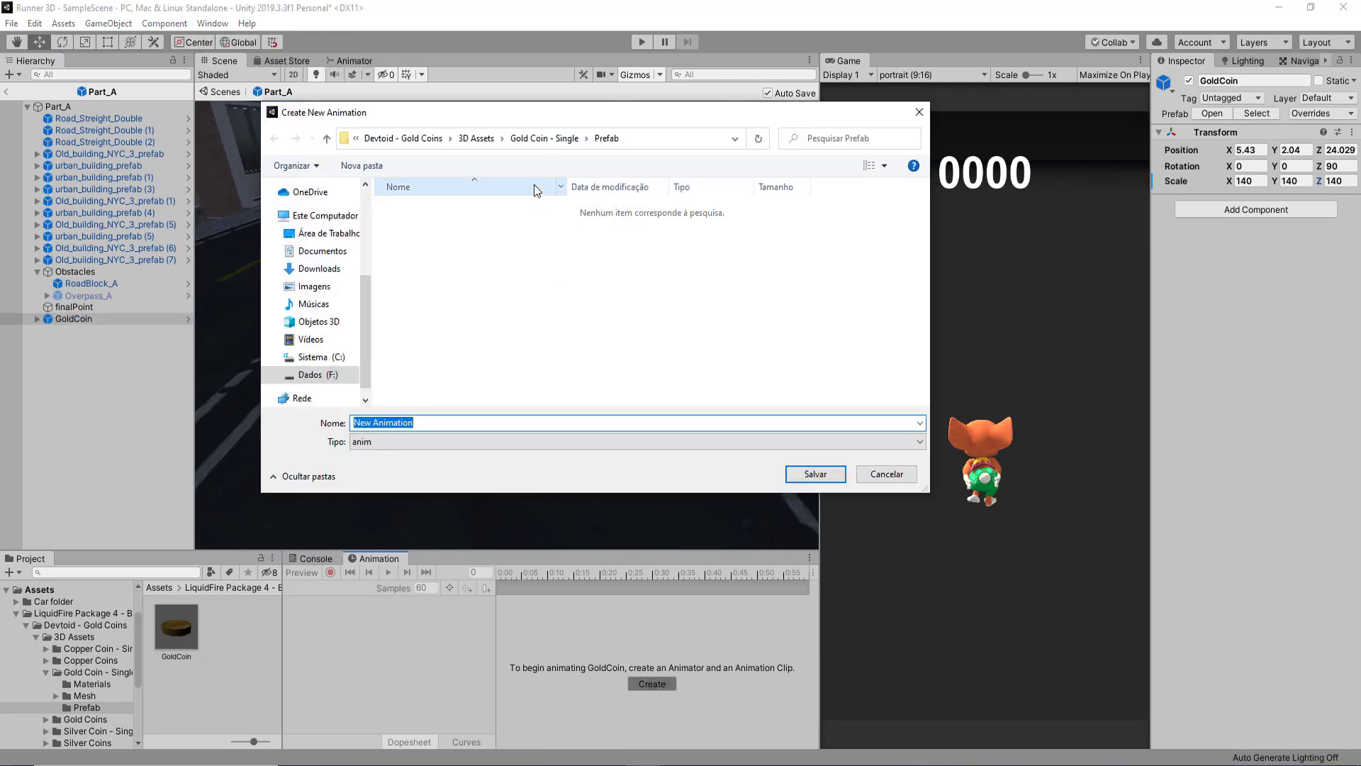
click(476, 139)
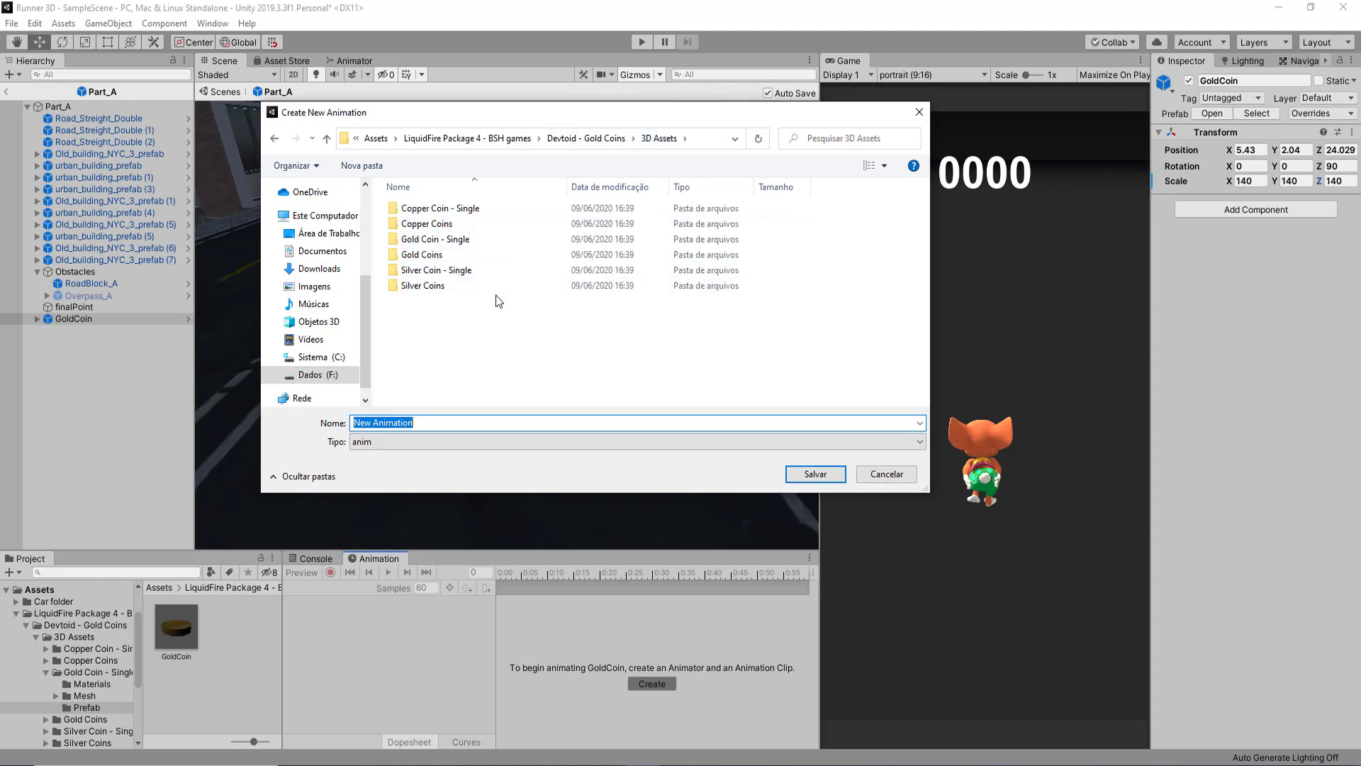
click(375, 138)
click(363, 167)
text(Animations)
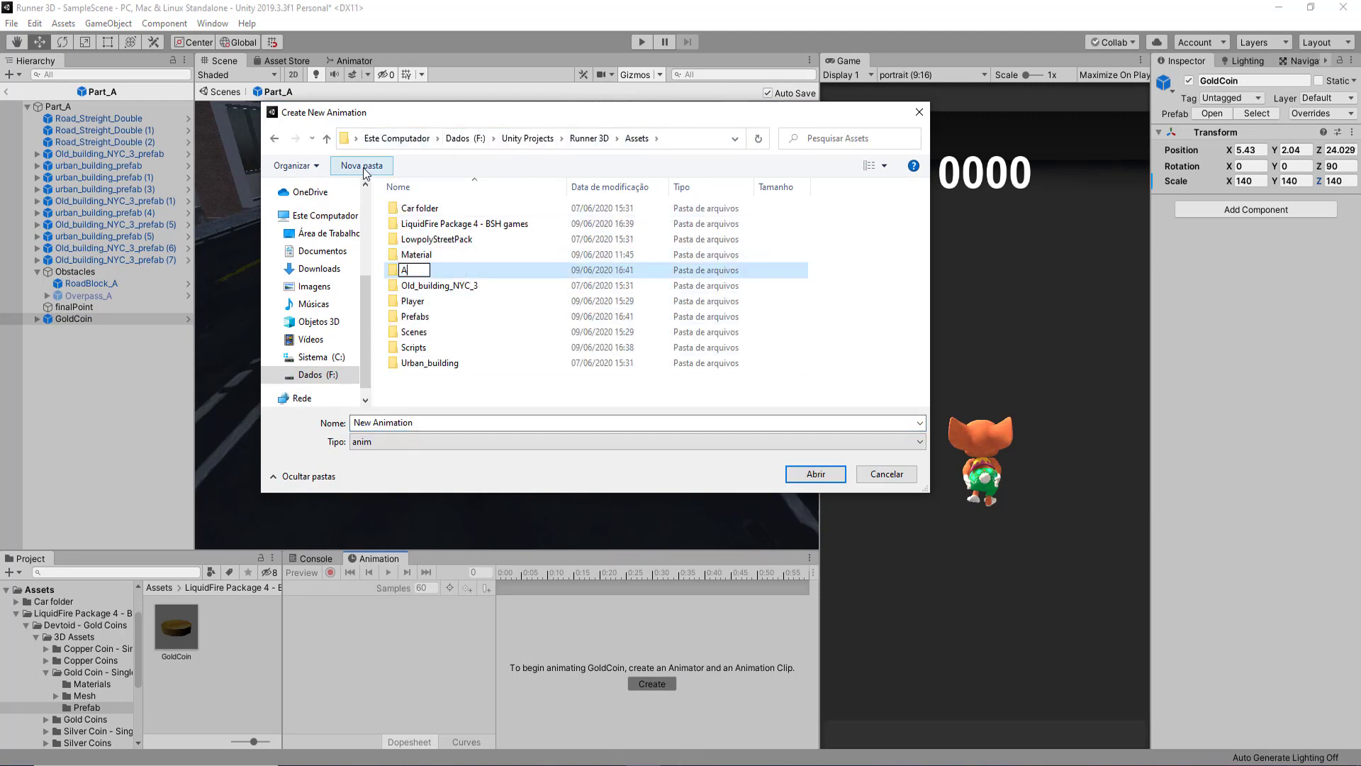
key(Return)
key(Return)
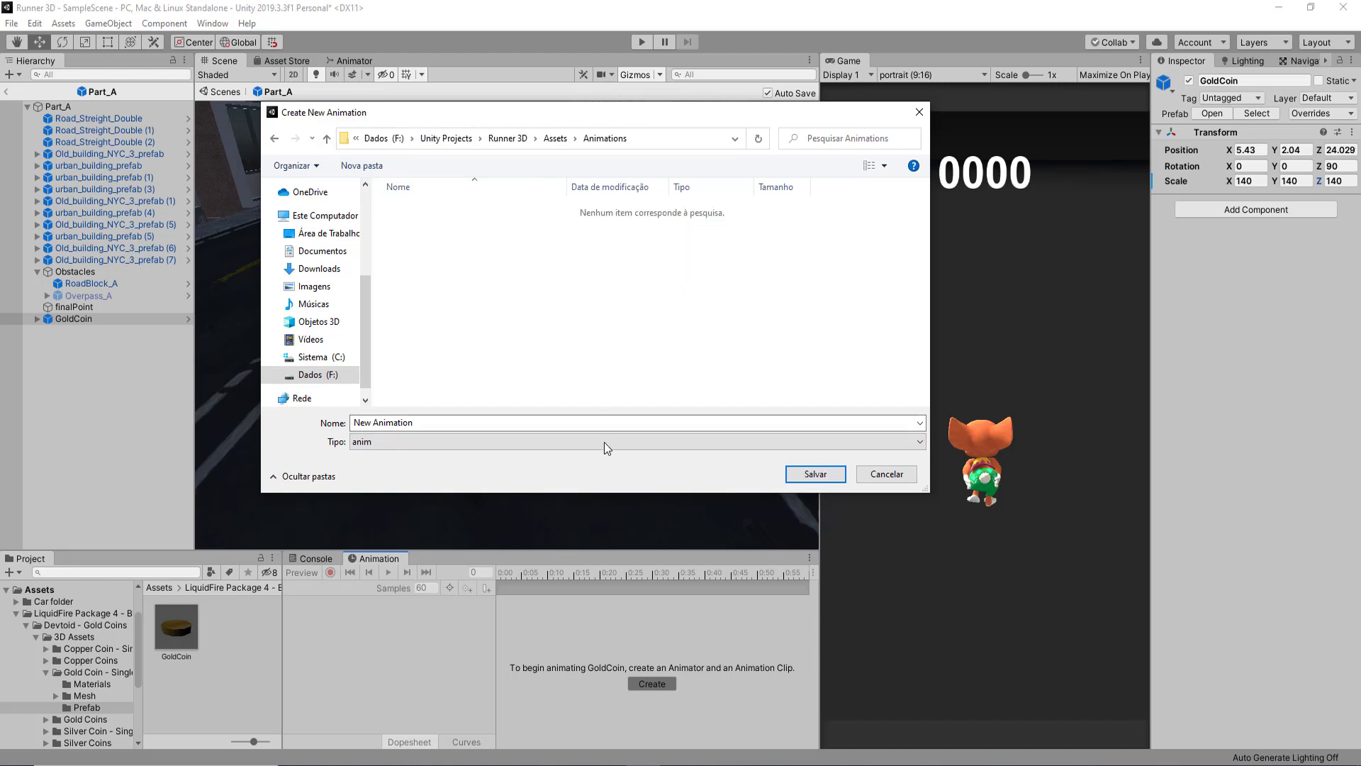
click(586, 423)
text(coinAnim)
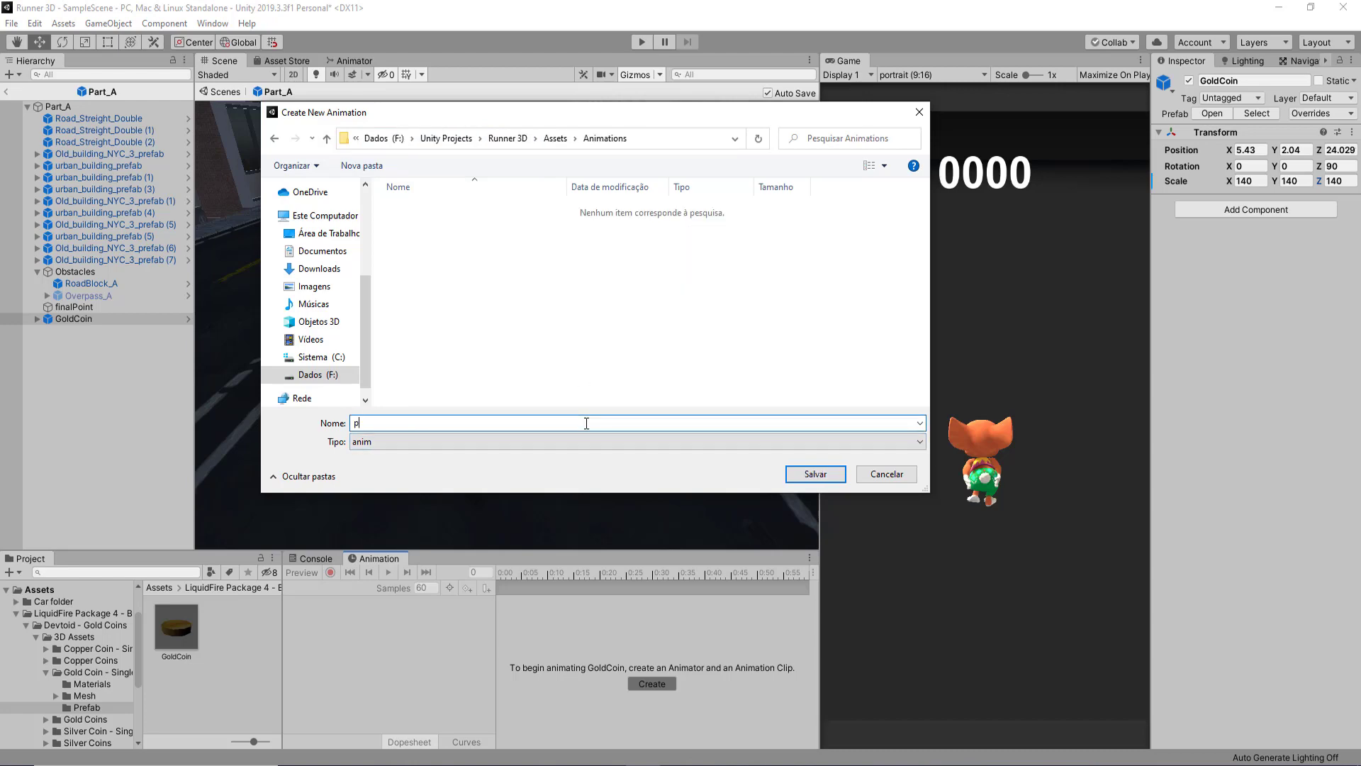
key(Return)
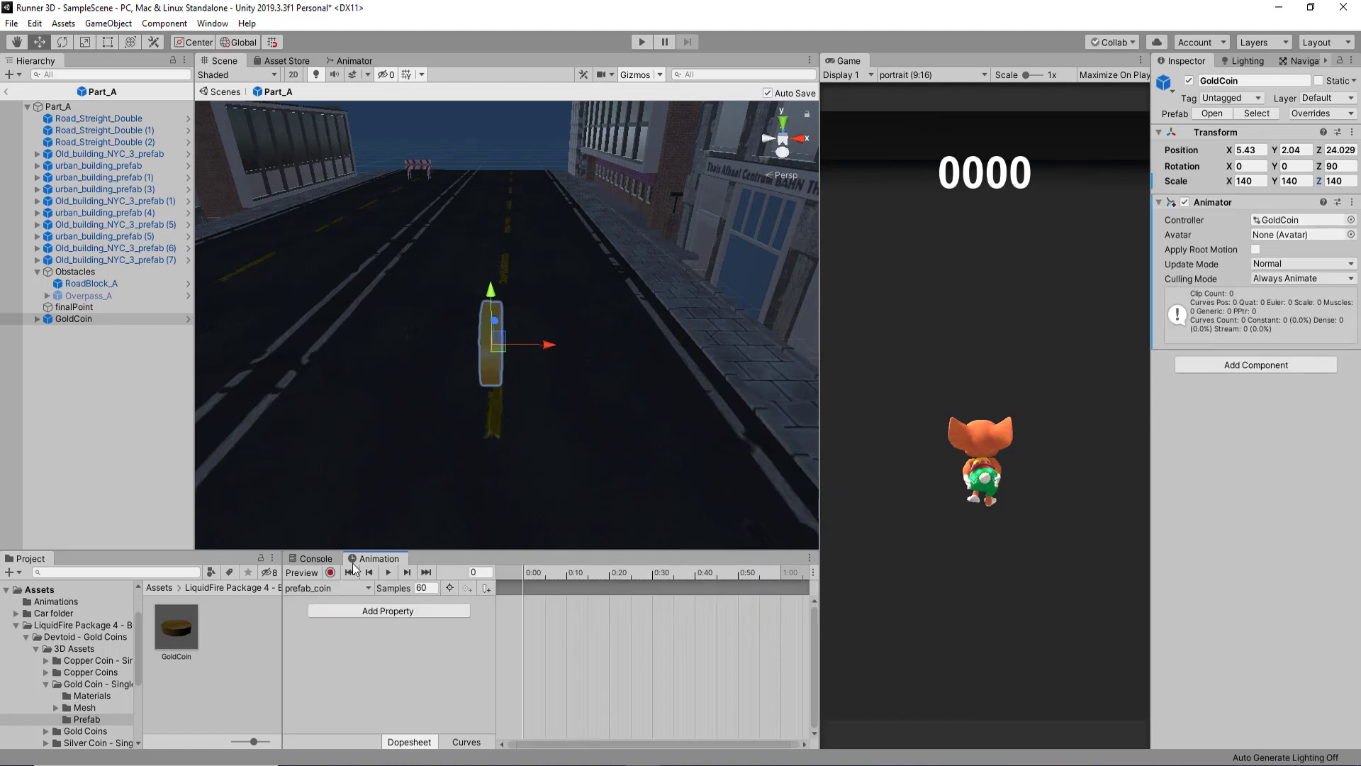
Start recording and key the coin's rotation at frame 0 with Z at 90.
click(330, 573)
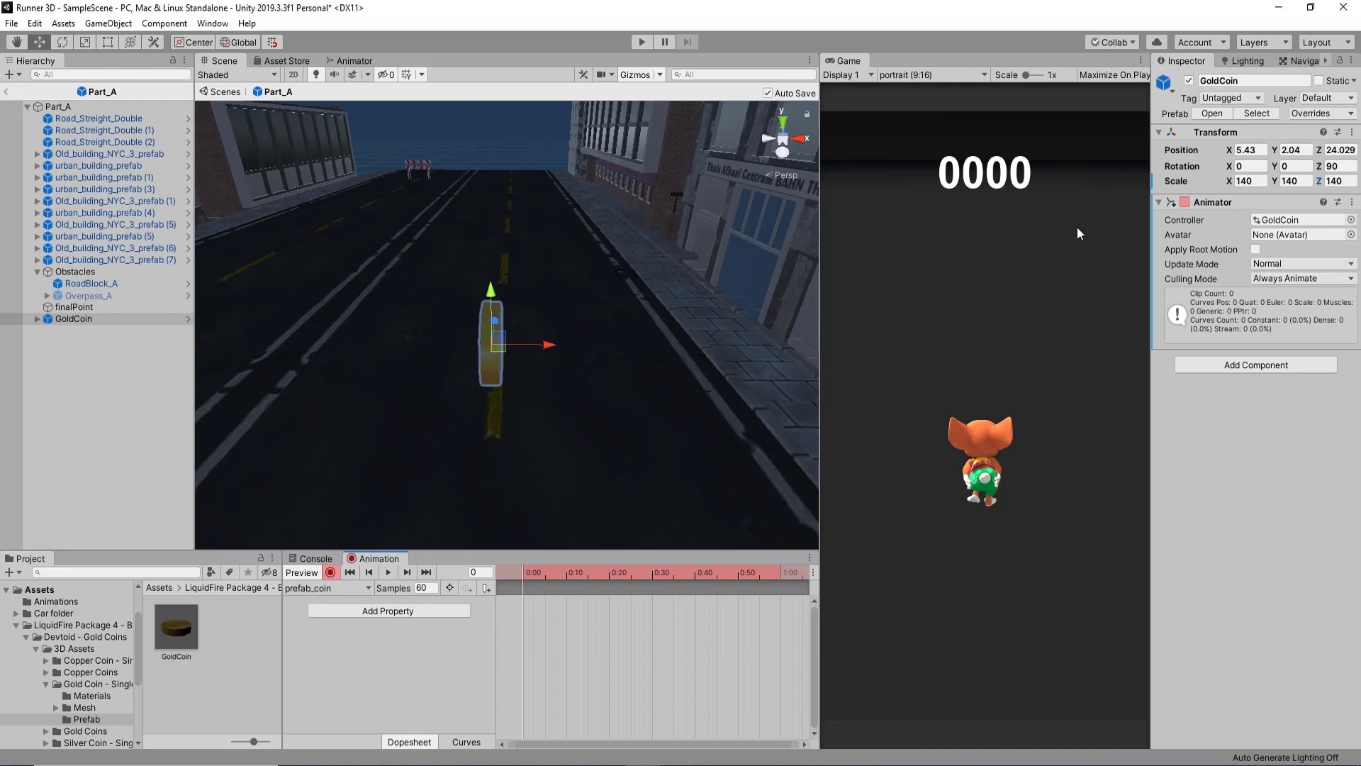
click(1252, 167)
click(1332, 168)
text(0)
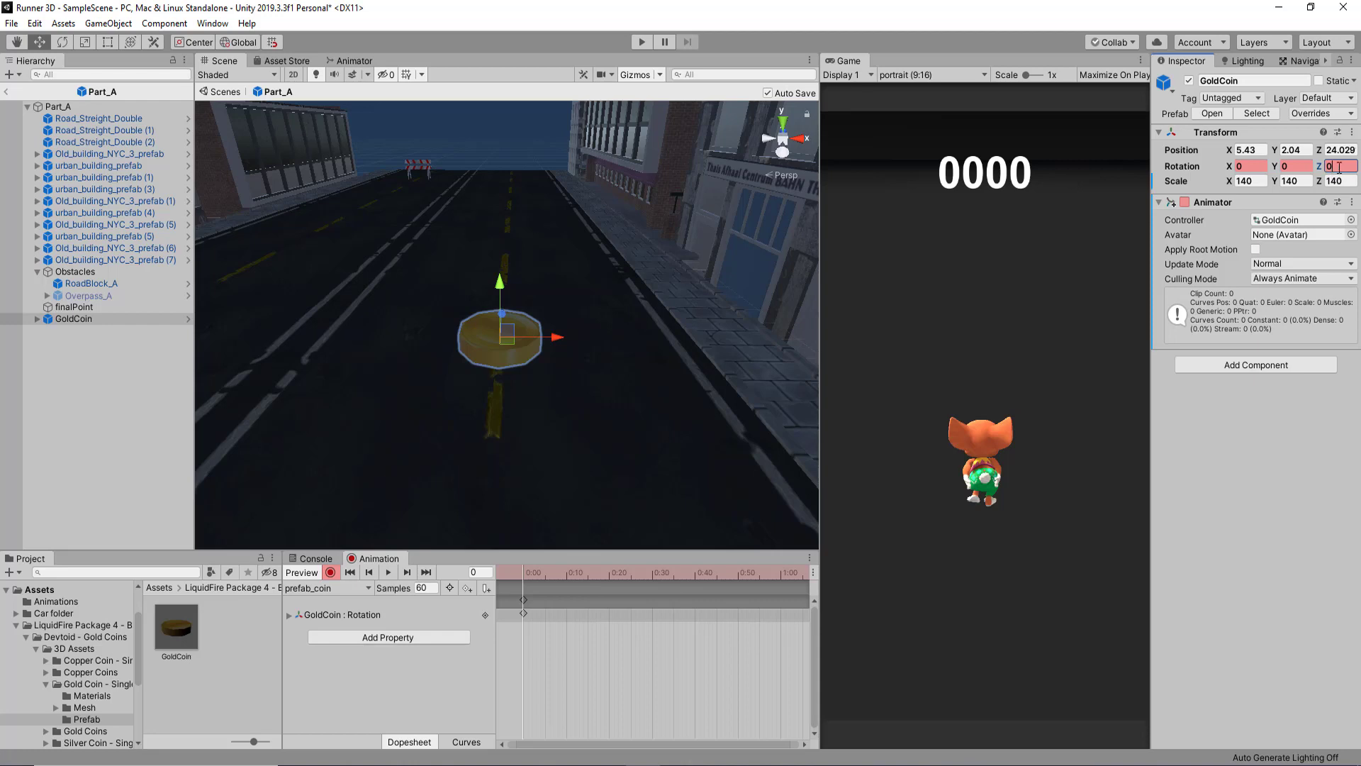
text(90)
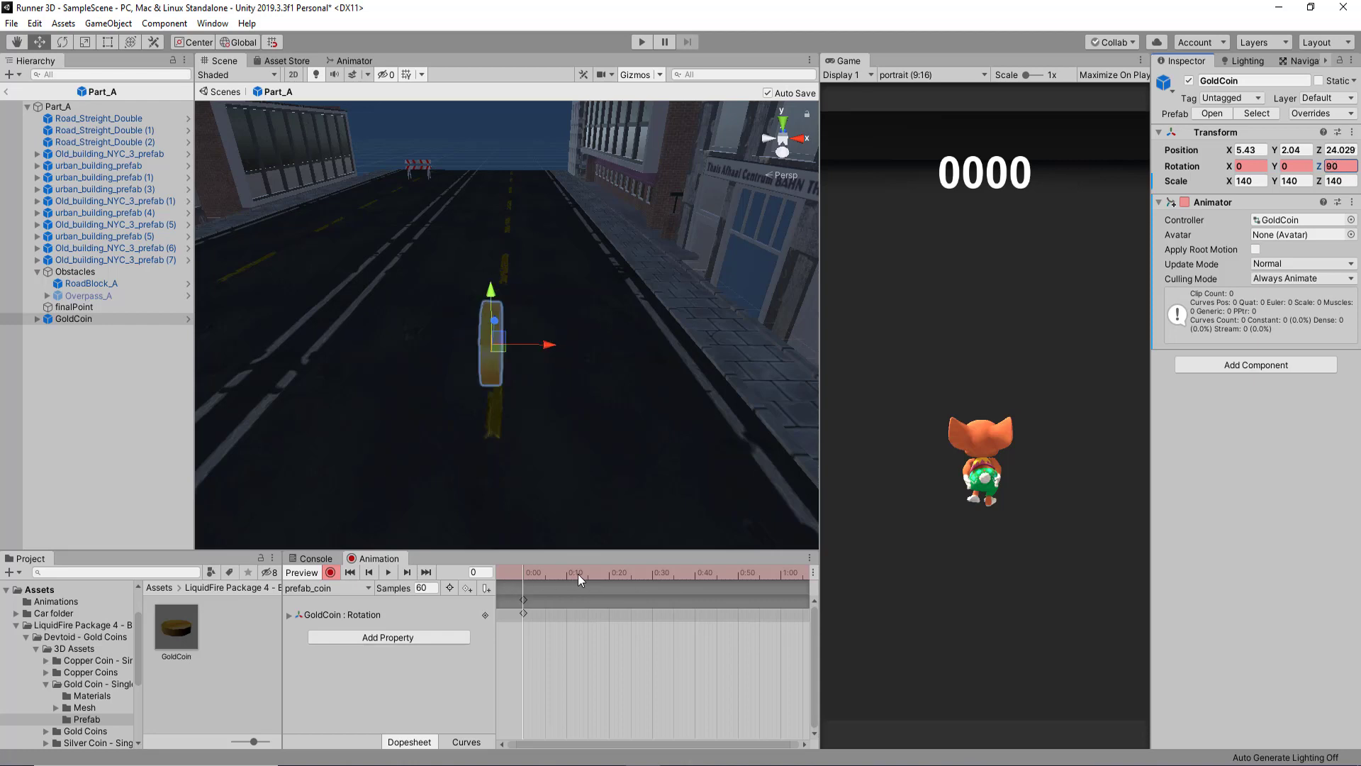
Move the playhead later and set the coin's Y rotation to 180.
mouse_move(579, 572)
mouse_down()
mouse_move(704, 572)
mouse_move(780, 598)
mouse_up()
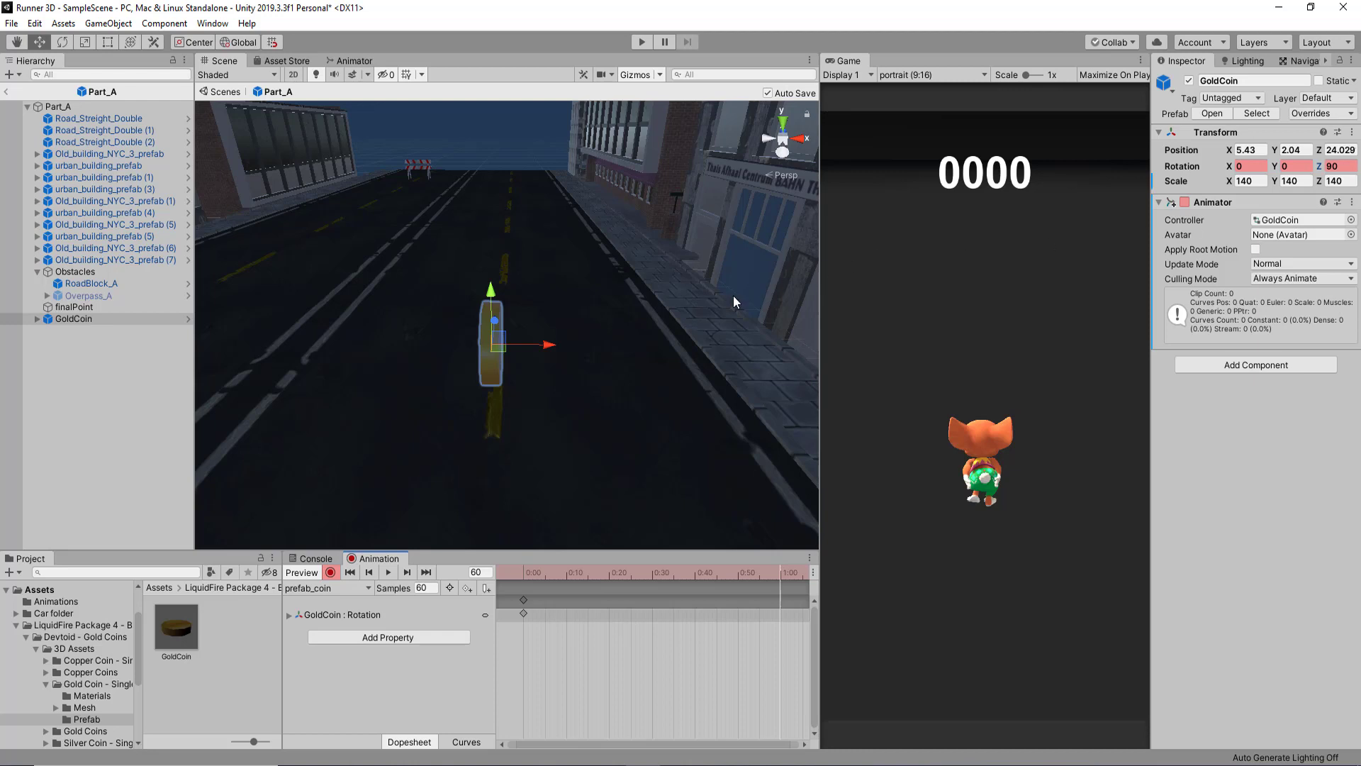
click(1338, 166)
double_click(1346, 166)
text(180)
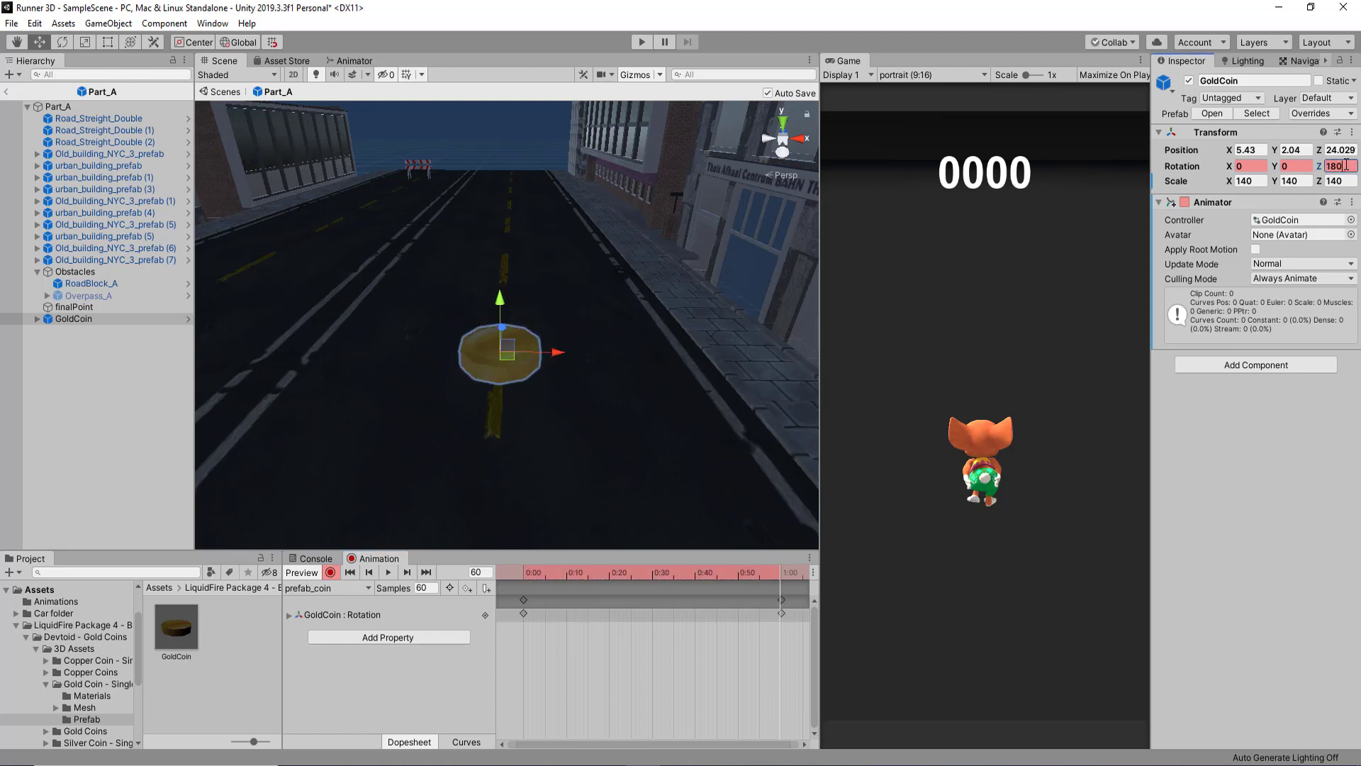
key(Escape)
click(1293, 167)
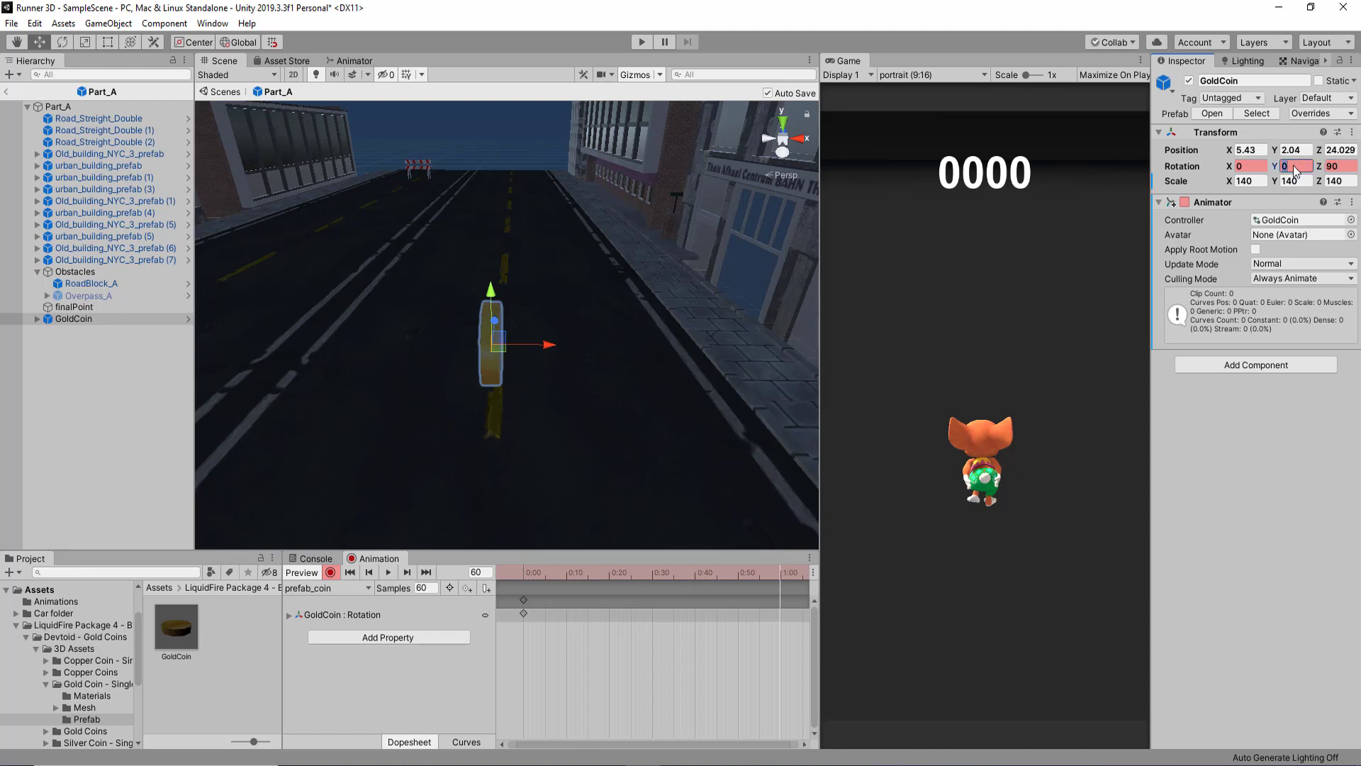
text(180)
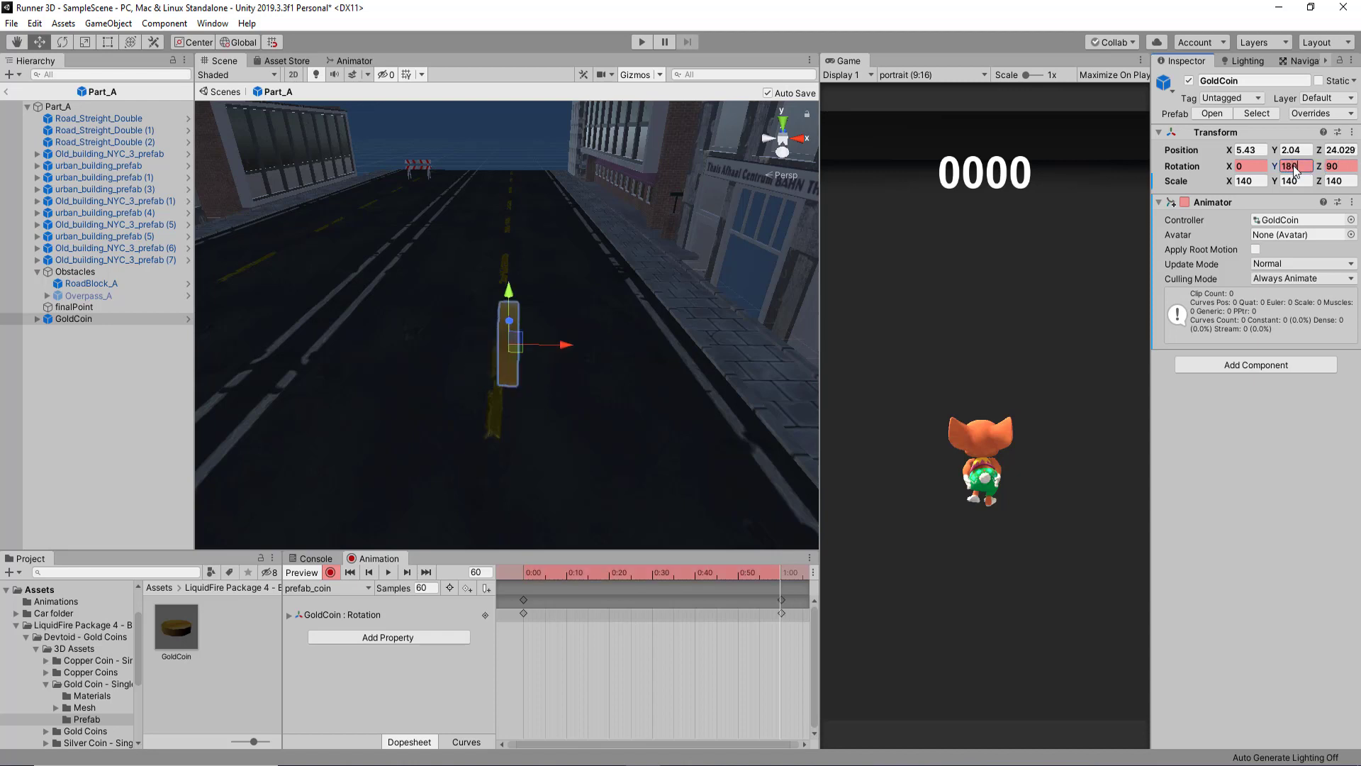
Rewind the playhead and play the clip to preview the coin spinning.
drag(520, 572, 756, 589)
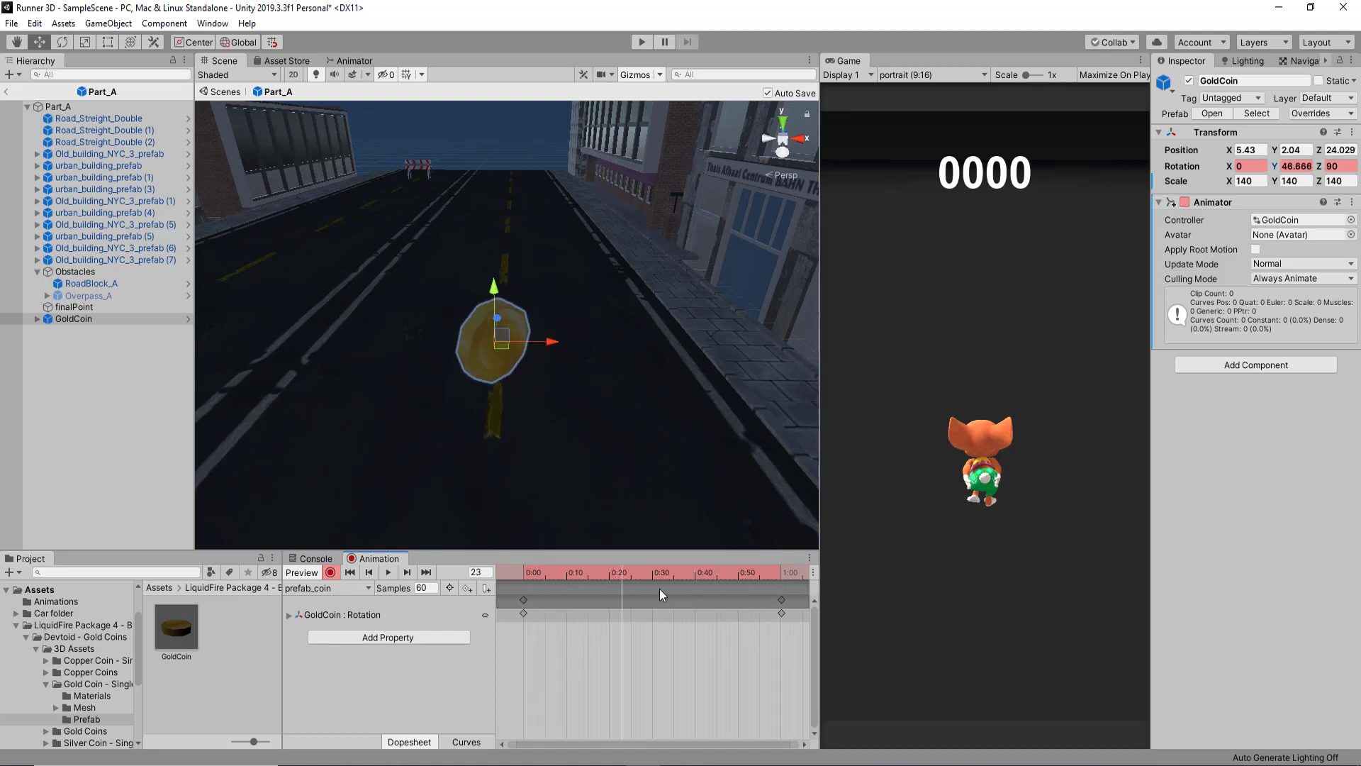
click(388, 572)
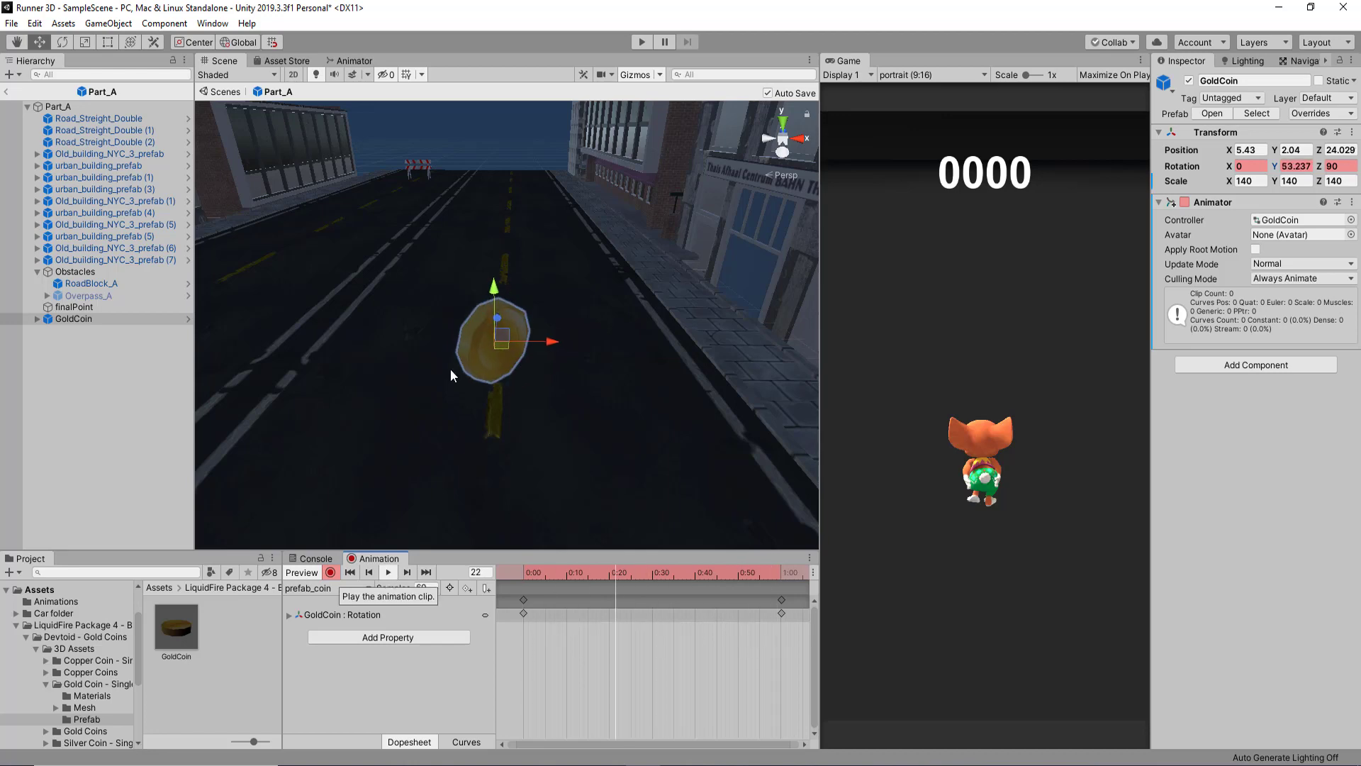
scroll(449, 368, down, 5)
scroll(449, 376, up, 5)
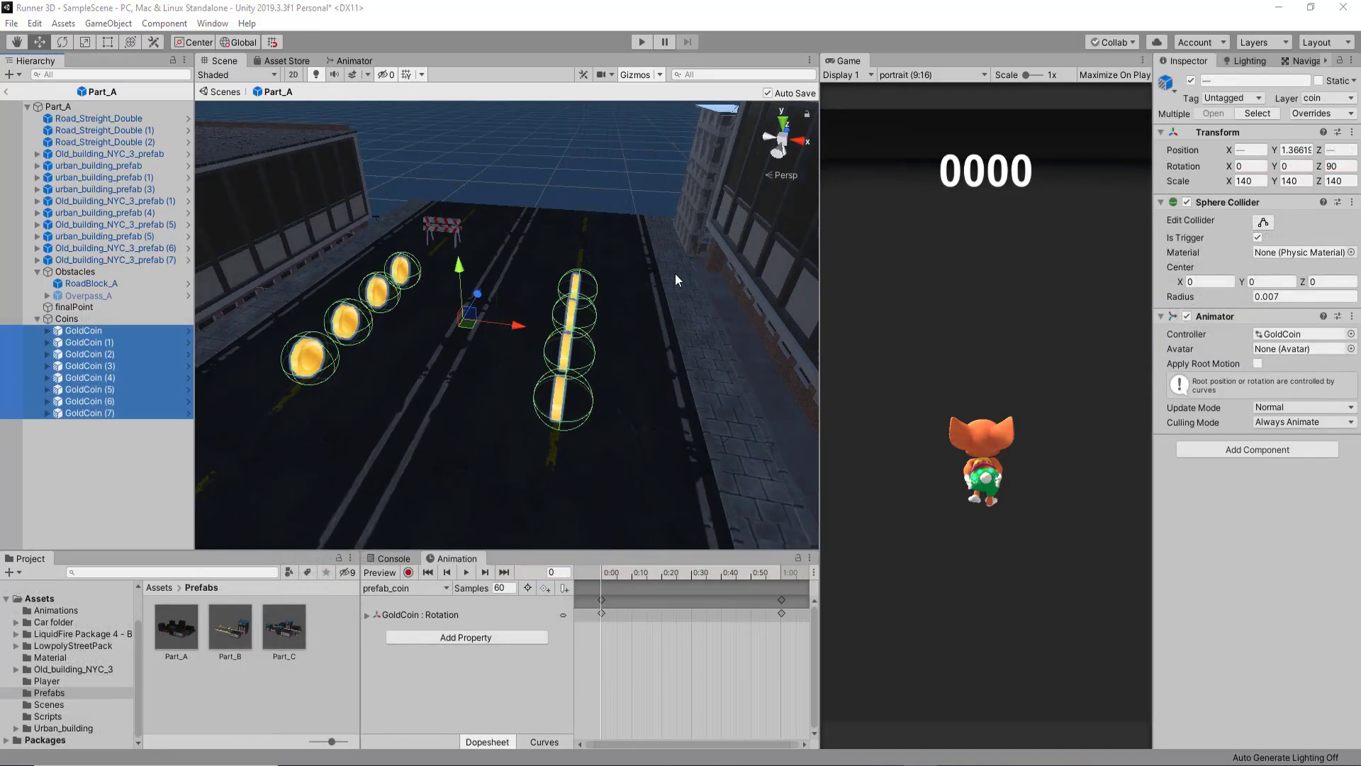
Frame the first GoldCoin under Coins and set its Sphere Collider to Is Trigger with radius 0.007.
click(58, 320)
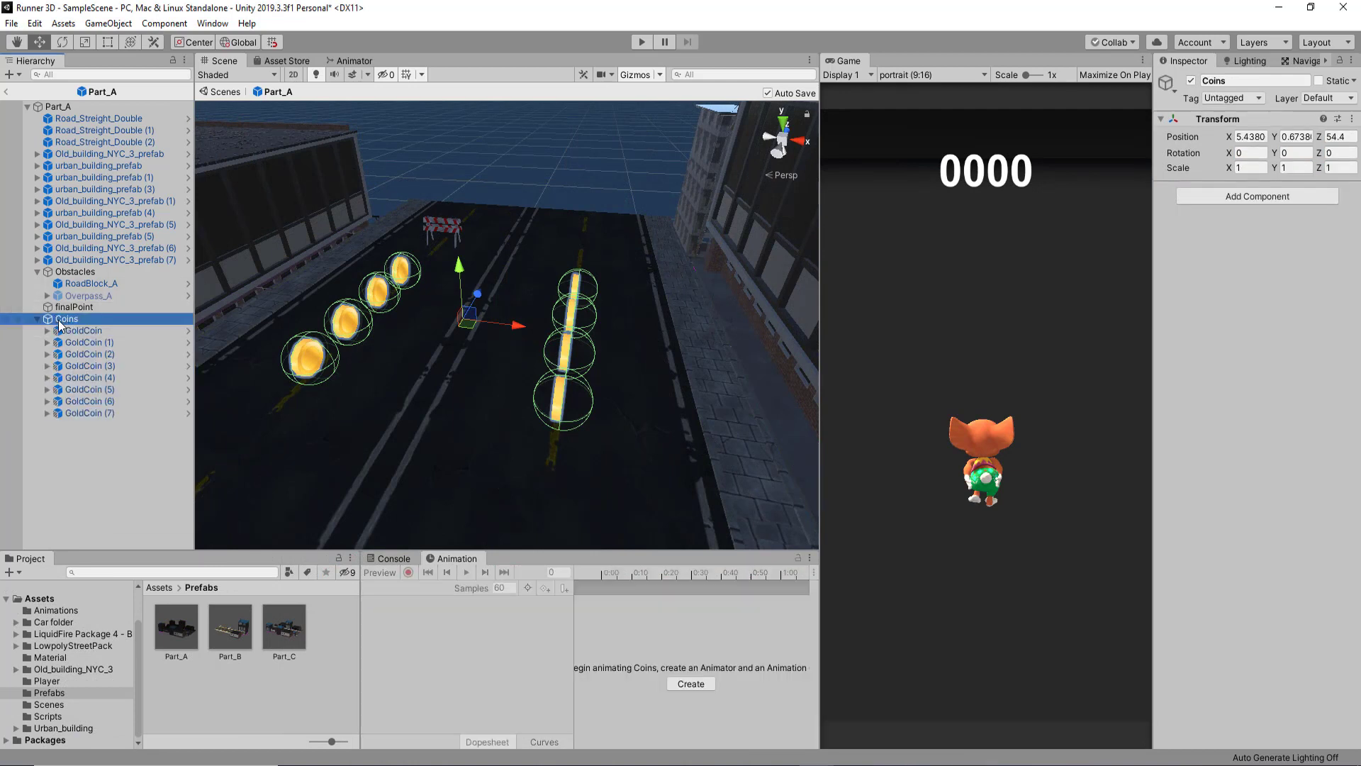
click(83, 330)
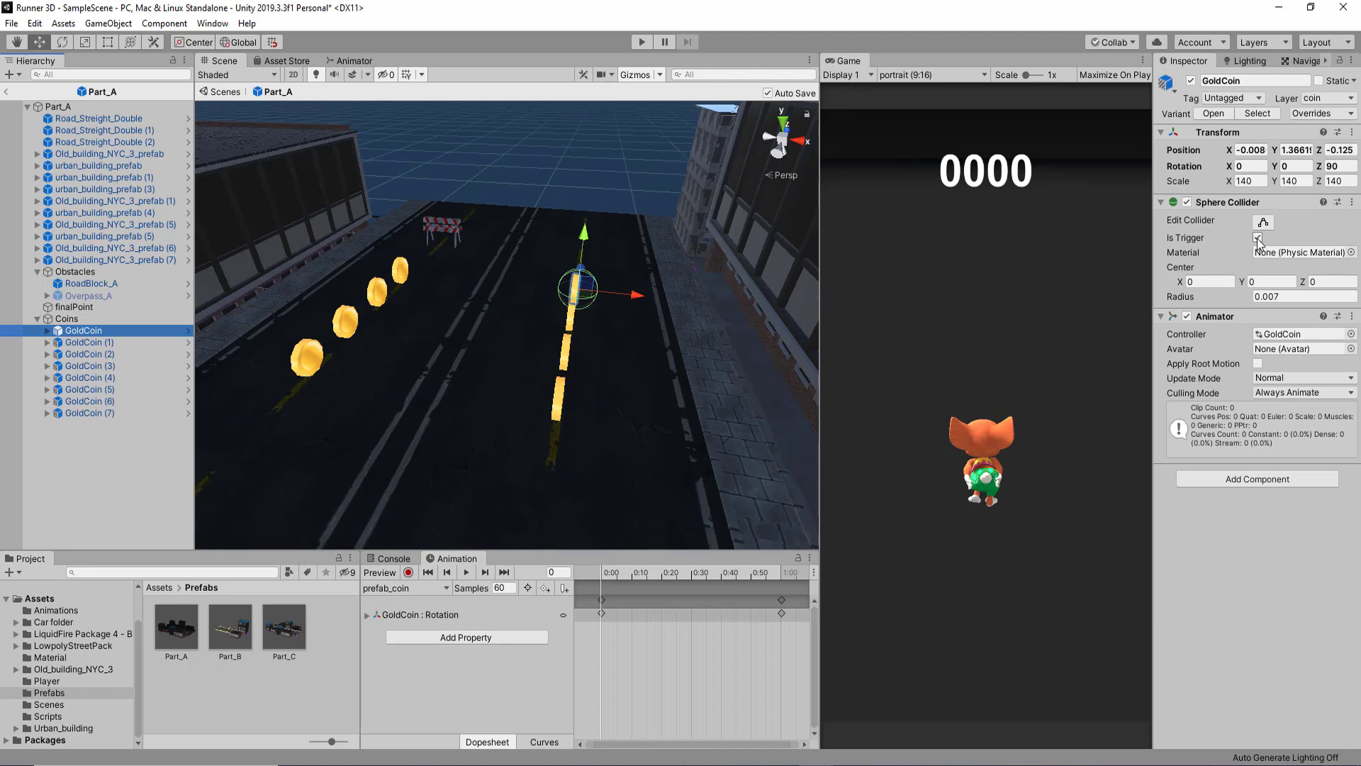
key(f)
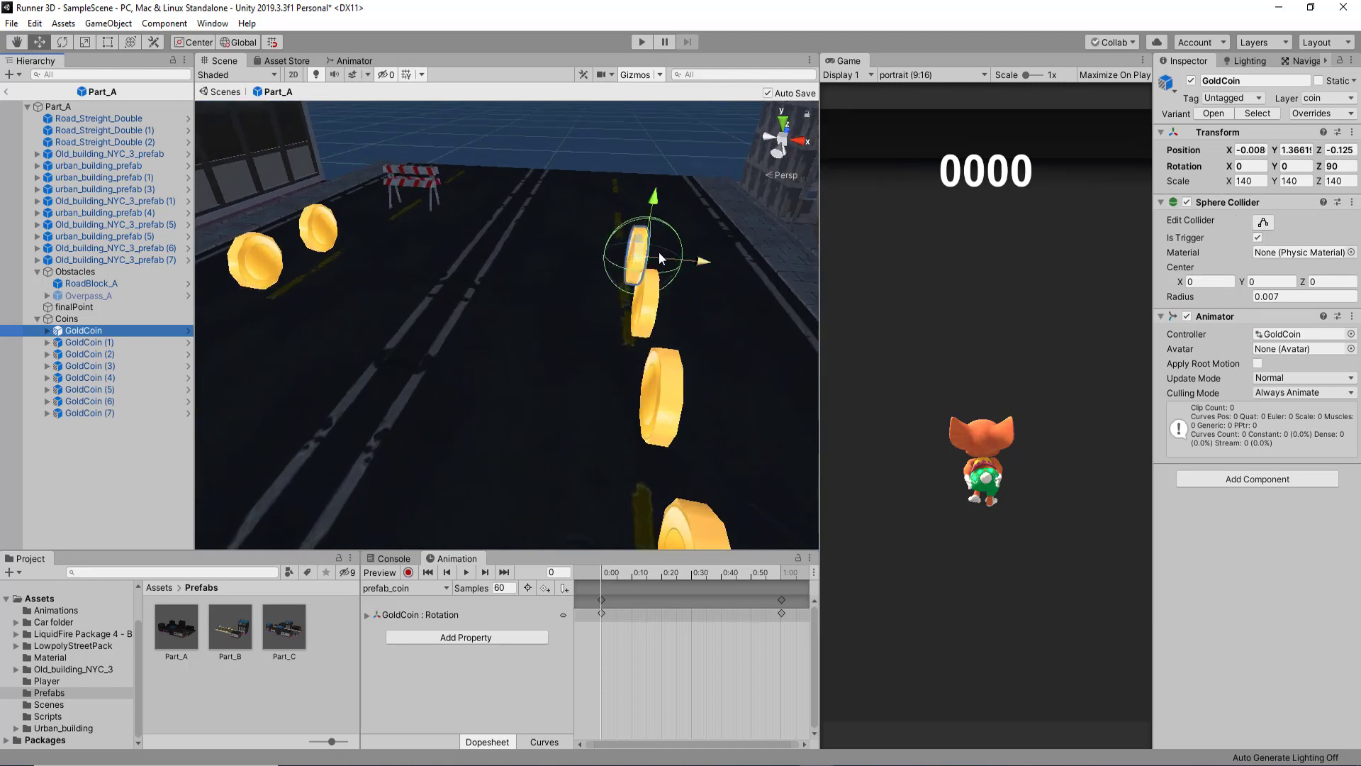
middle_drag(504, 354, 513, 332)
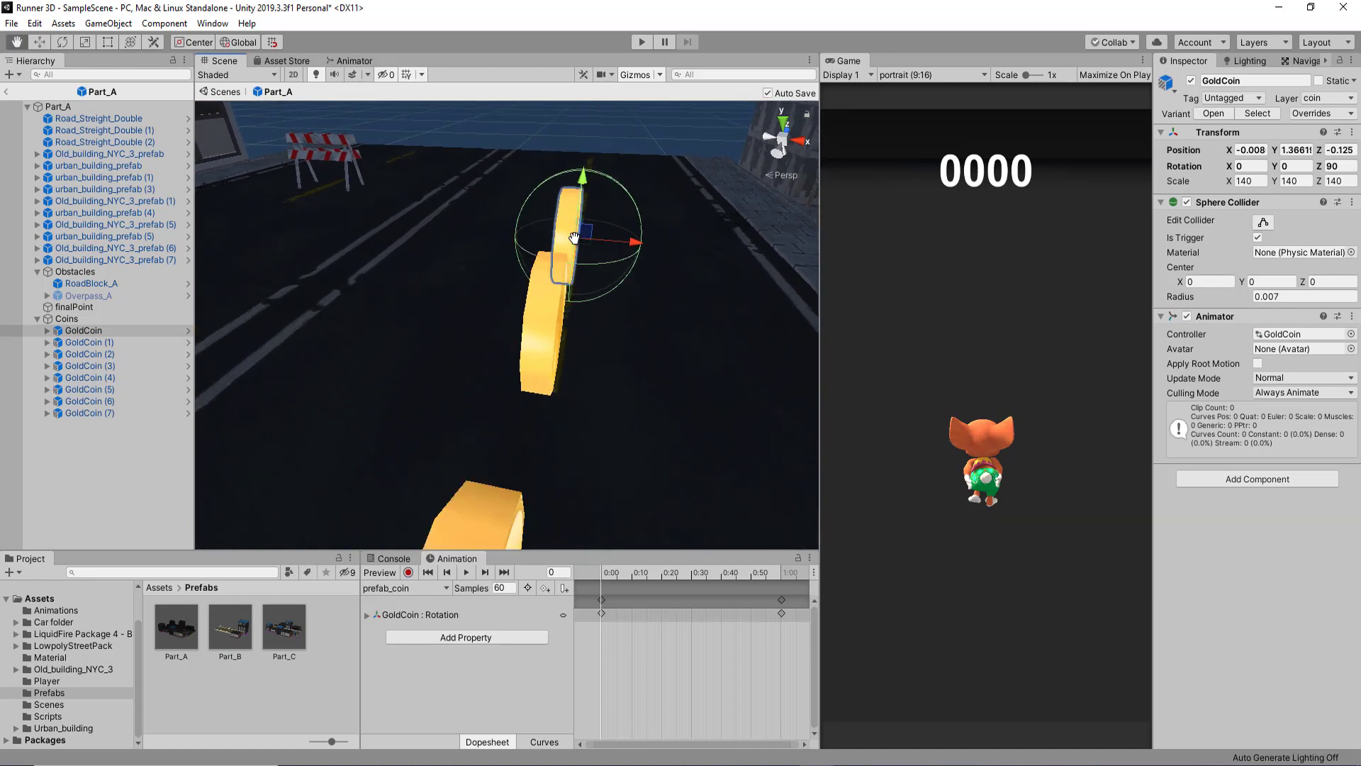
scroll(516, 328, down, 3)
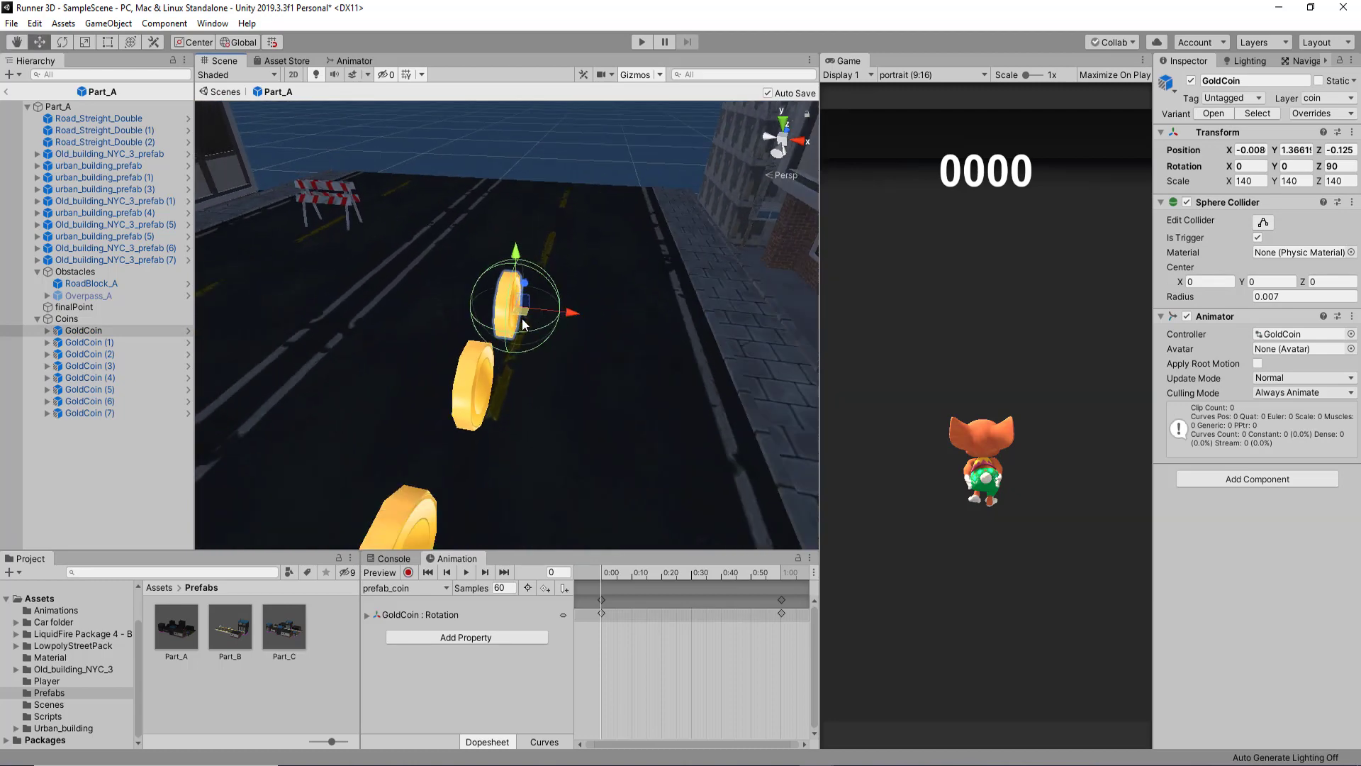
scroll(521, 326, up, 3)
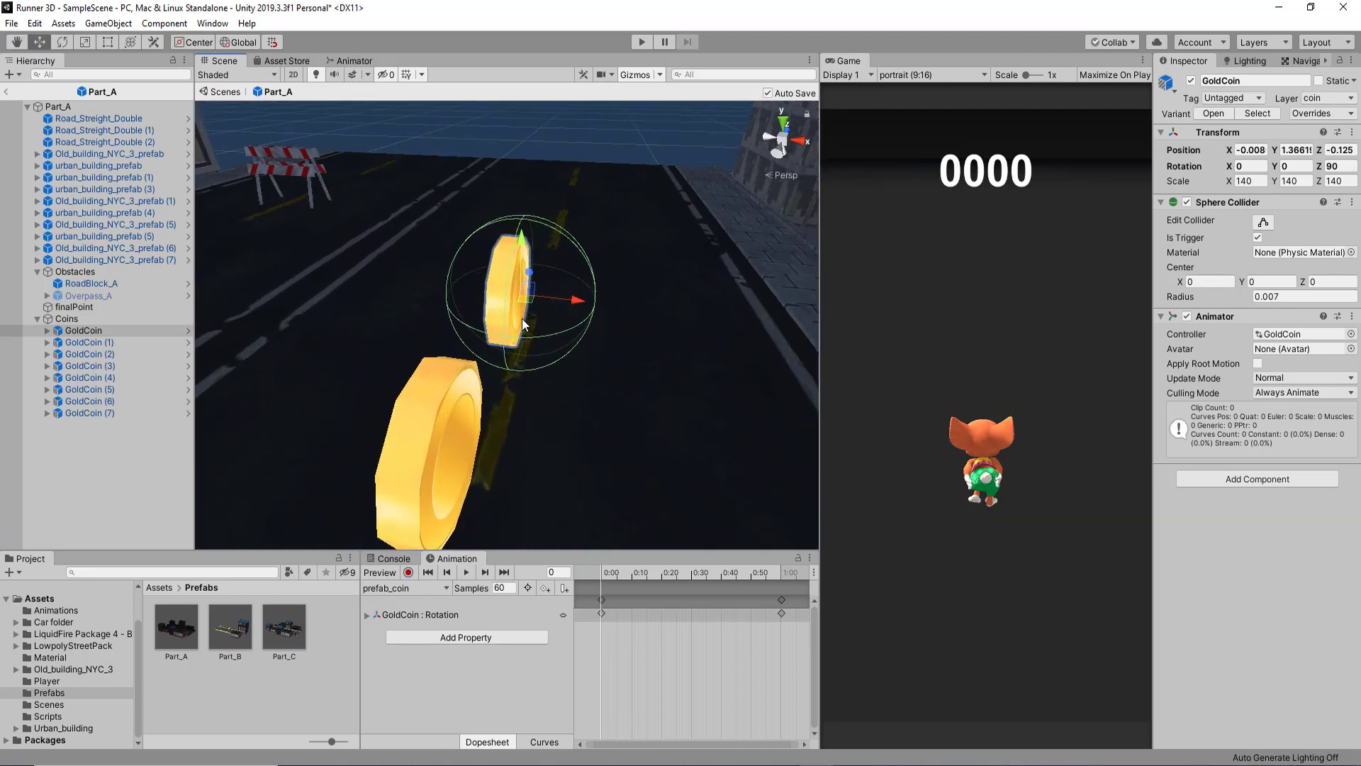
click(1278, 299)
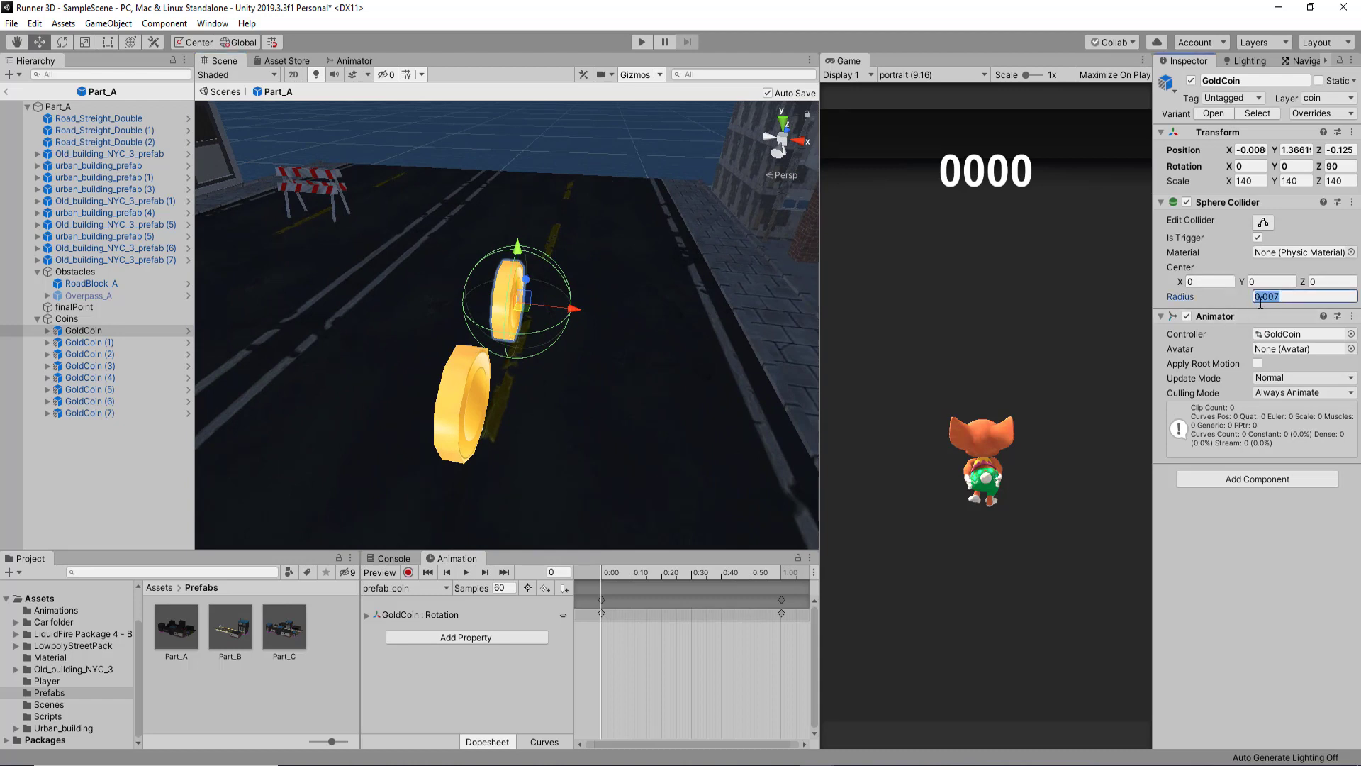
click(1258, 239)
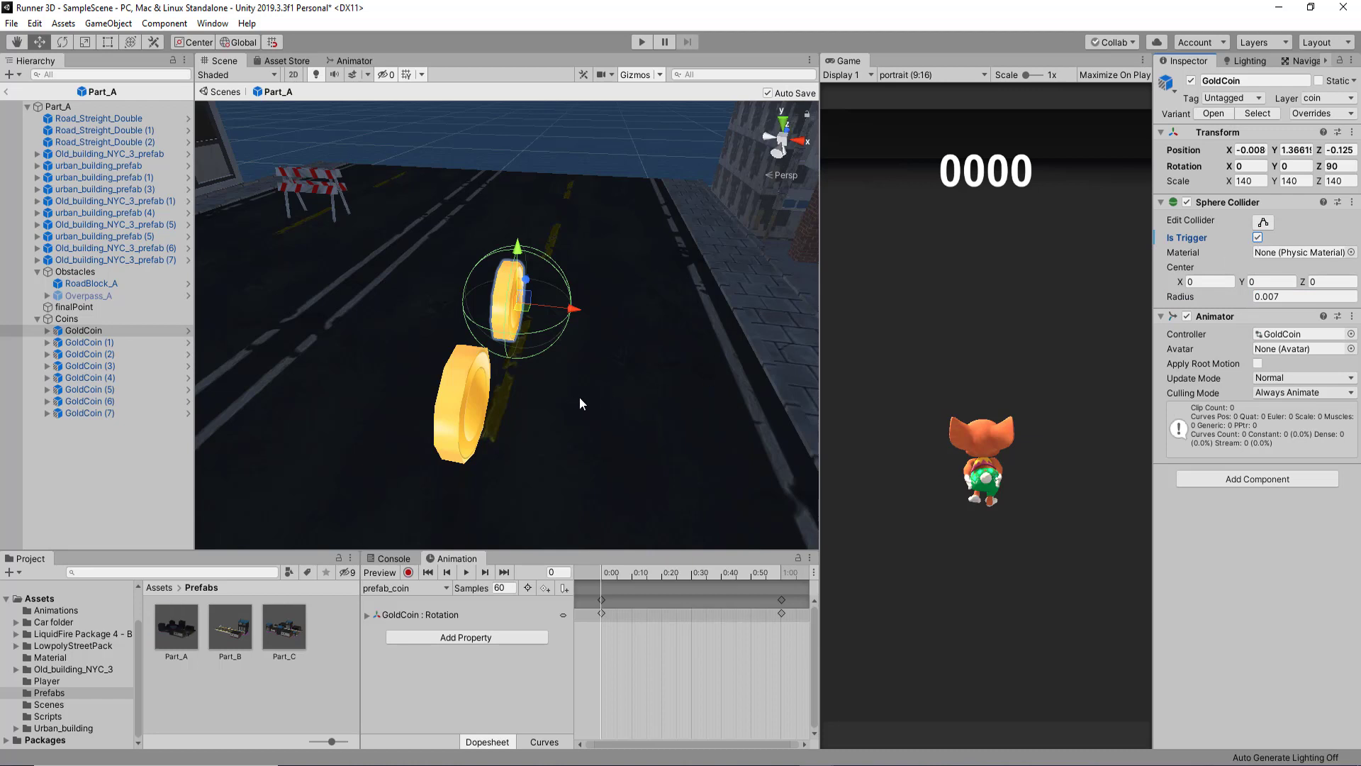
click(968, 282)
scroll(462, 363, down, 3)
shift+click(146, 411)
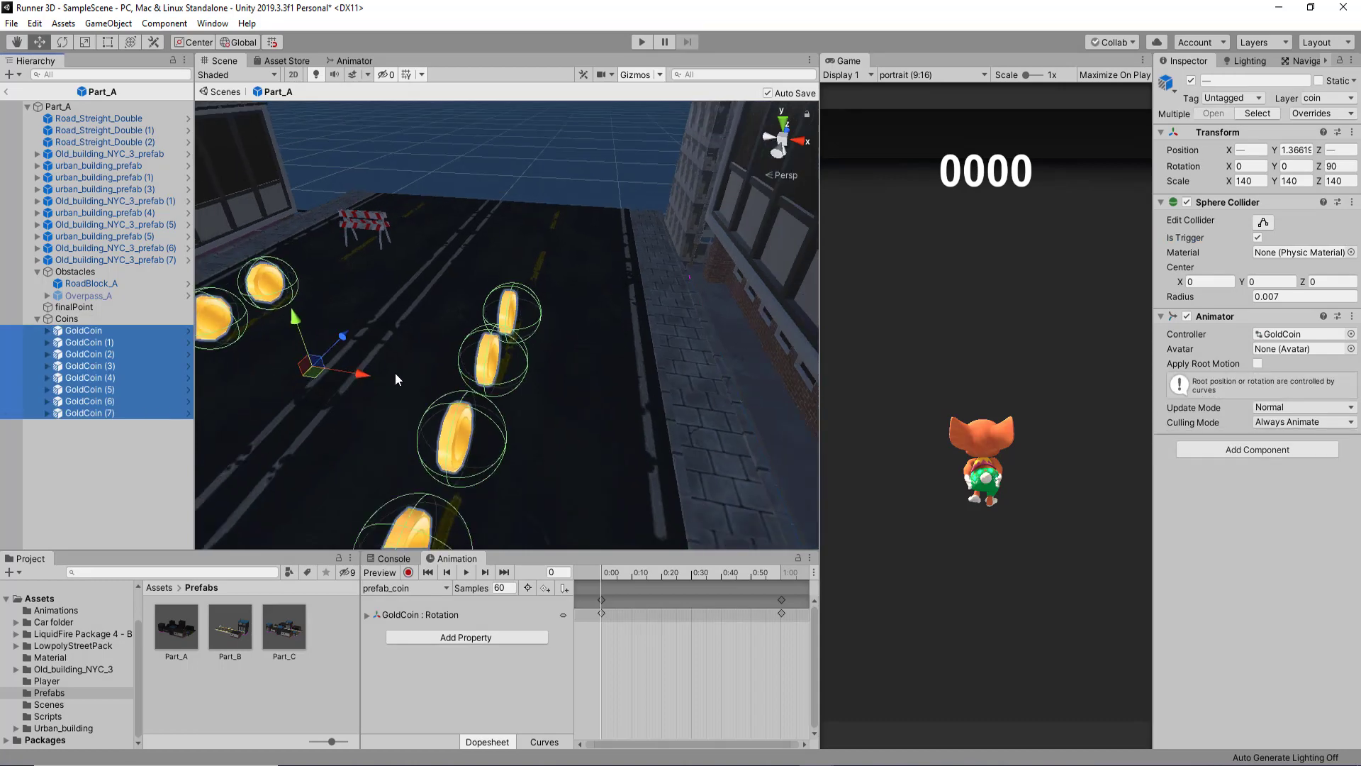
scroll(394, 372, down, 3)
alt+drag(385, 424, 567, 362)
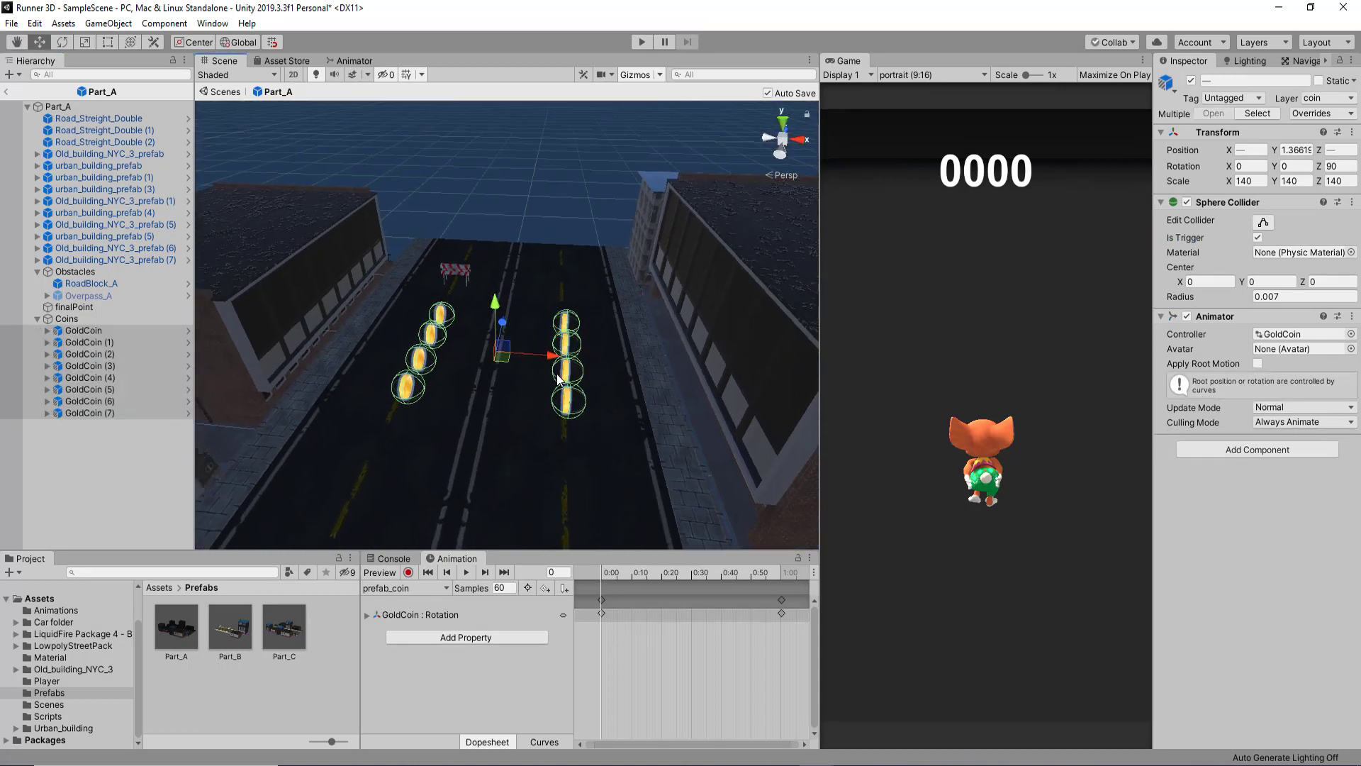
middle_drag(557, 380, 560, 320)
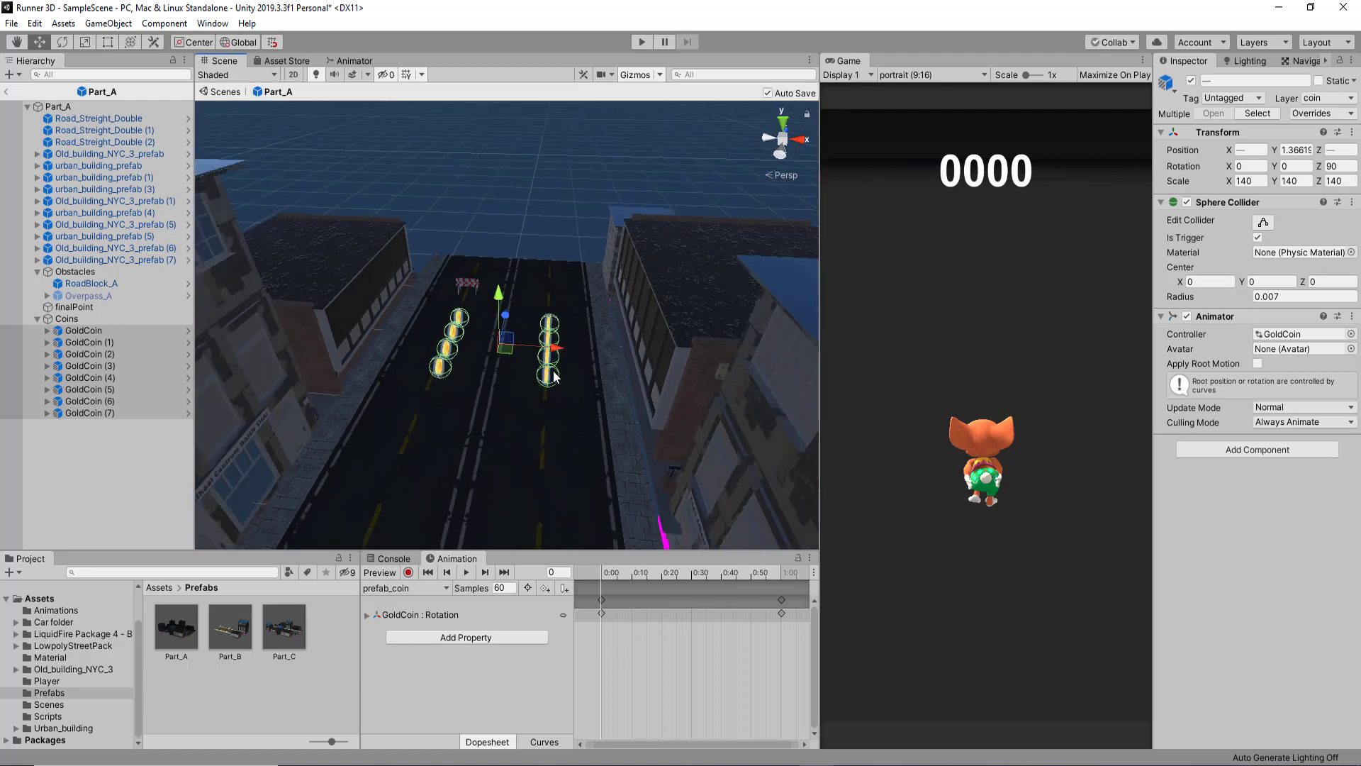
scroll(561, 317, up, 2)
scroll(563, 312, up, 2)
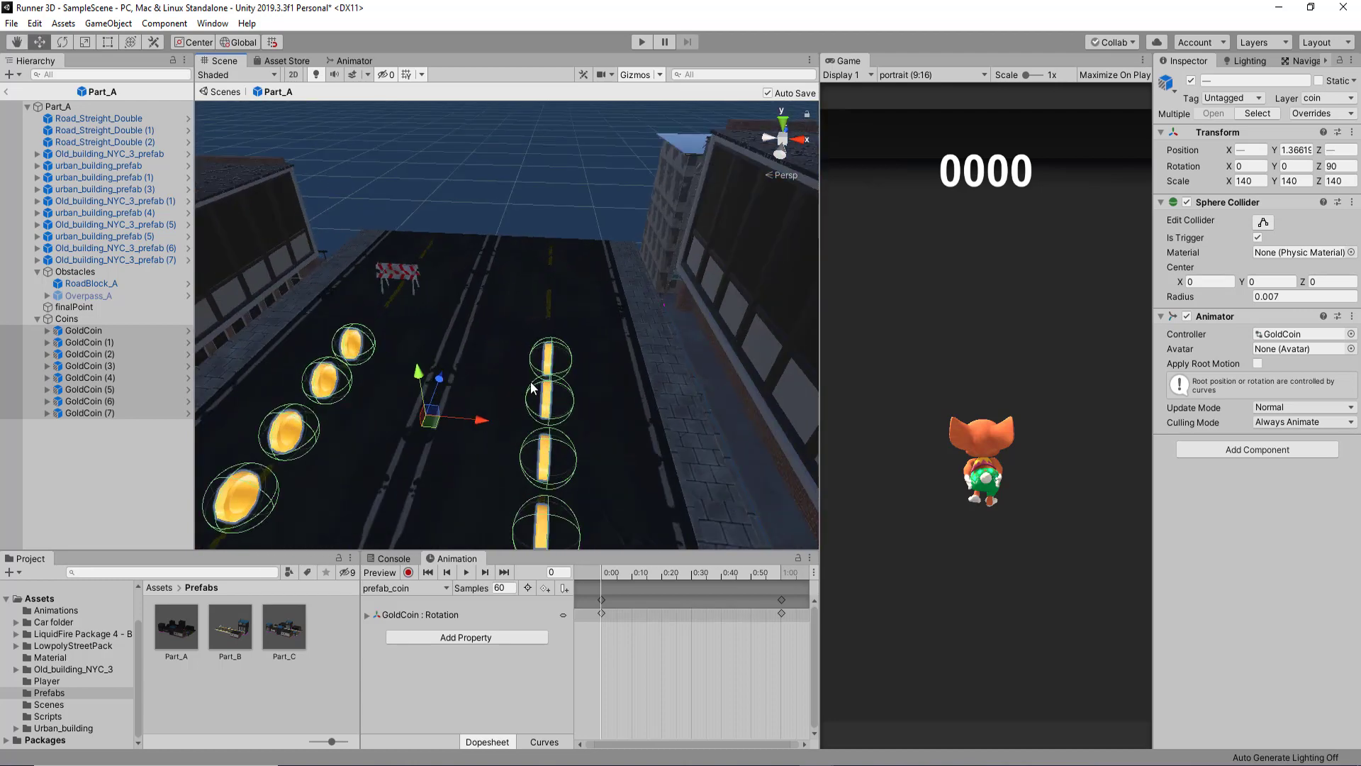
scroll(566, 307, up, 2)
scroll(568, 302, up, 2)
scroll(570, 304, down, 2)
scroll(573, 309, down, 3)
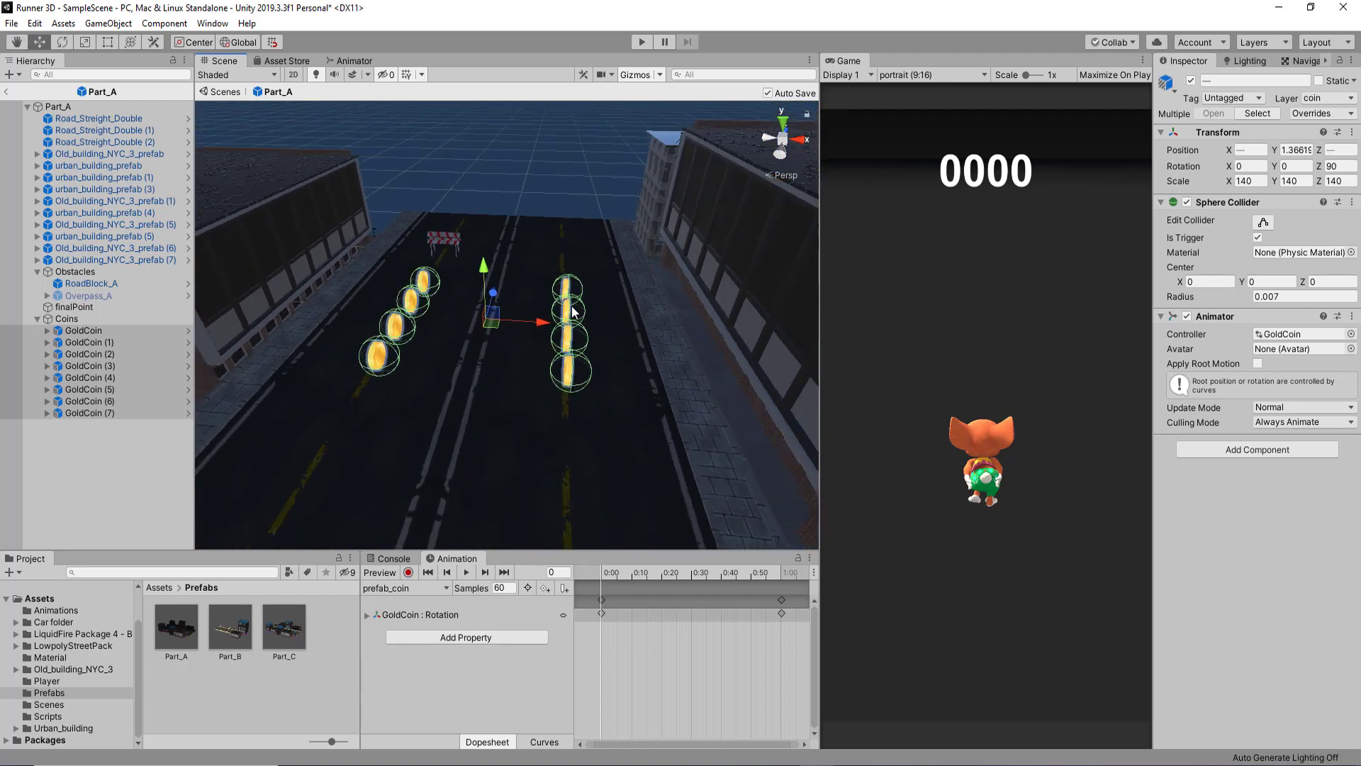
scroll(576, 314, down, 2)
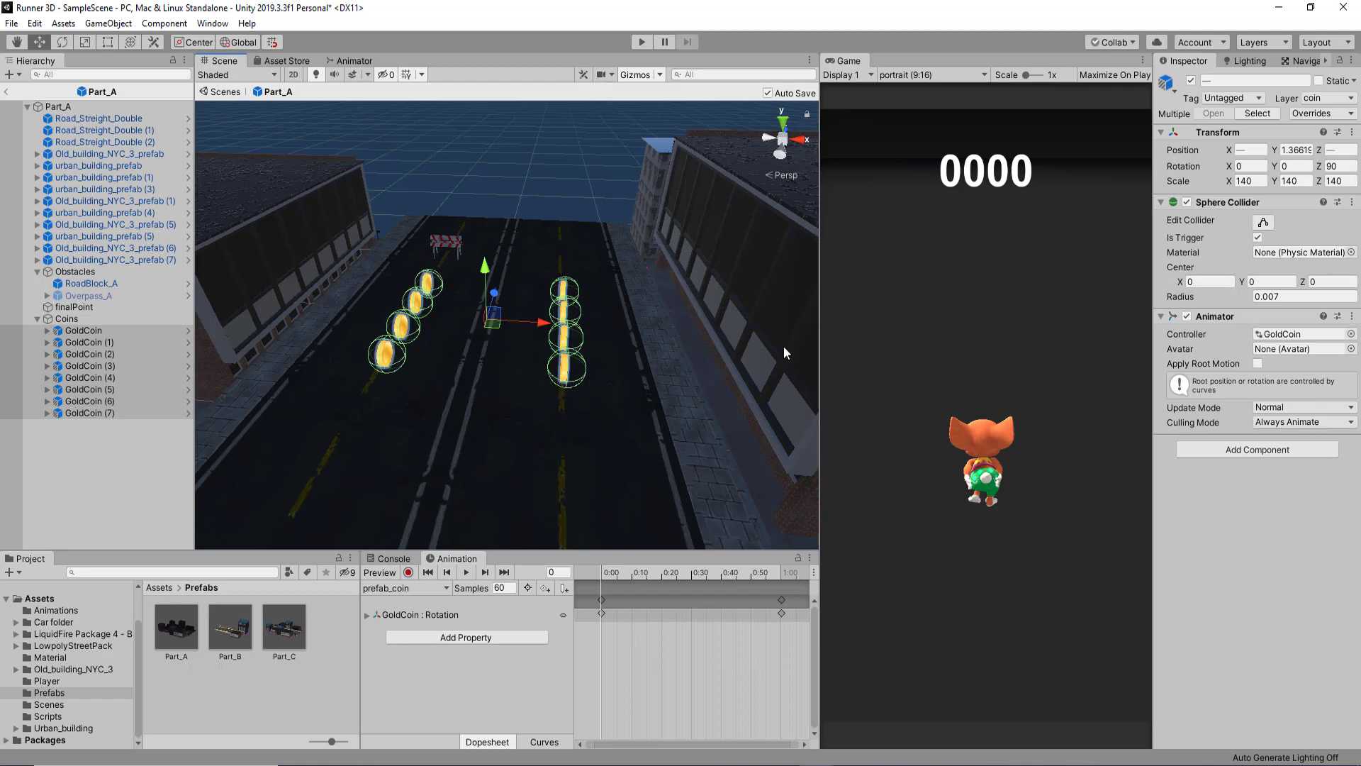
Select all eight GoldCoins and check that their Layer shows 9: coin.
click(90, 332)
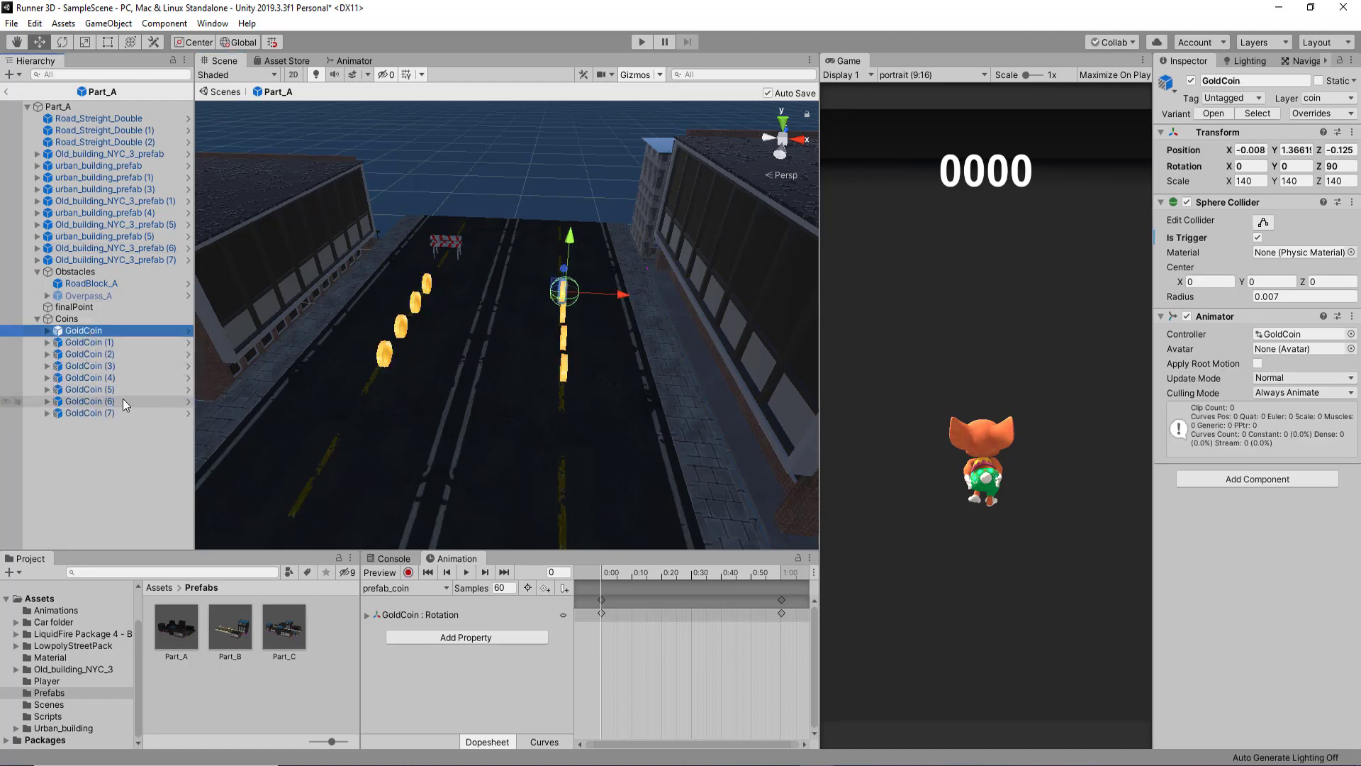
shift+click(137, 411)
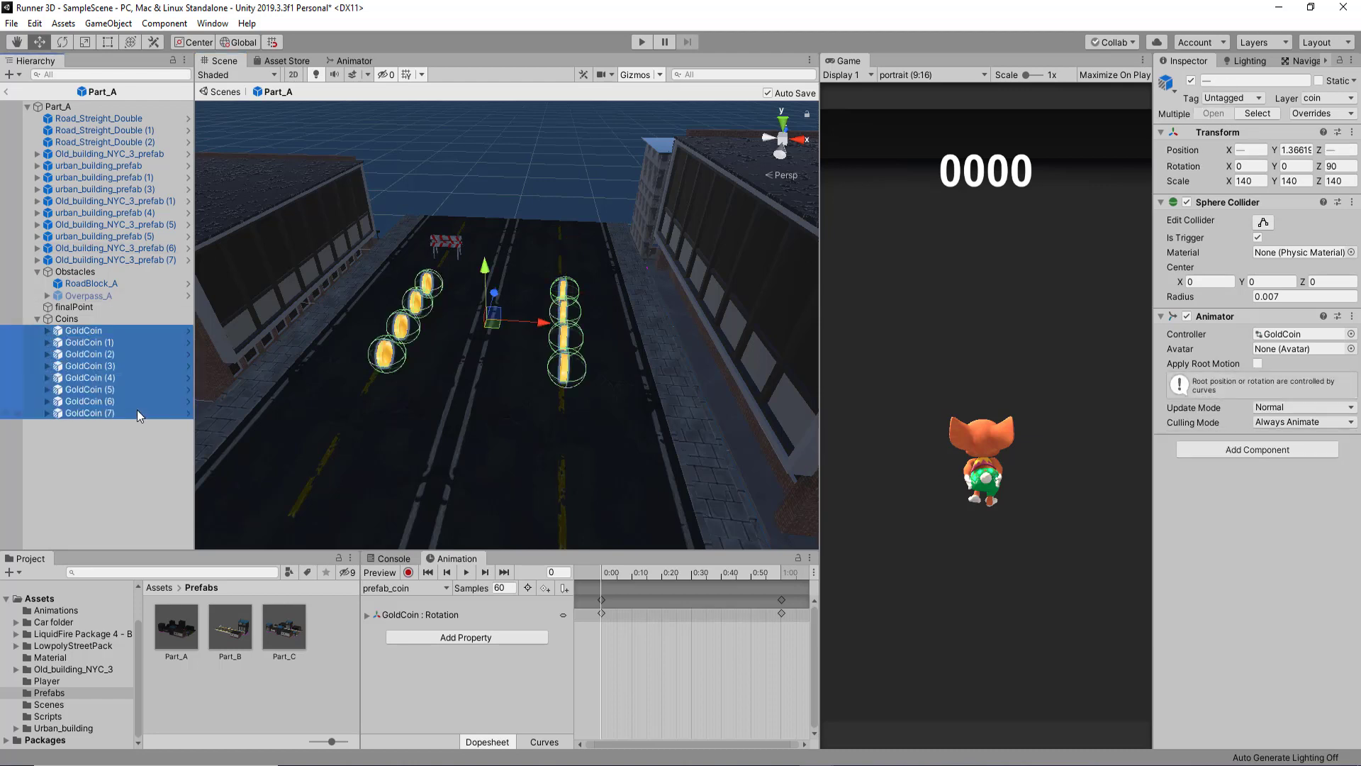
click(1327, 98)
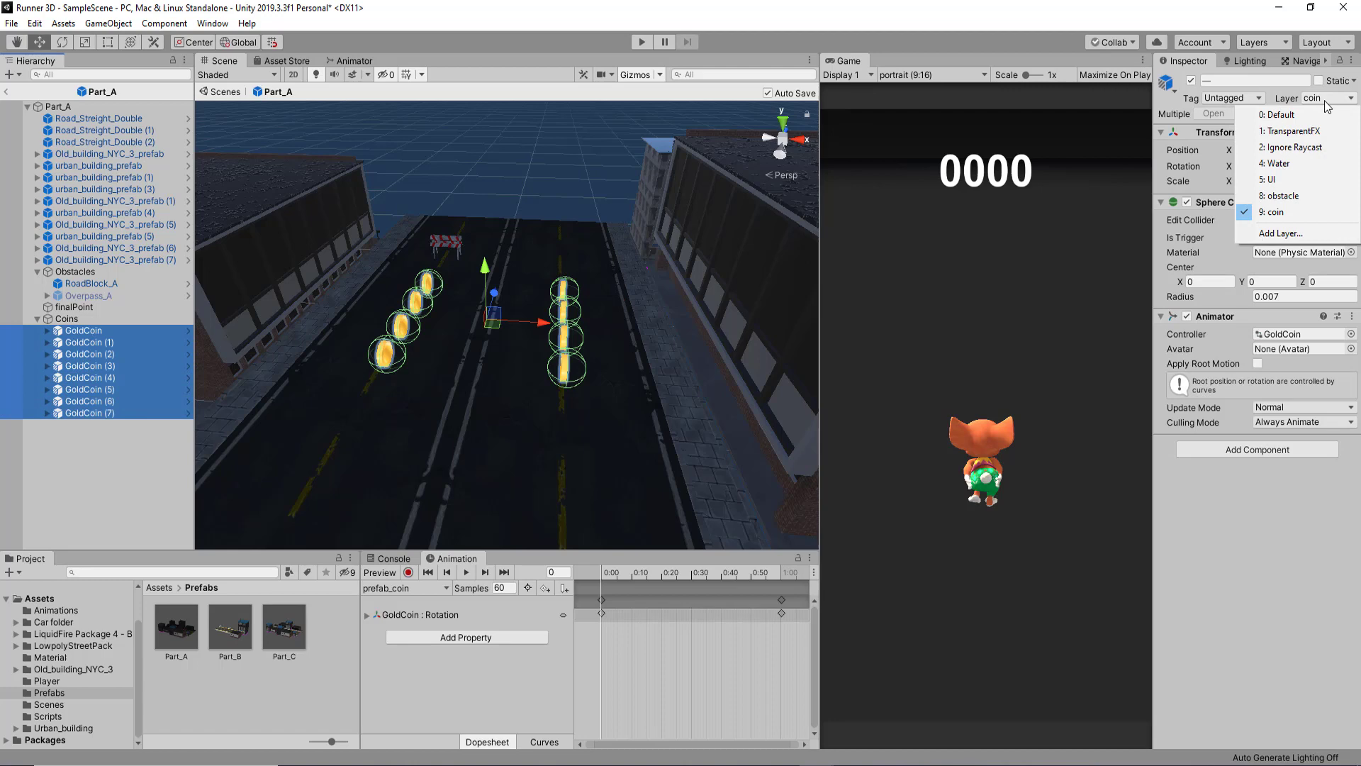
Review the coin entry in Tags & Layers, then go to the Player assets to open Player.cs.
click(1279, 234)
click(1269, 296)
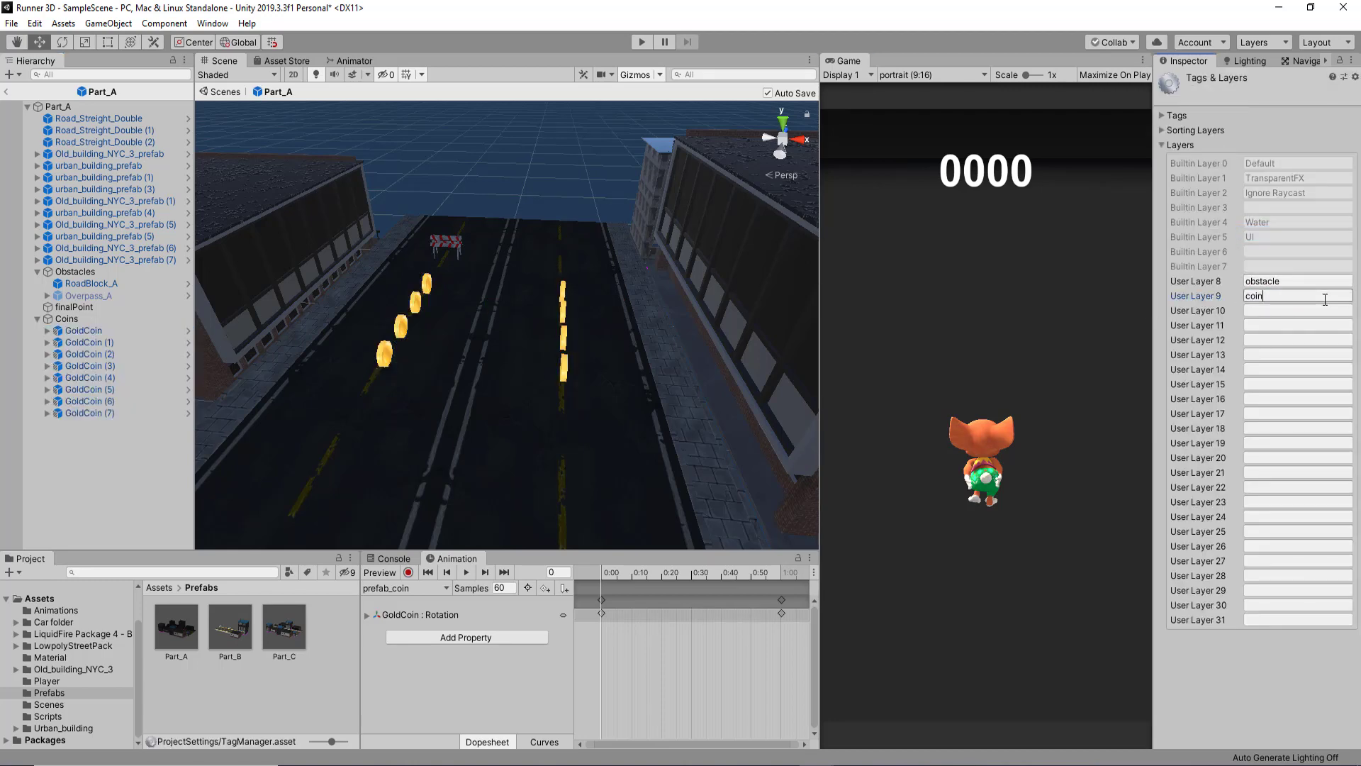
click(1128, 280)
click(102, 329)
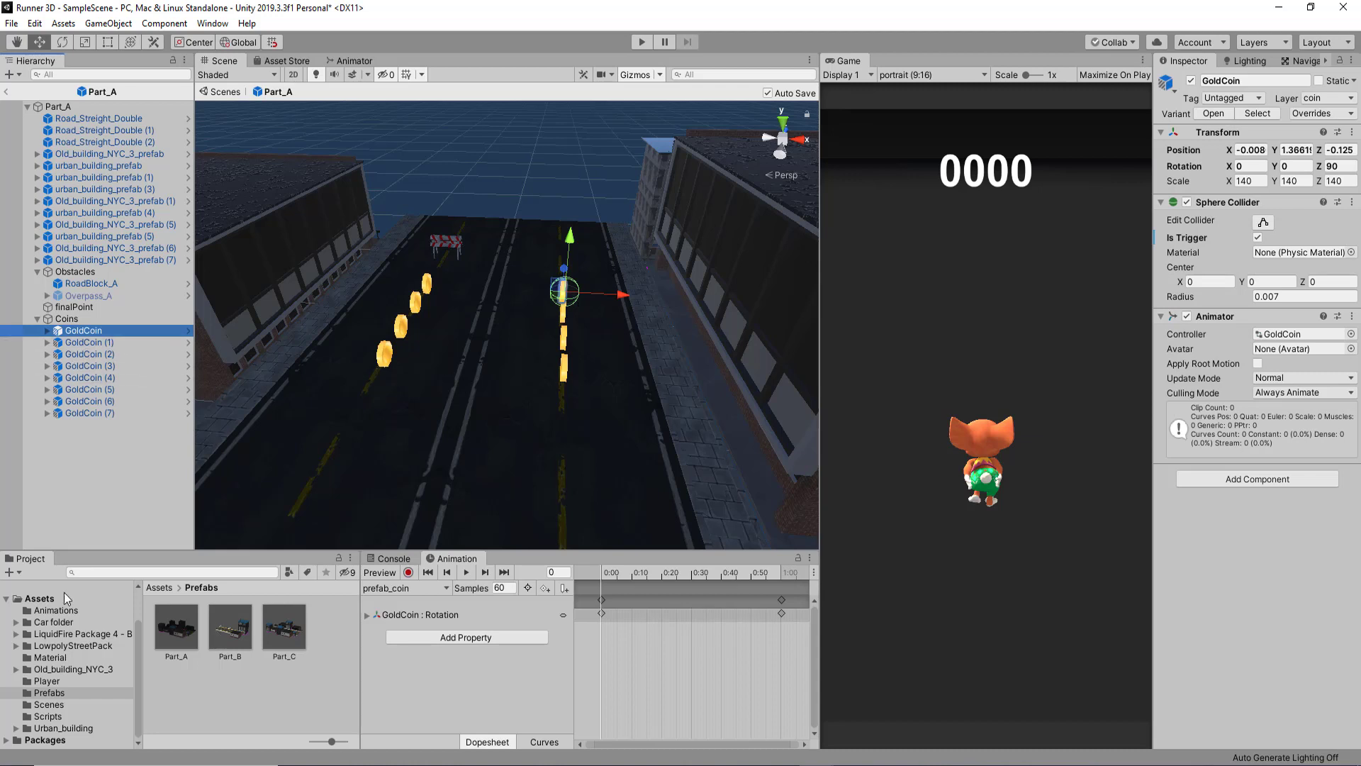
click(84, 681)
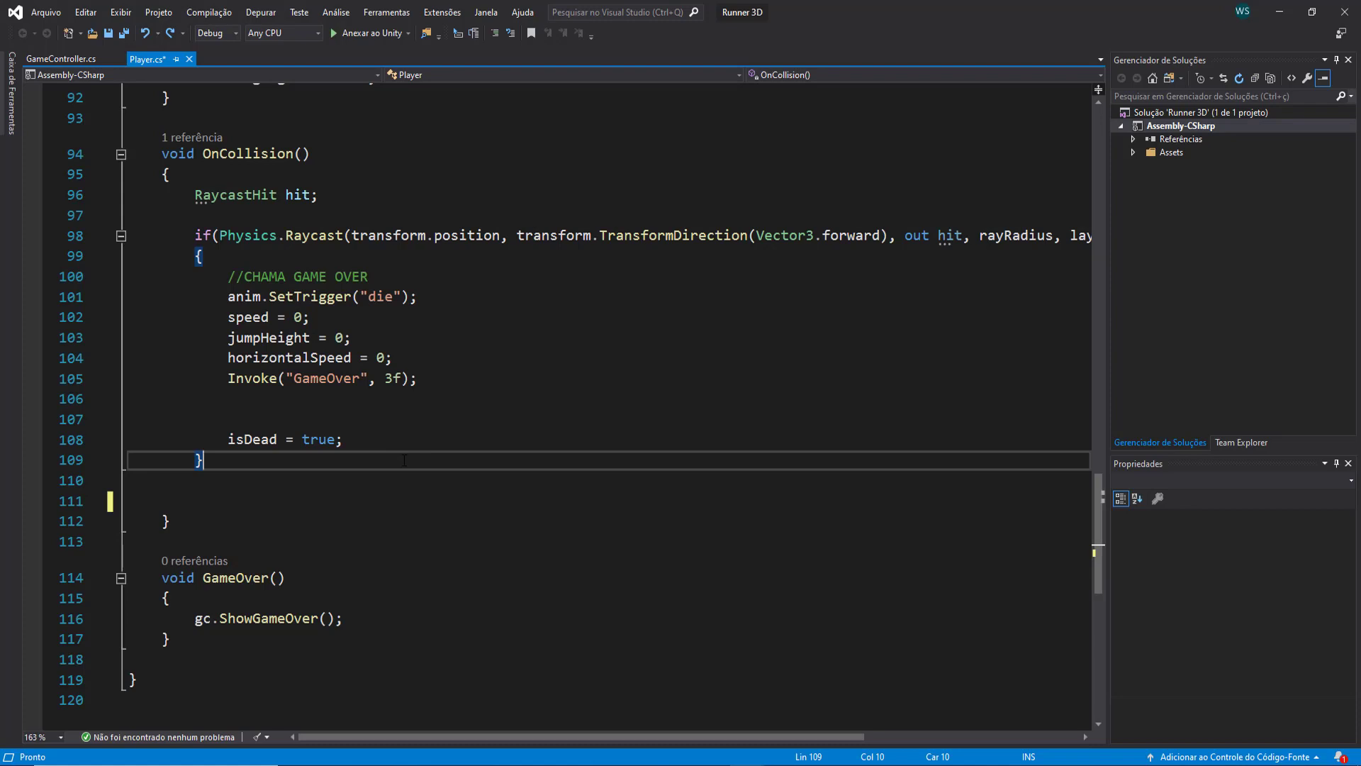
Duplicate the RaycastHit and raycast if-block directly below the original.
key(Return)
key(Return)
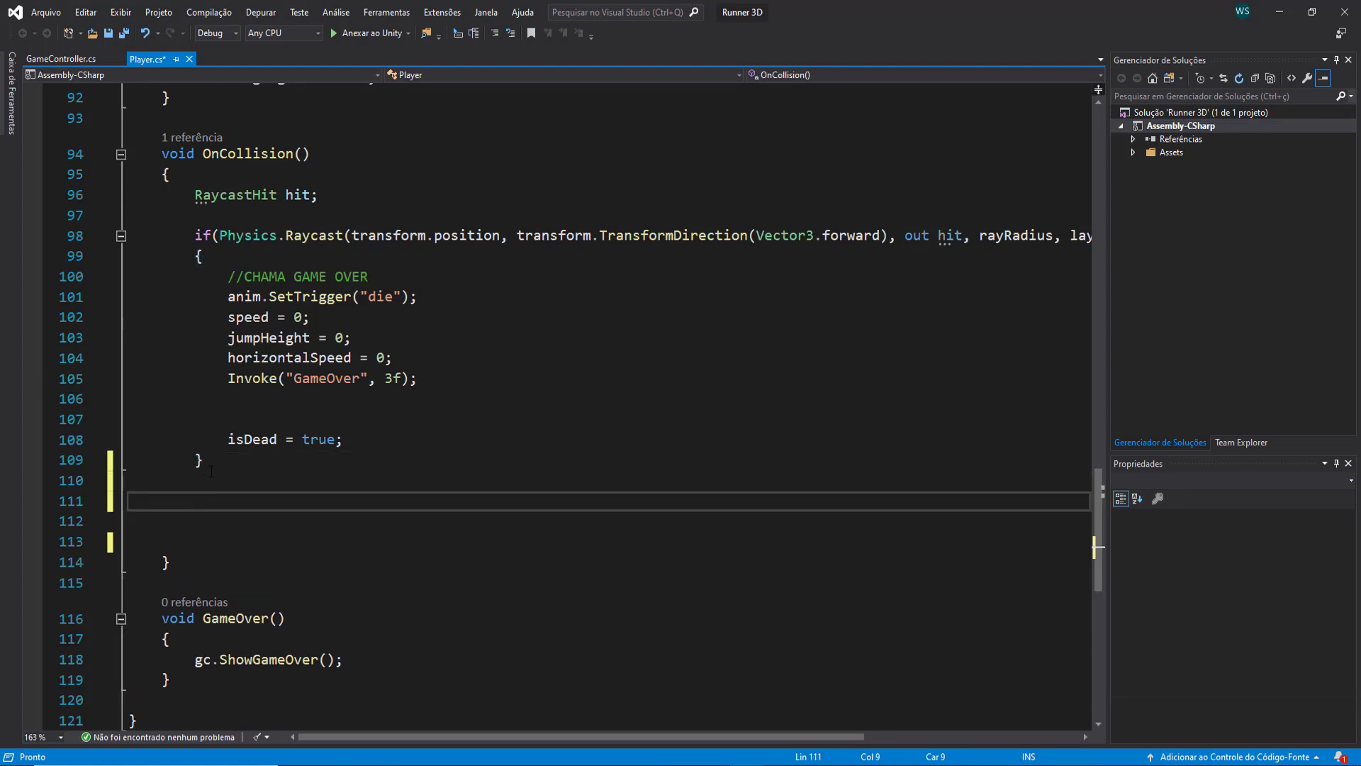
drag(211, 471, 196, 195)
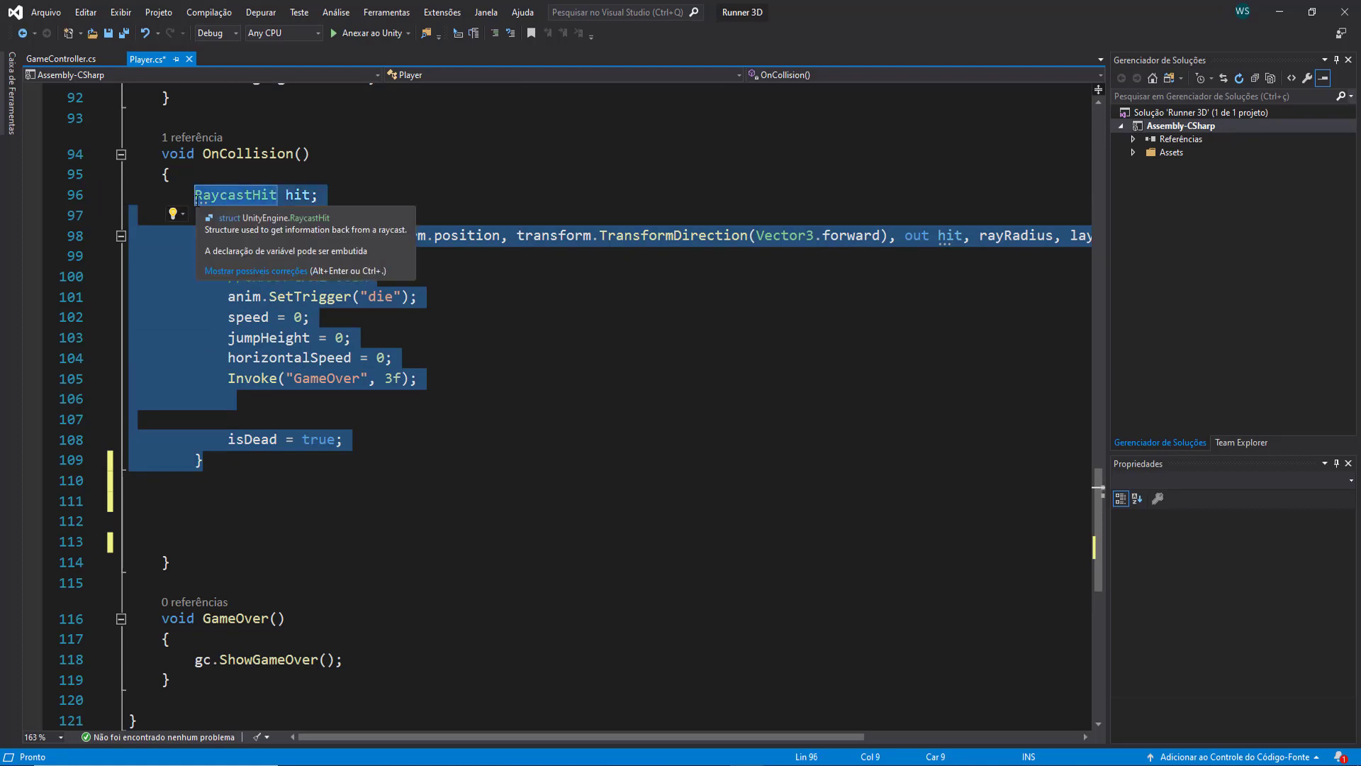
key(ctrl+c)
click(305, 521)
key(ctrl+v)
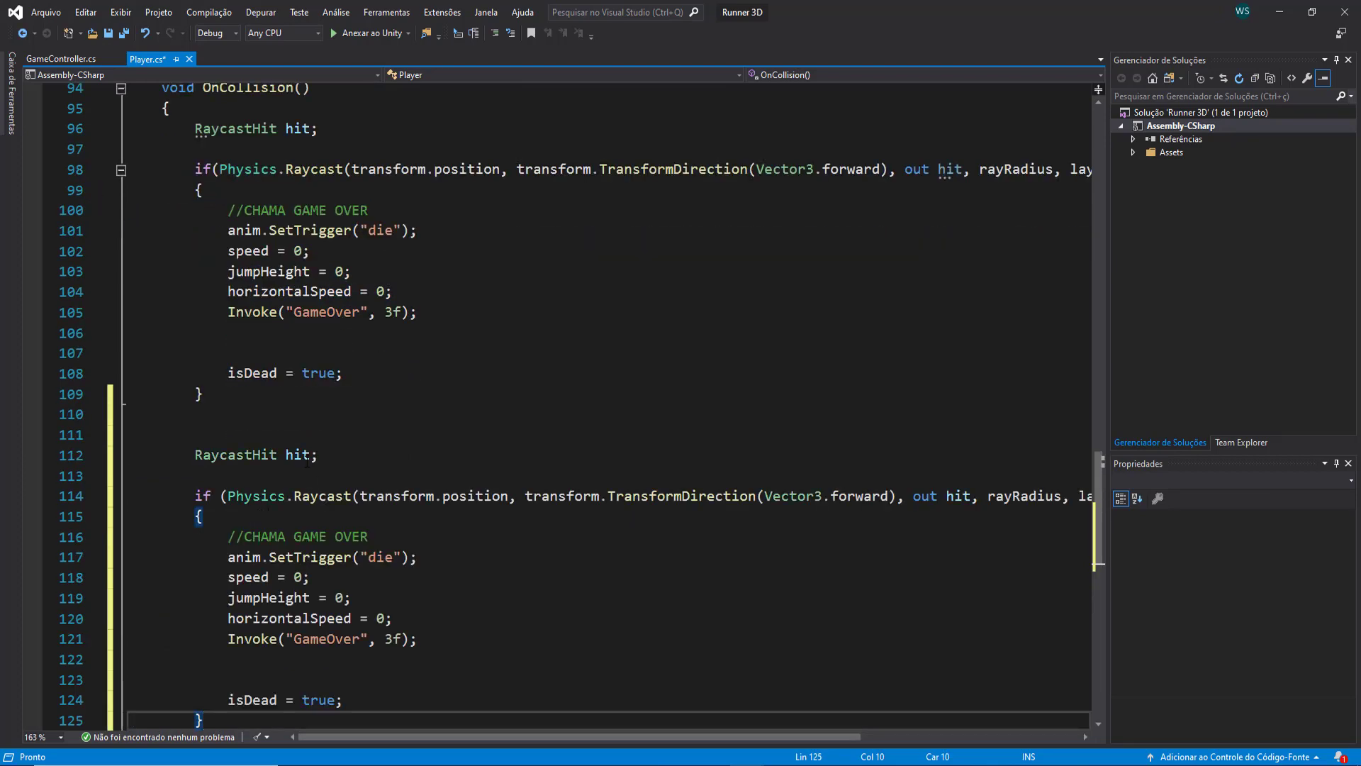
Rename the copied hit variable to coinHit.
click(306, 461)
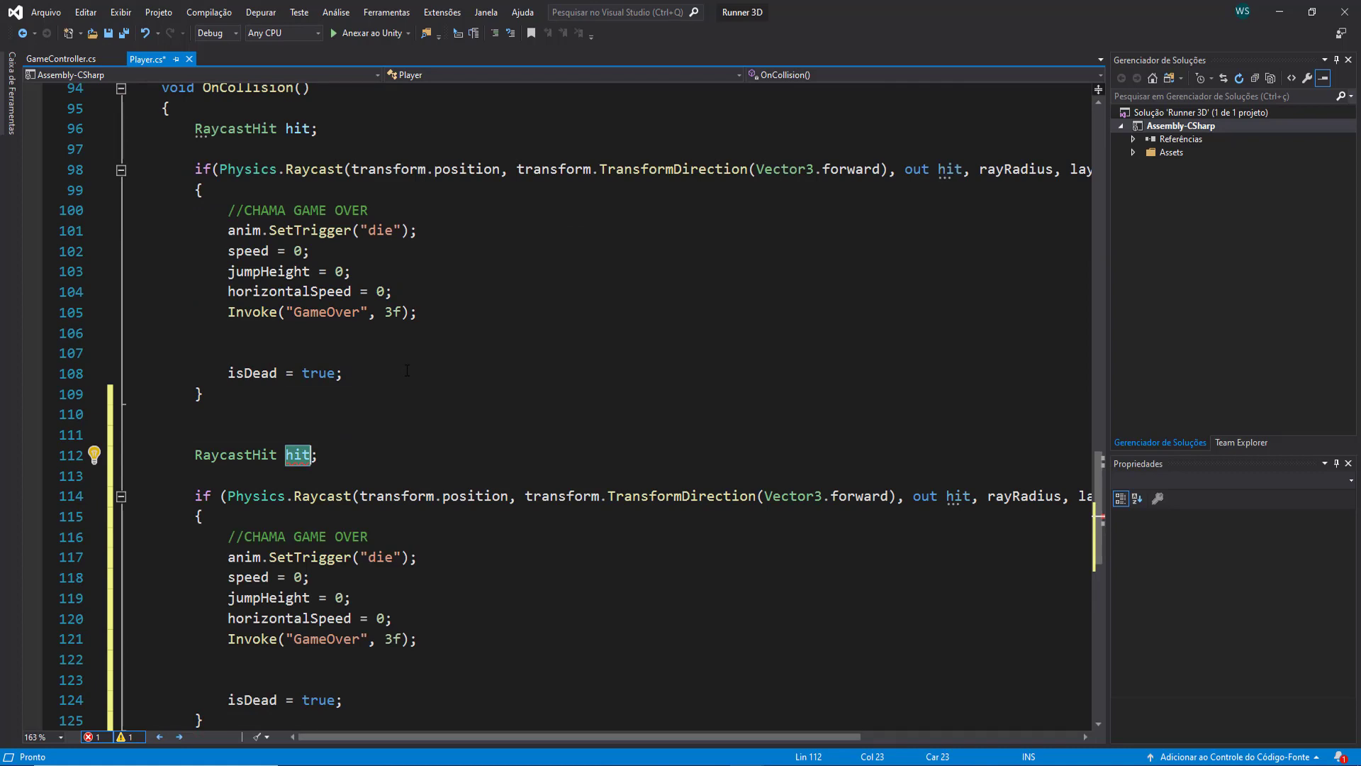
key(ctrl+space)
key(ctrl+shift+Left)
text(coin)
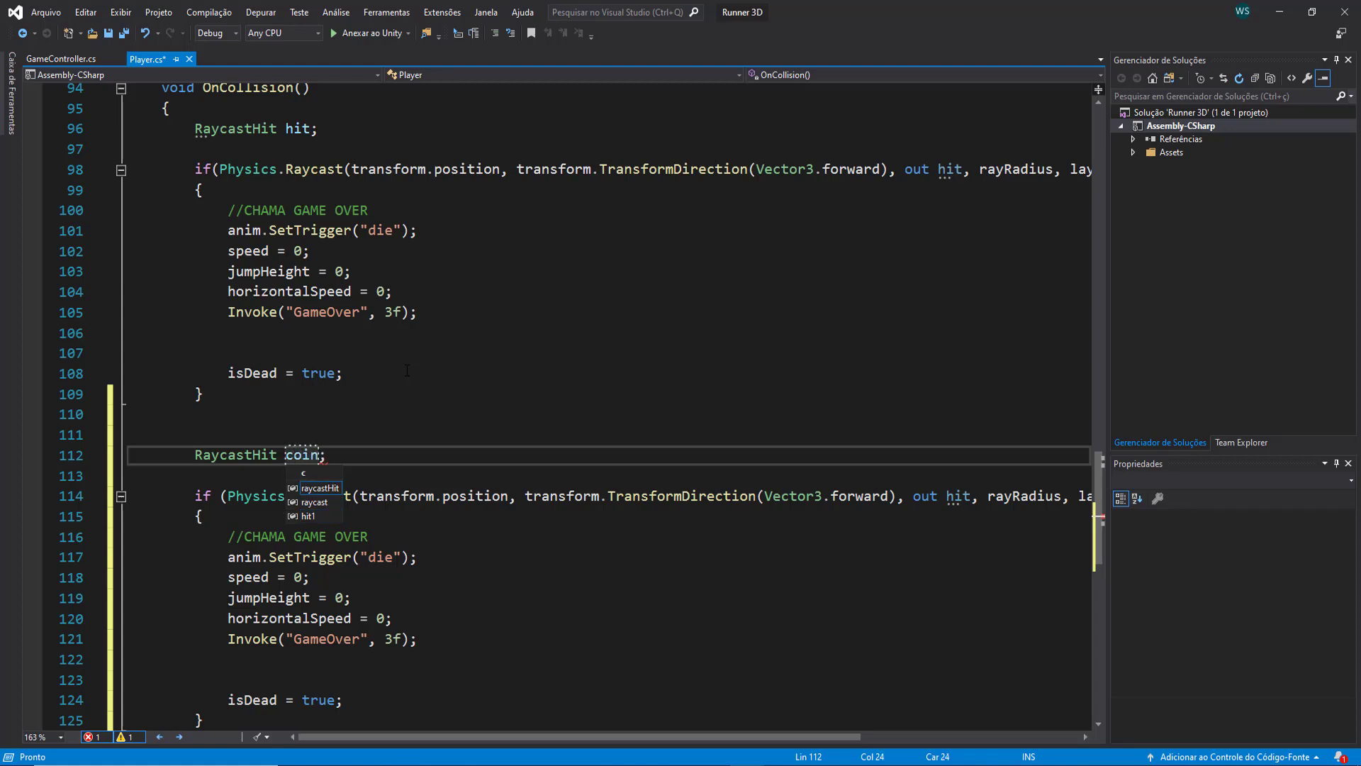
text(Hit)
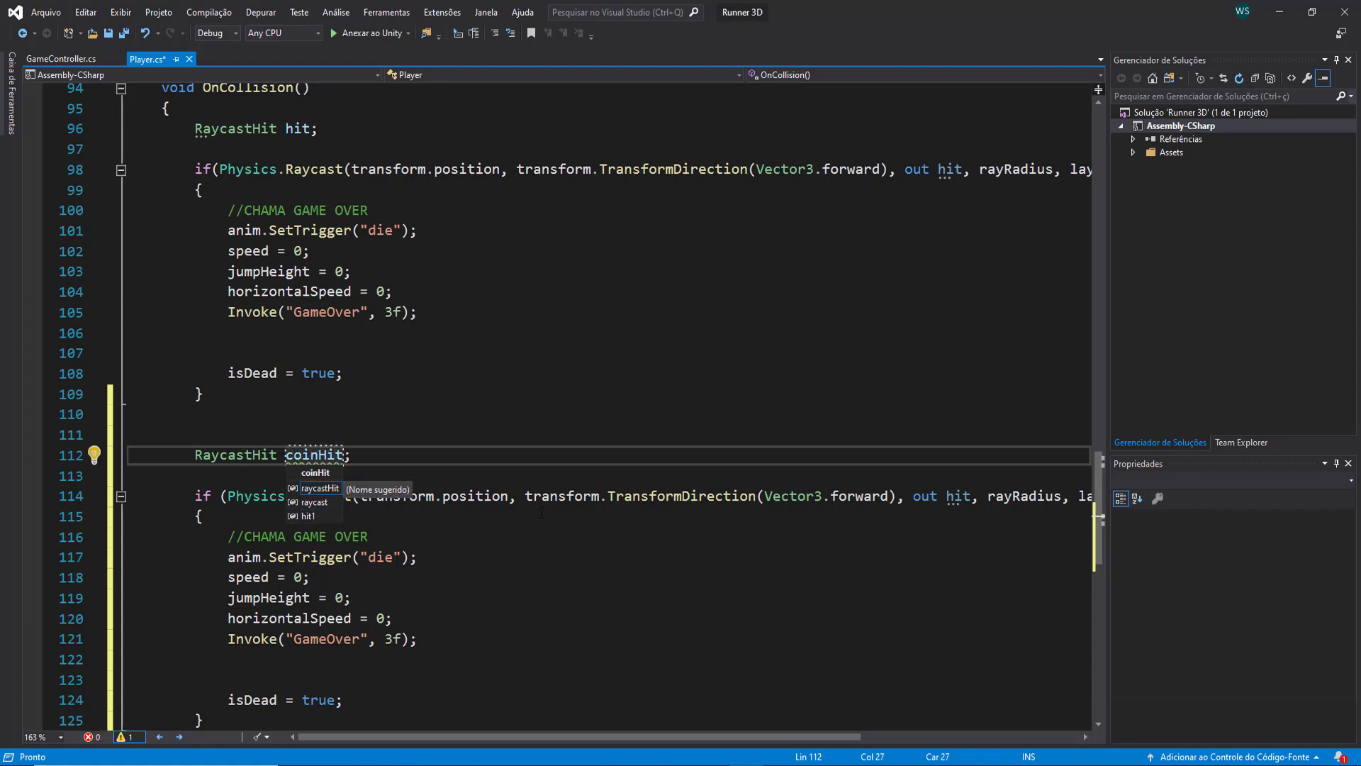
key(Escape)
key(Up)
key(Up)
key(Down)
key(Down)
key(Down)
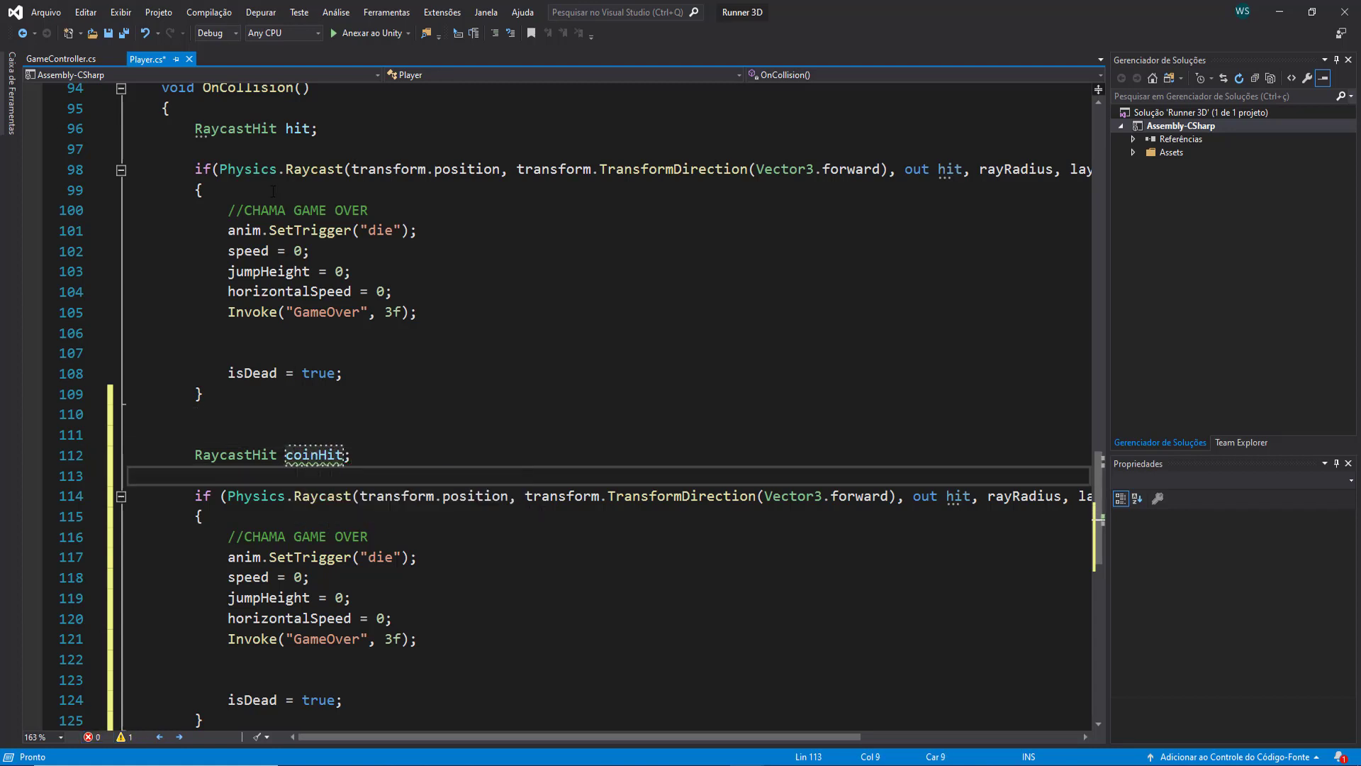
Pass coinHit instead of hit as the out argument in the copied Physics.Raycast call.
click(309, 128)
scroll(265, 182, up, 2)
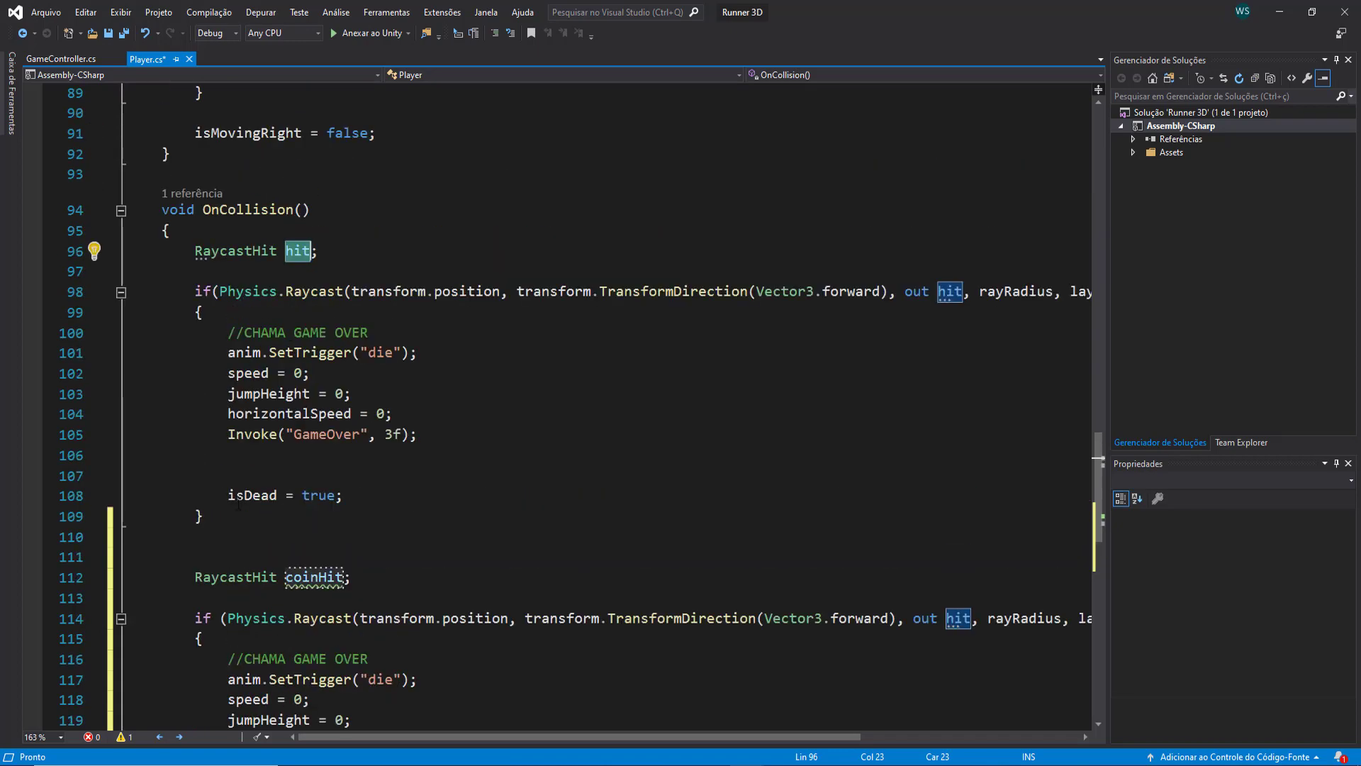
drag(211, 517, 195, 292)
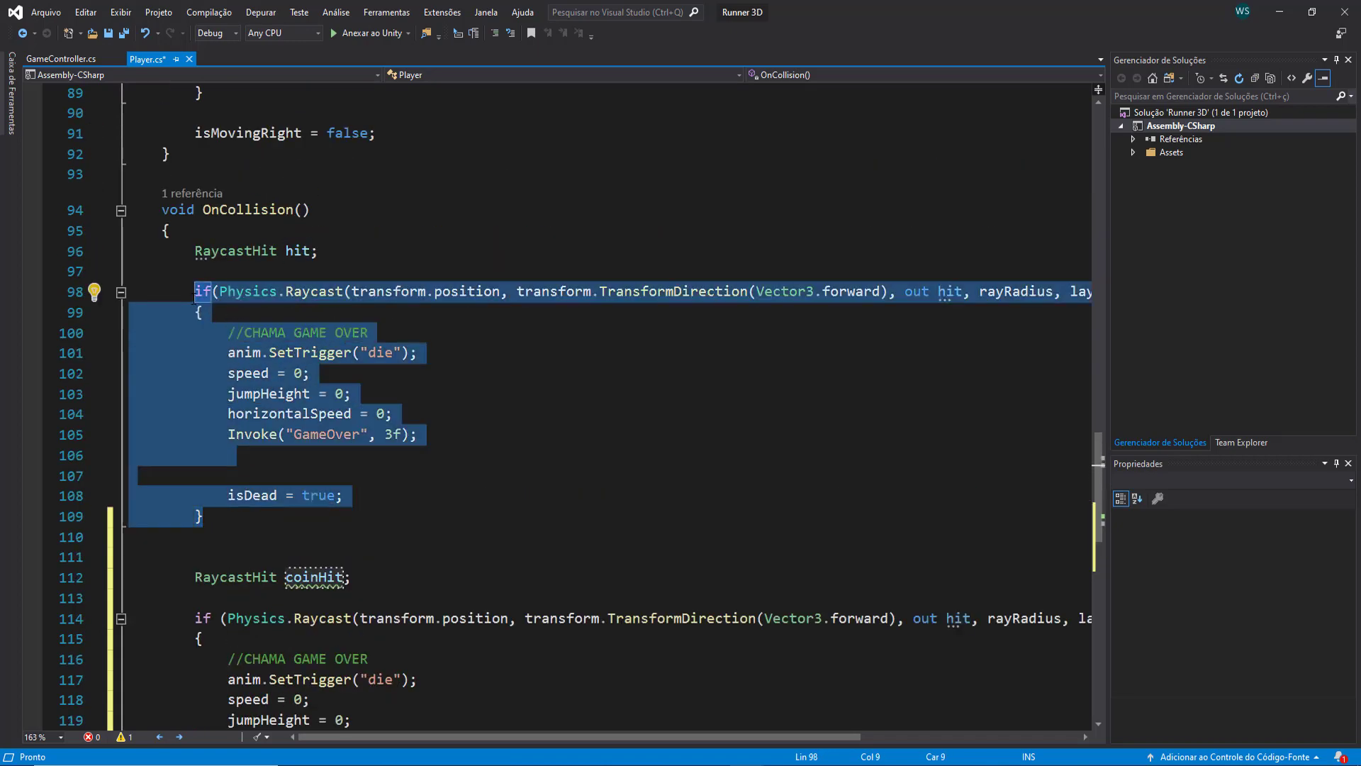
click(314, 577)
scroll(314, 576, down, 2)
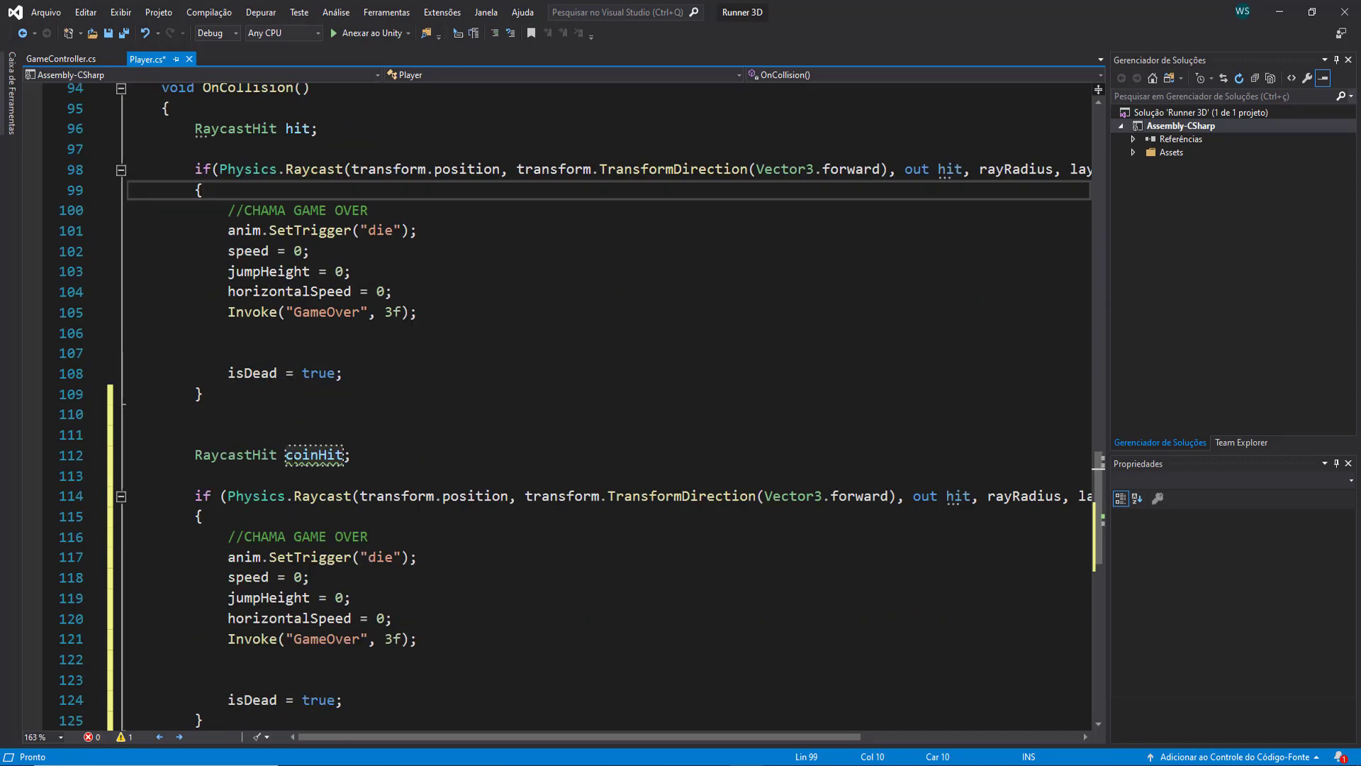
double_click(312, 454)
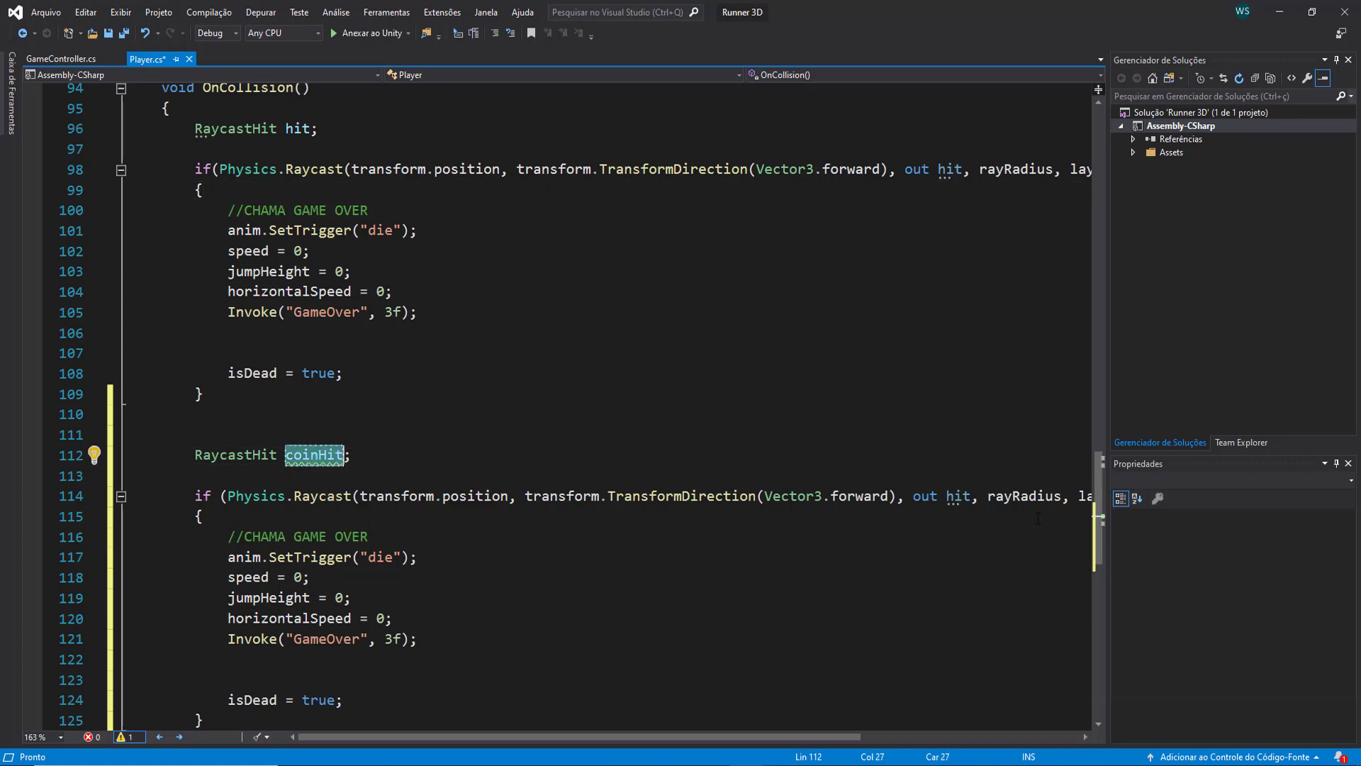
key(ctrl+c)
double_click(955, 499)
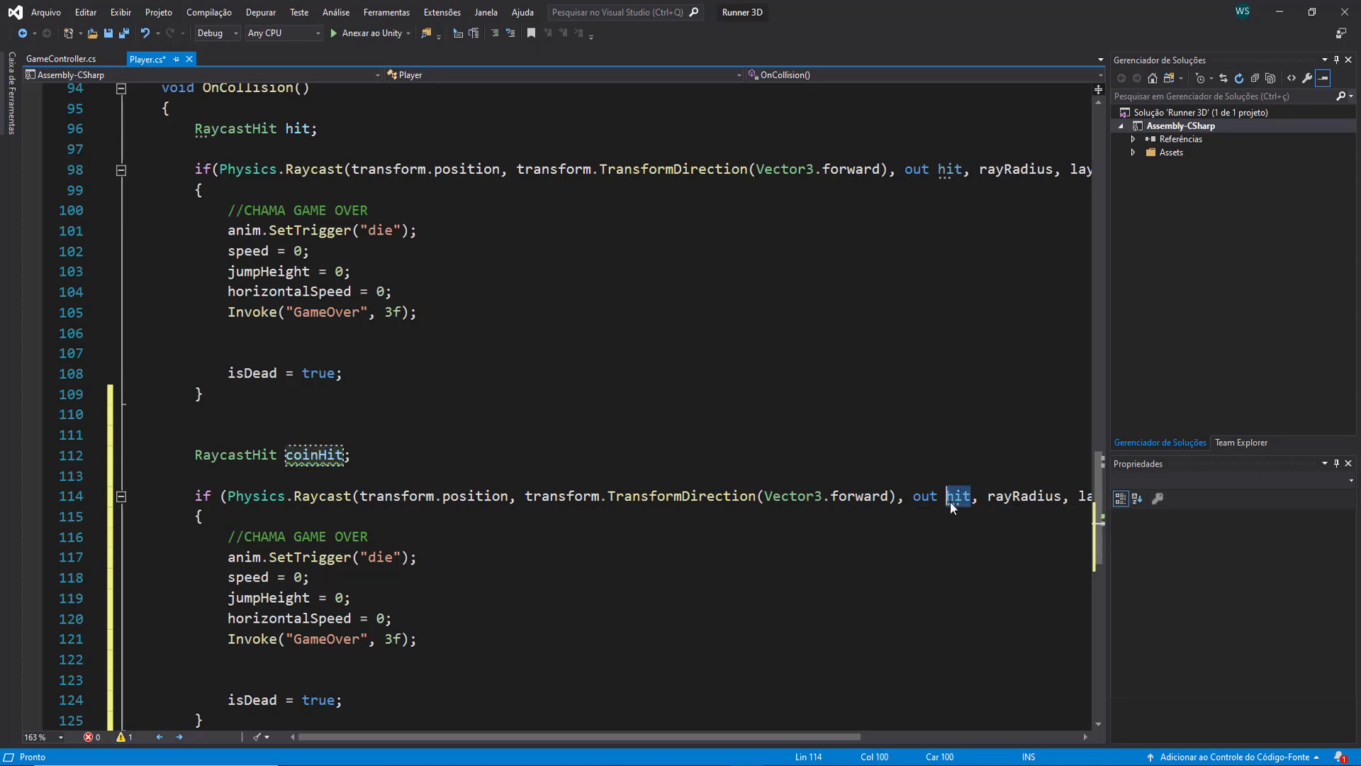
key(ctrl+v)
Select the game-over statements copied into the new coinHit block.
click(499, 456)
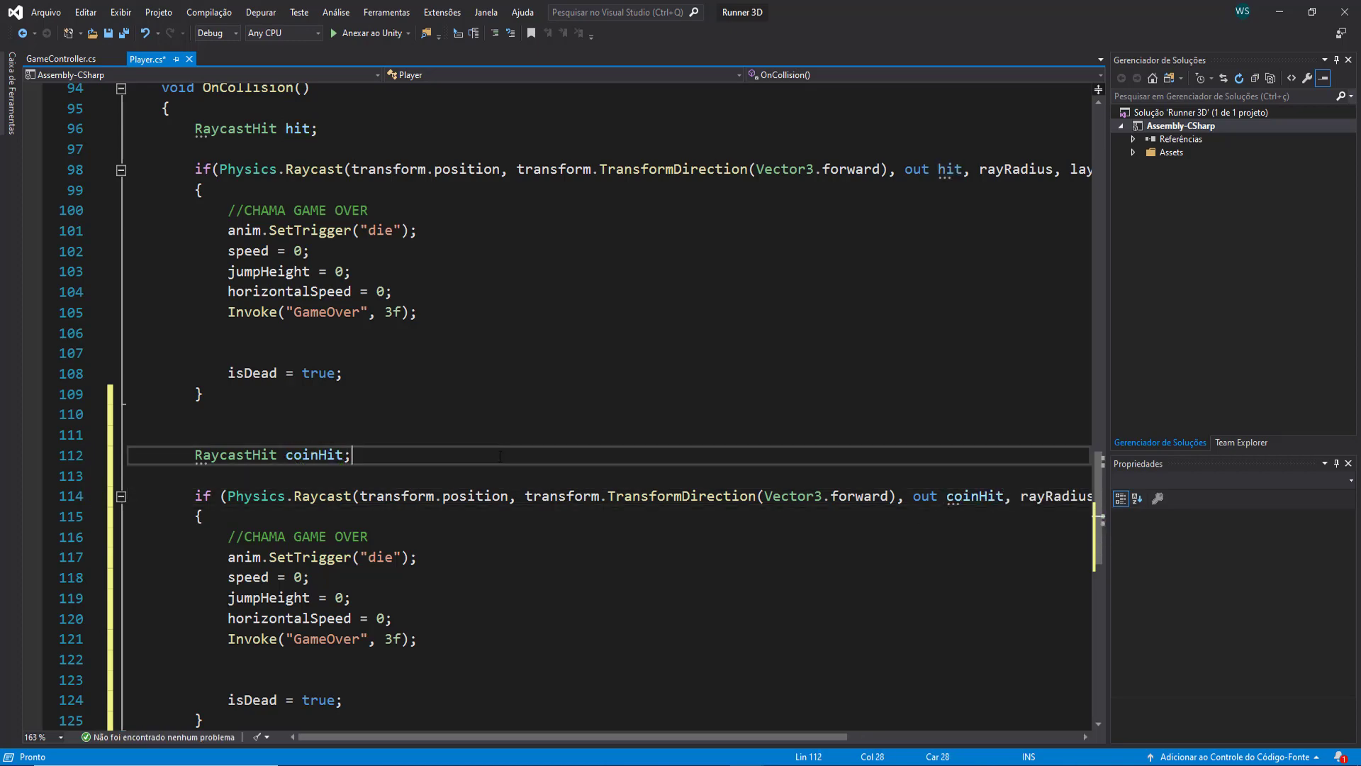
scroll(470, 531, up, 2)
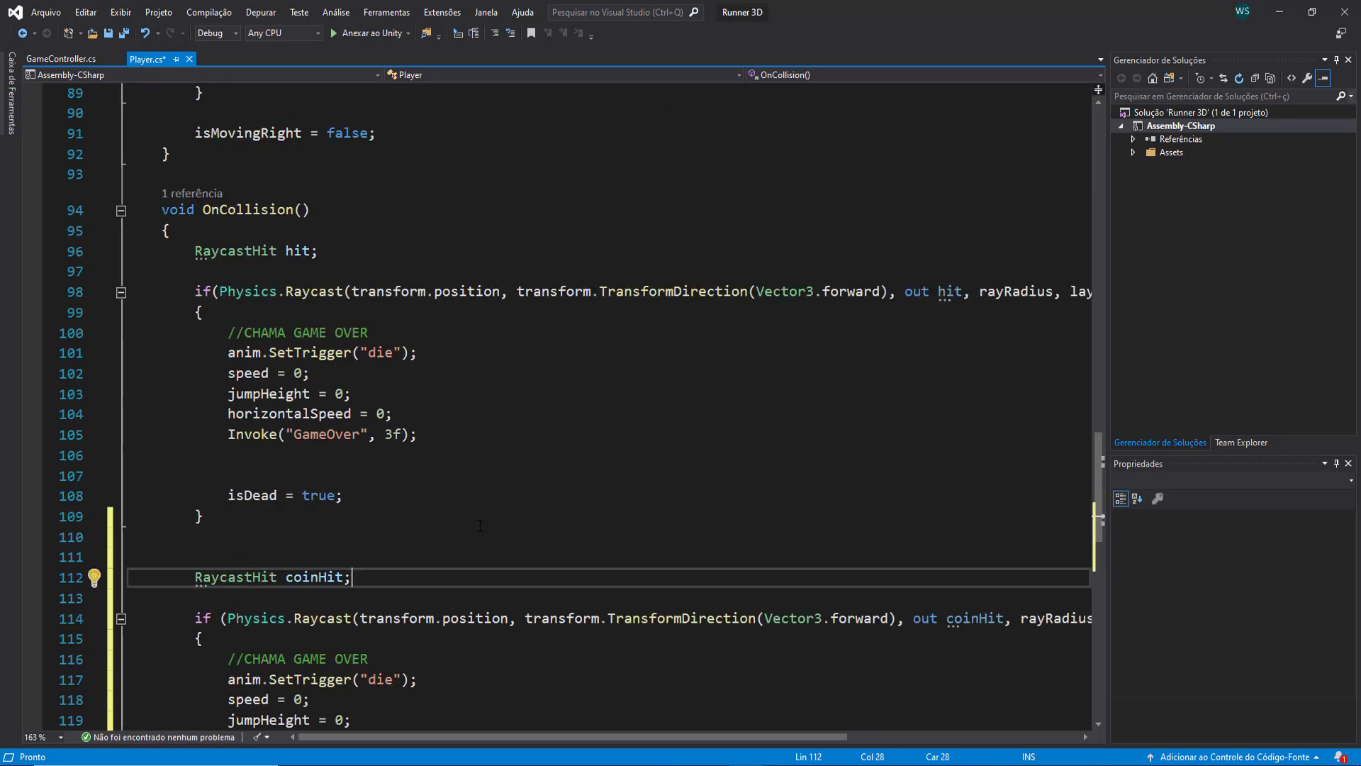
scroll(770, 498, down, 1)
scroll(730, 542, down, 1)
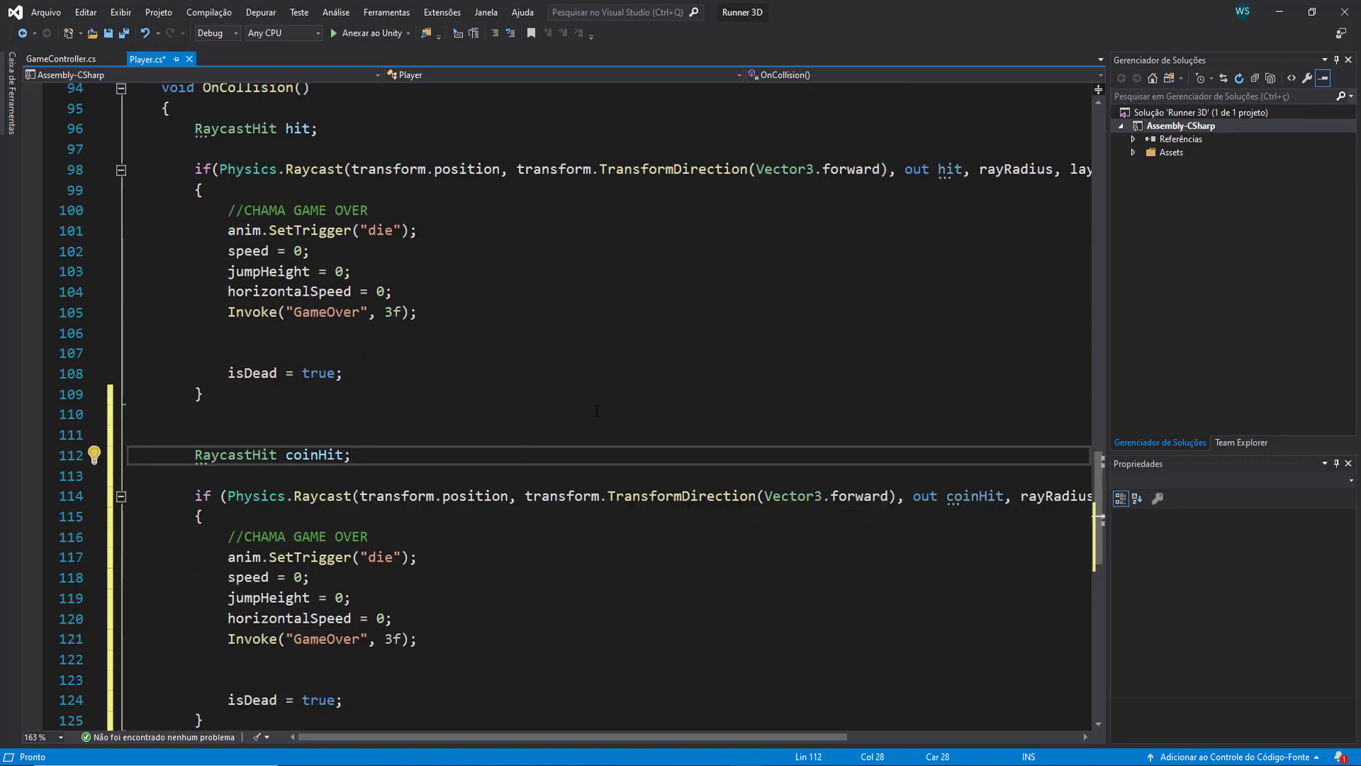
scroll(547, 313, up, 1)
scroll(359, 393, down, 2)
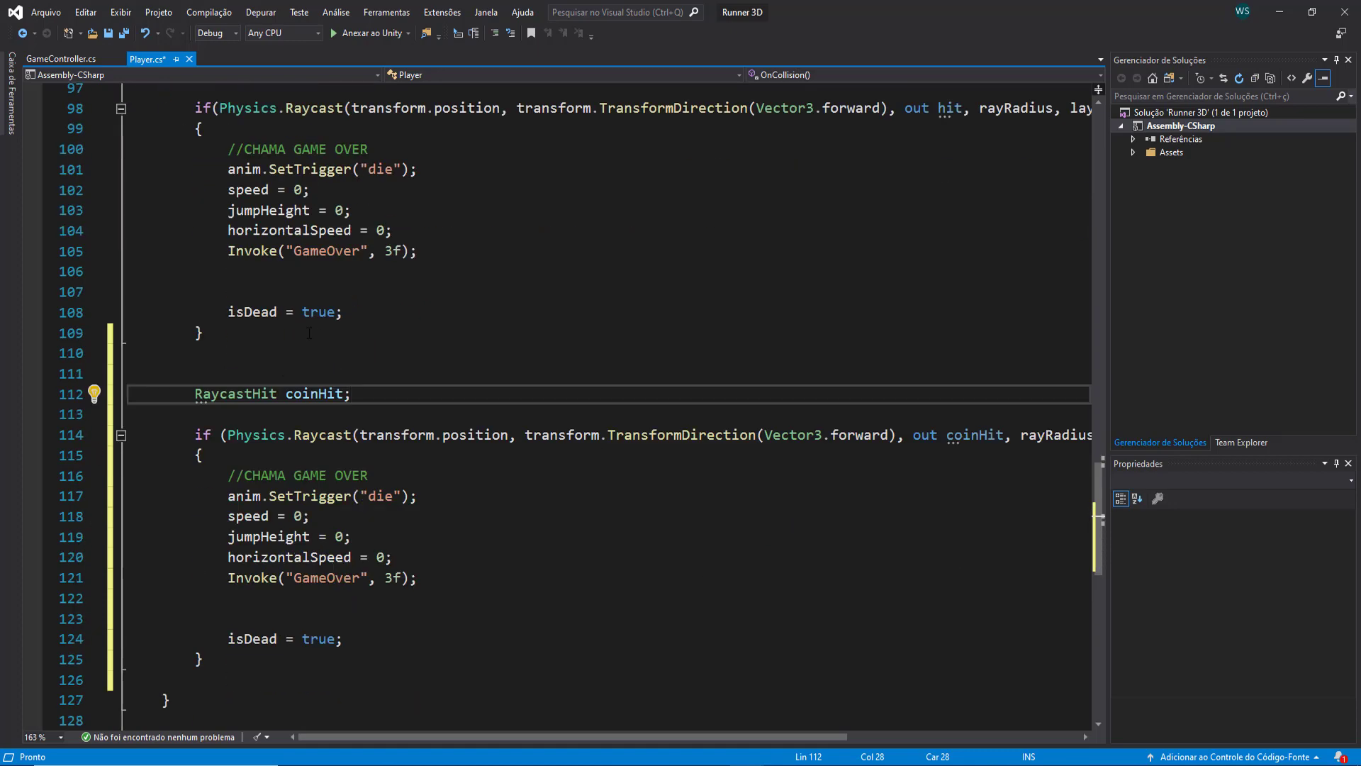
scroll(310, 334, up, 2)
scroll(359, 369, down, 2)
drag(384, 631, 229, 496)
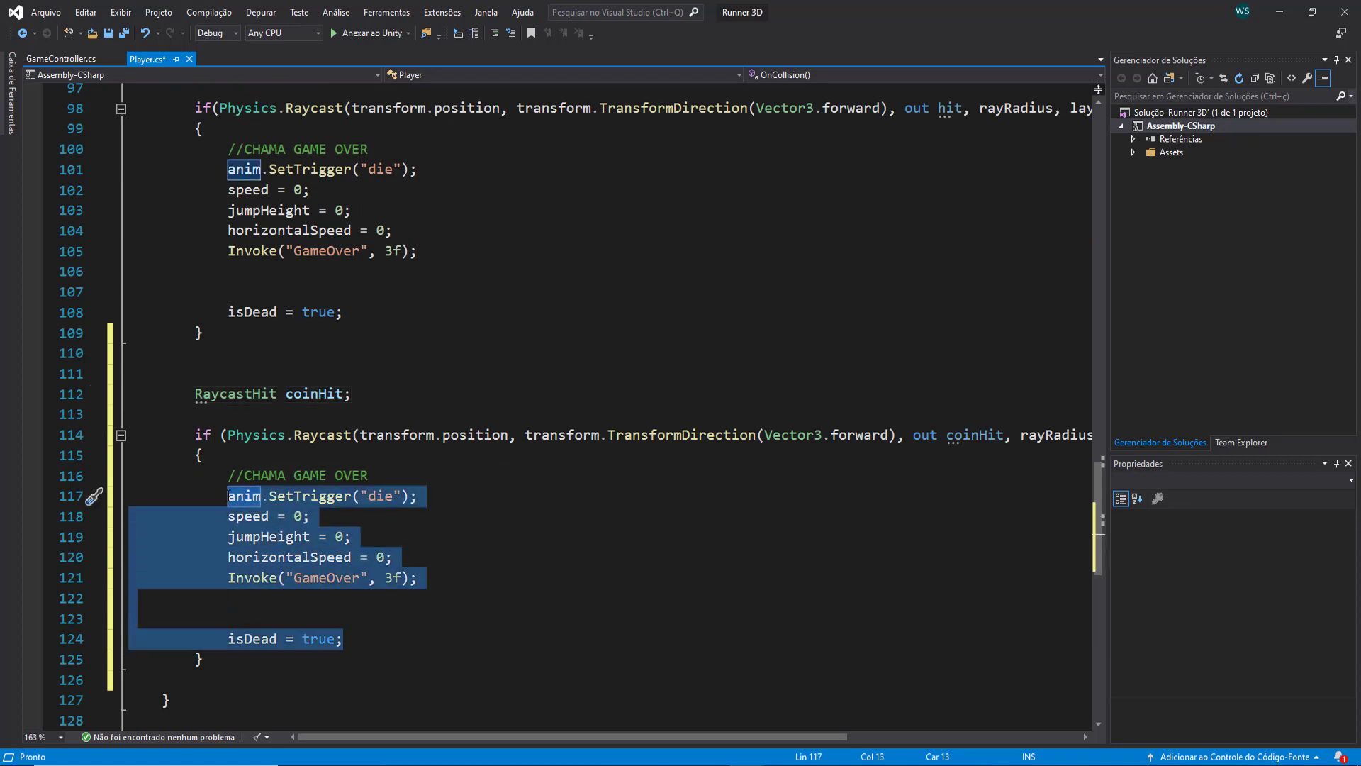
Replace the copied body with comment 'AO BATER NA MOEDA' and Destroy(coinHit.transform.gameObject);.
key(Delete)
drag(368, 475, 245, 482)
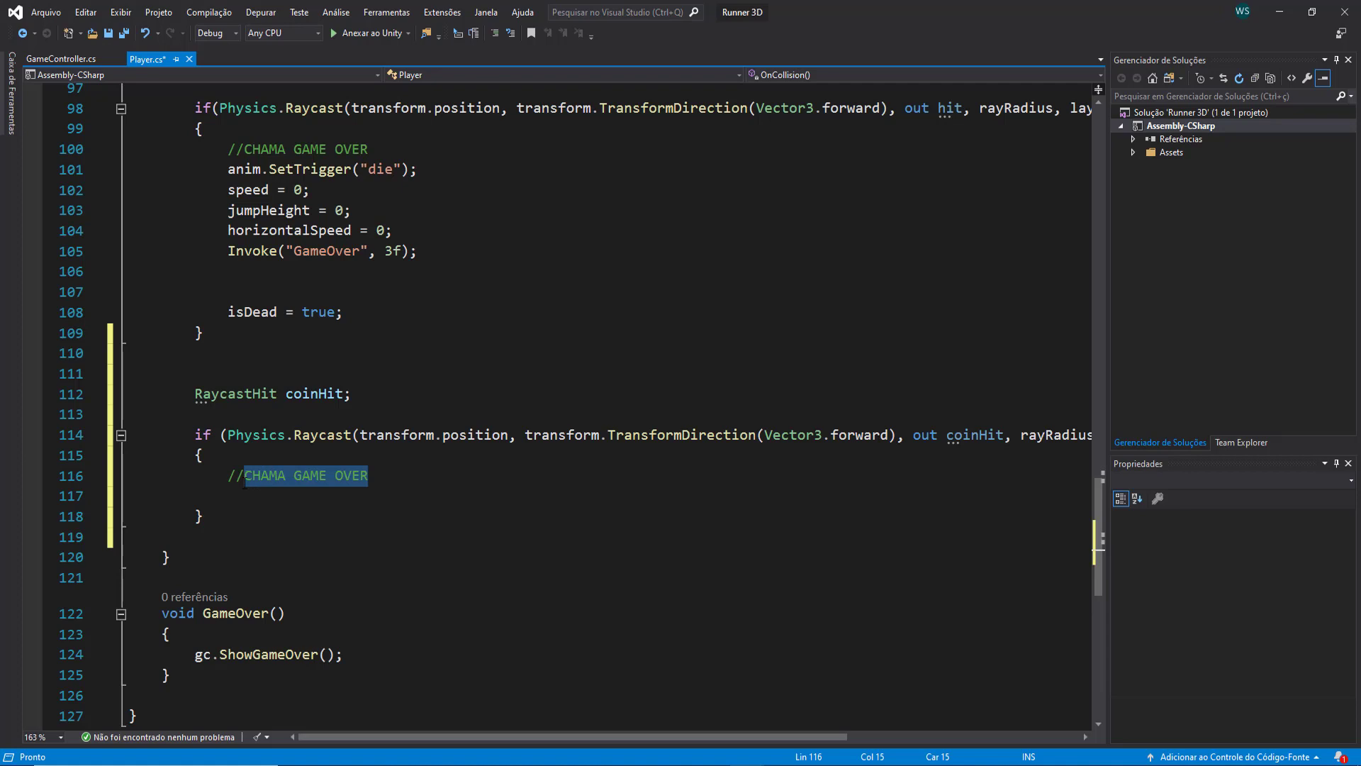
text(AO BA)
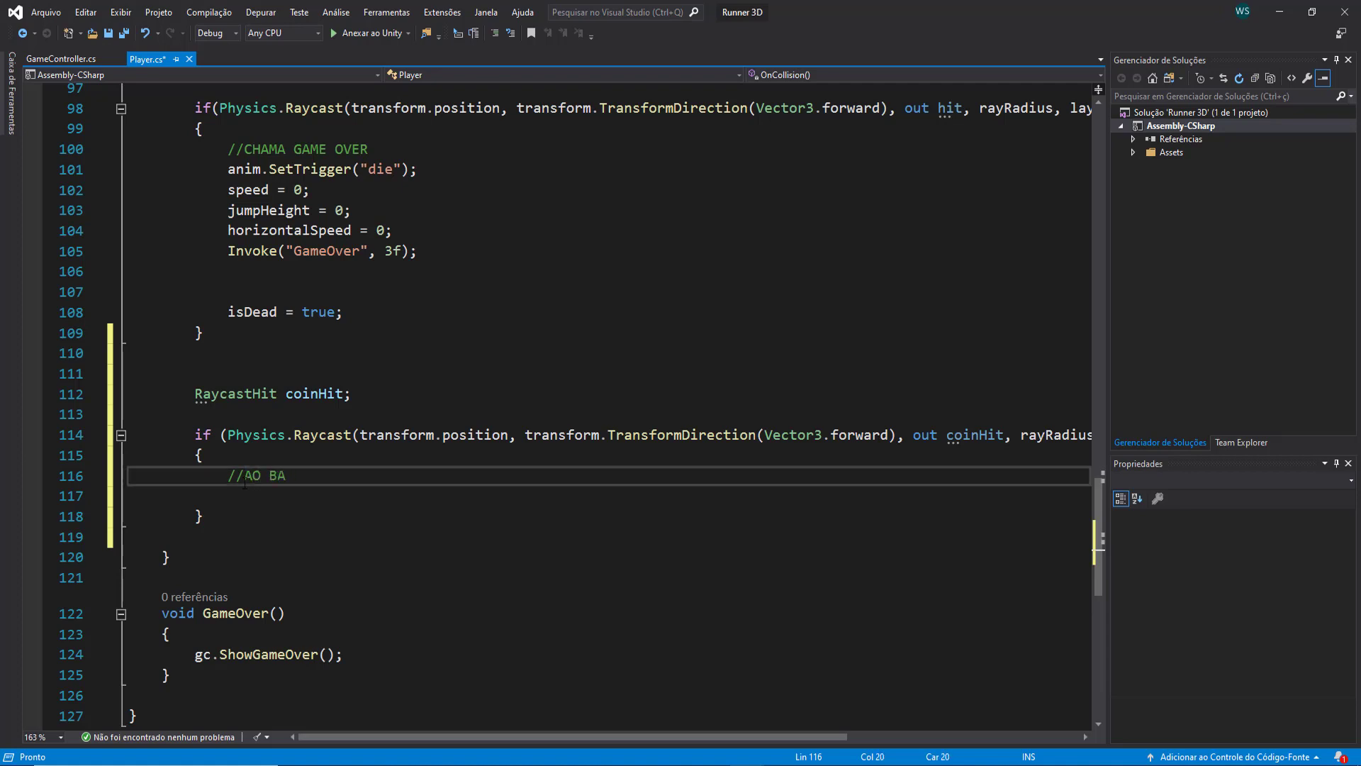
text(TER NA MOEDA)
key(Return)
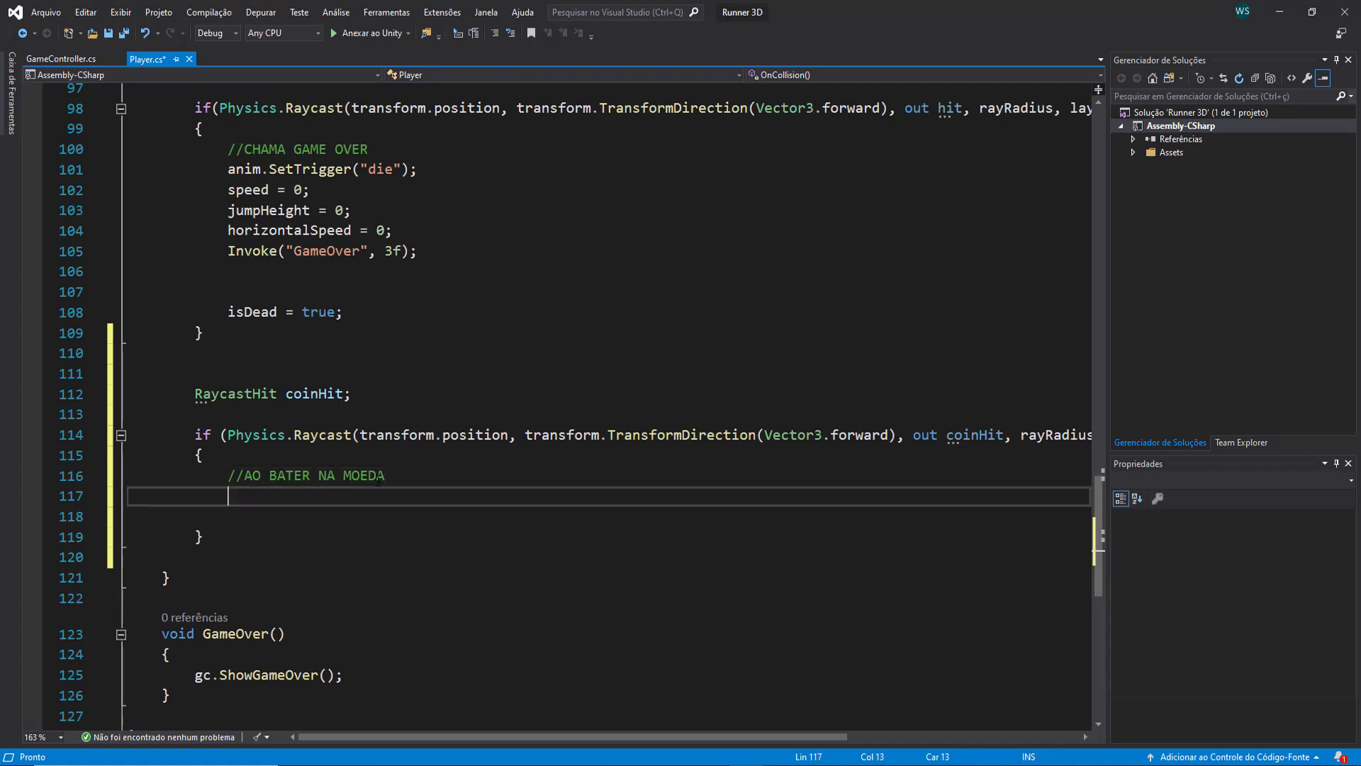
text(D)
text(estroy()
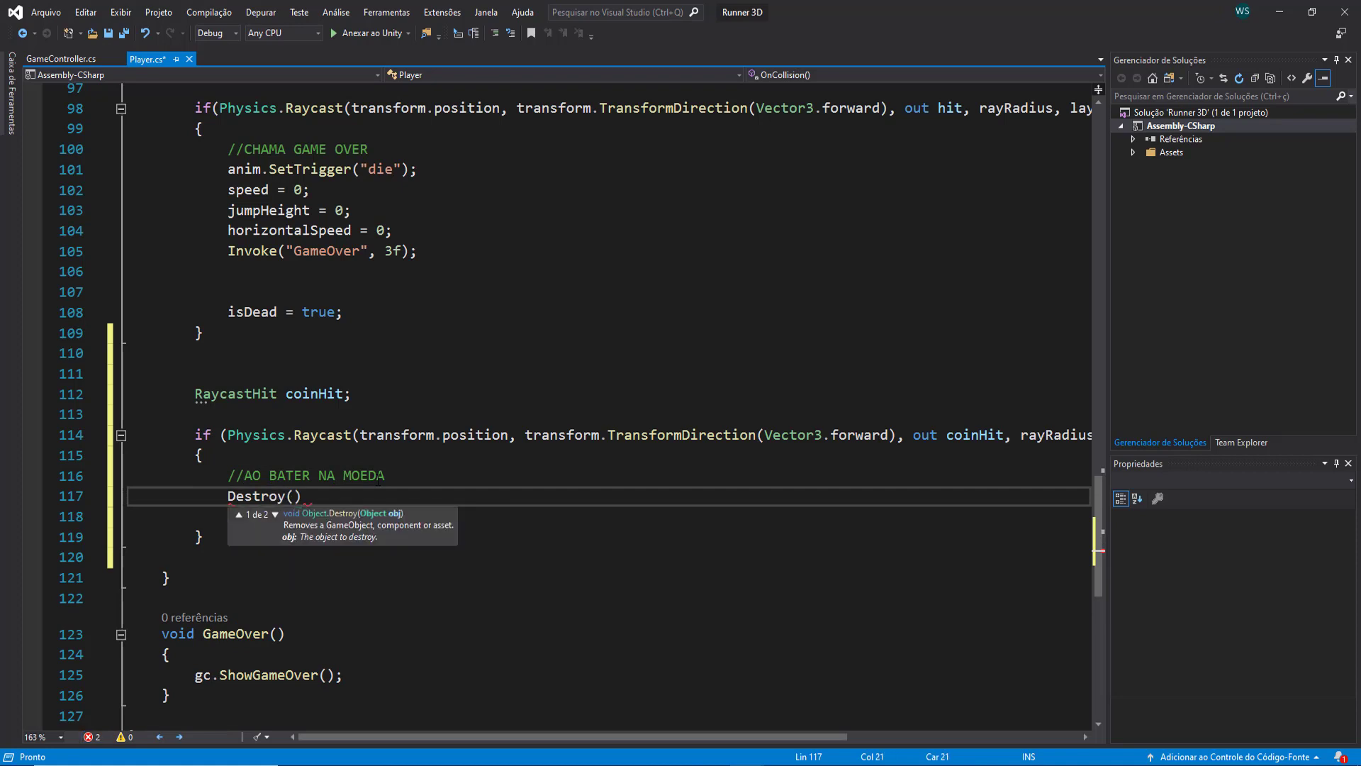
text(coinHit.)
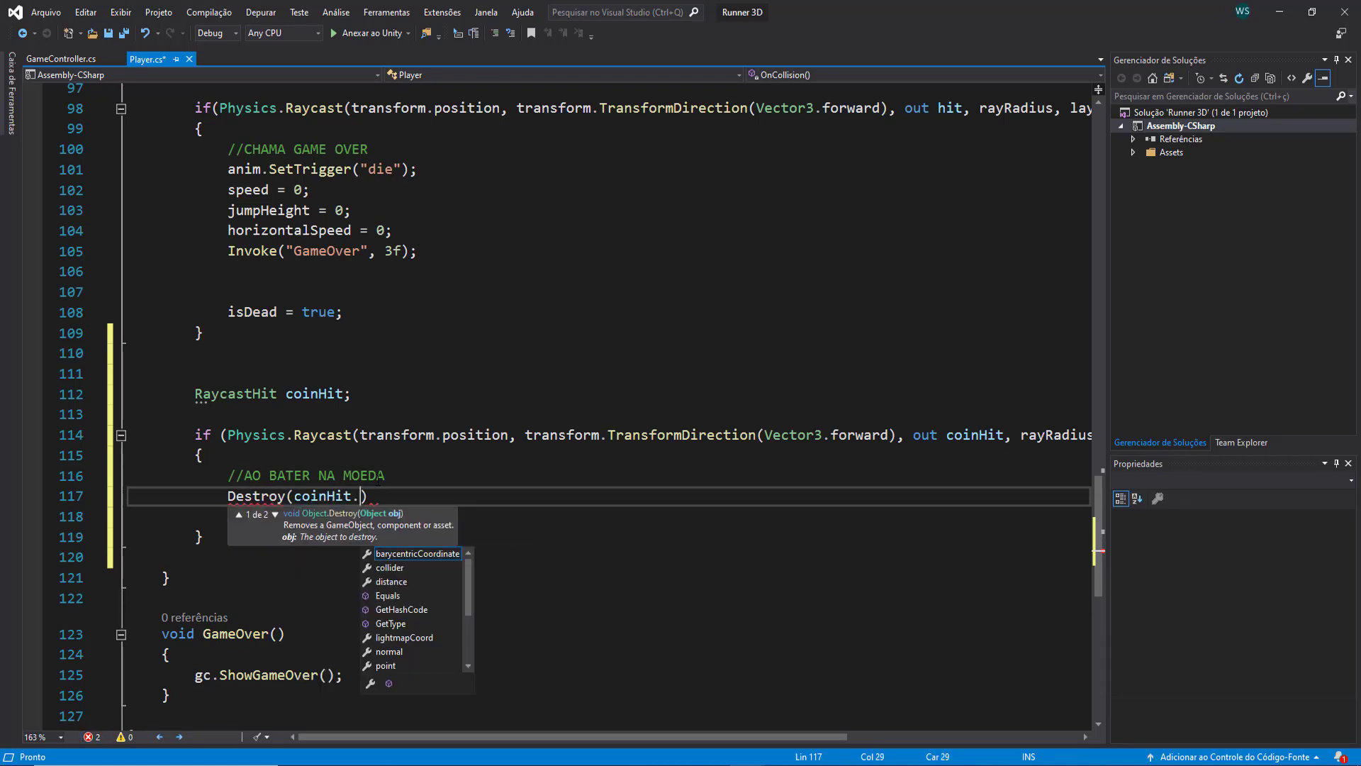
text(transform.gameObject);)
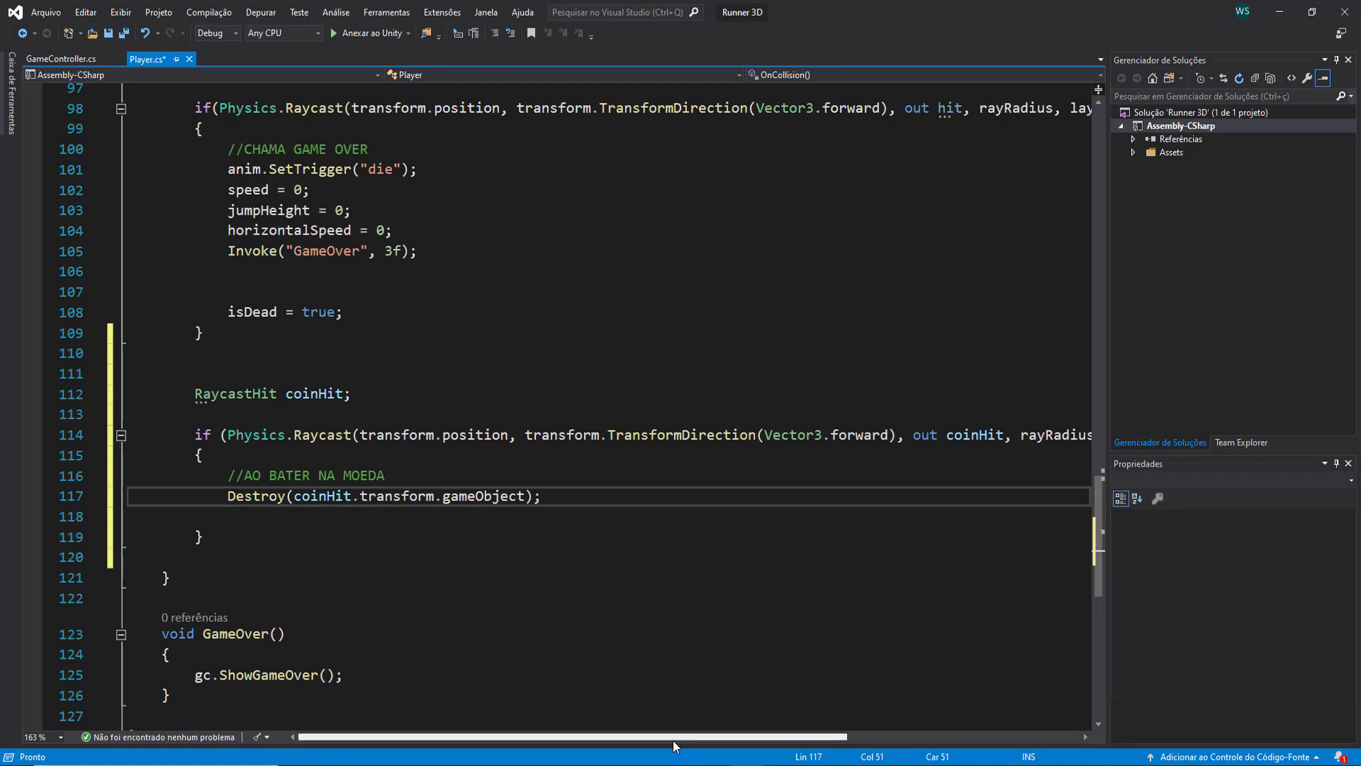
Remove '&& !isDead' from the coin raycast's if-condition on line 114.
mouse_move(673, 738)
mouse_down()
mouse_move(901, 713)
mouse_move(918, 447)
mouse_move(824, 434)
mouse_up()
click(914, 434)
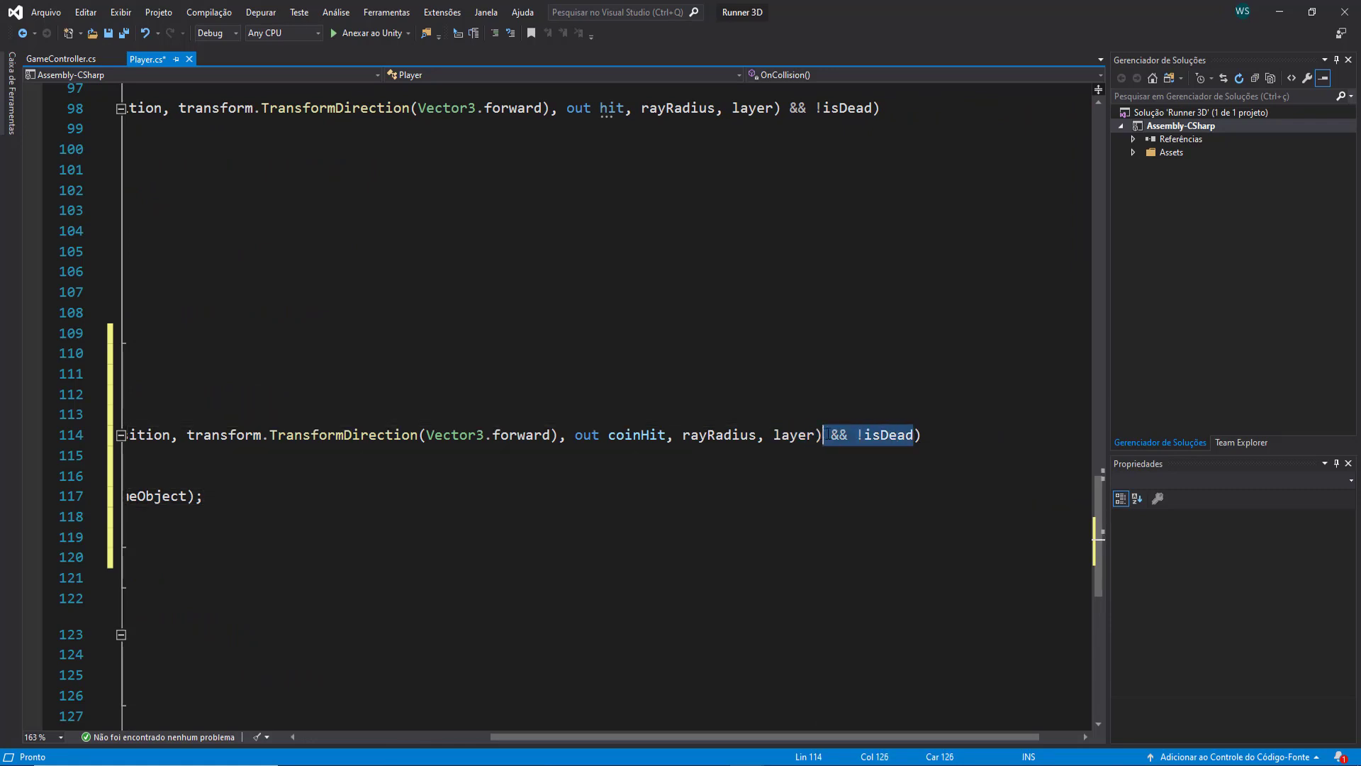
key(shift+Right)
key(BackSpace)
key(BackSpace)
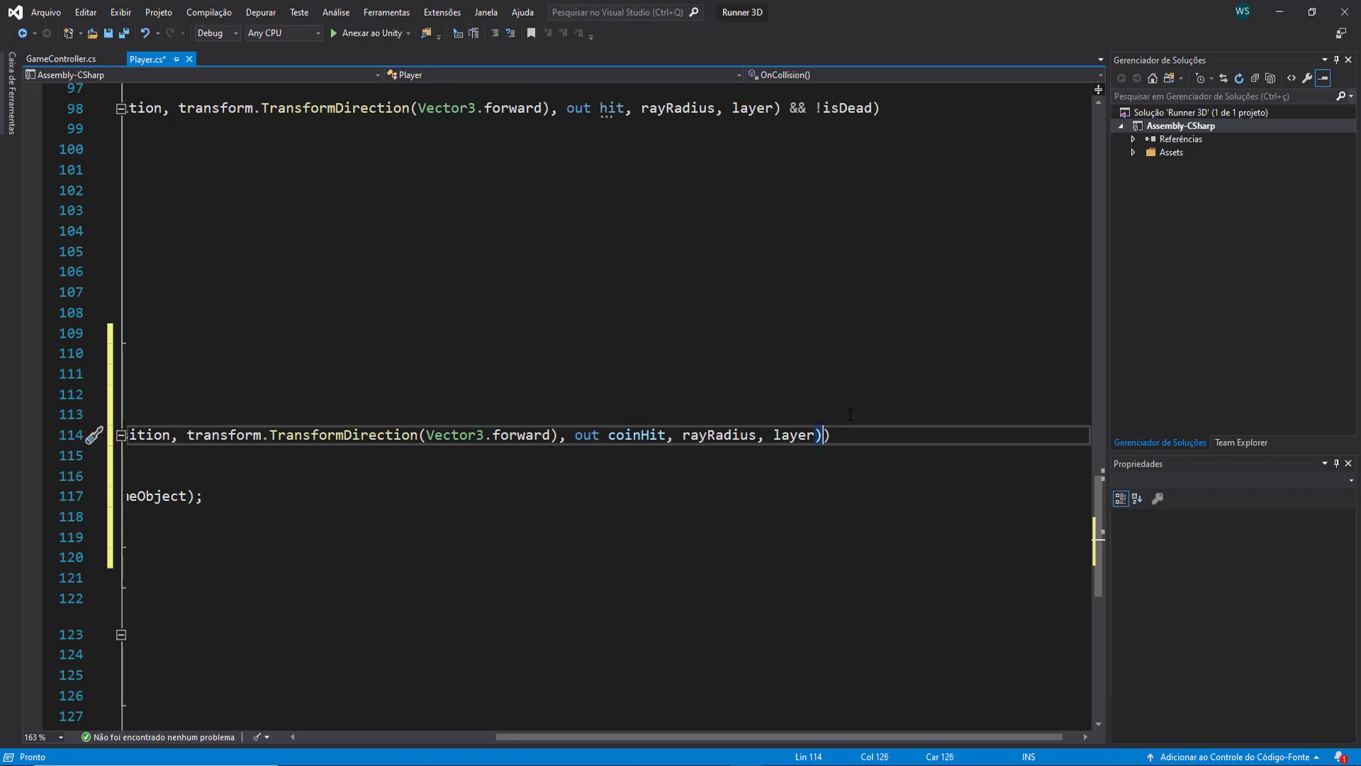
double_click(794, 436)
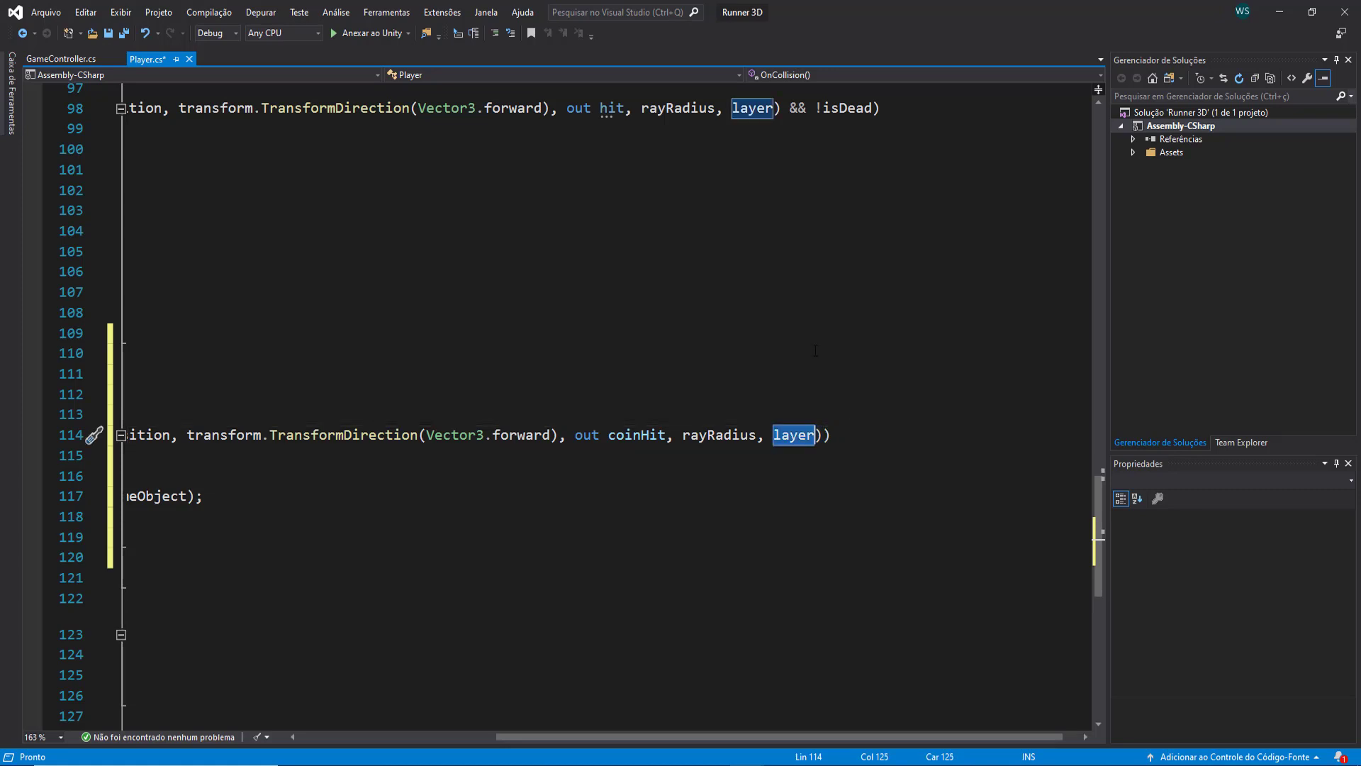
drag(773, 737, 708, 737)
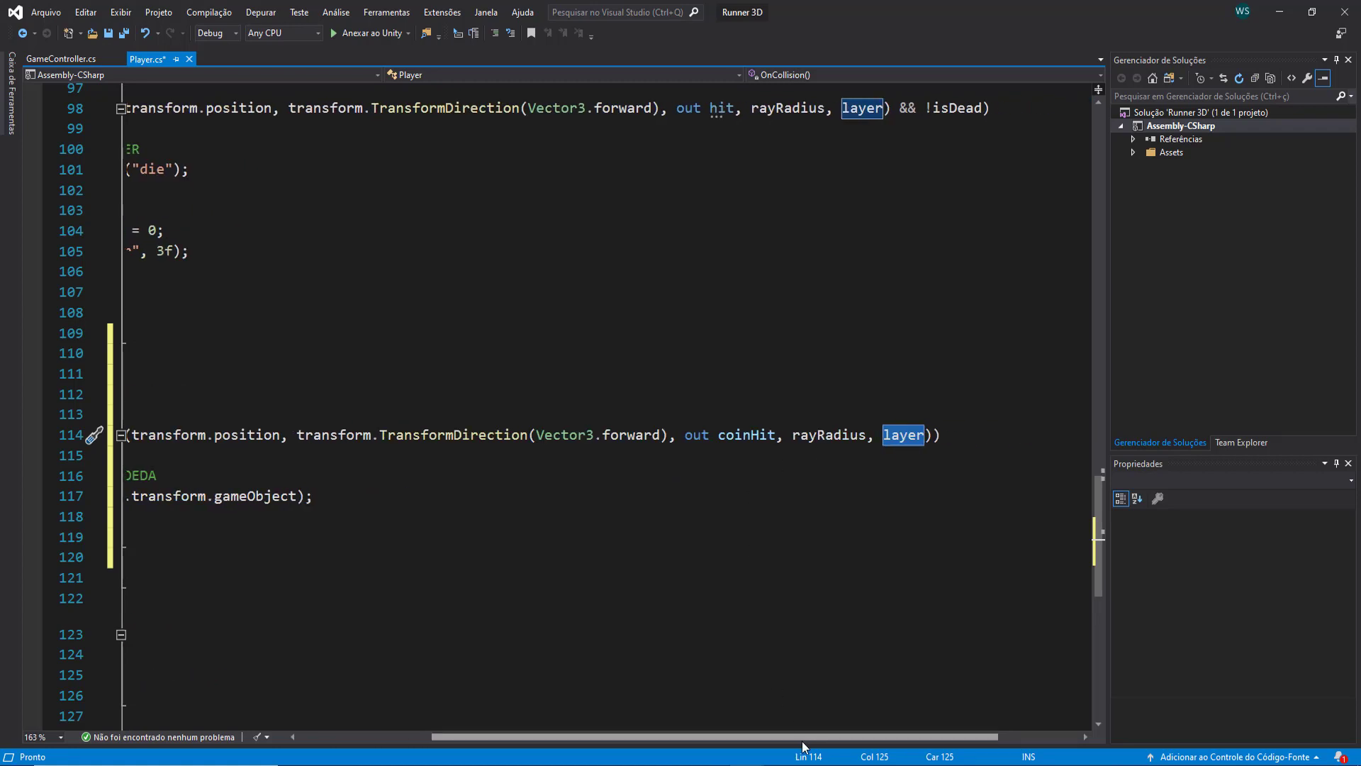
drag(806, 737, 671, 737)
click(601, 503)
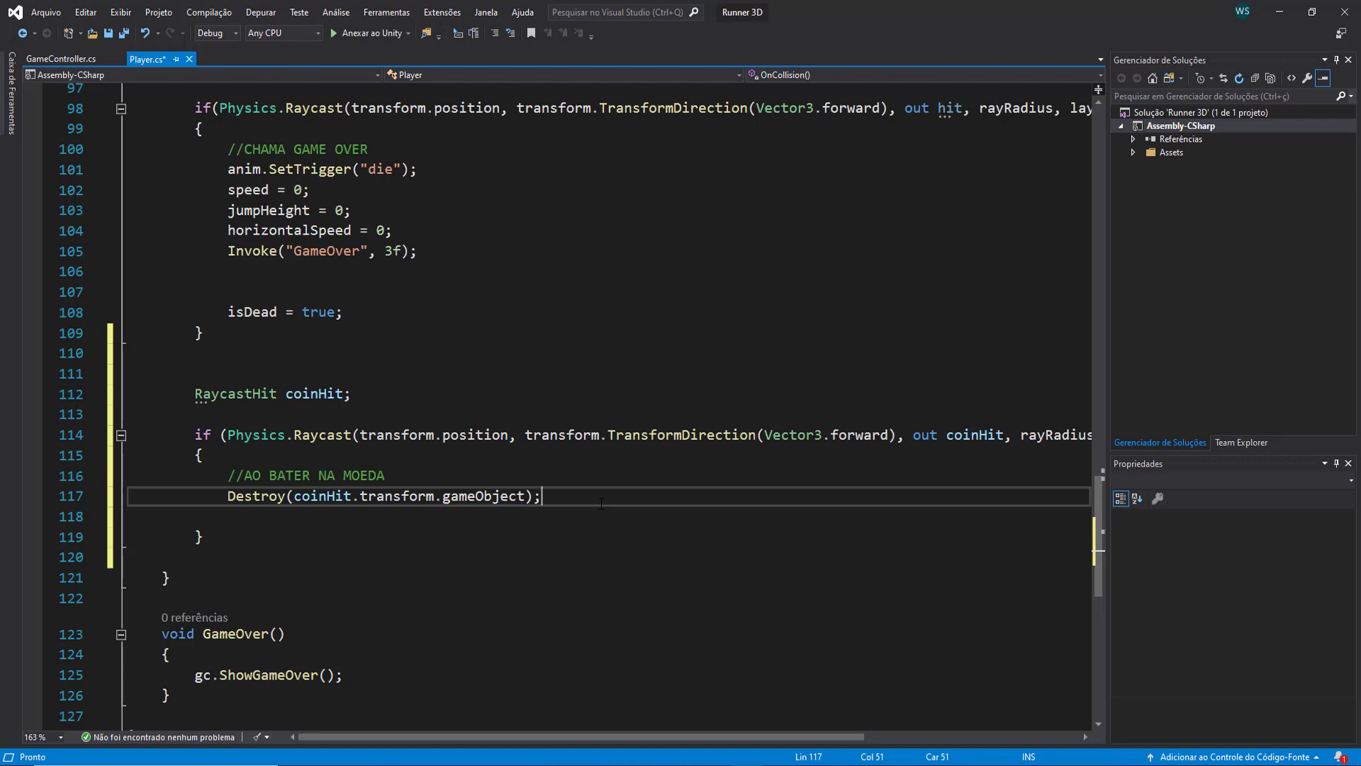
Declare 'public LayerMask coinLayer;' below the existing layer field.
key(Return)
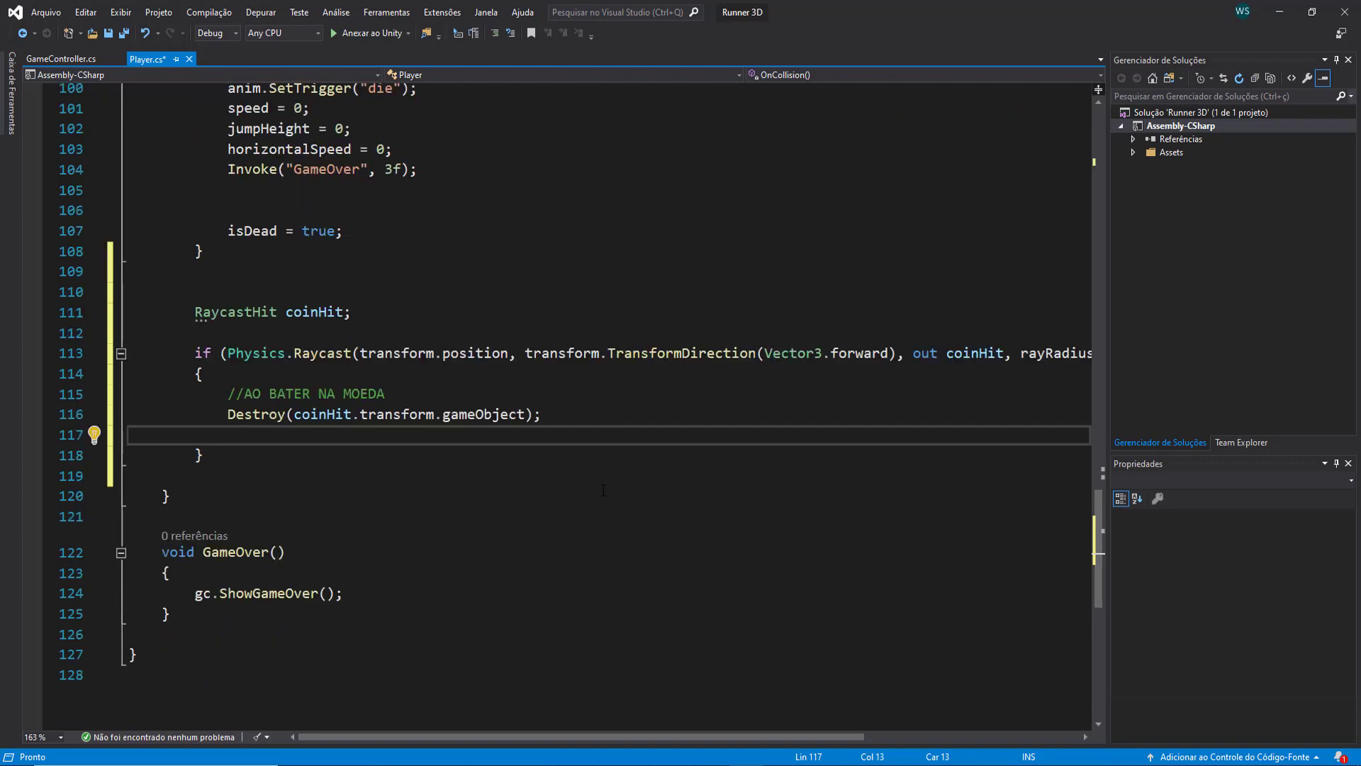
scroll(603, 490, up, 10)
scroll(603, 490, up, 17)
scroll(604, 490, up, 6)
click(369, 352)
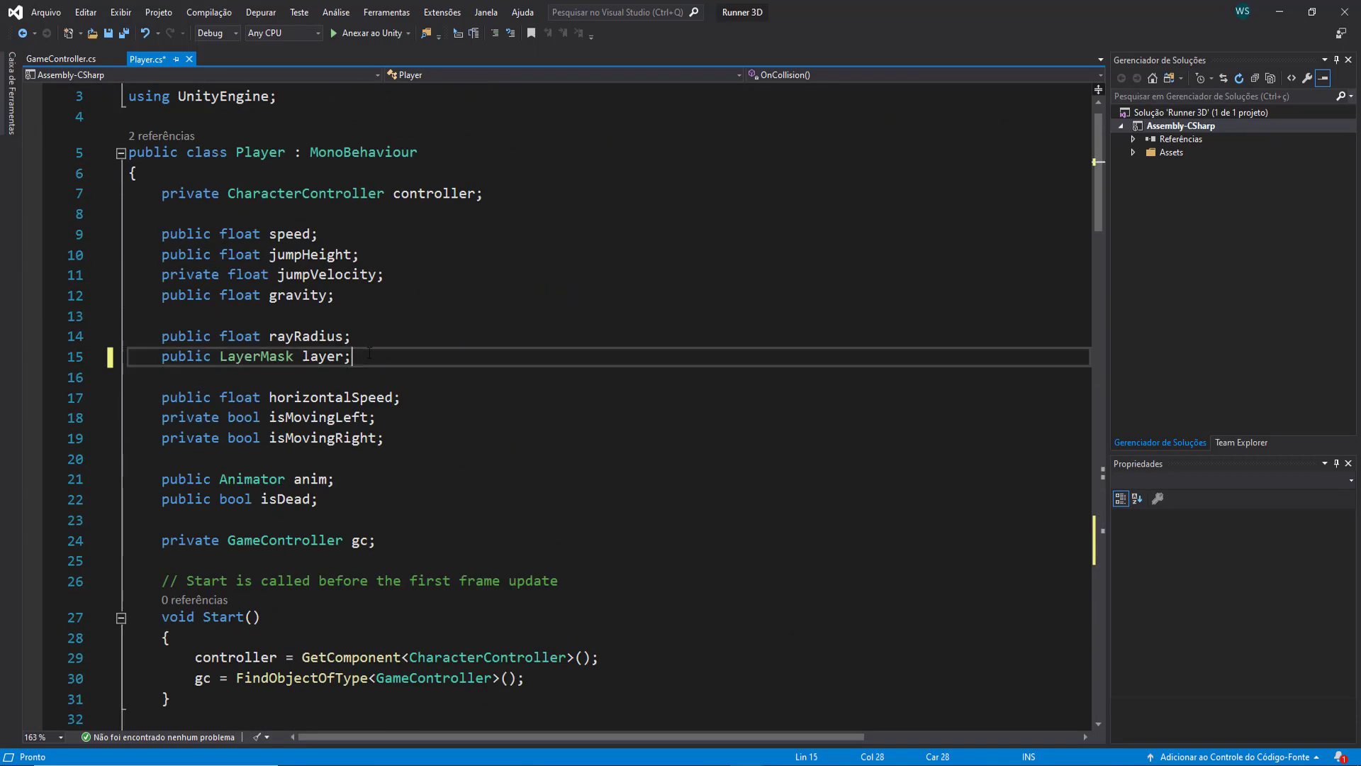
key(Return)
text(public l)
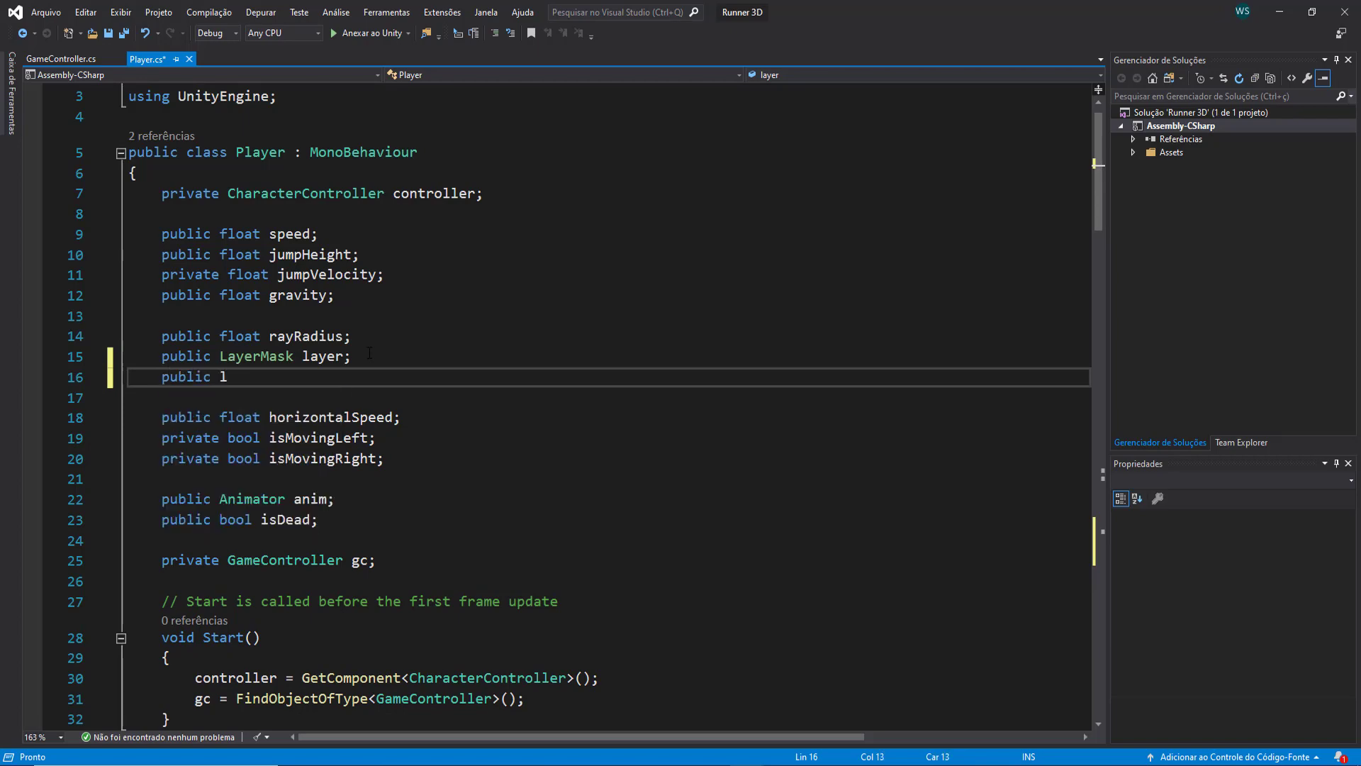
text(ayerMa coinL)
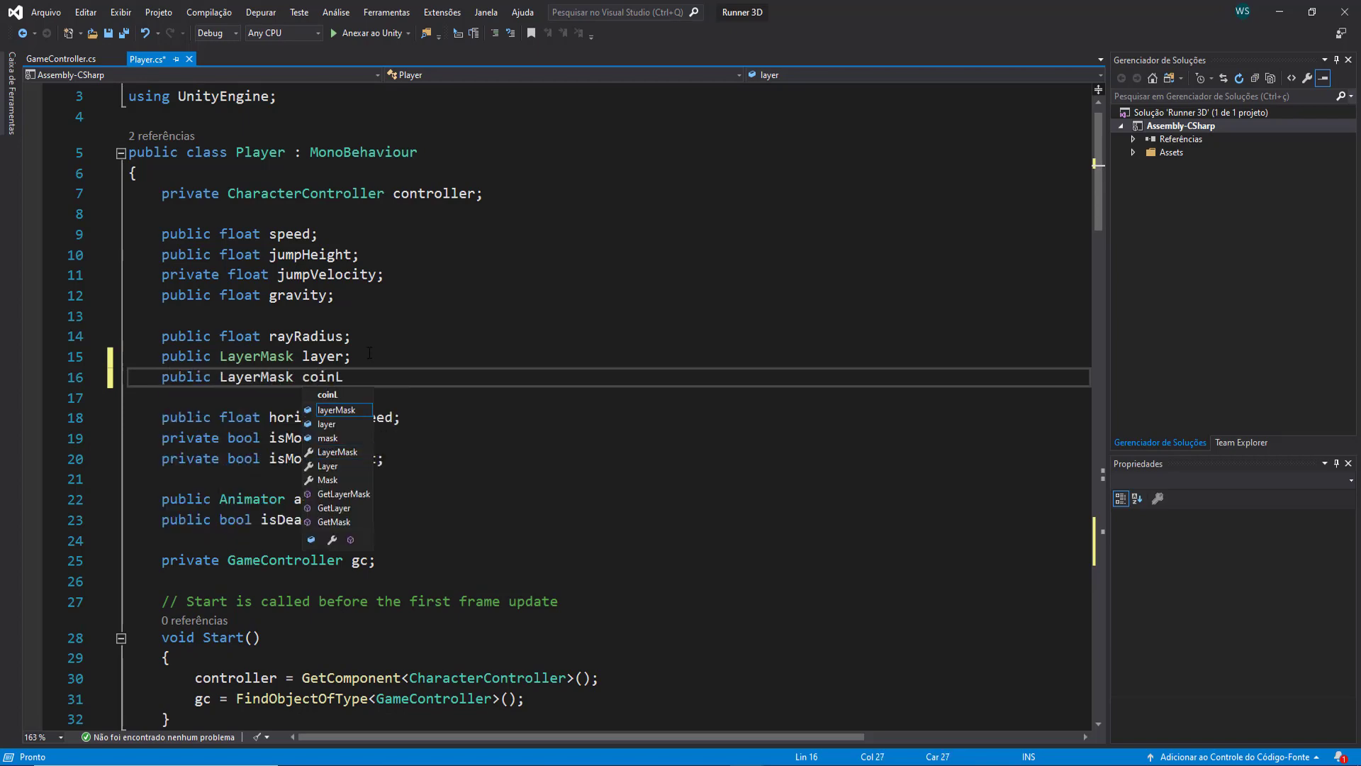
text(ayer;)
Replace the layer argument in the coin Physics.Raycast with coinLayer.
scroll(496, 319, down, 8)
scroll(615, 291, down, 12)
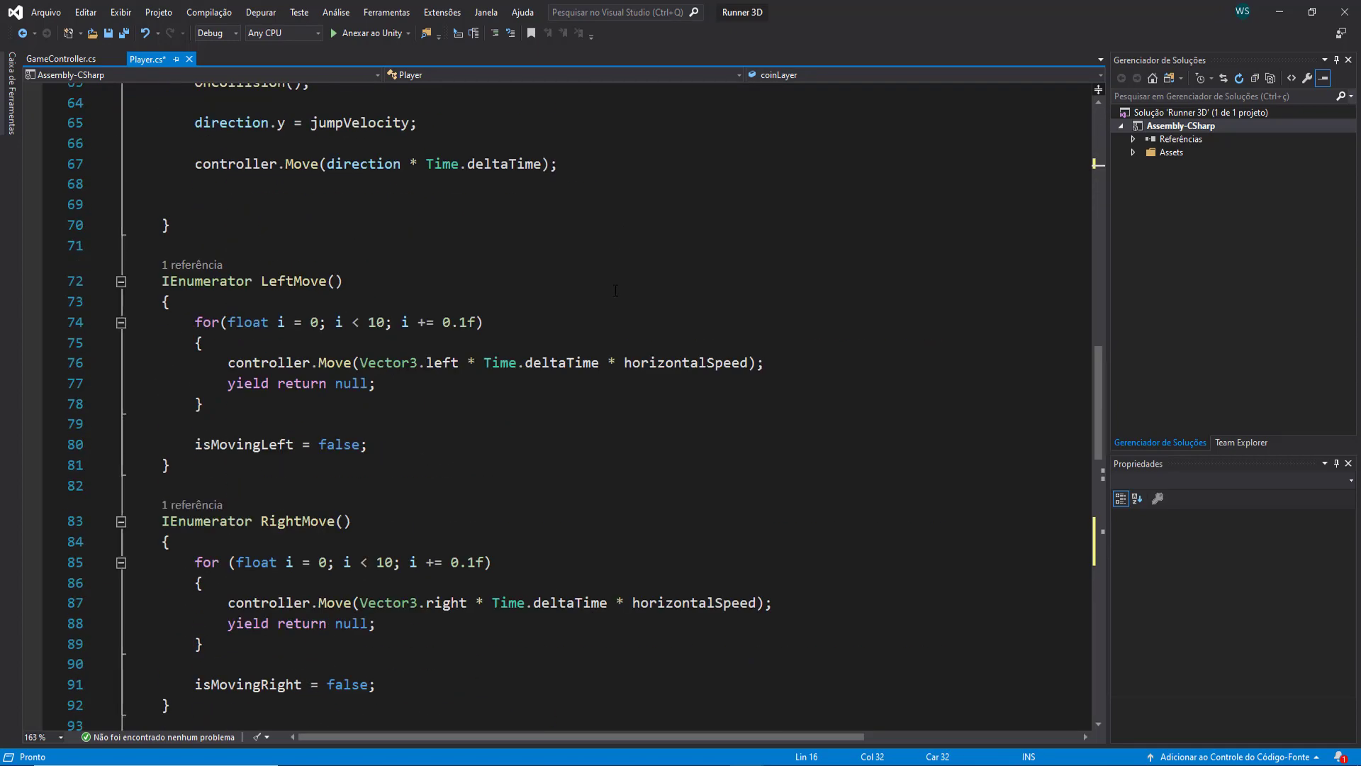
scroll(615, 290, down, 14)
scroll(740, 620, up, 5)
scroll(741, 620, right, 5)
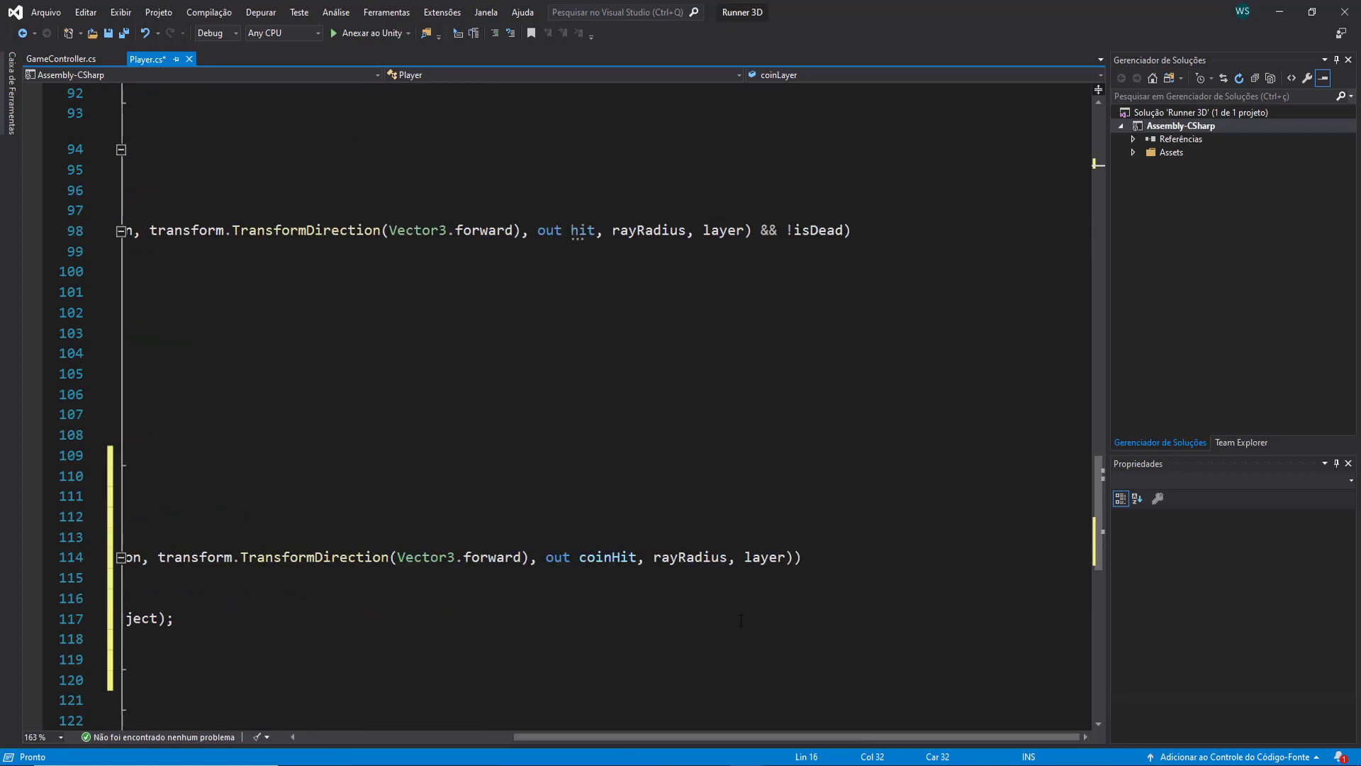
double_click(762, 557)
text(coin)
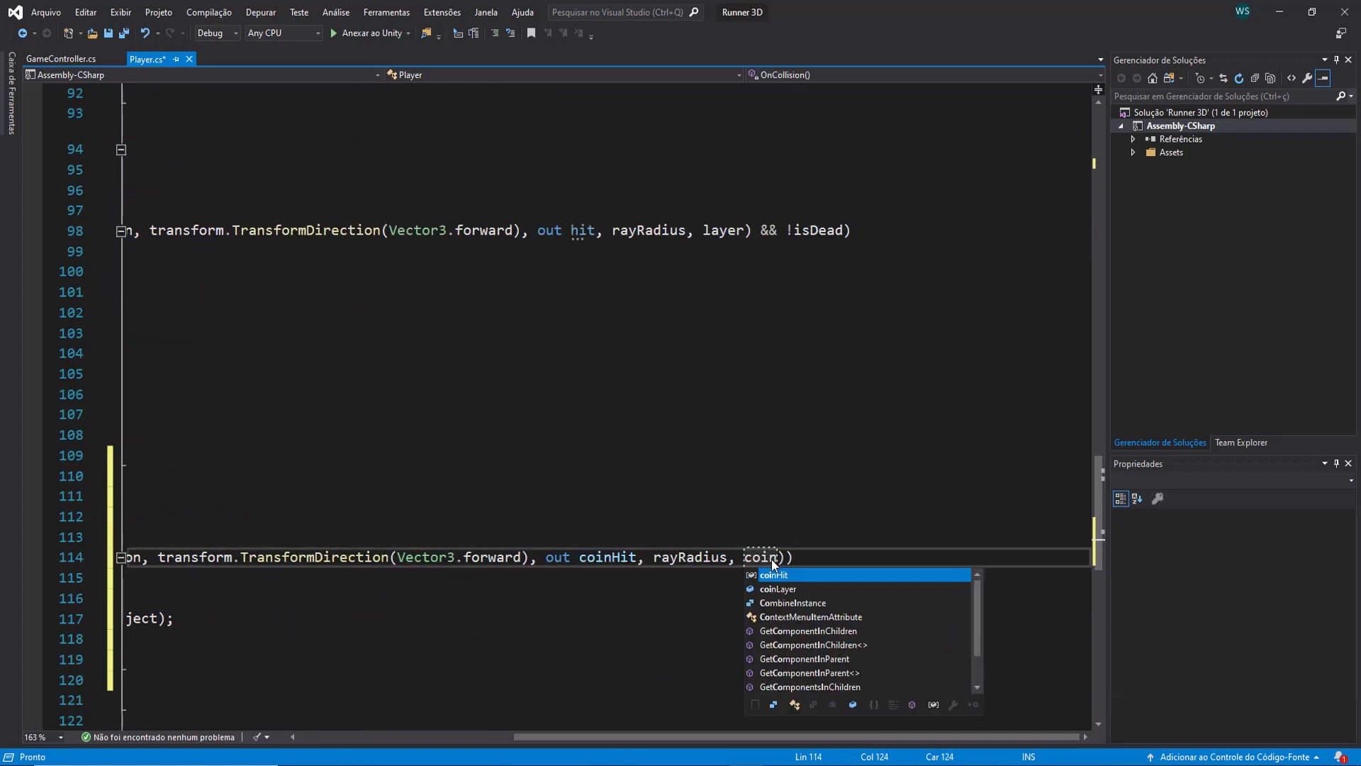
text(L)
key(Tab)
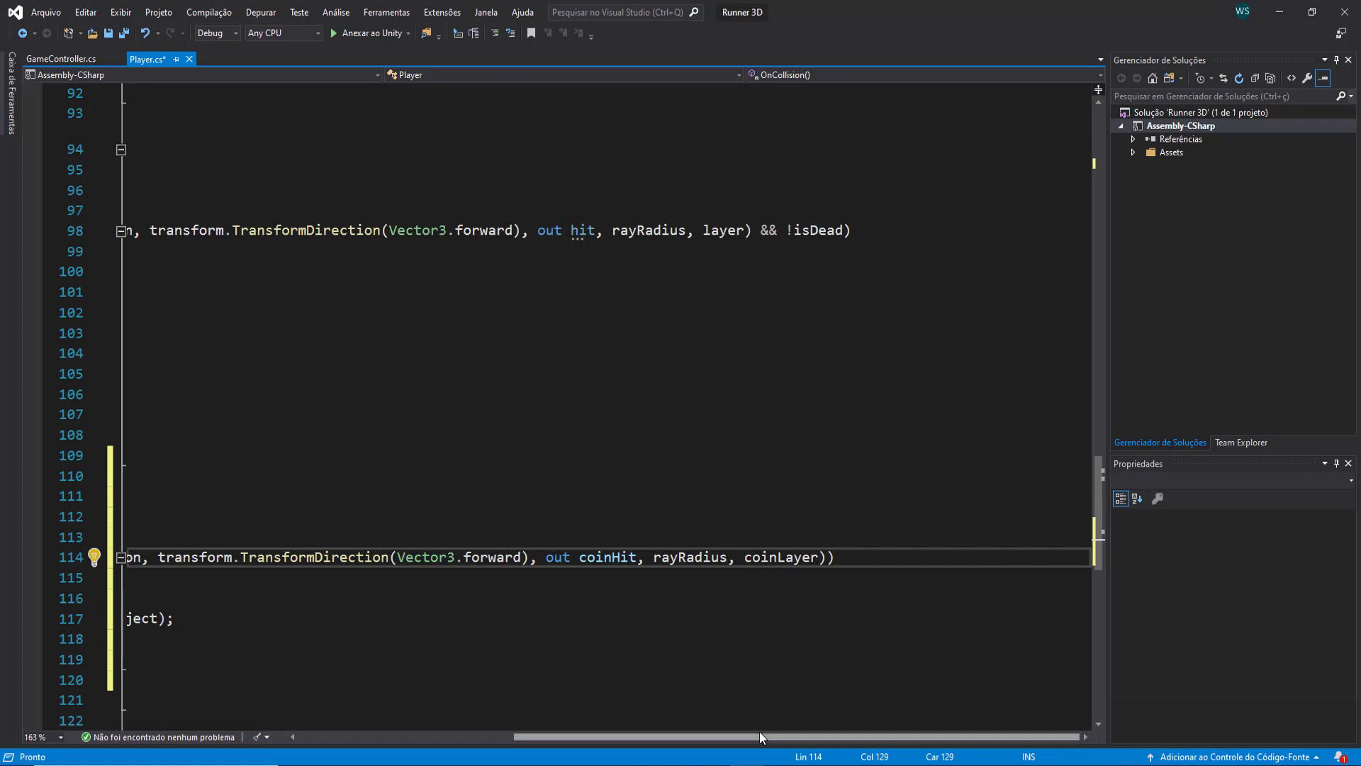
Review the coin raycast line, save Player.cs and return to Unity.
drag(759, 736, 543, 736)
scroll(571, 521, down, 2)
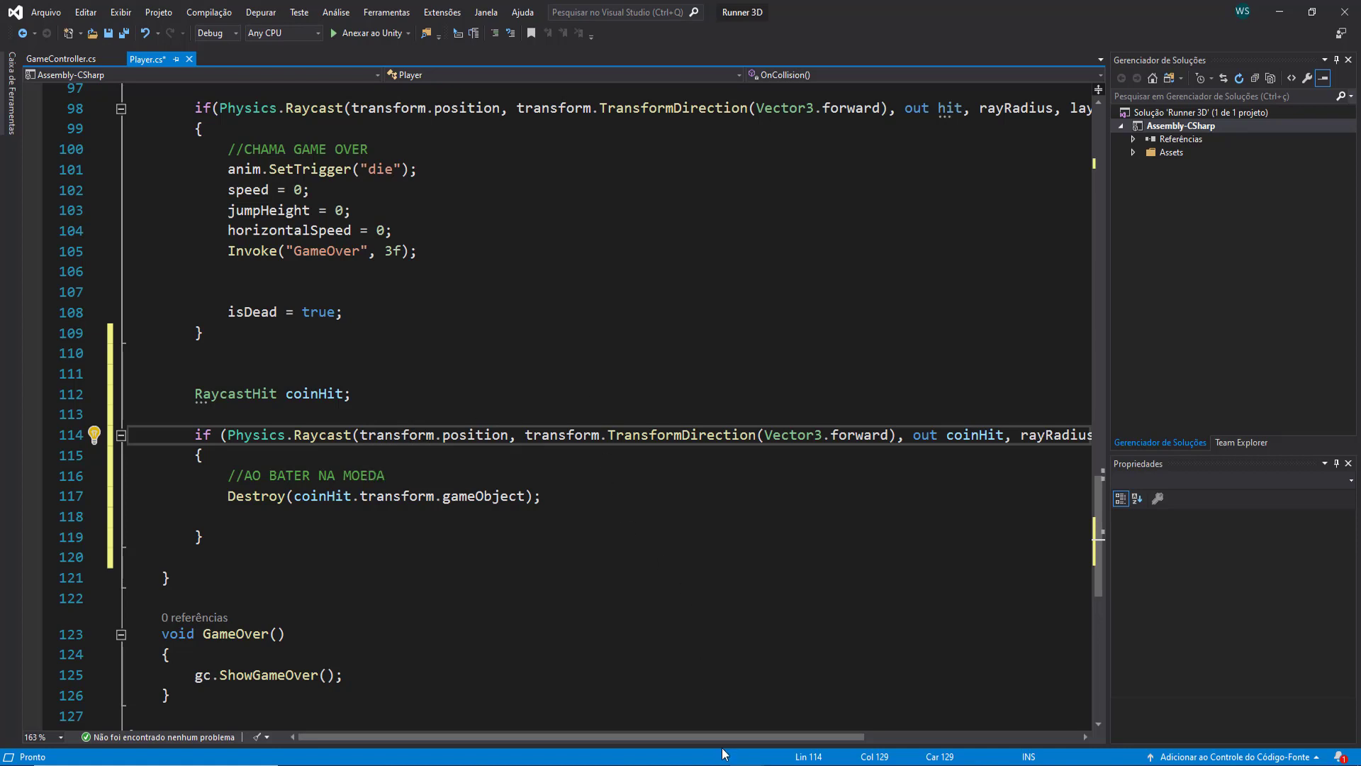
drag(723, 737, 857, 748)
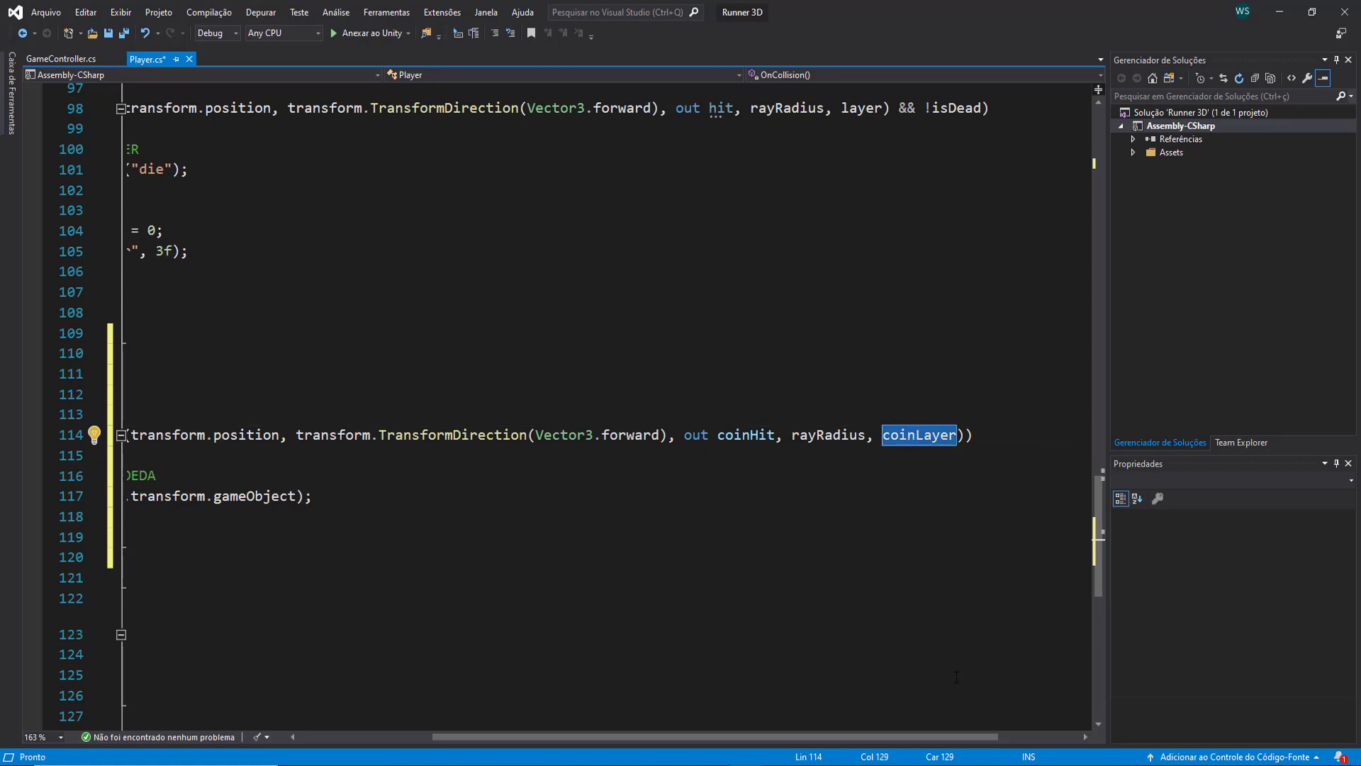
drag(968, 739, 834, 739)
click(602, 496)
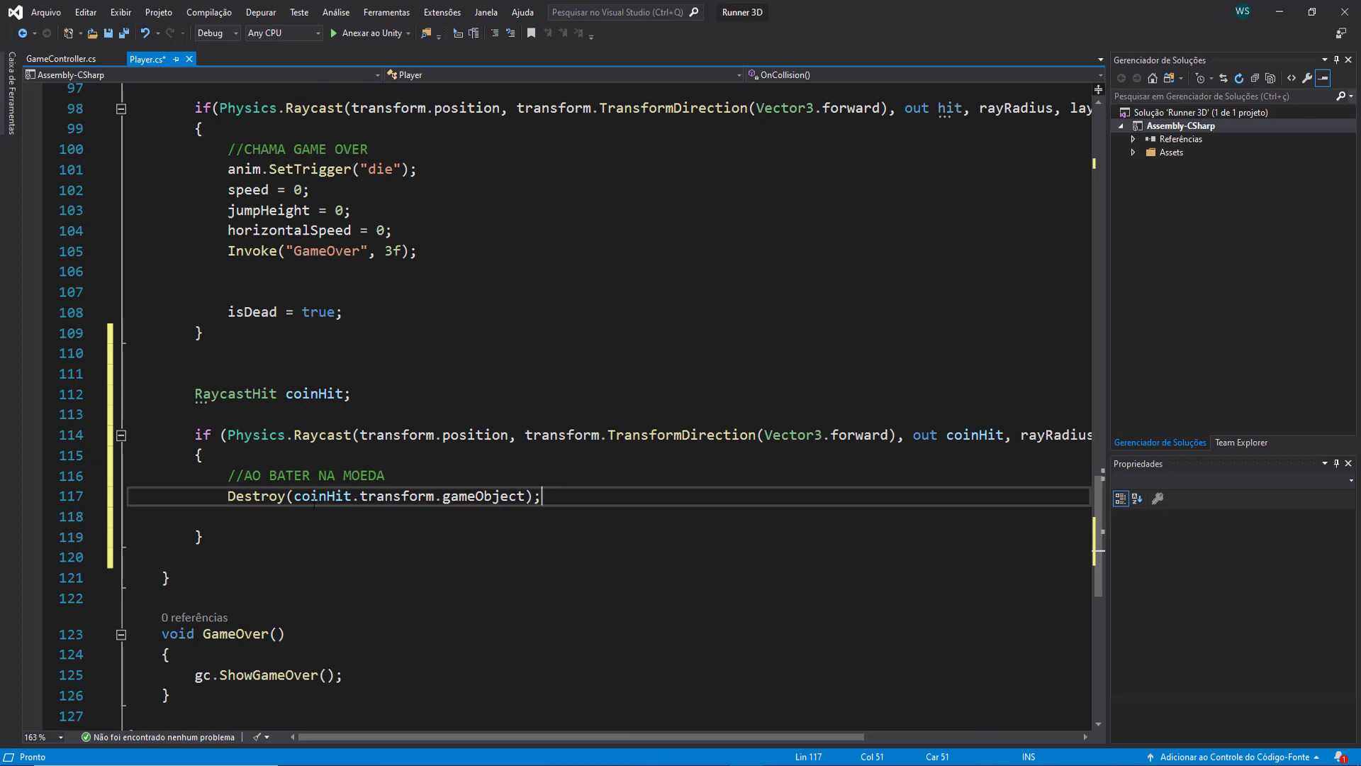
key(ctrl+s)
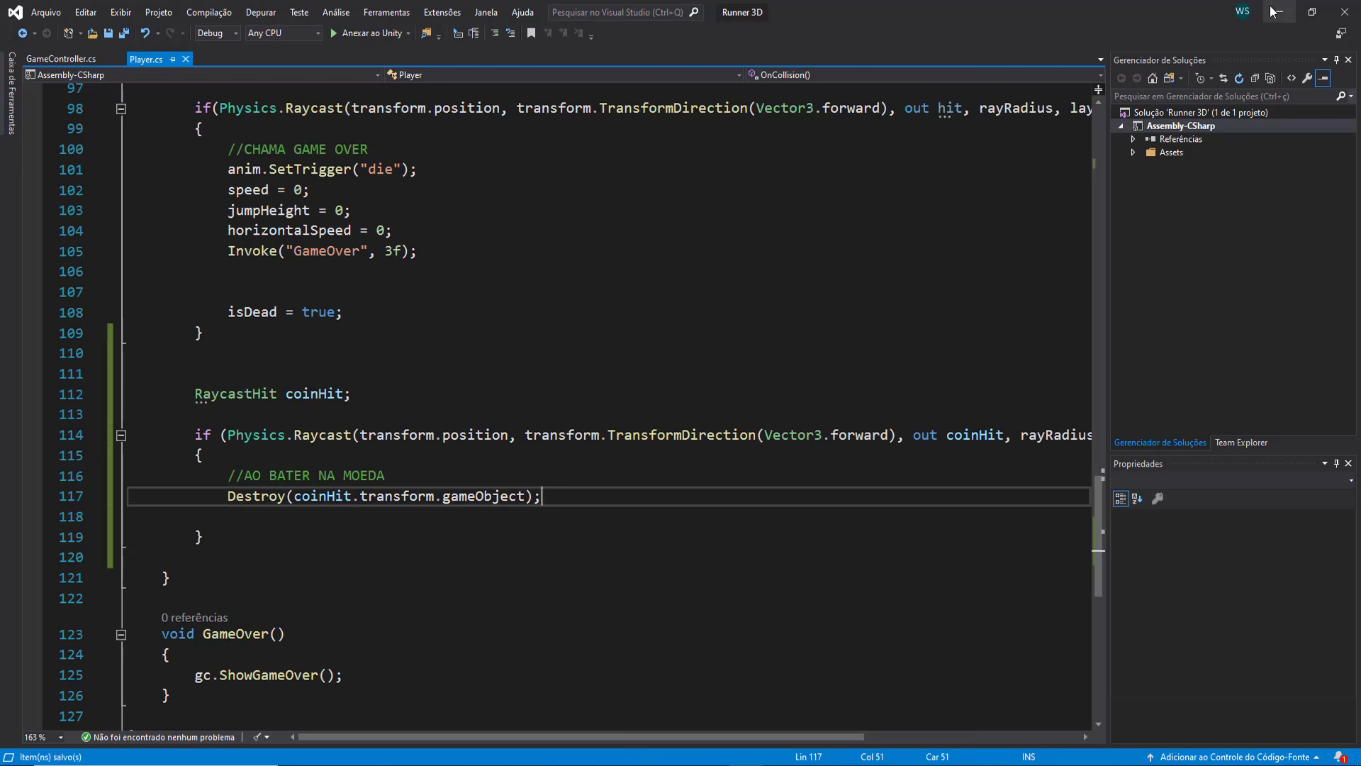
click(1280, 12)
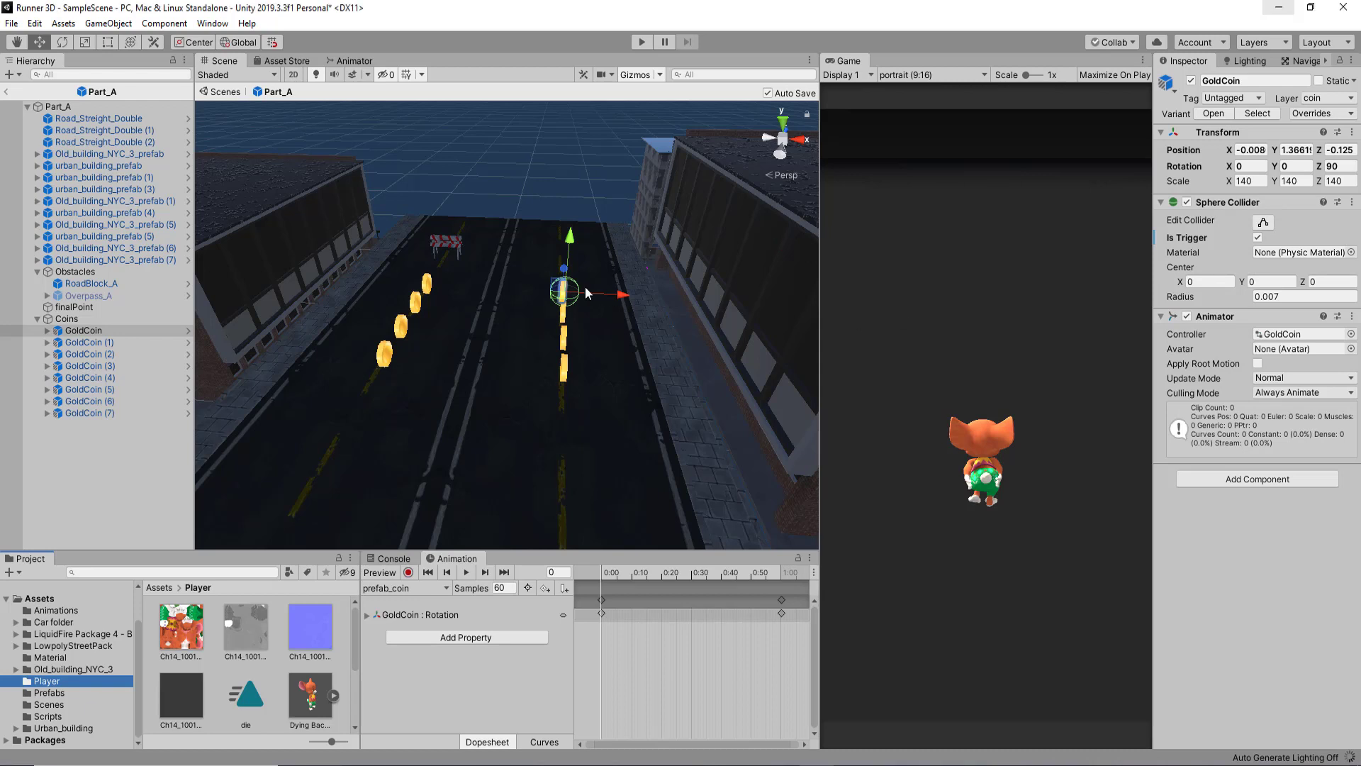
Assign all eight GoldCoins to the coin layer and exit the Part_A prefab.
shift+click(133, 407)
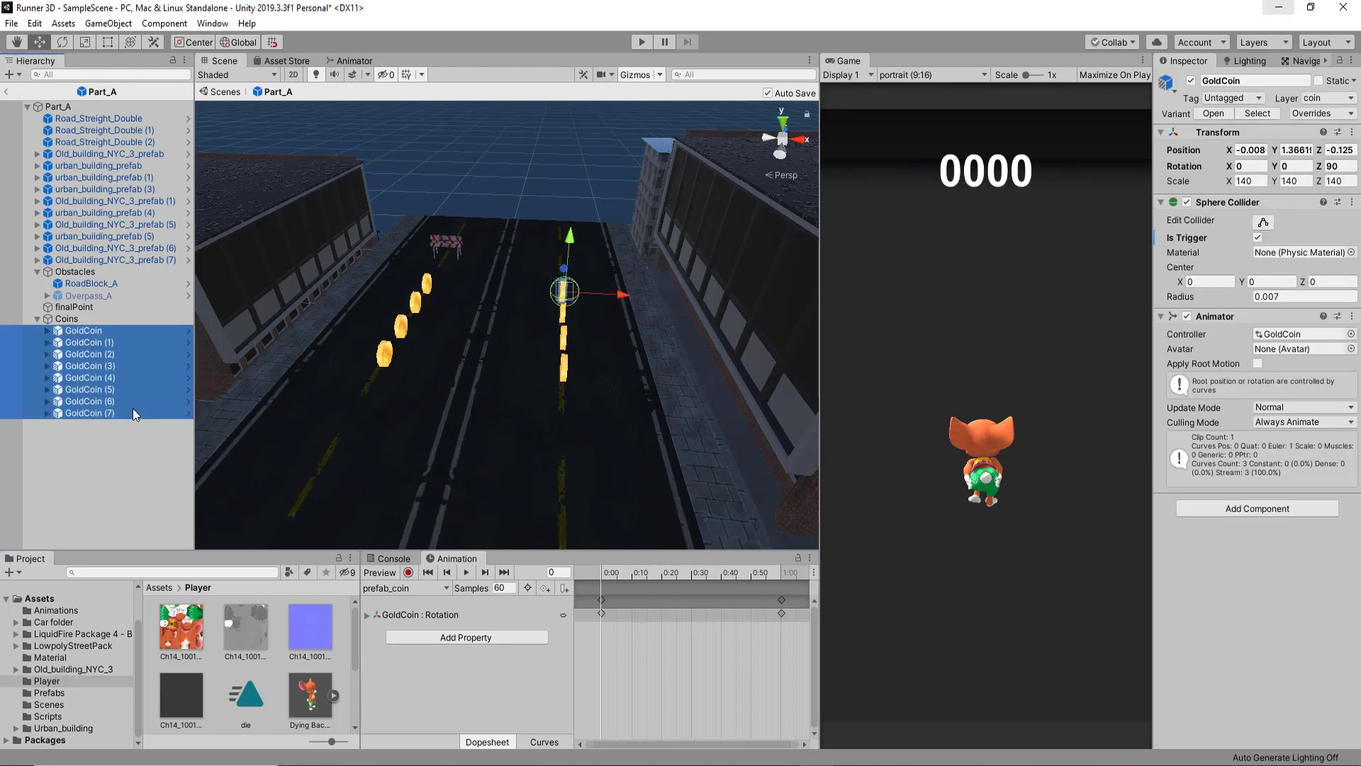
click(1331, 100)
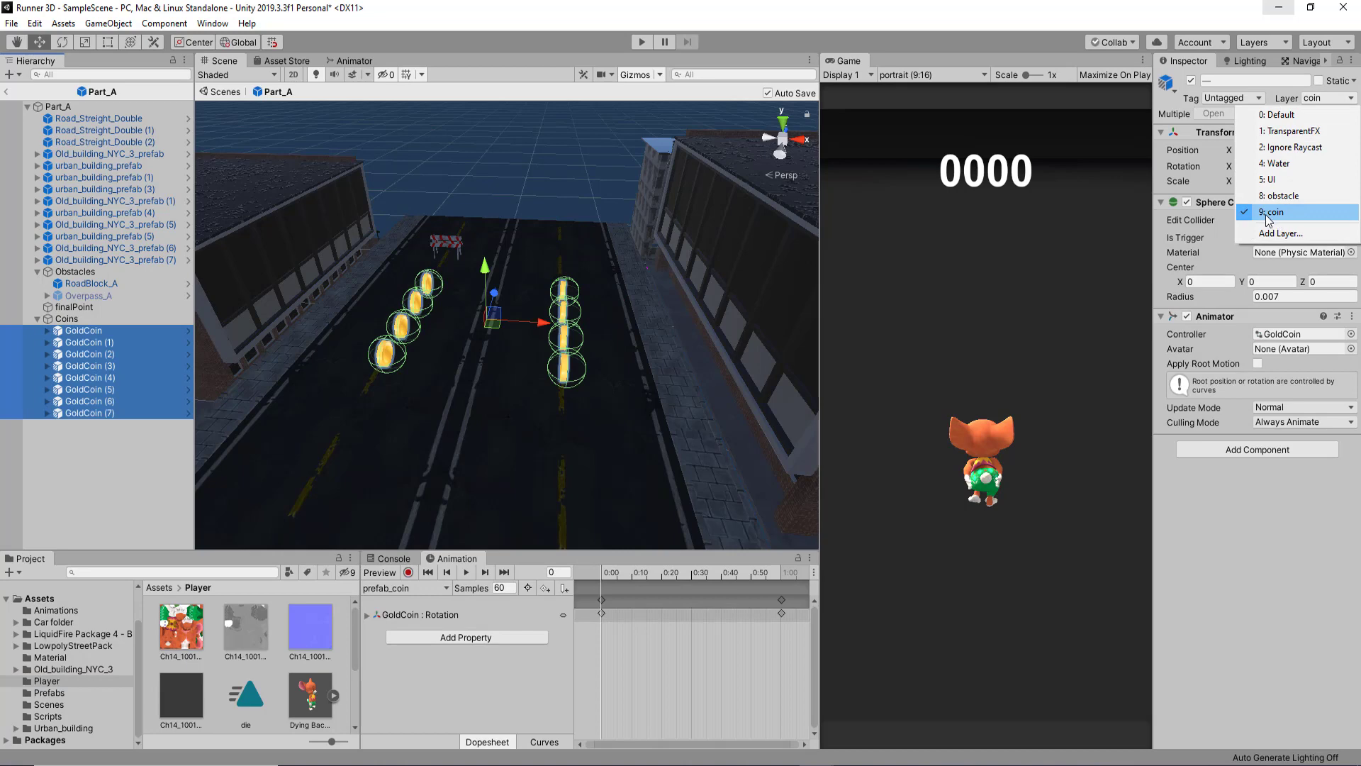
click(1276, 214)
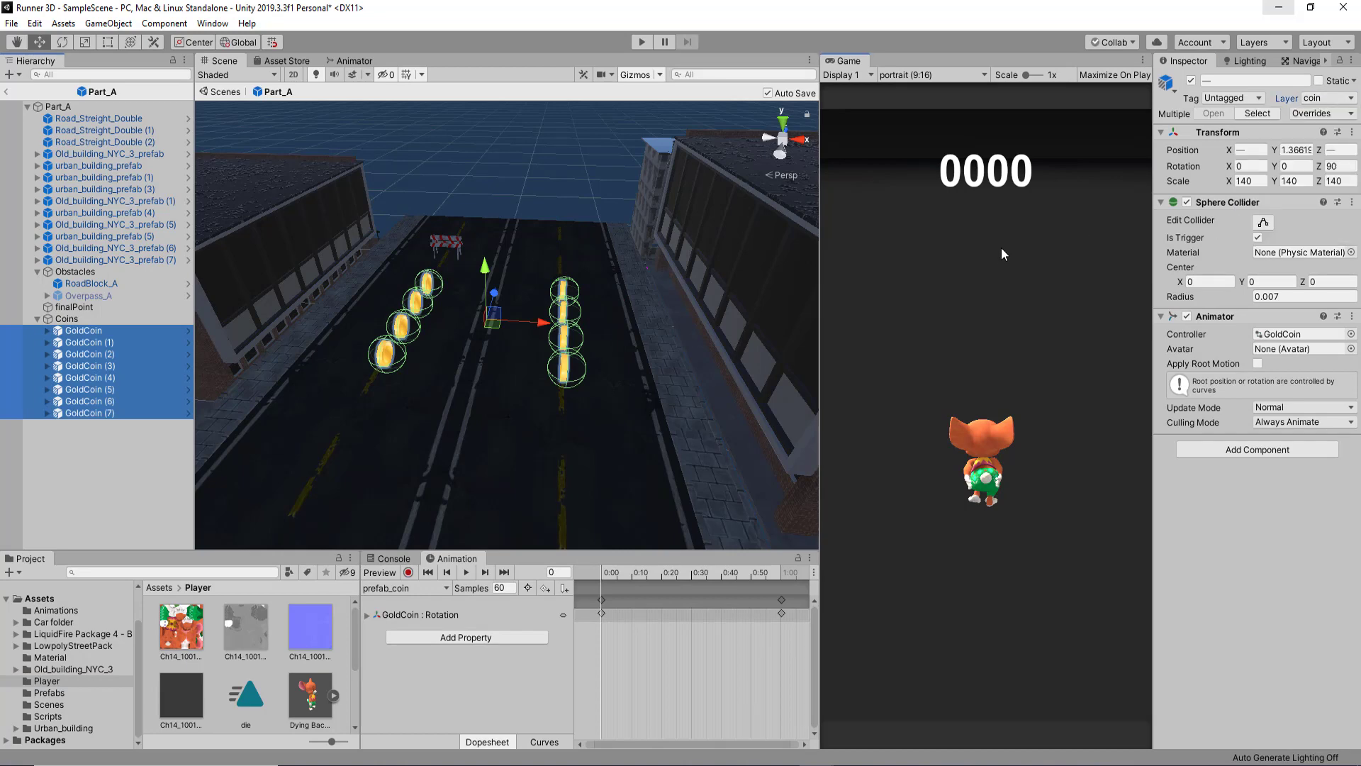
click(6, 91)
Set the Player's Coin Layer field to coin.
click(68, 148)
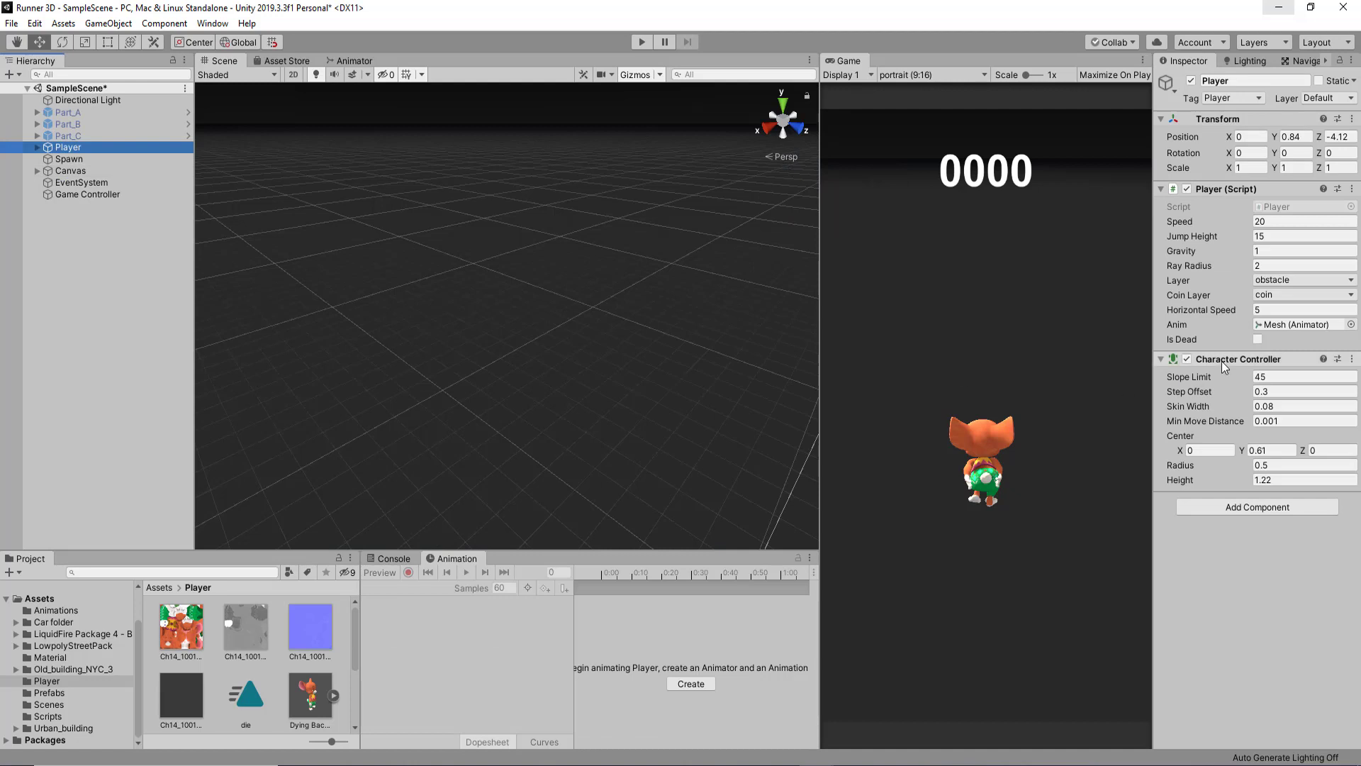
click(1270, 297)
click(1274, 443)
click(1293, 296)
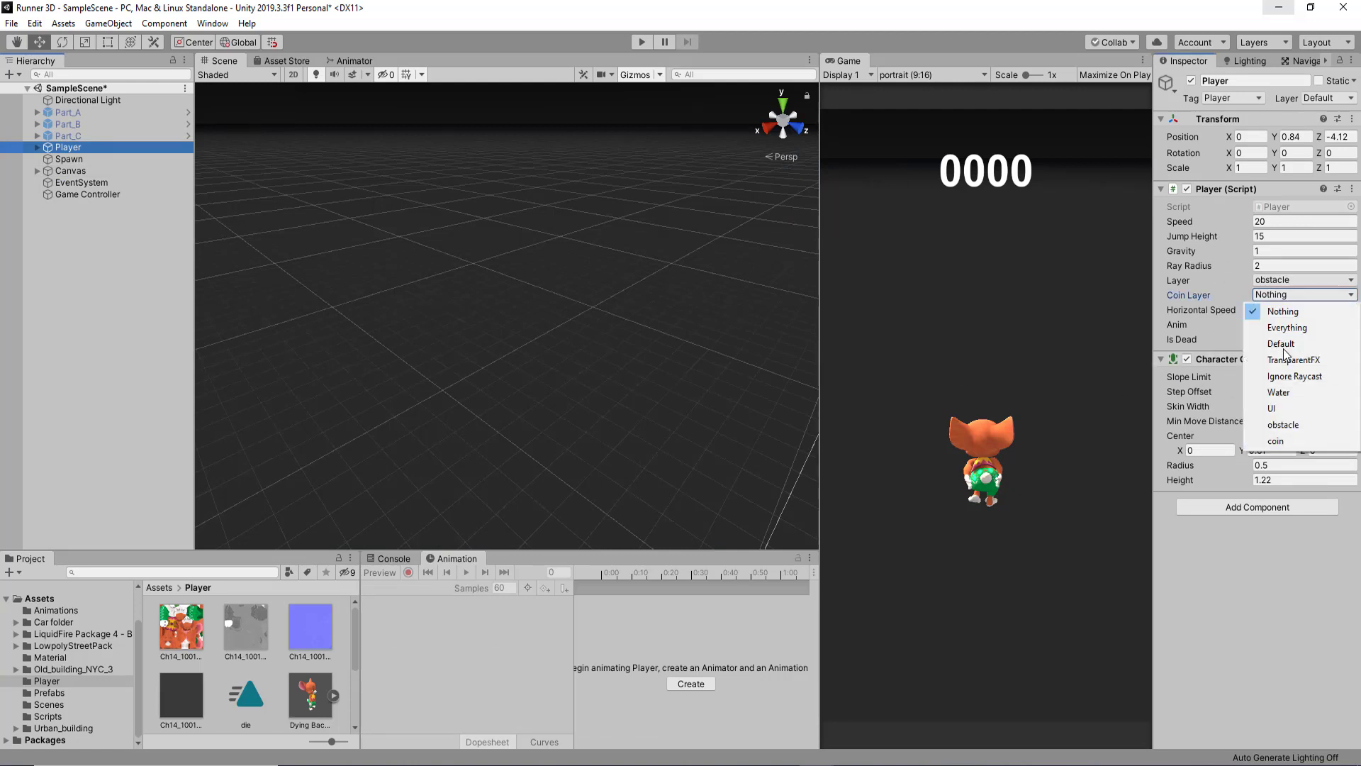
click(1283, 446)
click(1298, 297)
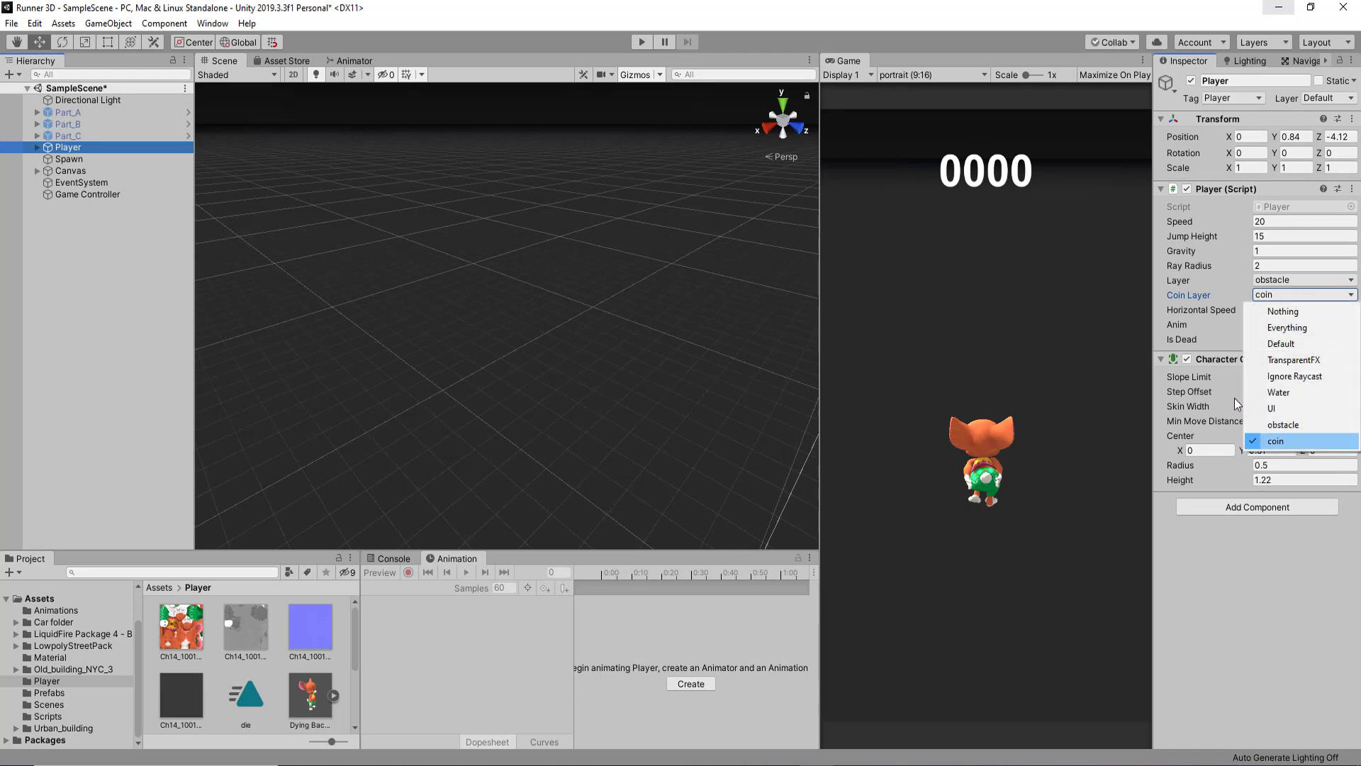
click(1283, 445)
click(1284, 296)
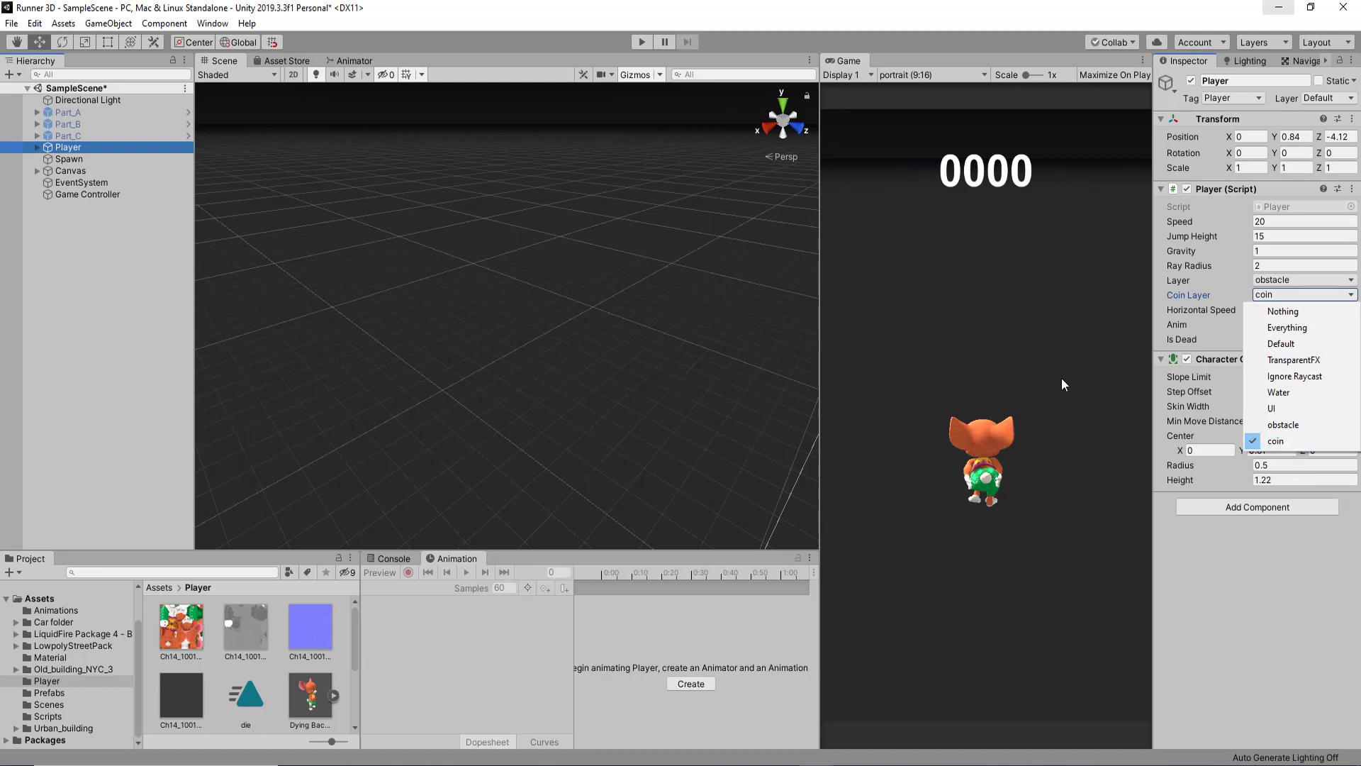
click(986, 363)
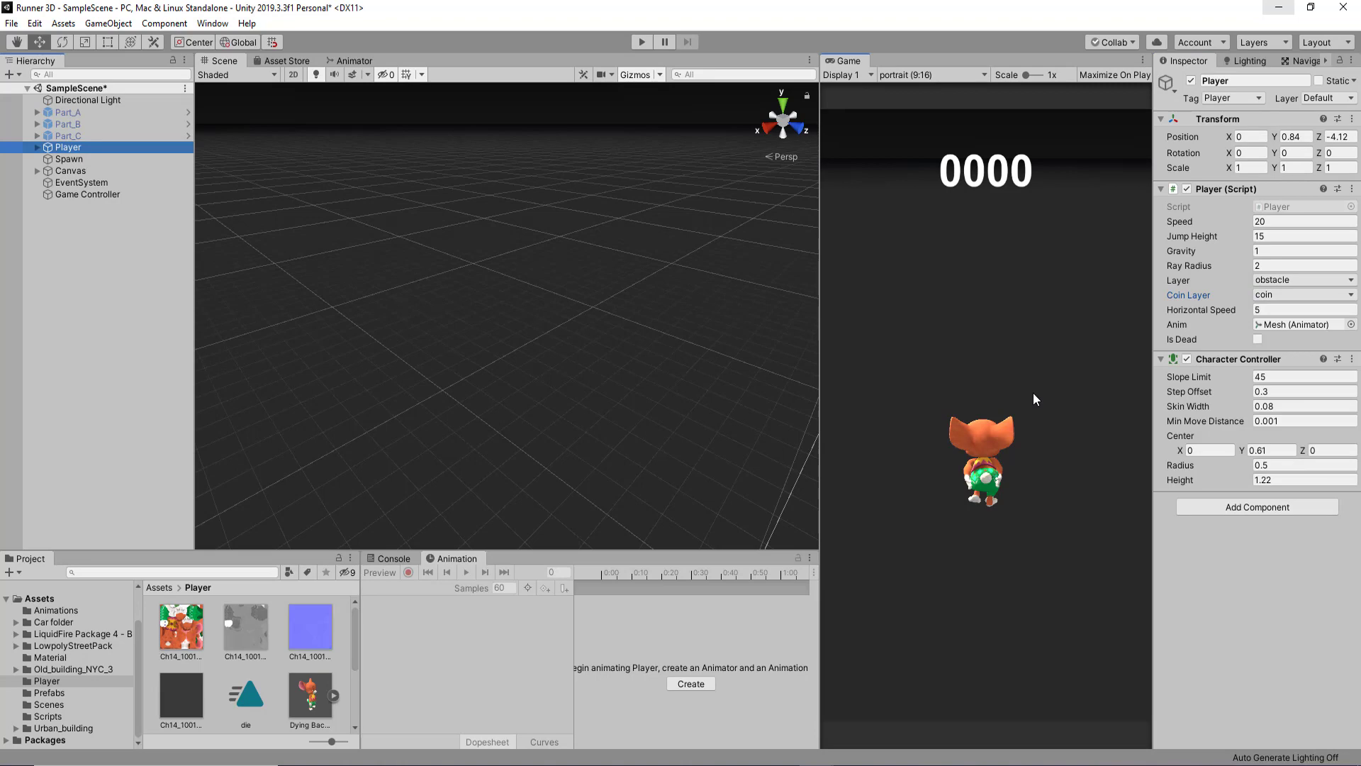
Play-test coin pickup, stop the game, and switch back to Visual Studio.
key(ctrl+p)
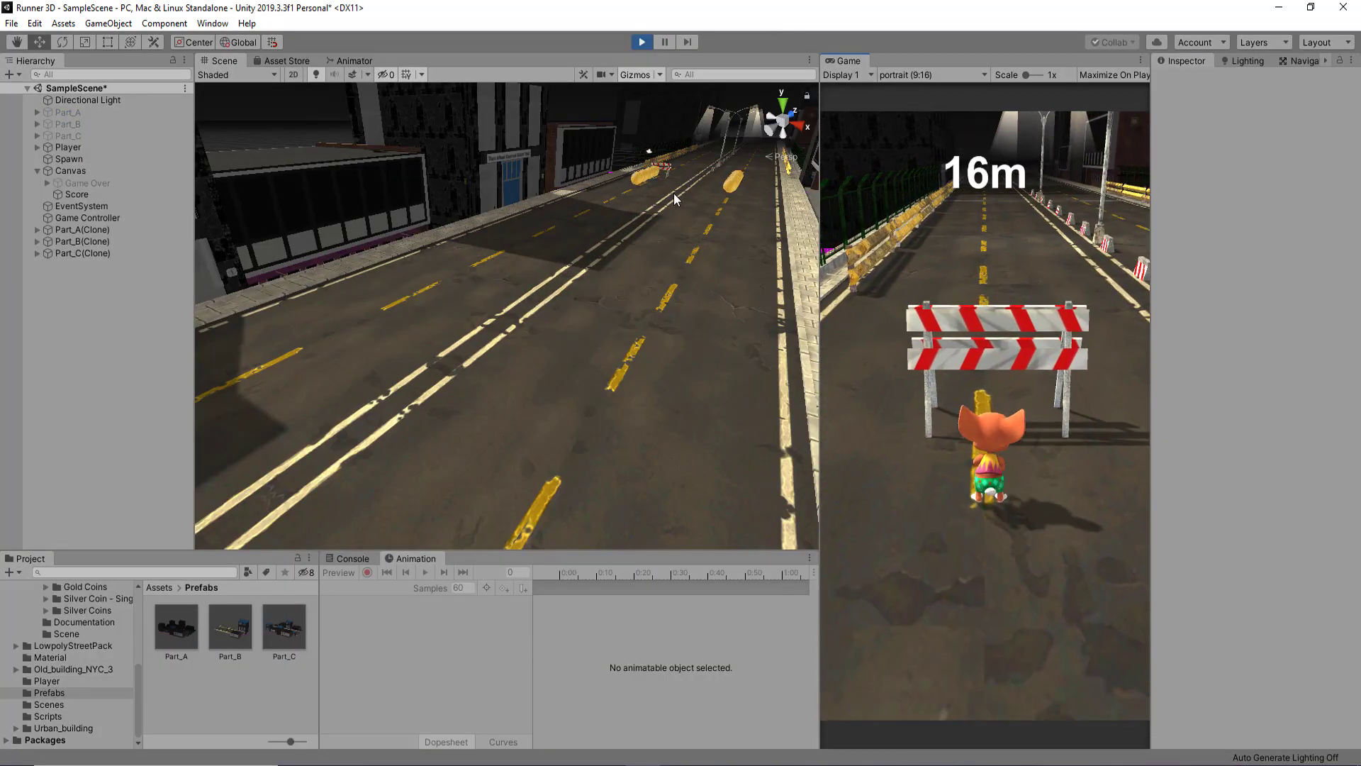
click(640, 42)
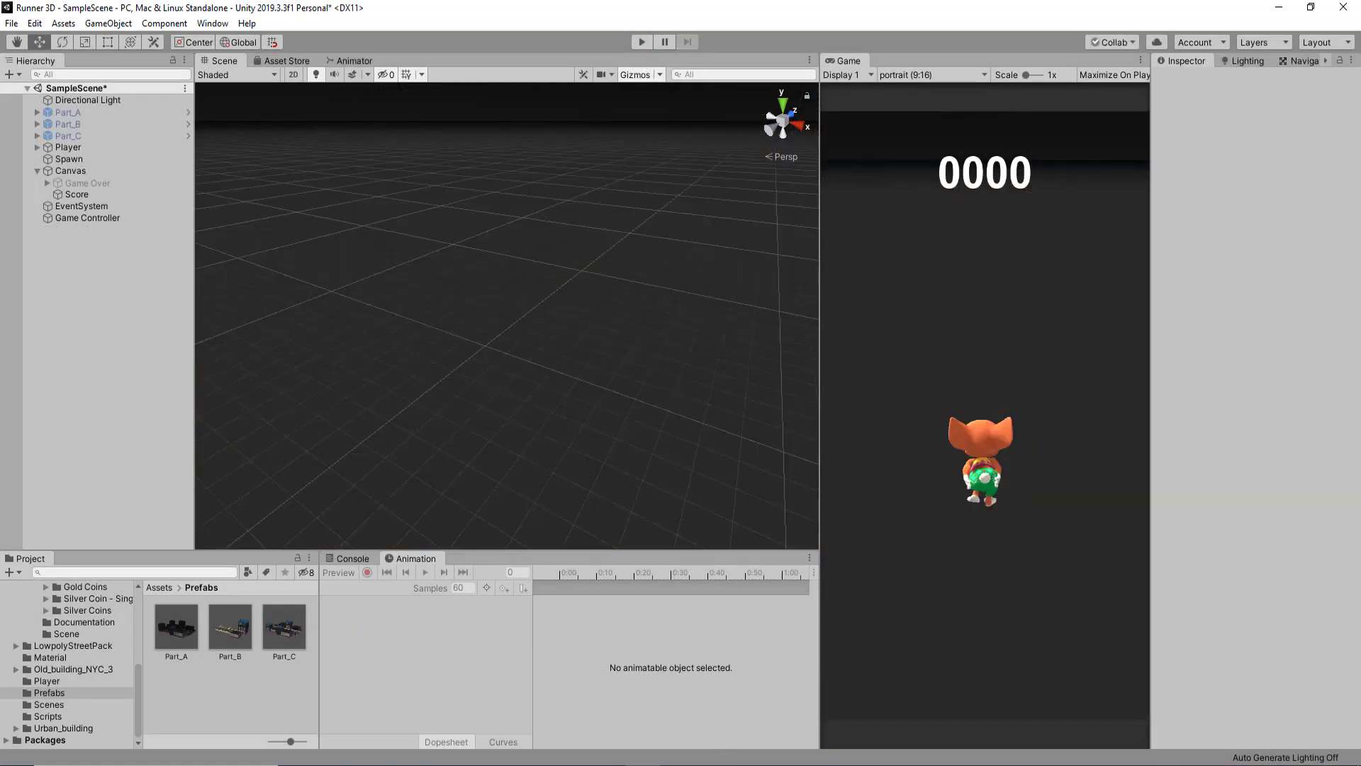
key(alt+Tab)
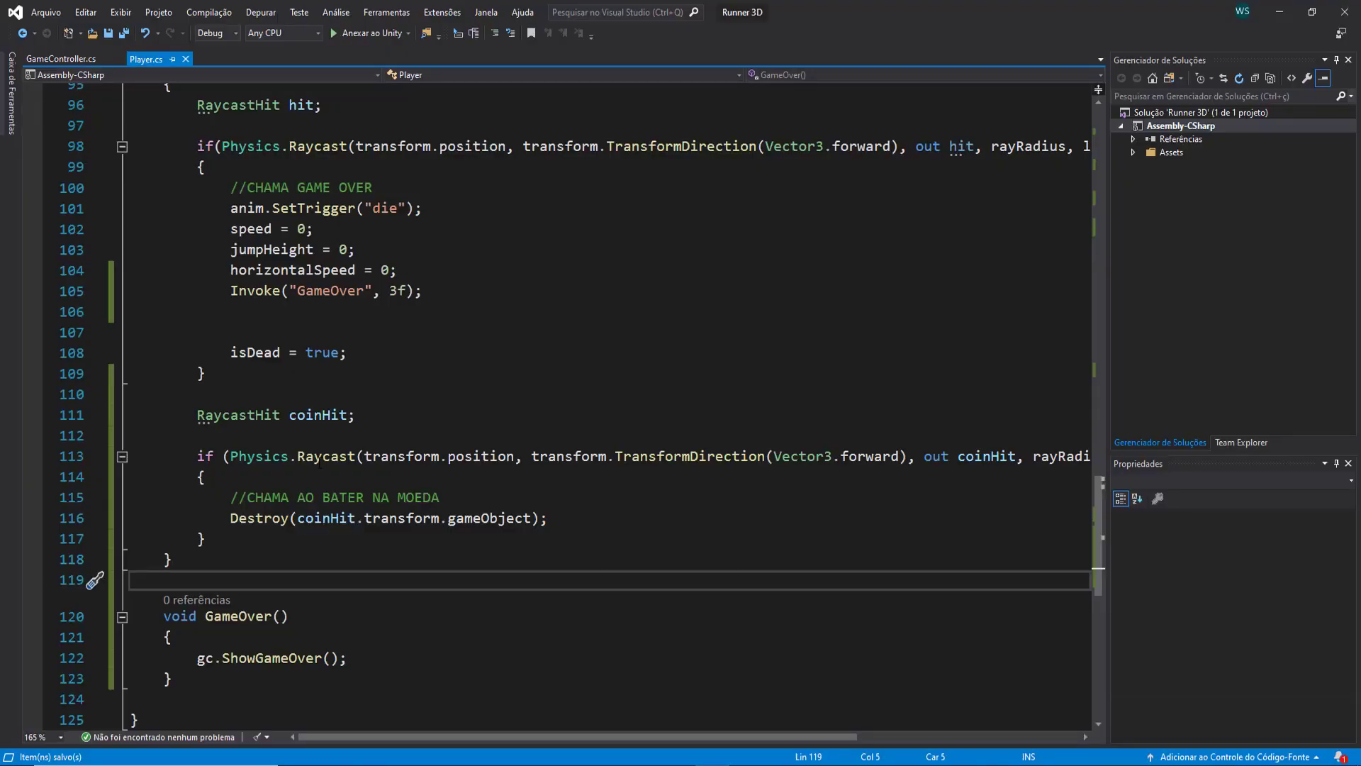
Frame the Player in Unity's Scene view, then return to Player.cs's coin raycast code.
click(452, 497)
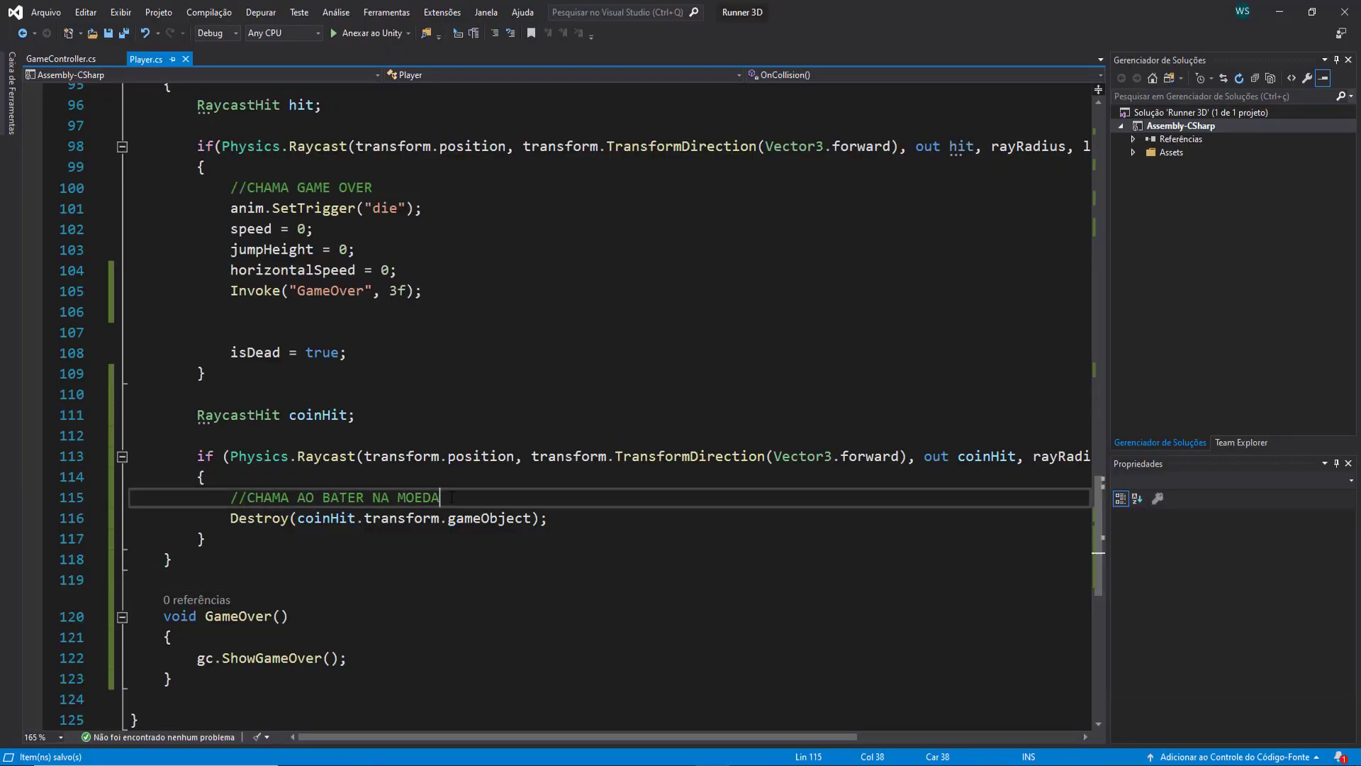
key(alt+Tab)
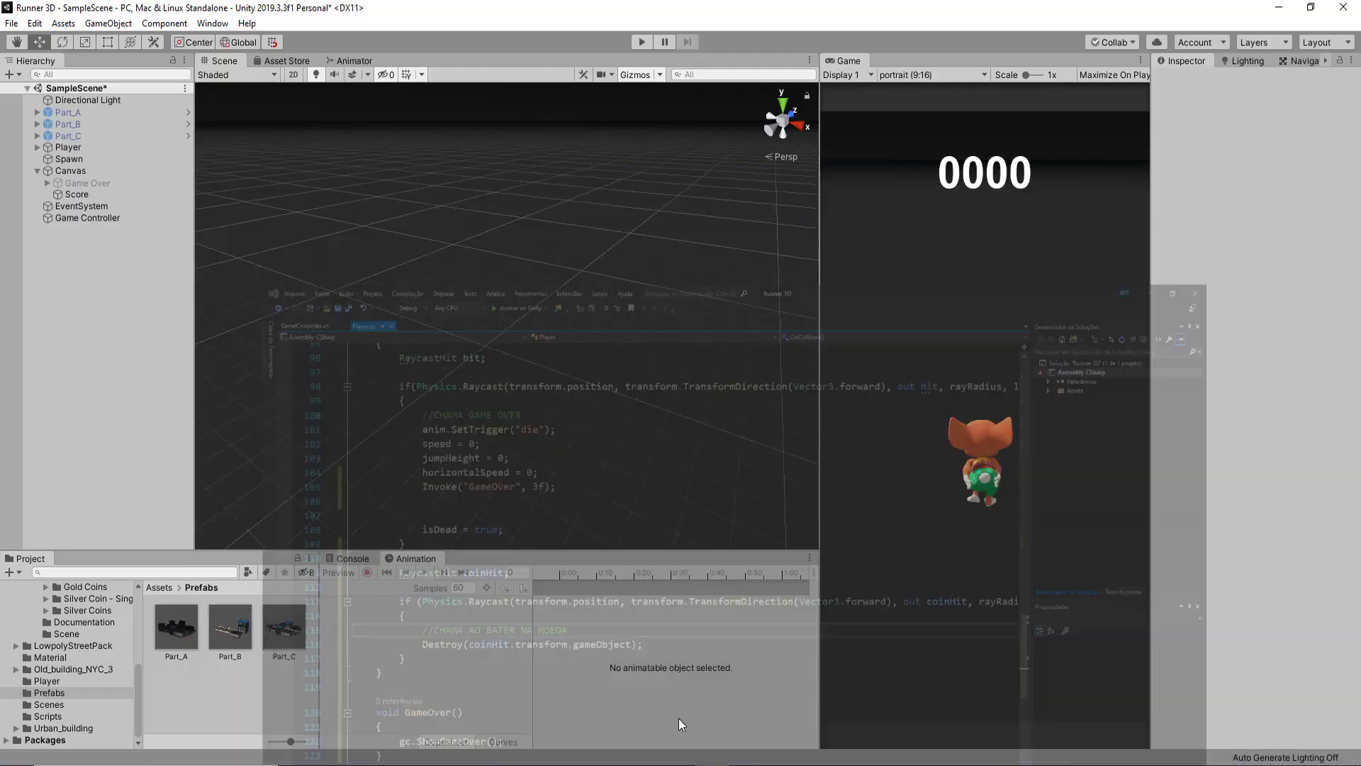
double_click(108, 147)
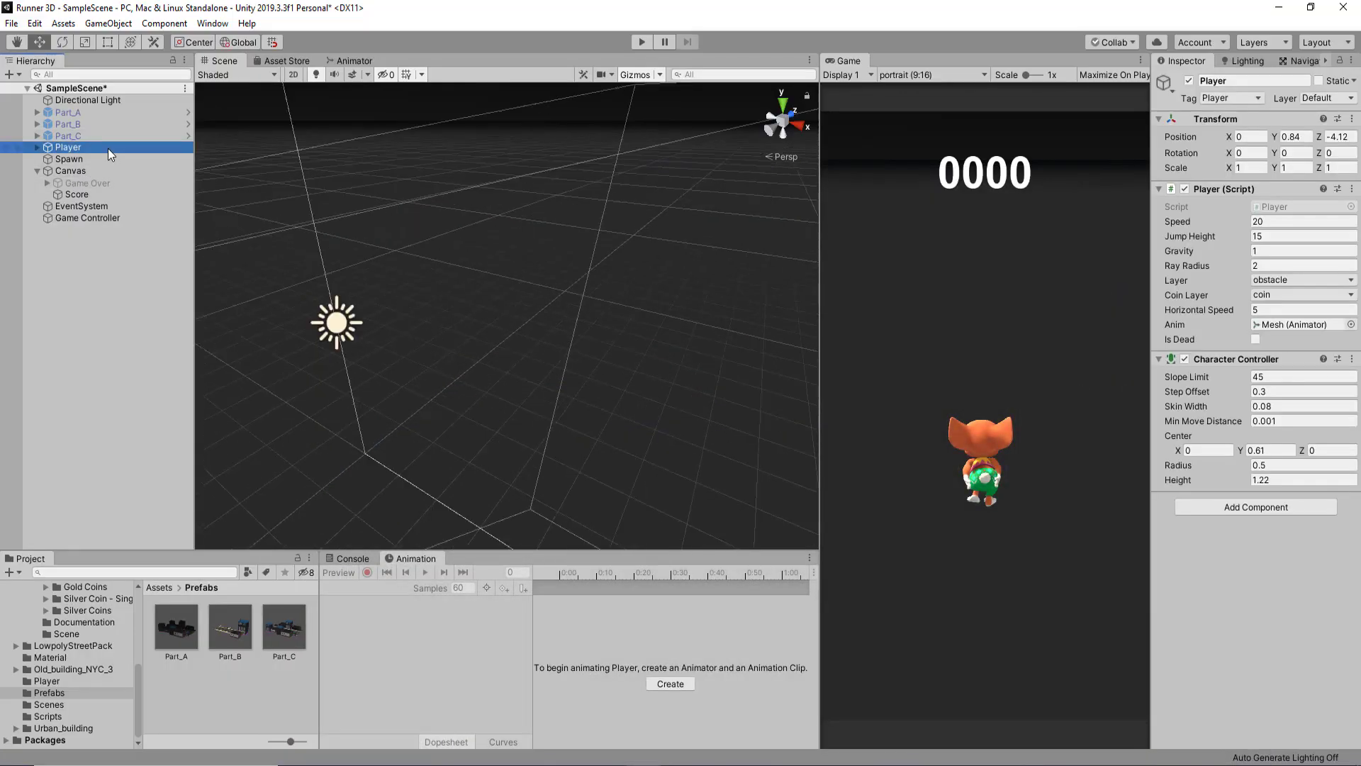
scroll(584, 357, up, 5)
middle_drag(565, 331, 445, 295)
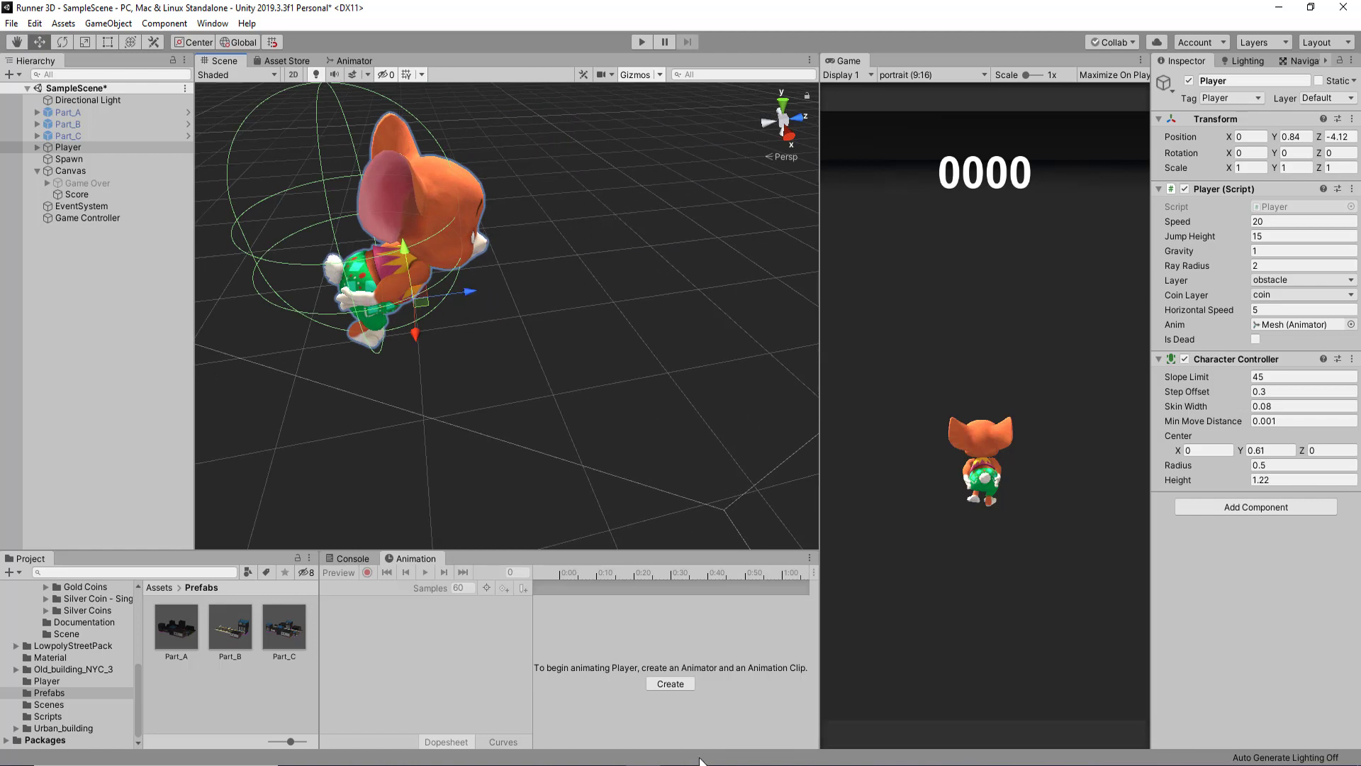
key(alt+Tab)
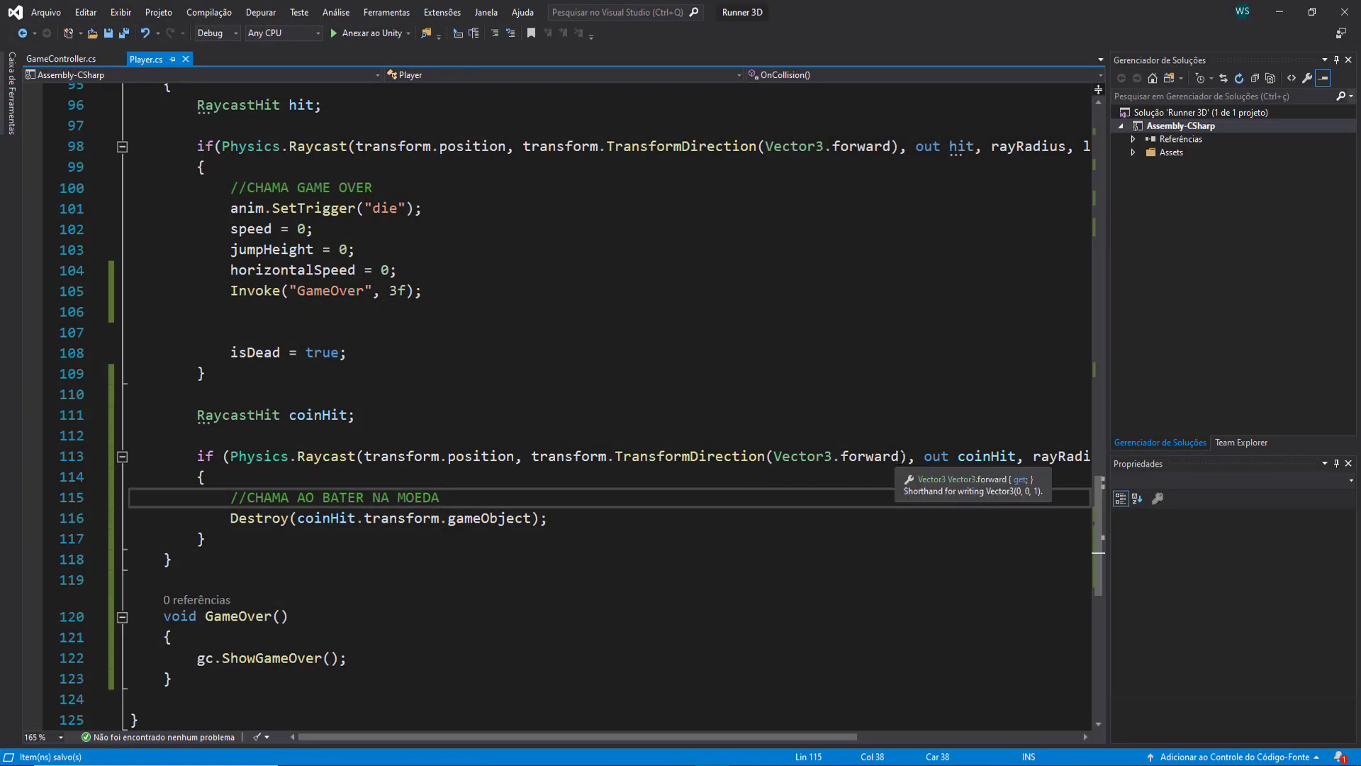
Append '+ new Vector3(0,1f,0)' after Vector3.forward on line 113 and save Player.cs.
click(897, 456)
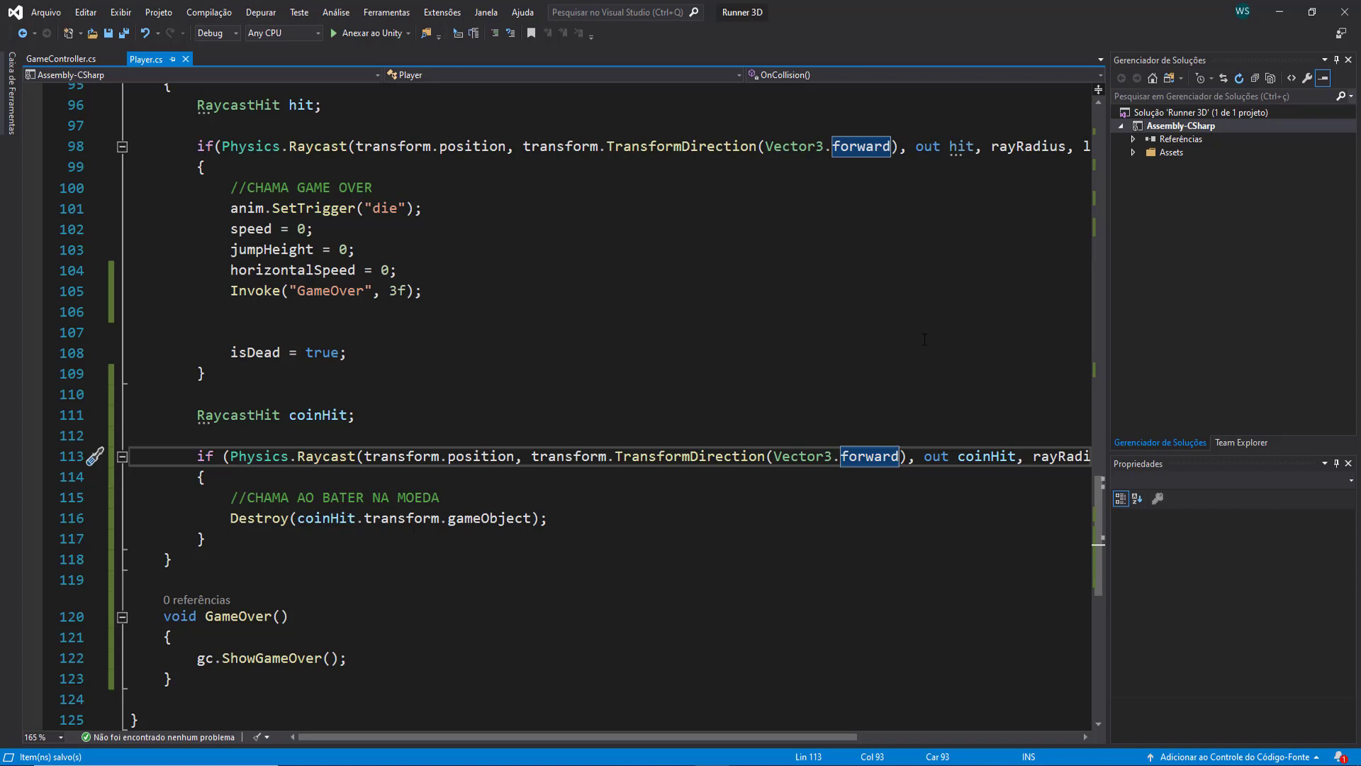
text(+ new )
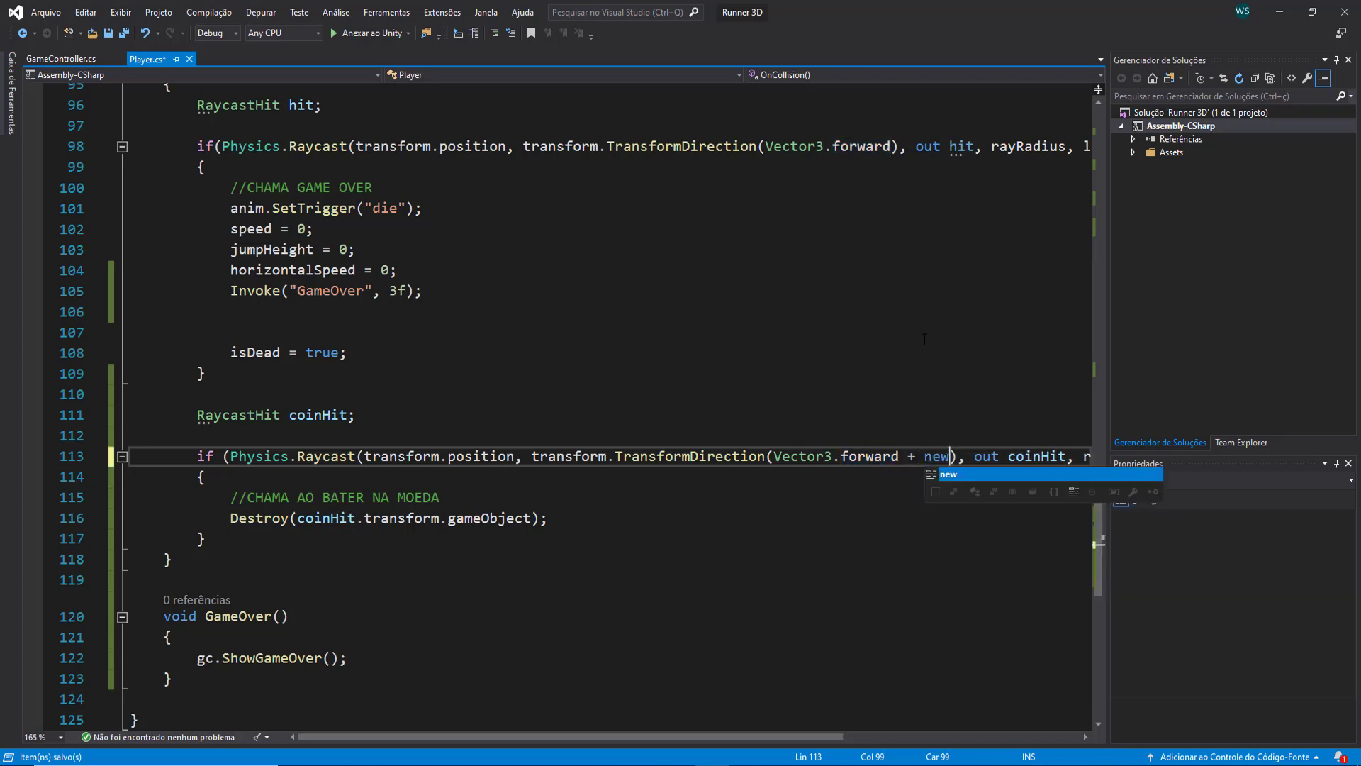
text(ve(0)
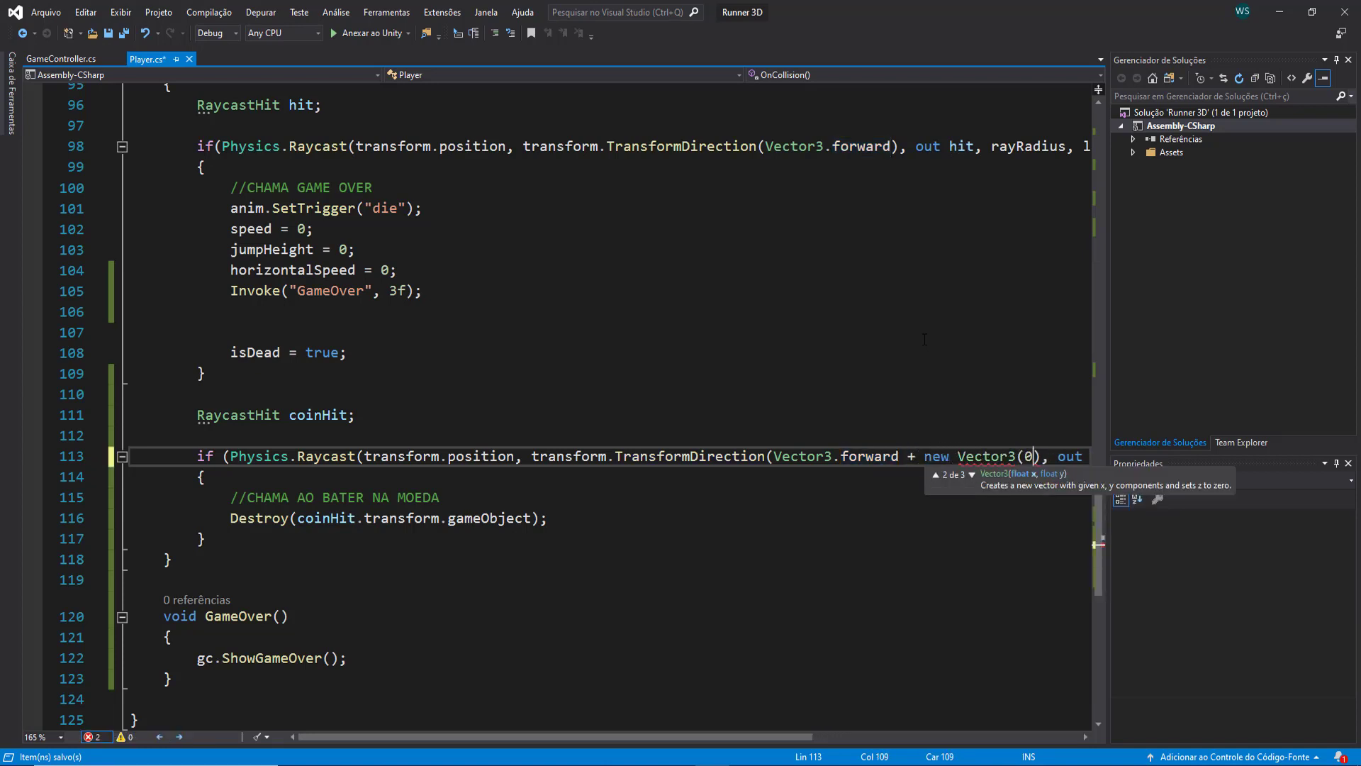
text(, )
text(1)
text(f,0)
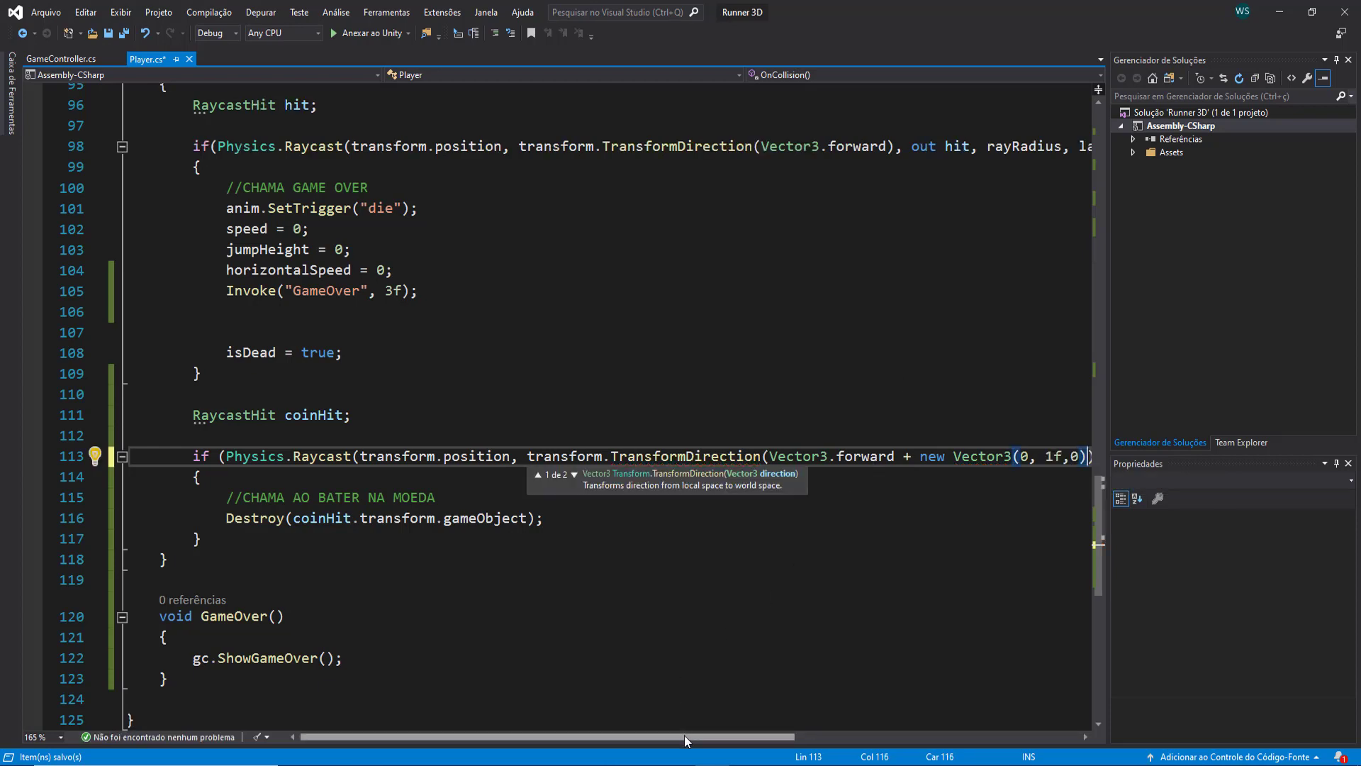
drag(683, 734, 753, 734)
click(876, 517)
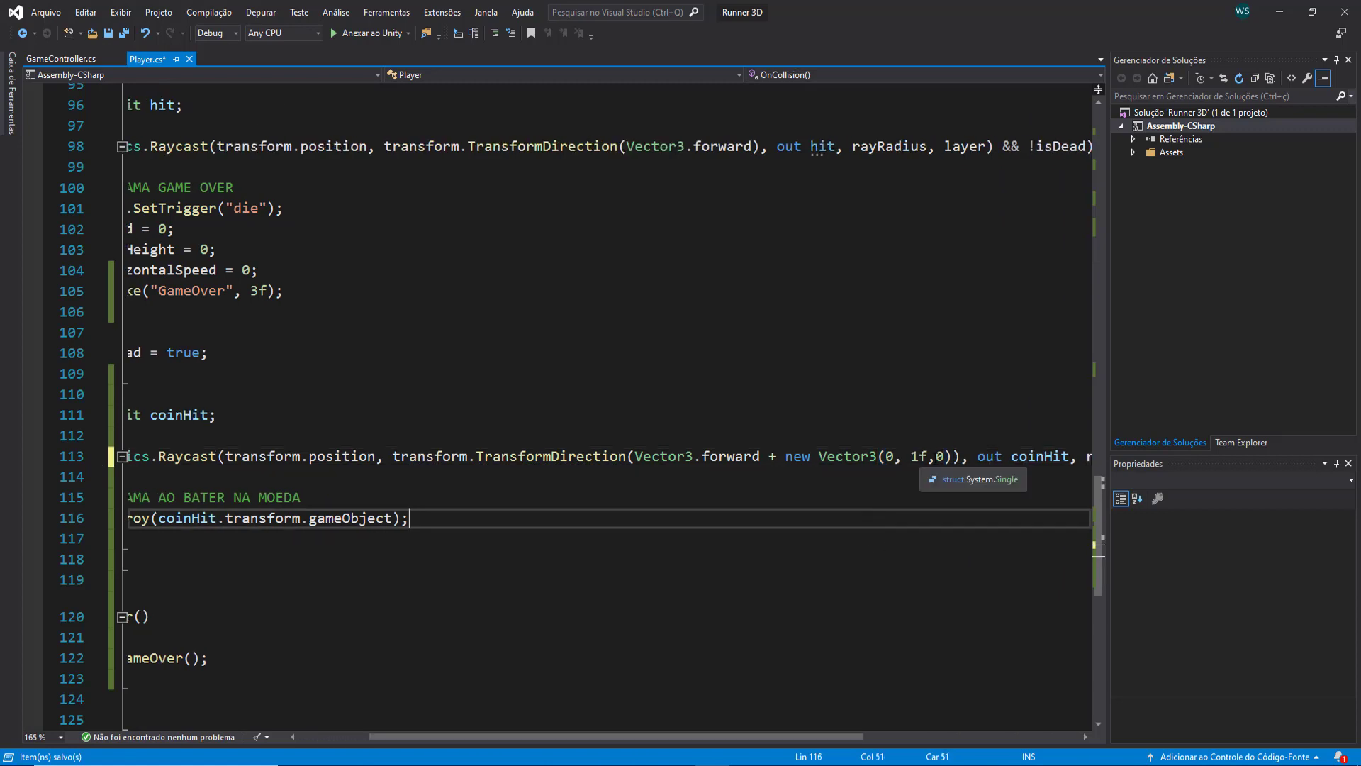
click(912, 456)
key(BackSpace)
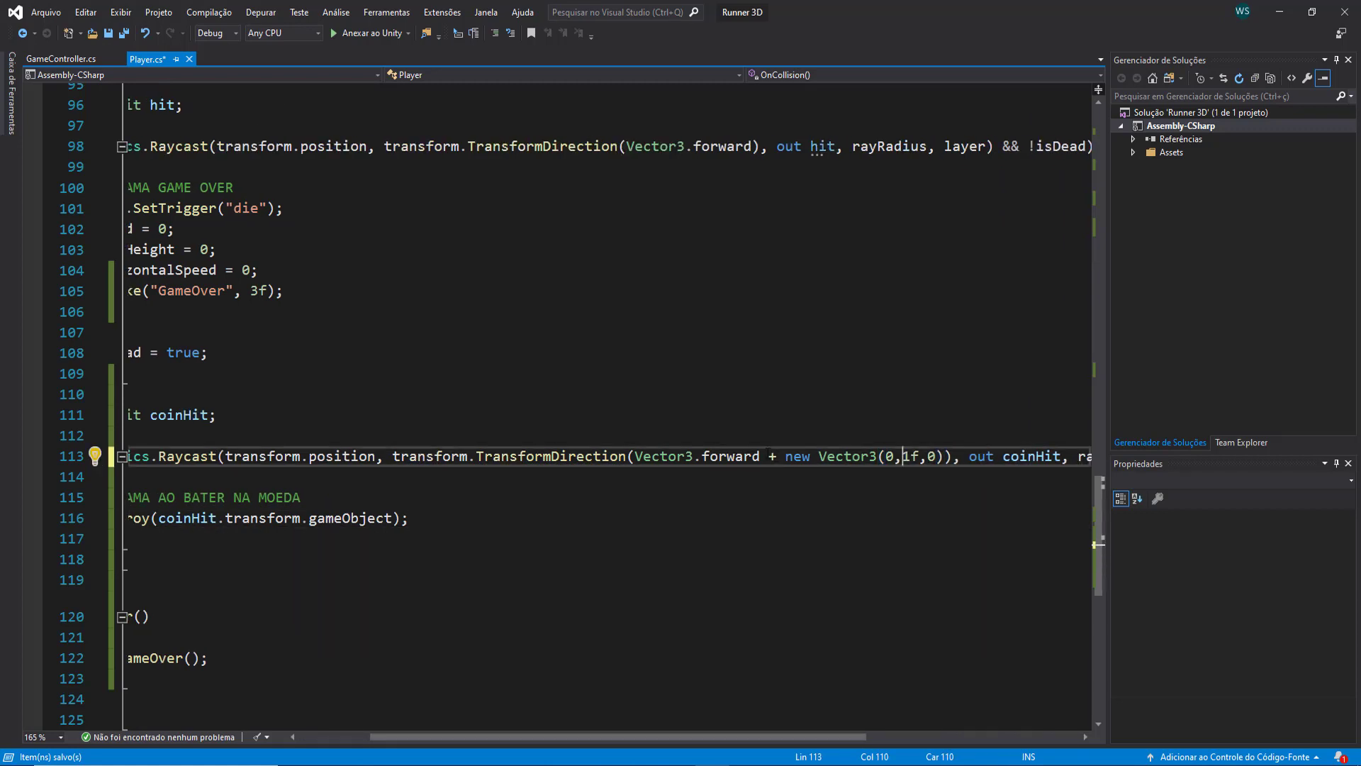
drag(634, 456, 761, 455)
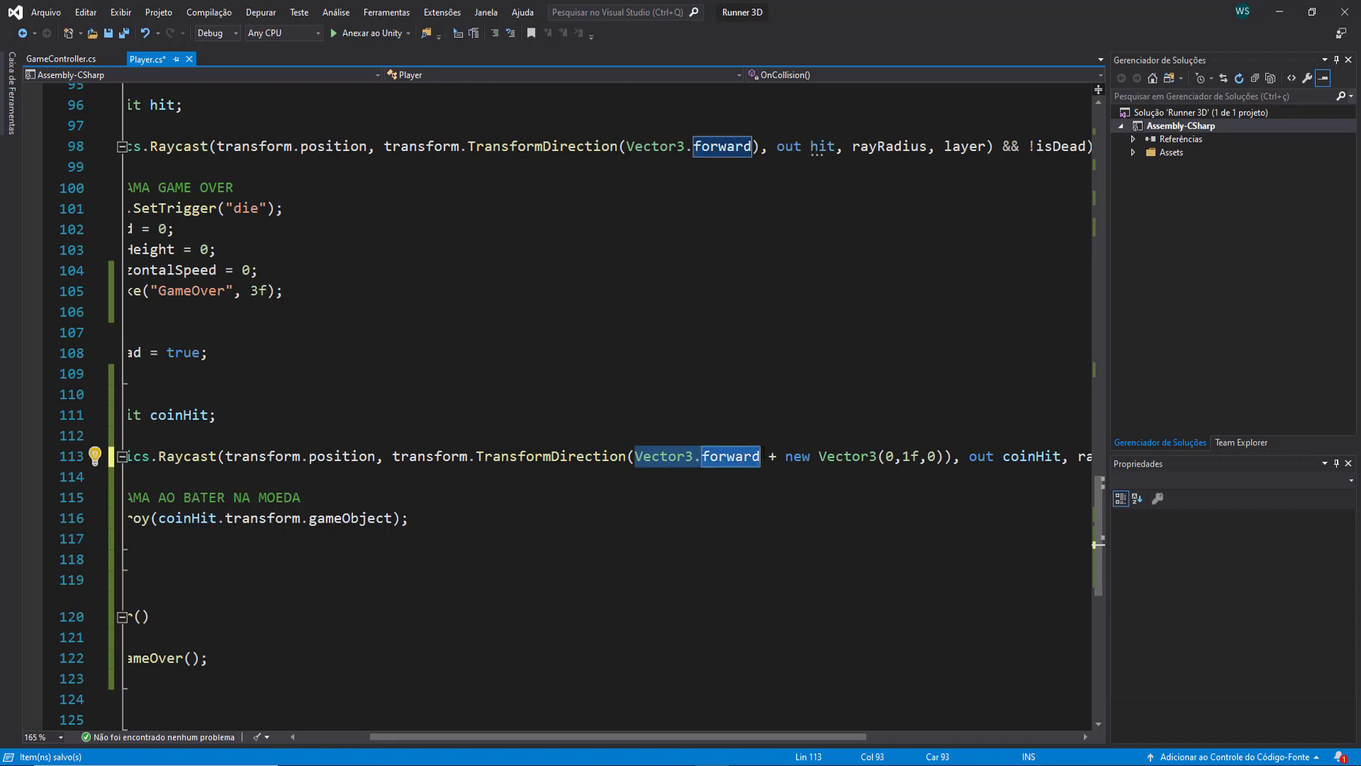
mouse_move(785, 456)
mouse_down()
mouse_move(935, 456)
mouse_move(920, 456)
mouse_up()
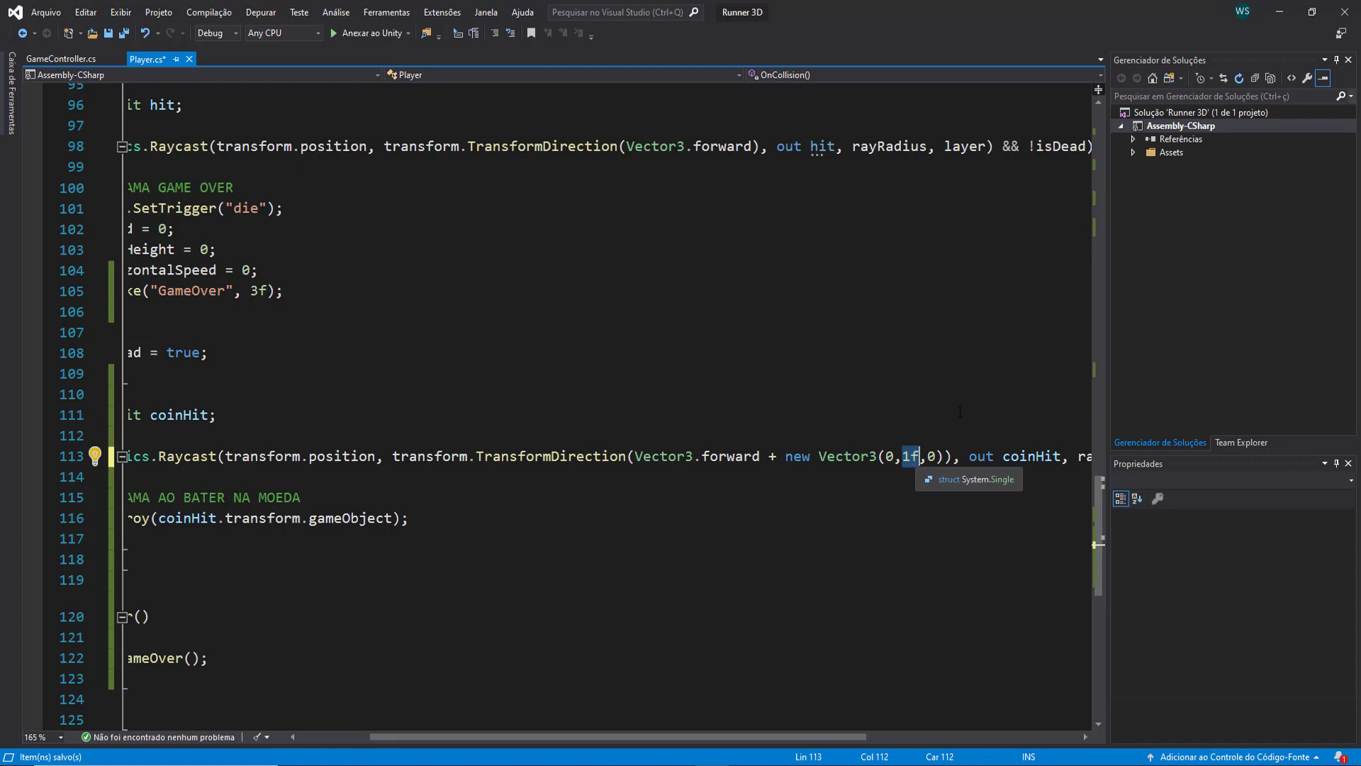
key(ctrl+s)
click(1310, 9)
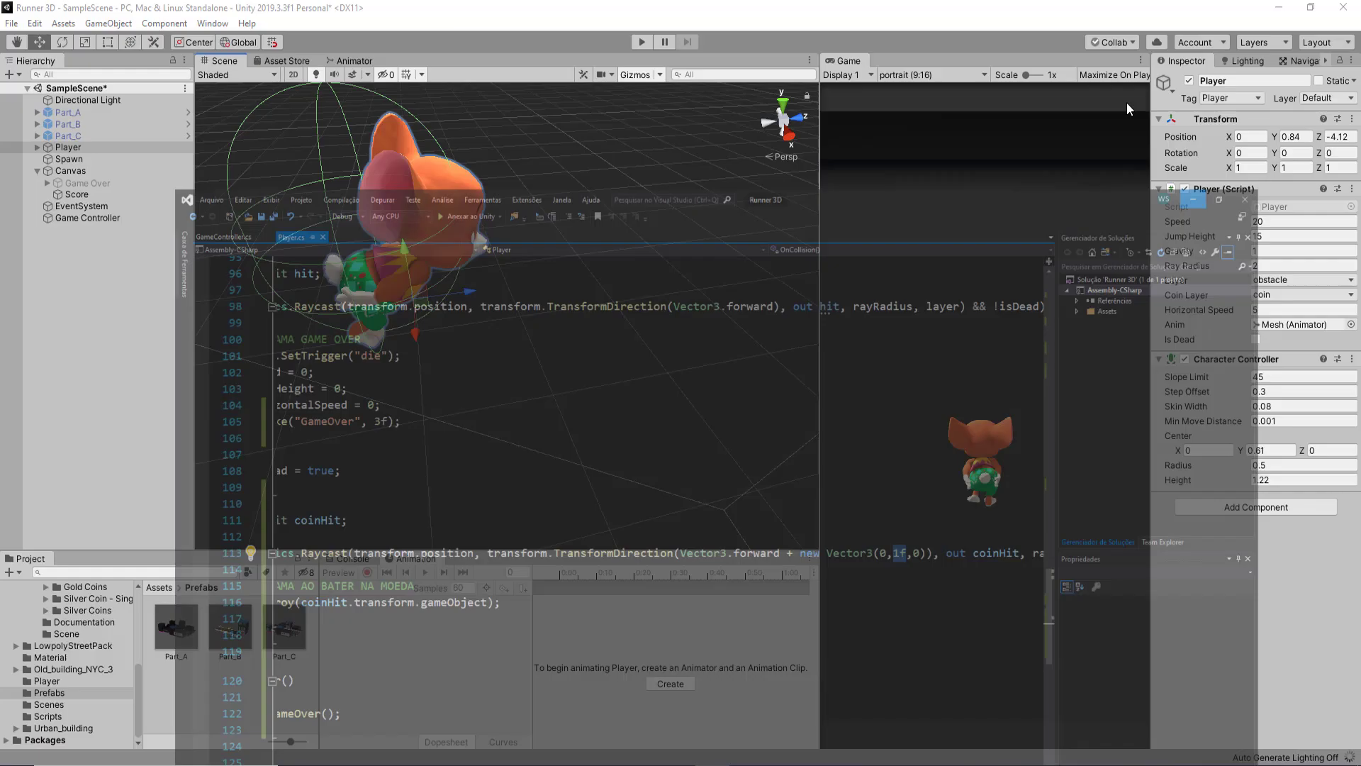
click(642, 43)
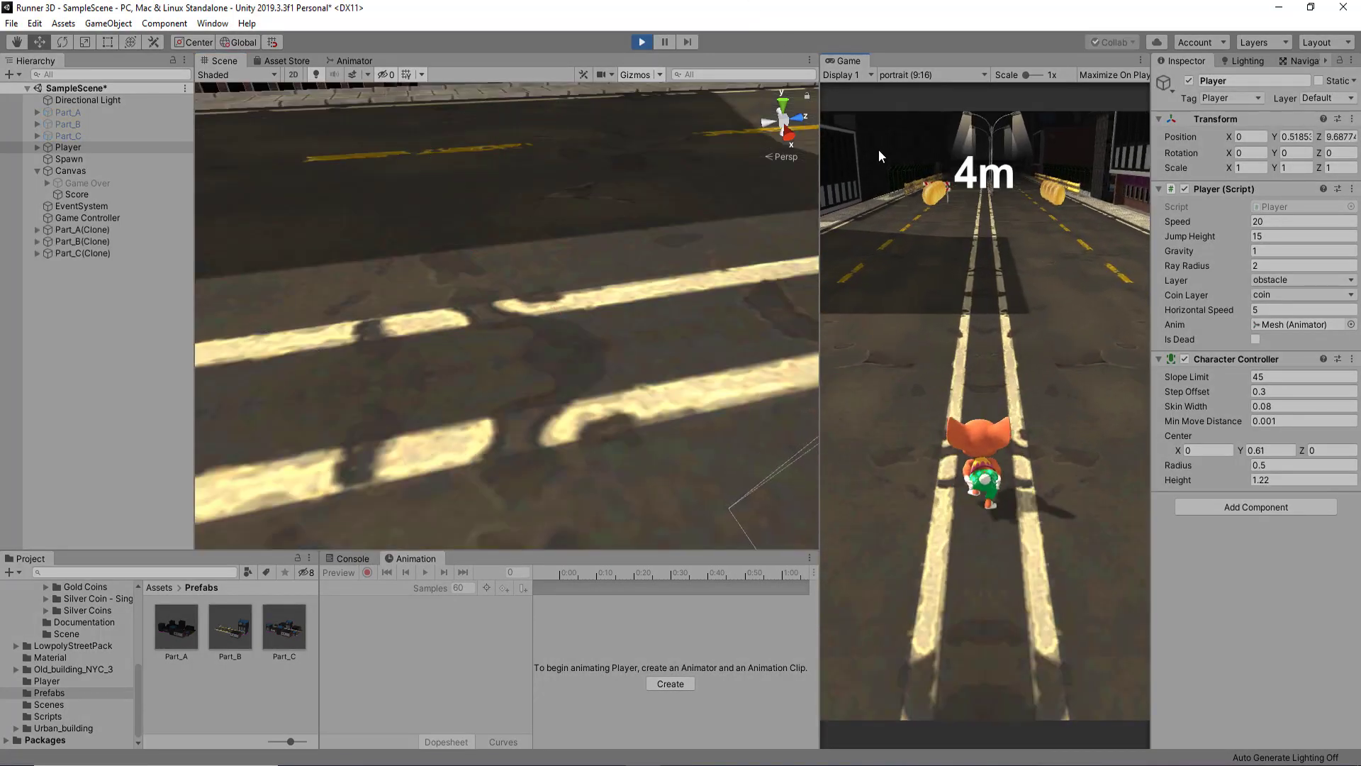
key(Left)
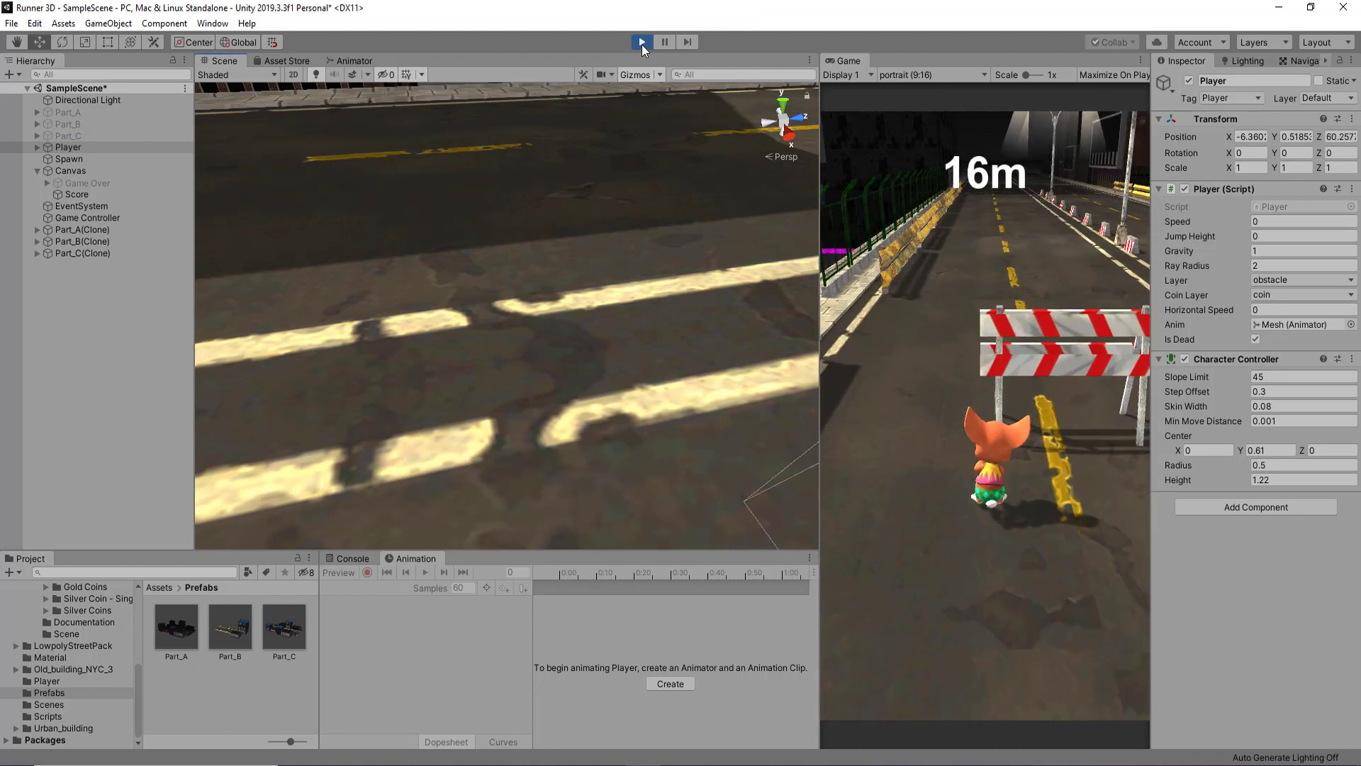
click(642, 43)
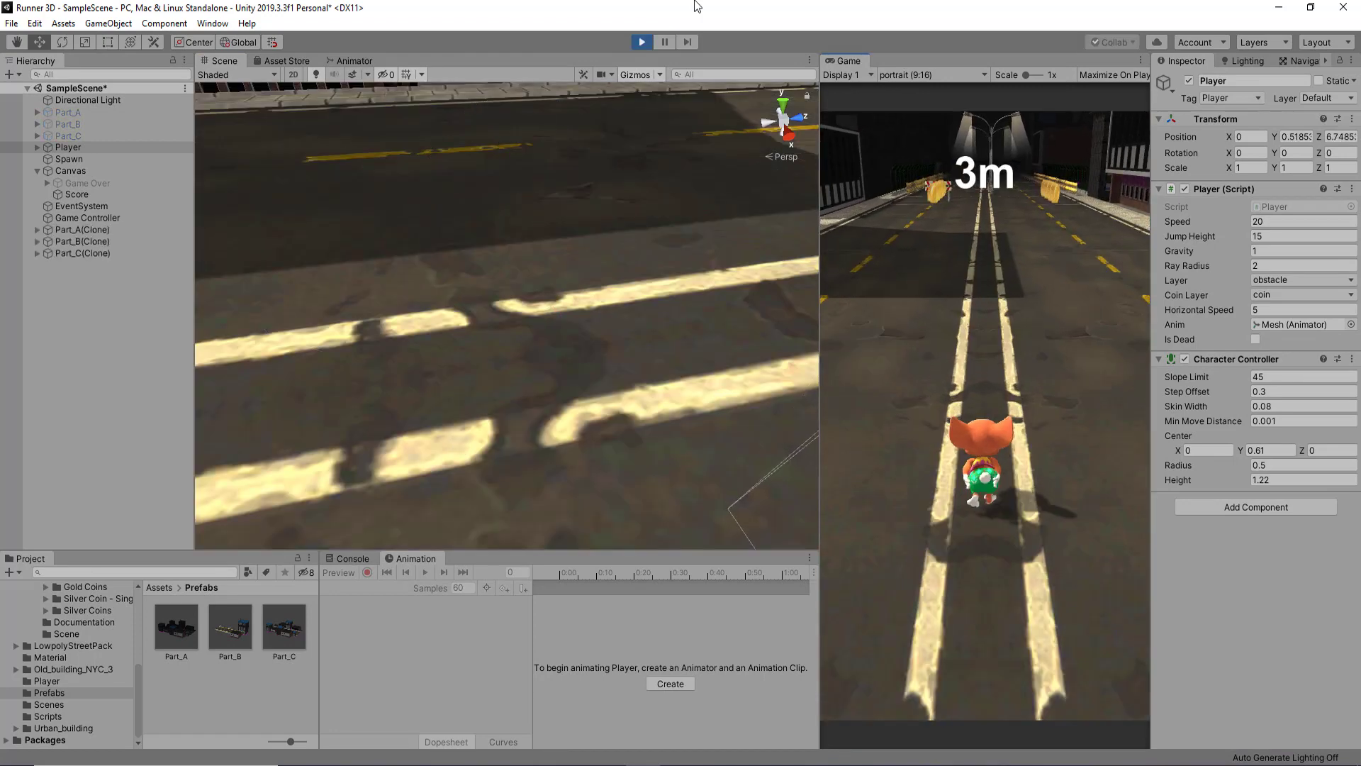
key(Left)
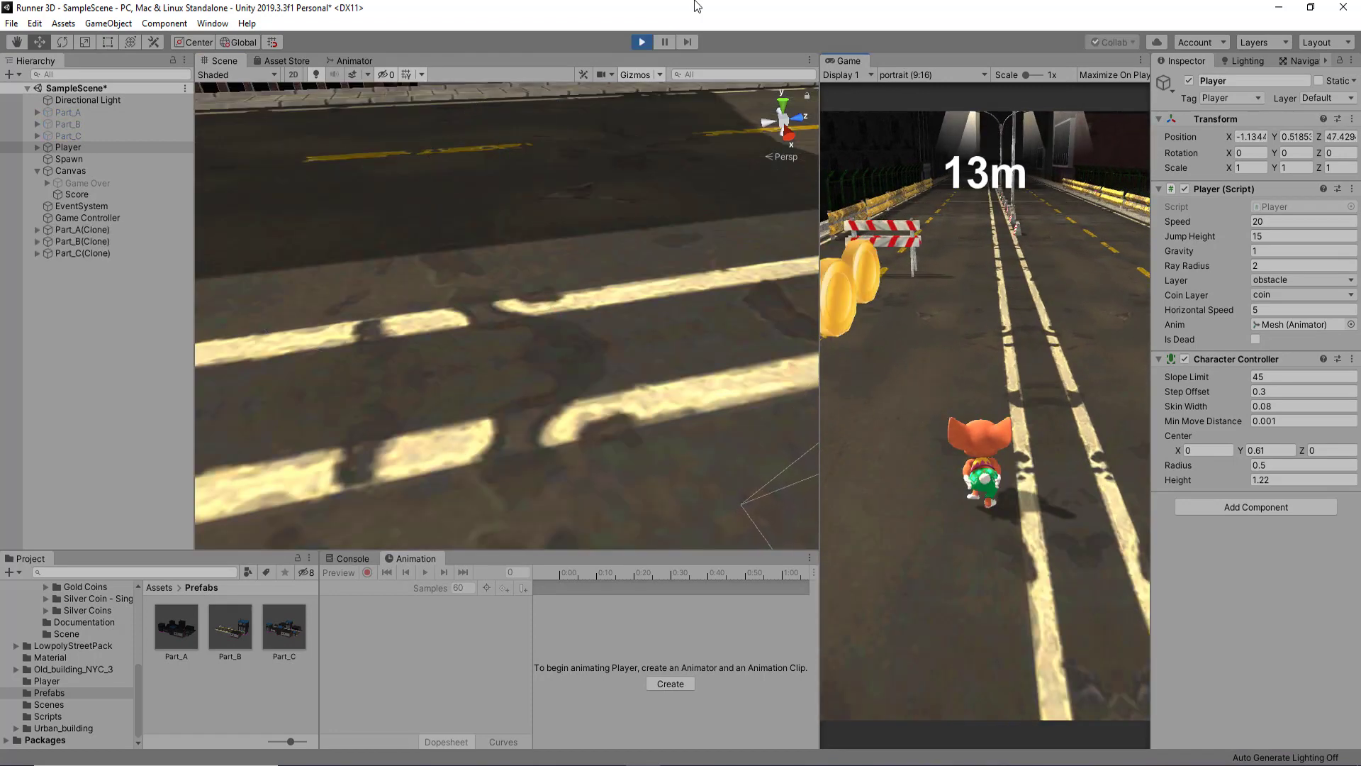
click(642, 42)
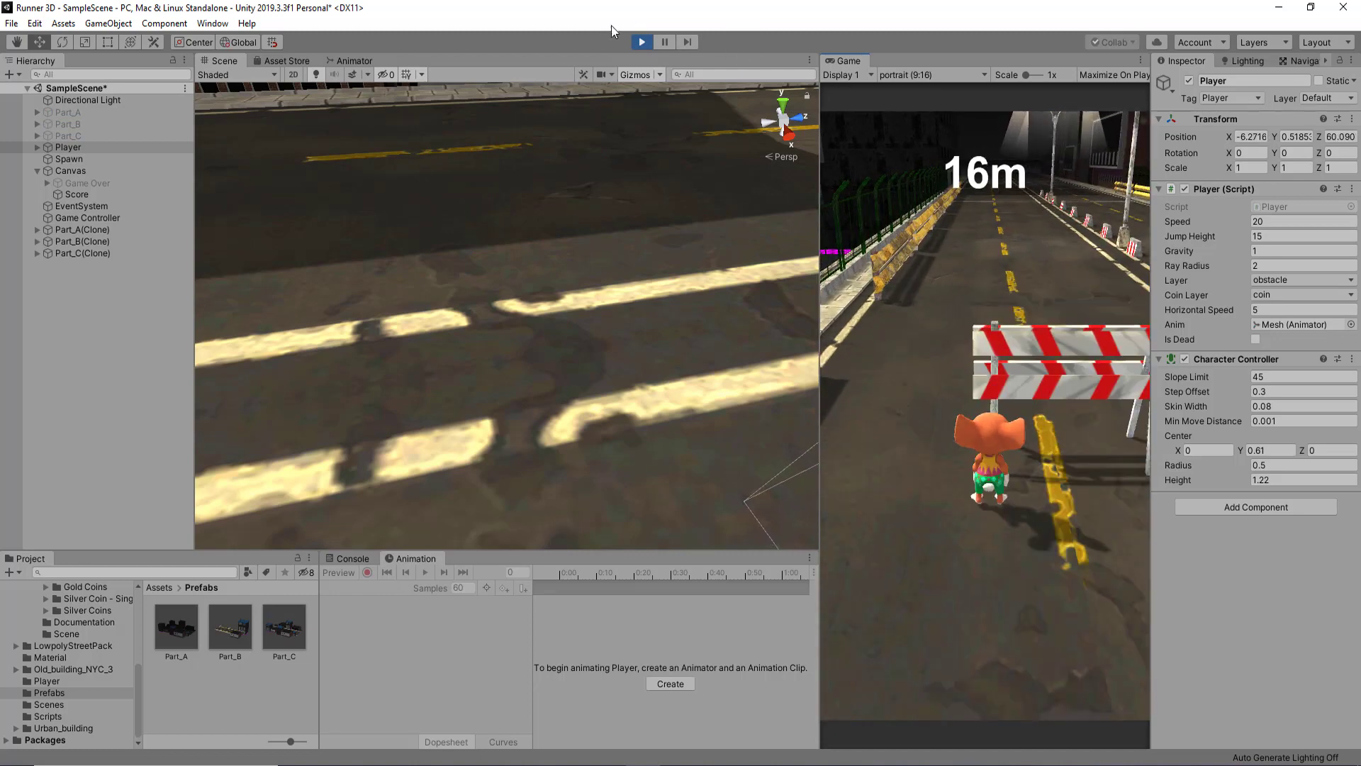
click(639, 43)
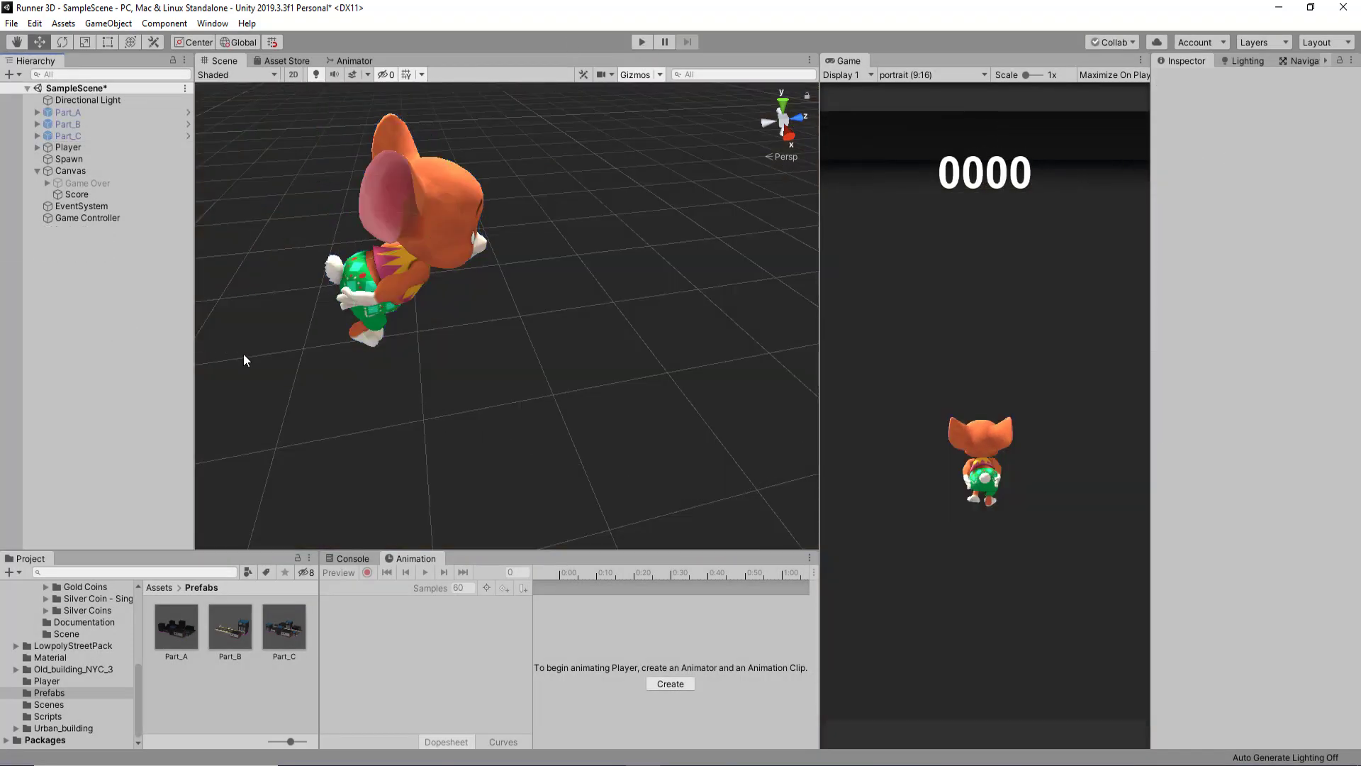
scroll(389, 351, down, 5)
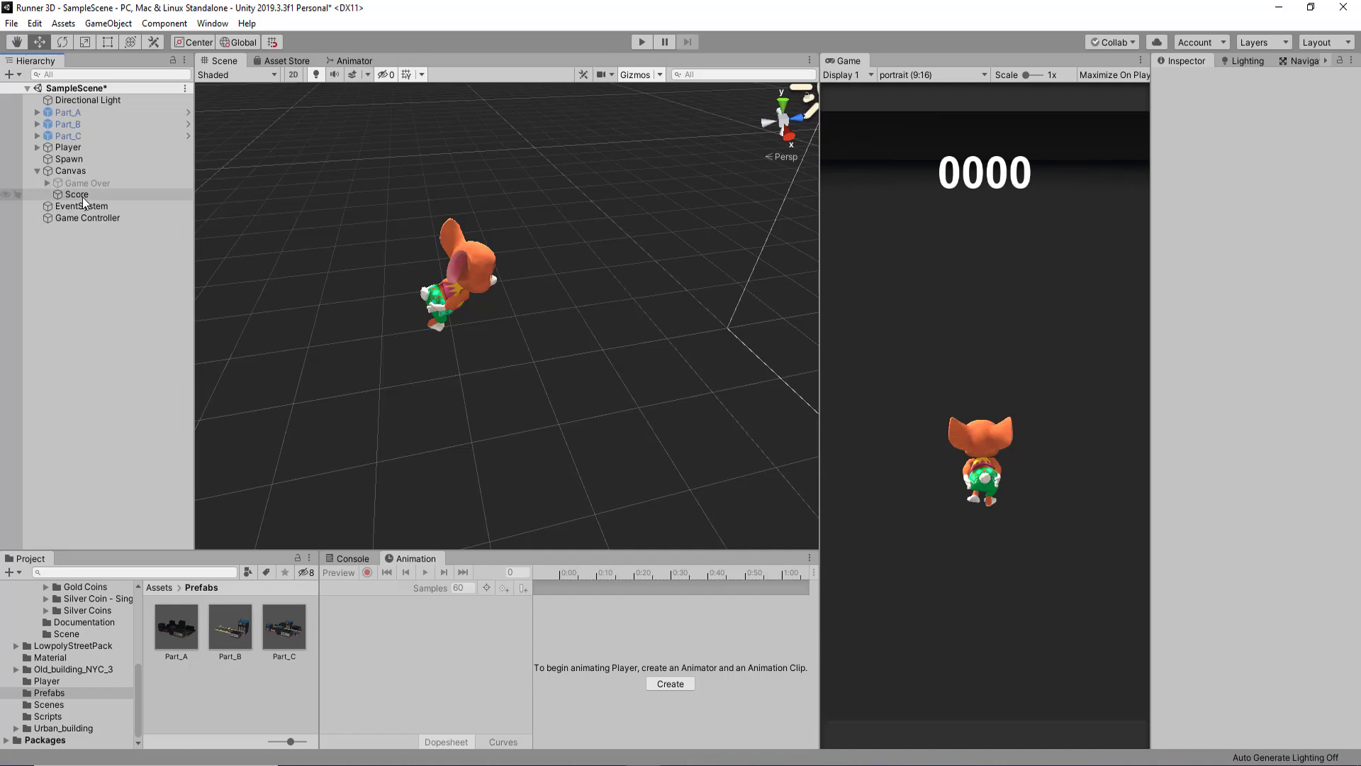
Add a UI Image under Canvas named ScoreCoin.
click(65, 172)
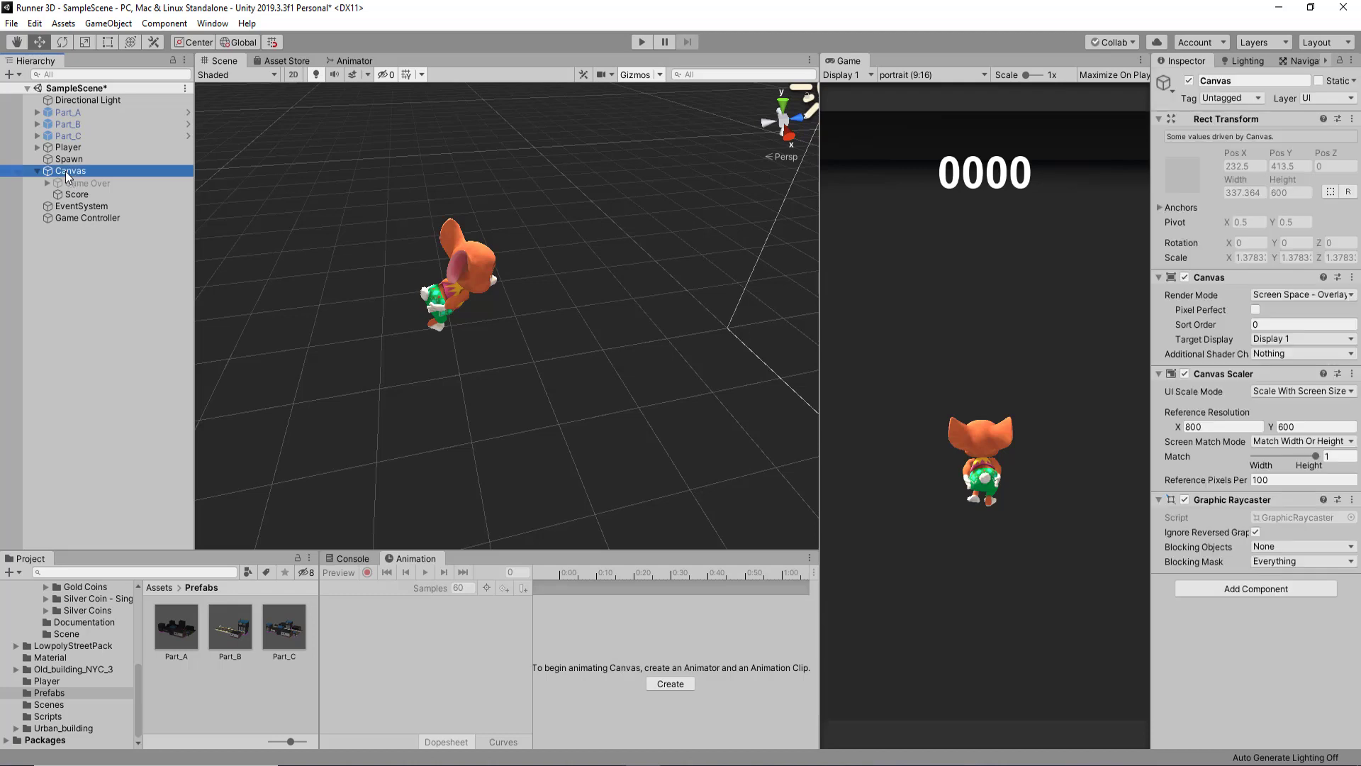
right_click(65, 172)
mouse_move(154, 421)
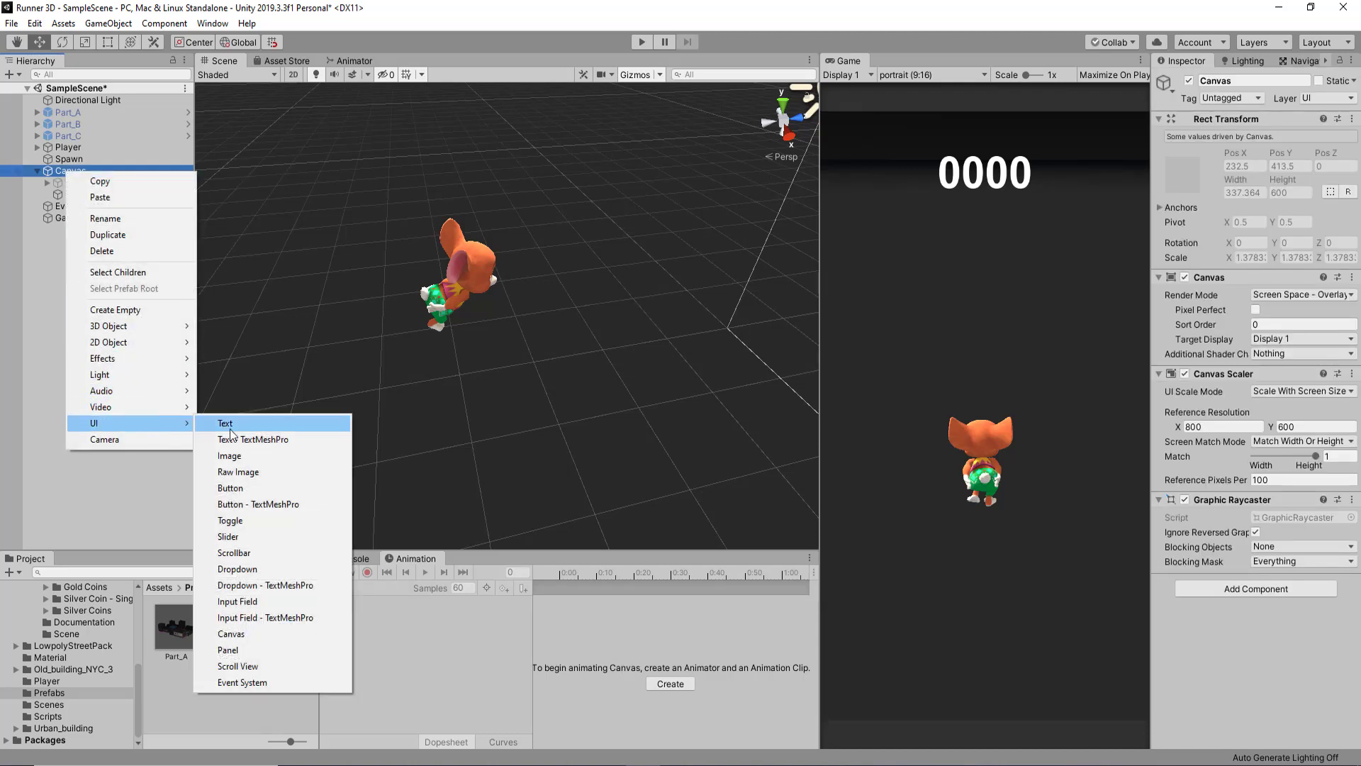
click(233, 455)
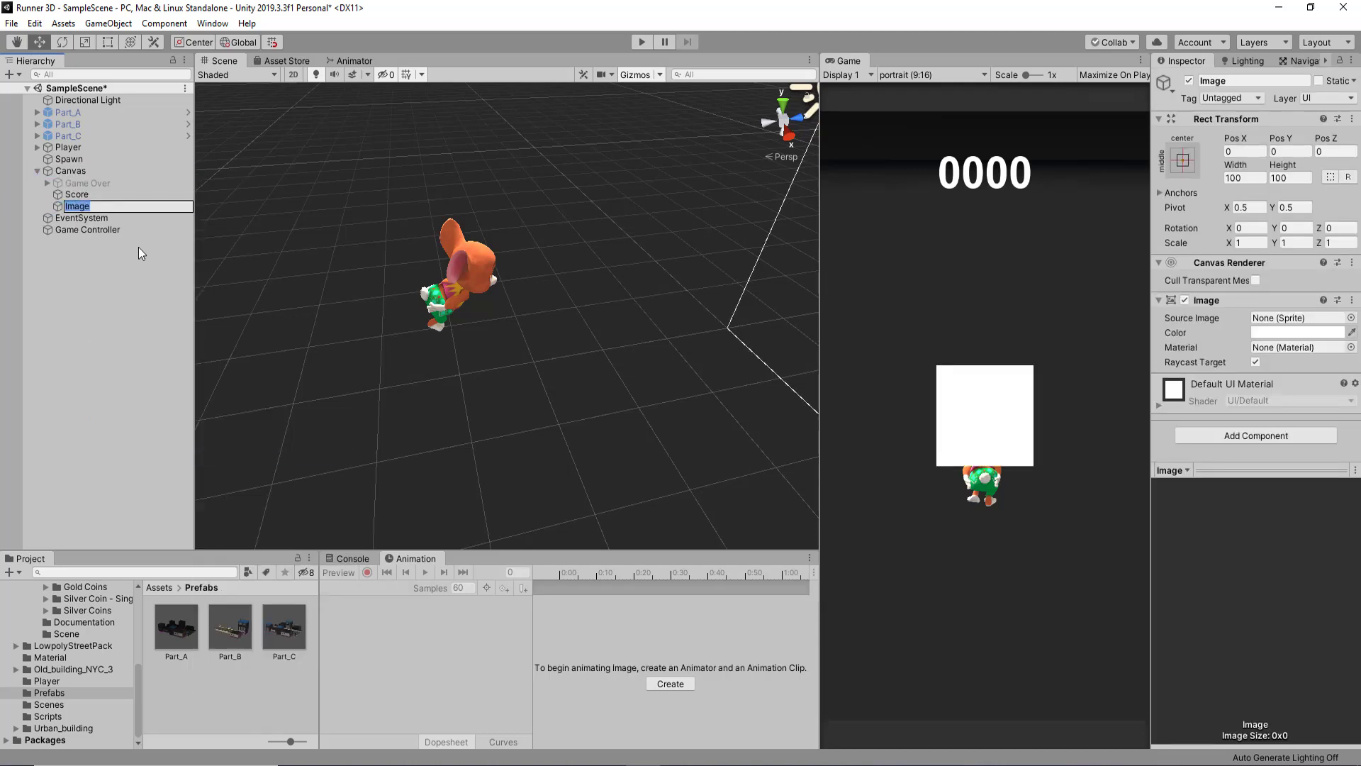
text(Scor)
text(eCoin)
key(Return)
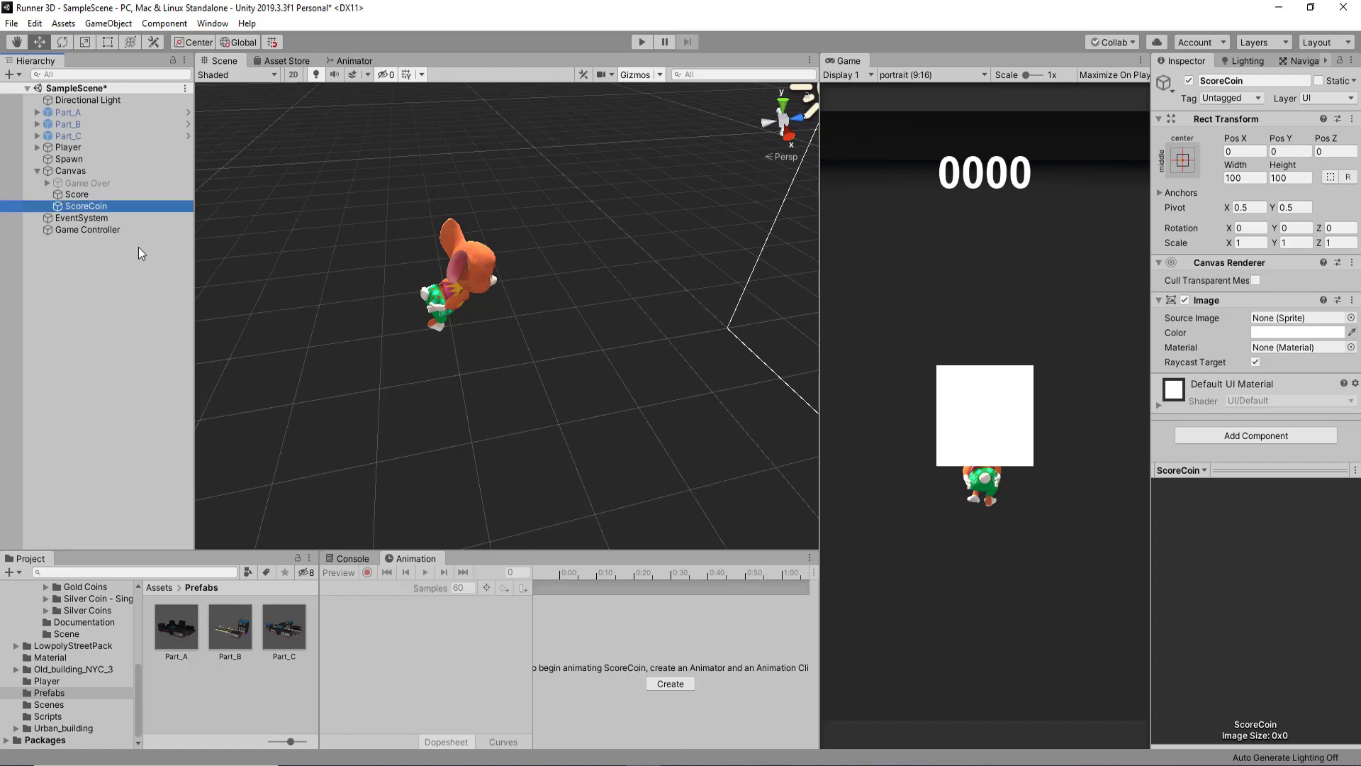
Frame ScoreCoin, switch the Scene view to 2D, then delete ScoreCoin.
double_click(81, 205)
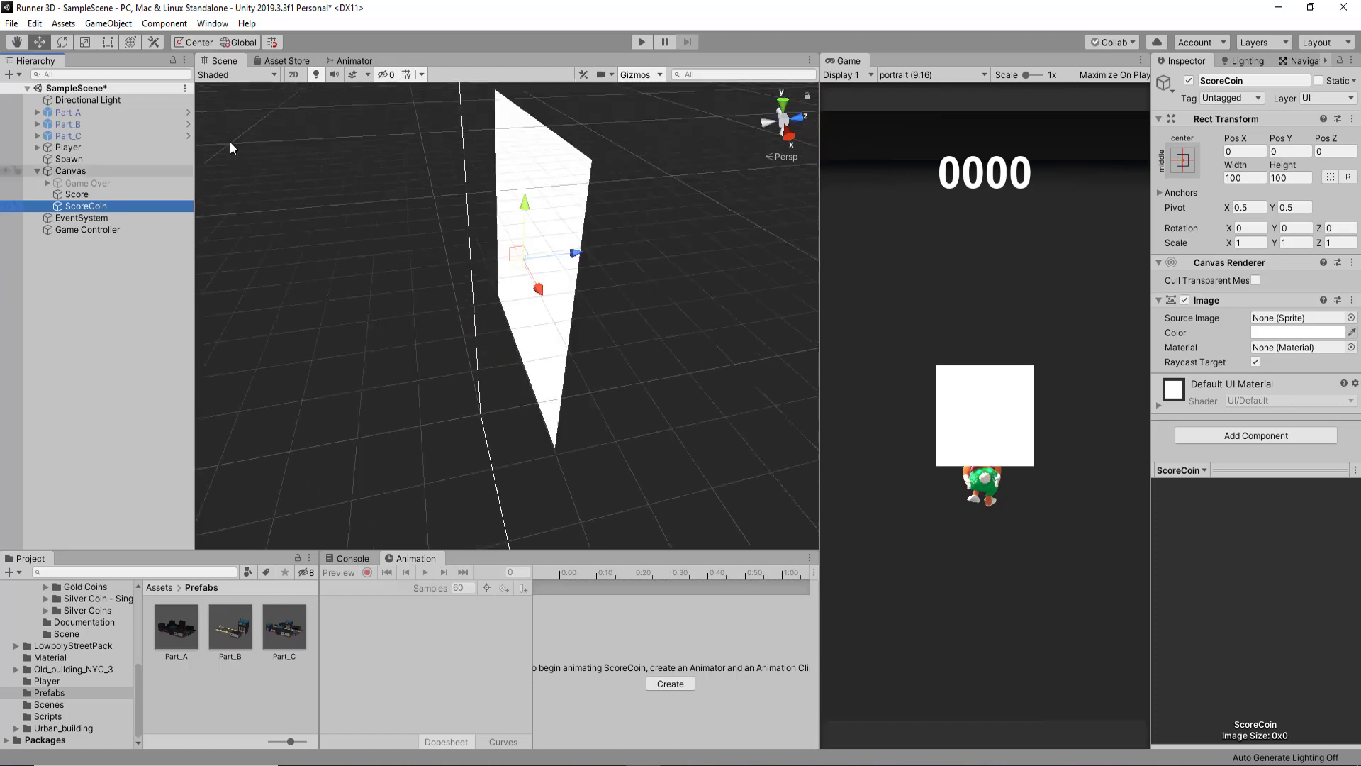
click(293, 75)
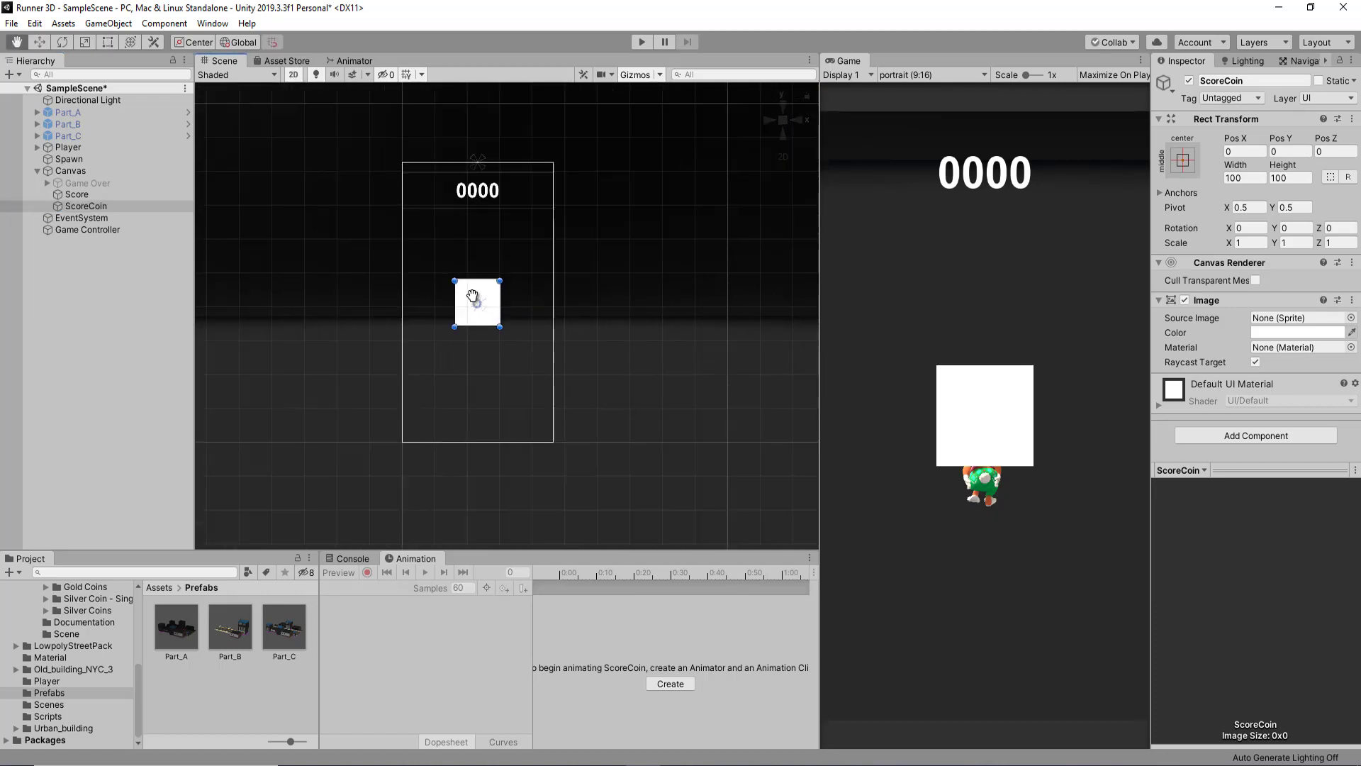
click(121, 205)
key(Delete)
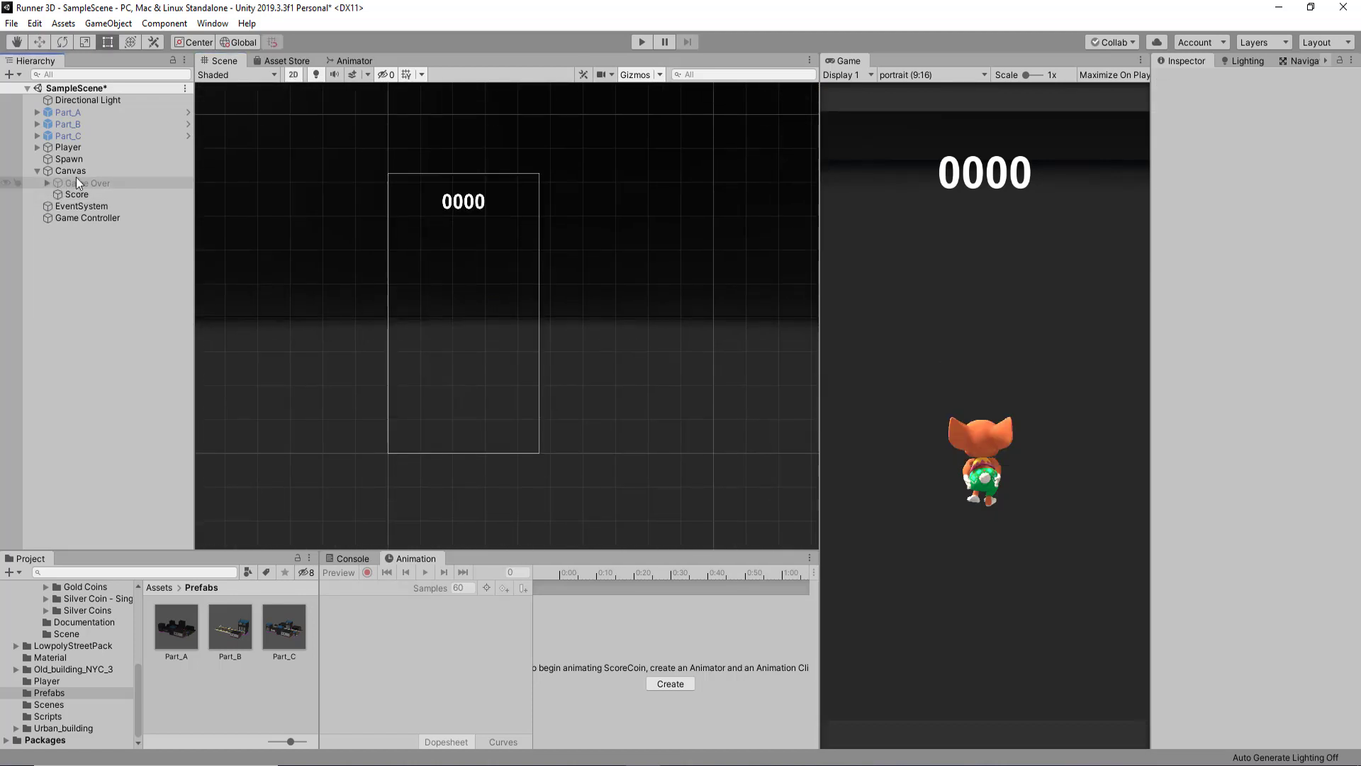
Add a Raw Image under Canvas, place it right of the 0000 score, and name it scoreCoin.
right_click(76, 171)
mouse_move(178, 424)
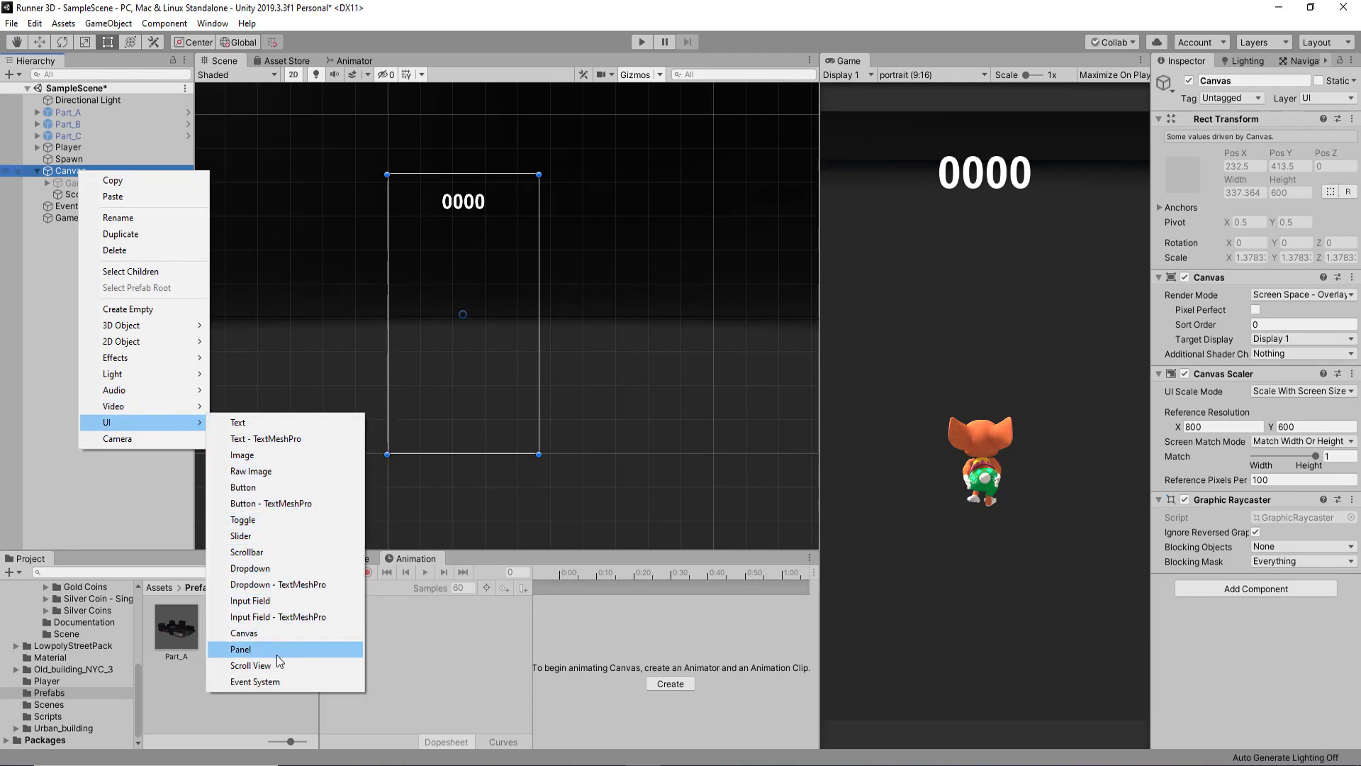
click(287, 472)
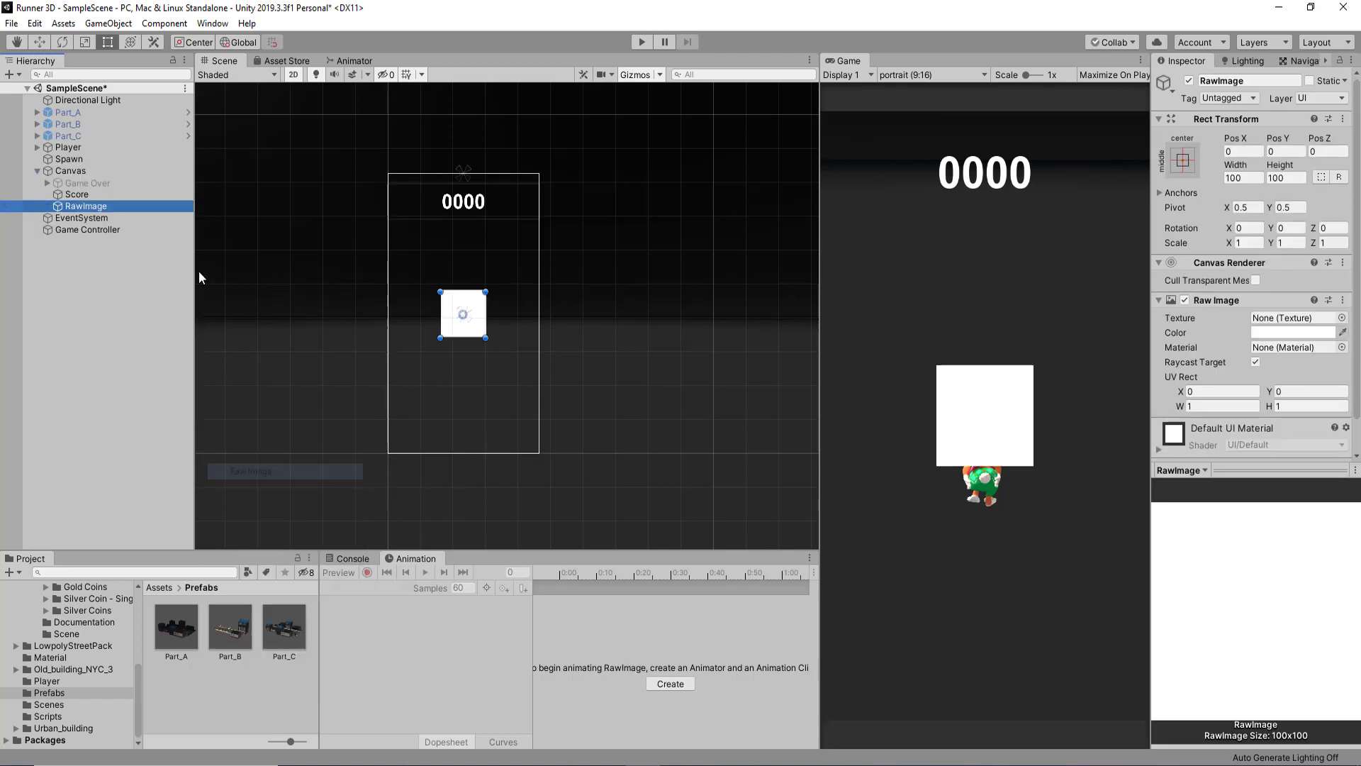
key(w)
drag(470, 317, 518, 205)
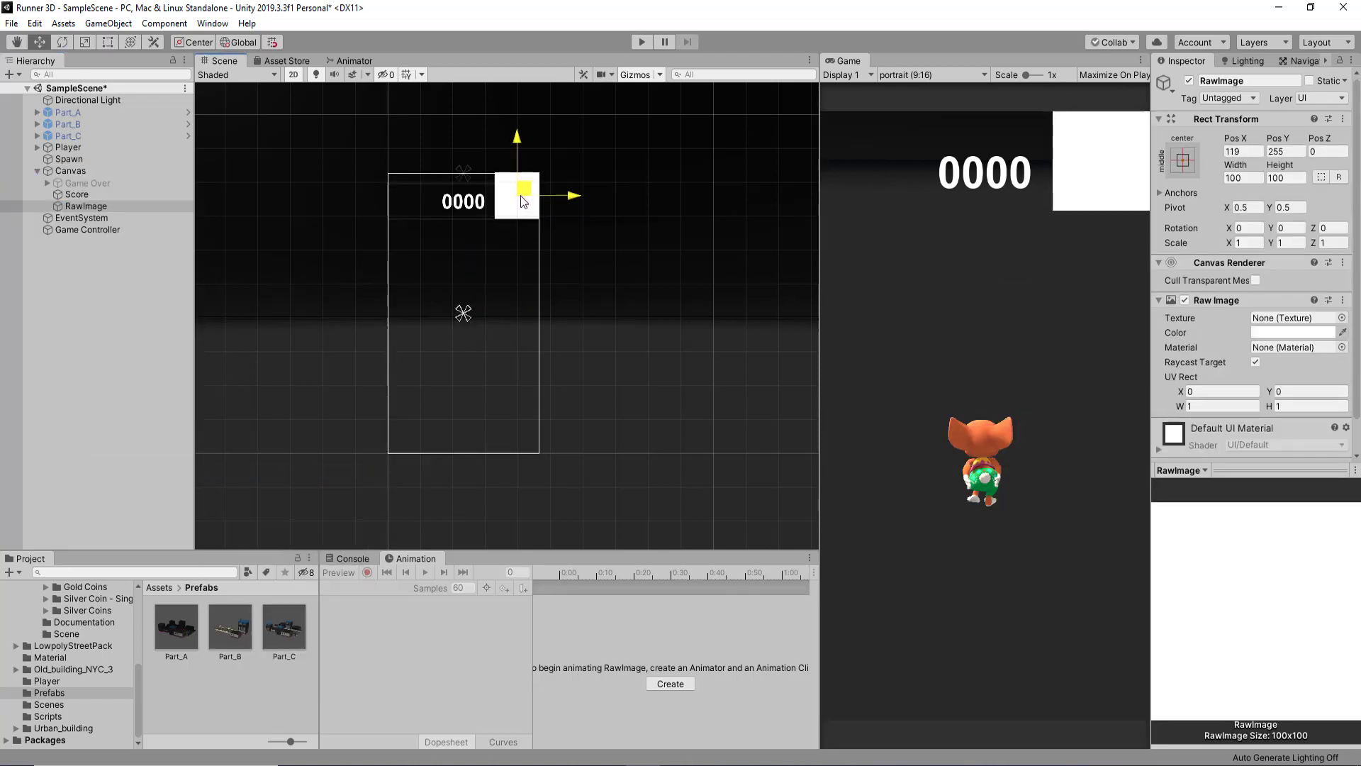
click(123, 218)
click(126, 210)
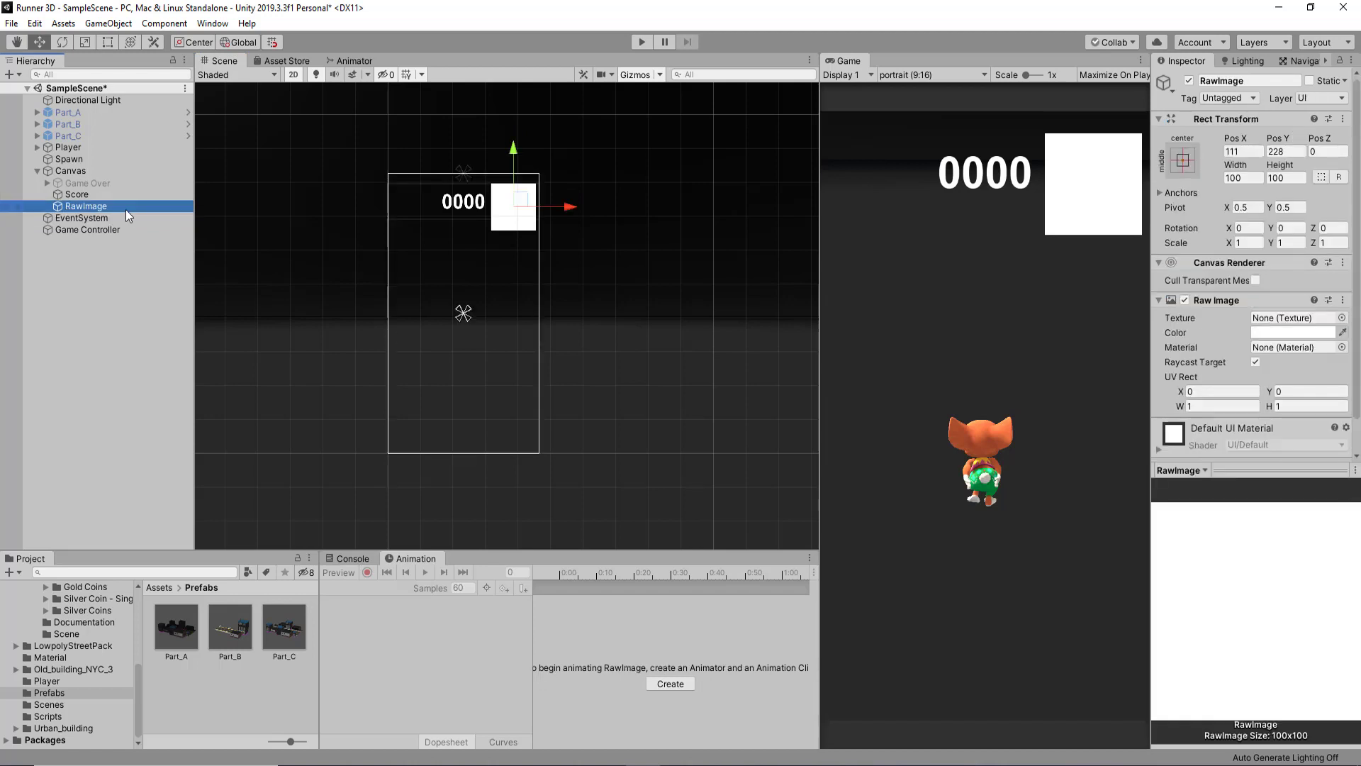
click(125, 210)
text(scoreCoin)
key(Return)
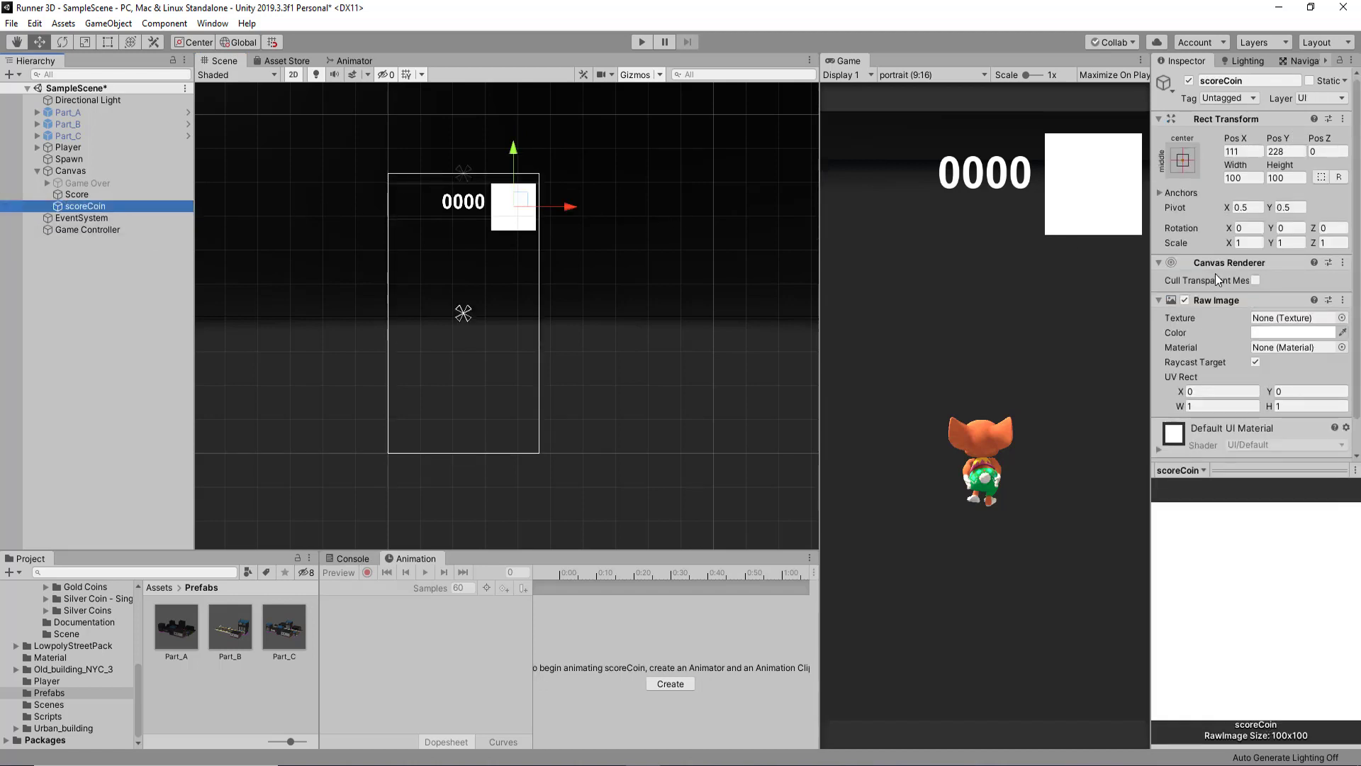
Give scoreCoin the GoldCoins_Albedo texture and scale it down to about 0.535.
click(1341, 317)
text(coin)
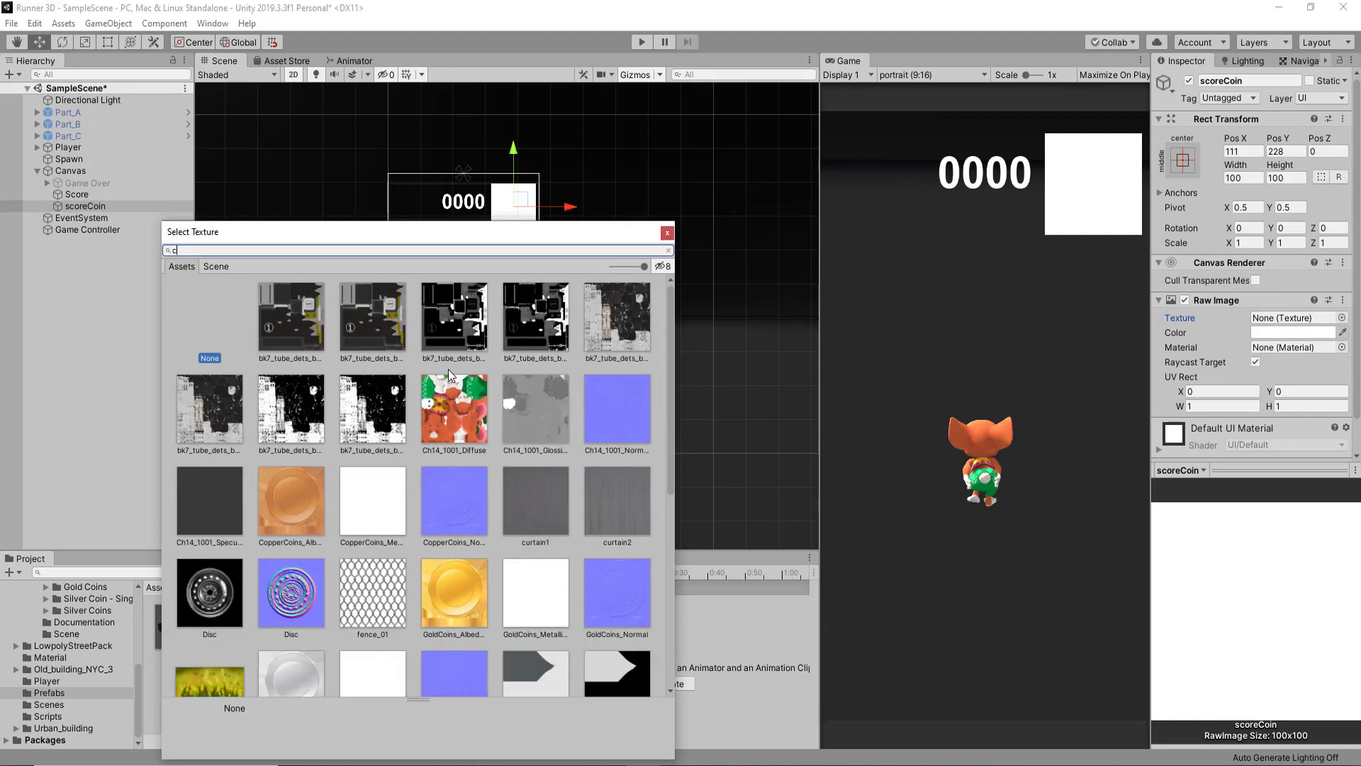
click(533, 313)
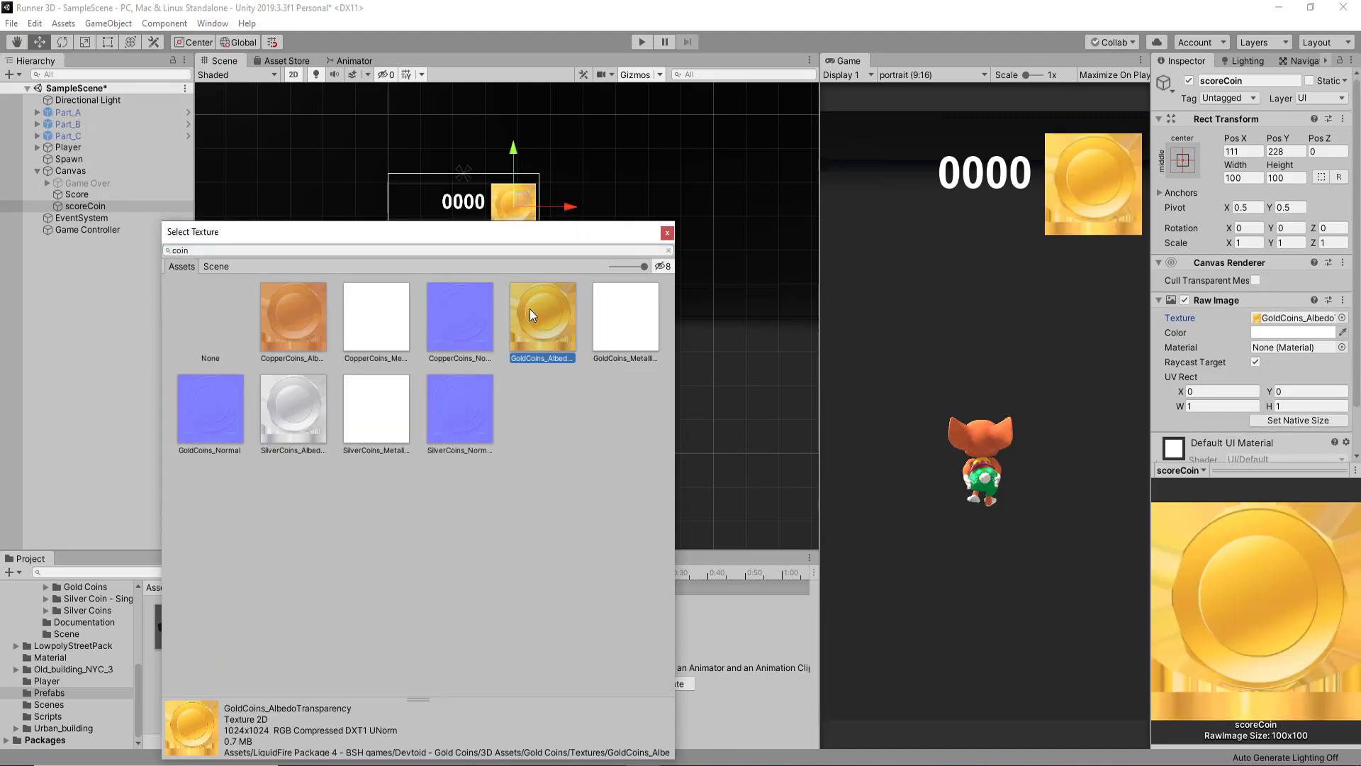
click(667, 237)
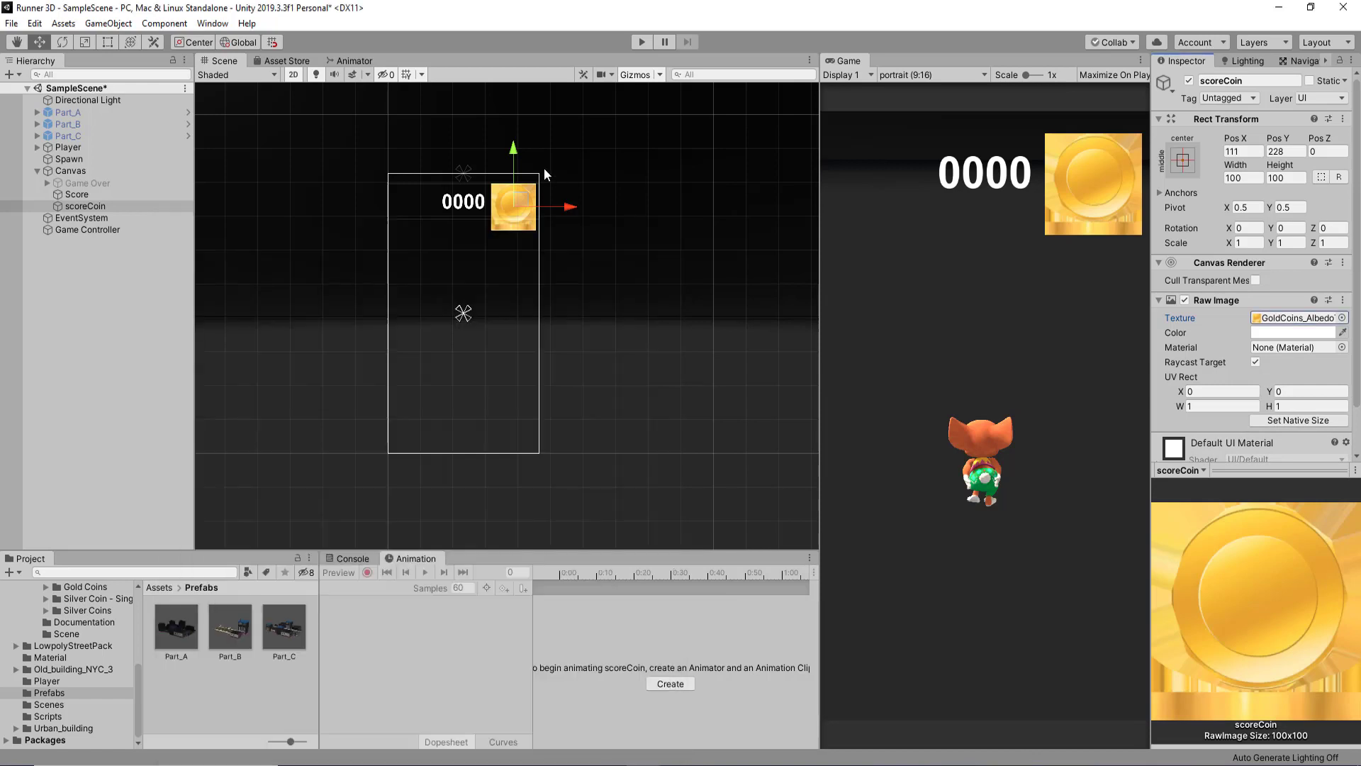
scroll(546, 170, up, 3)
scroll(549, 172, up, 3)
key(r)
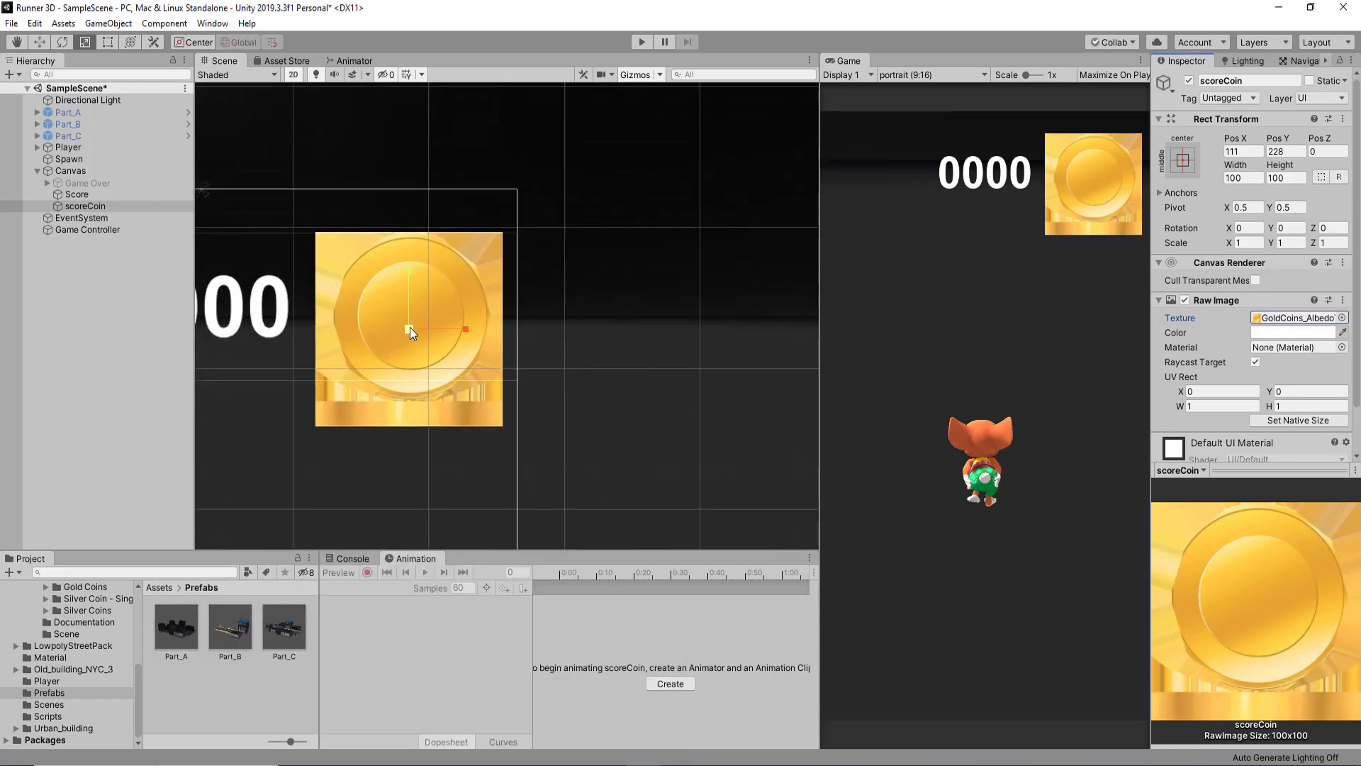
drag(409, 328, 411, 366)
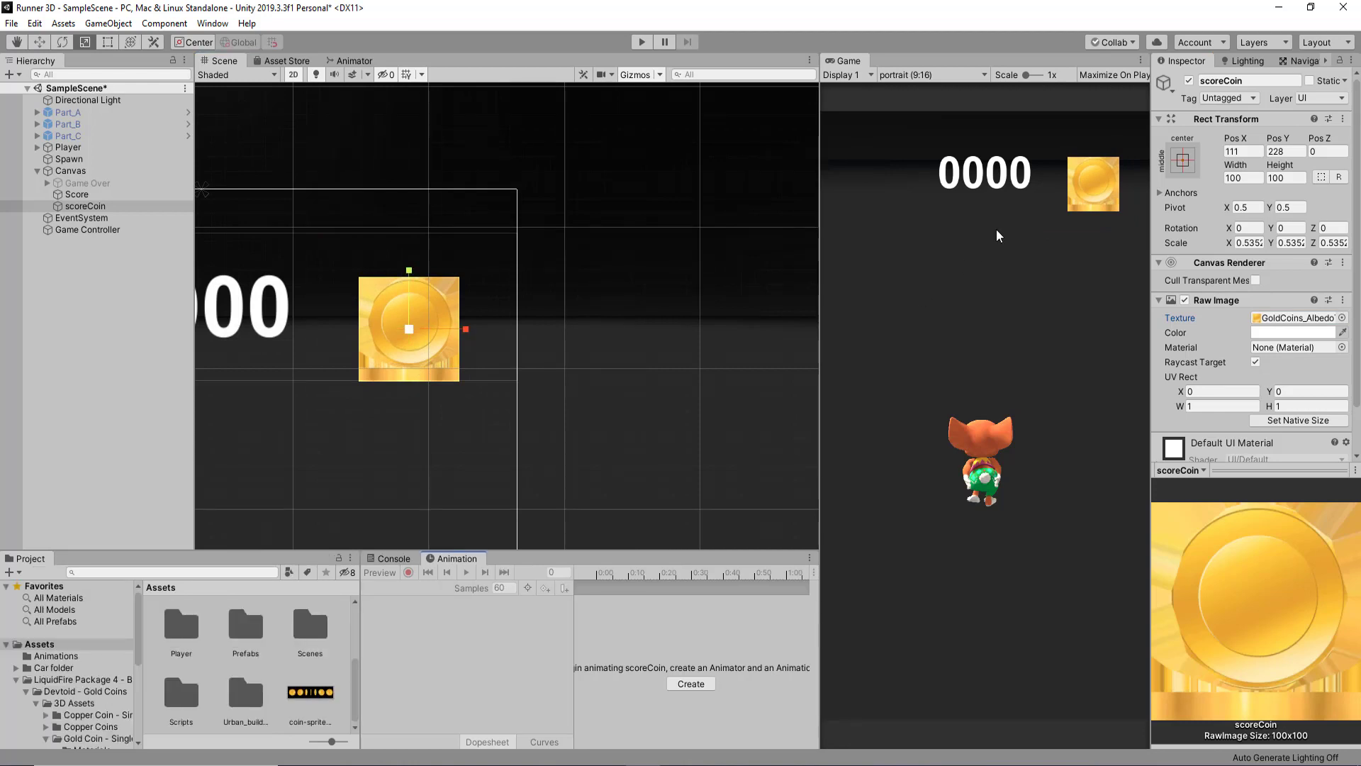
Review the coin sprite sheet's import settings, leaving Repeat wrap, Bilinear filter and 2D shape.
click(310, 692)
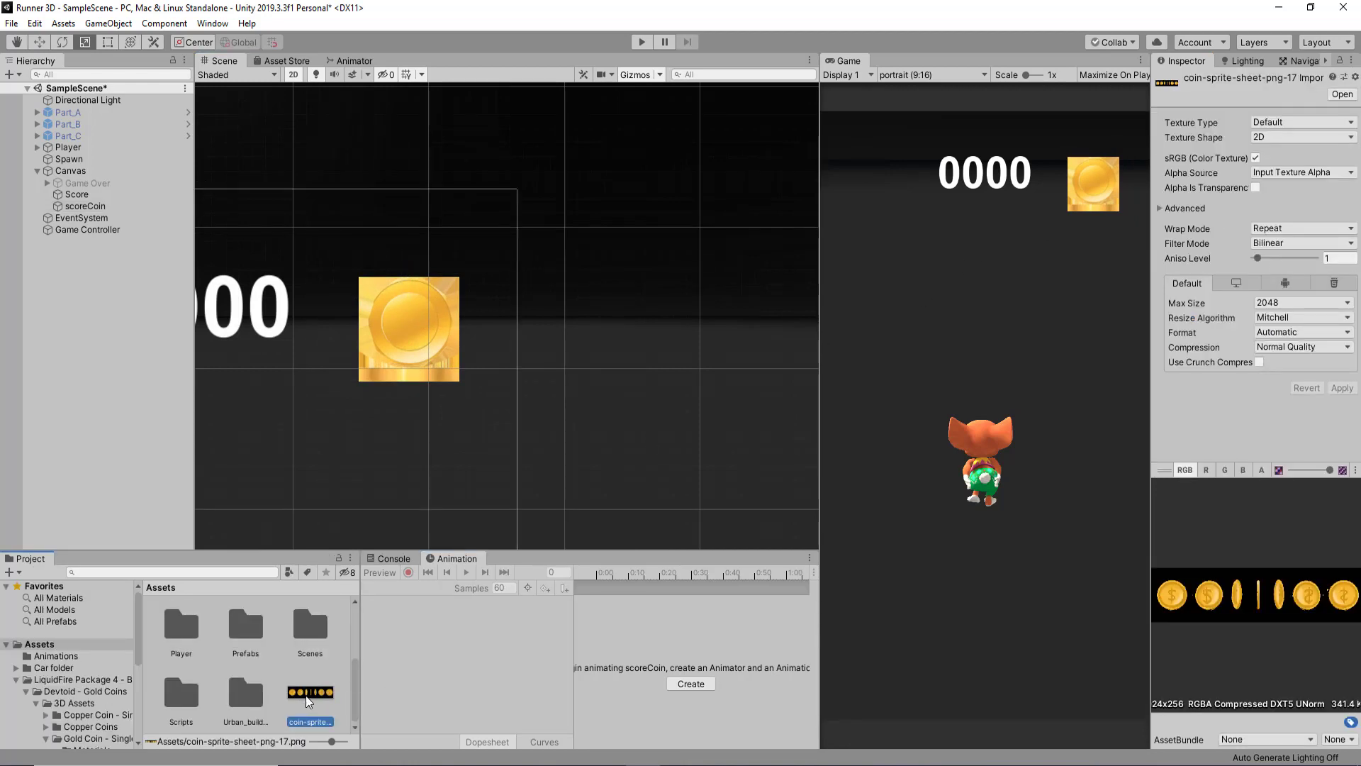
mouse_move(1152, 599)
mouse_down()
mouse_move(1108, 600)
mouse_move(1157, 605)
mouse_up()
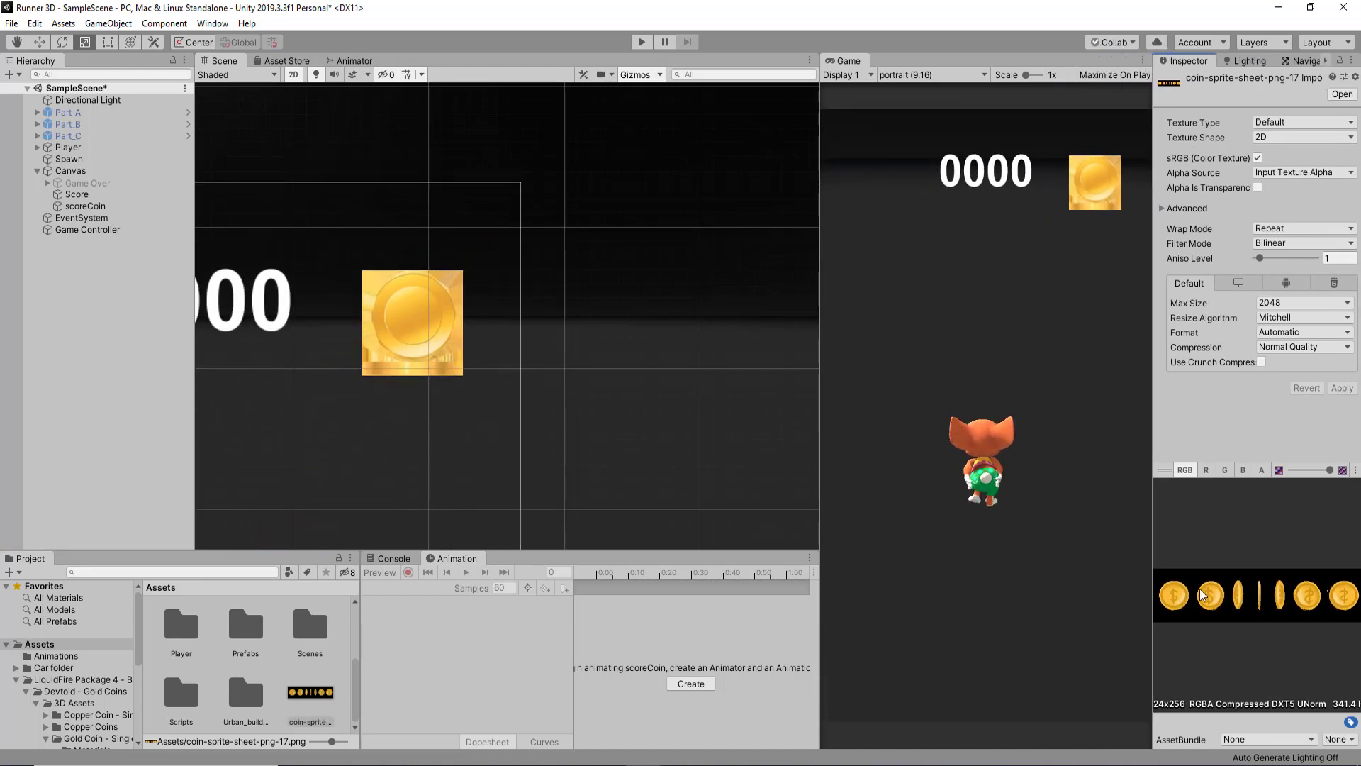
click(324, 695)
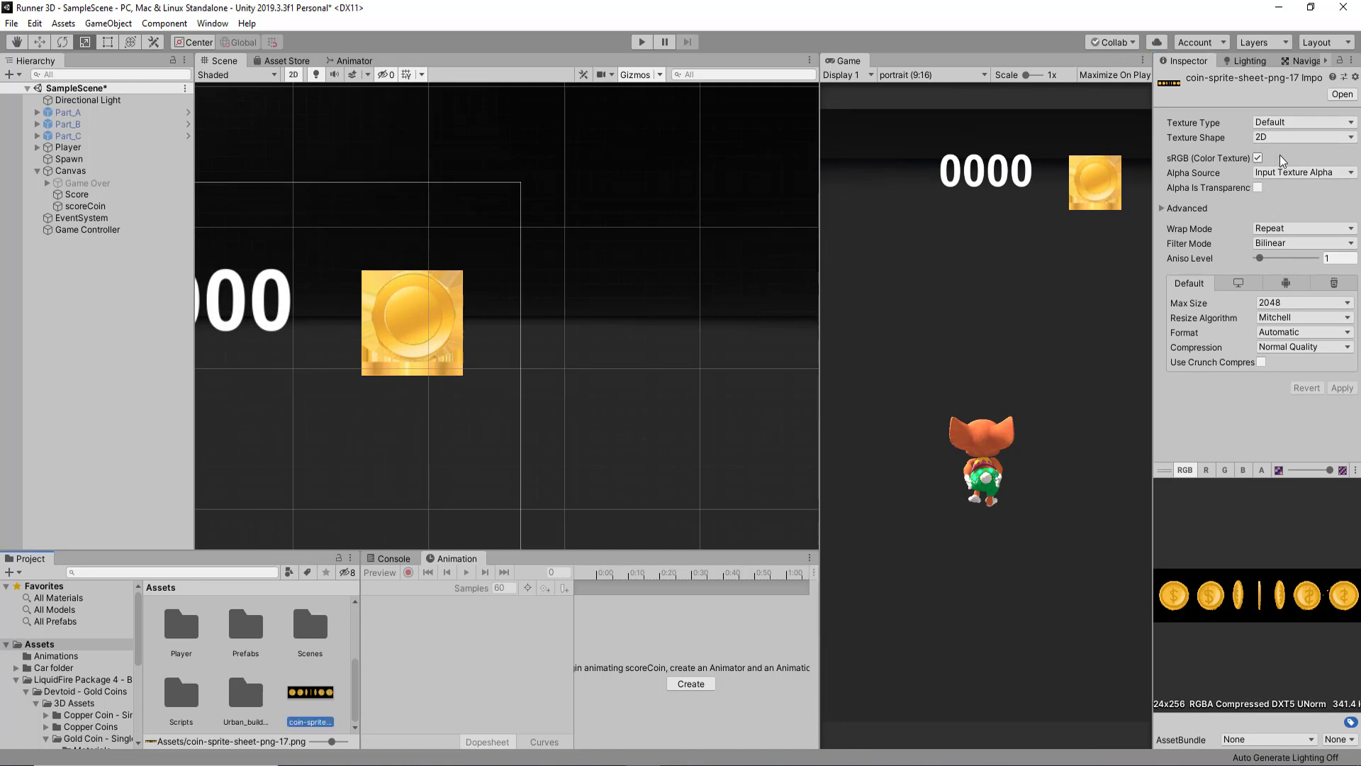
click(1284, 228)
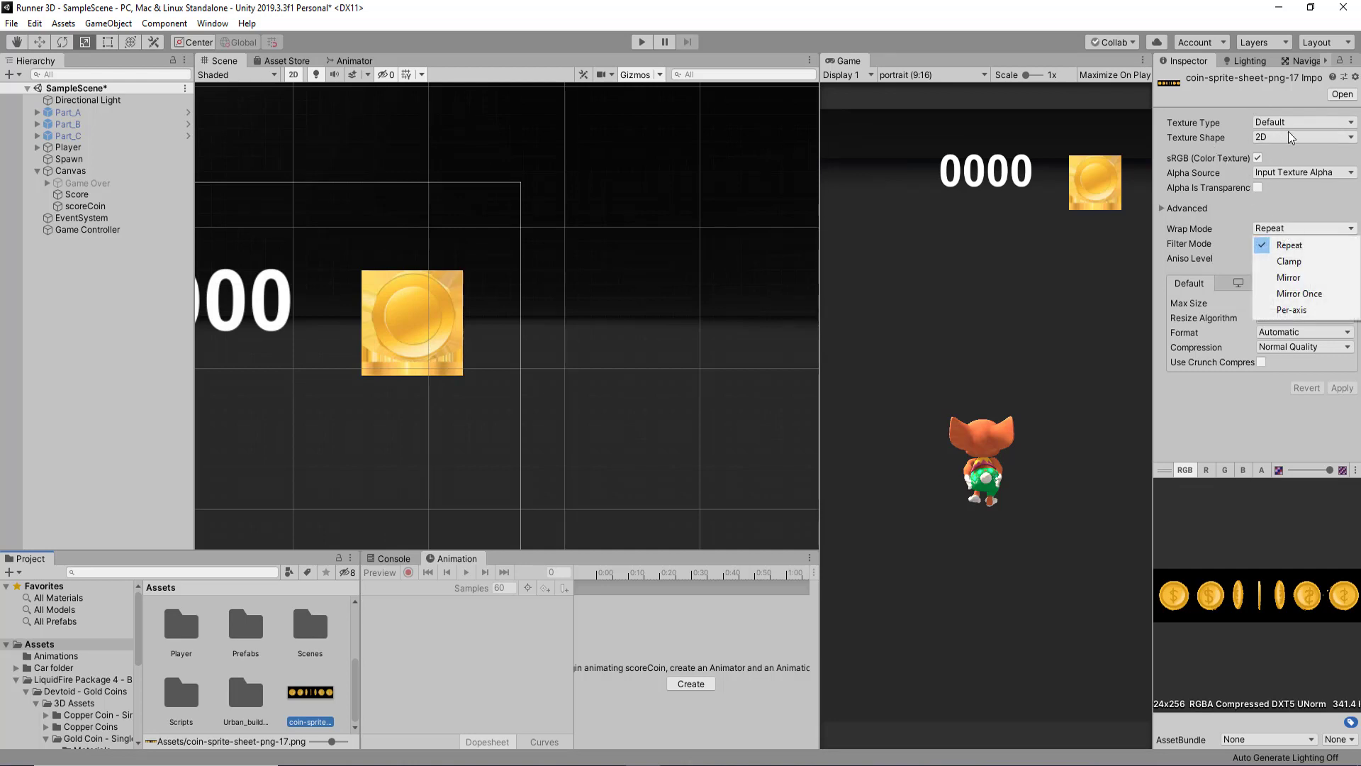
click(1268, 109)
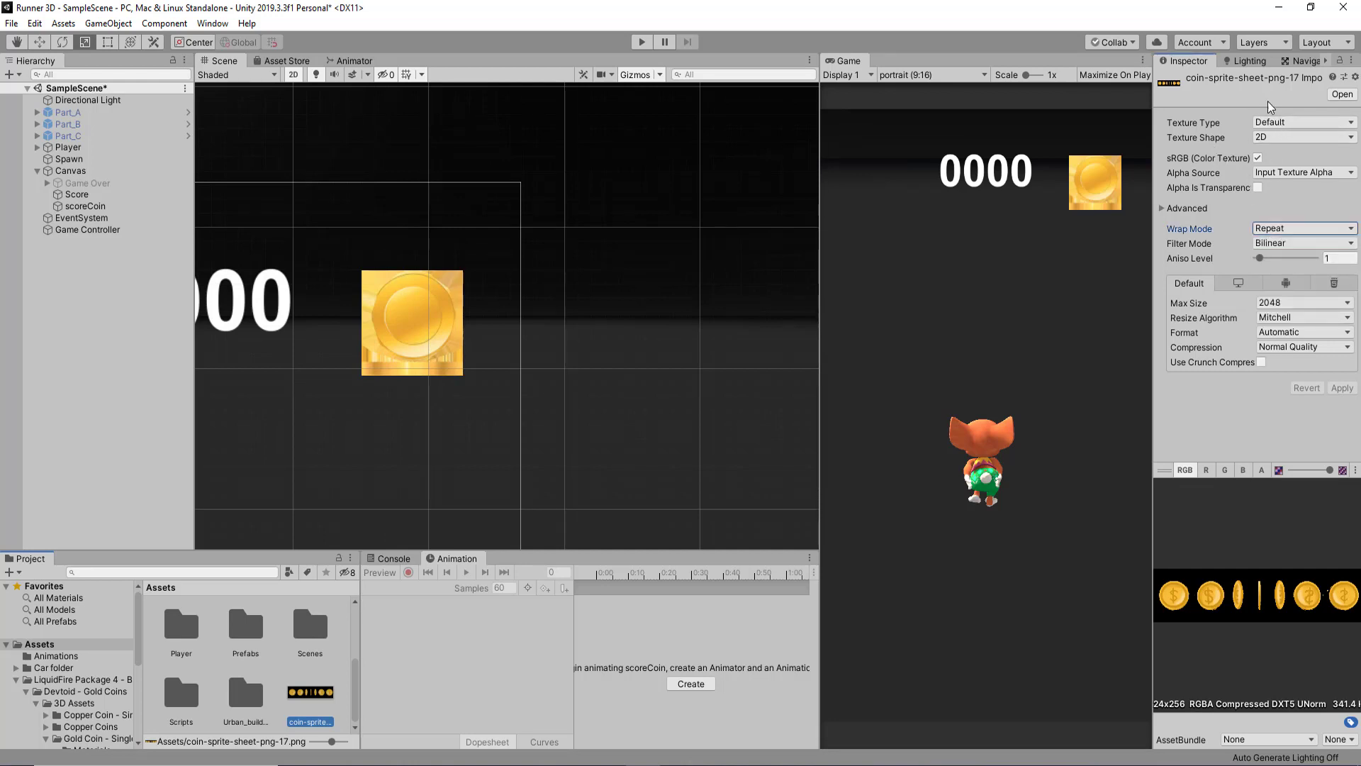
click(1286, 126)
click(1272, 106)
click(1284, 139)
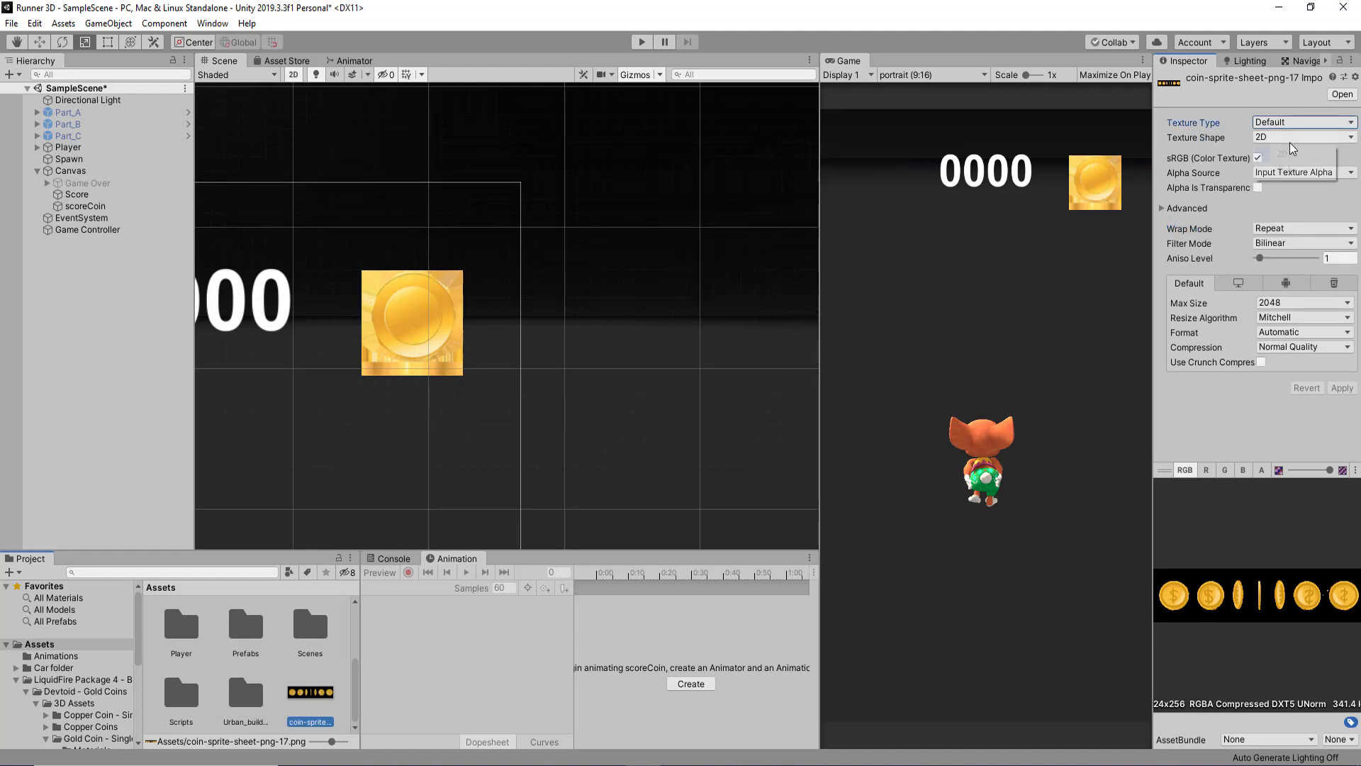
click(1262, 111)
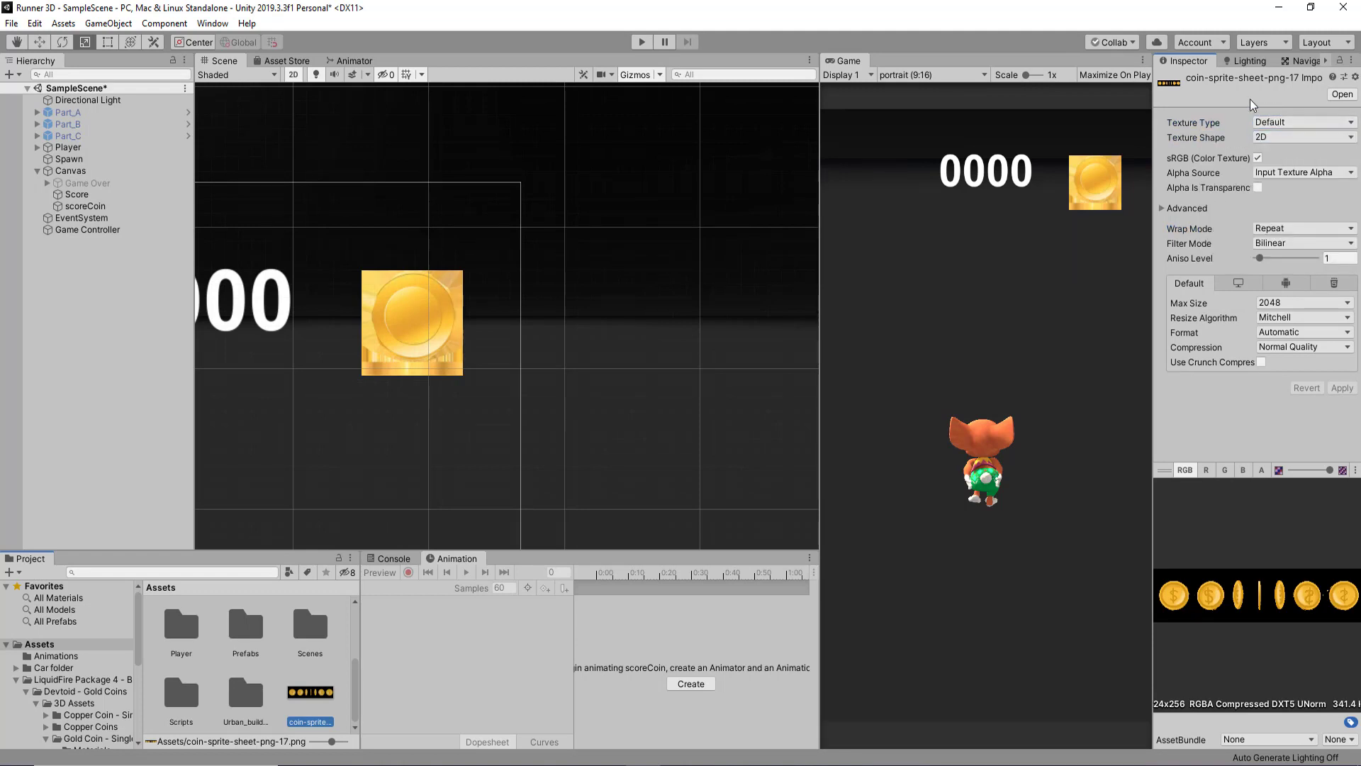
click(1274, 231)
click(1234, 392)
click(1272, 243)
click(1203, 437)
click(1203, 421)
Set the coin sheet to Texture Type Sprite (2D and UI), Sprite Mode Multiple, and apply.
click(1275, 122)
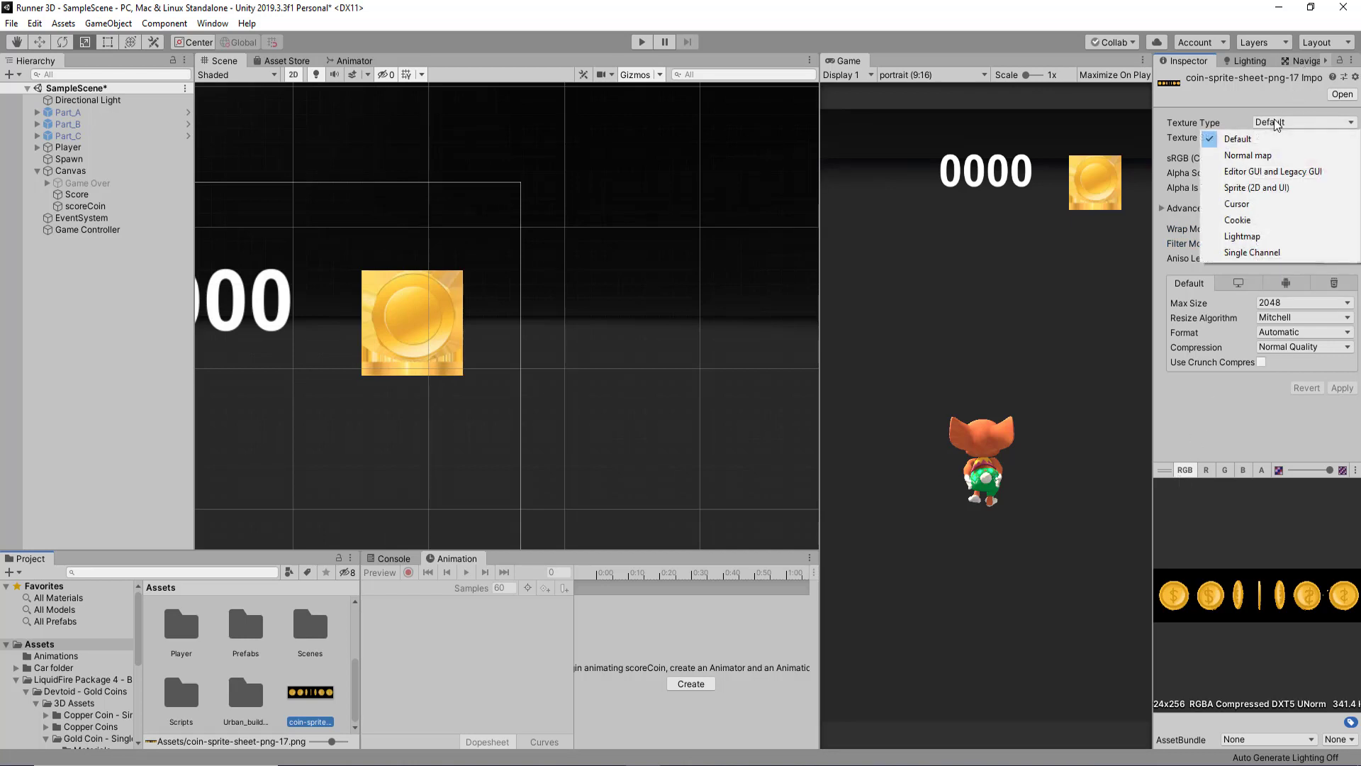
click(1271, 189)
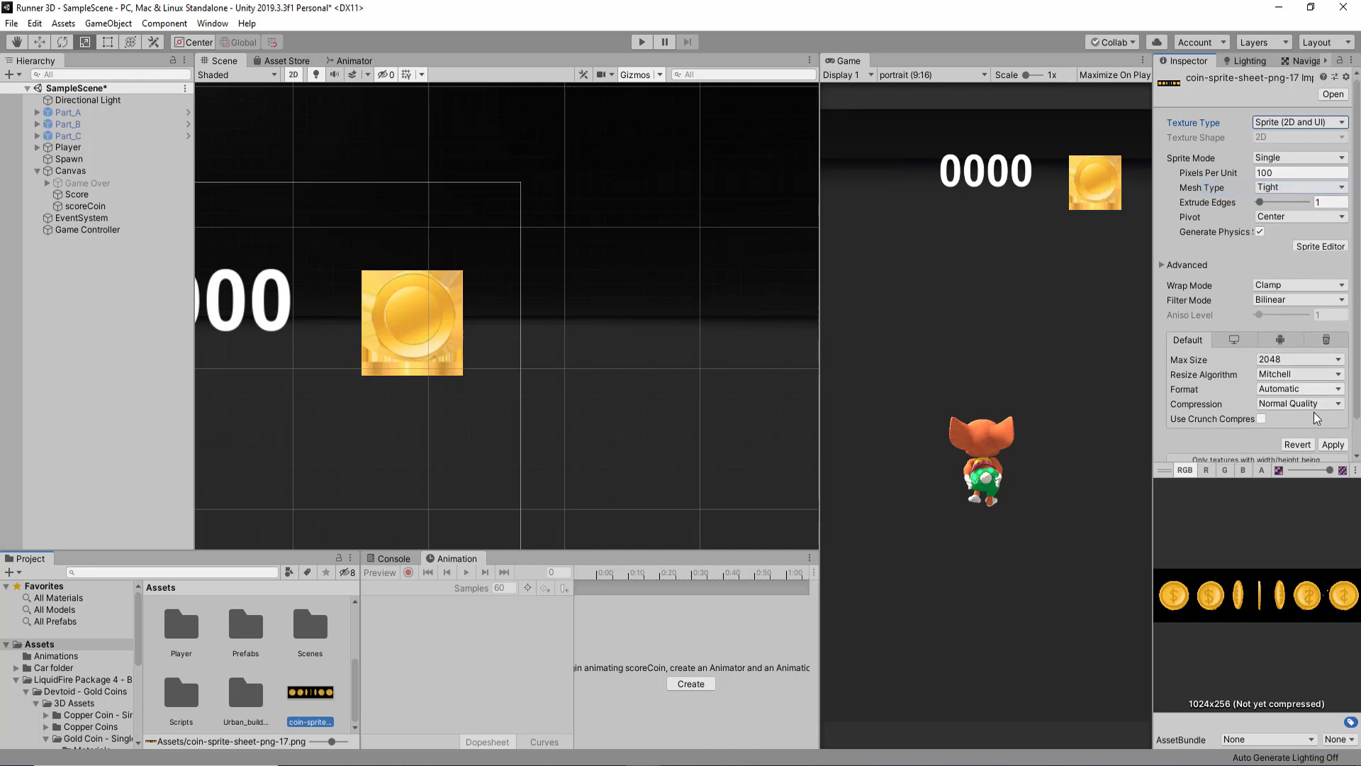
click(1286, 157)
click(1293, 190)
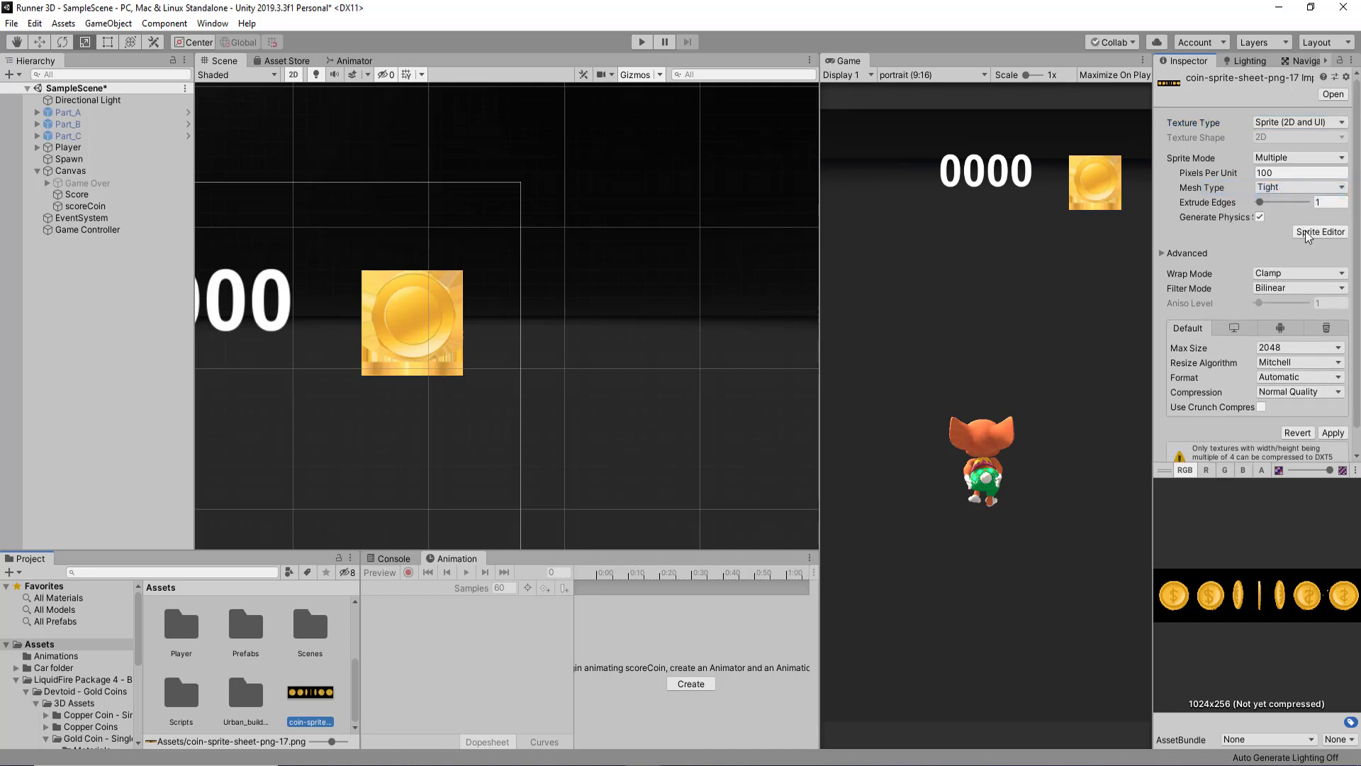
click(1332, 409)
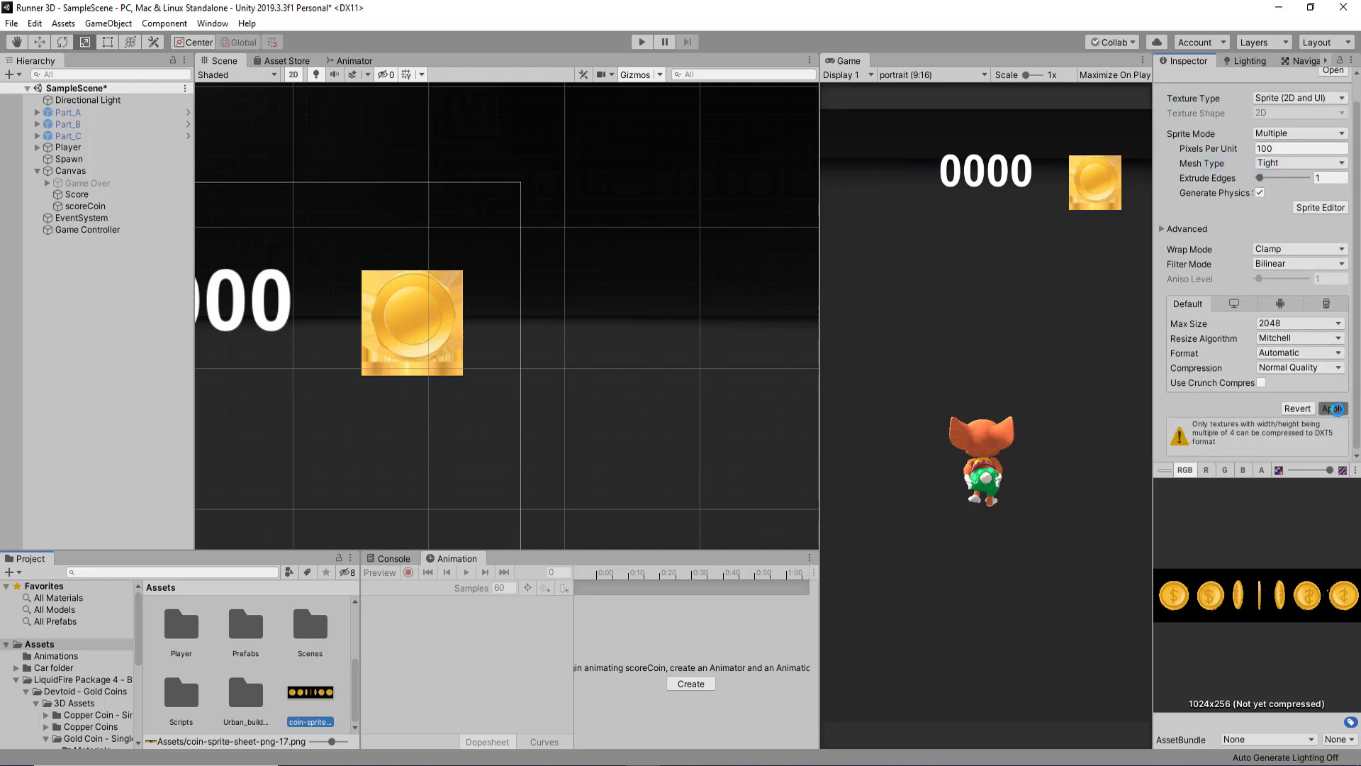
Try the Sprite Editor and dismiss the missing Sprite Editor warning twice.
click(1322, 209)
click(778, 419)
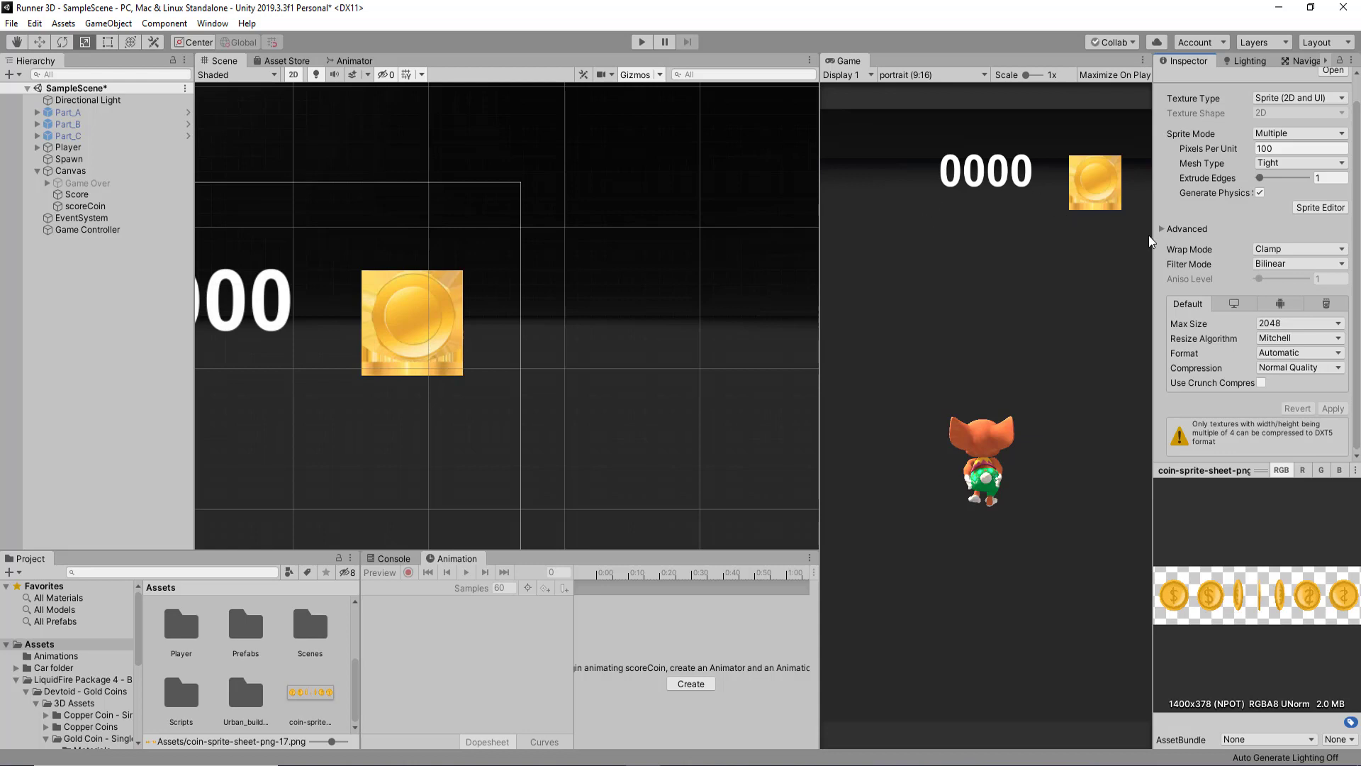
click(1308, 209)
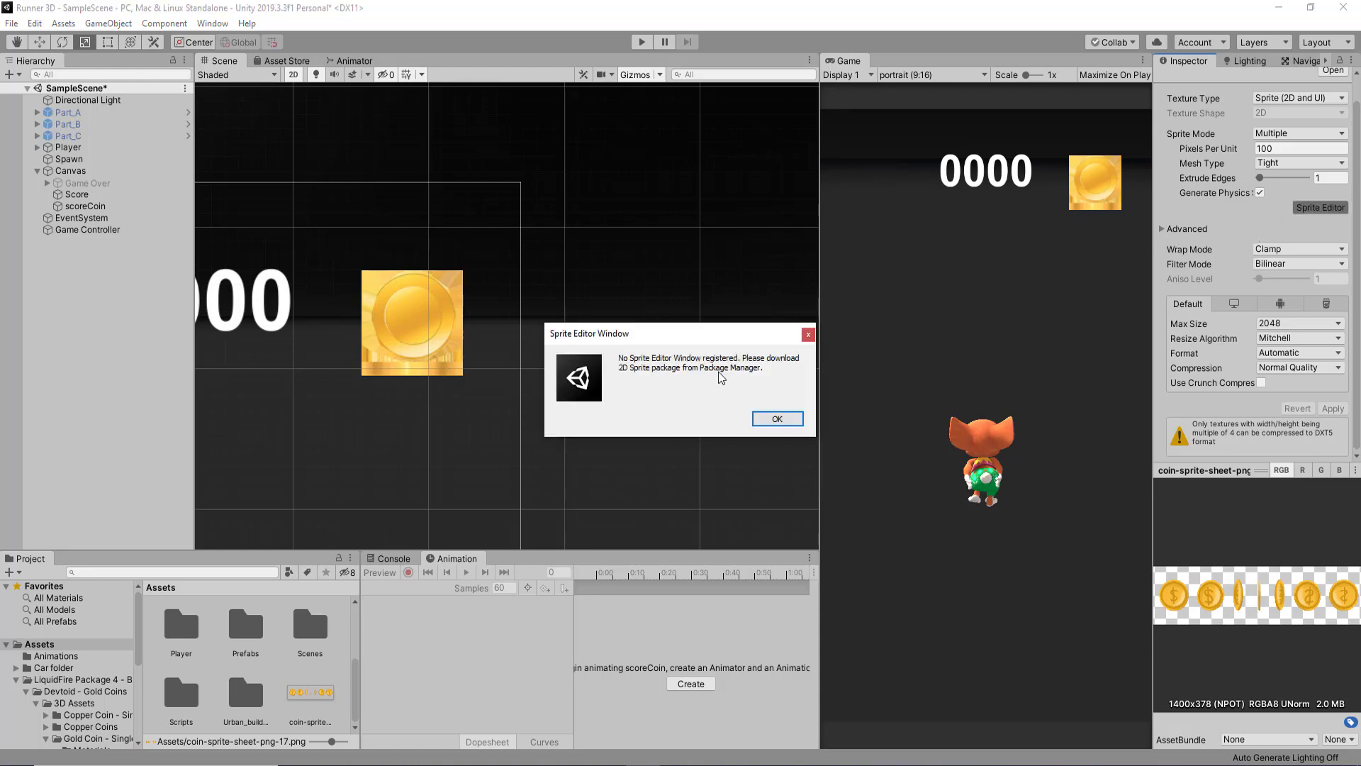
click(780, 421)
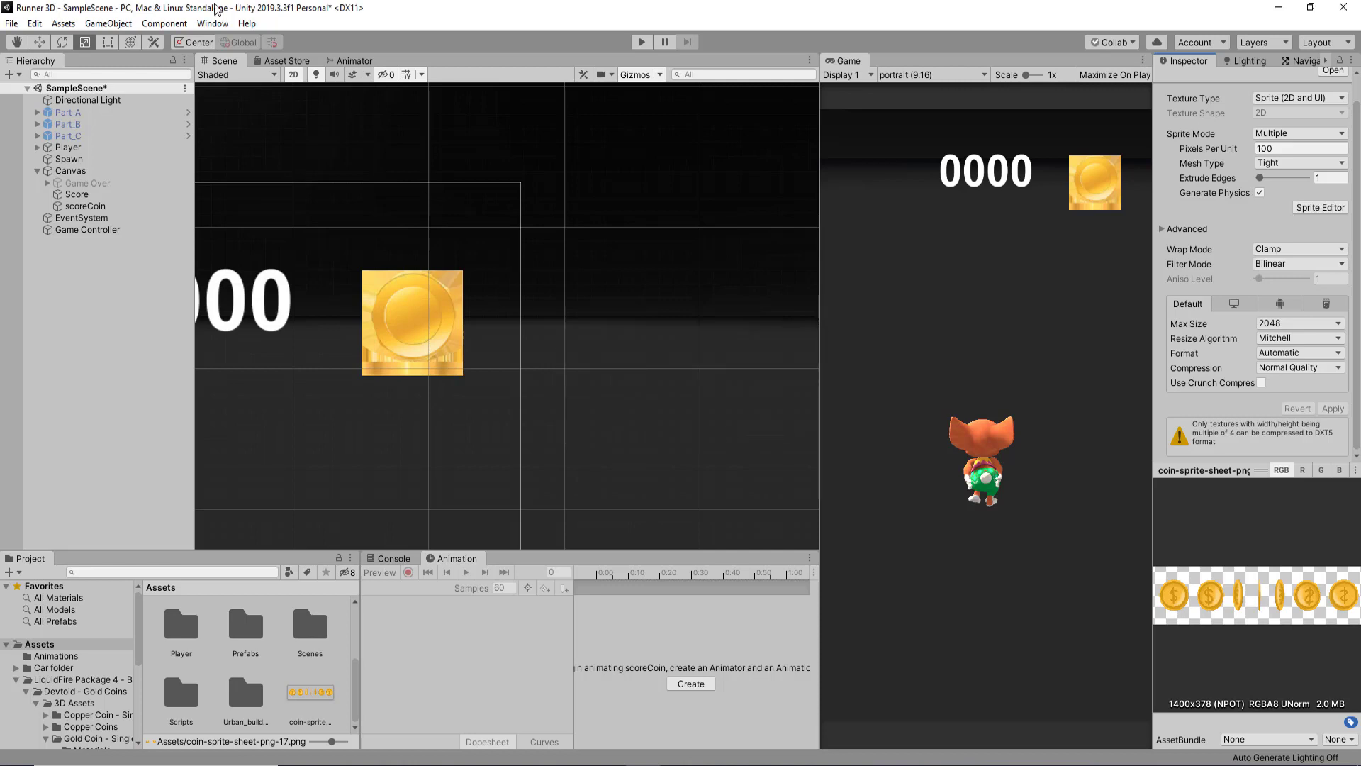
click(213, 23)
Show preview packages in the Package Manager, then find and install 2D Sprite.
click(263, 116)
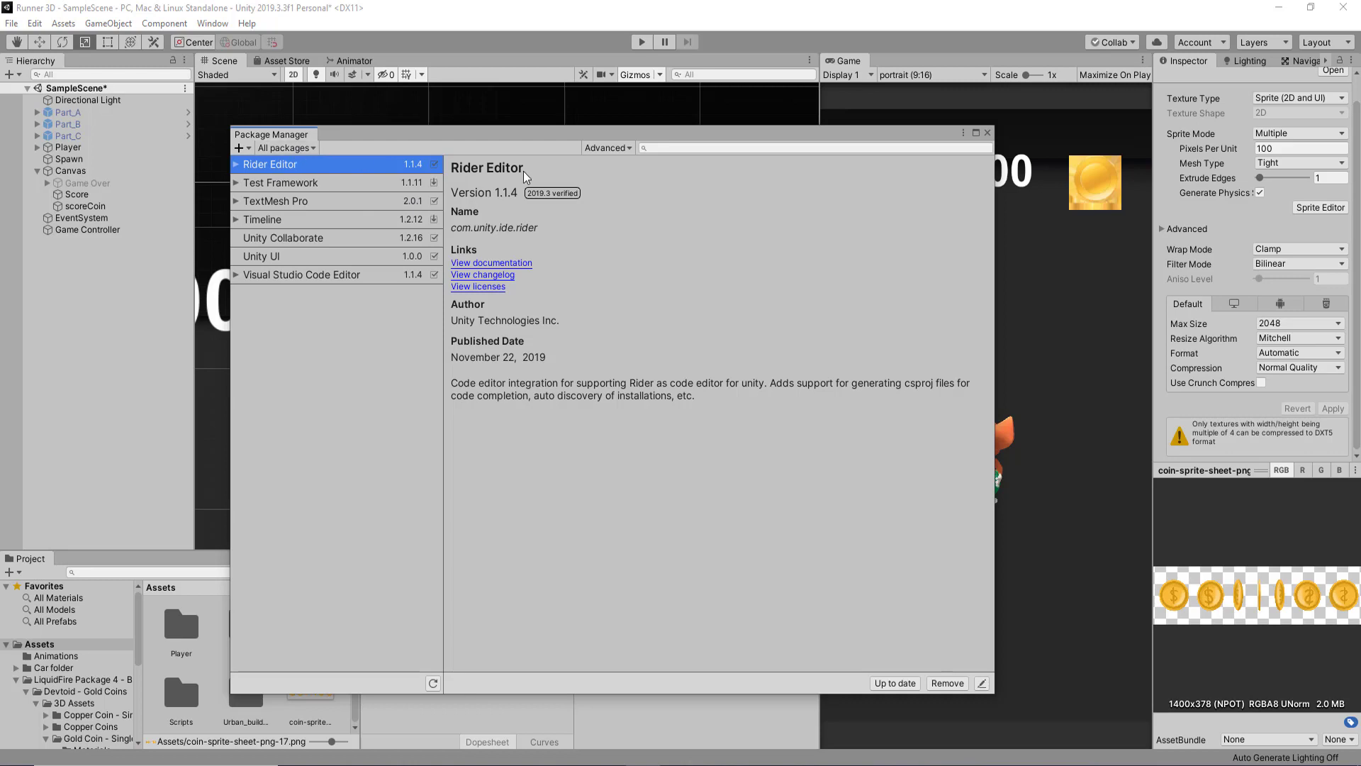
click(604, 148)
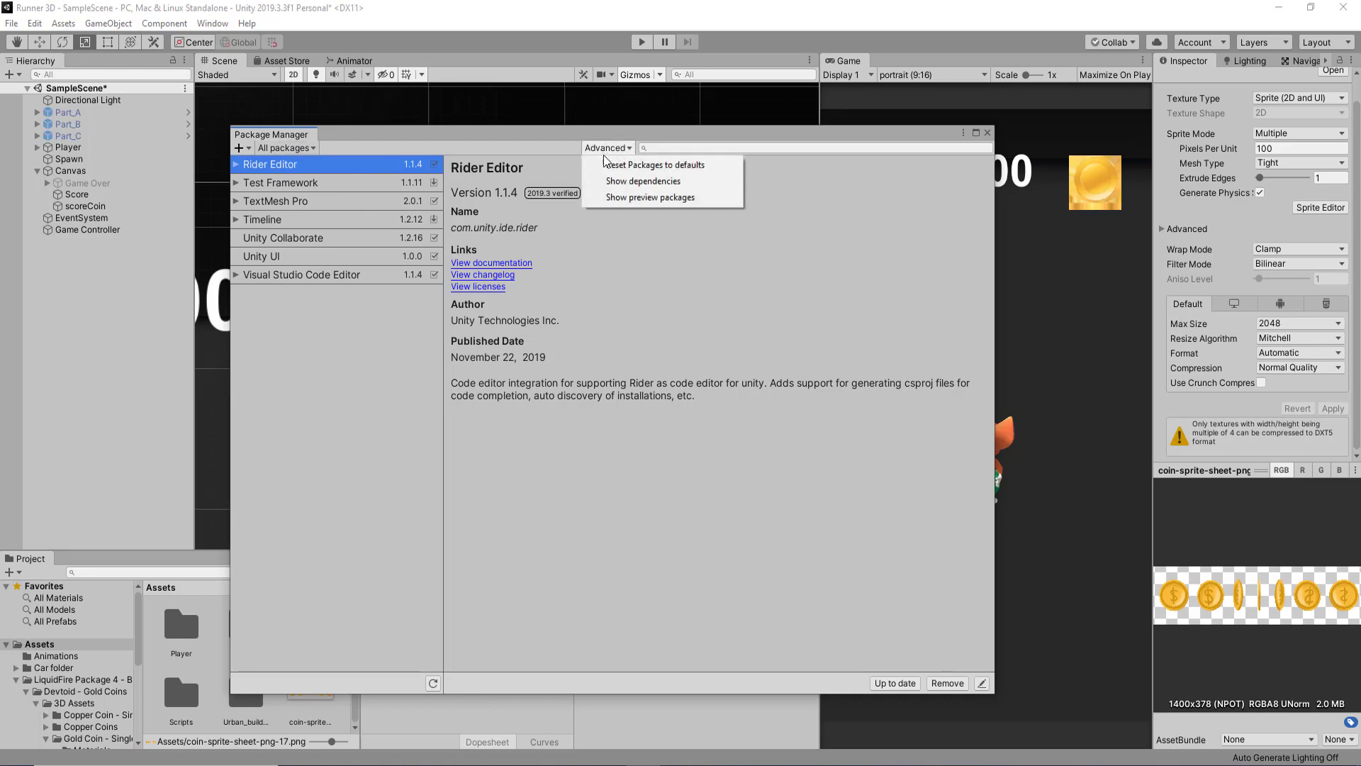
click(631, 197)
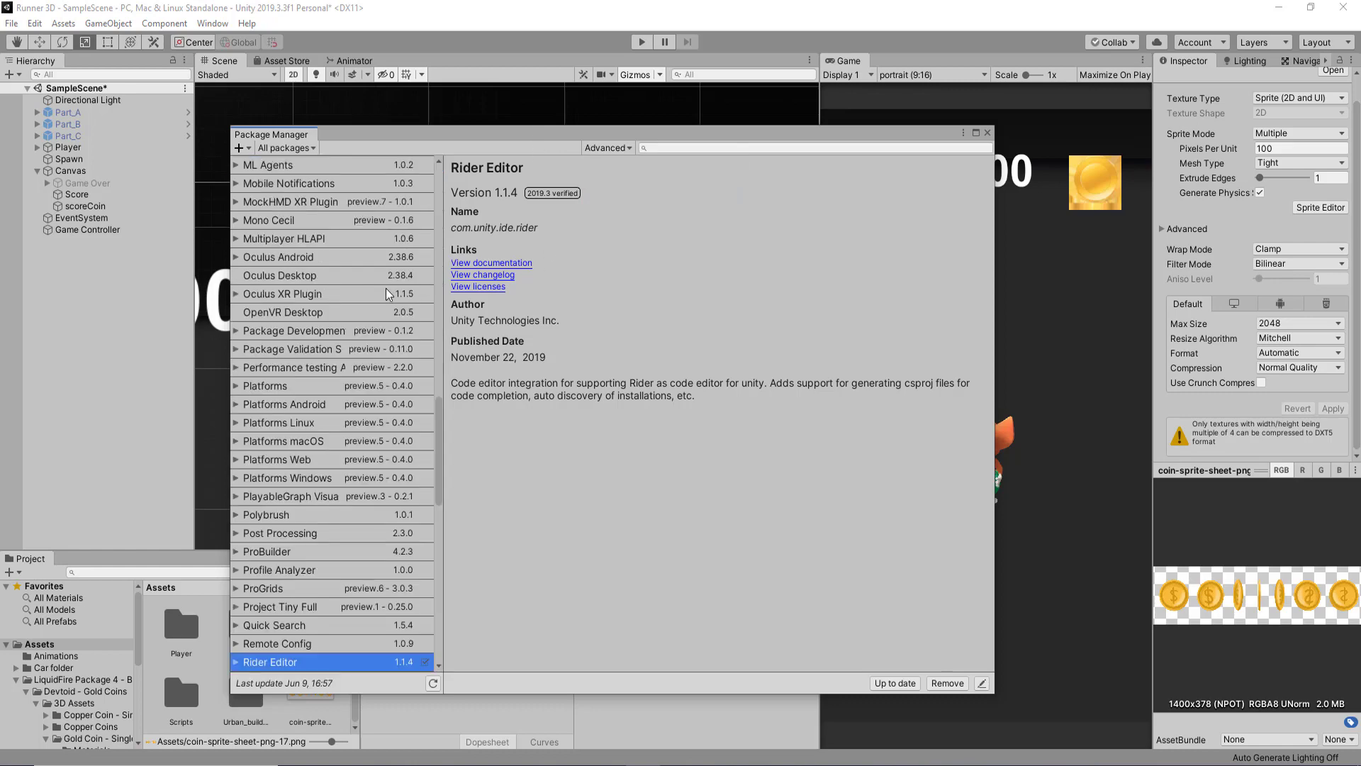
drag(442, 468, 334, 233)
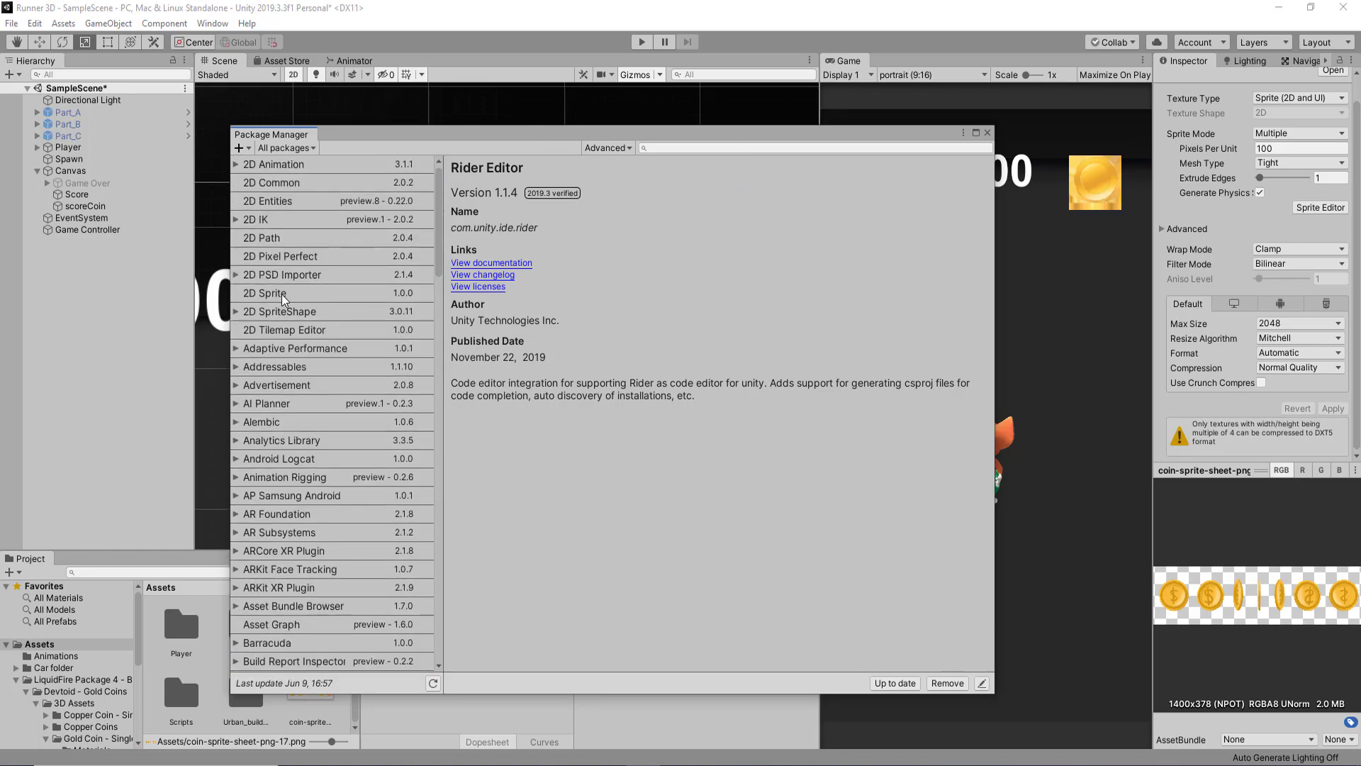
click(290, 283)
scroll(340, 319, up, 3)
scroll(402, 358, up, 5)
scroll(402, 358, up, 4)
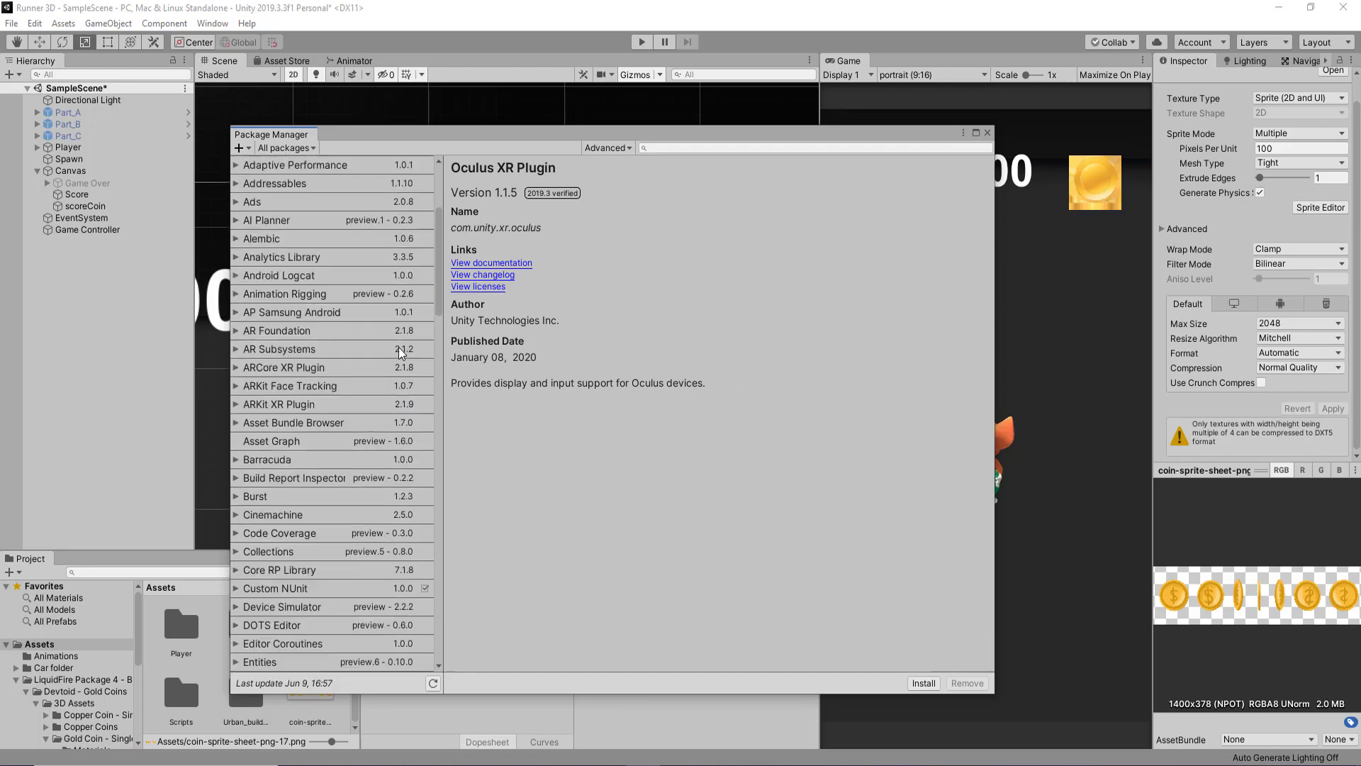
scroll(293, 306, up, 5)
click(282, 294)
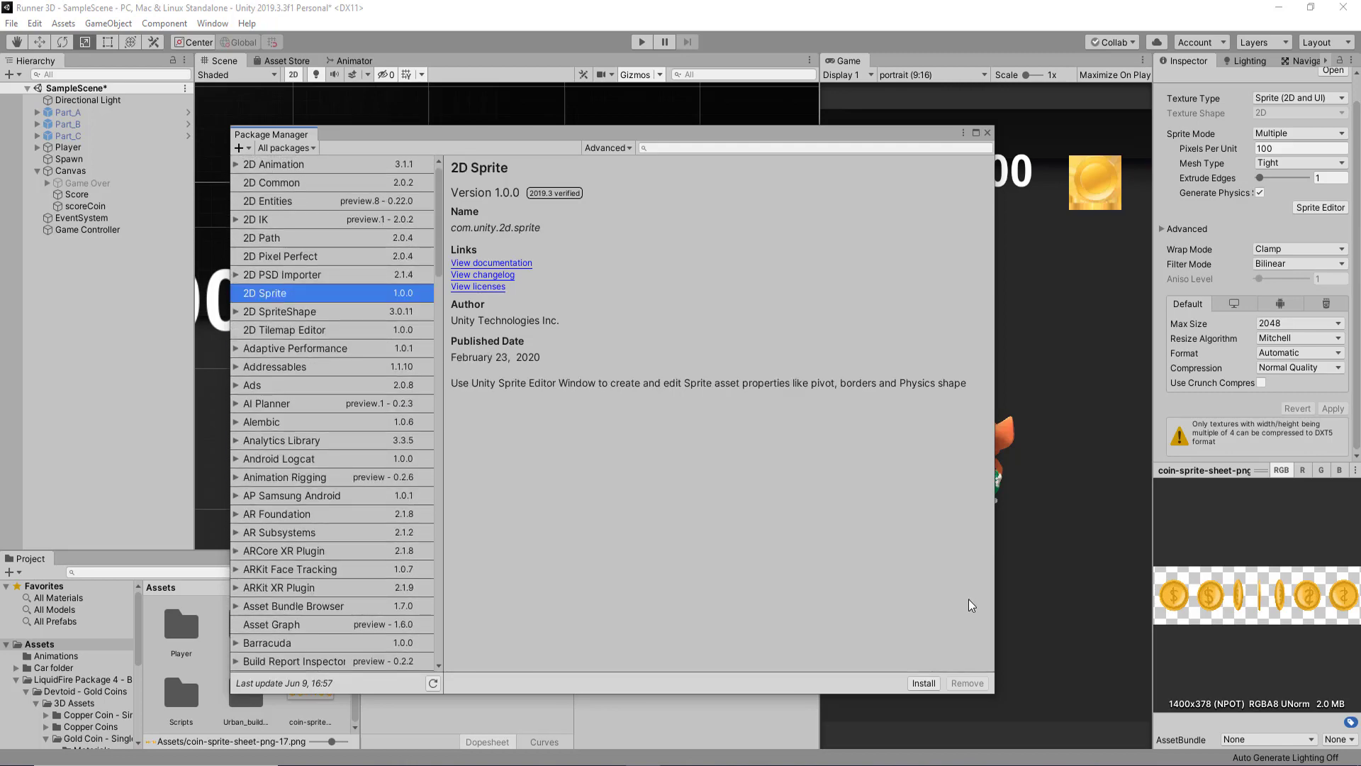
click(925, 683)
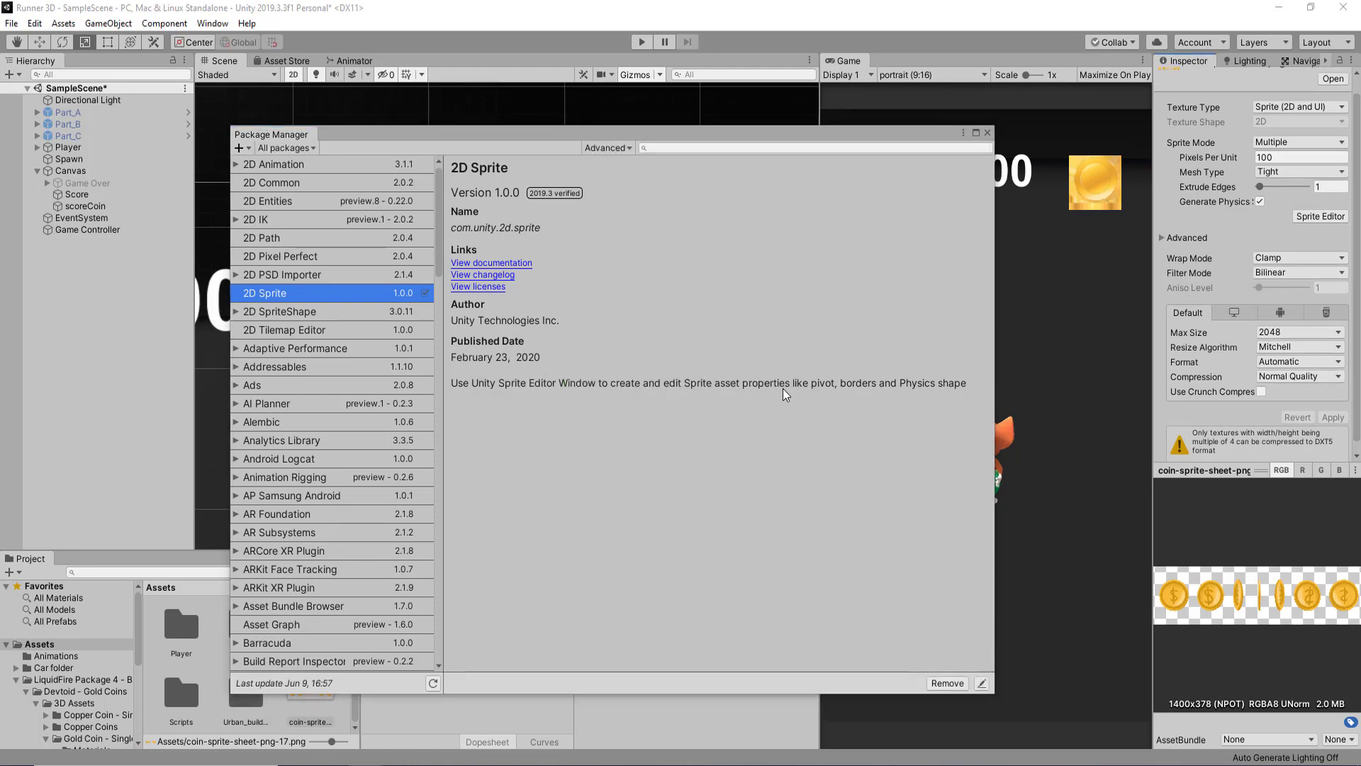
Automatically slice the Multiple-mode coin sheet in the Sprite Editor, apply it, and close the editor.
click(987, 133)
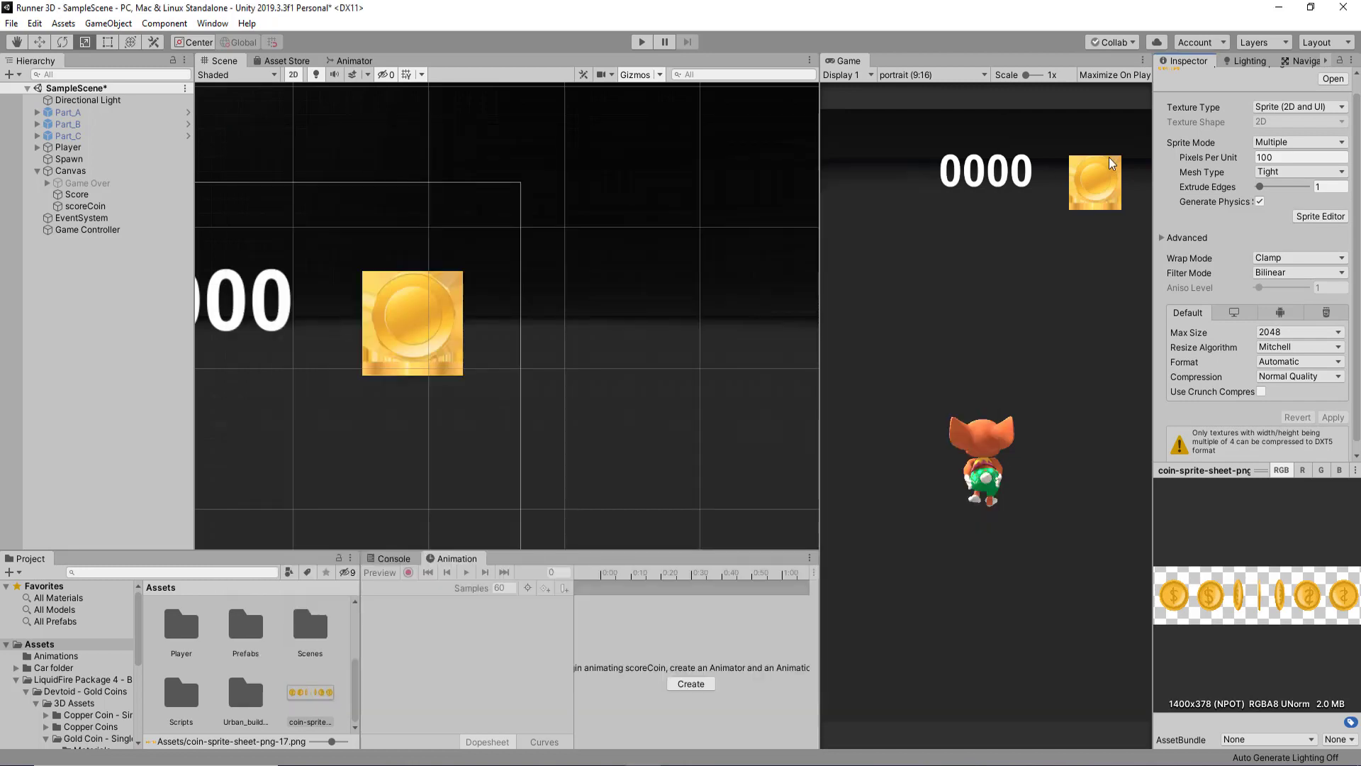
click(1268, 144)
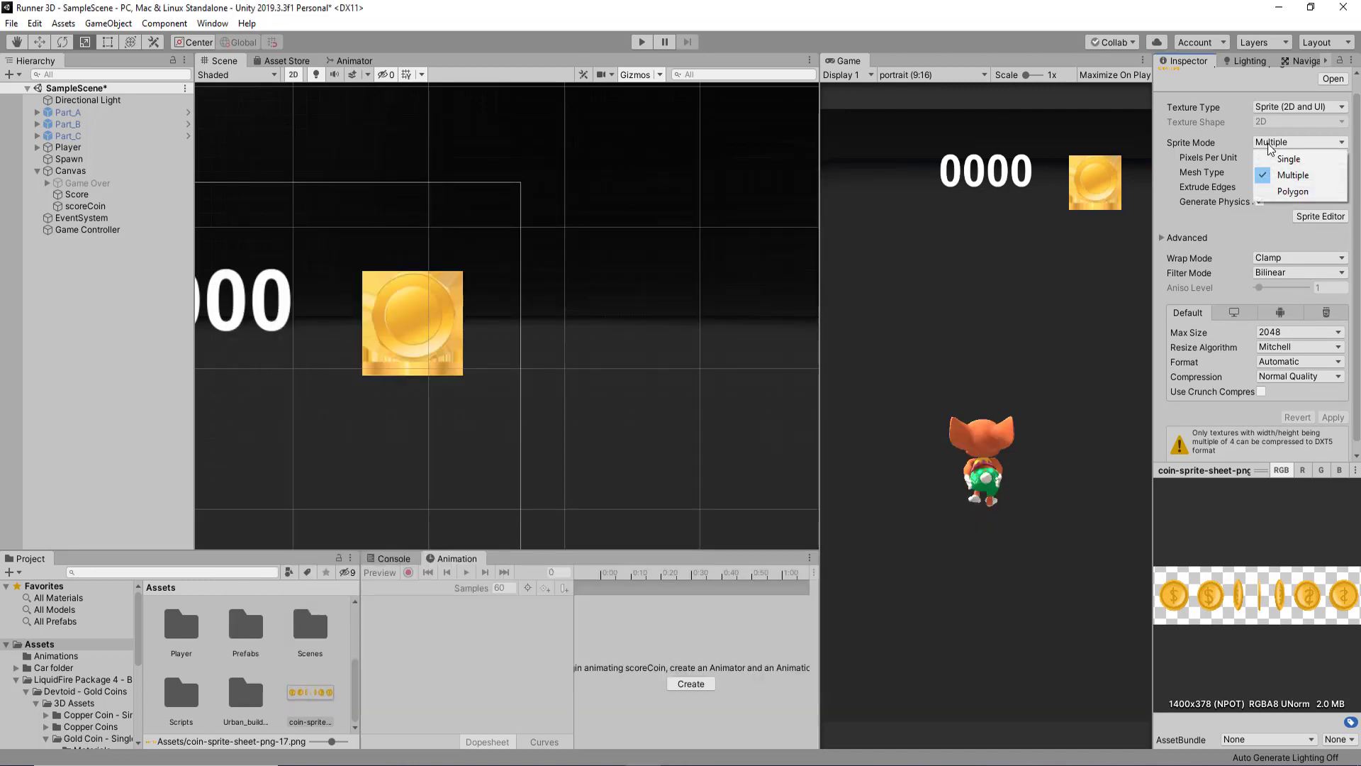
click(1307, 216)
click(1319, 216)
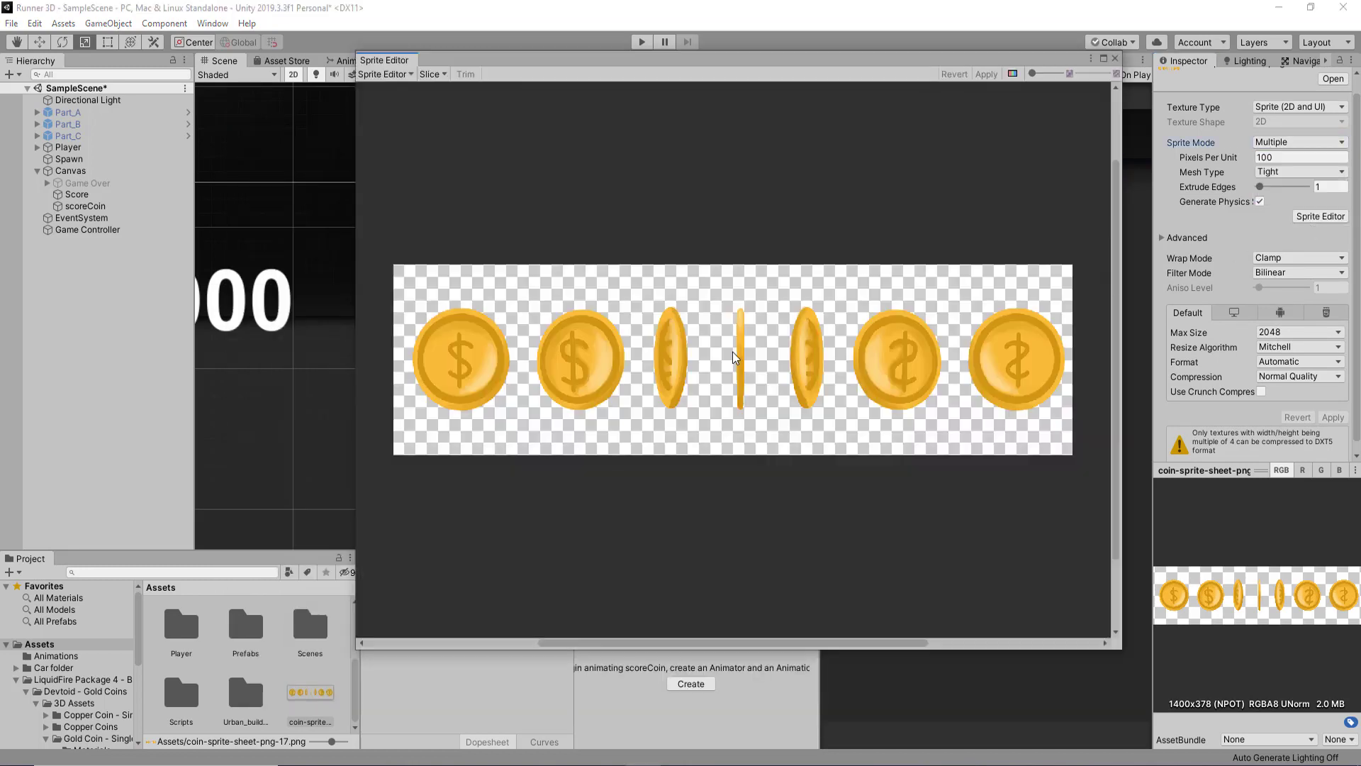
click(431, 73)
click(567, 184)
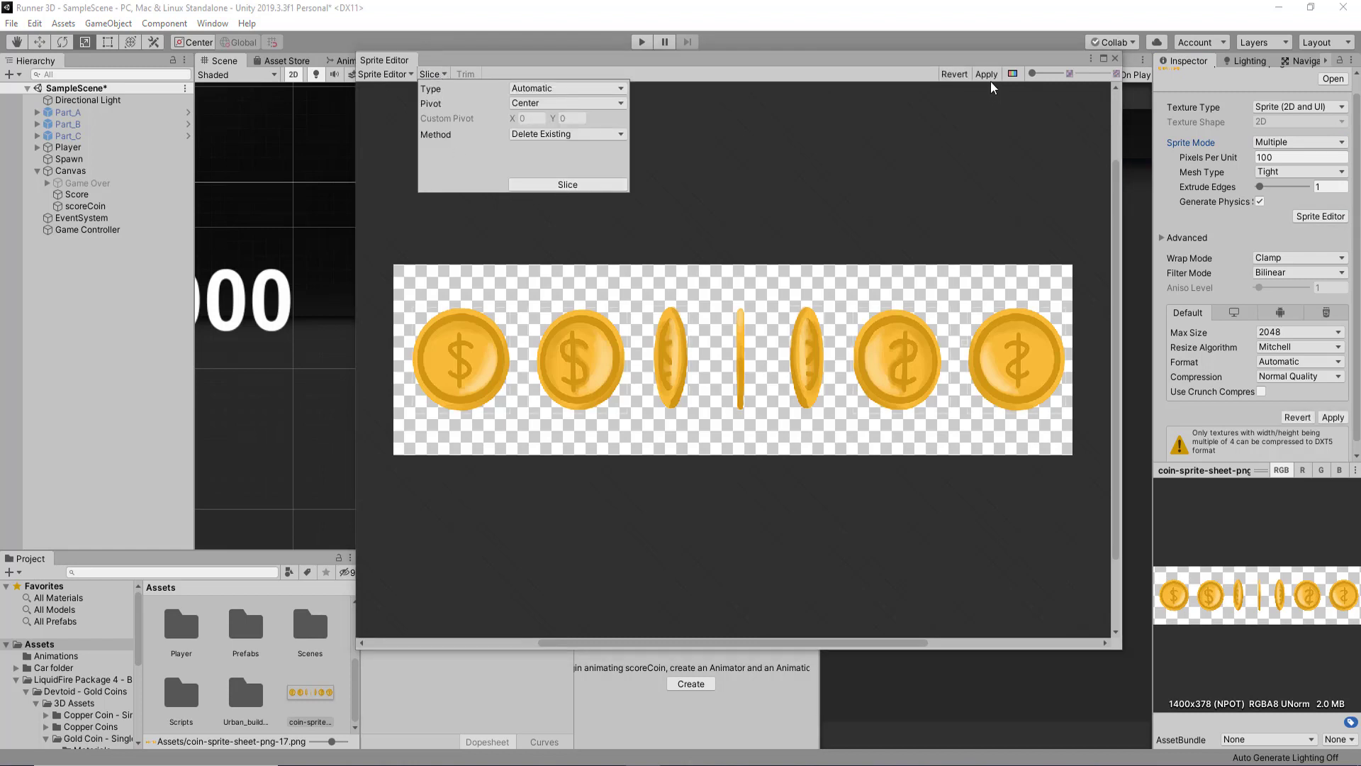
click(986, 74)
click(1114, 58)
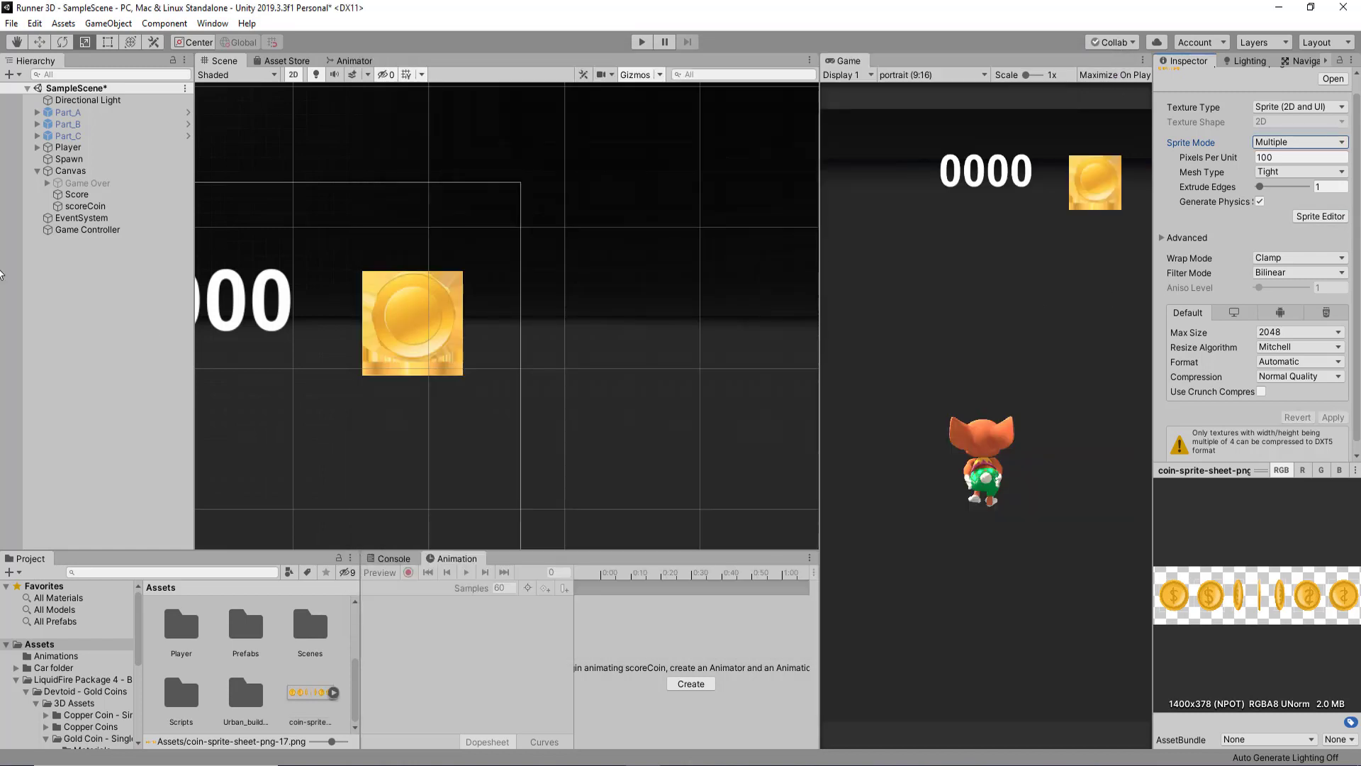
Replace scoreCoin's Raw Image with an Image component using a coin-sprite-sheet frame as source.
click(85, 206)
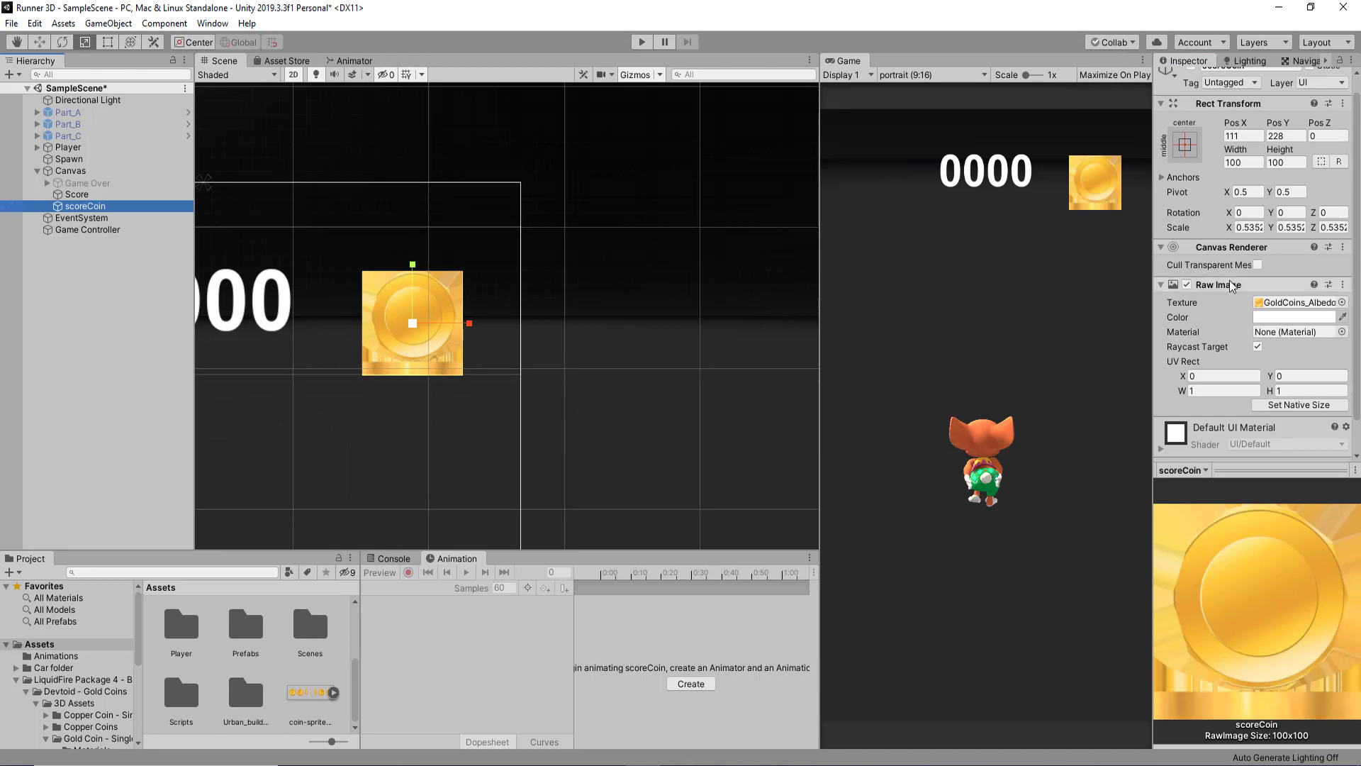
right_click(1232, 285)
click(1237, 319)
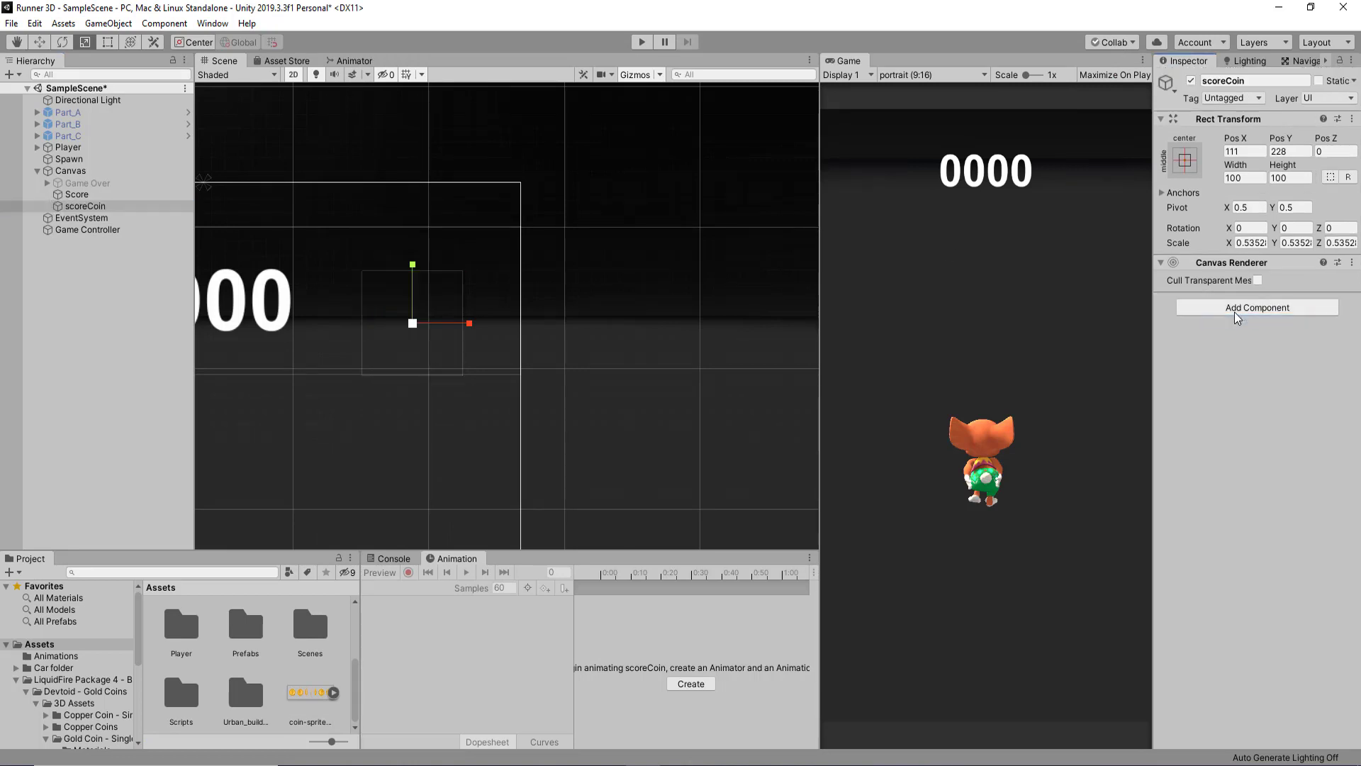
click(1237, 309)
text(image)
key(Return)
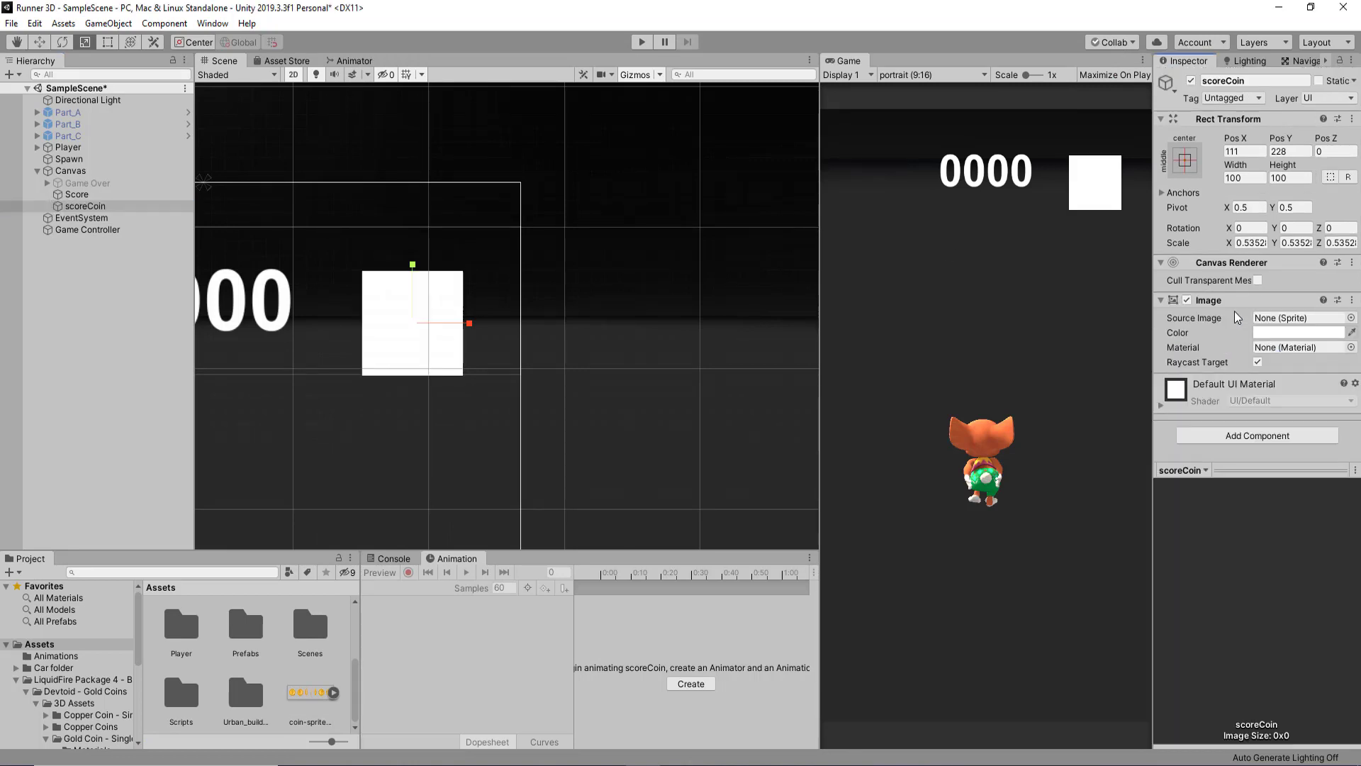
click(333, 692)
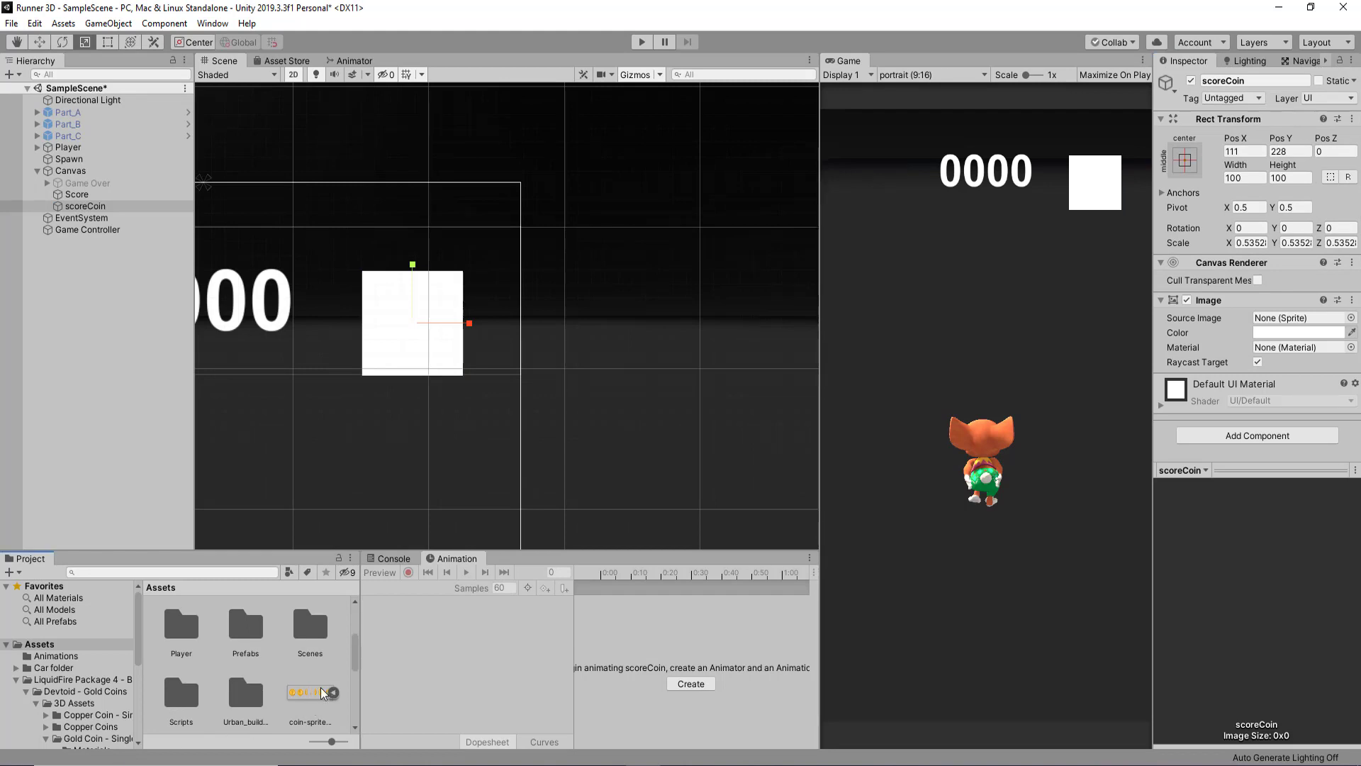
scroll(241, 666, down, 2)
drag(219, 665, 1297, 317)
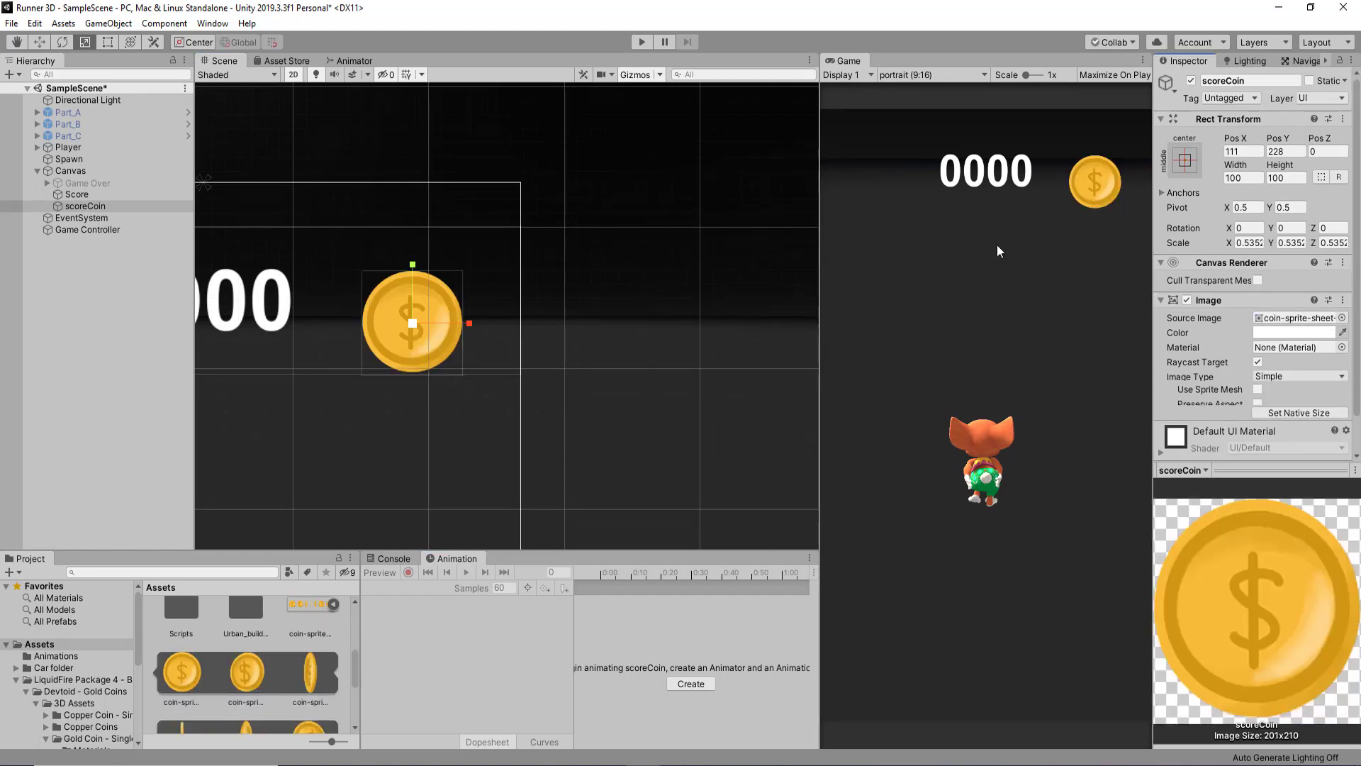
Shrink the coin to about 0.268 scale and place it above the score at 101.2, 265.4.
click(127, 205)
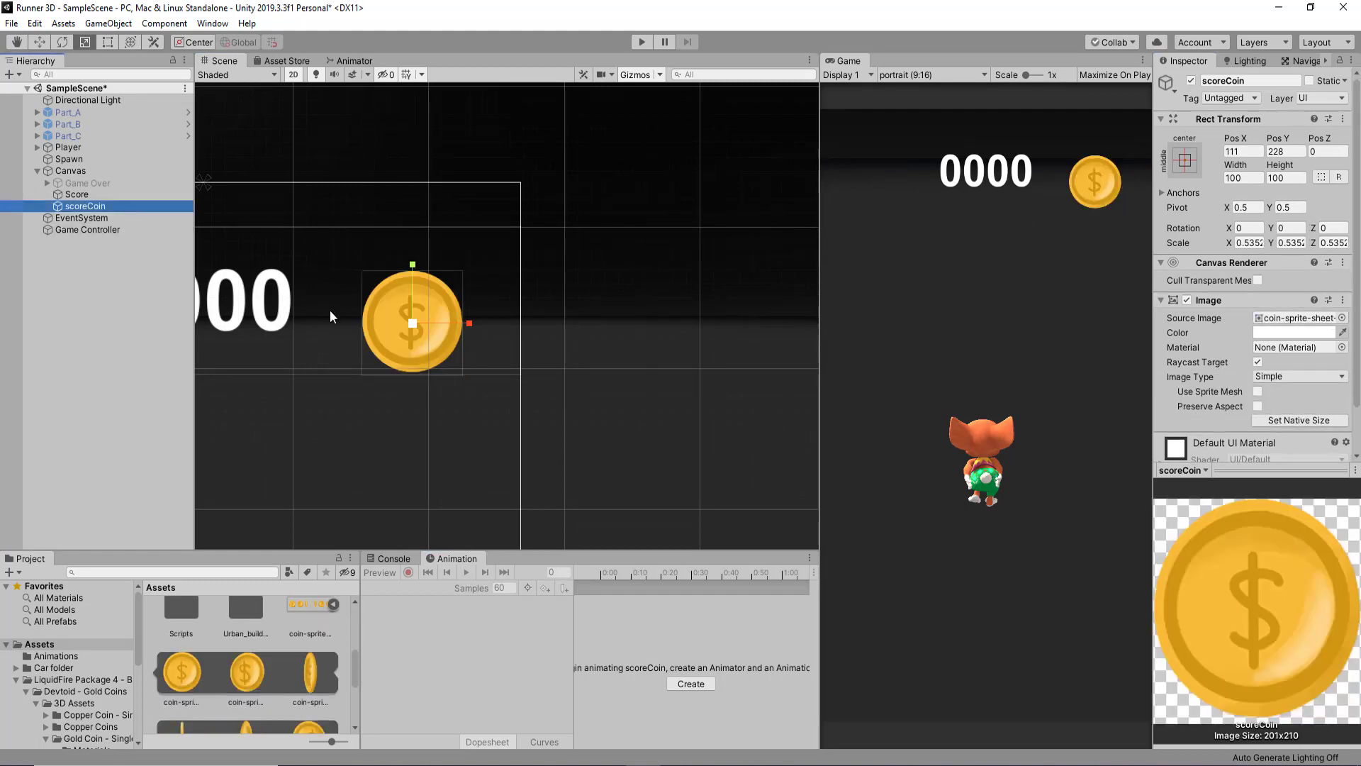
drag(414, 323, 416, 348)
key(w)
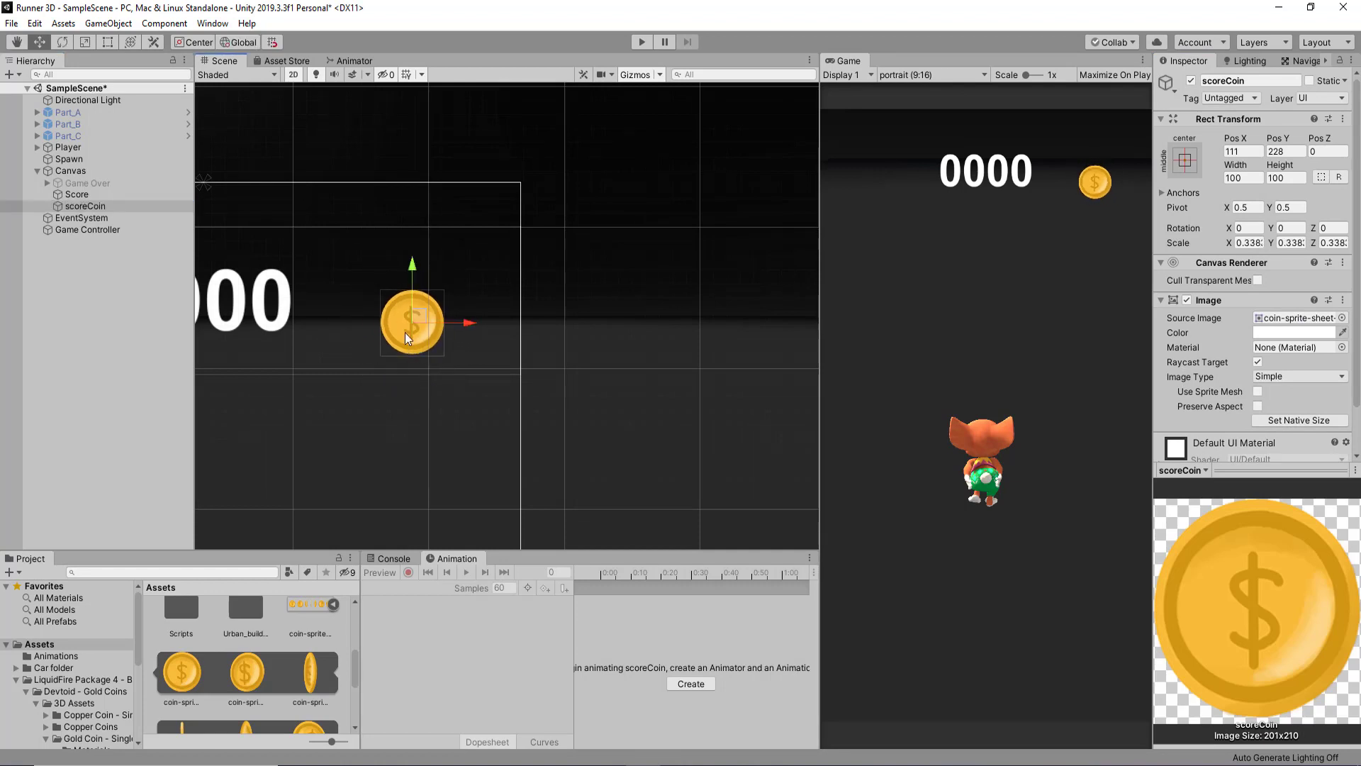
drag(414, 272, 438, 248)
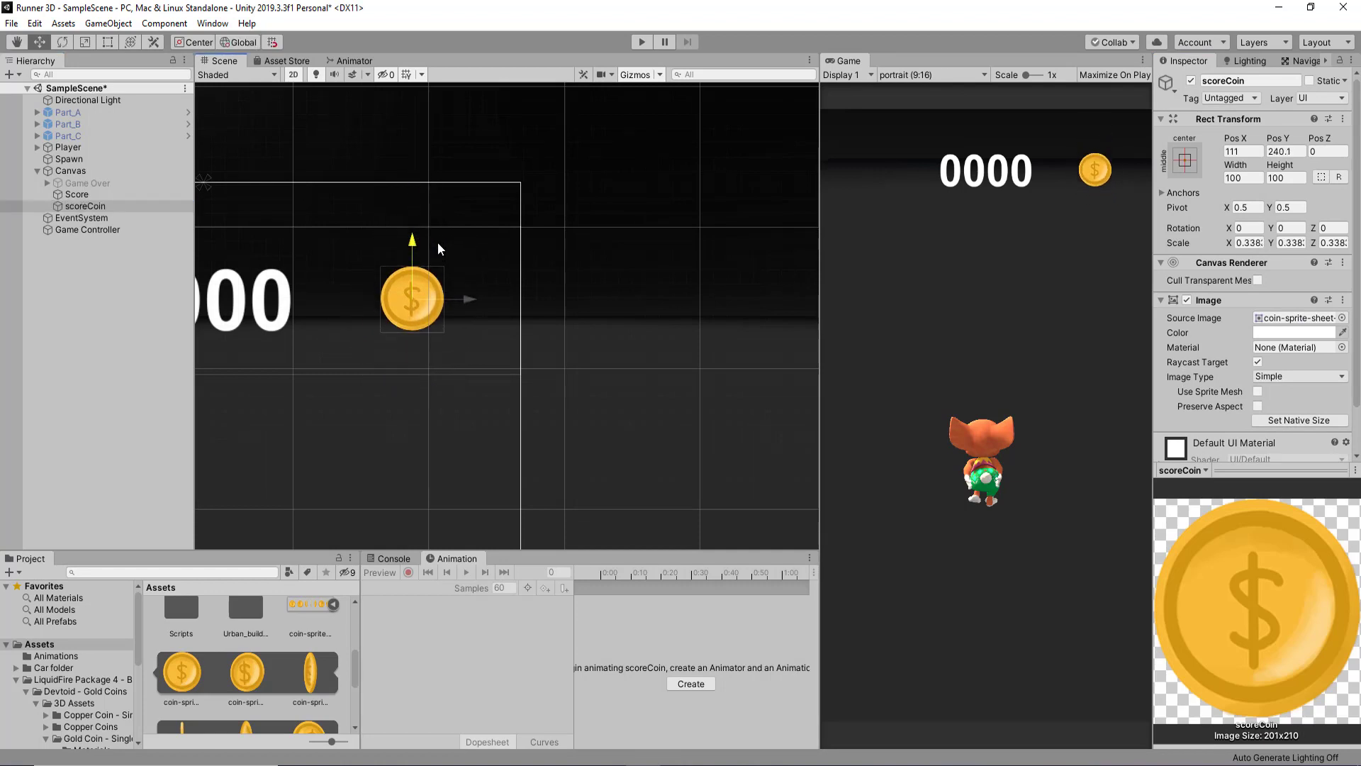
drag(471, 299, 456, 303)
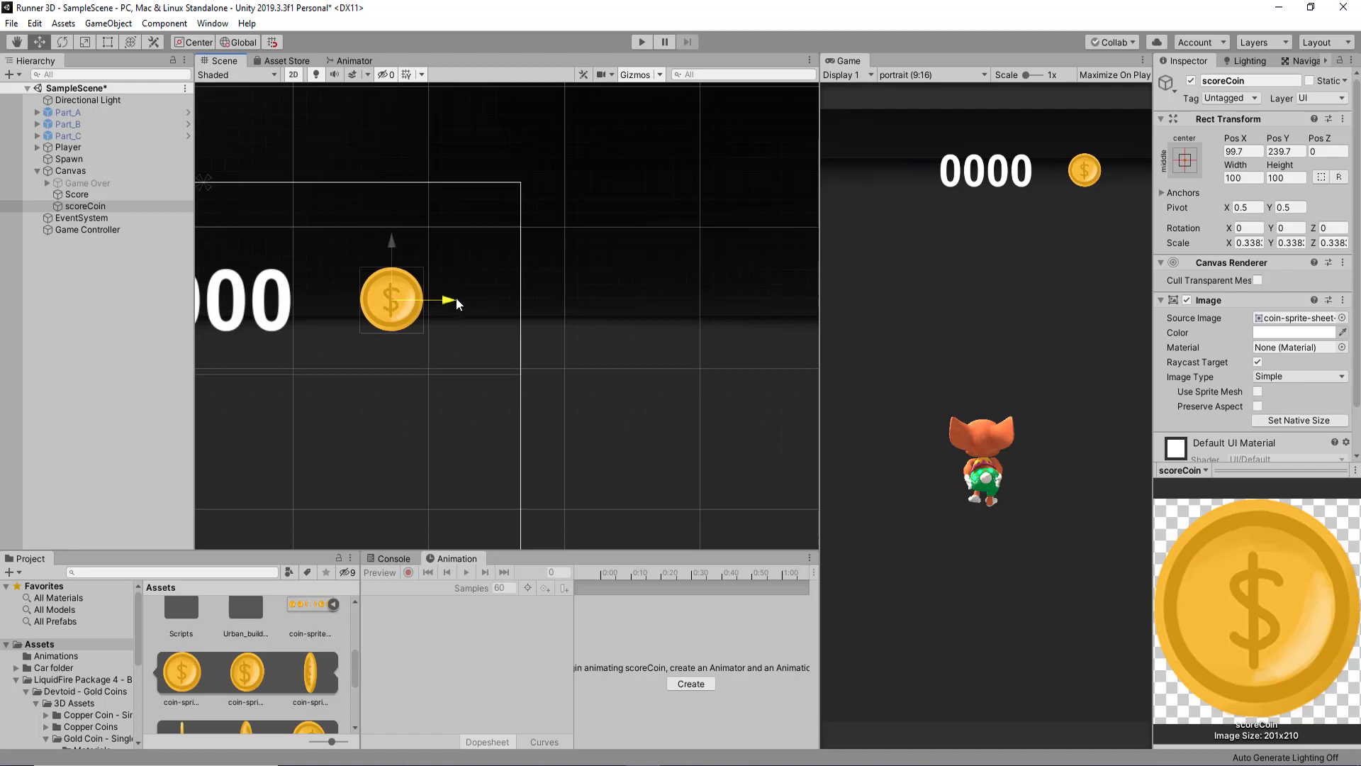
drag(395, 239, 396, 188)
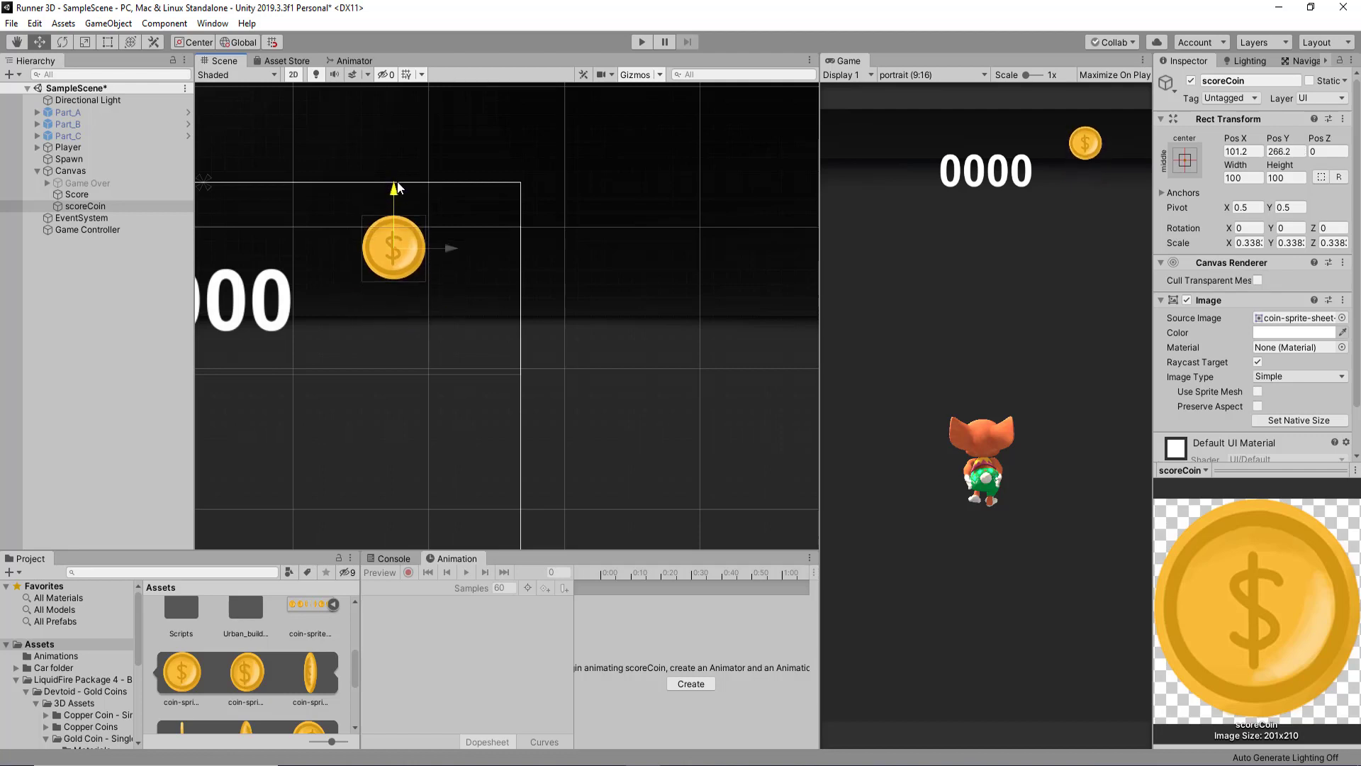
key(r)
drag(396, 245, 401, 259)
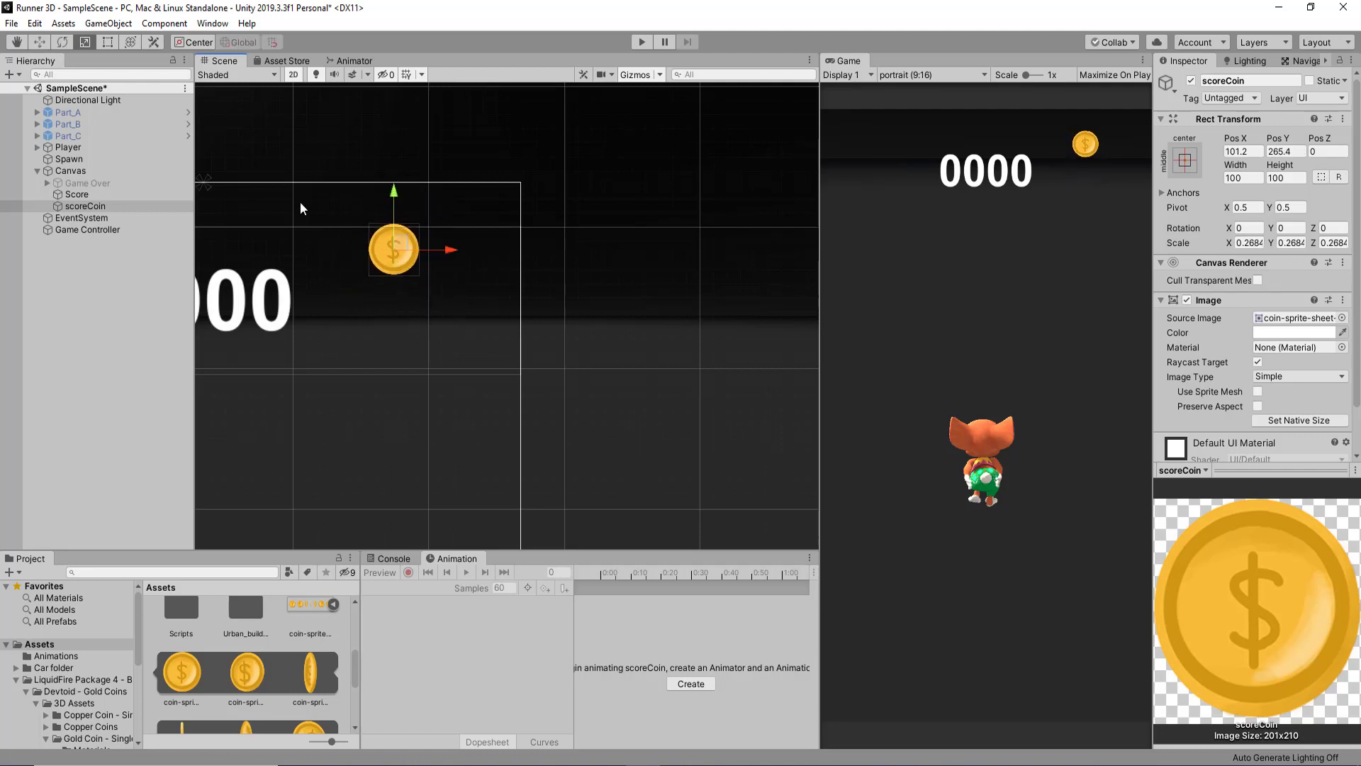
Create a UI Text child under scoreCoin and resize its rectangle beside the coin.
key(w)
right_click(91, 206)
mouse_move(193, 457)
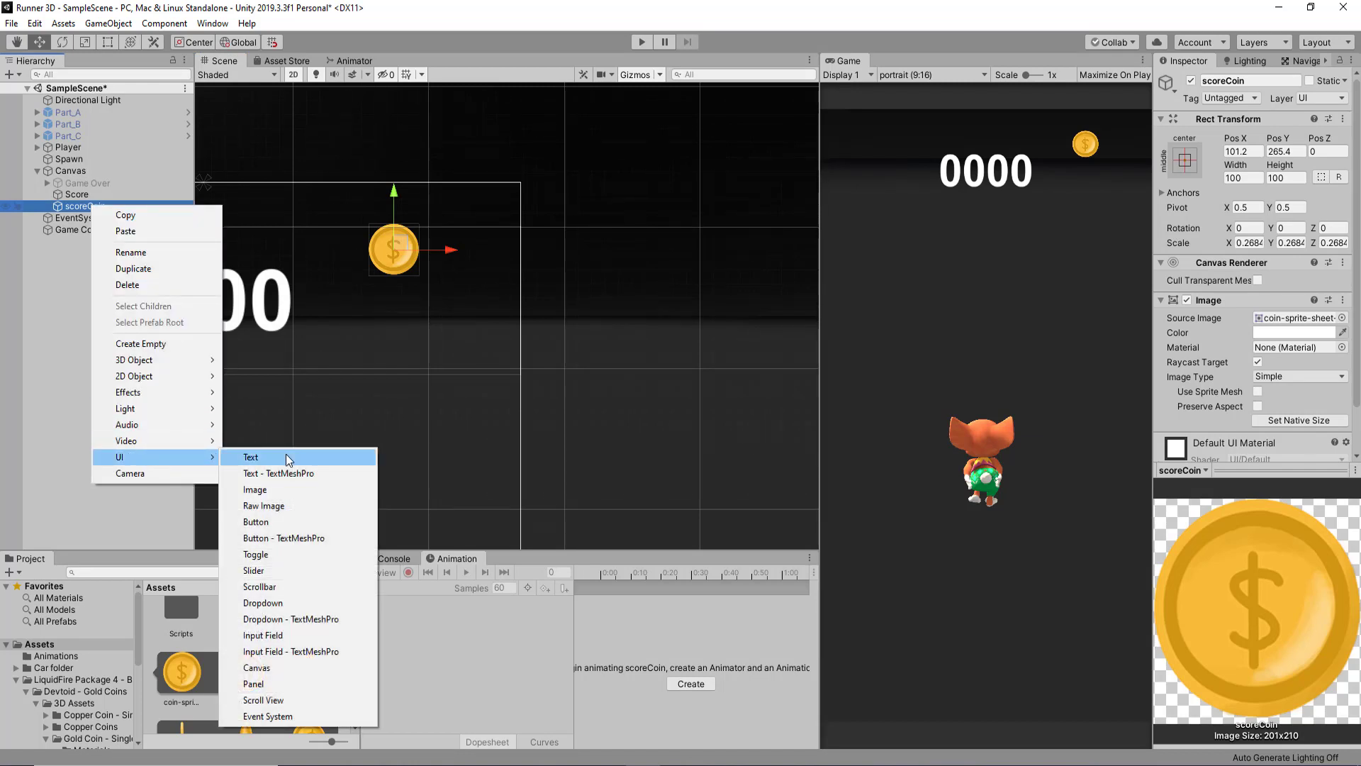
click(289, 458)
key(e)
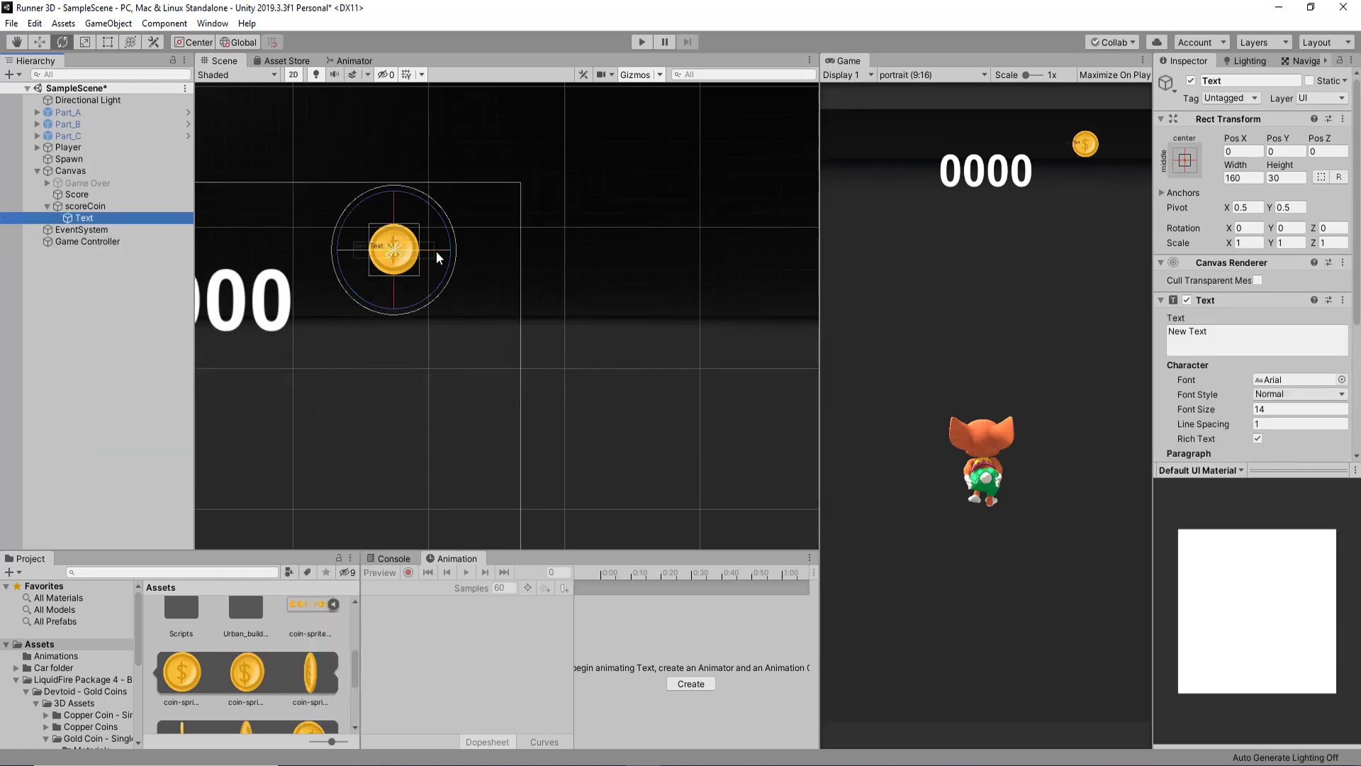
key(t)
drag(434, 249, 510, 251)
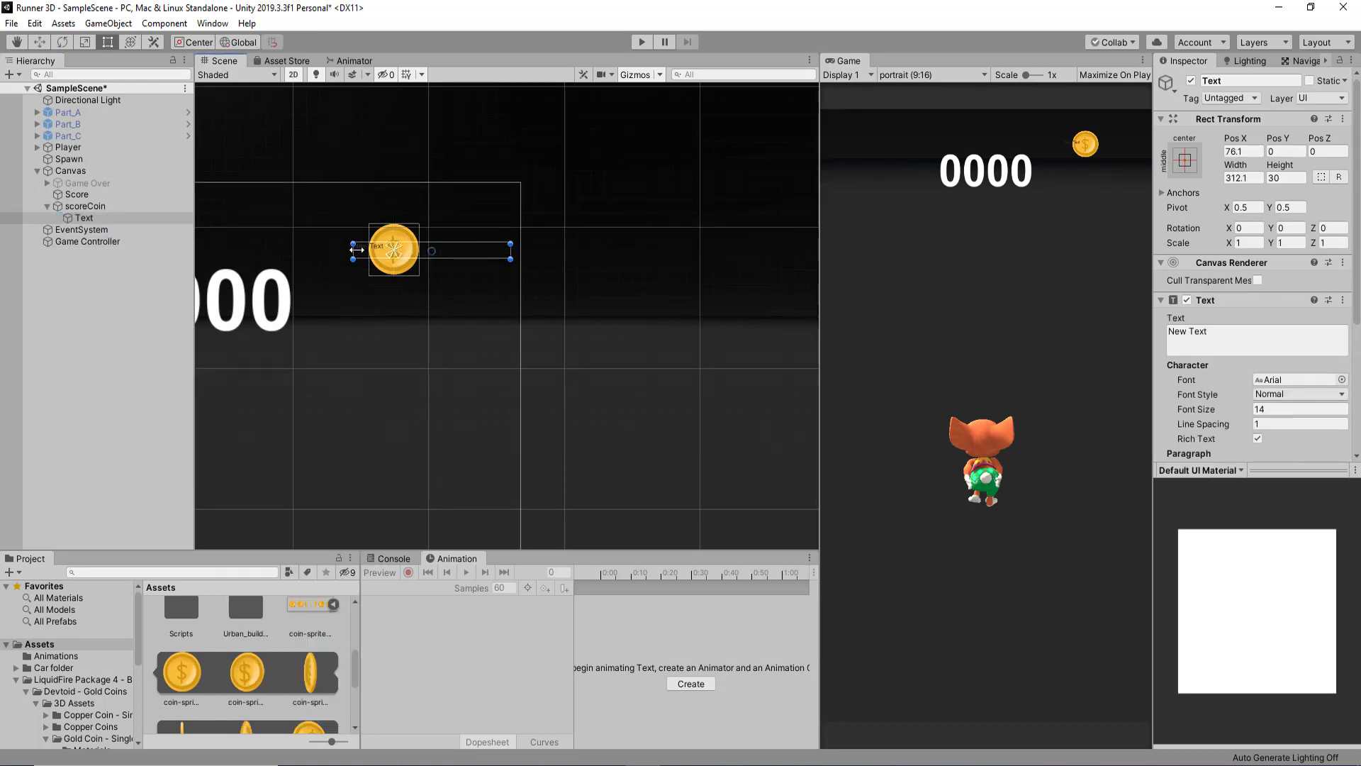
mouse_move(353, 250)
mouse_down()
mouse_move(425, 249)
mouse_move(441, 274)
mouse_move(454, 225)
mouse_up()
Make the label read 0 in white, bold, at font size 77.
click(1235, 337)
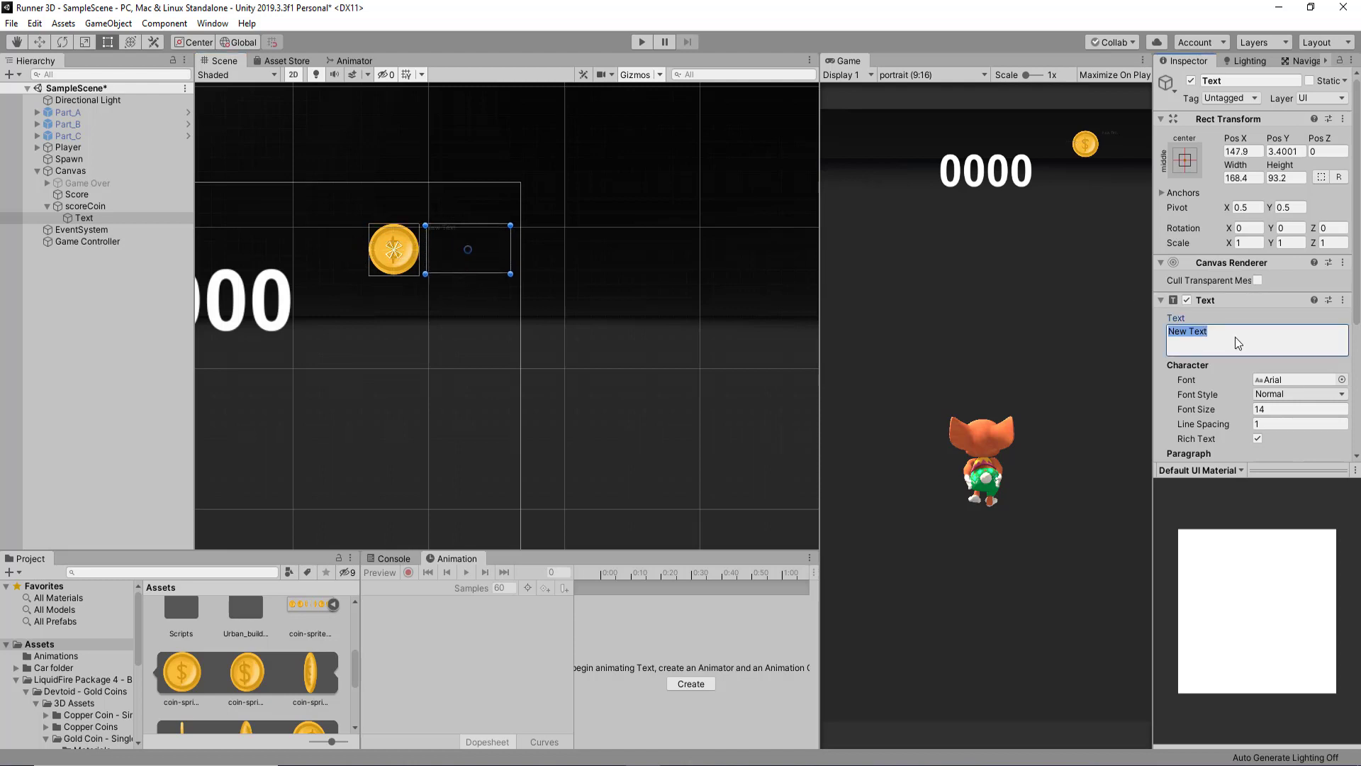
text(0)
scroll(1300, 376, down, 3)
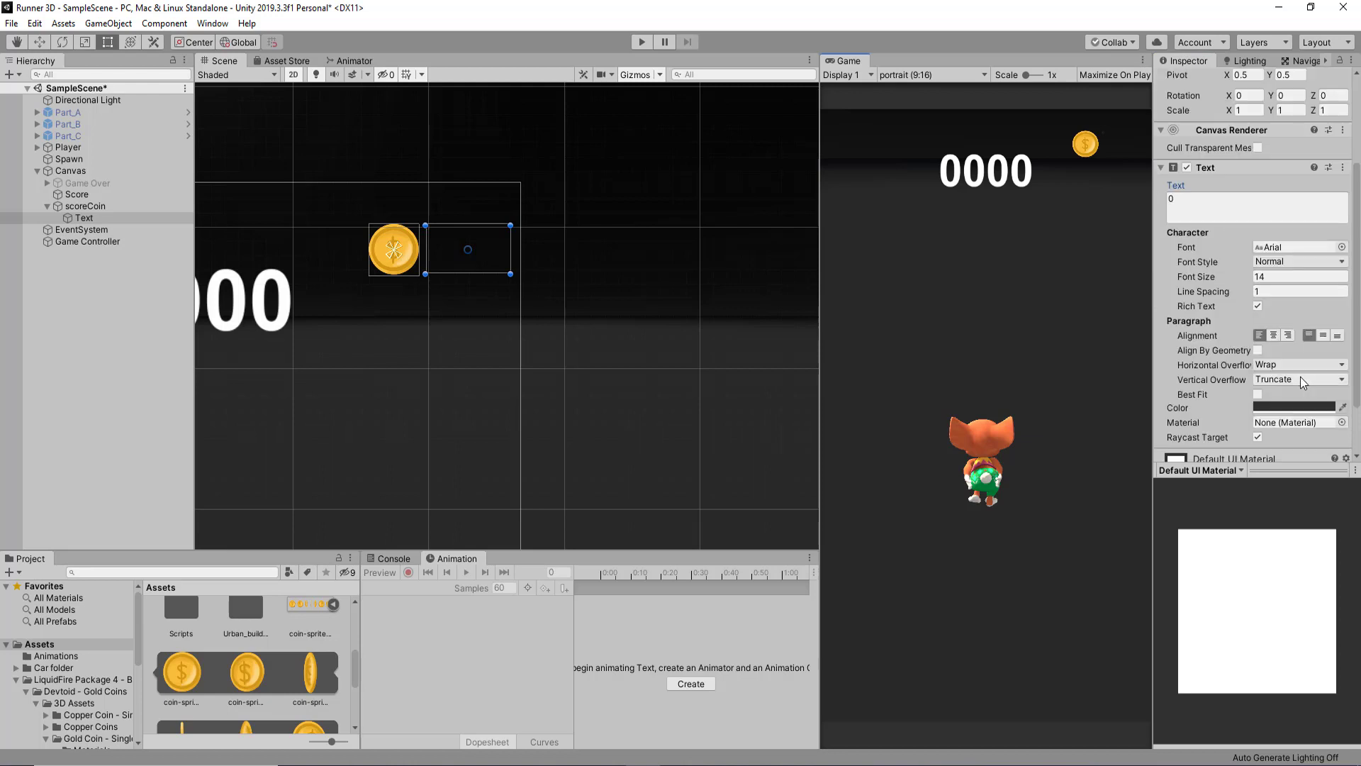
click(1294, 407)
click(1297, 408)
click(1299, 409)
drag(1170, 333, 1134, 304)
click(1263, 225)
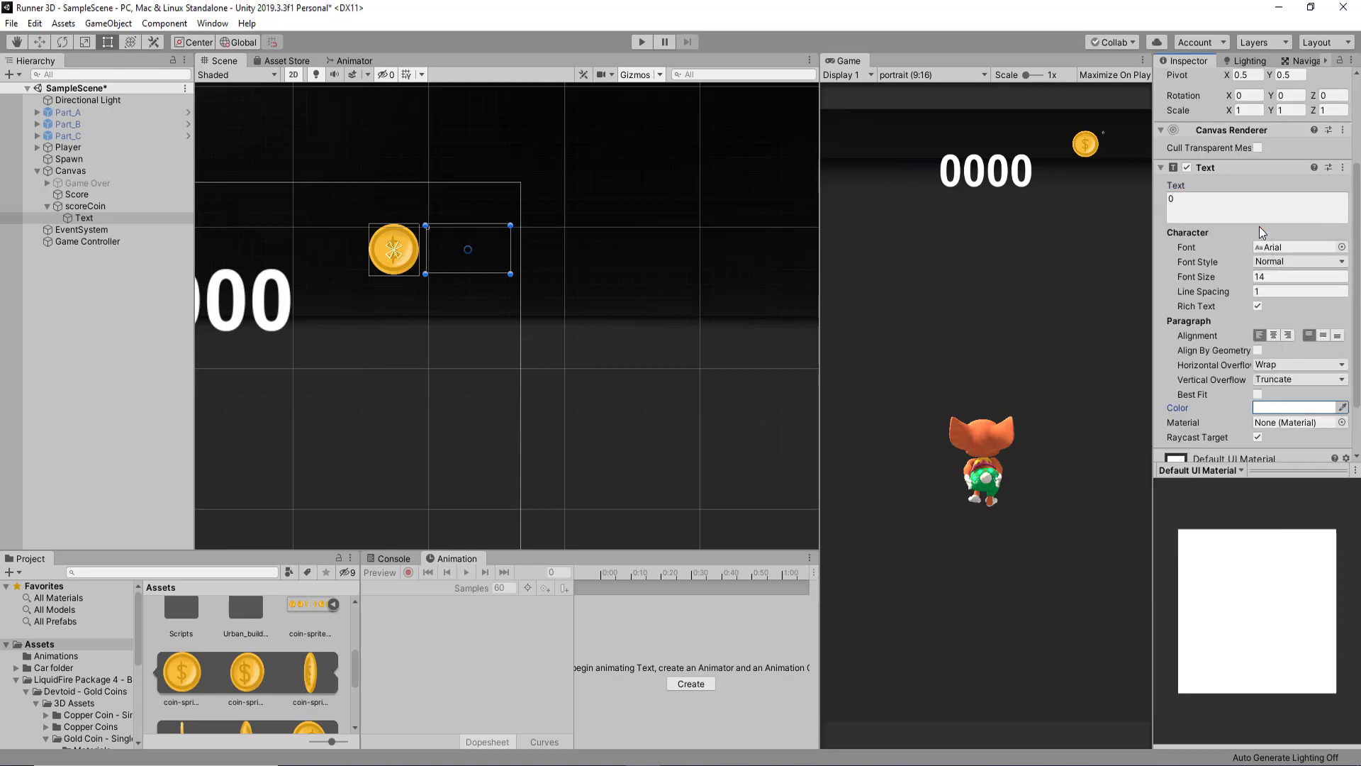
click(1272, 264)
click(1269, 278)
click(1269, 262)
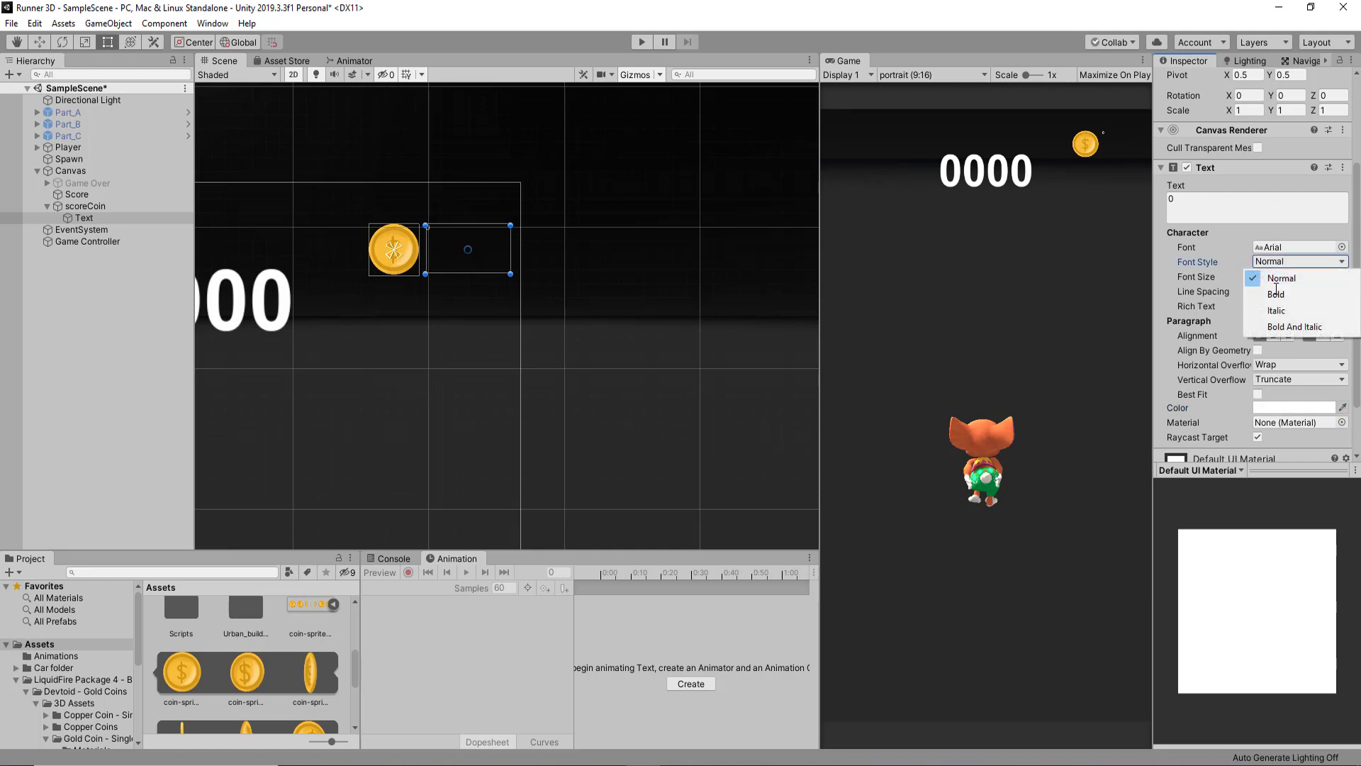
click(1266, 278)
drag(1247, 286, 1289, 294)
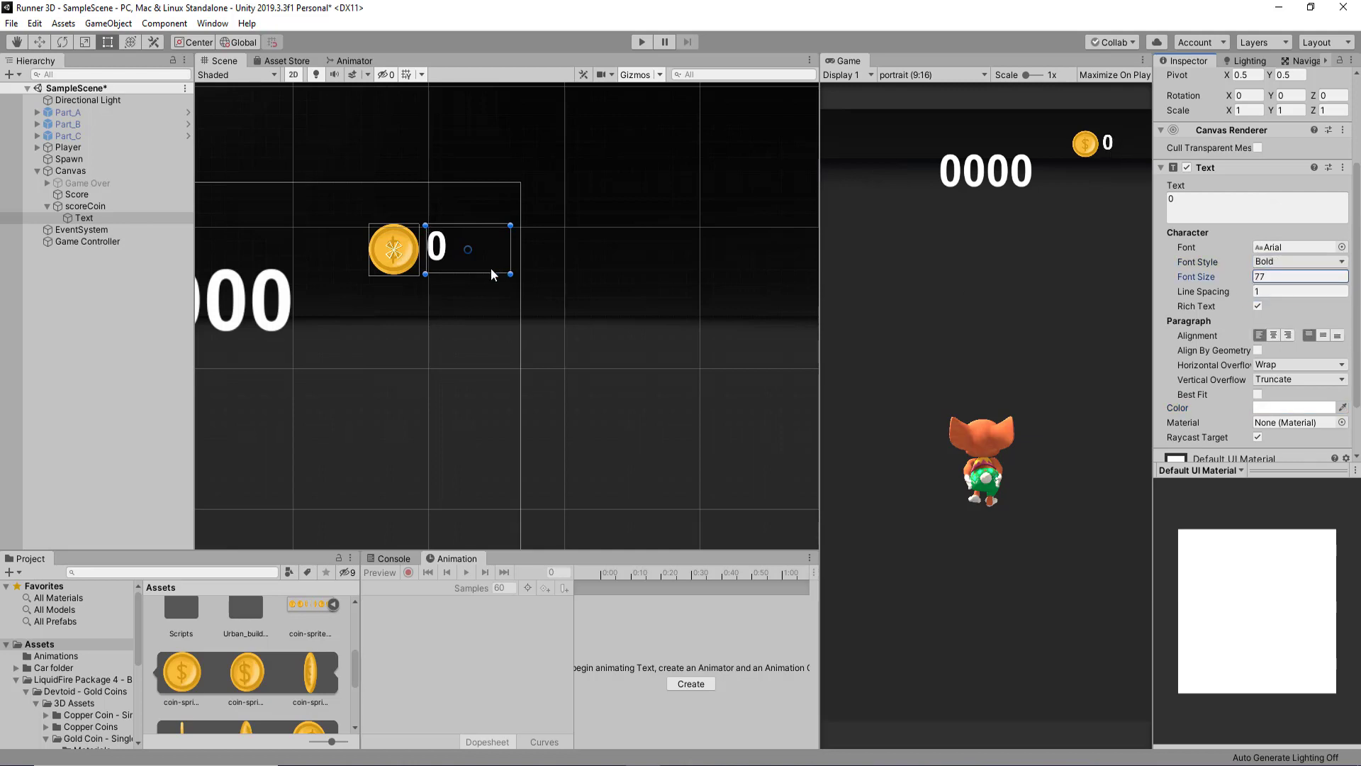
Heighten the Text box, centre the 0 vertically, and nudge it slightly right.
drag(494, 274, 490, 283)
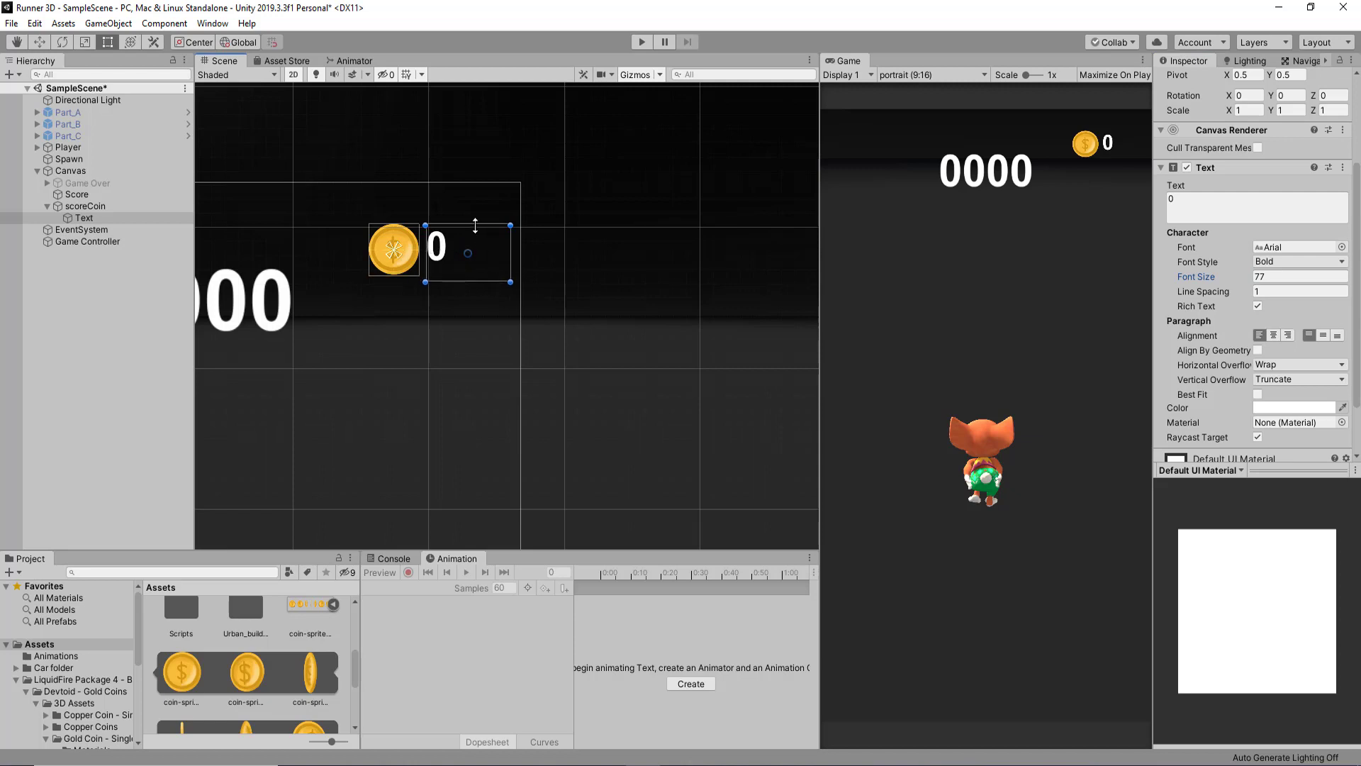
drag(475, 226, 475, 215)
key(w)
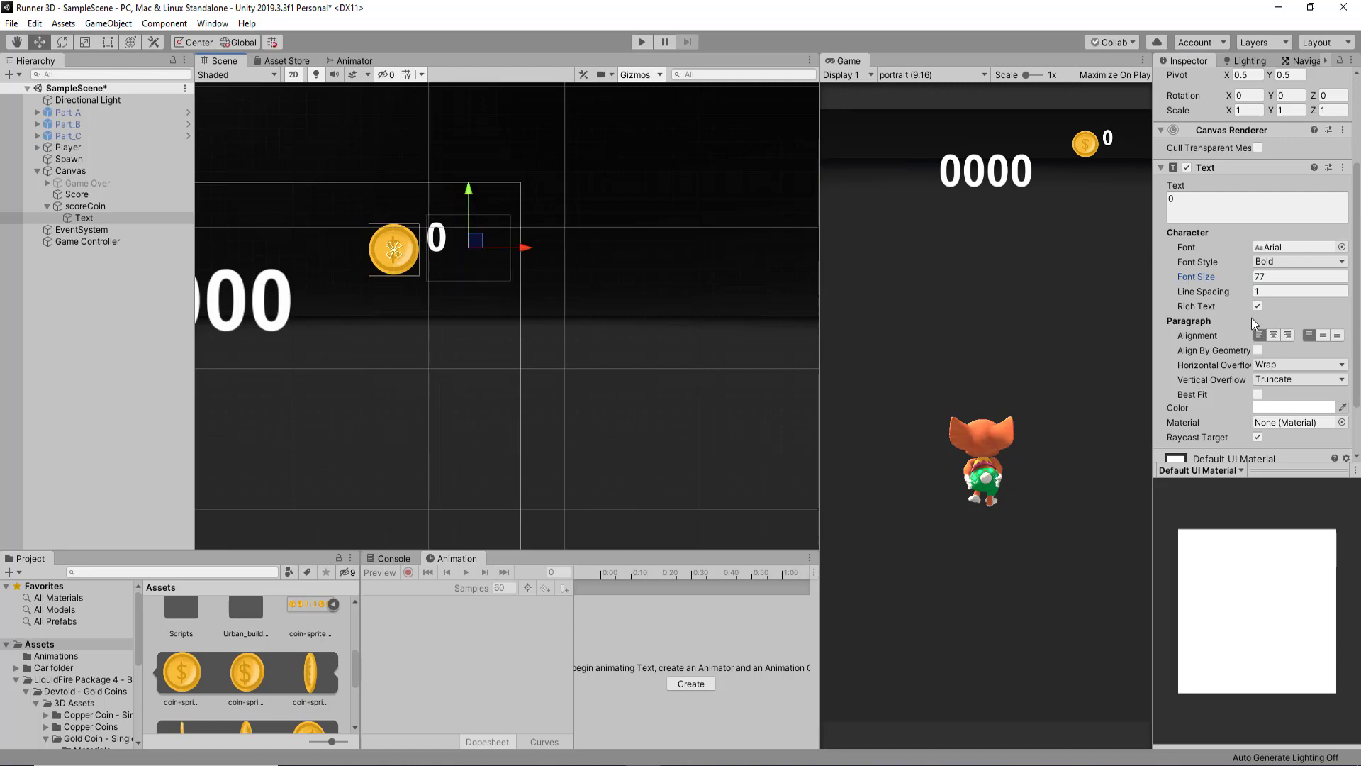
click(1323, 335)
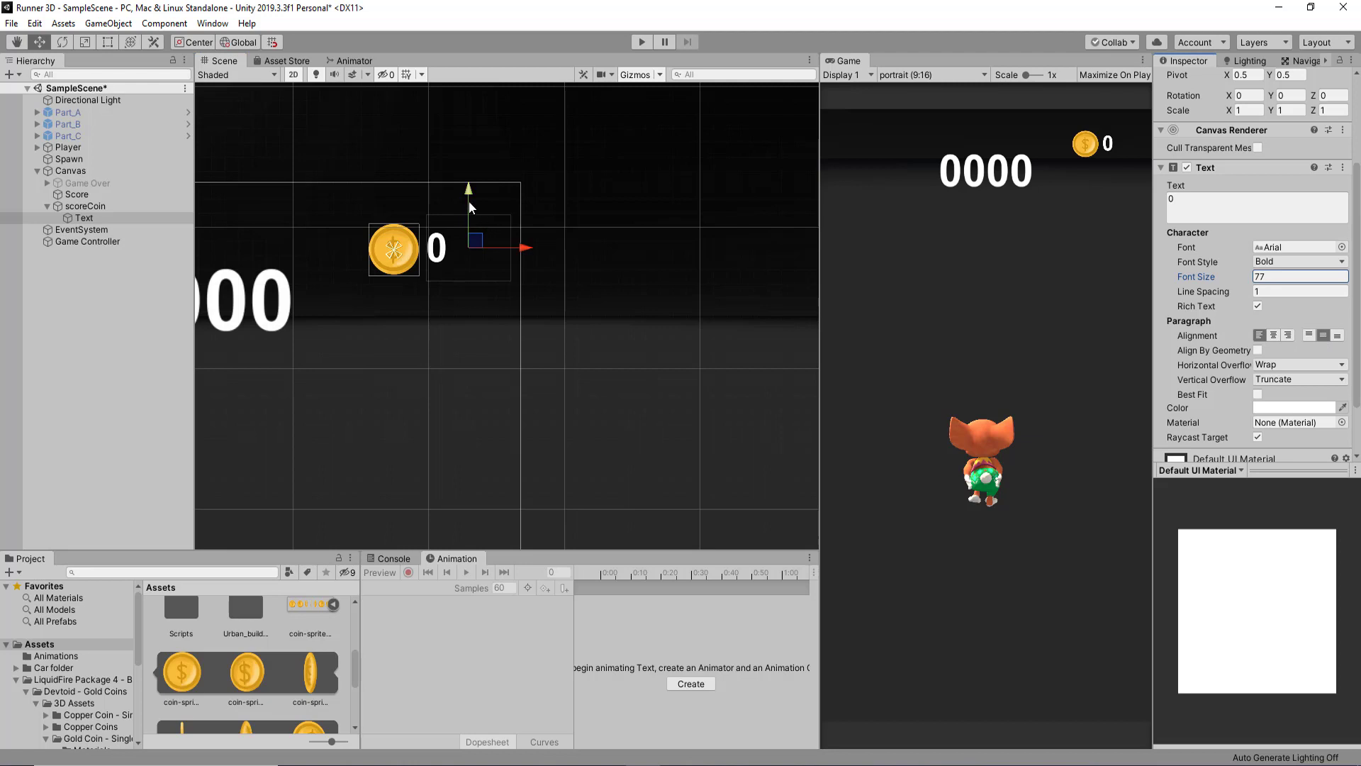
drag(512, 249, 518, 253)
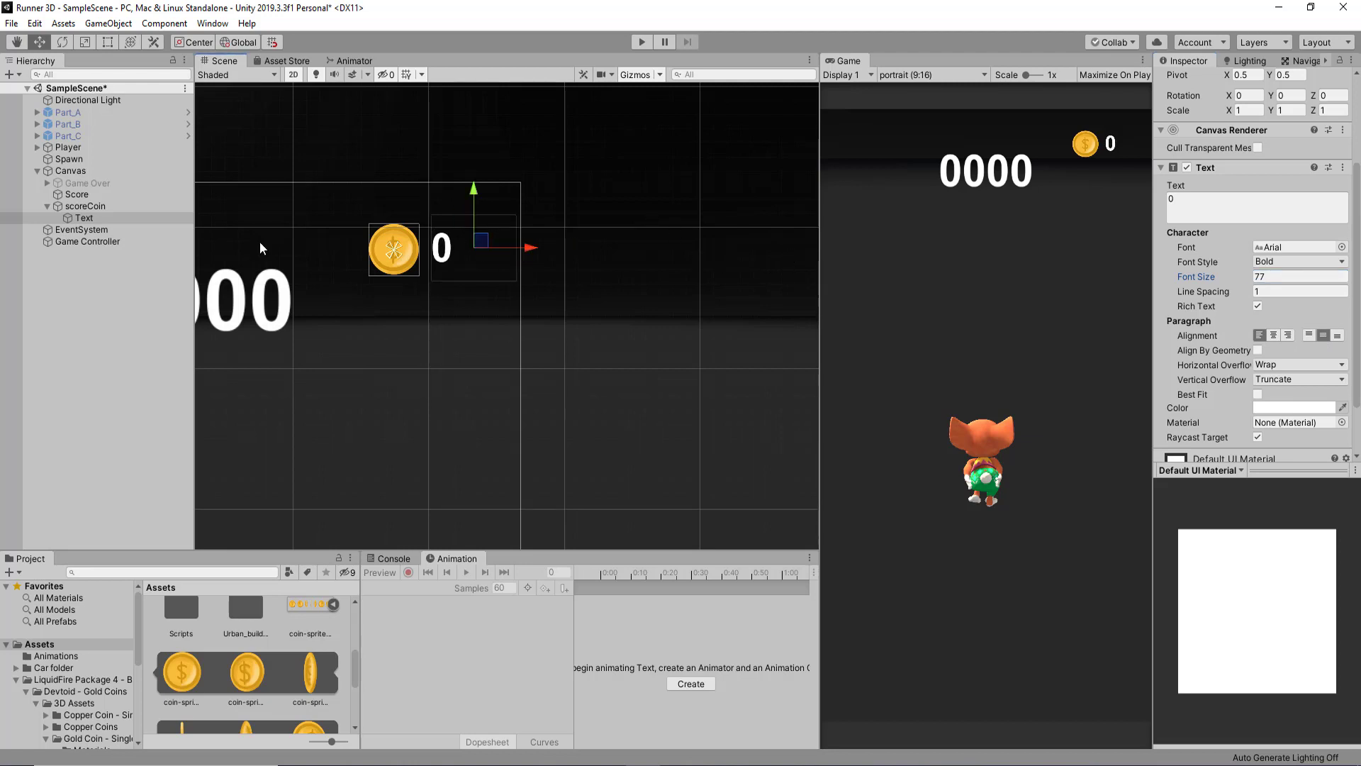
click(120, 243)
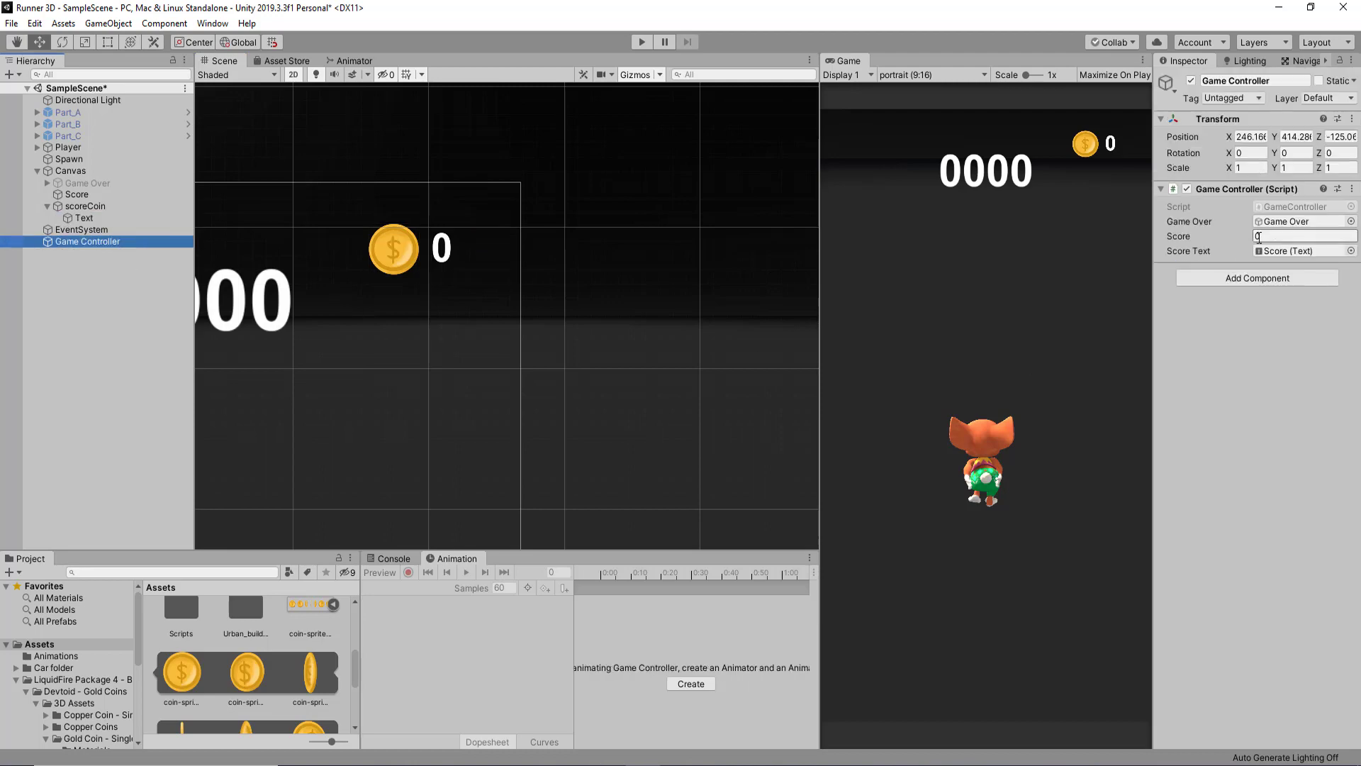
Declare a public int scoreCoin field below the score field in GameController.cs.
double_click(1273, 206)
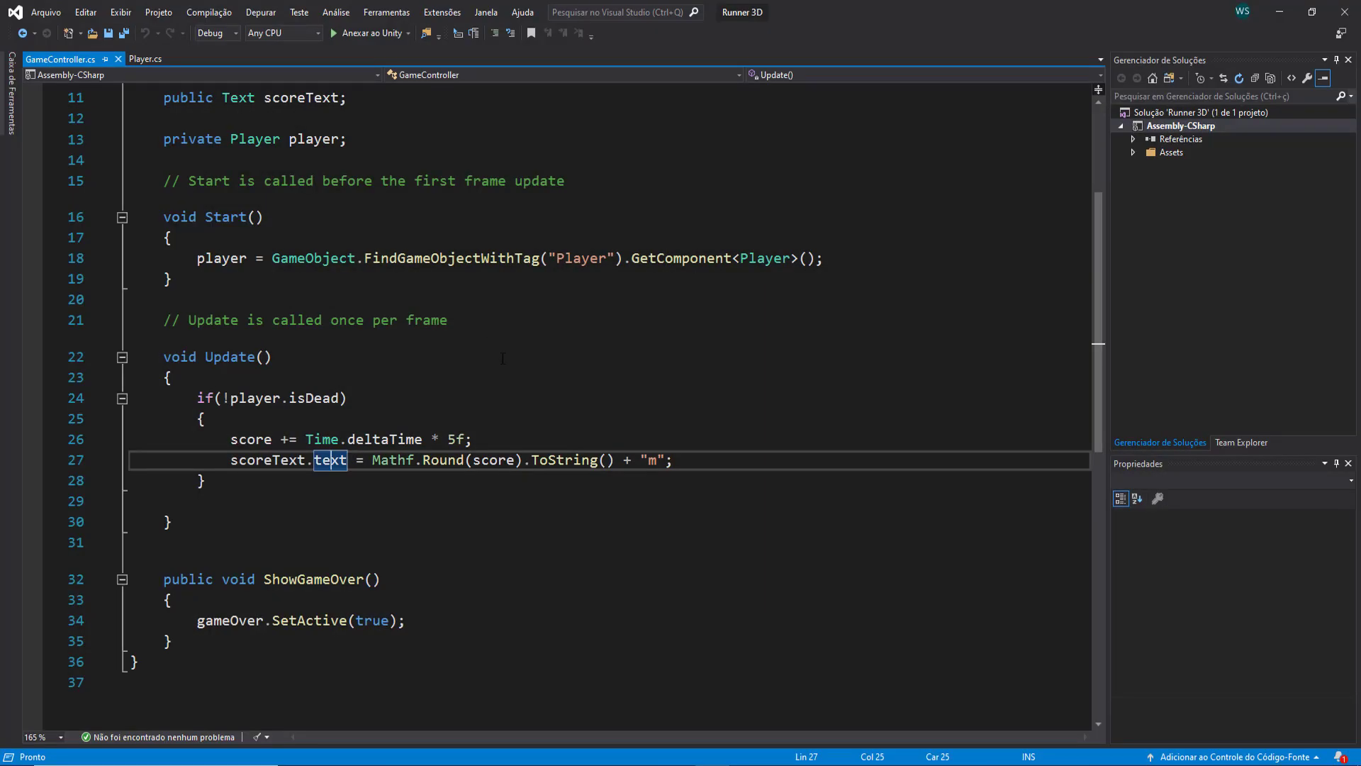
scroll(502, 358, up, 1)
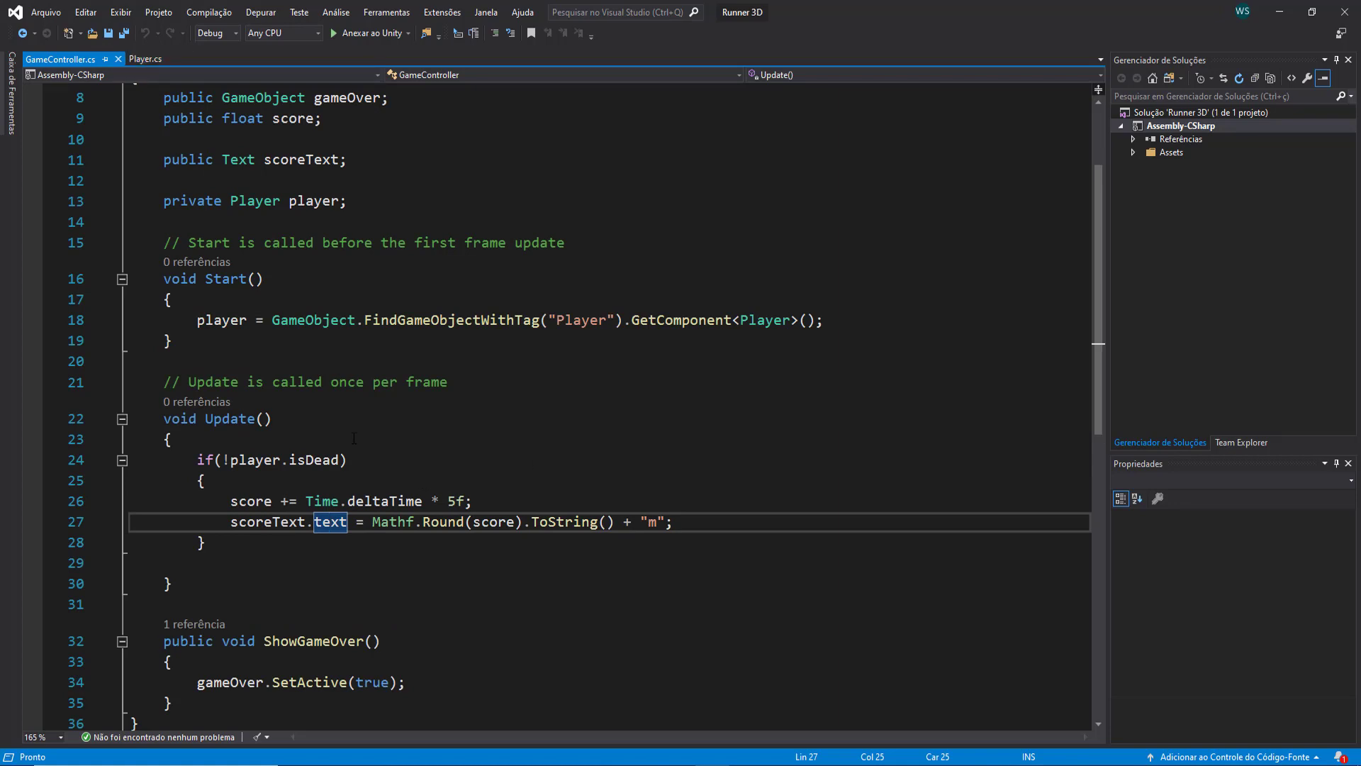
scroll(354, 437, down, 1)
scroll(354, 438, down, 1)
scroll(353, 437, up, 5)
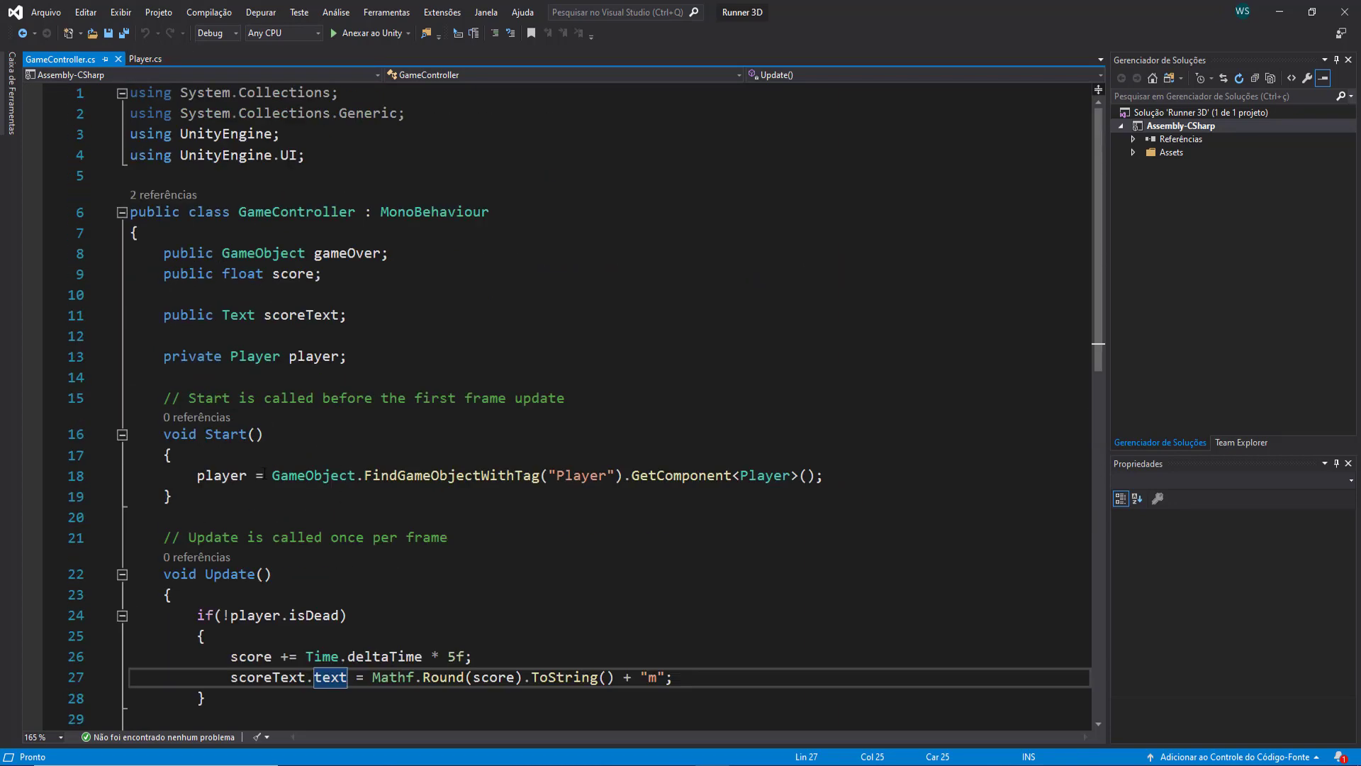
click(371, 278)
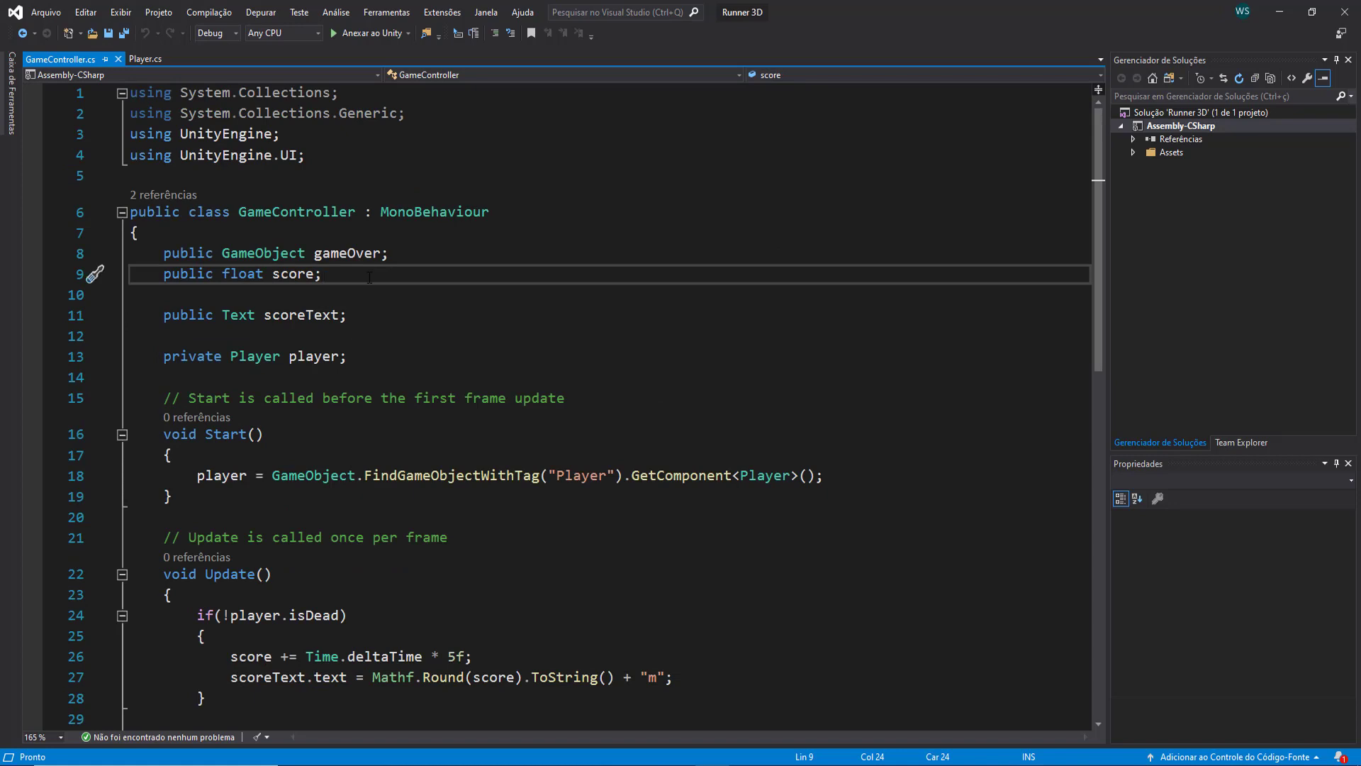
key(Return)
text(public )
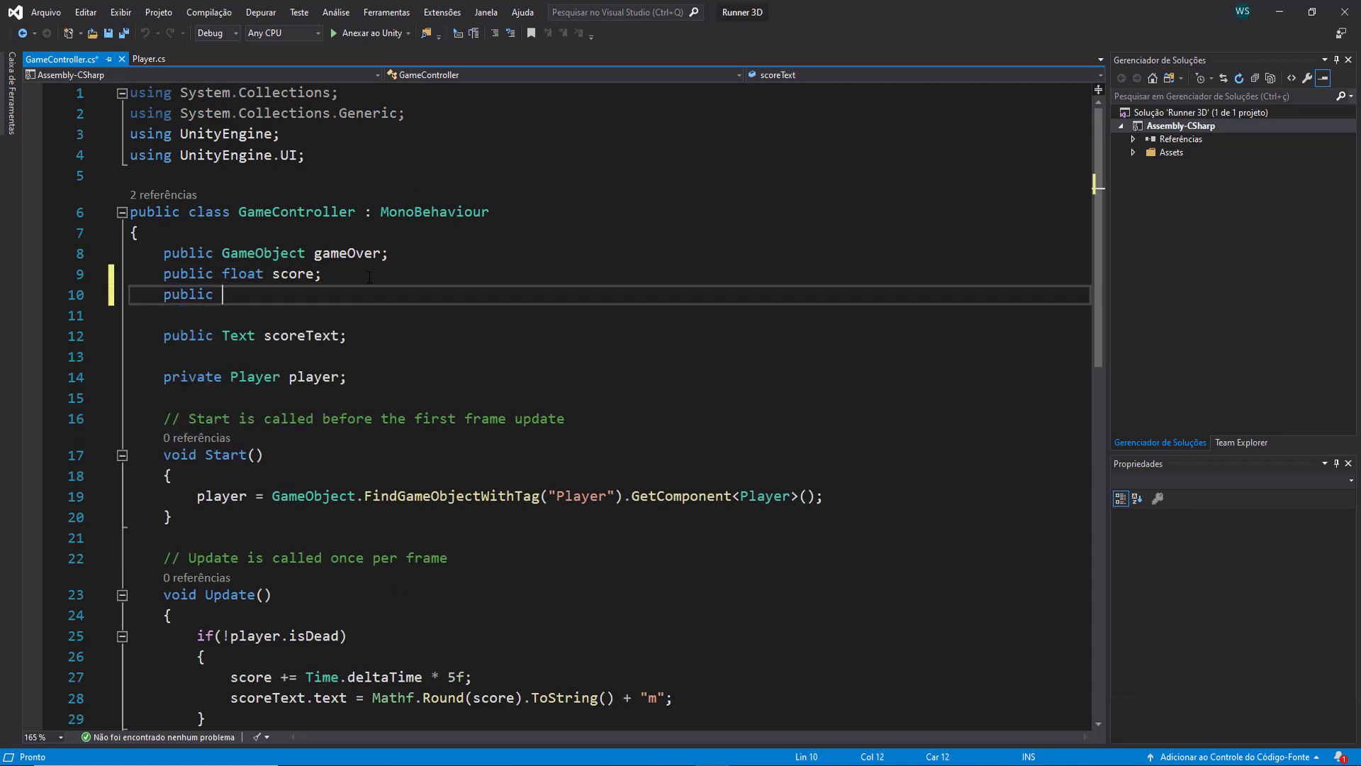
text(int scor)
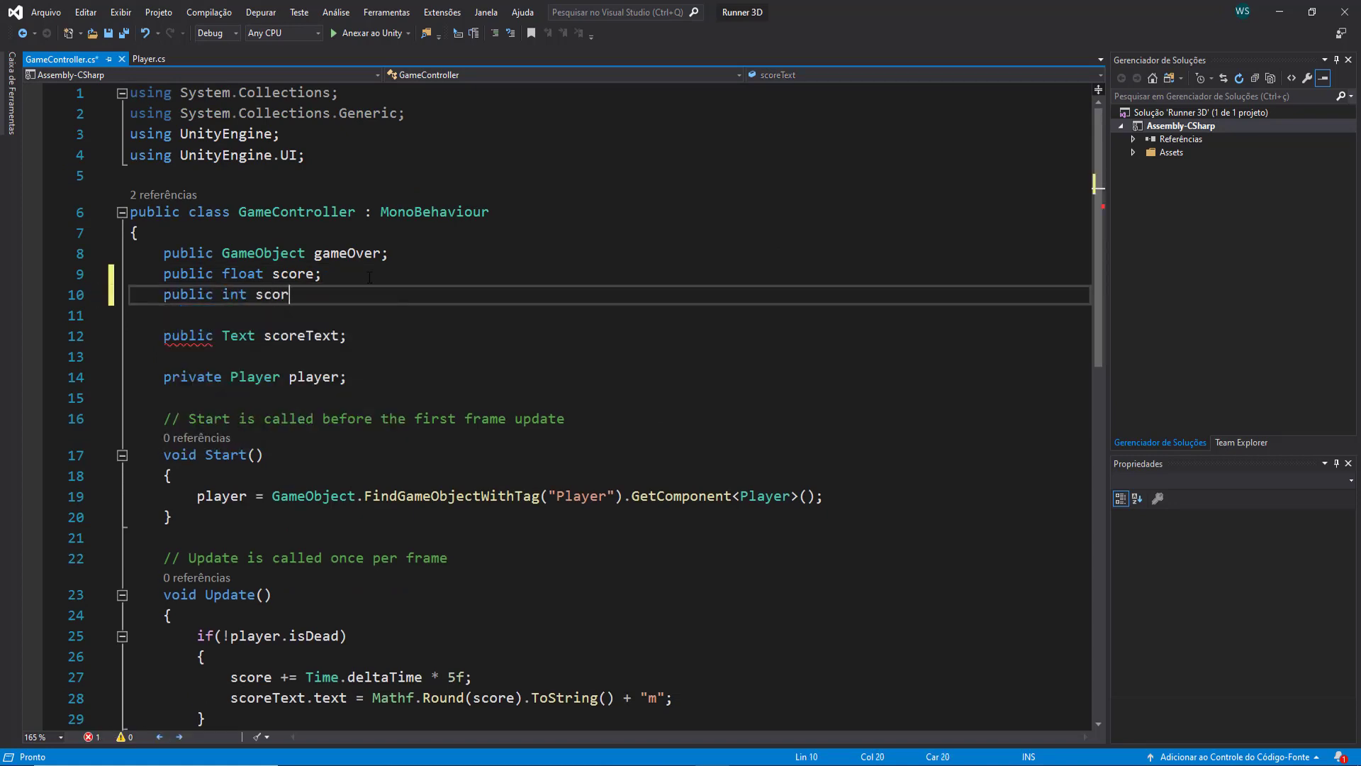
text(eCoin;)
Add a public void AddCoin() method below ShowGameOver.
scroll(406, 345, down, 5)
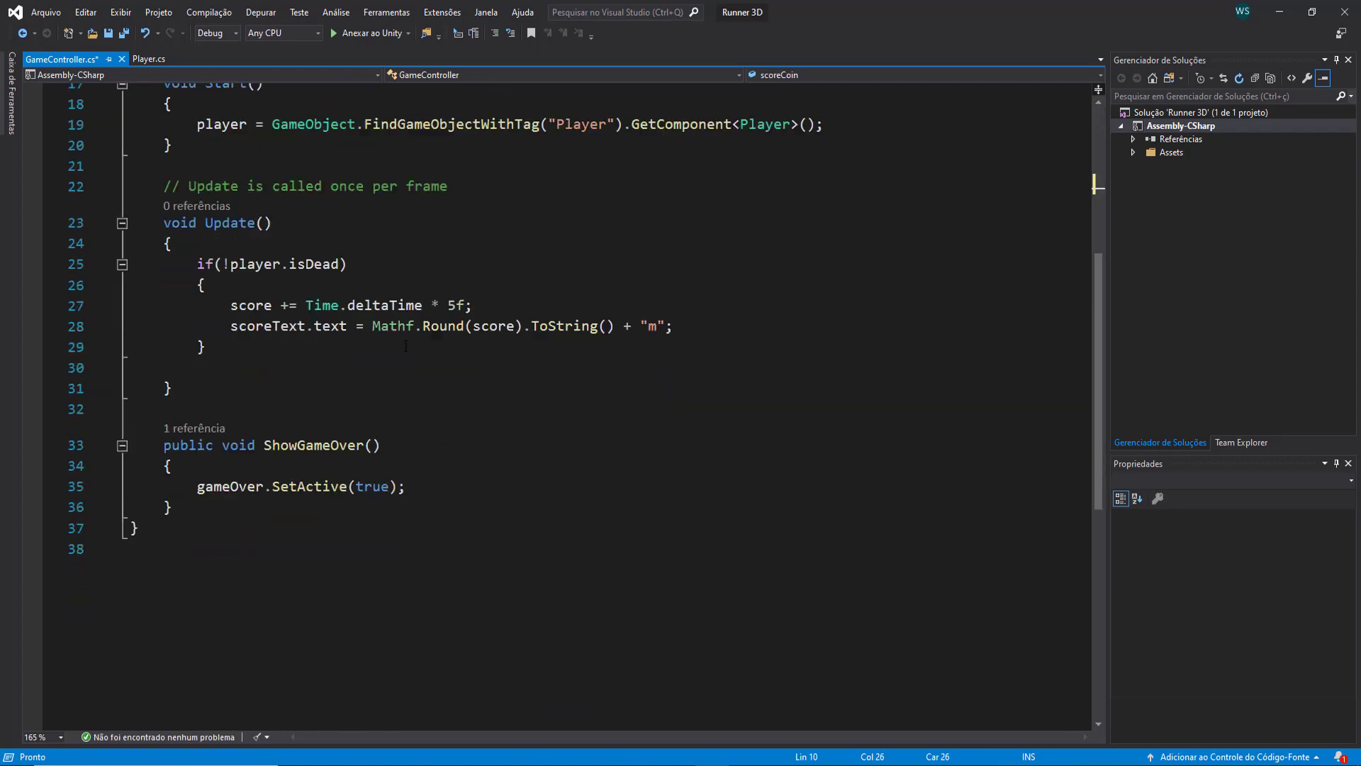
click(253, 524)
click(253, 506)
key(Return)
key(Return)
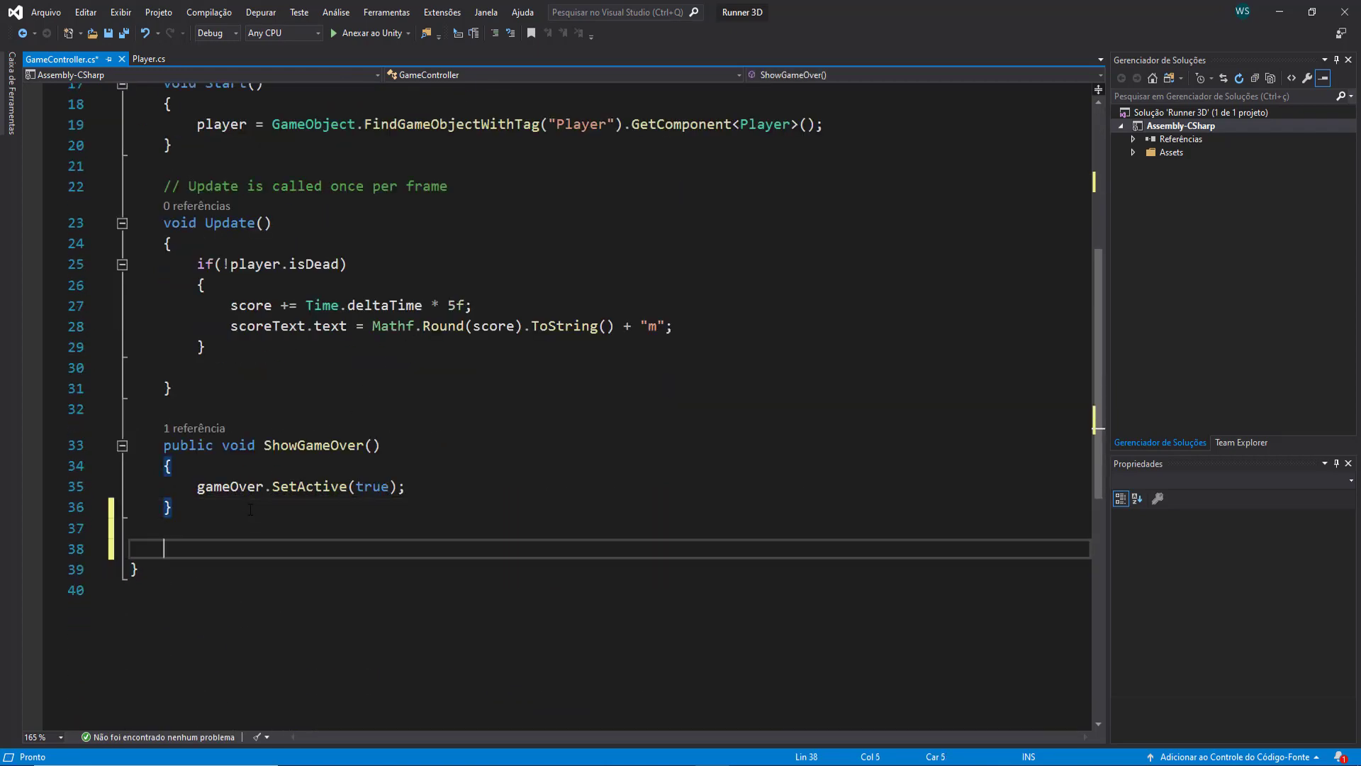
text(public void )
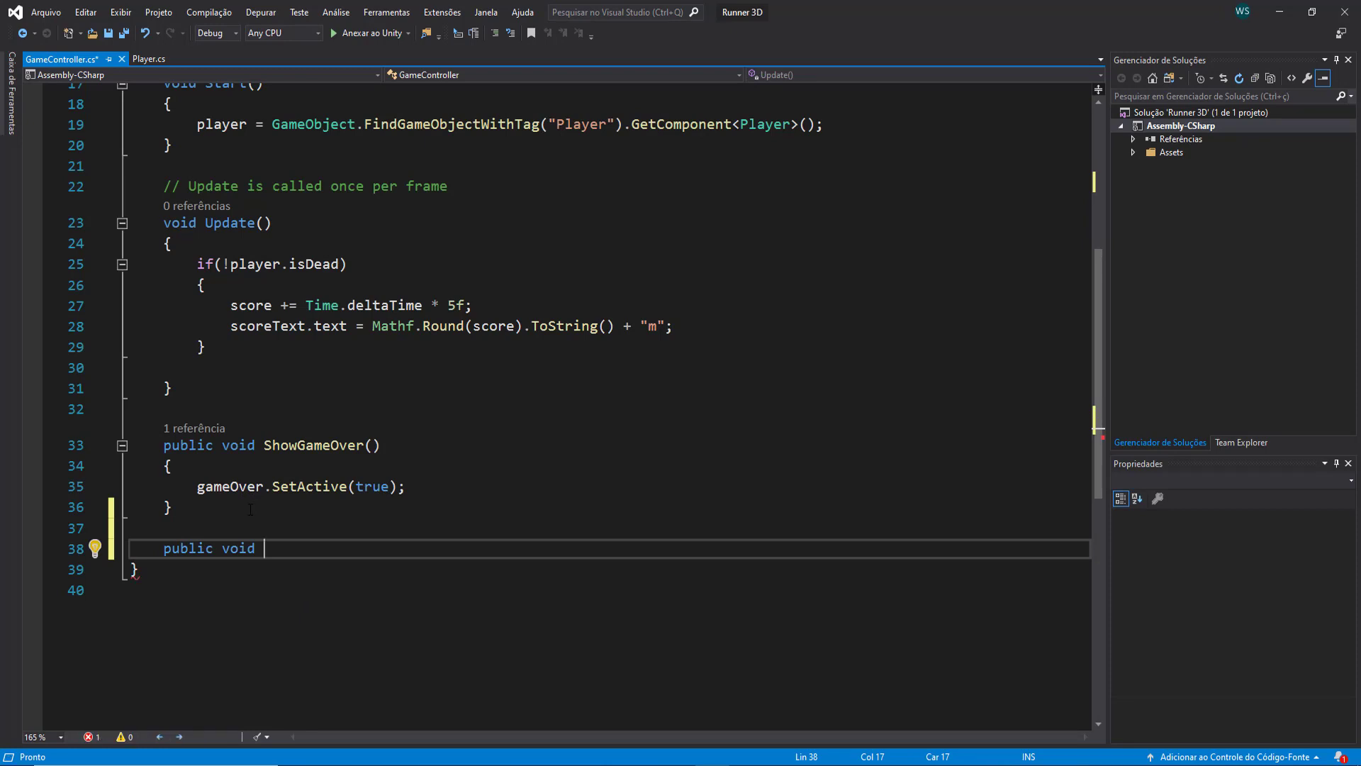
text(Co)
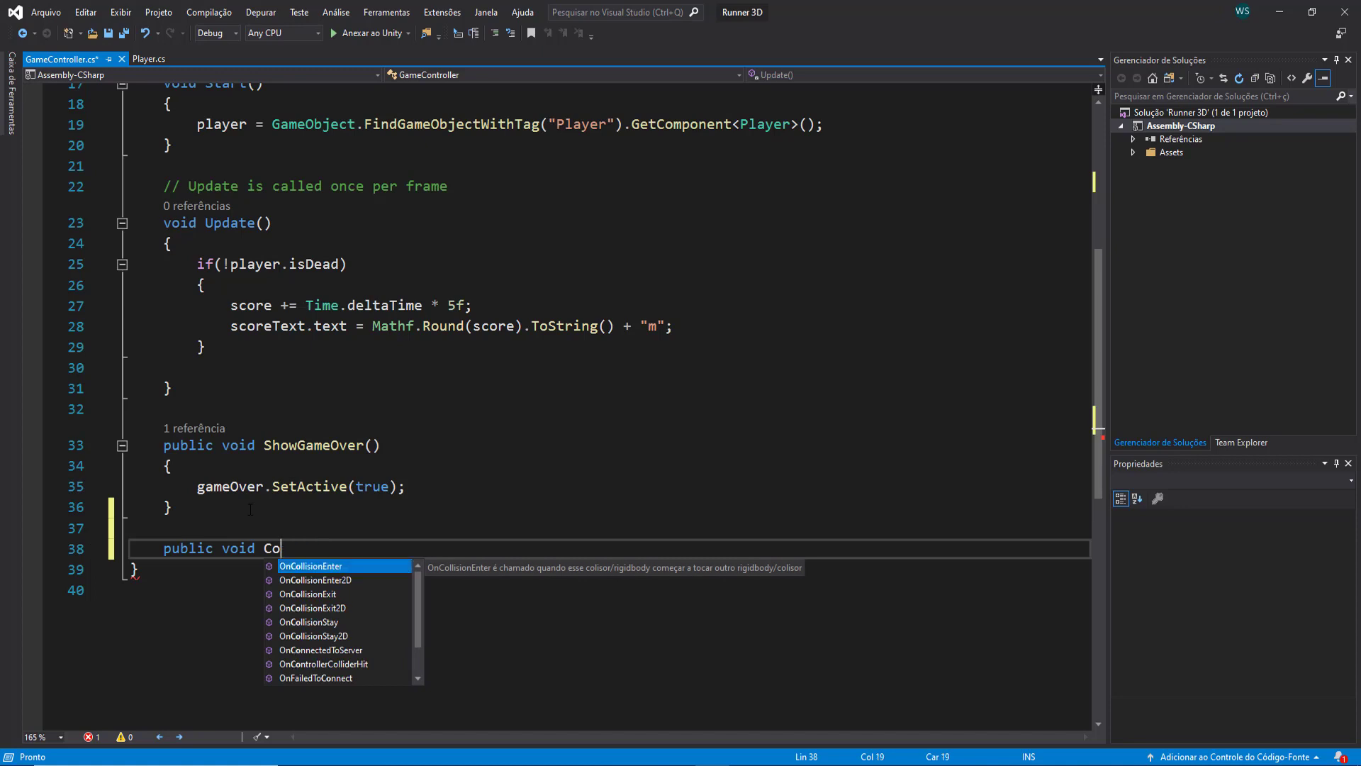
key(BackSpace)
key(BackSpace)
text(AddCoin())
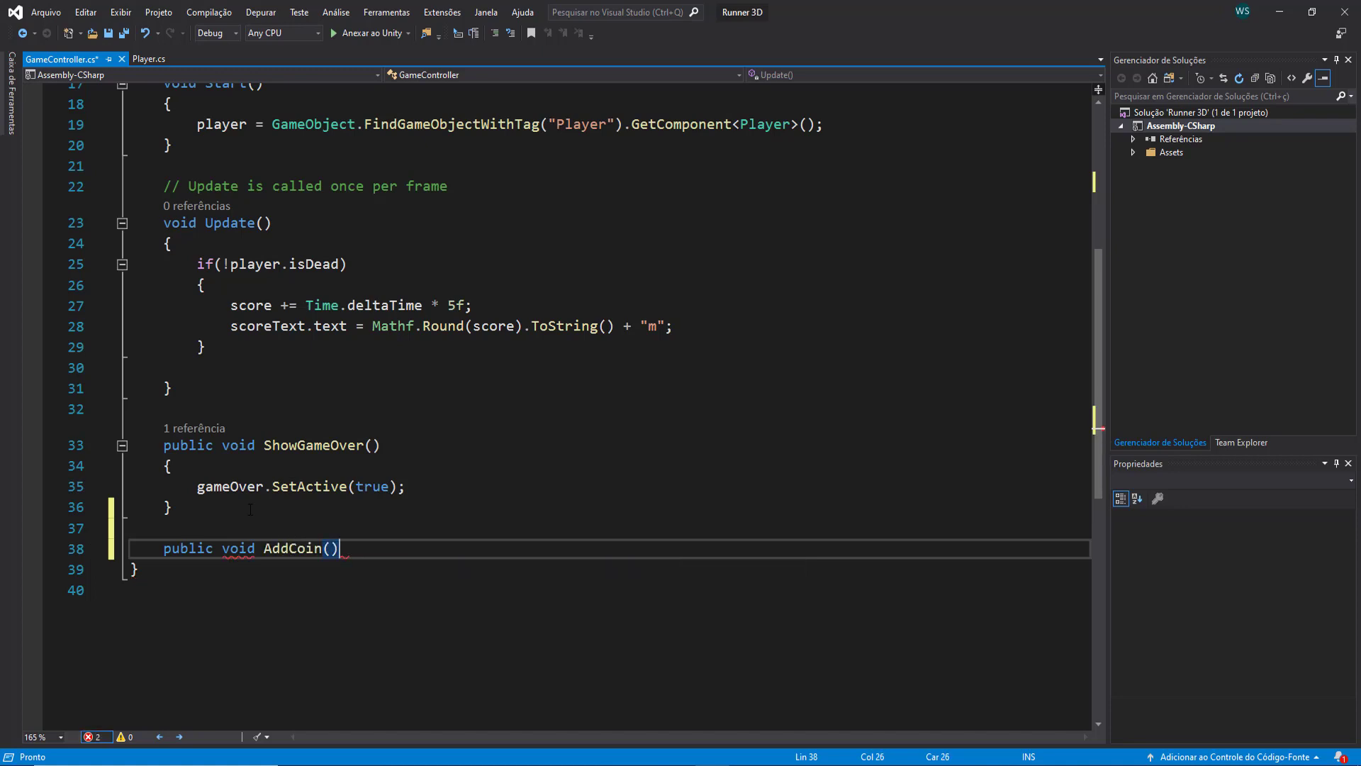
key(Return)
text({)
key(Return)
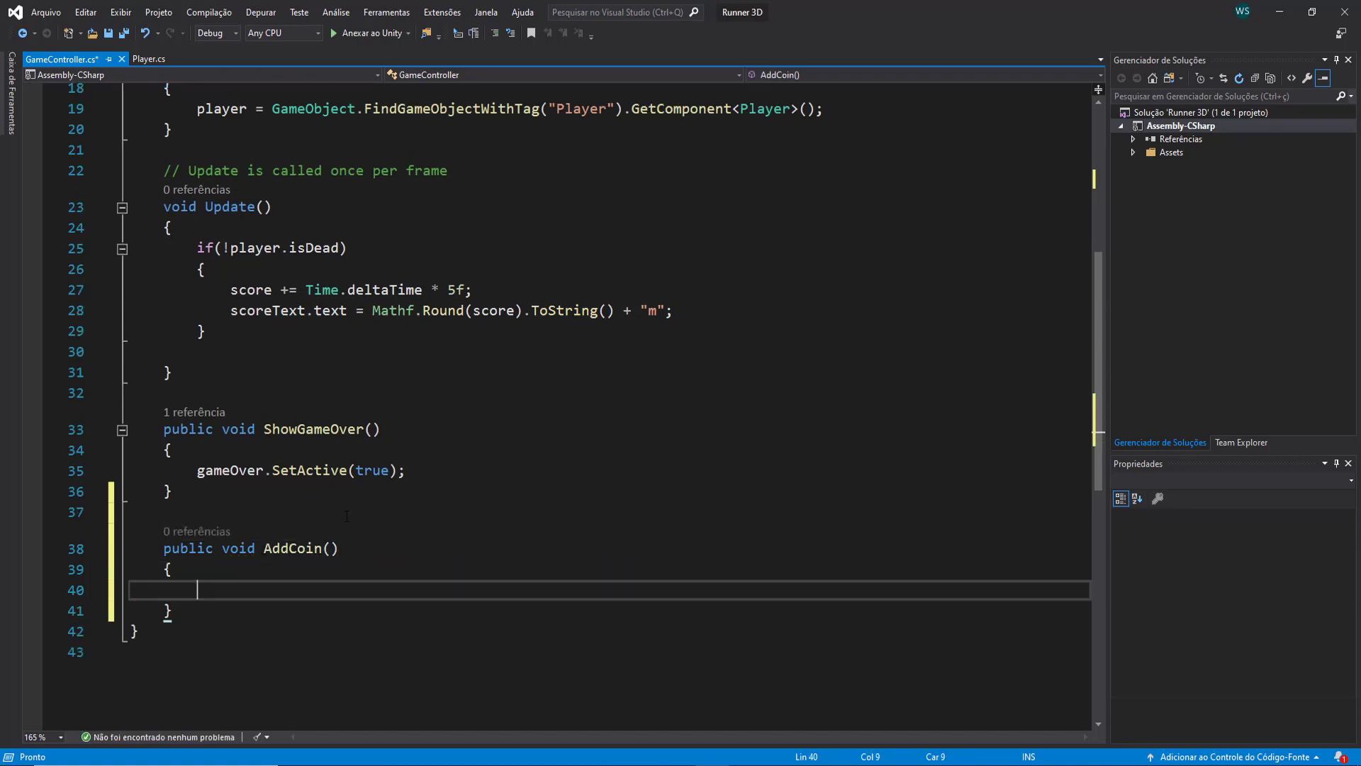
Write scoreCoin++; inside the AddCoin method body.
scroll(397, 390, up, 4)
scroll(418, 326, down, 4)
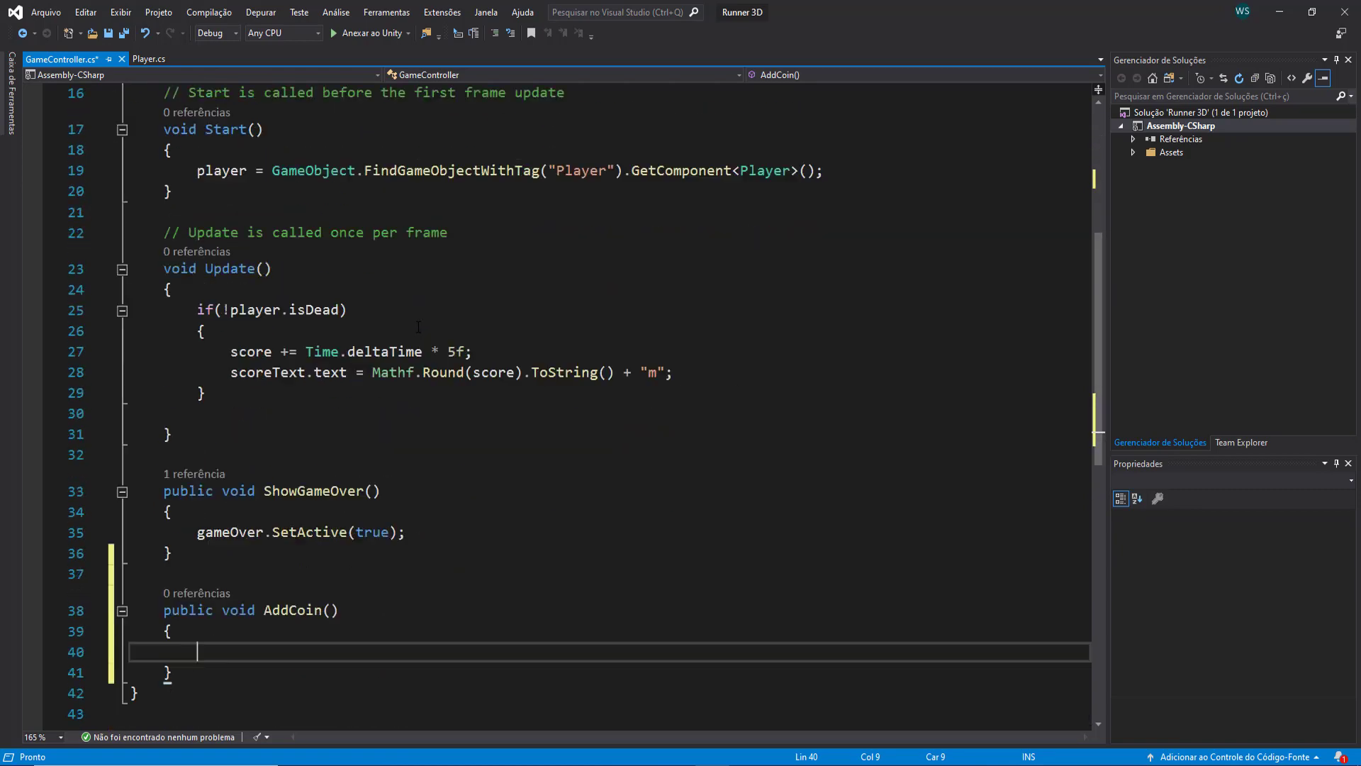
scroll(418, 326, down, 1)
text(score)
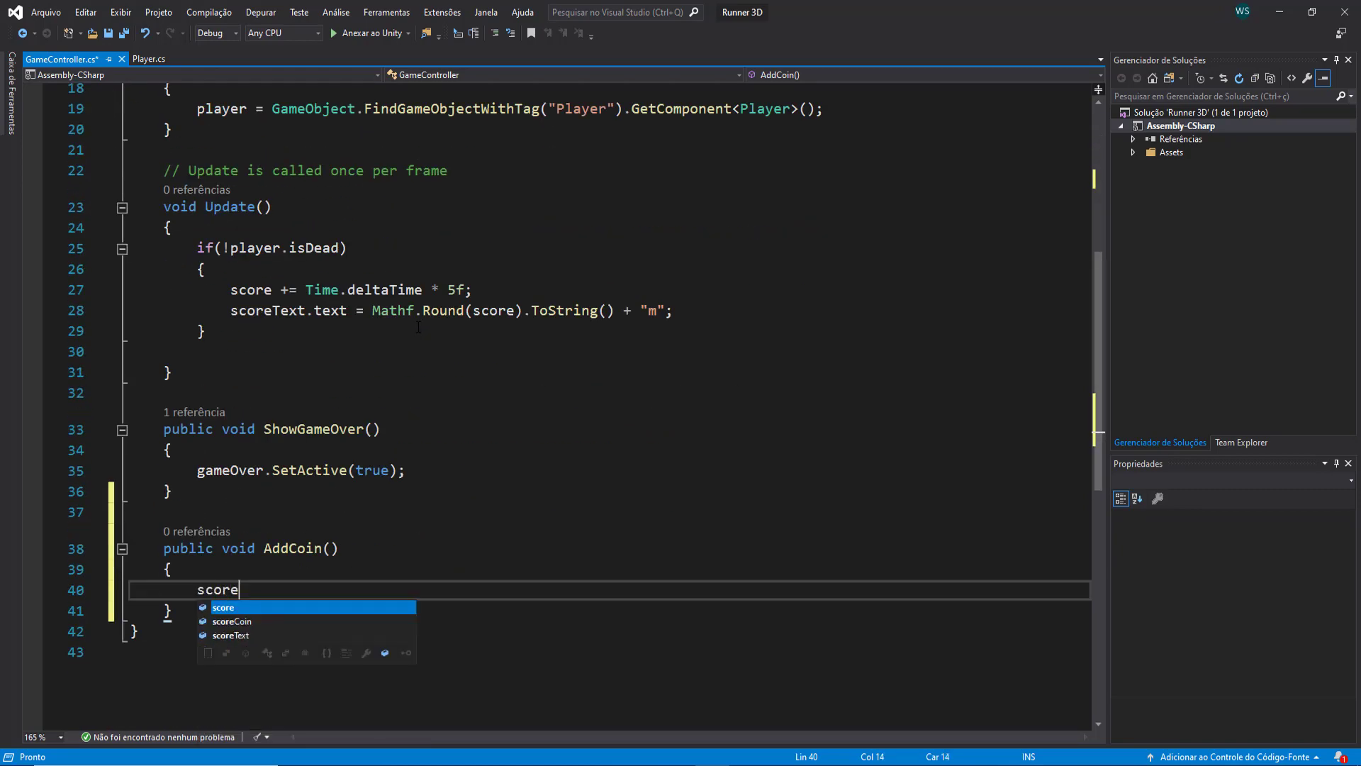
key(Down)
key(Tab)
text(++;)
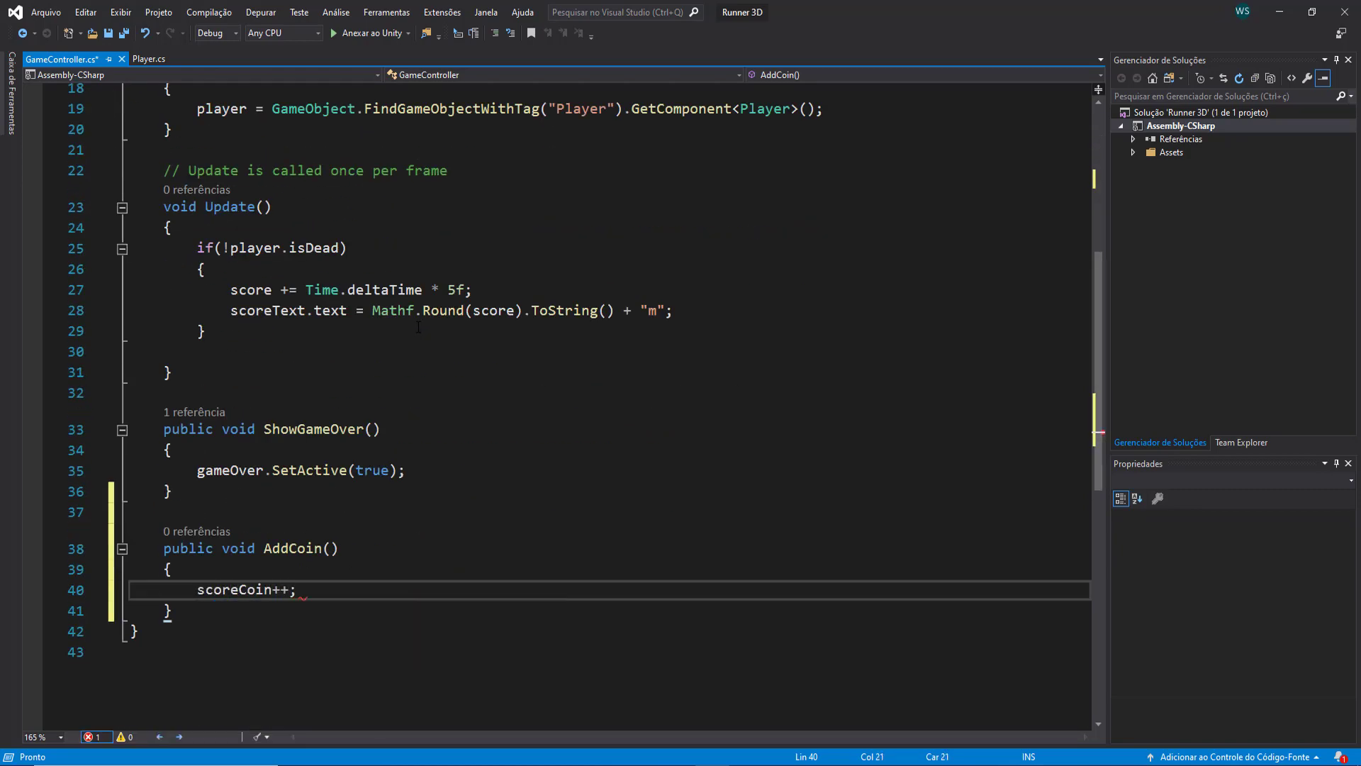
key(Return)
Declare public Text scoreCoinText; below the scoreText field.
scroll(385, 342, up, 6)
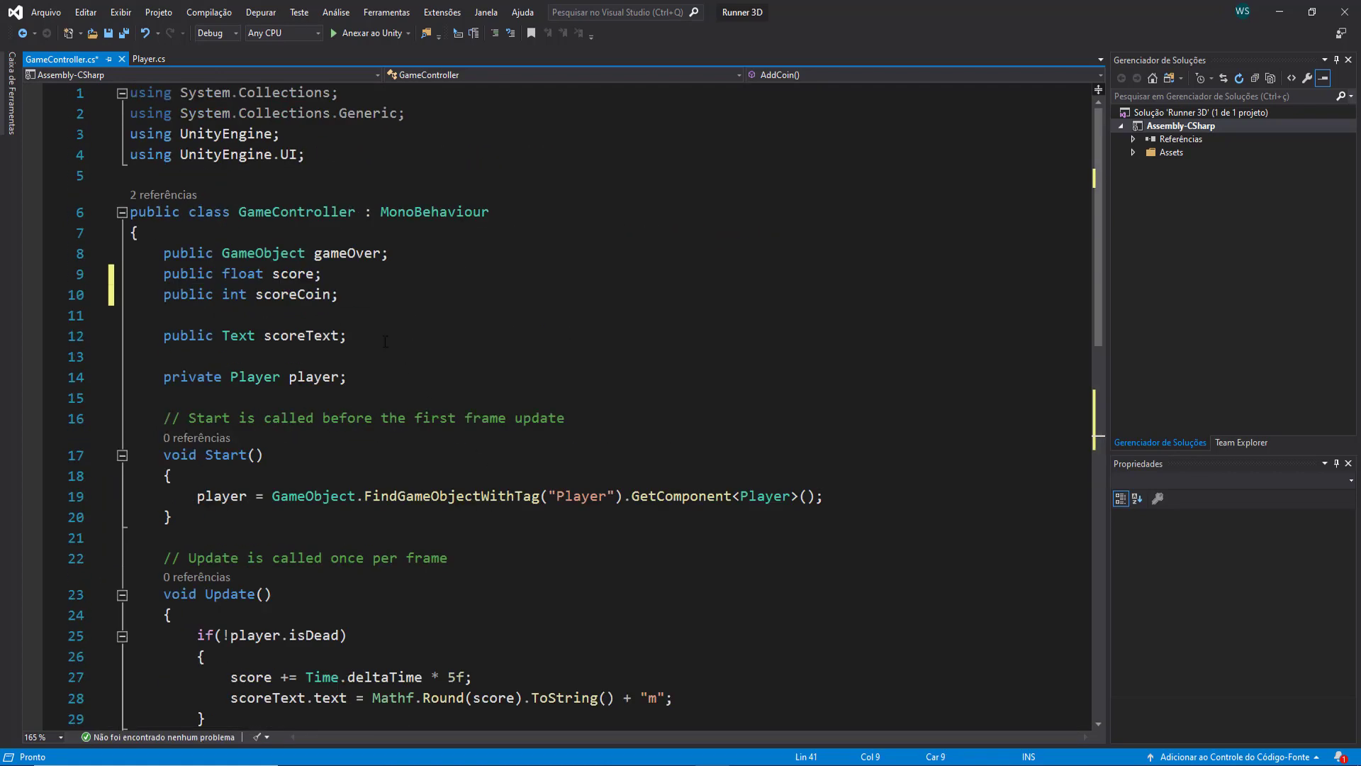
click(394, 337)
key(Return)
text(pub)
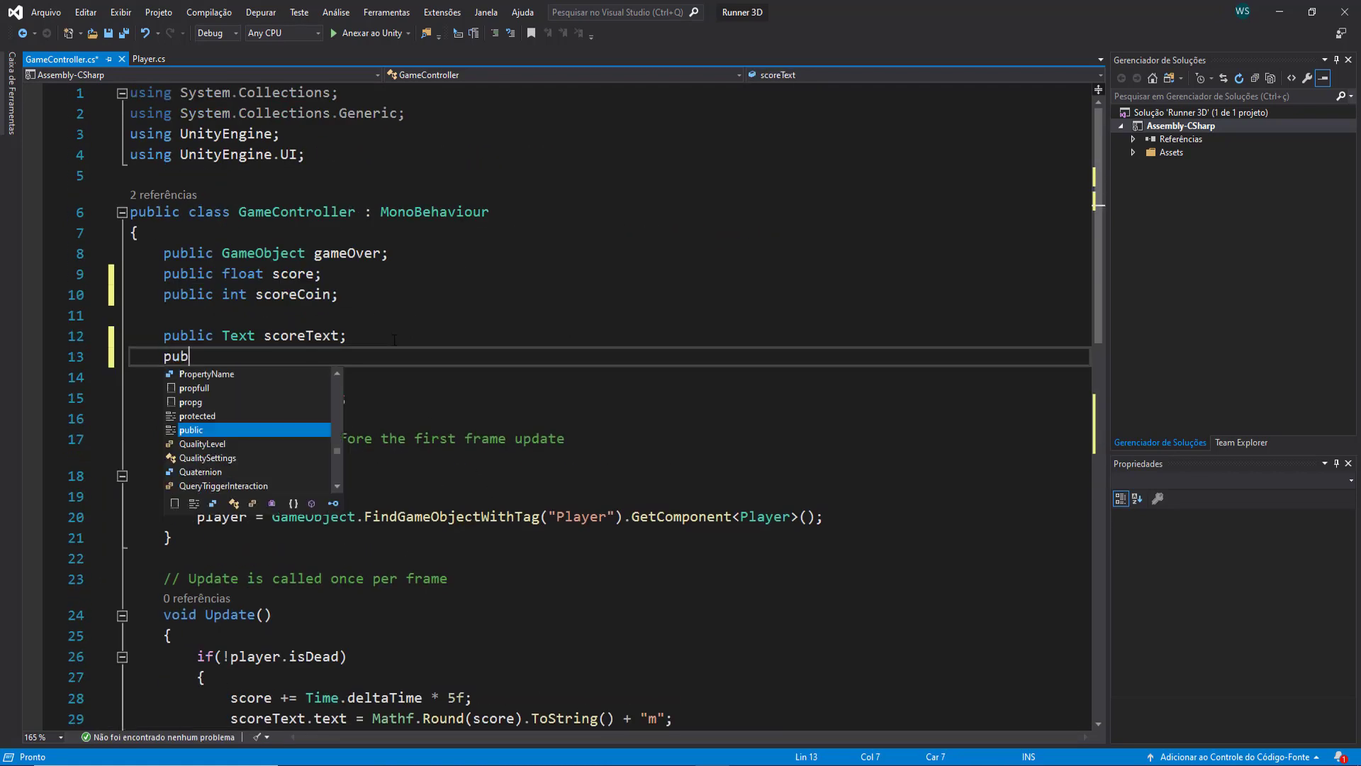
key(Tab)
text(t)
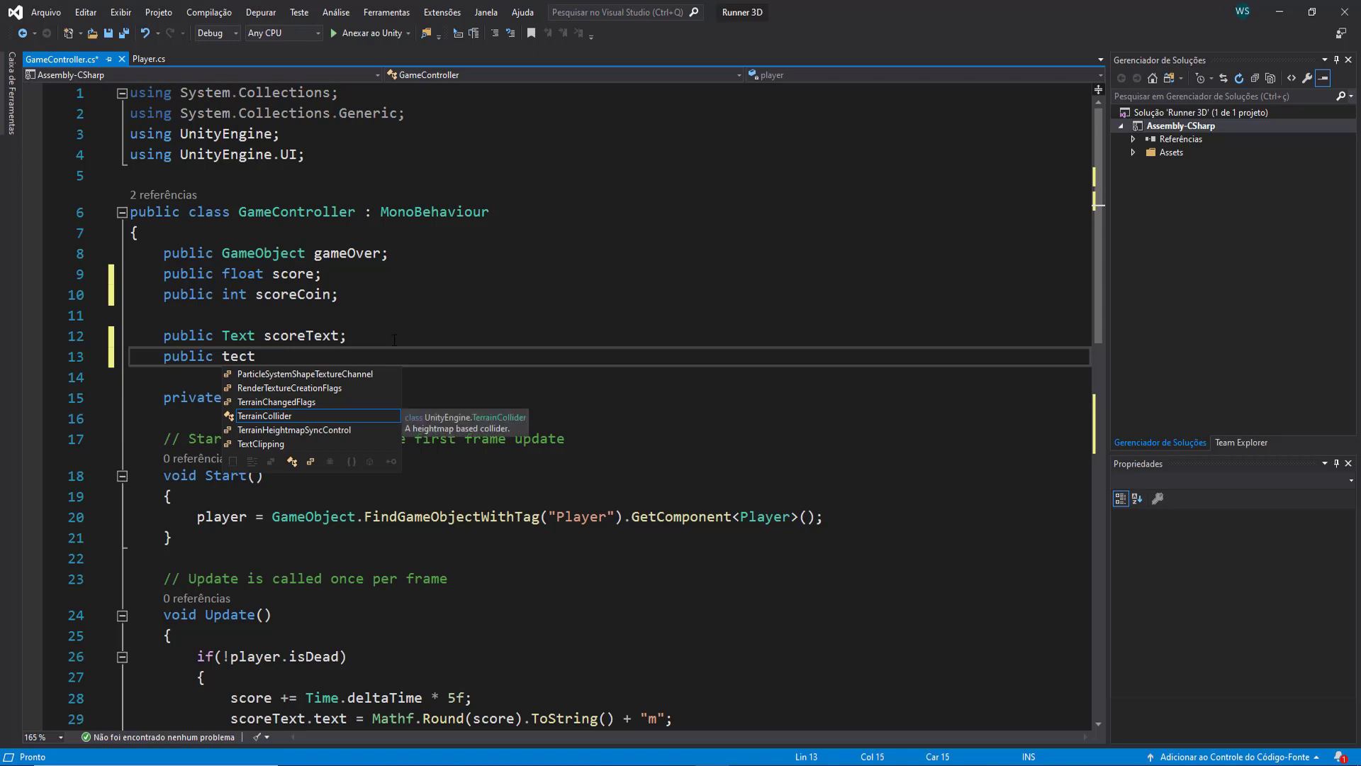
text(ext score)
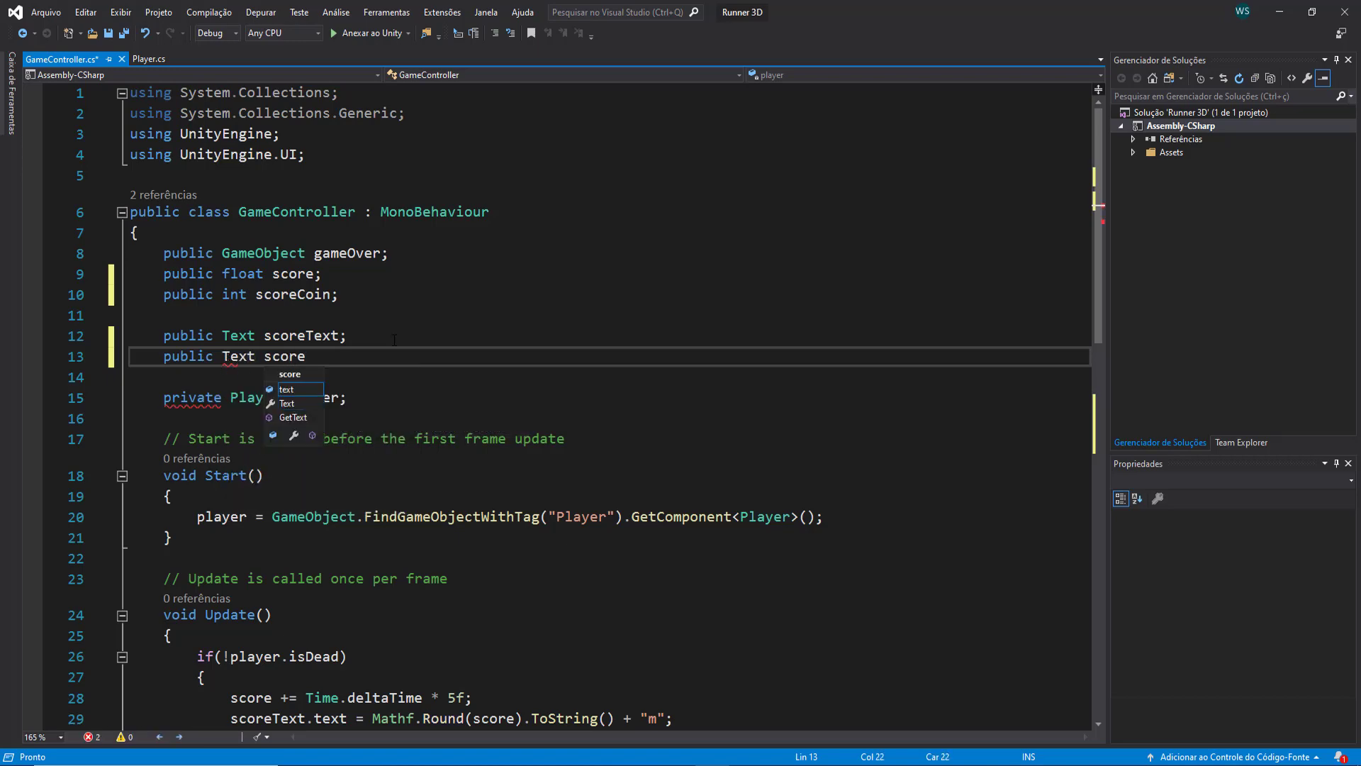
text(CoinText;)
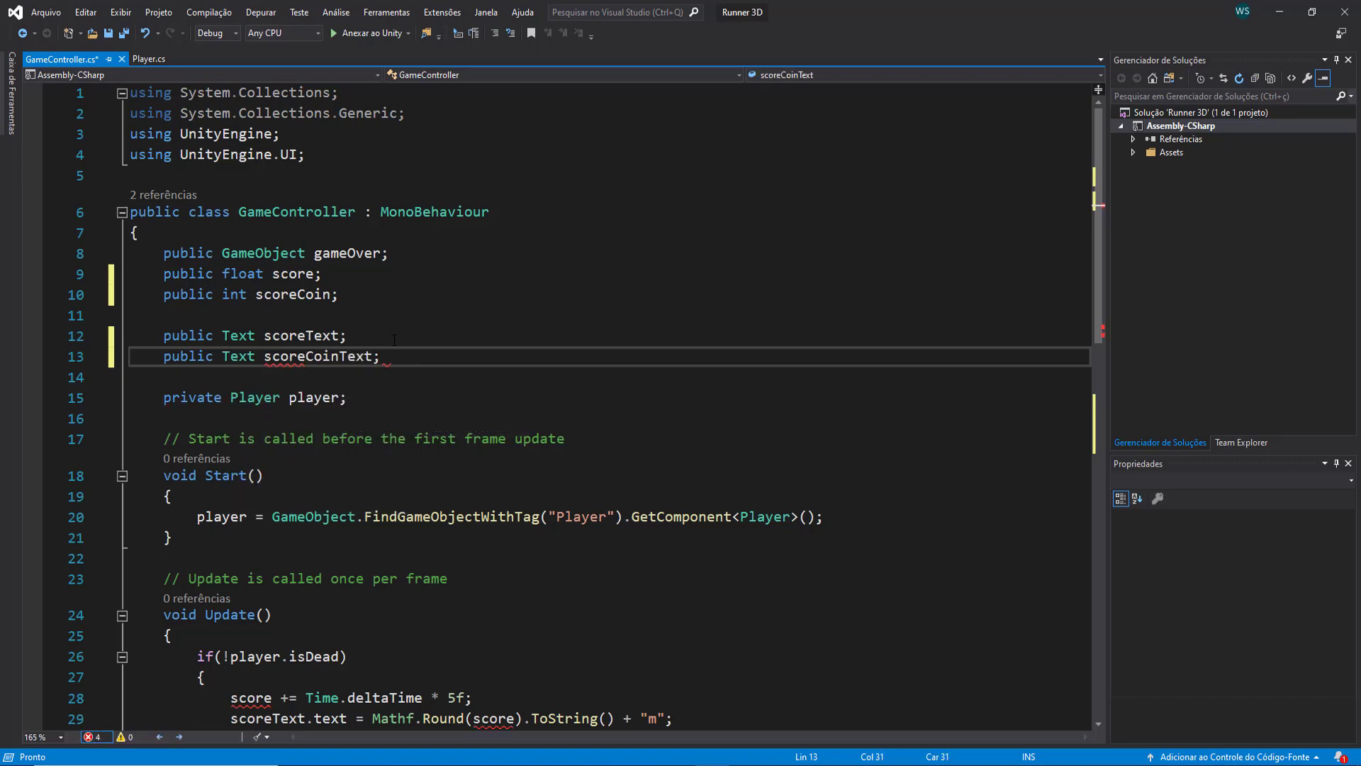
Add scoreCoinText.text = scoreCoin.ToString(); to AddCoin and save GameController.cs.
scroll(397, 352, down, 8)
scroll(396, 352, down, 1)
scroll(355, 425, up, 1)
click(286, 521)
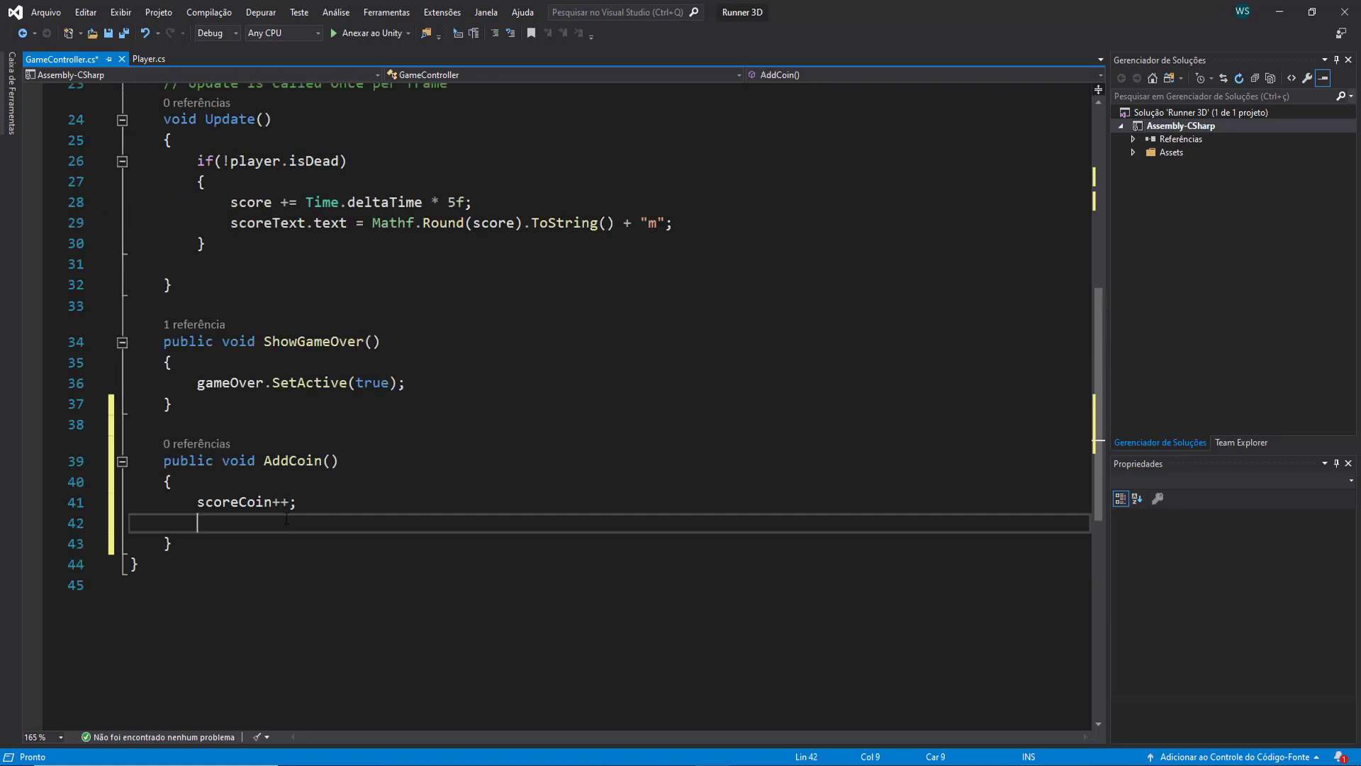
text(scoreco)
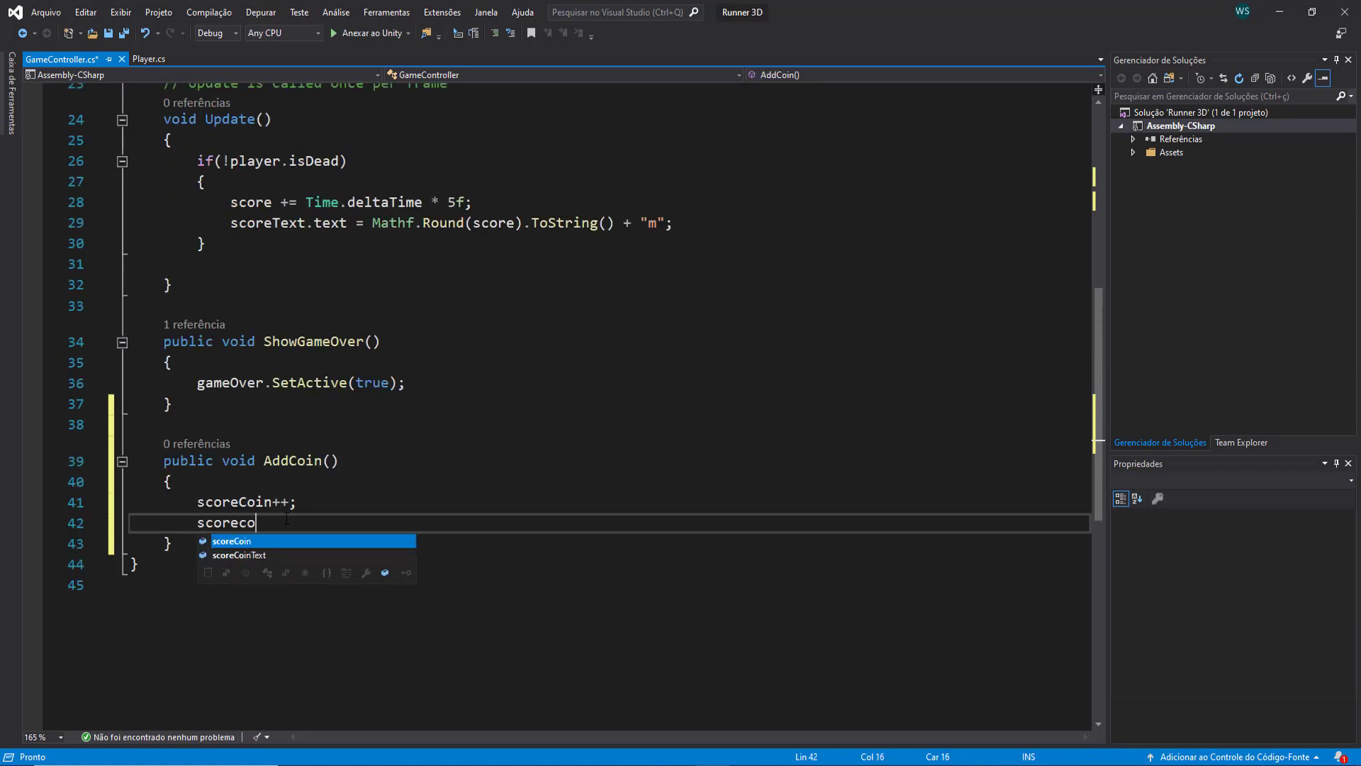
text(int)
key(Tab)
text(.te)
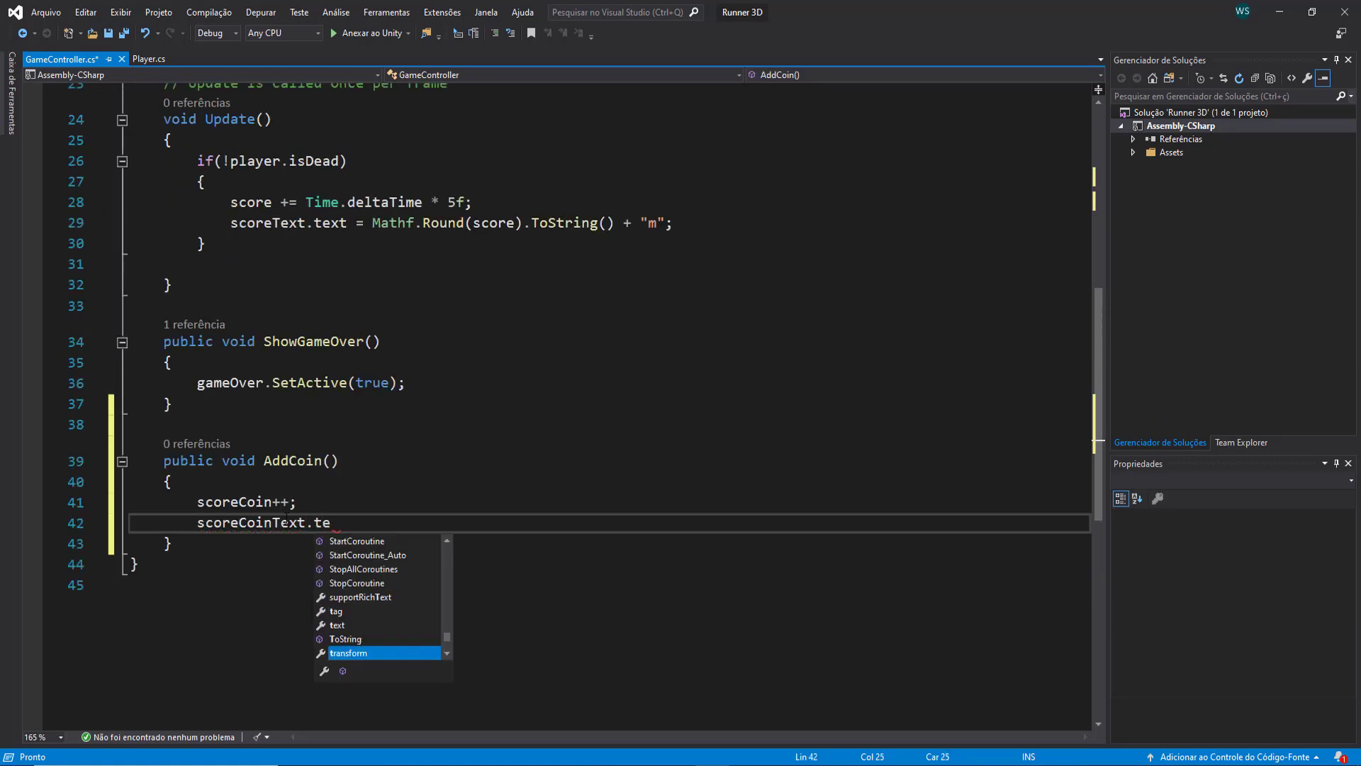
text(xt = scoin)
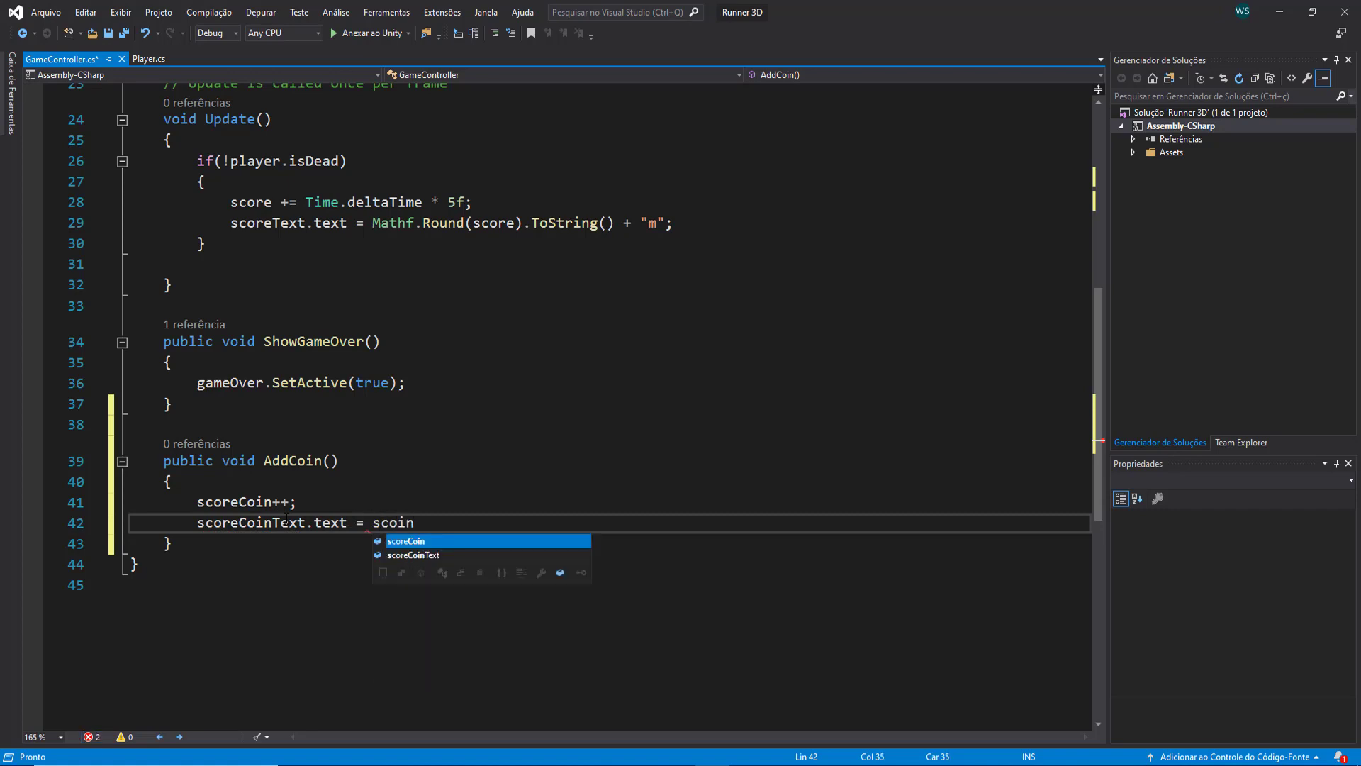
key(Escape)
text(.To)
key(Tab)
text(()
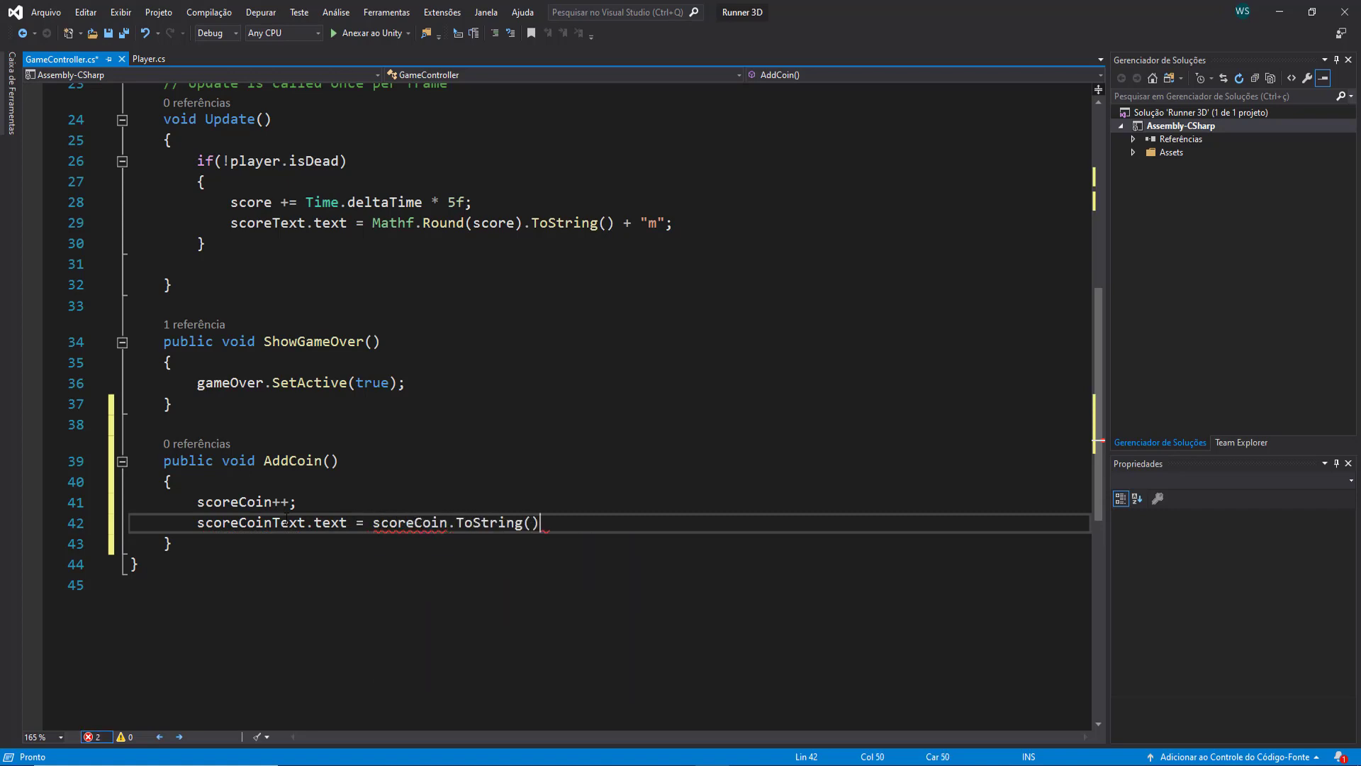
text();)
key(ctrl+s)
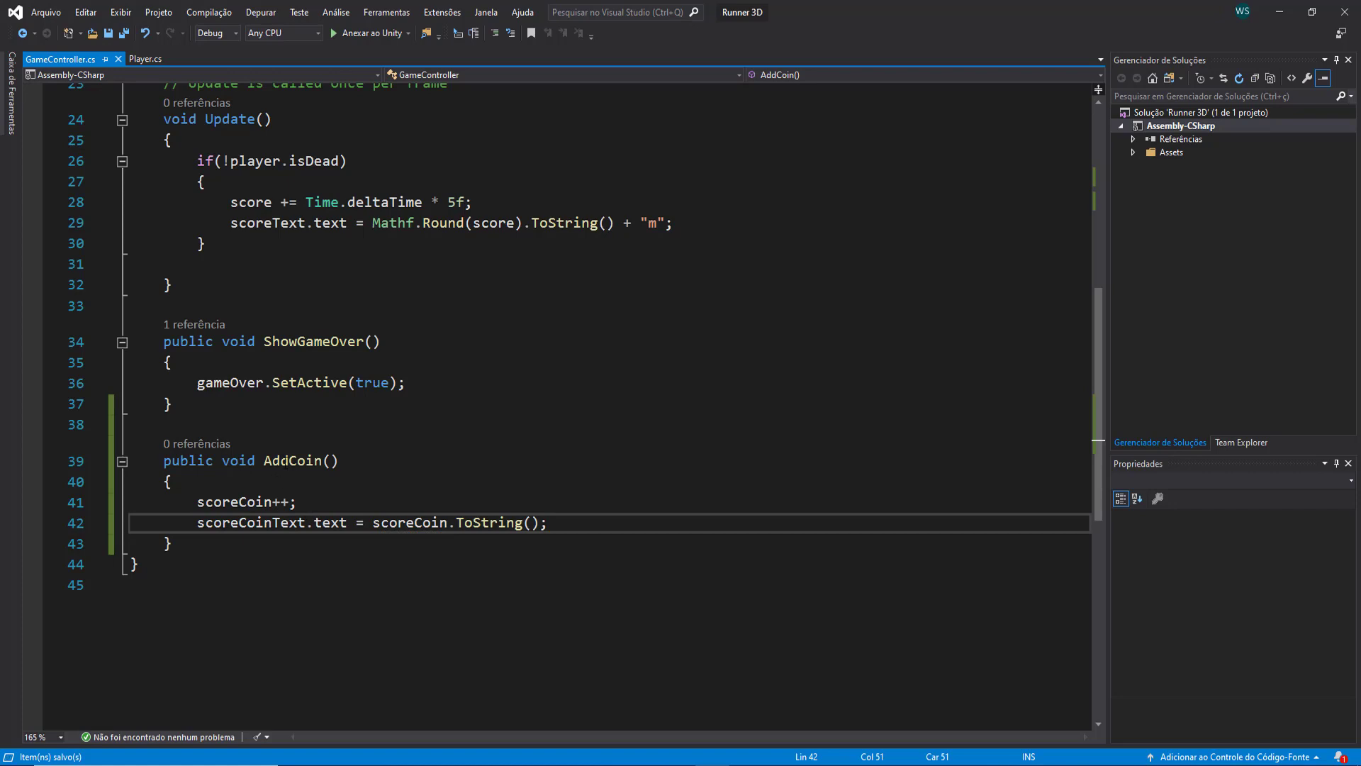
Add gc.AddCoin(); under the coin-hit comment in Player.cs and save it.
click(146, 58)
click(452, 493)
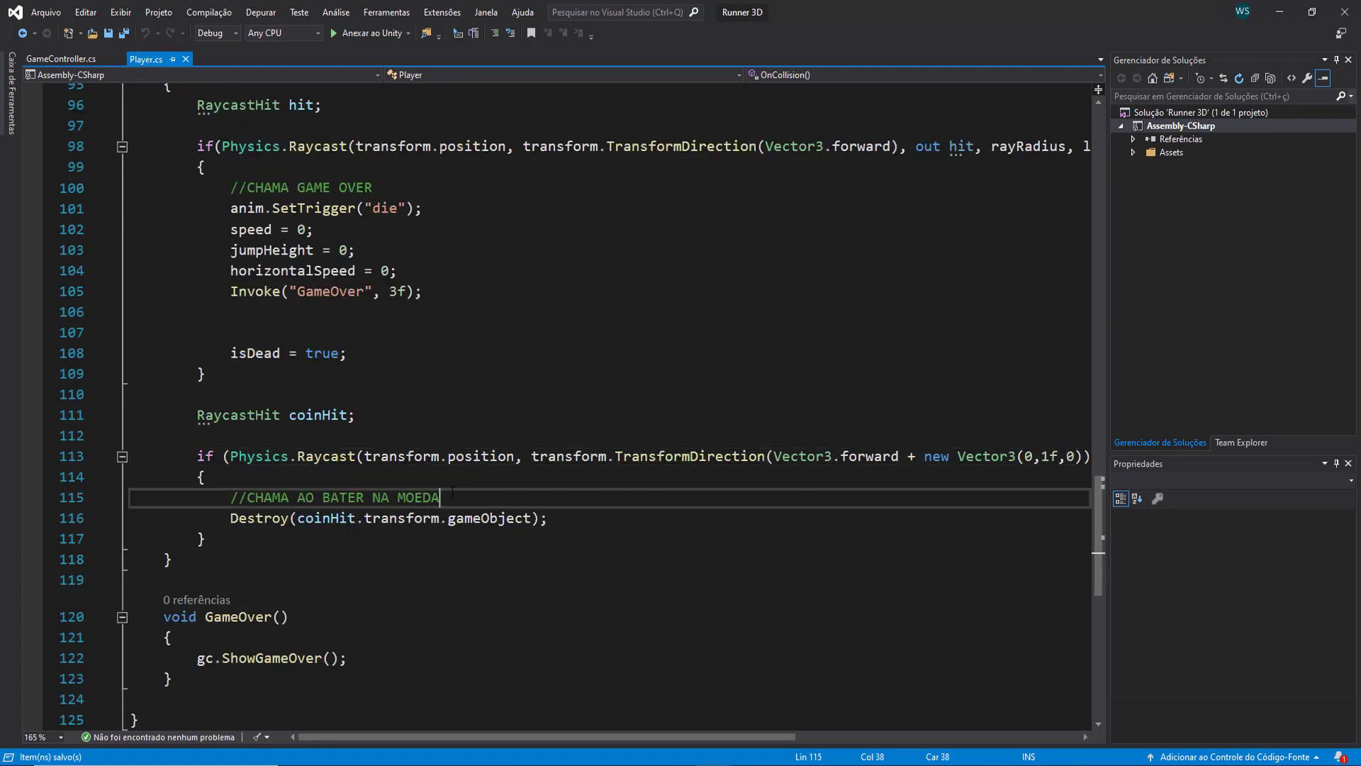
key(Return)
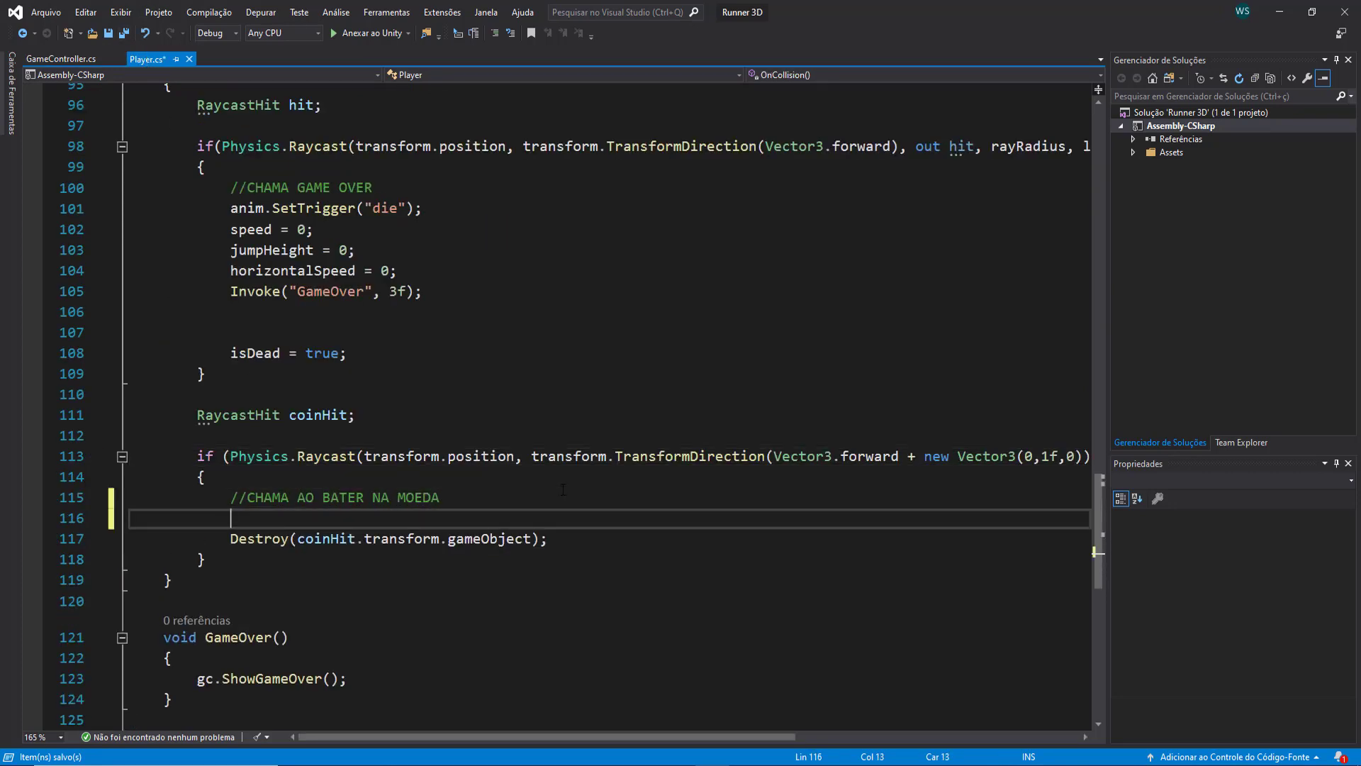
text(gc.Ad)
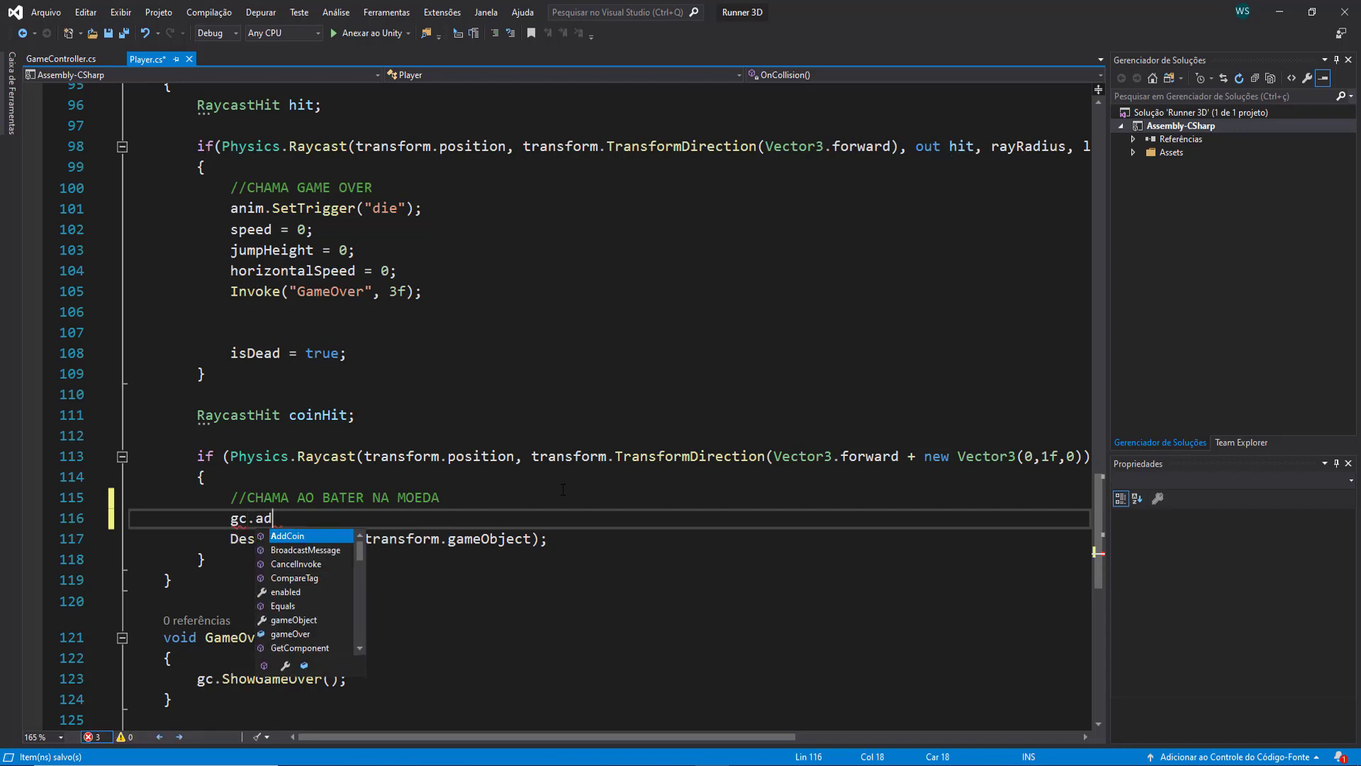
text(dCoin();)
key(ctrl+s)
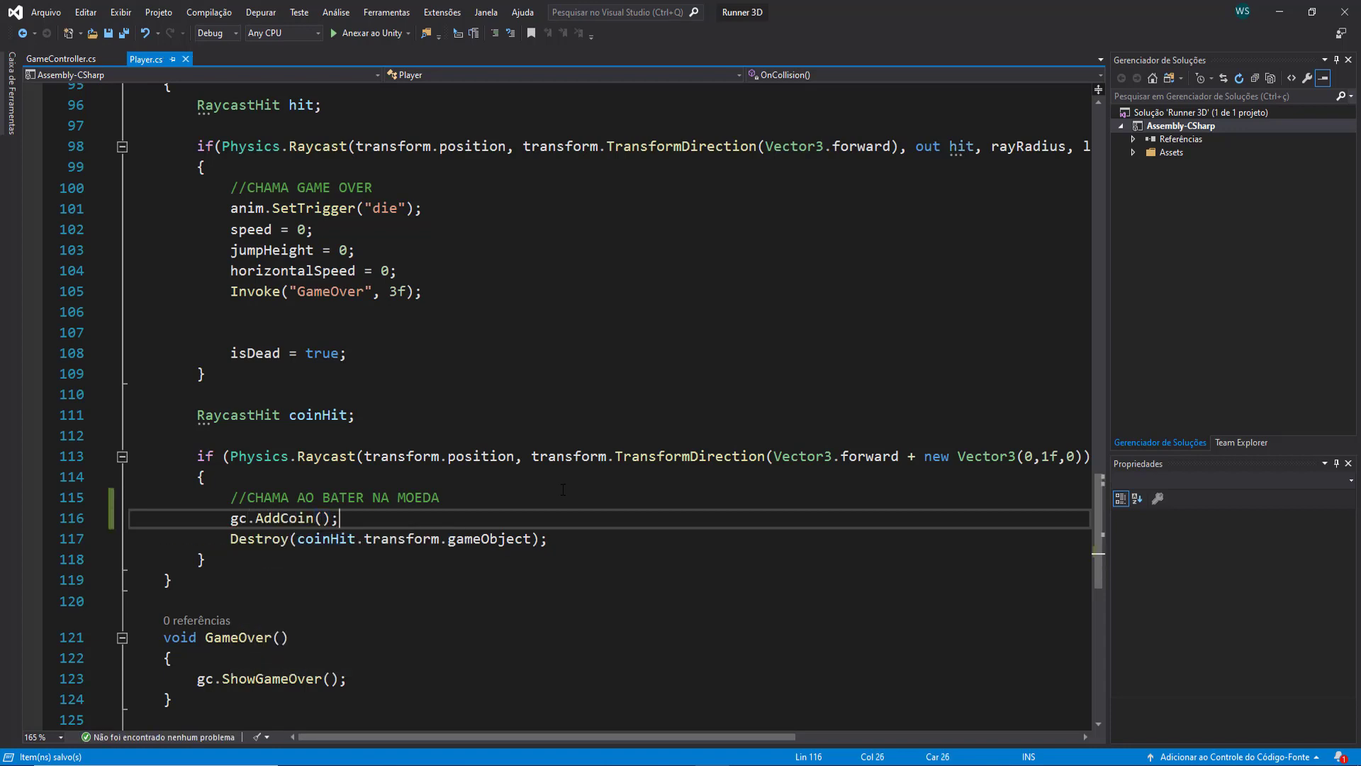
click(1279, 12)
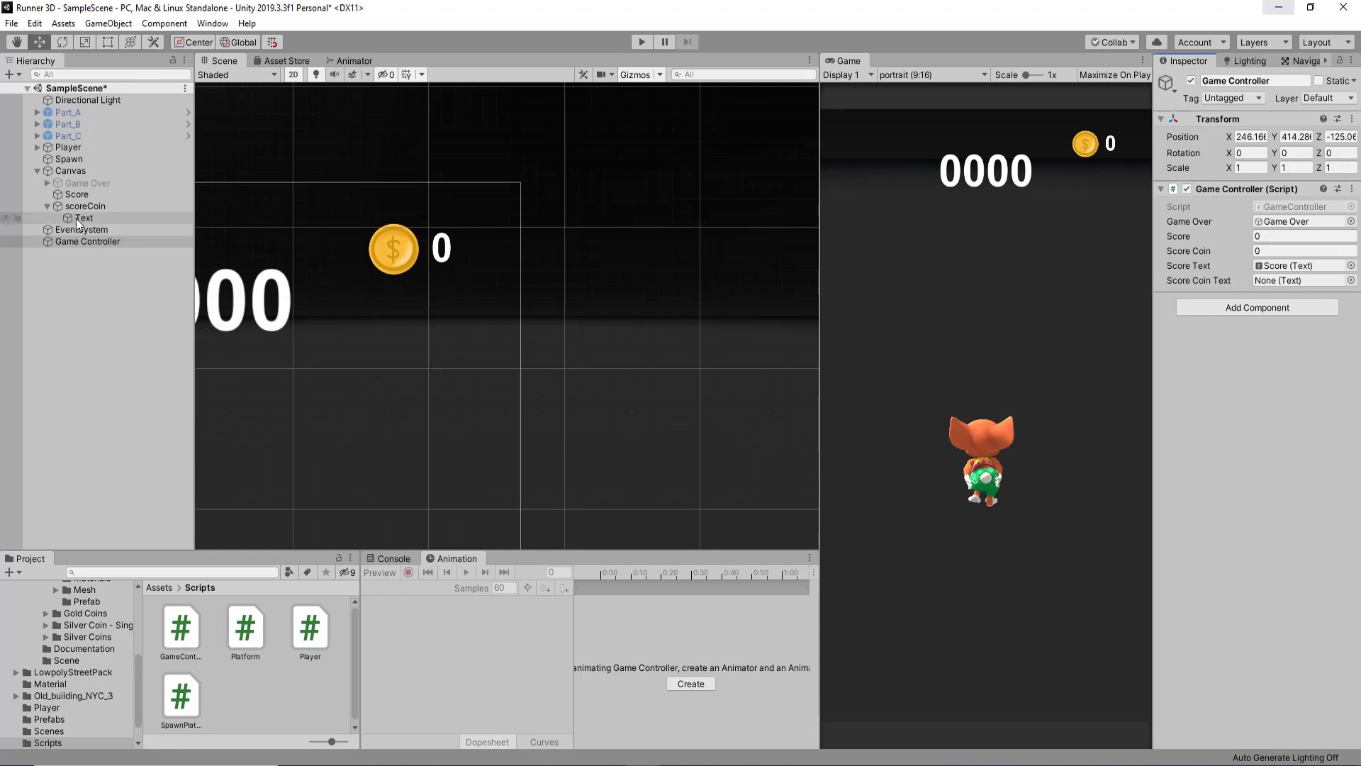
Drag scoreCoin's Text into the Game Controller's Score Coin Text field, then press Play.
mouse_move(75, 218)
mouse_down()
mouse_move(1210, 239)
mouse_move(1232, 261)
mouse_up()
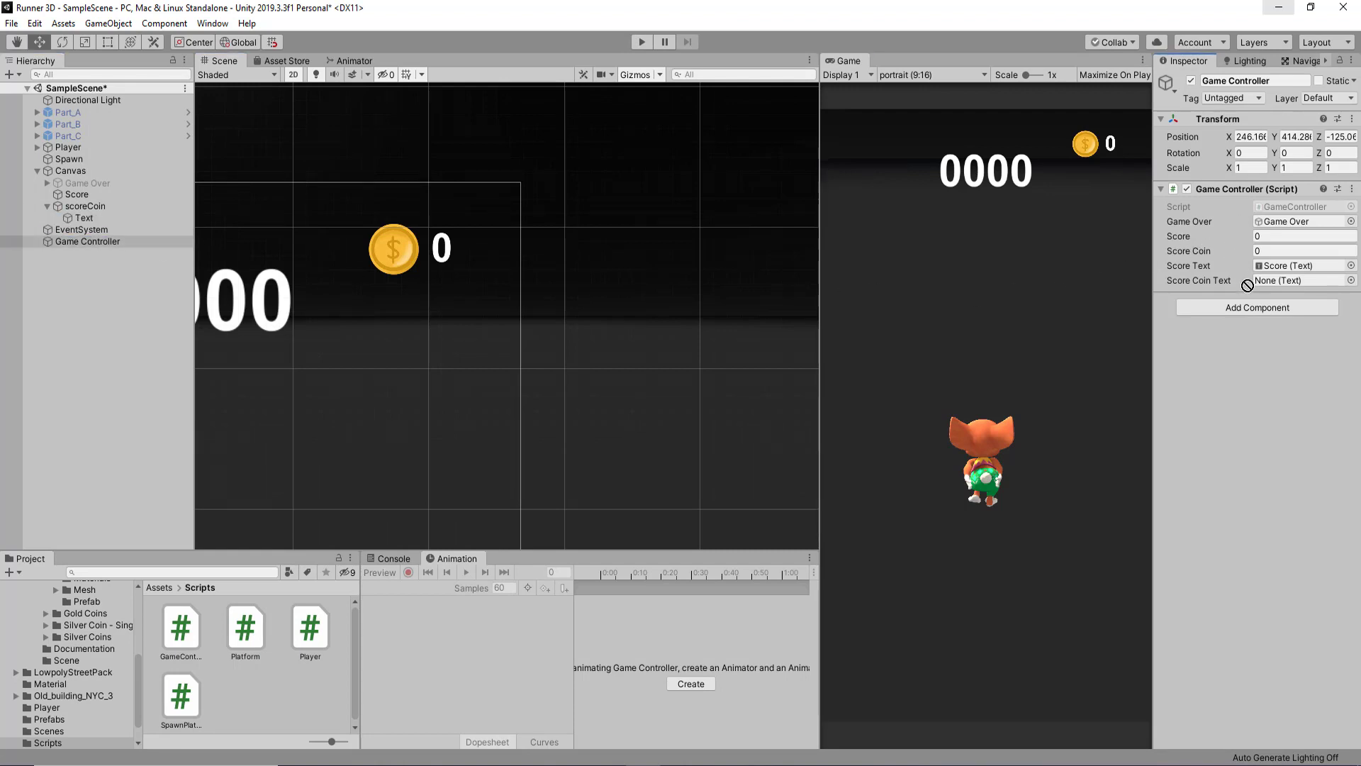
drag(1231, 260, 1279, 281)
click(642, 42)
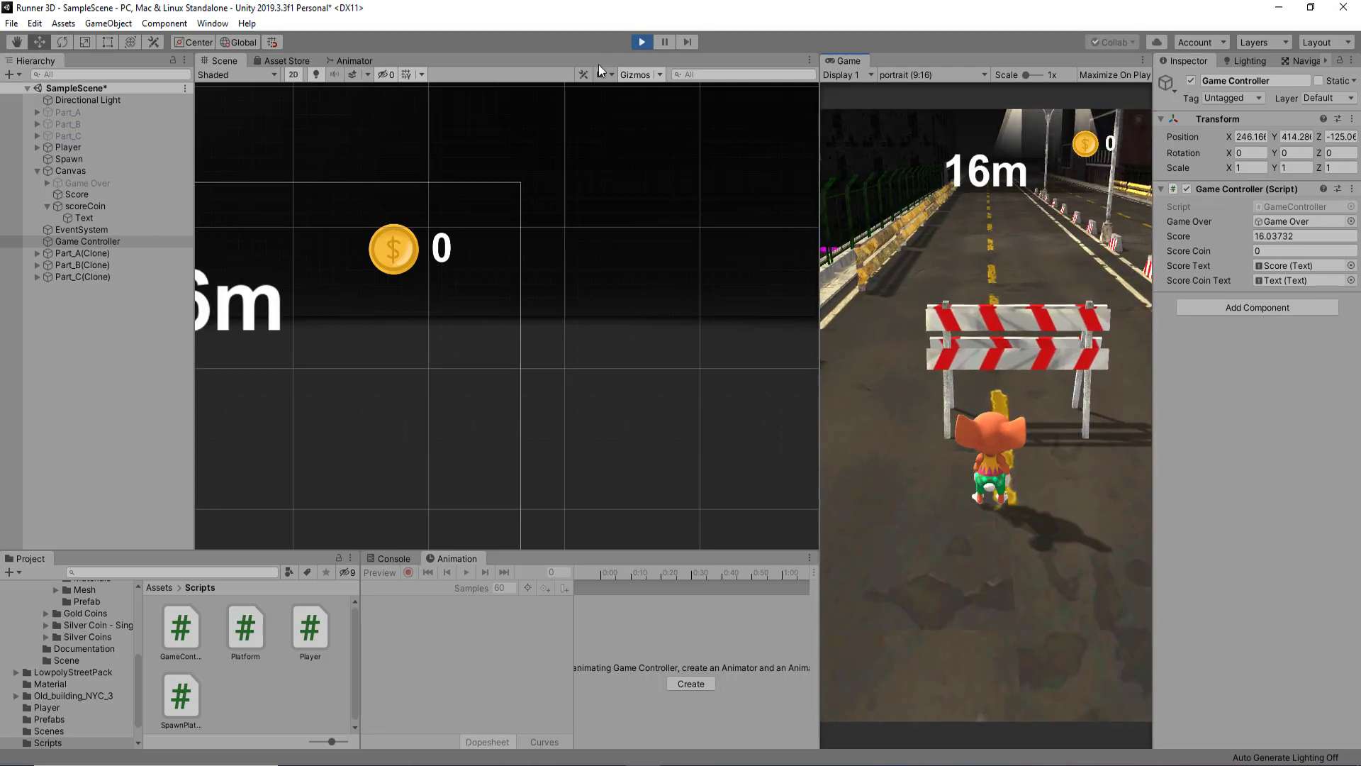
Replay the game until the coin counter reaches 3 at game over, then stop and save the scene.
click(642, 42)
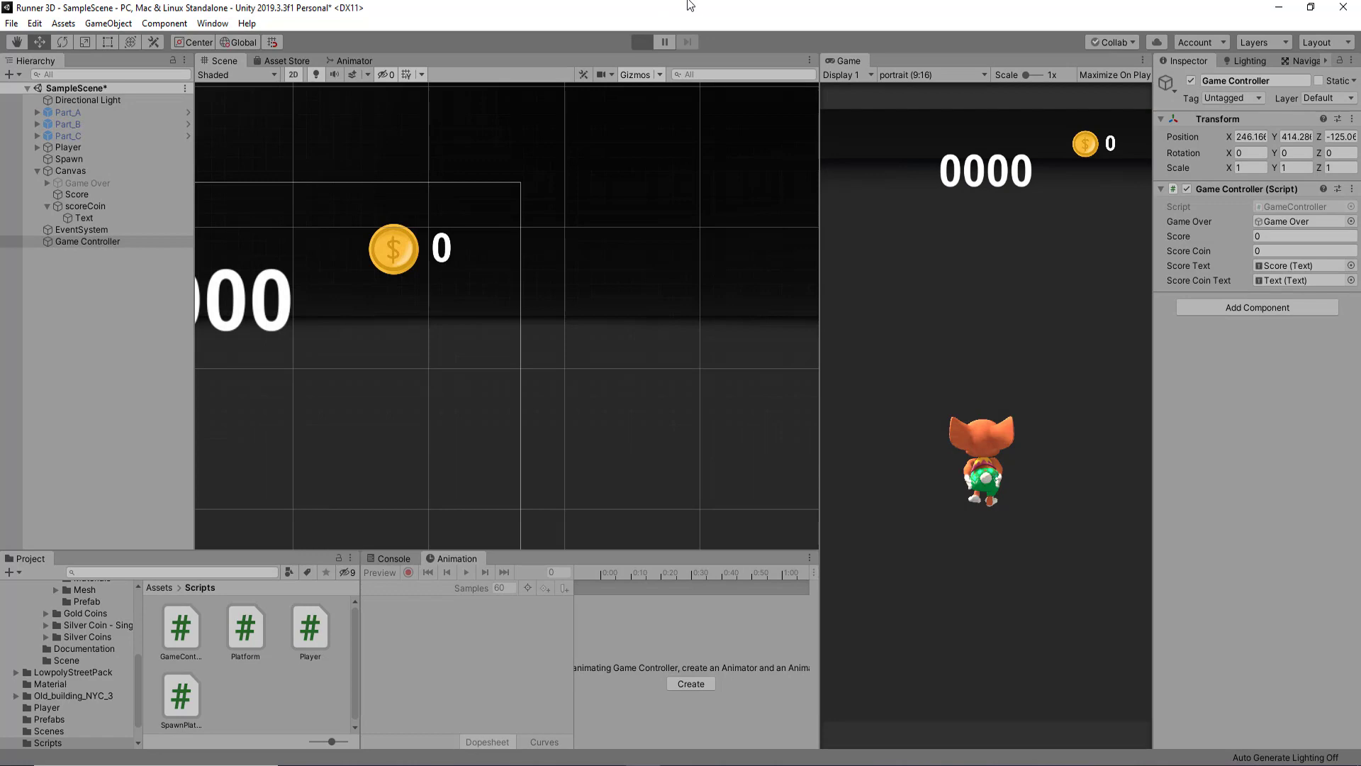
key(ctrl+p)
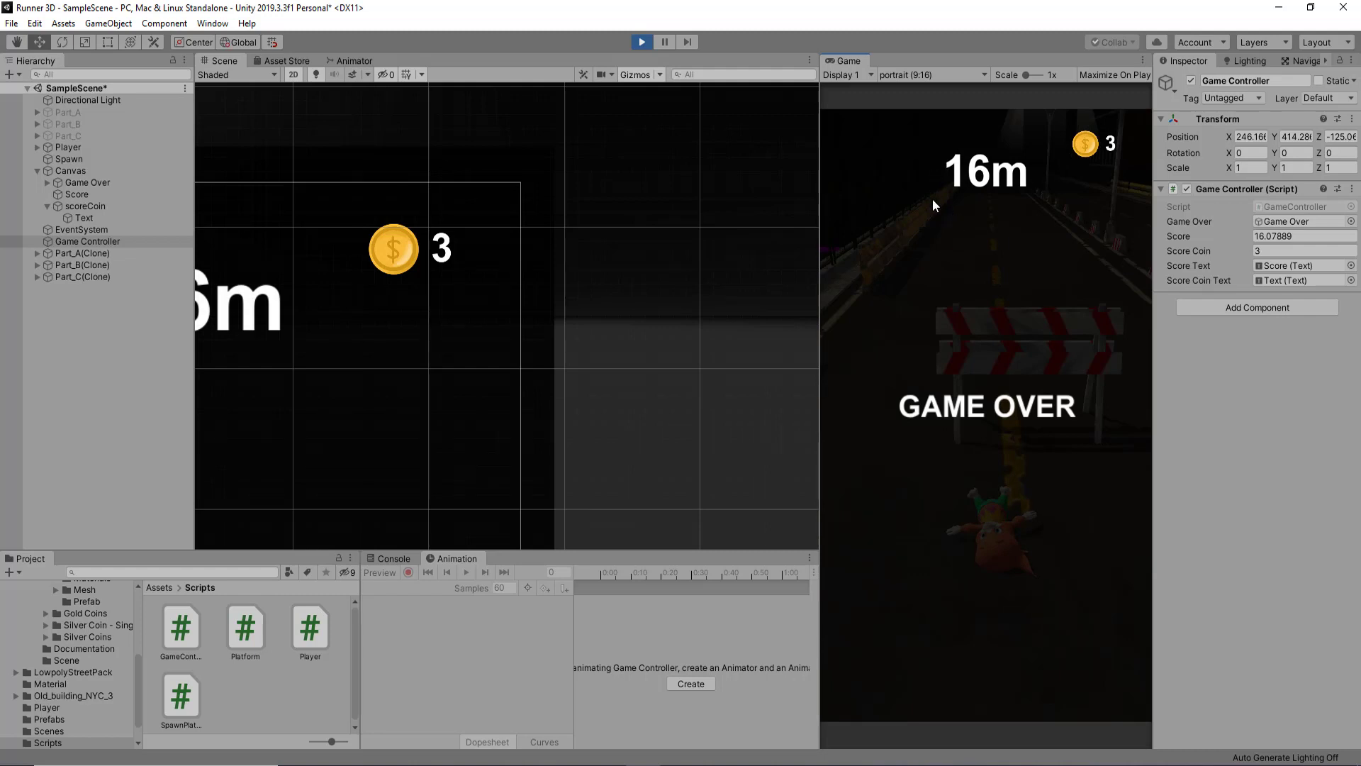
click(640, 43)
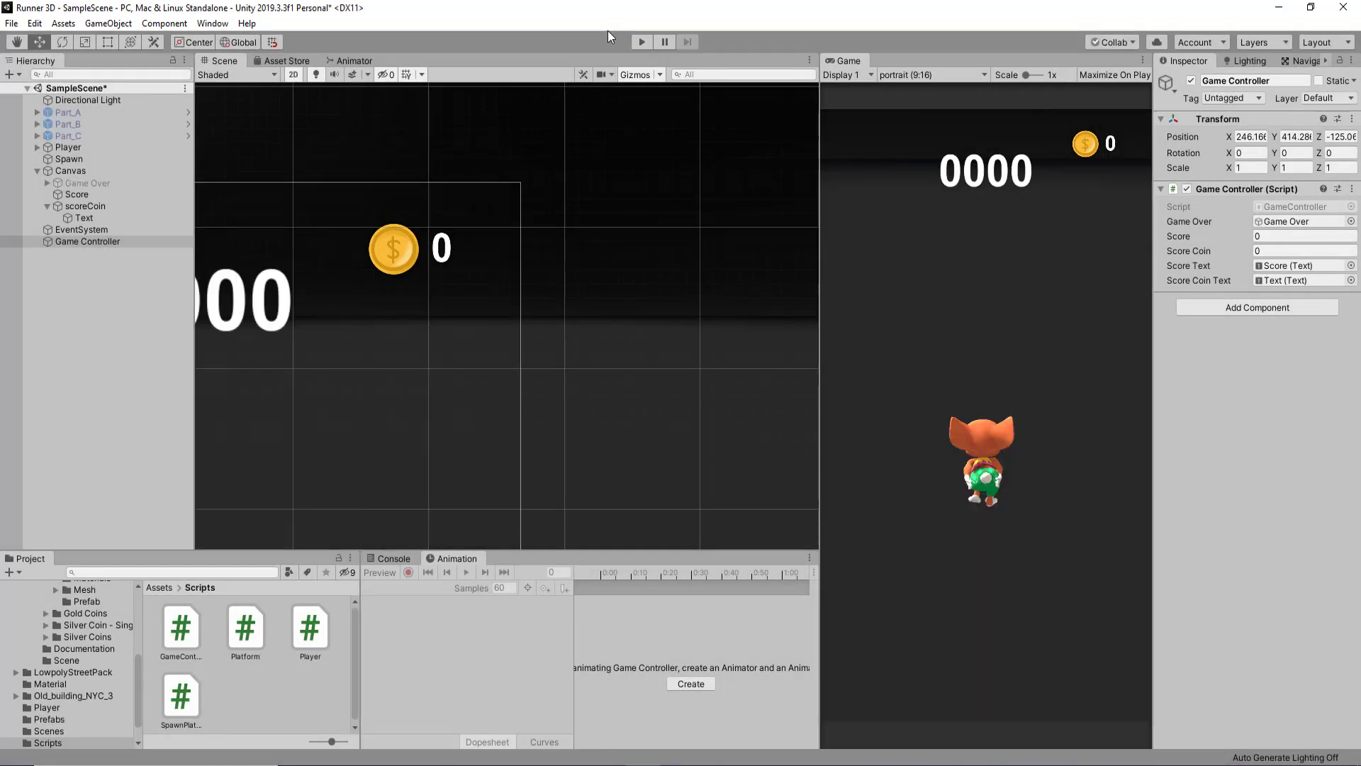
key(ctrl+s)
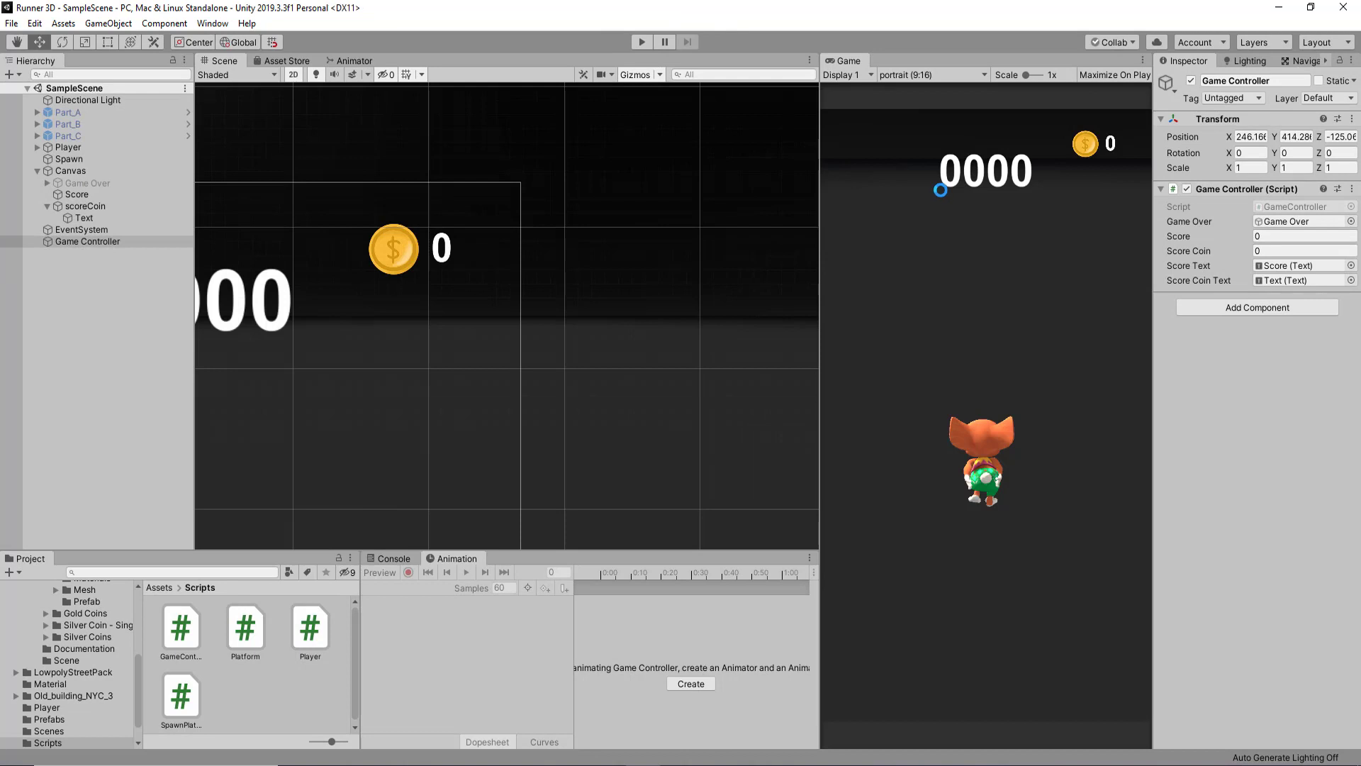